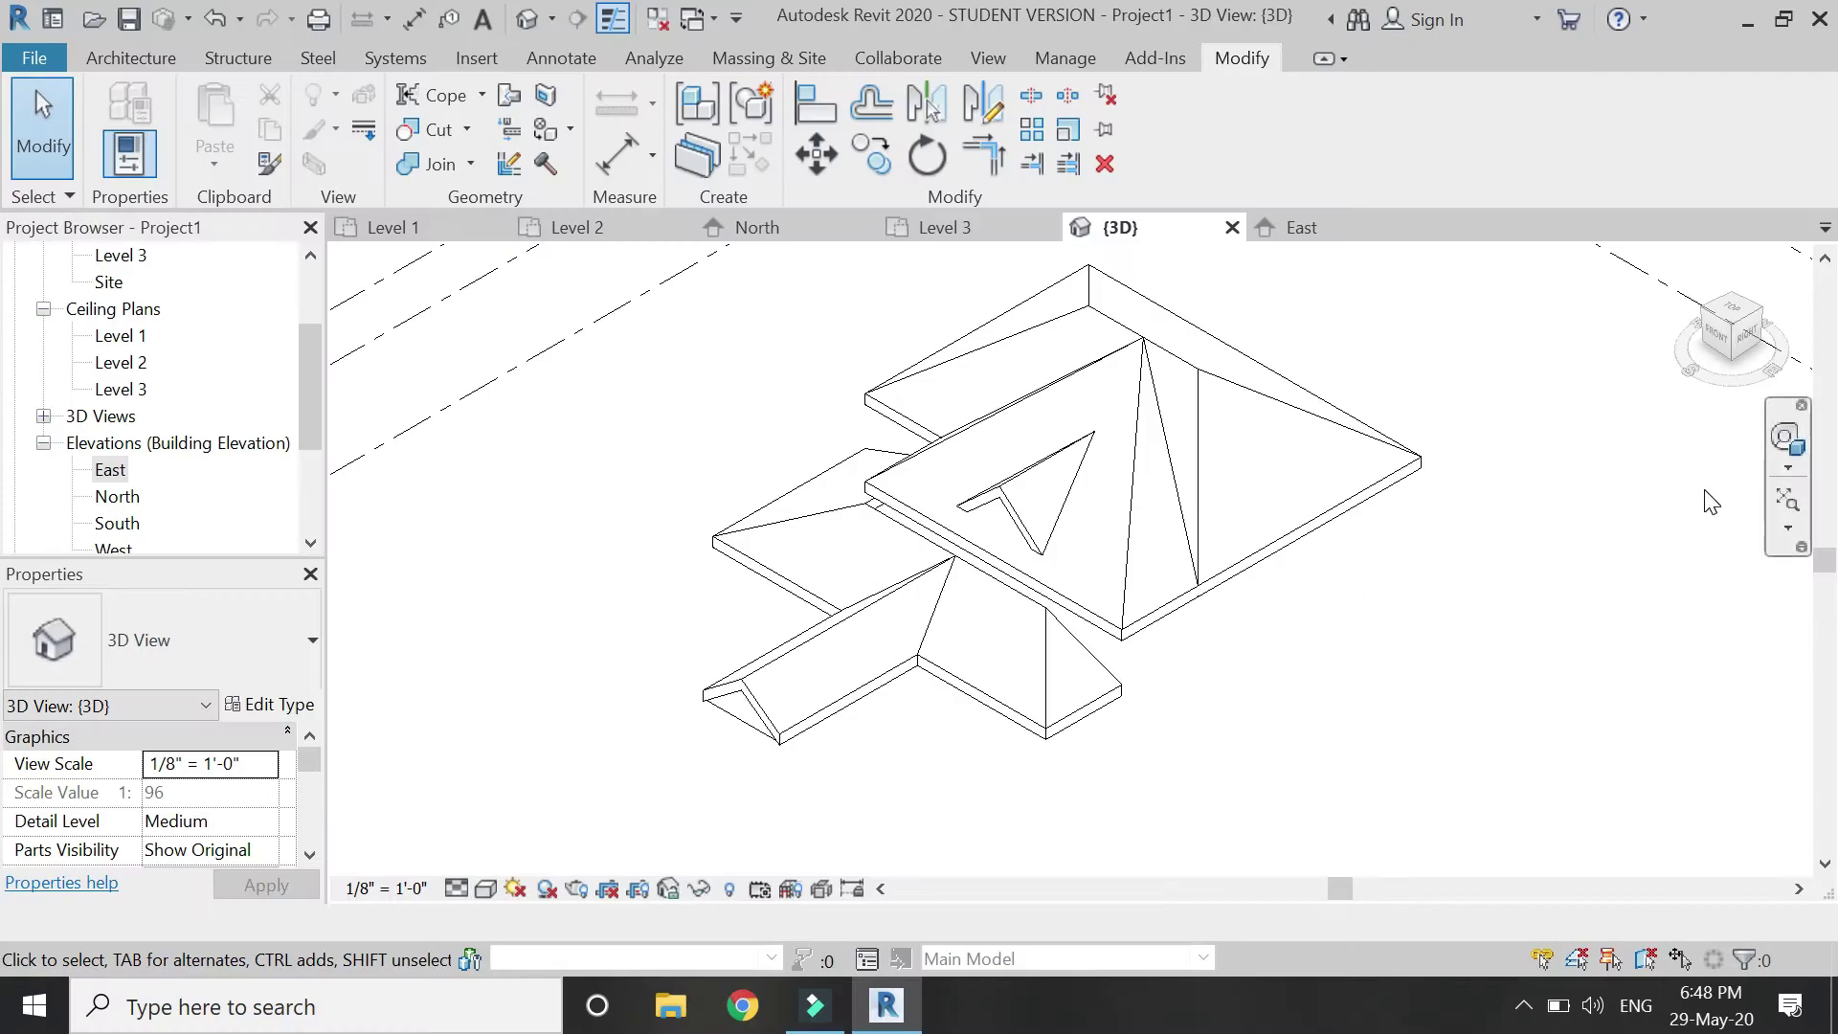
# Orbit the finished multi-slope roof around a pivot set on the roof to a new angle
pyautogui.click(1785, 440)
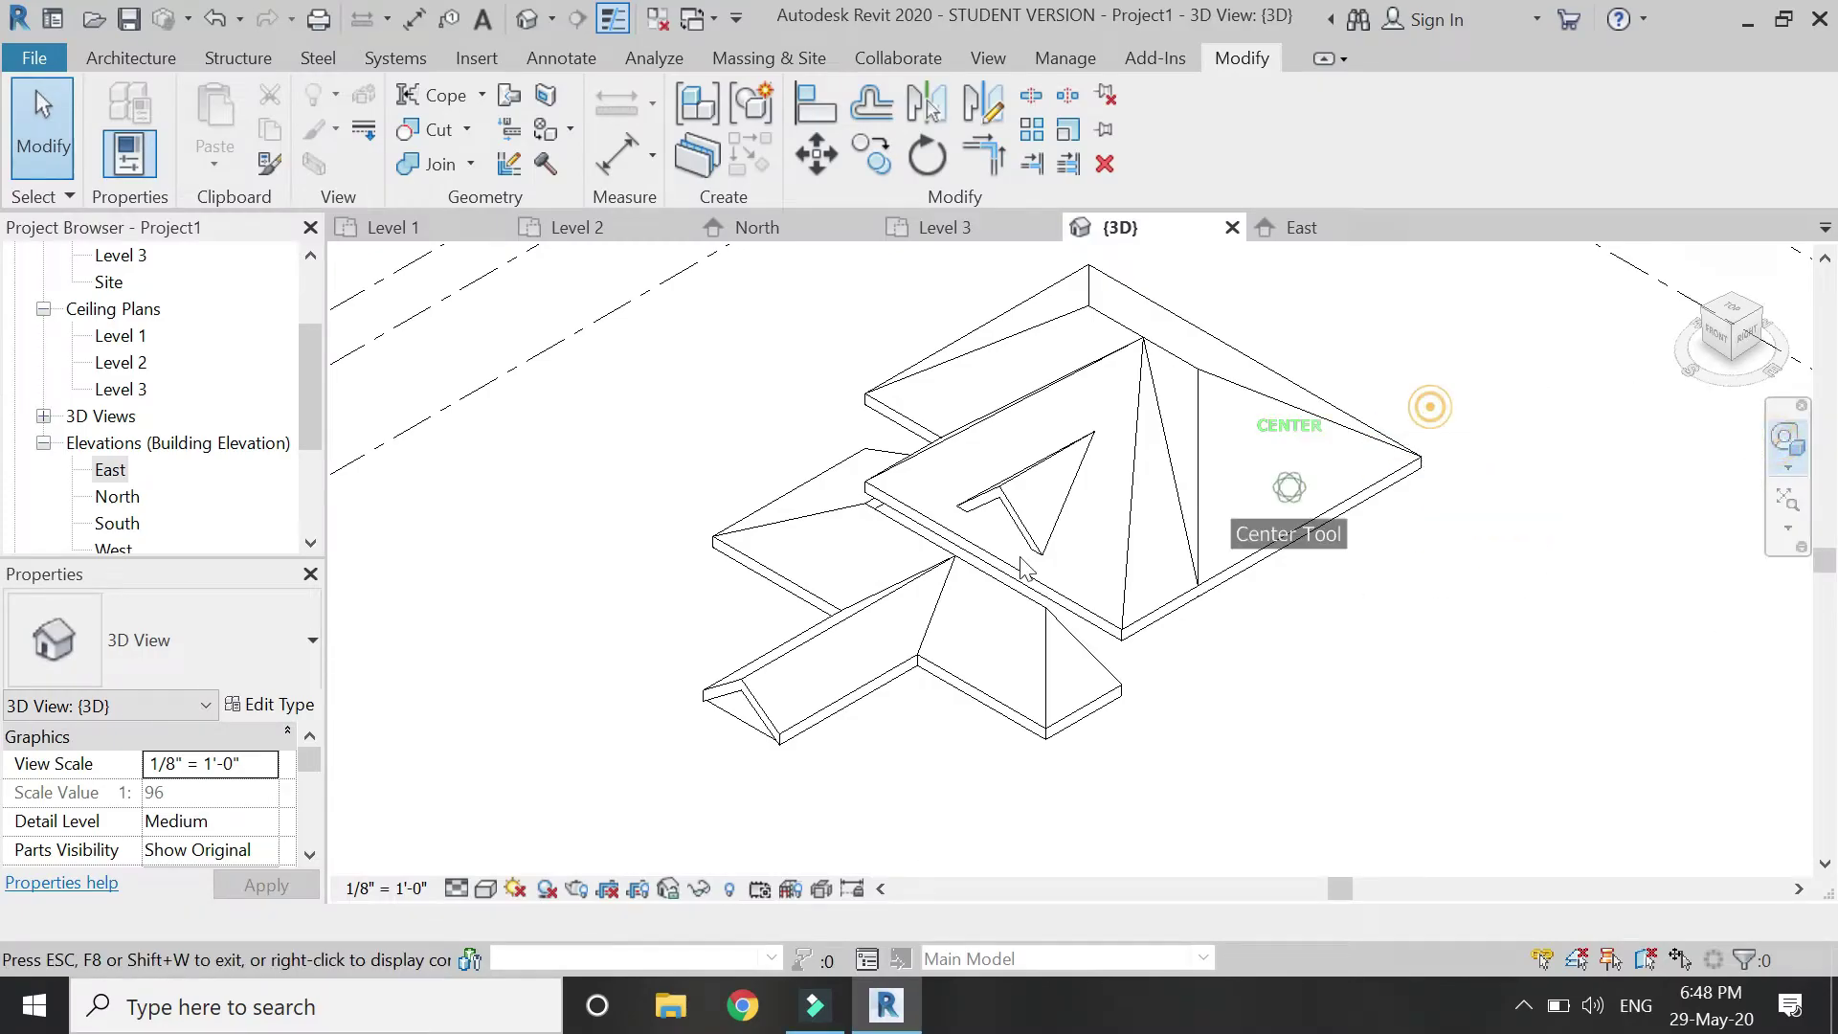
pyautogui.click(947, 547)
pyautogui.moveTo(929, 694); pyautogui.dragTo(891, 675)
pyautogui.click(482, 888)
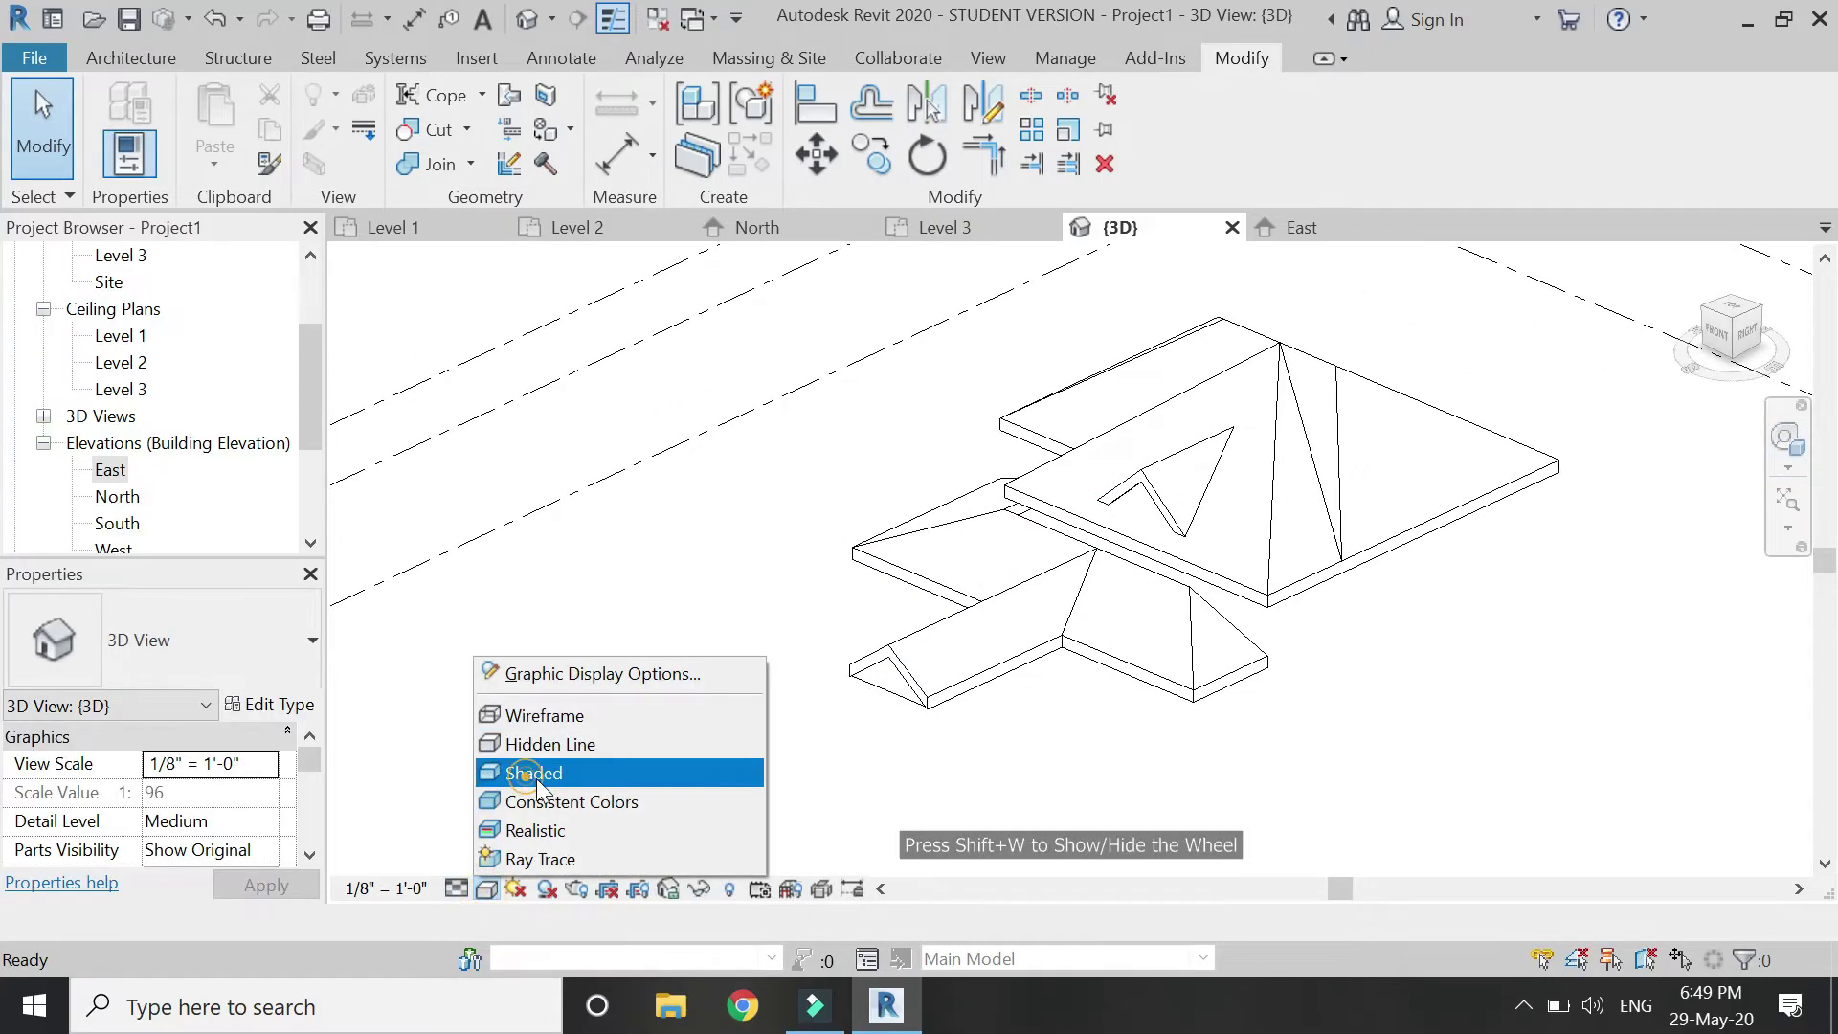
# Shade the roof model, then create a new project from the Architectural Template
pyautogui.click(527, 766)
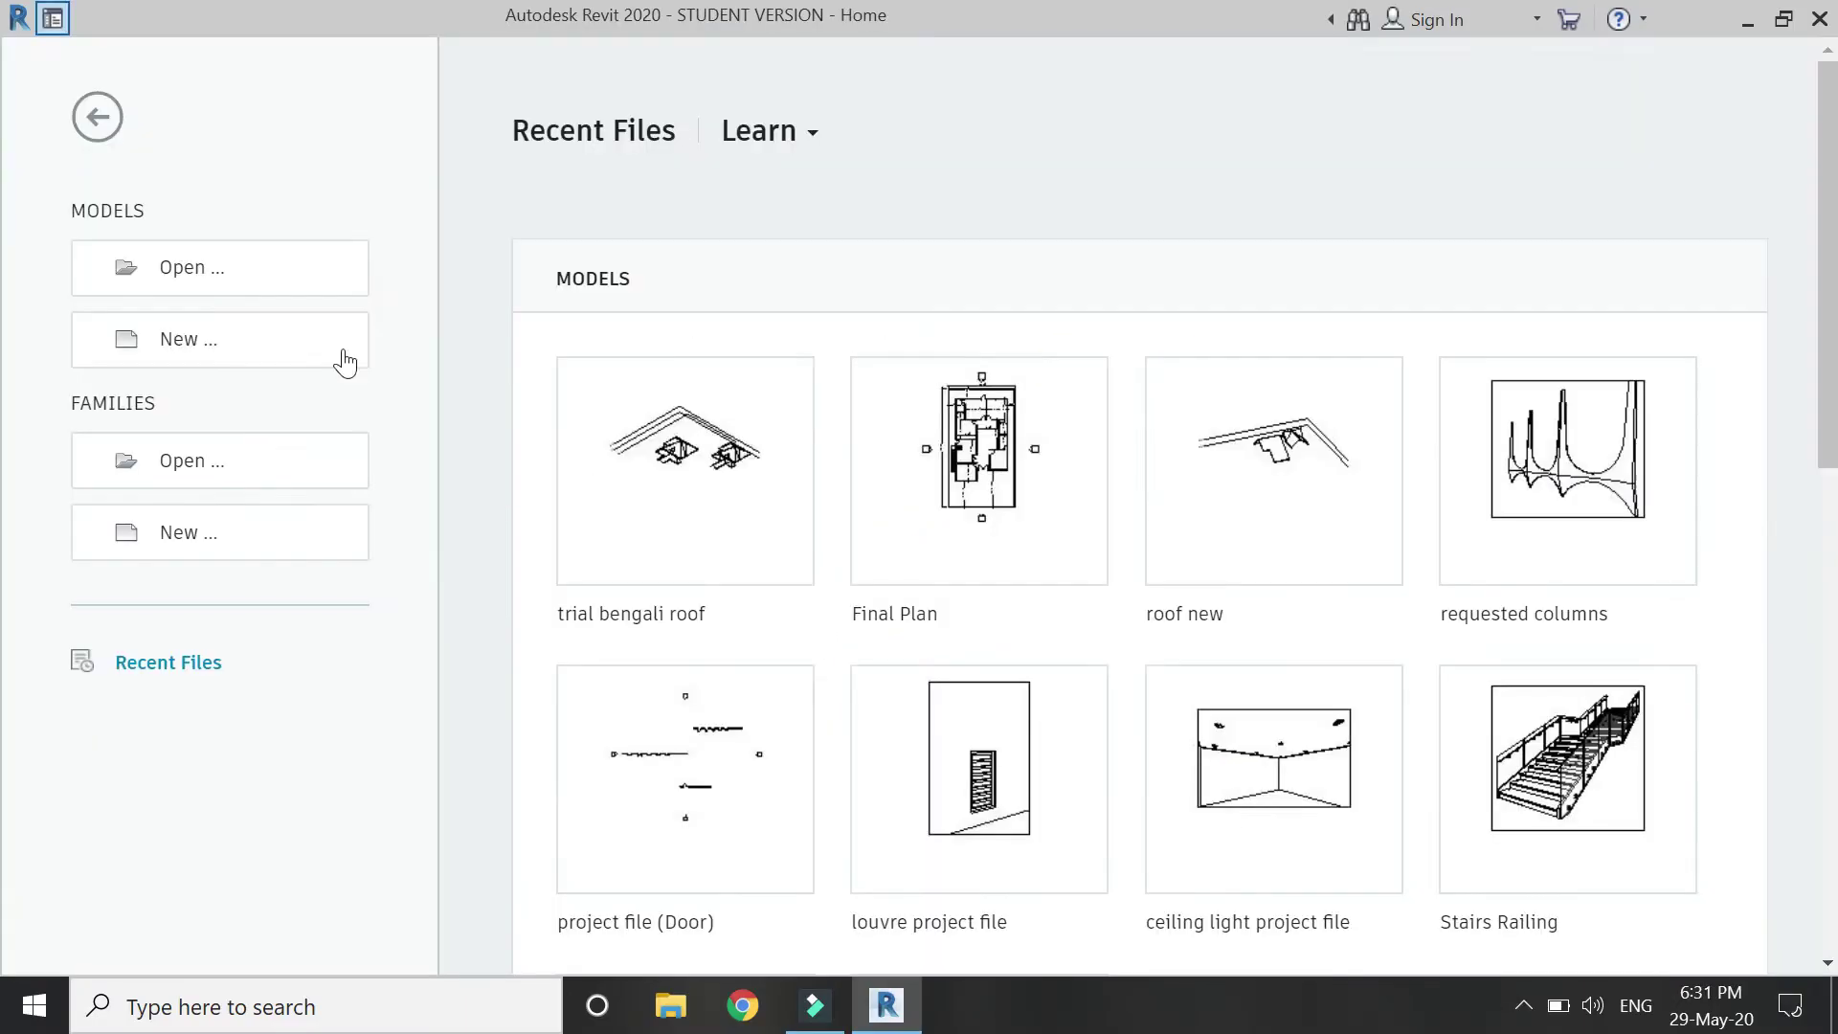
pyautogui.click(341, 352)
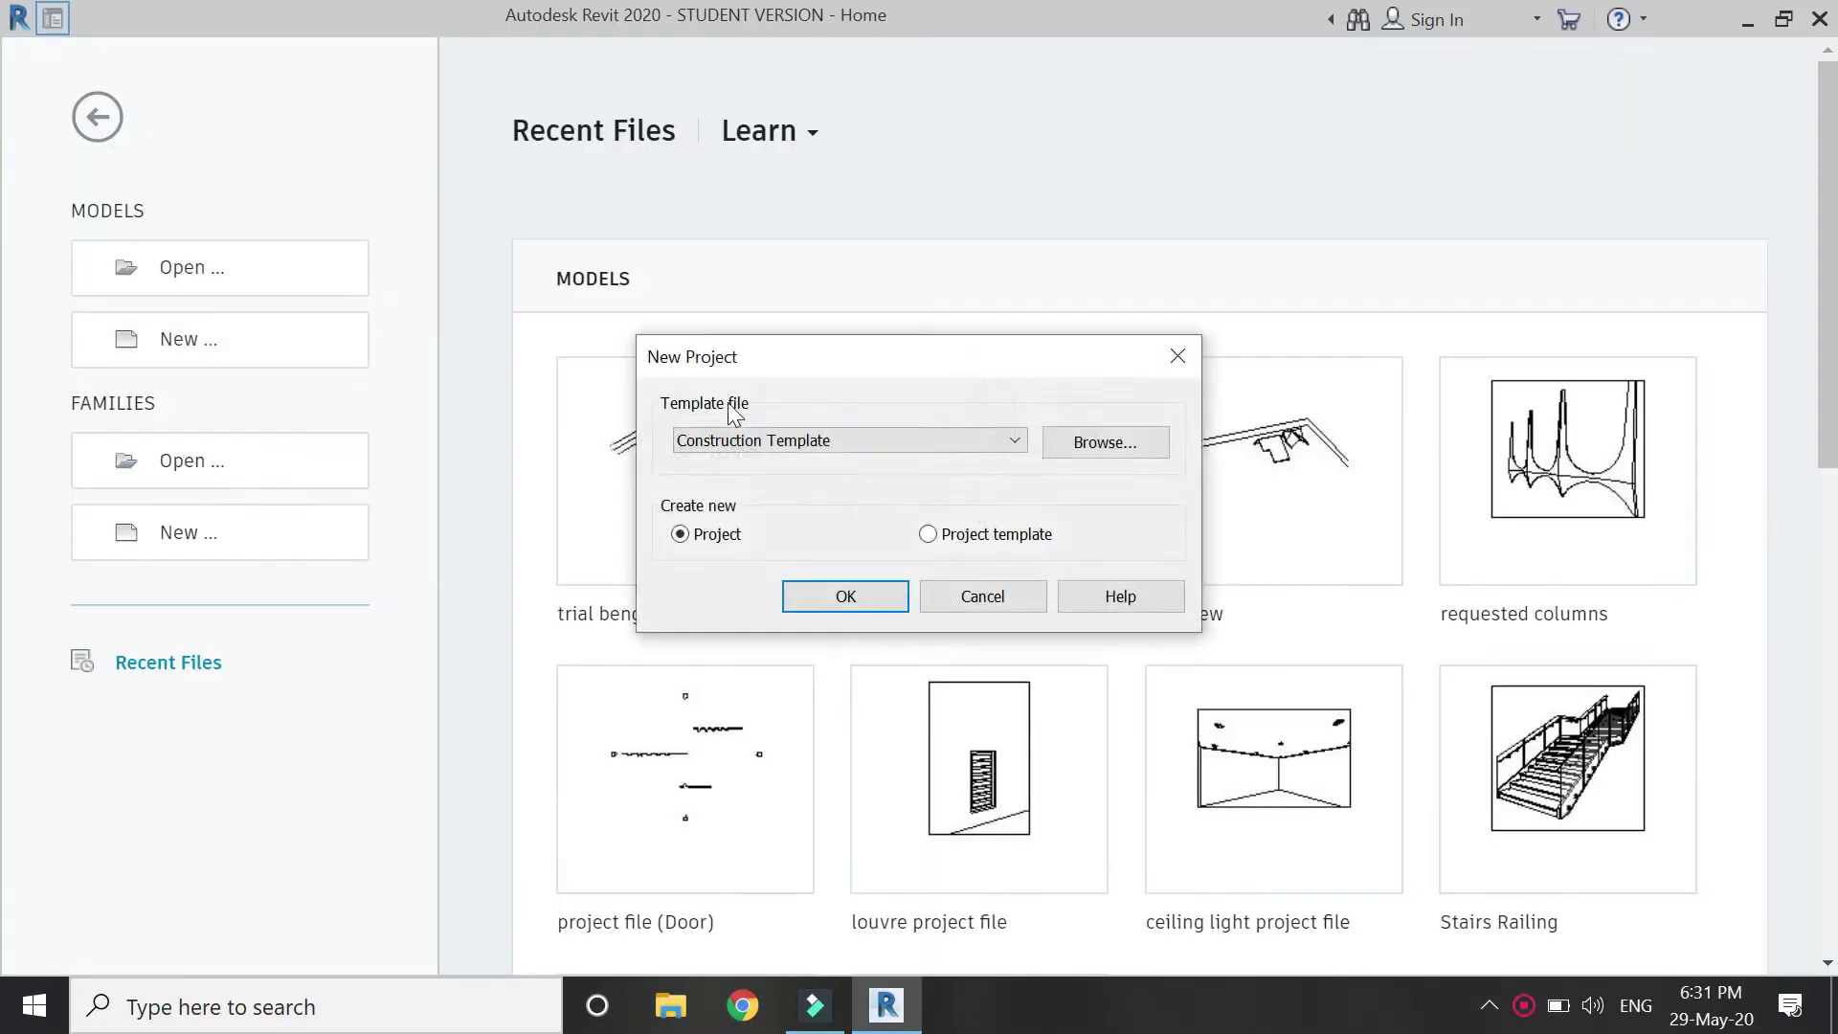
pyautogui.click(809, 439)
pyautogui.click(812, 500)
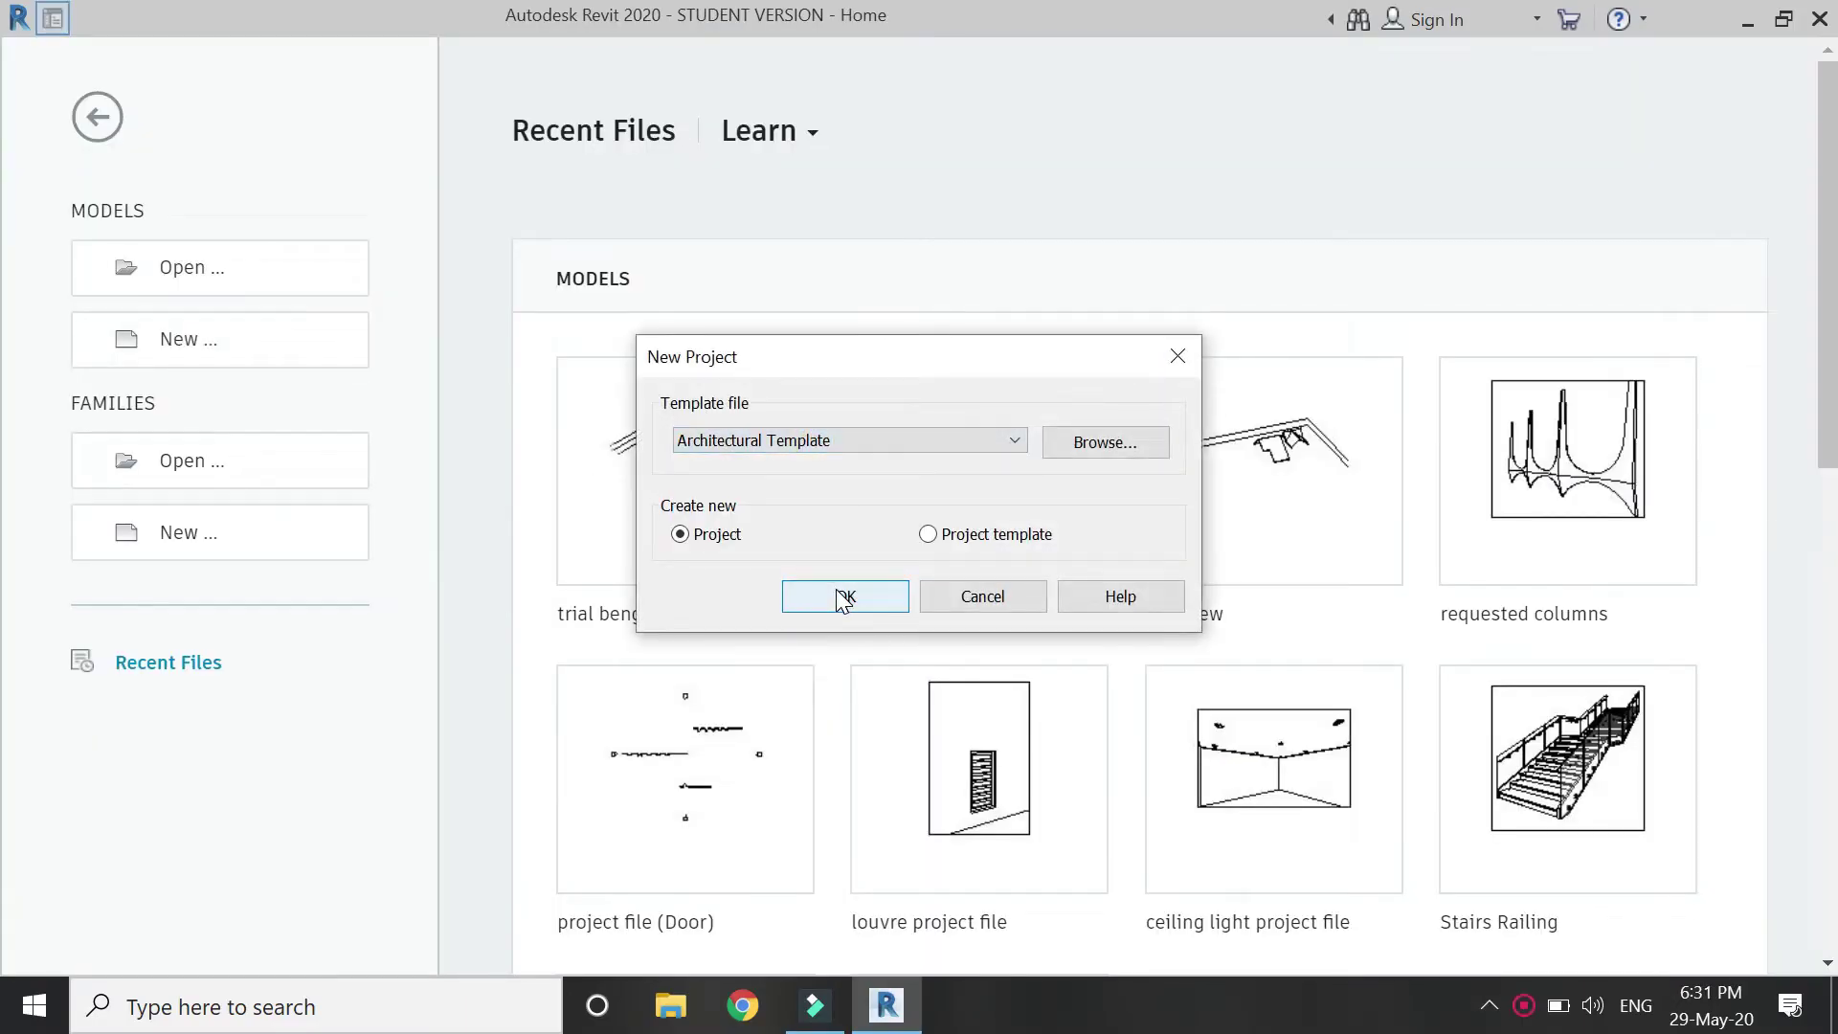
pyautogui.click(843, 596)
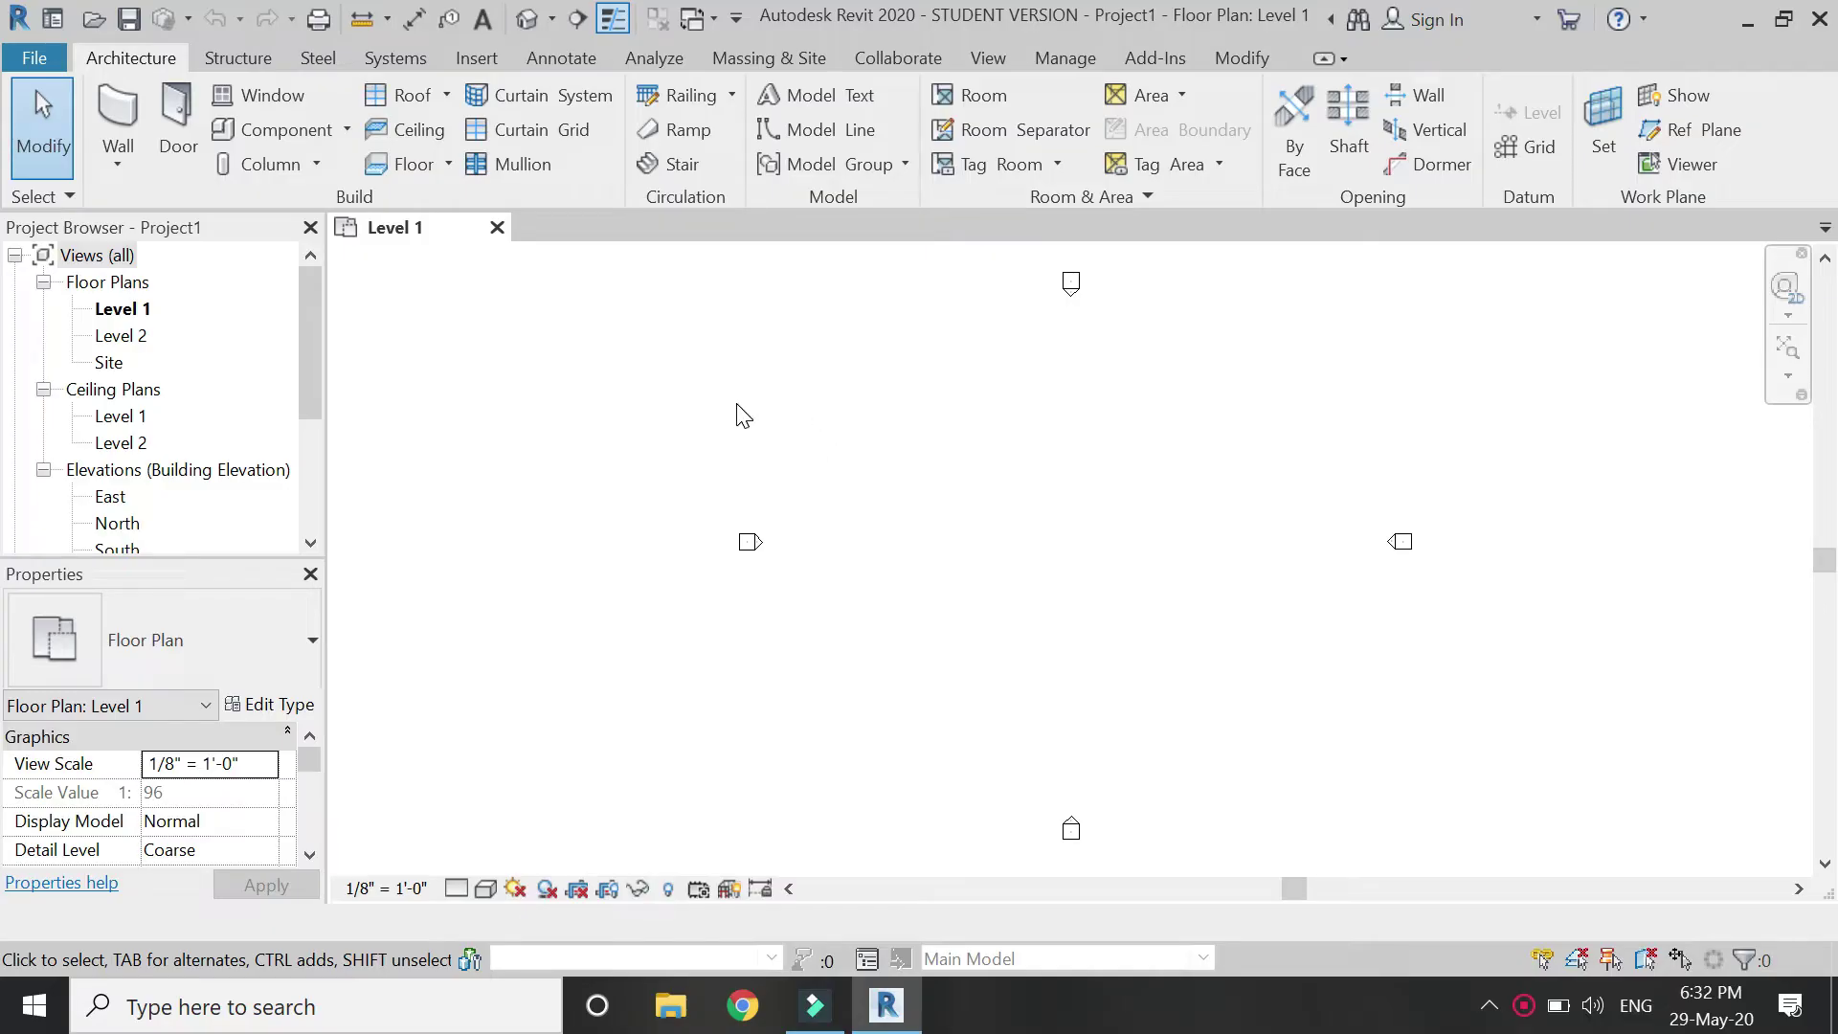
# Open the Level 2 floor plan, then the North elevation
pyautogui.doubleClick(134, 336)
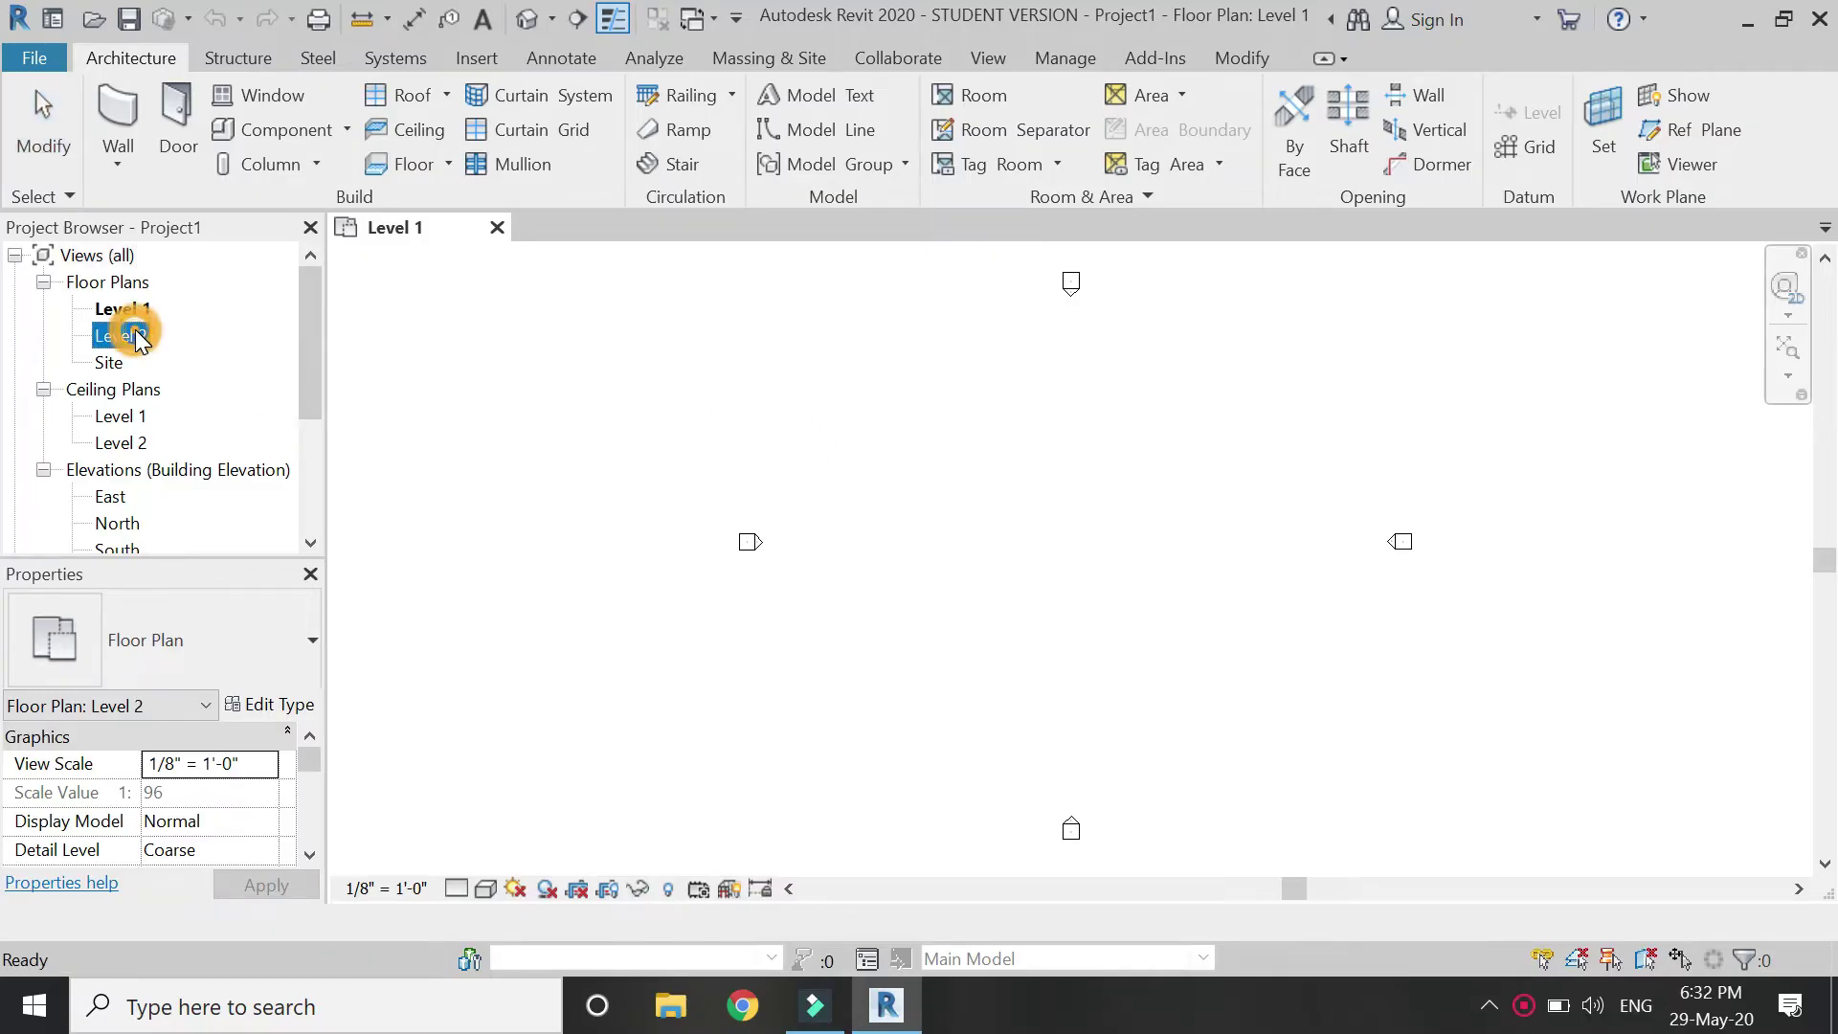
pyautogui.scroll(-1, 292, 544)
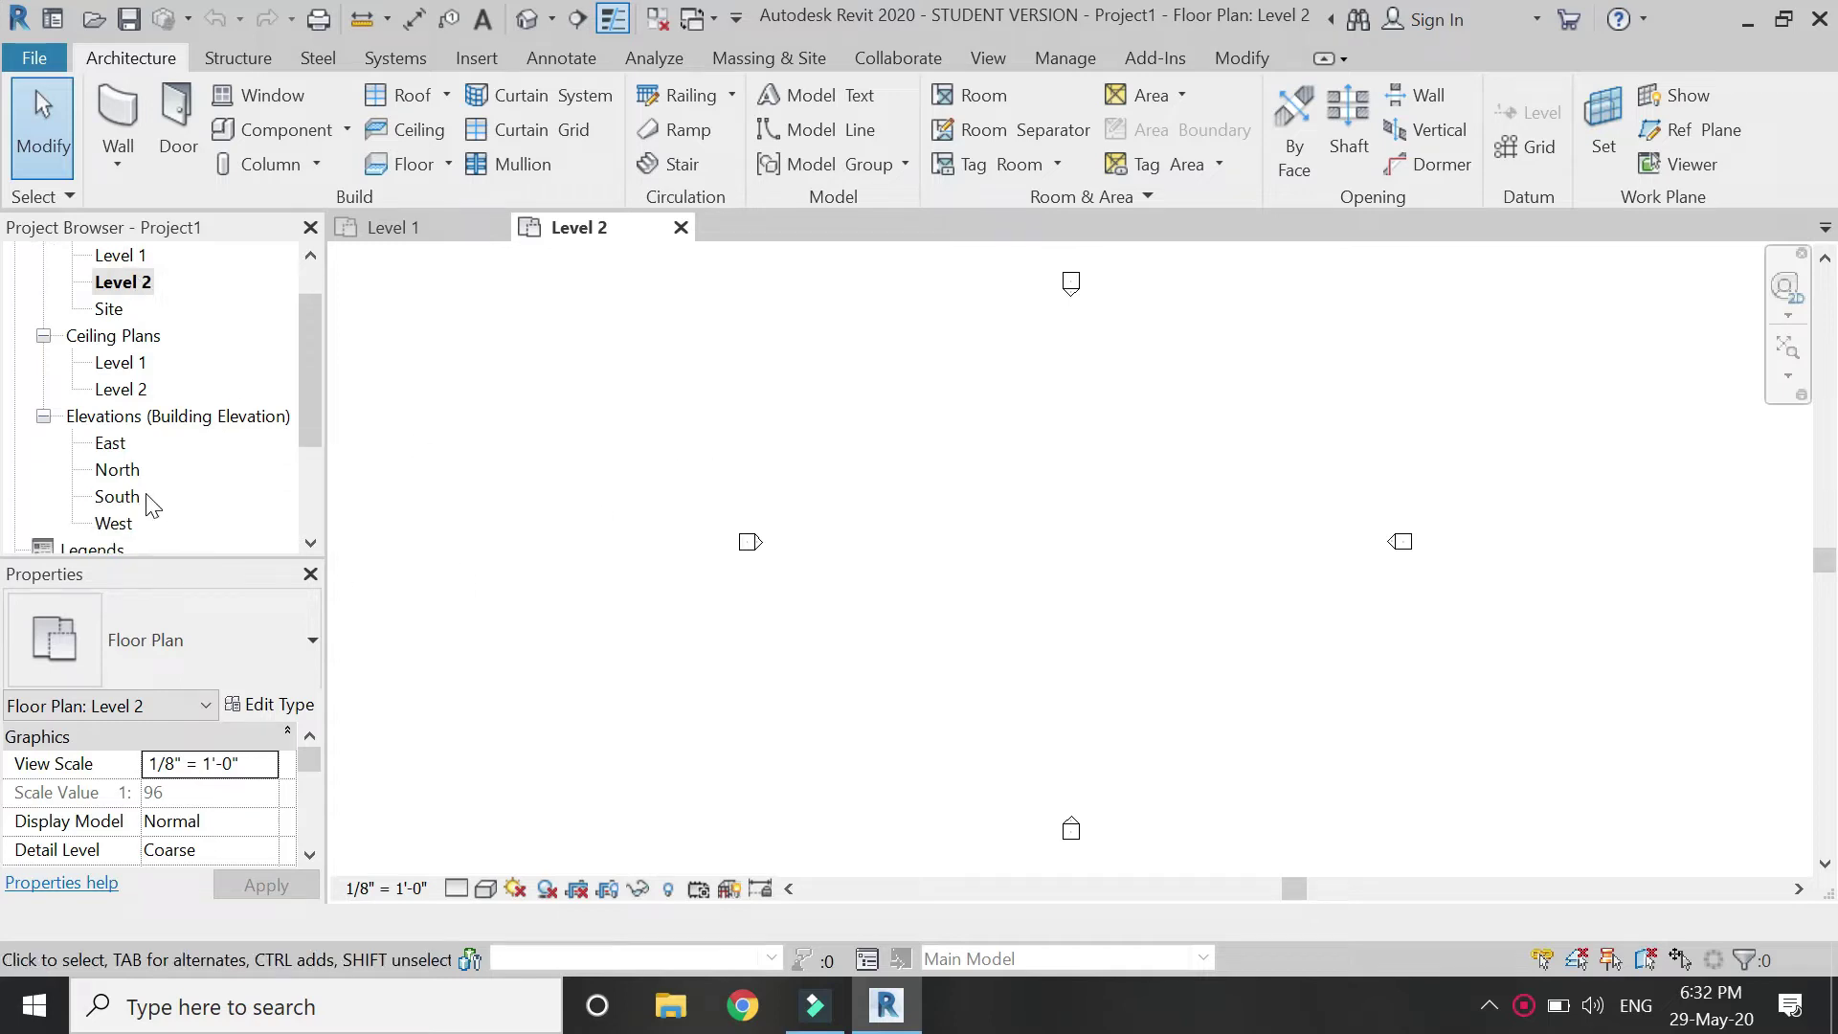
pyautogui.doubleClick(125, 469)
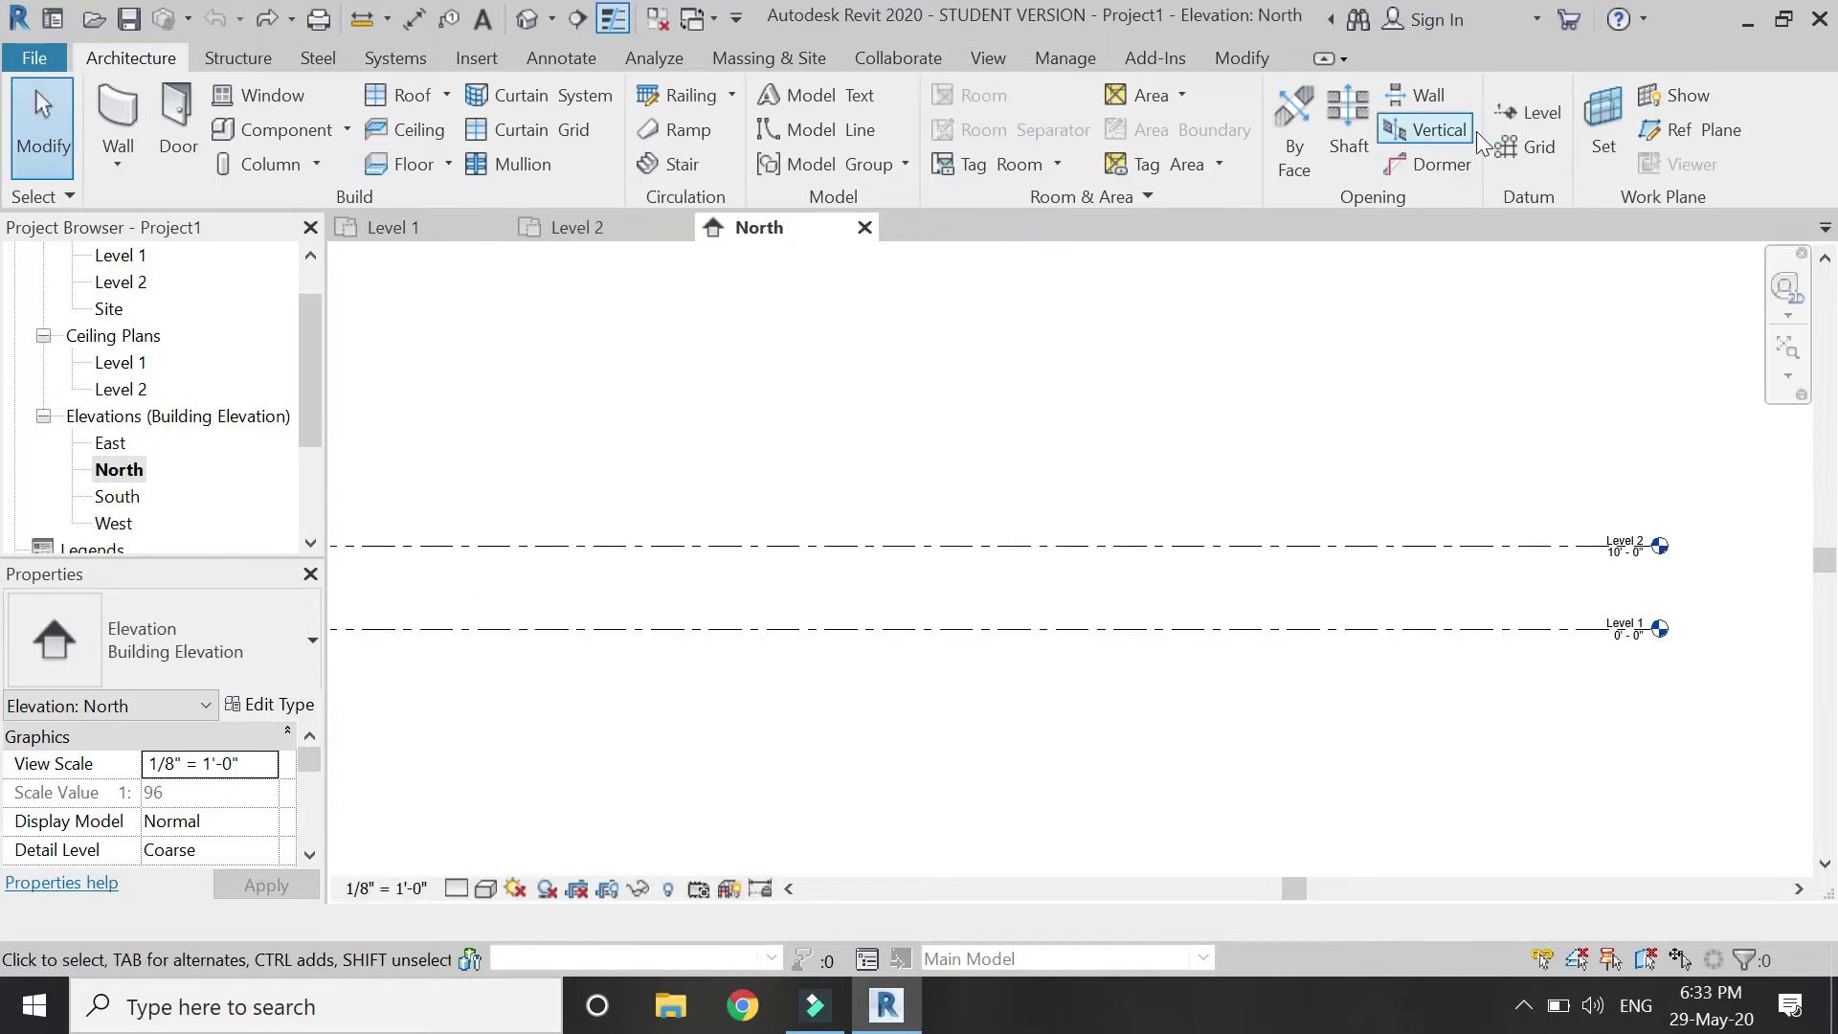
# Place a Level 3 line 15'-0" above Level 2 and return to the Level 2 plan
pyautogui.click(1505, 112)
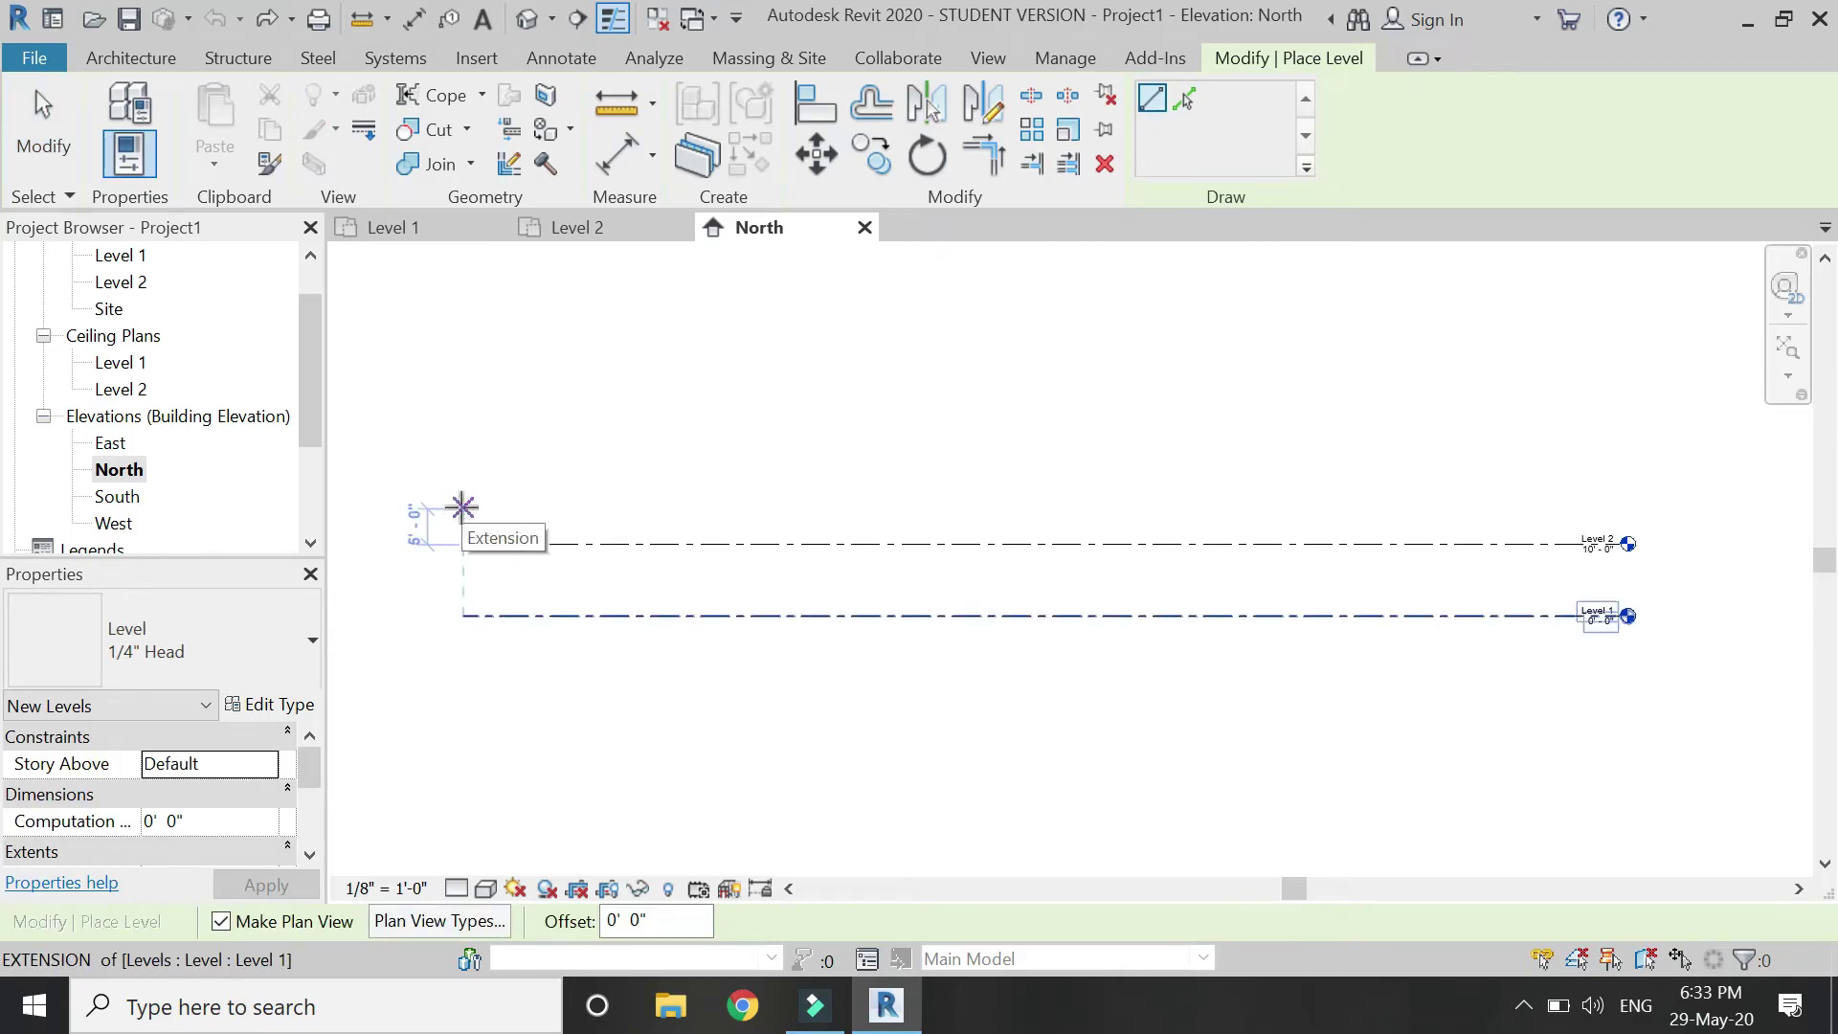
pyautogui.click(461, 506)
pyautogui.click(1629, 506)
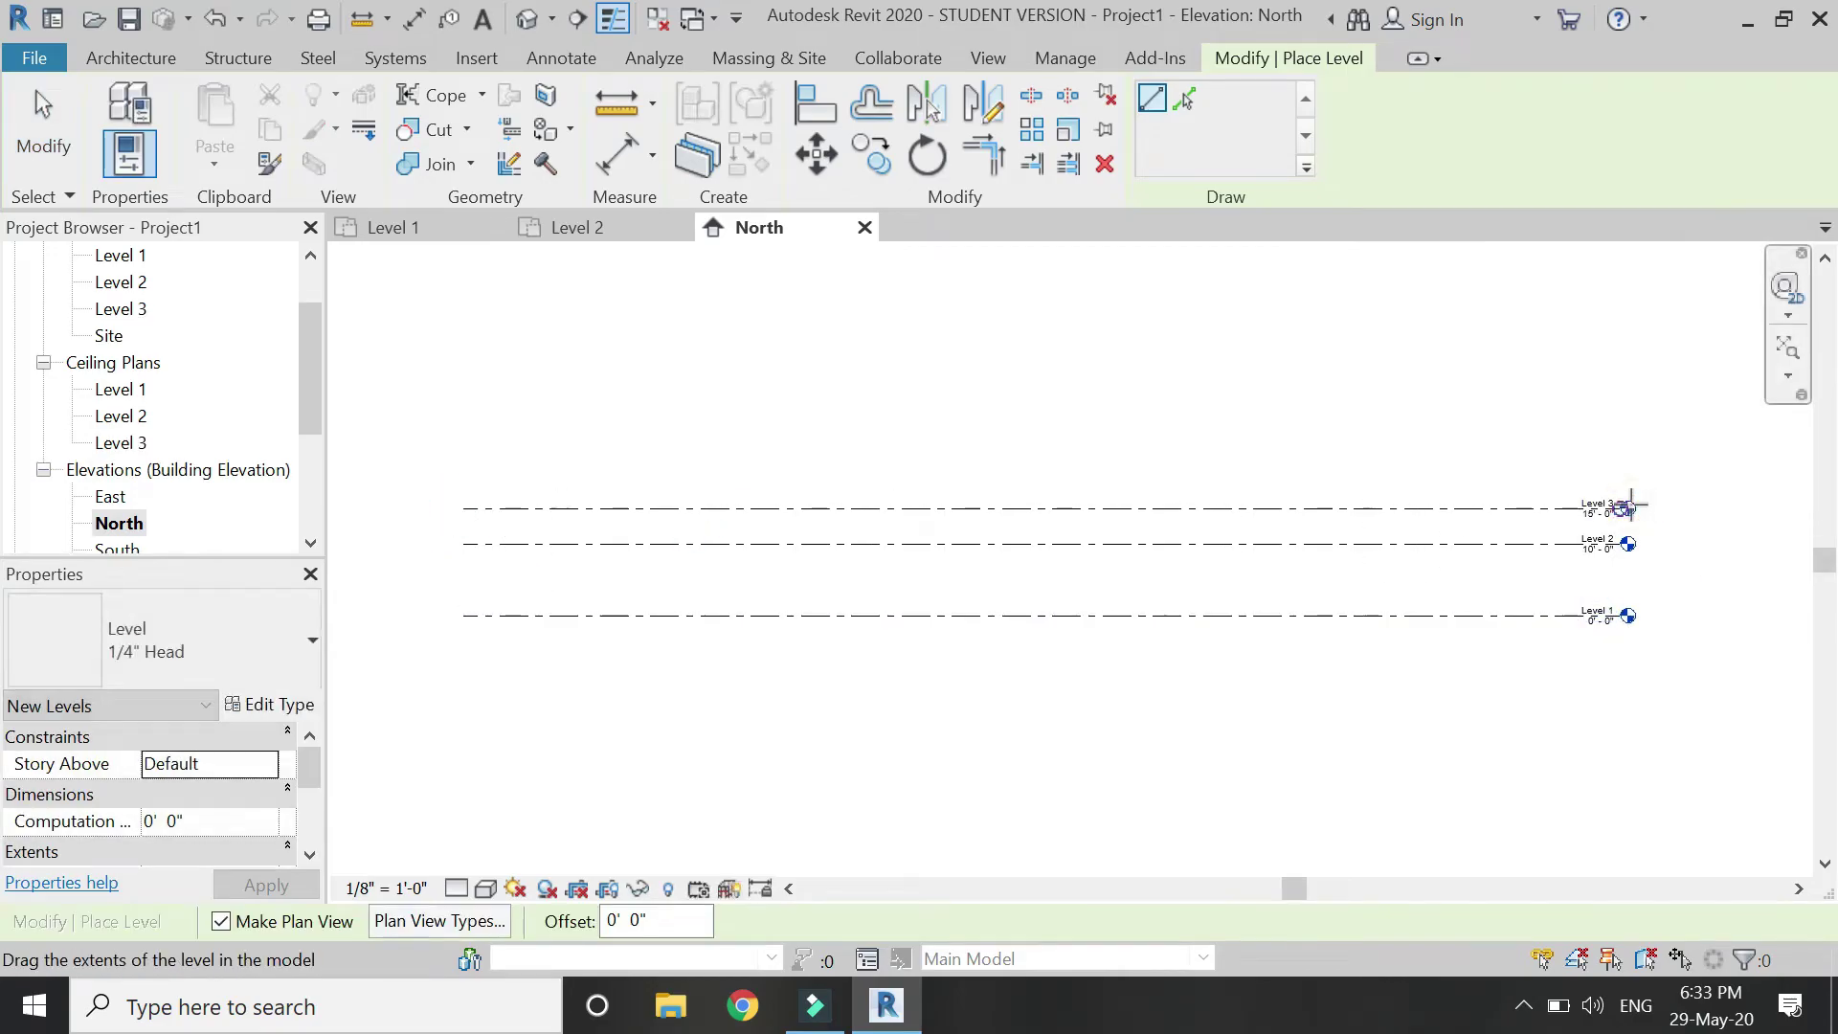
pyautogui.press('Escape')
pyautogui.press('Escape')
pyautogui.scroll(2, 1666, 603)
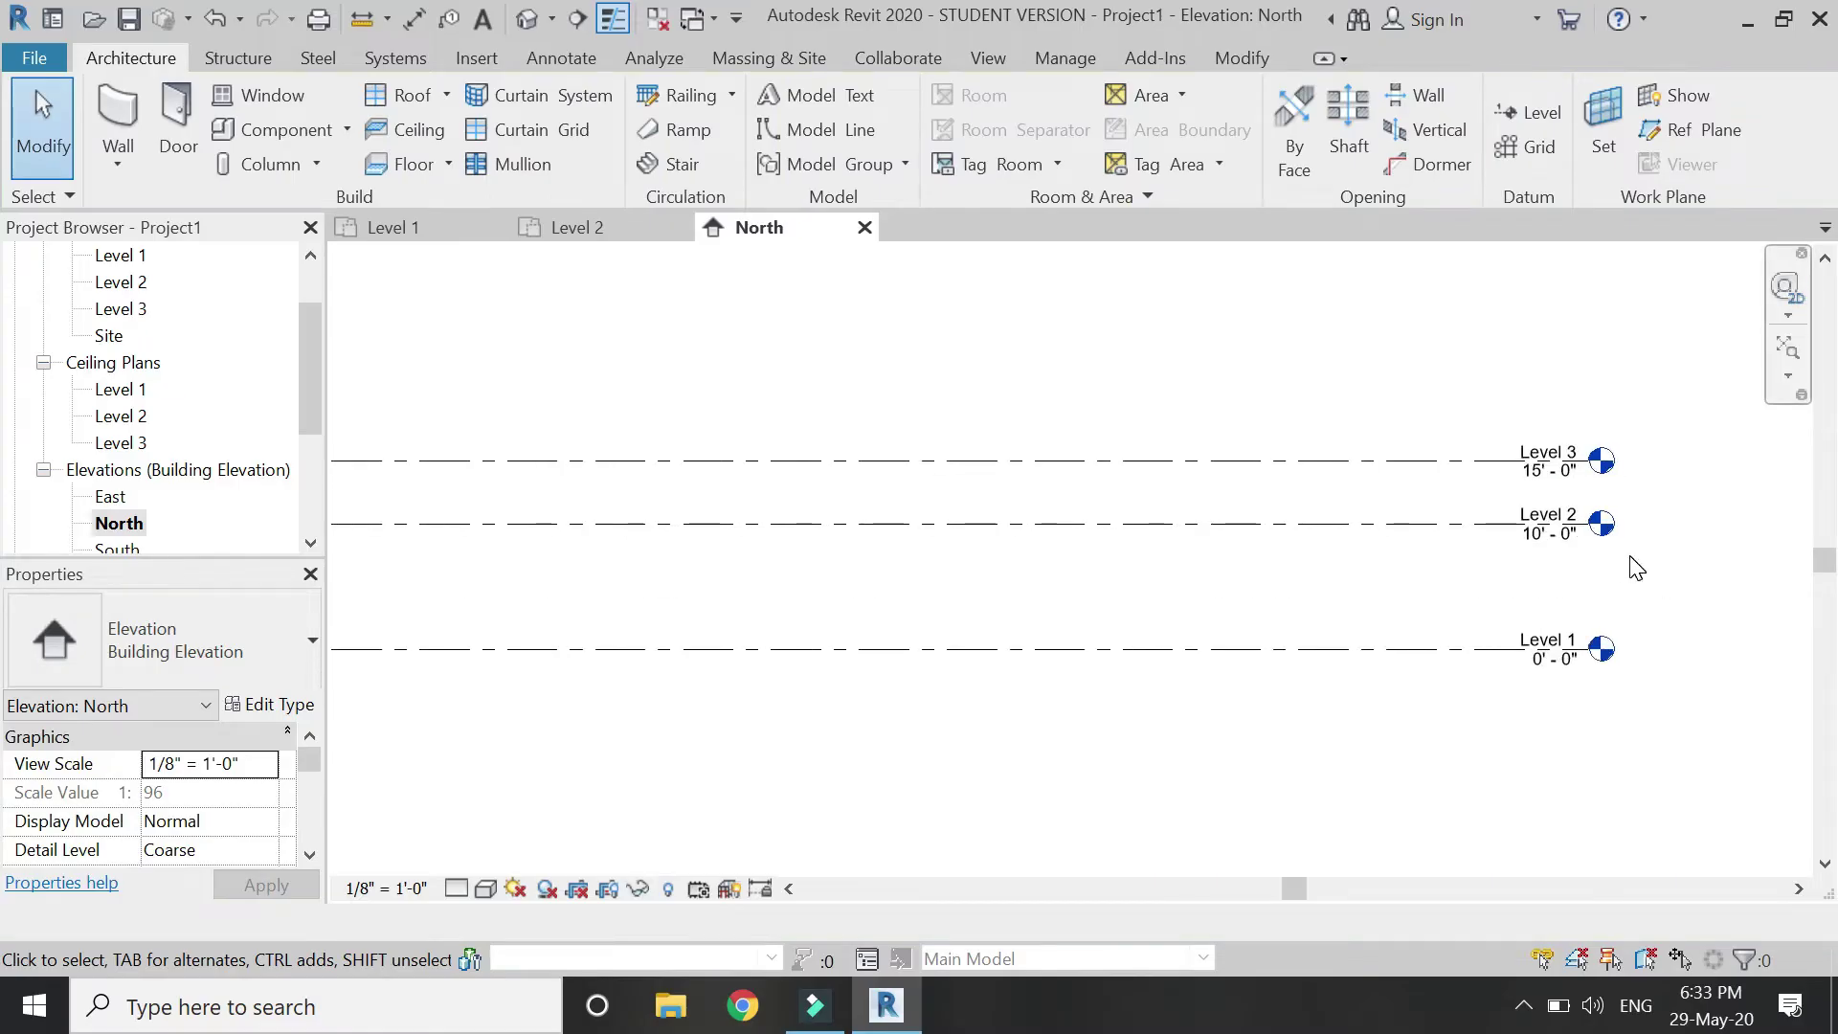
pyautogui.click(618, 239)
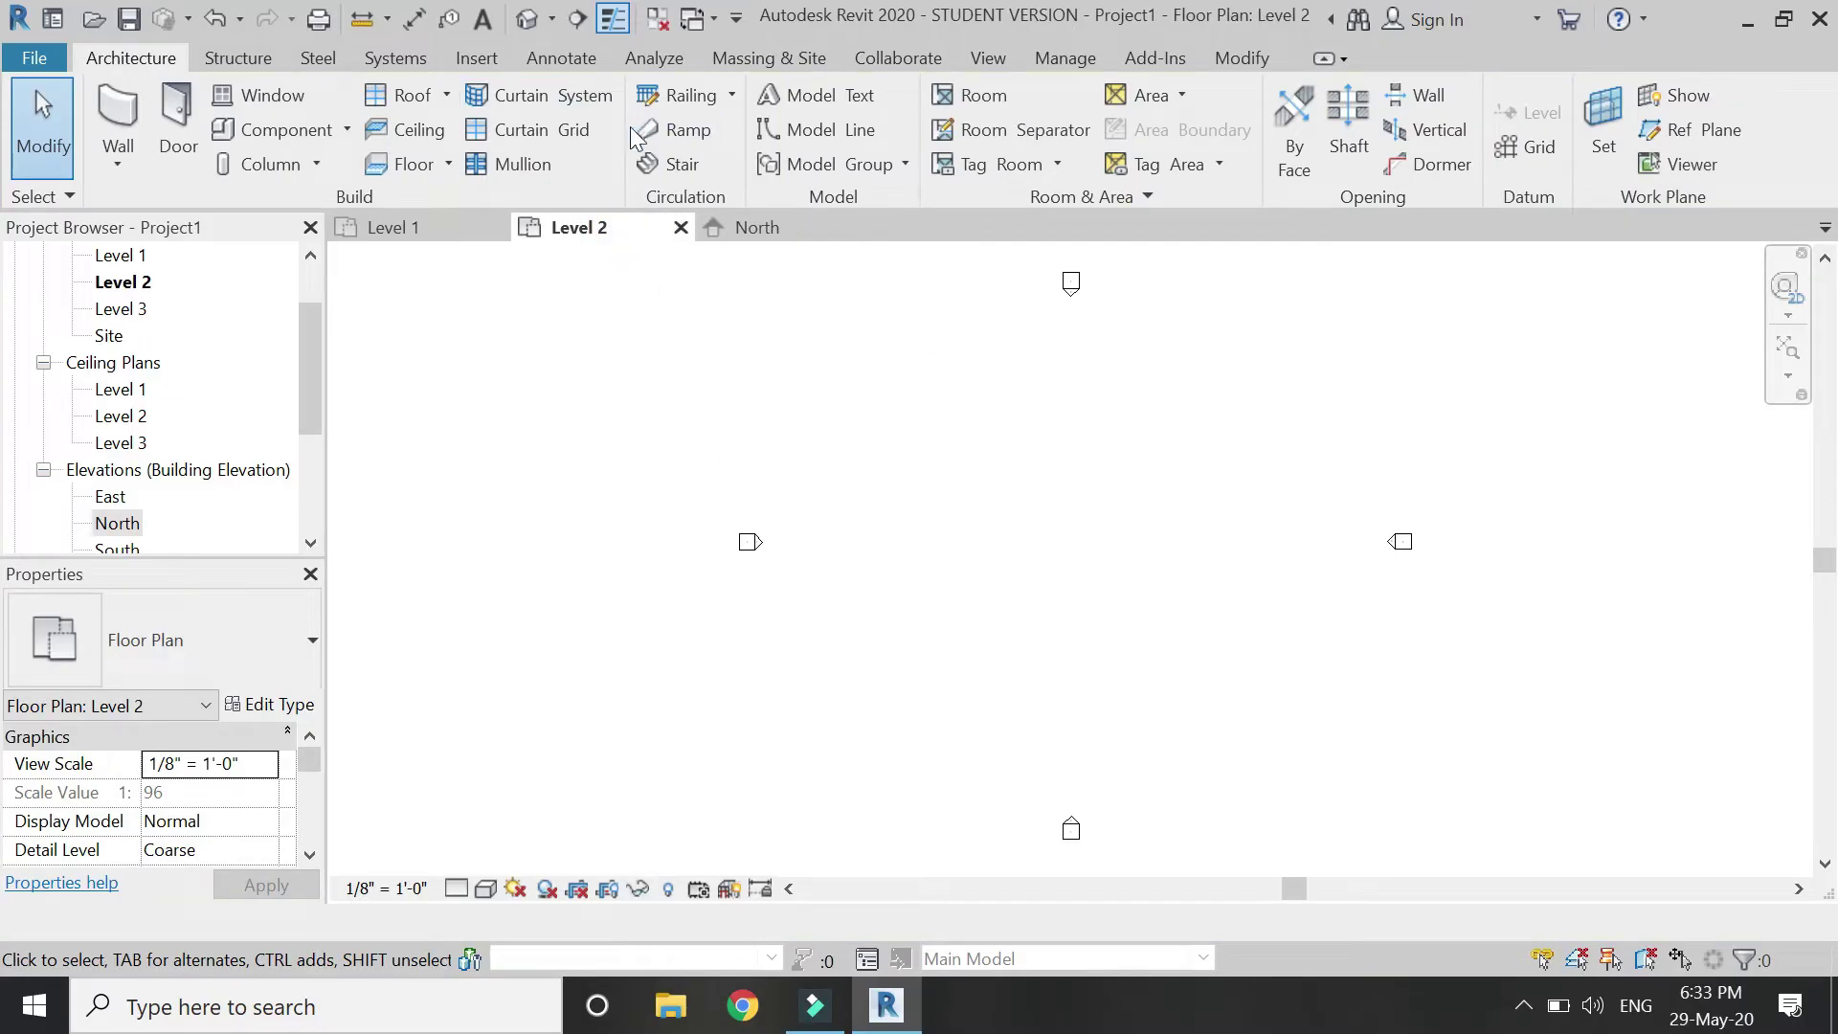
# Sketch a closed rectangular roof footprint with a lower-left corner notch using Roof by Footprint lines
pyautogui.click(395, 89)
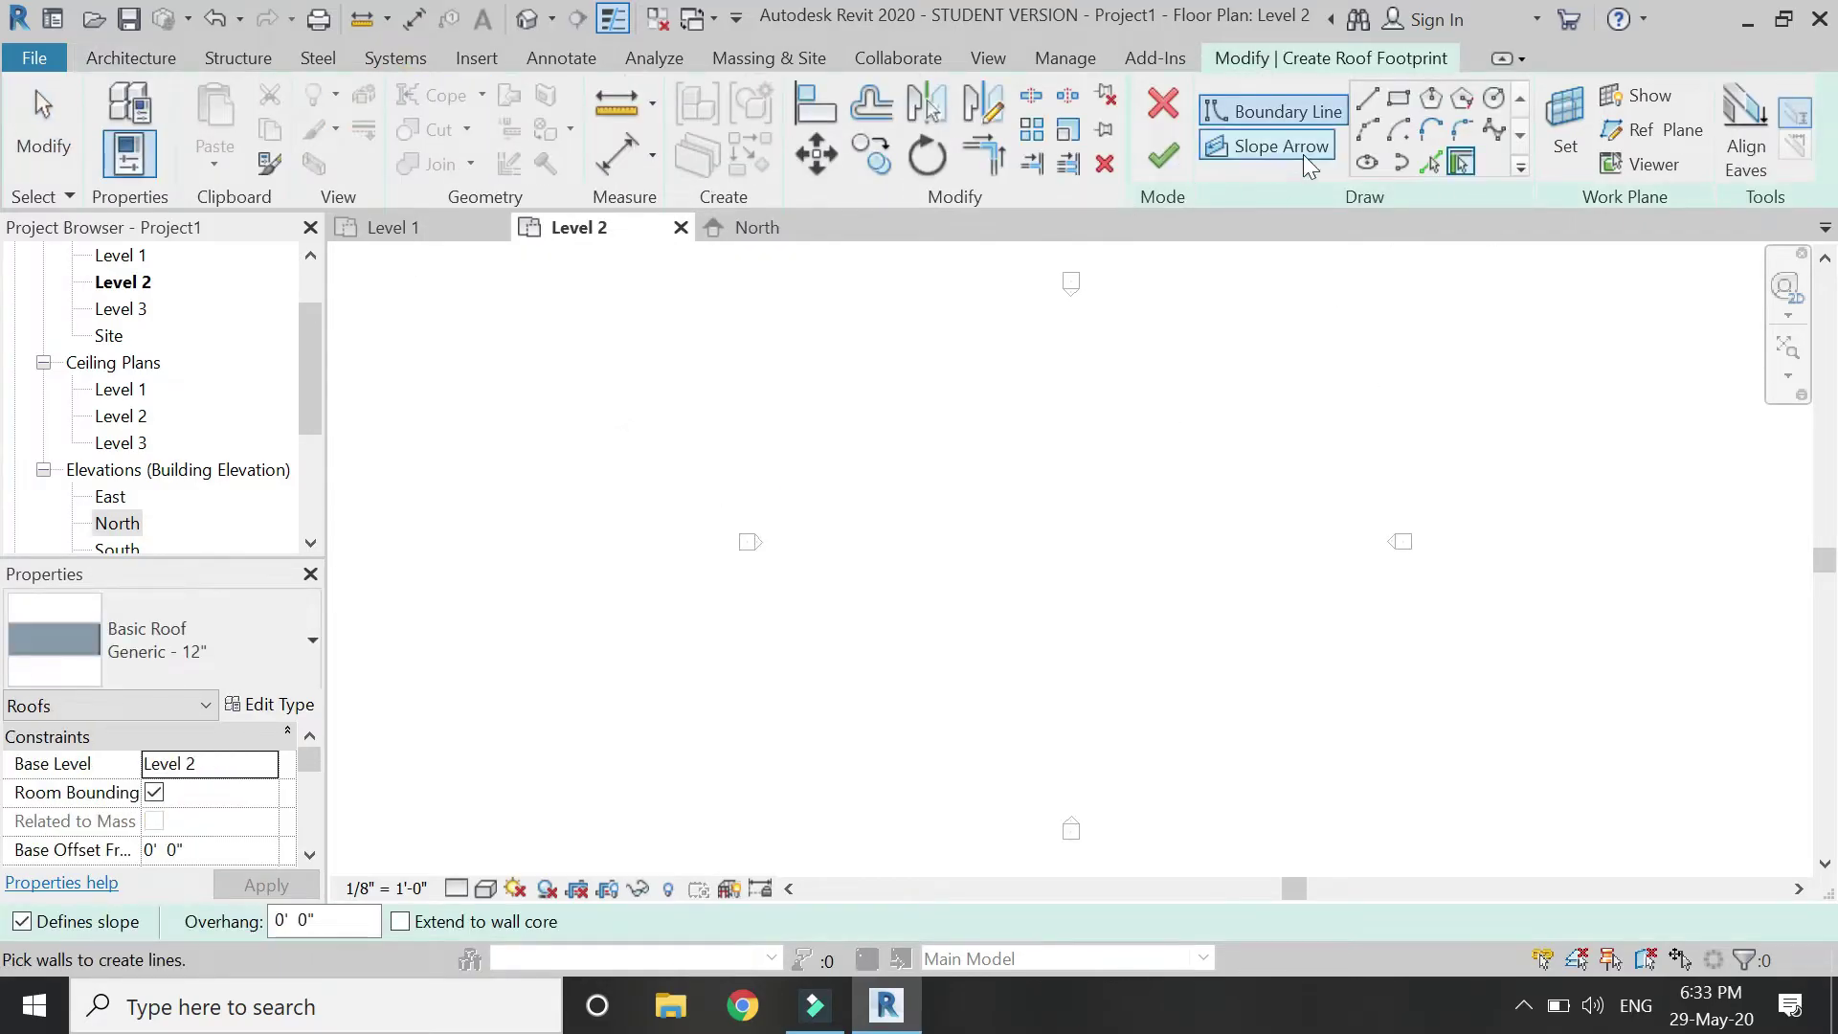
pyautogui.click(1367, 99)
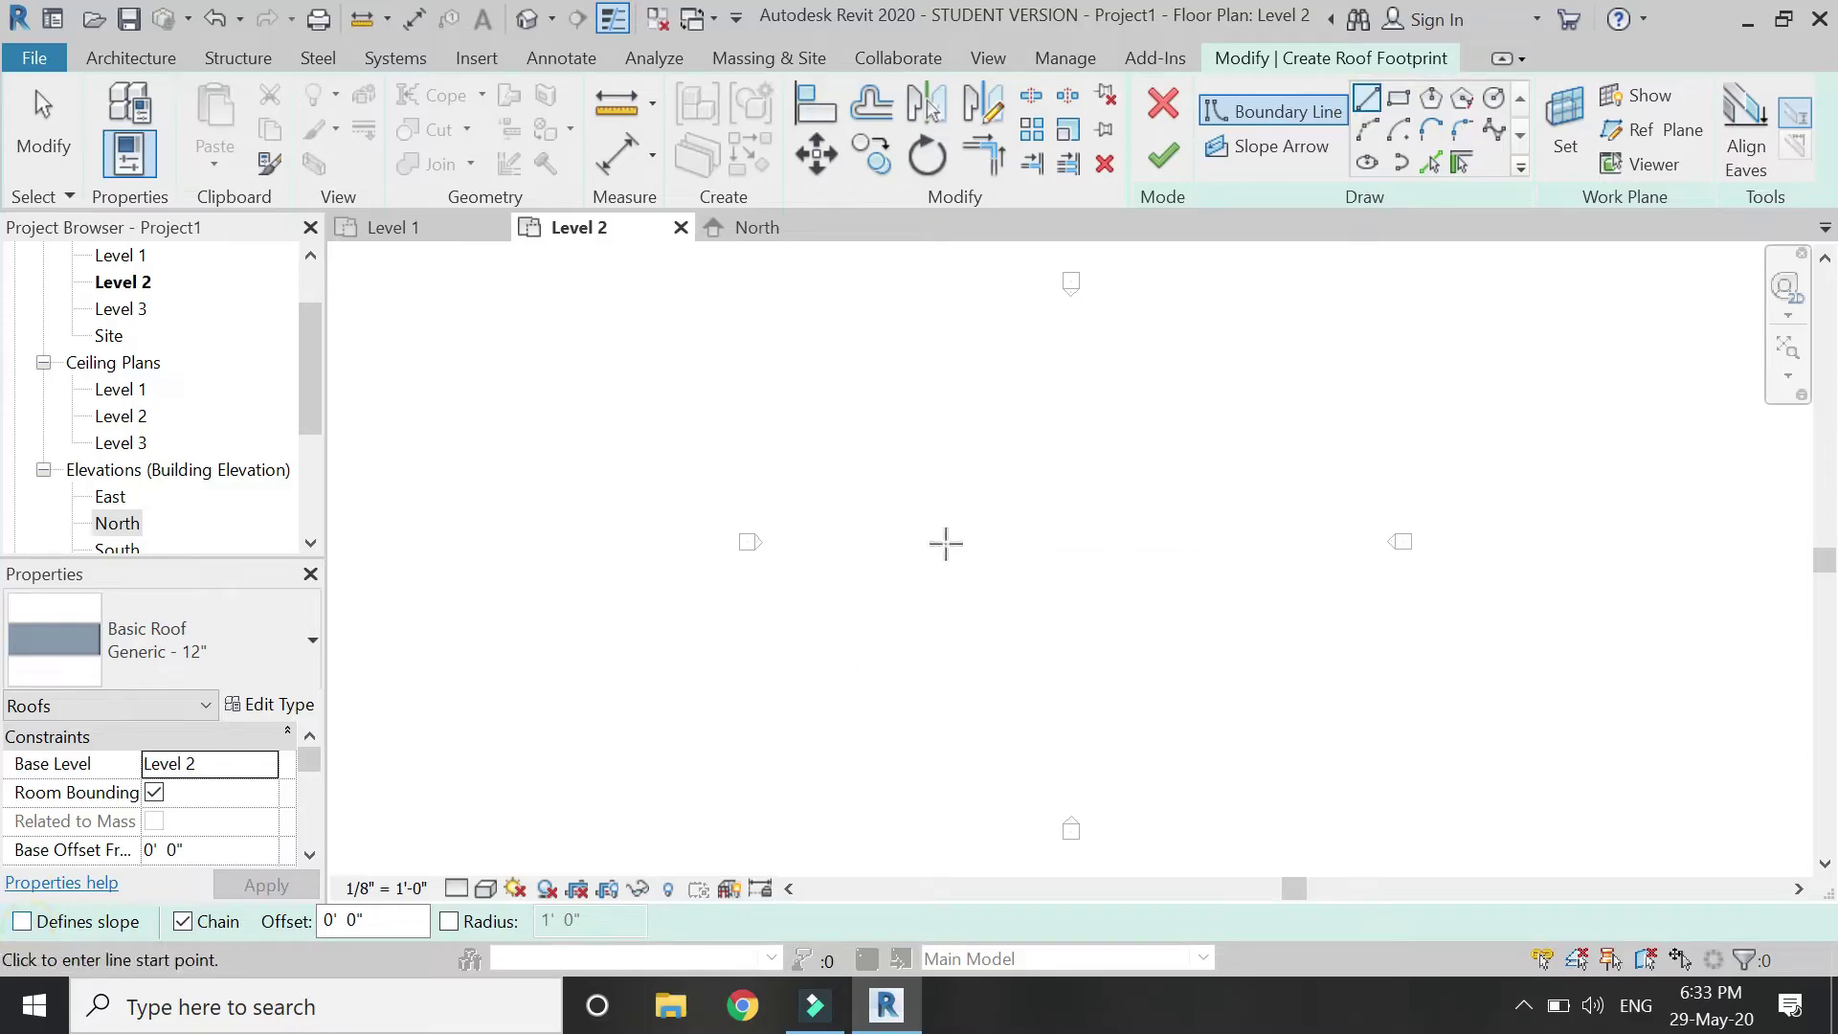
pyautogui.click(900, 527)
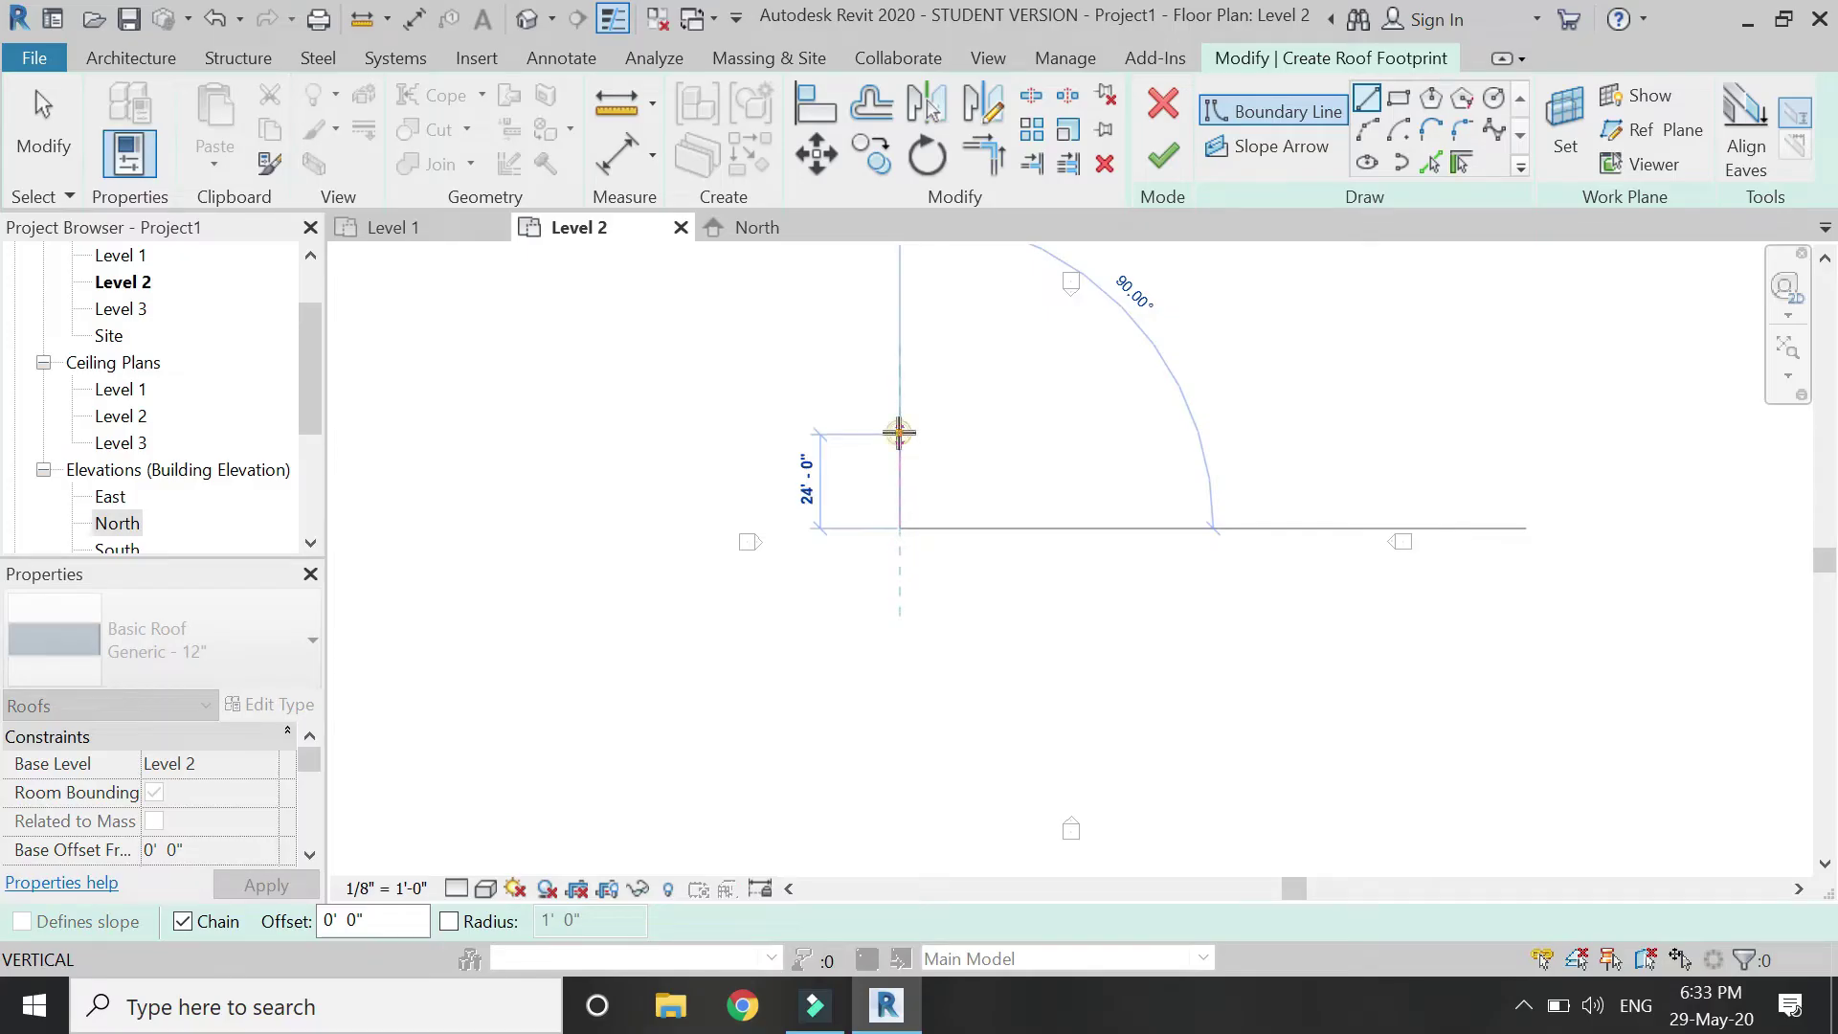
pyautogui.click(899, 433)
pyautogui.click(1058, 434)
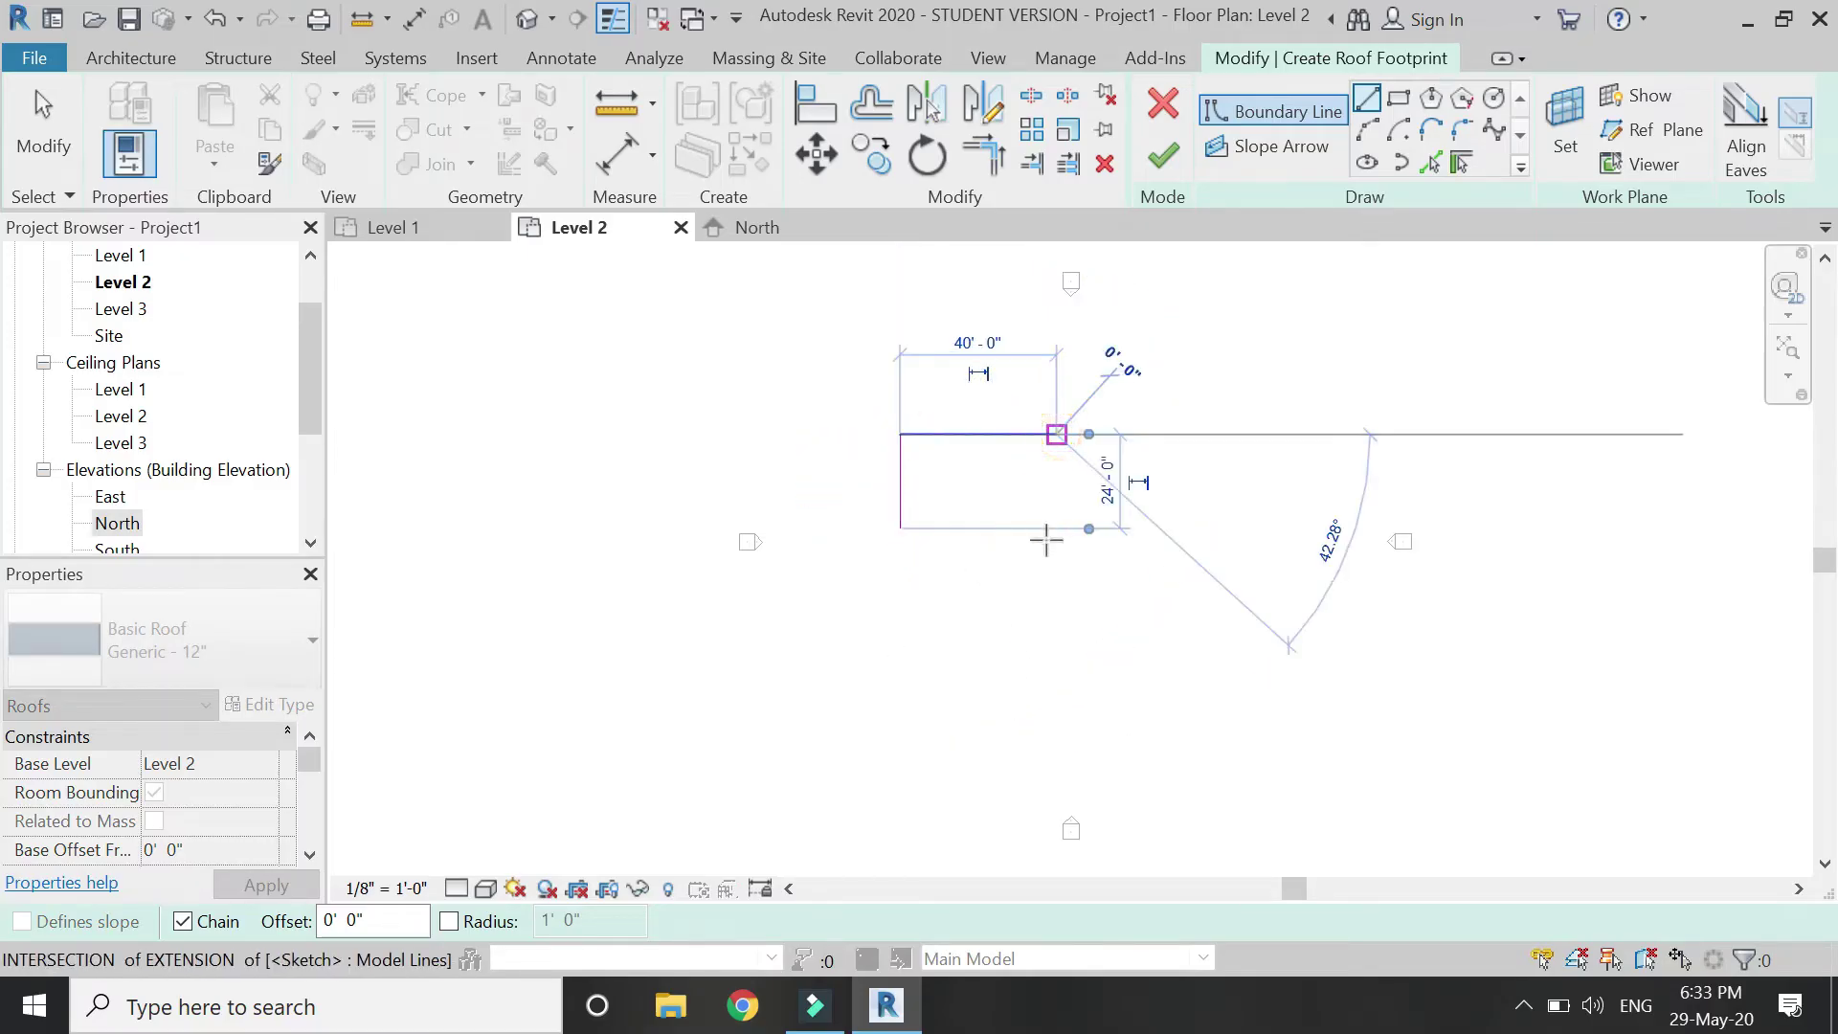
pyautogui.click(1056, 574)
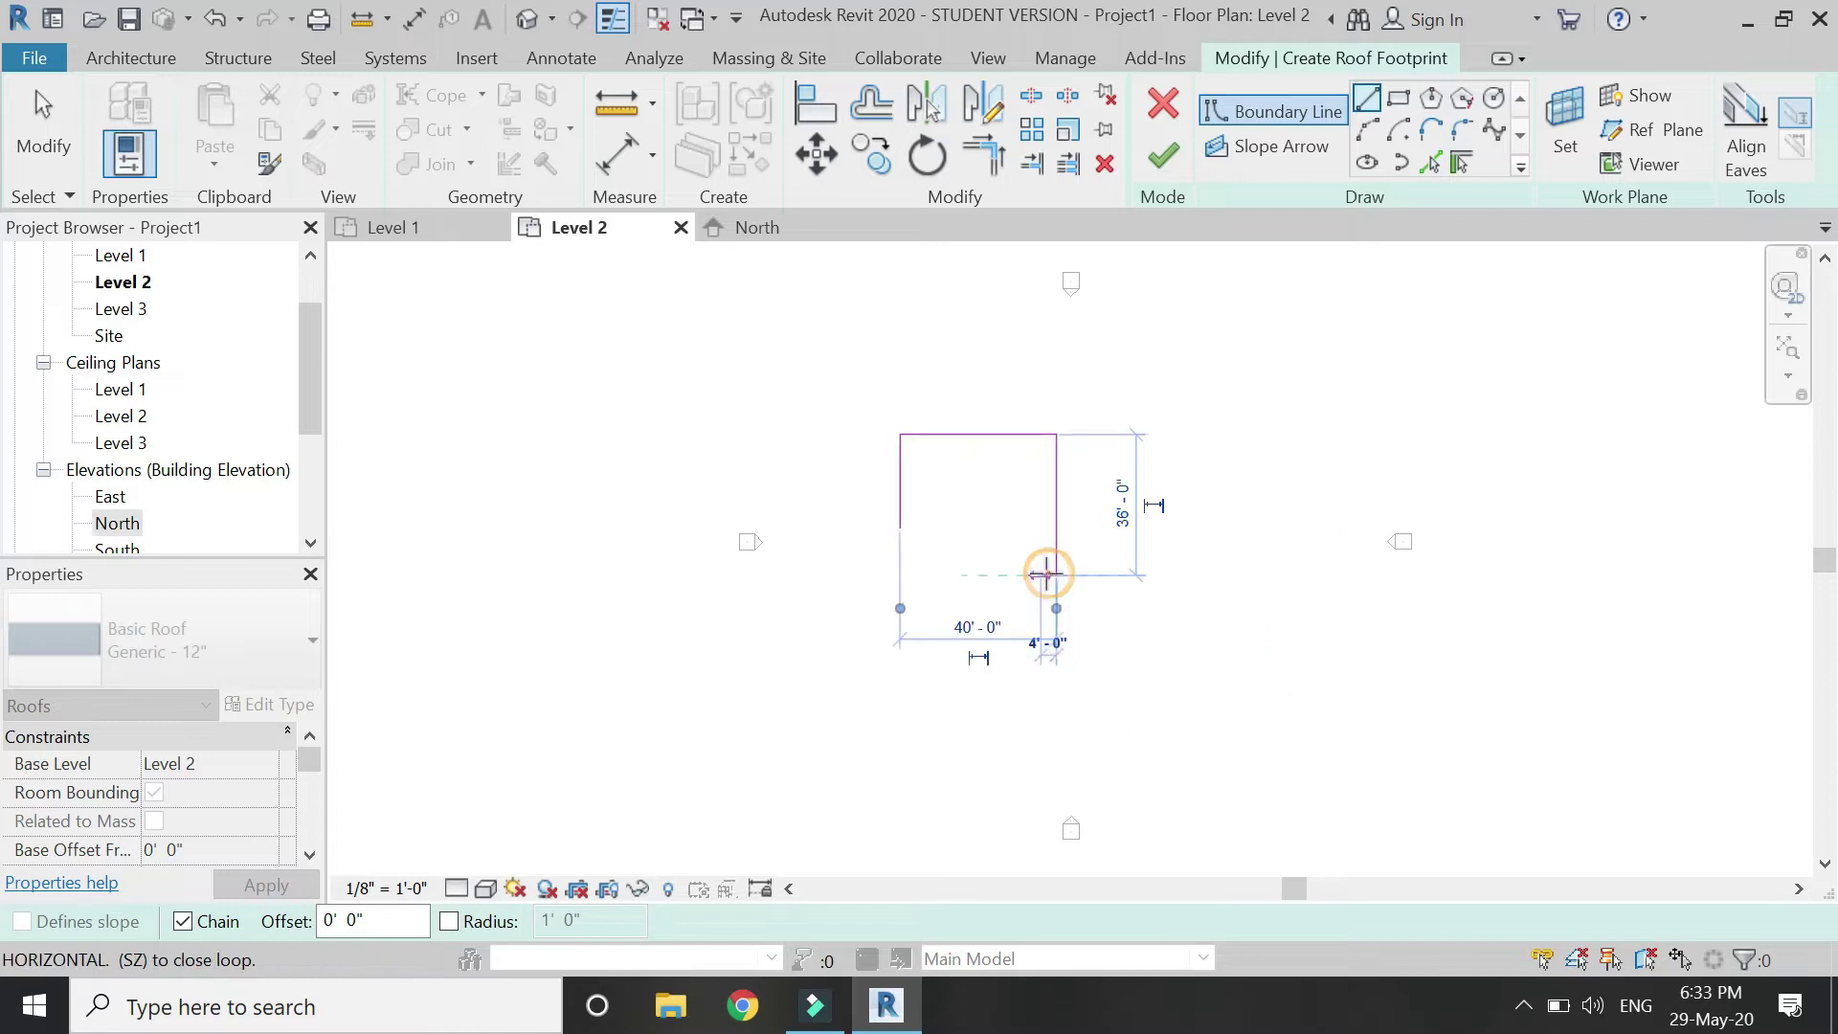
pyautogui.scroll(2, 1048, 572)
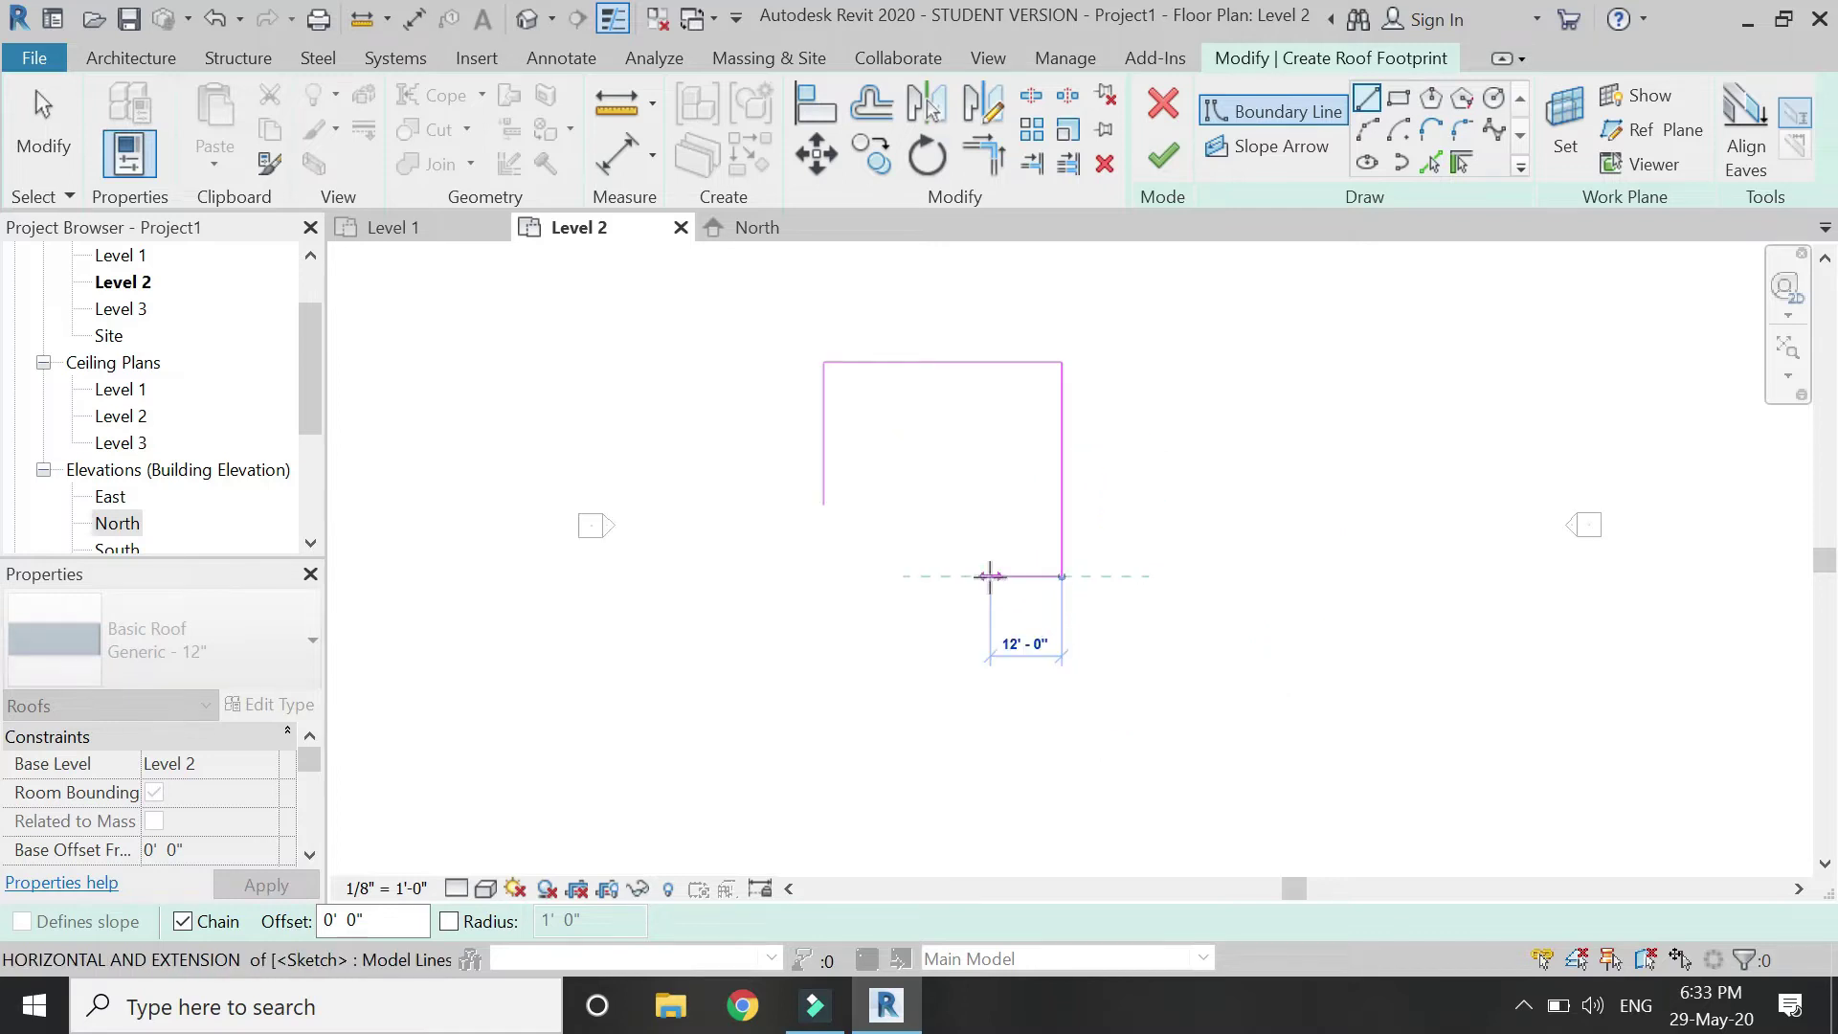
pyautogui.click(894, 575)
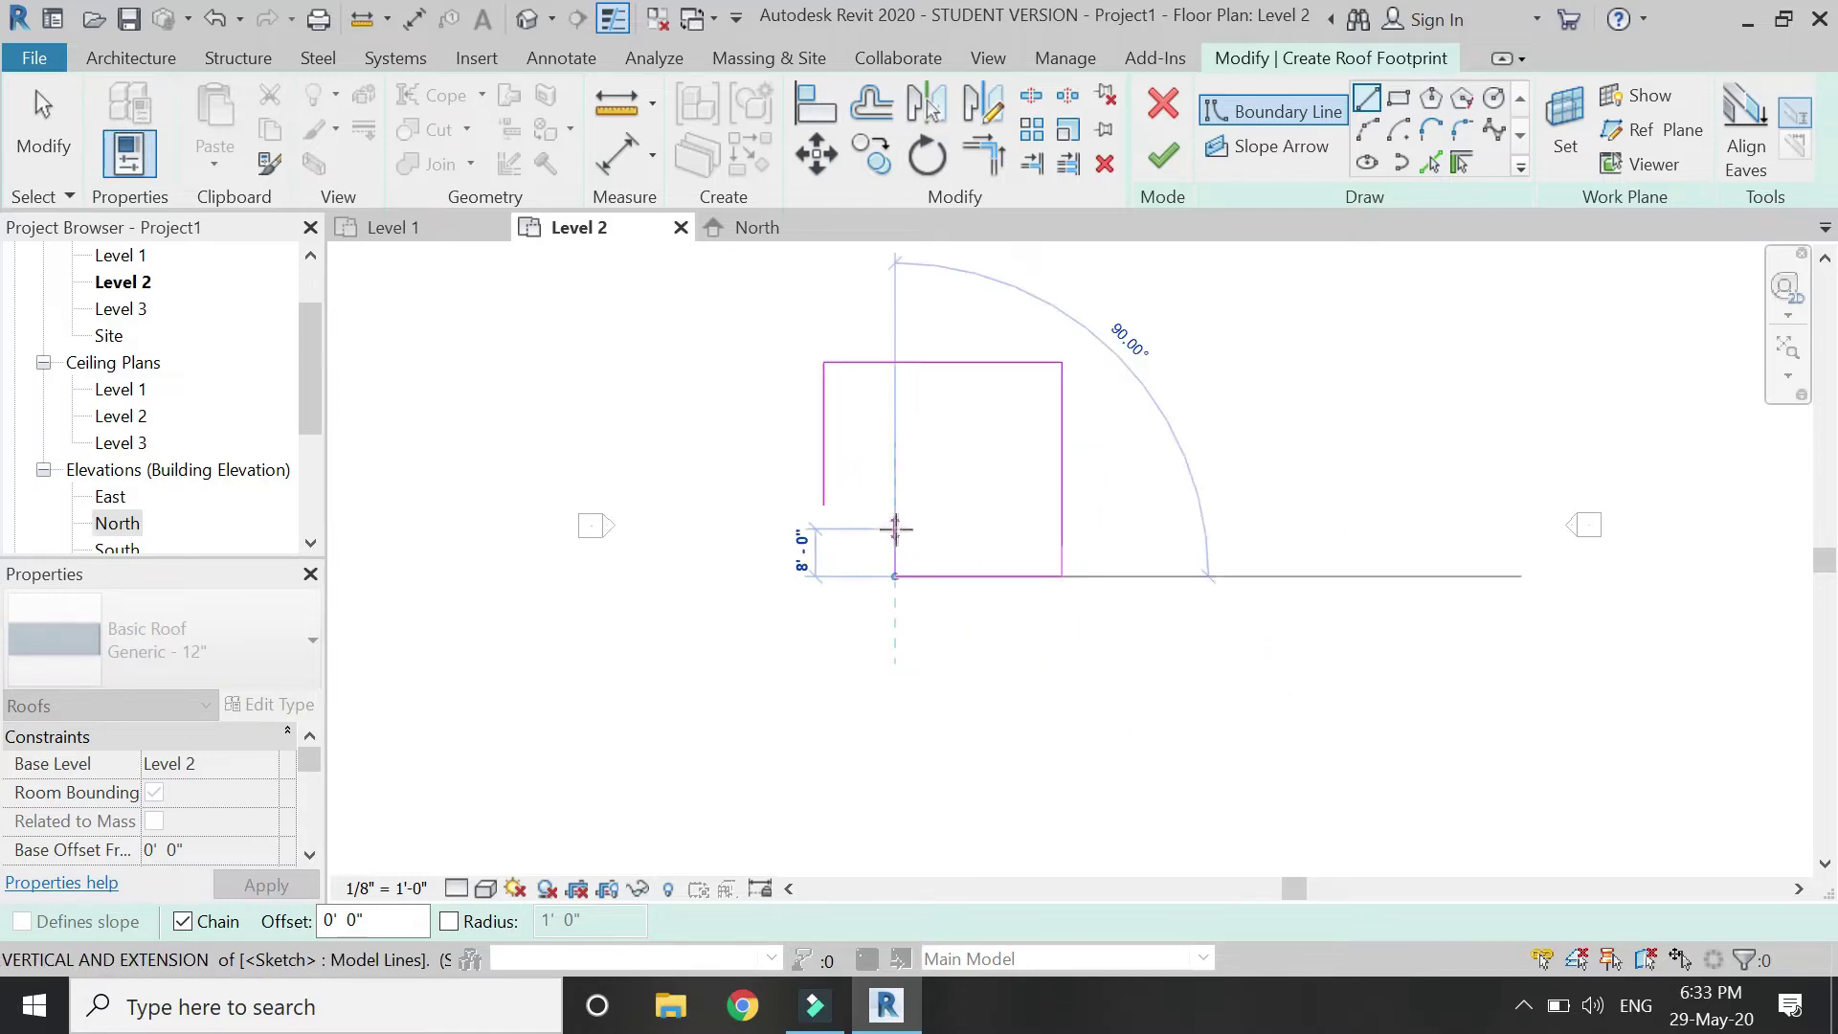
pyautogui.click(895, 504)
pyautogui.click(823, 505)
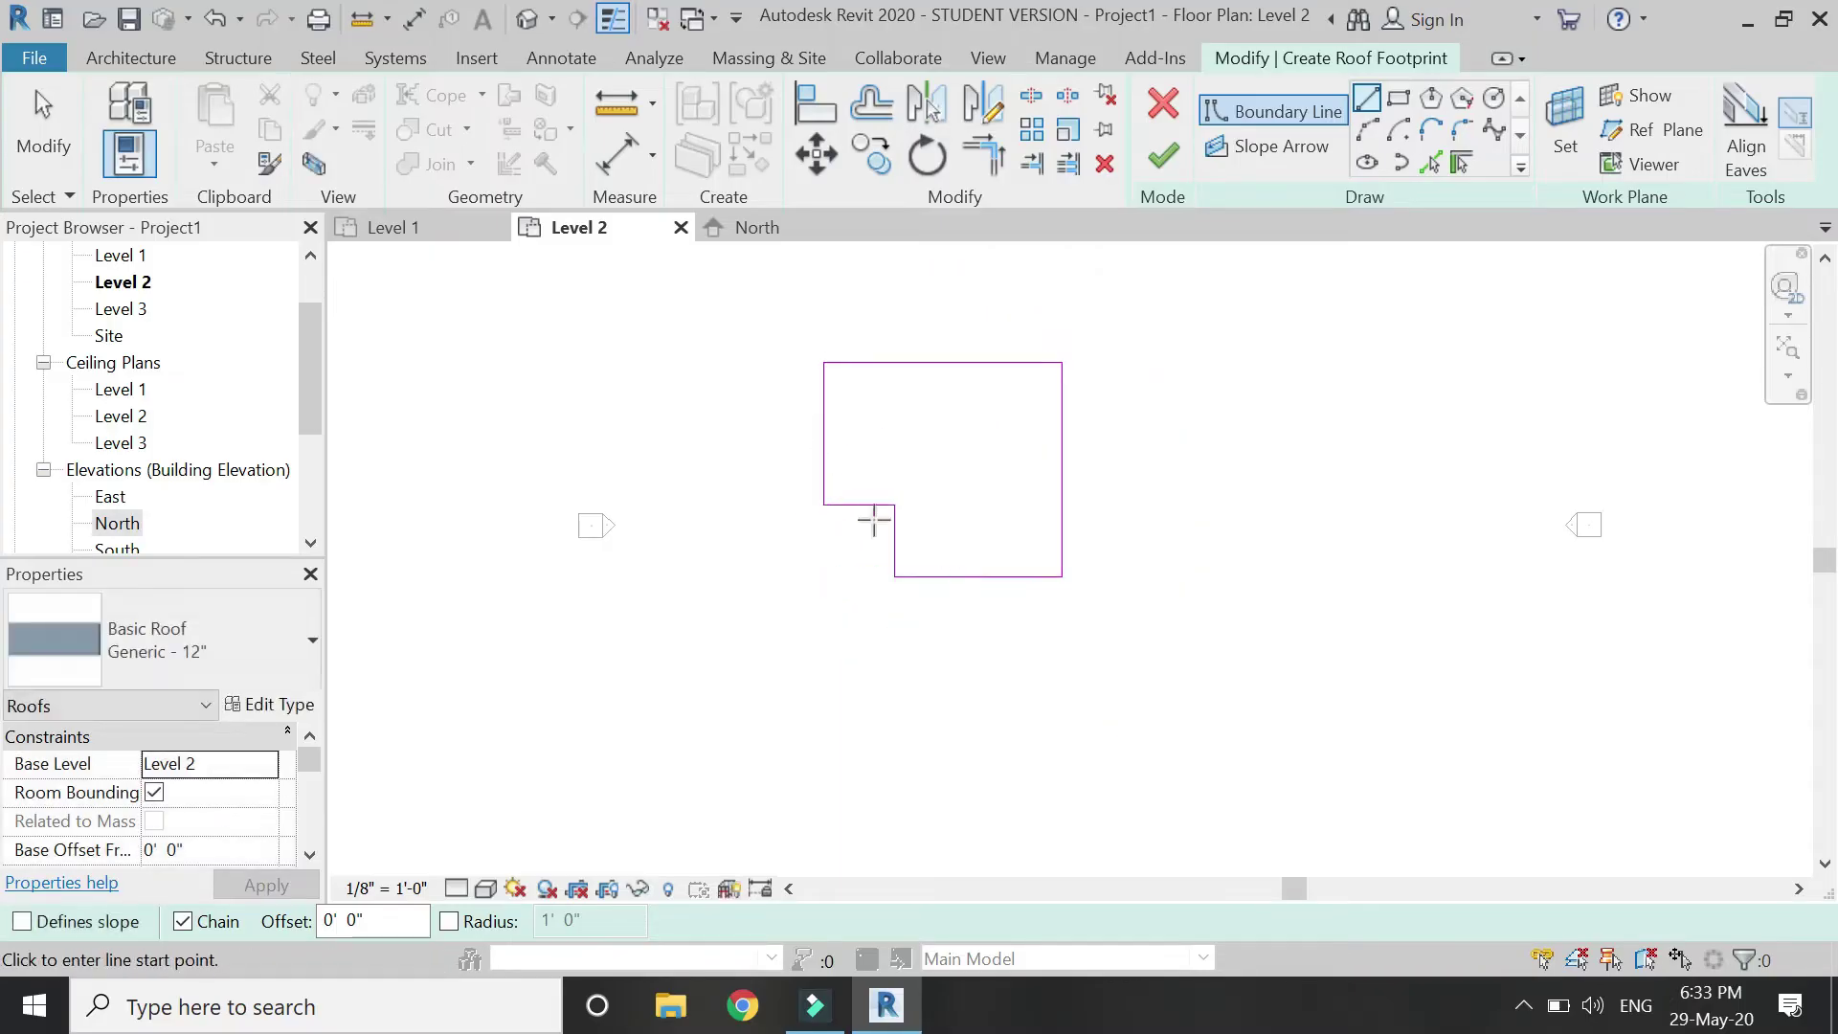
pyautogui.scroll(2, 870, 521)
pyautogui.press('Escape')
# Drag the footprint edges to an 8'-0" notch, narrower right side and 23'-0" top edge
pyautogui.click(910, 546)
pyautogui.moveTo(913, 544); pyautogui.dragTo(833, 537)
pyautogui.press('Escape')
pyautogui.scroll(-2, 957, 502)
pyautogui.click(1122, 431)
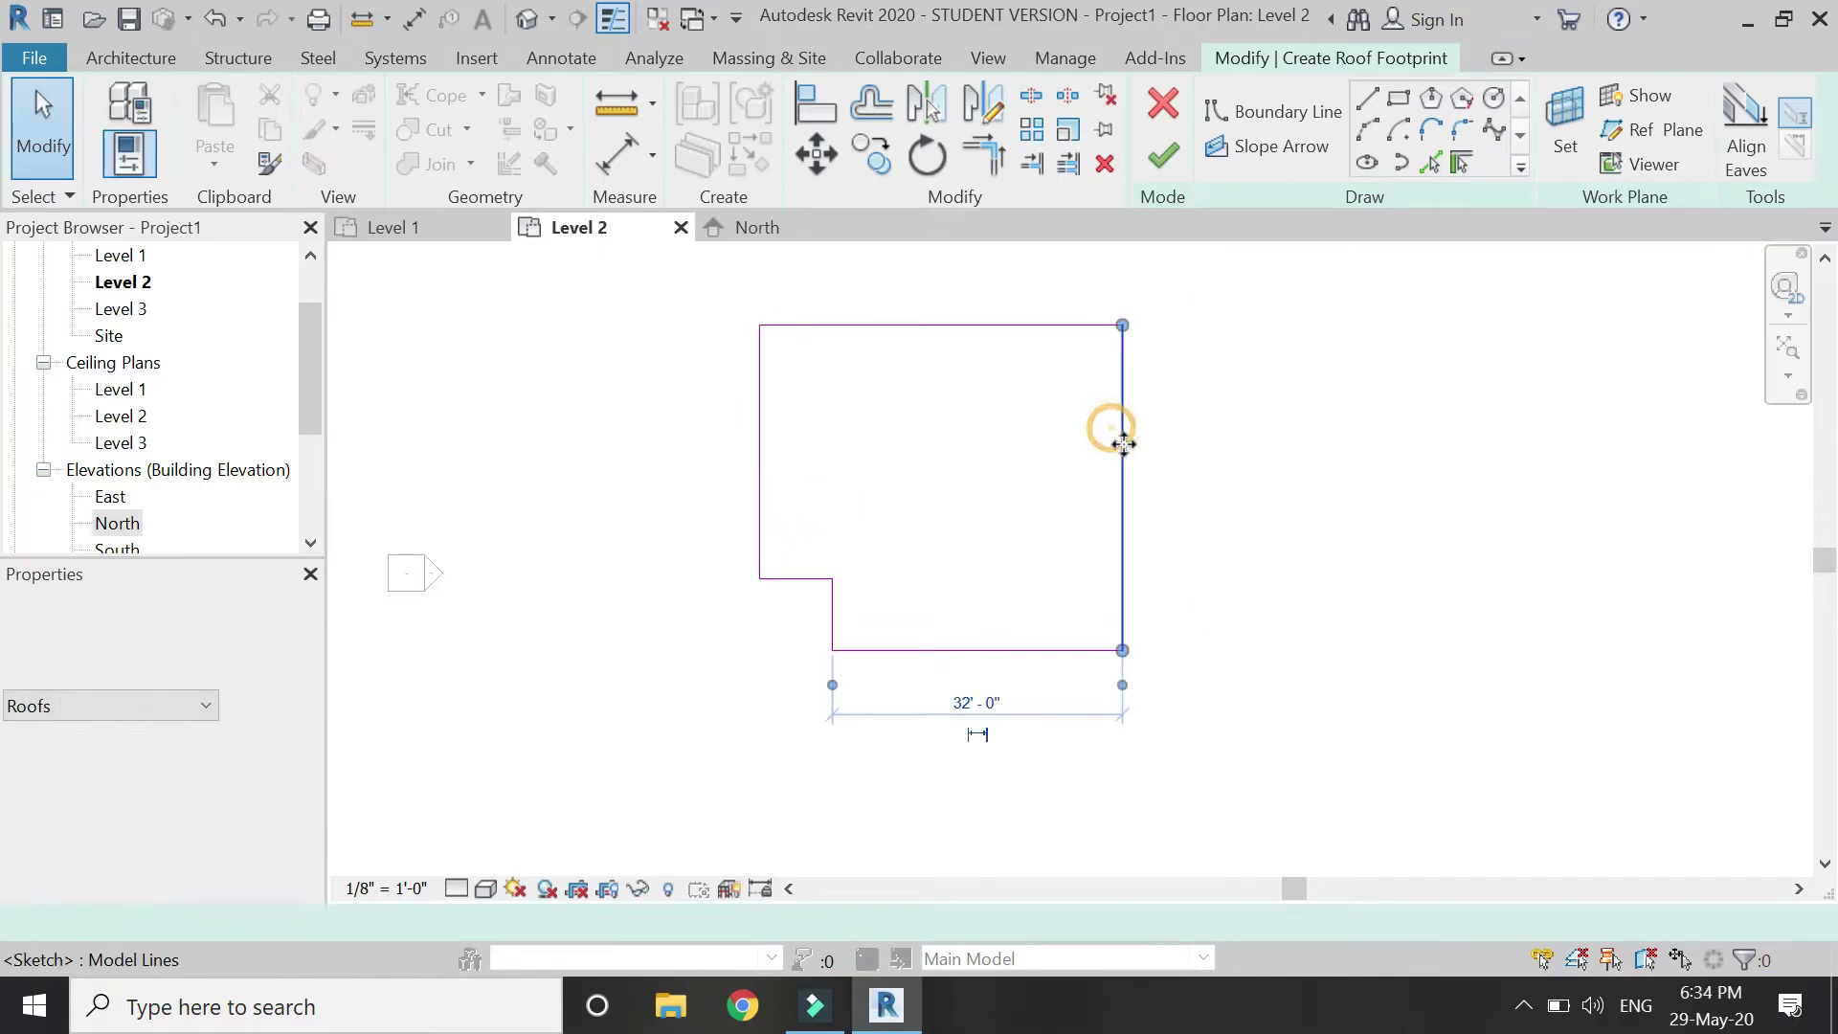
pyautogui.moveTo(1100, 439); pyautogui.dragTo(1077, 439)
pyautogui.click(1008, 329)
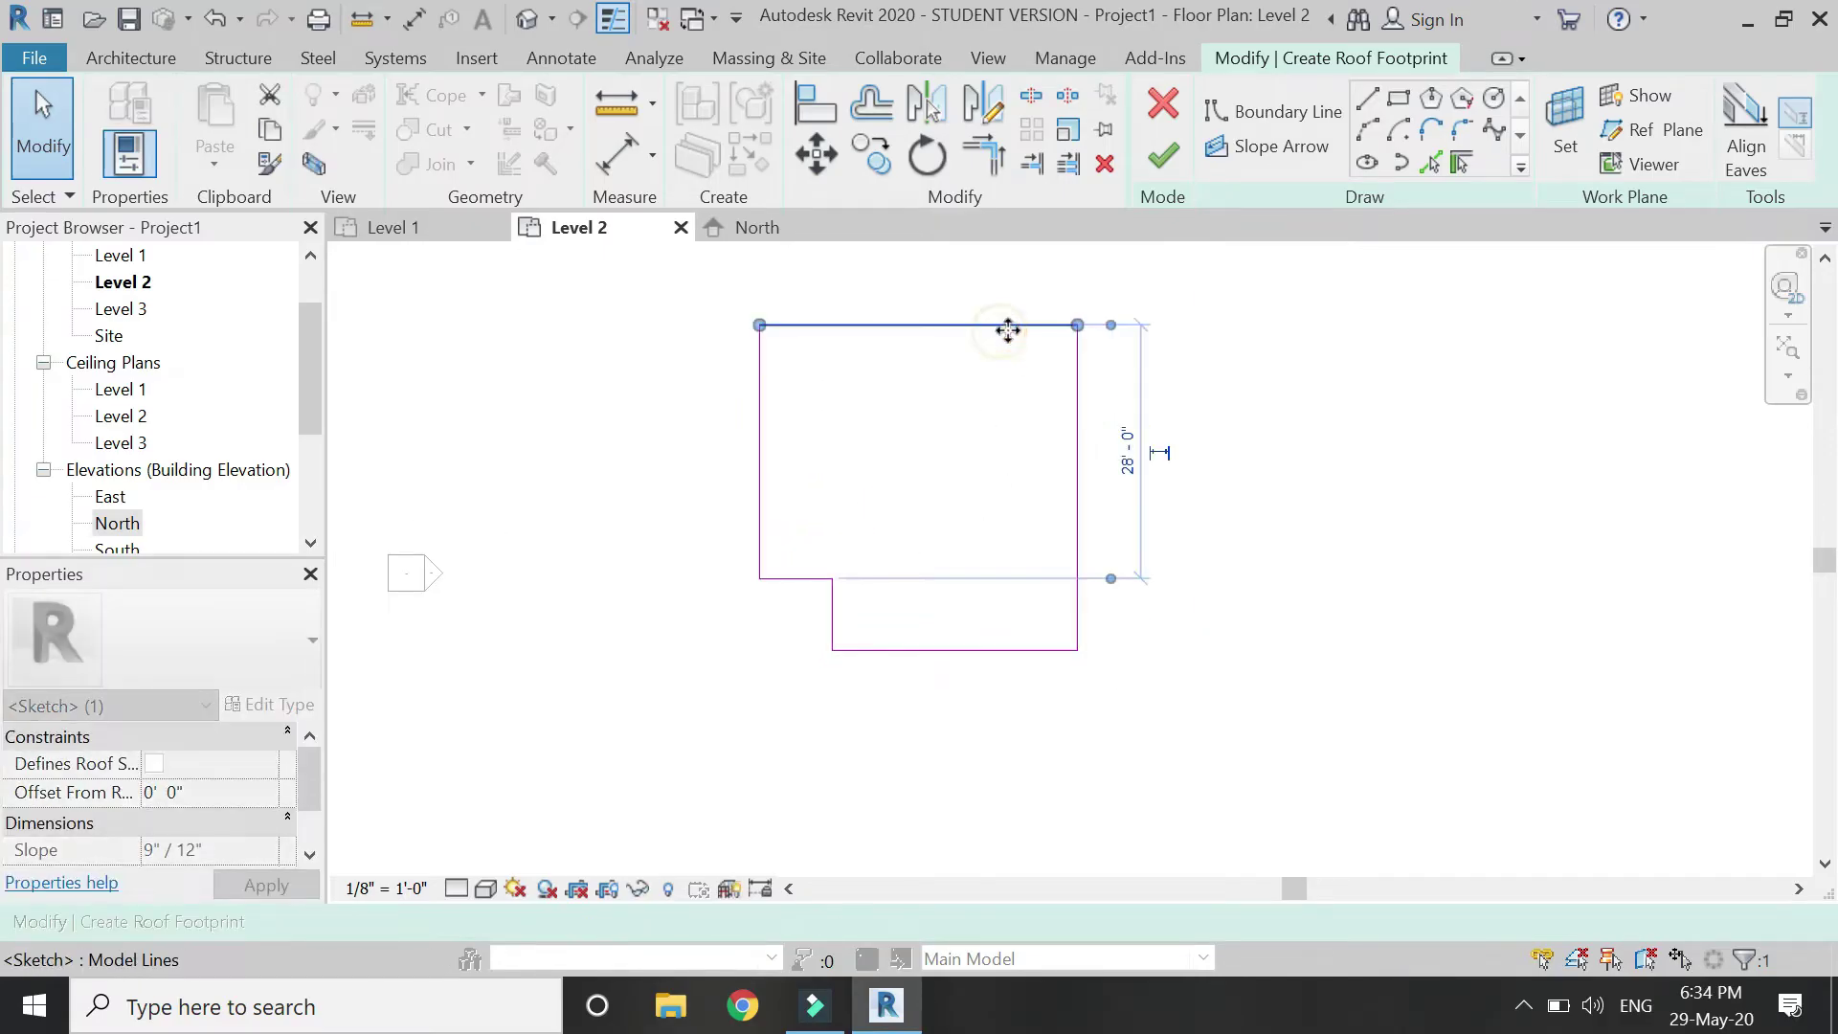
pyautogui.moveTo(1008, 331); pyautogui.dragTo(1006, 368)
pyautogui.click(1210, 287)
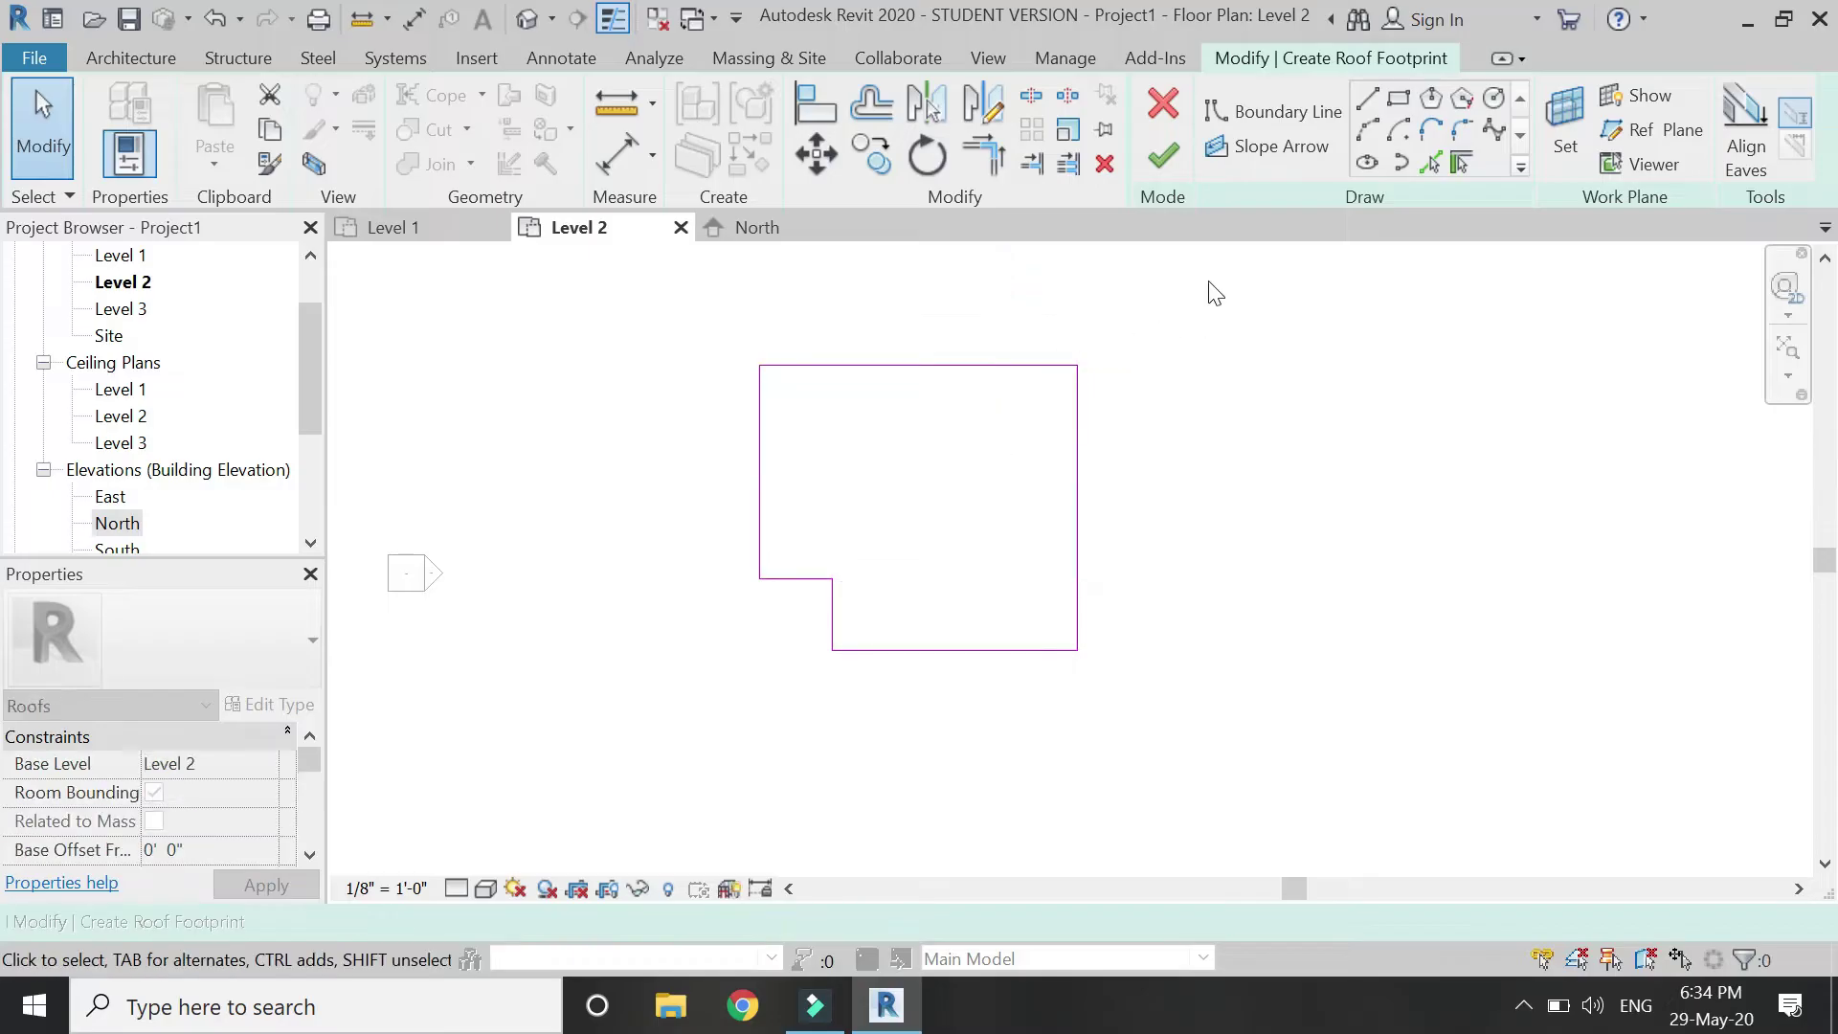
# Finish the notched roof, set its base level to Level 3, and select it in the Level 3 plan
pyautogui.click(1172, 159)
pyautogui.scroll(-5, 1087, 463)
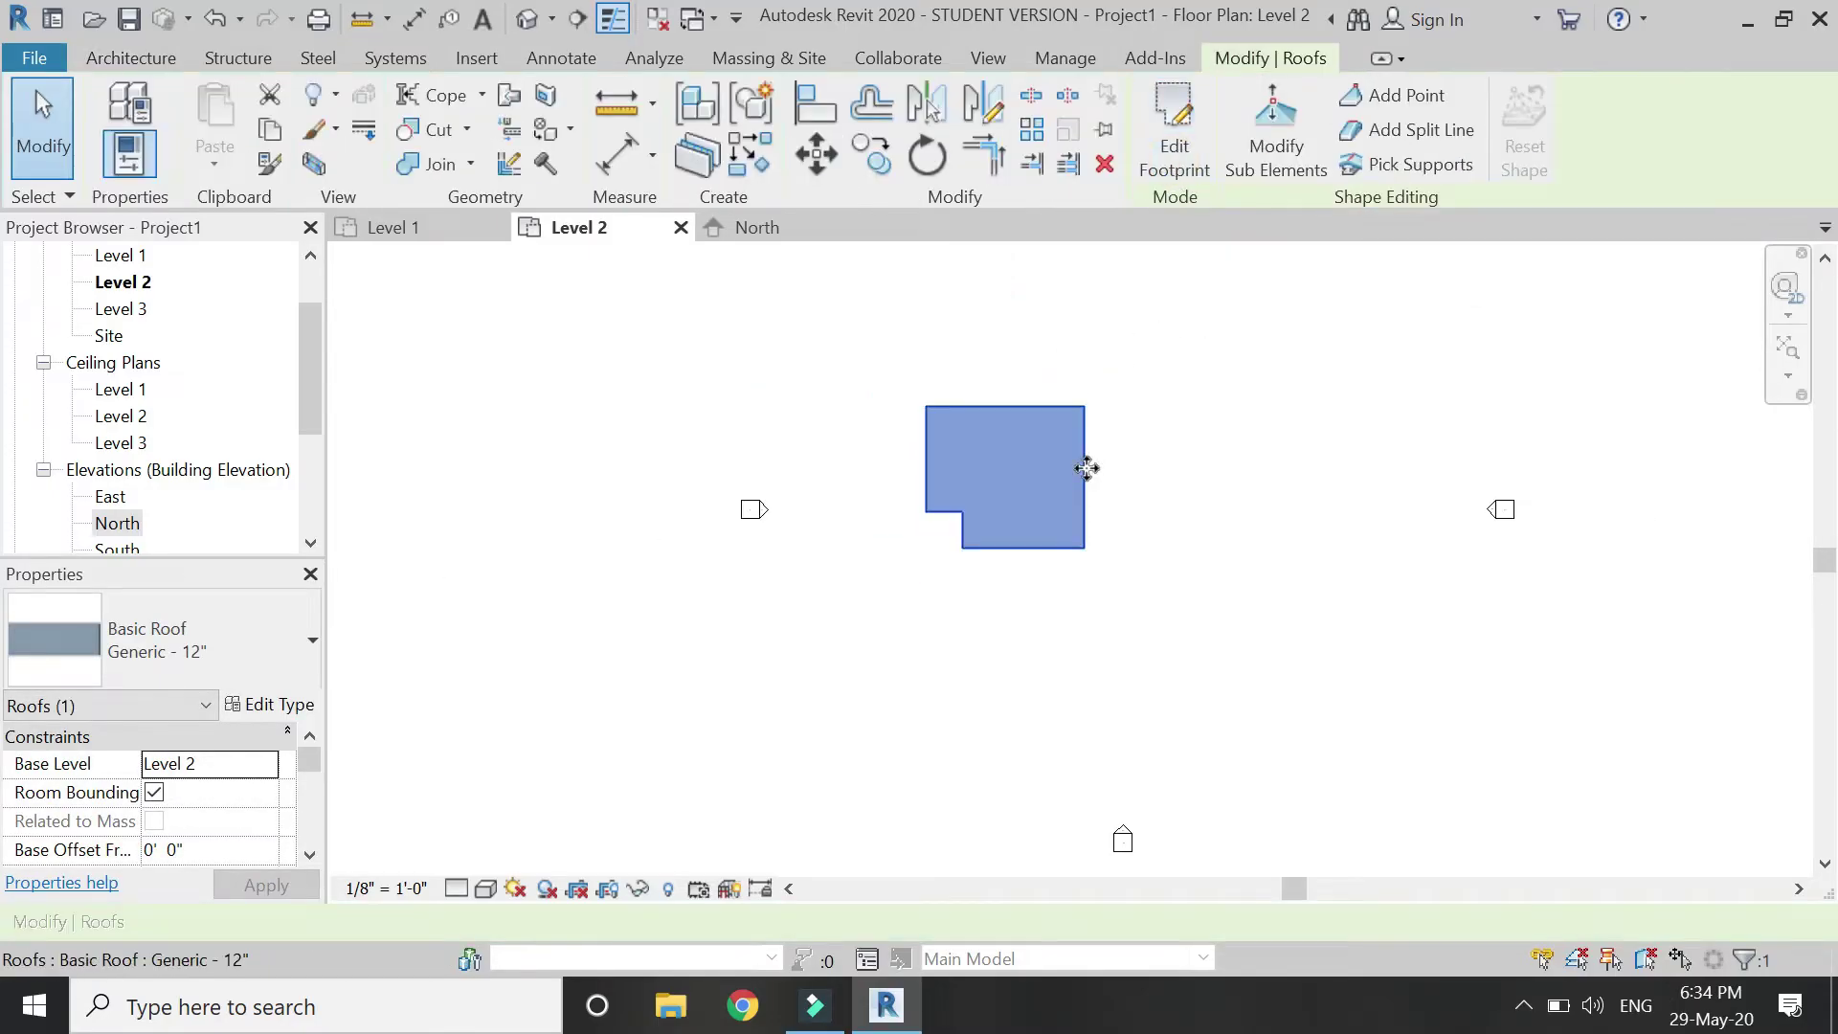
pyautogui.scroll(3, 1079, 451)
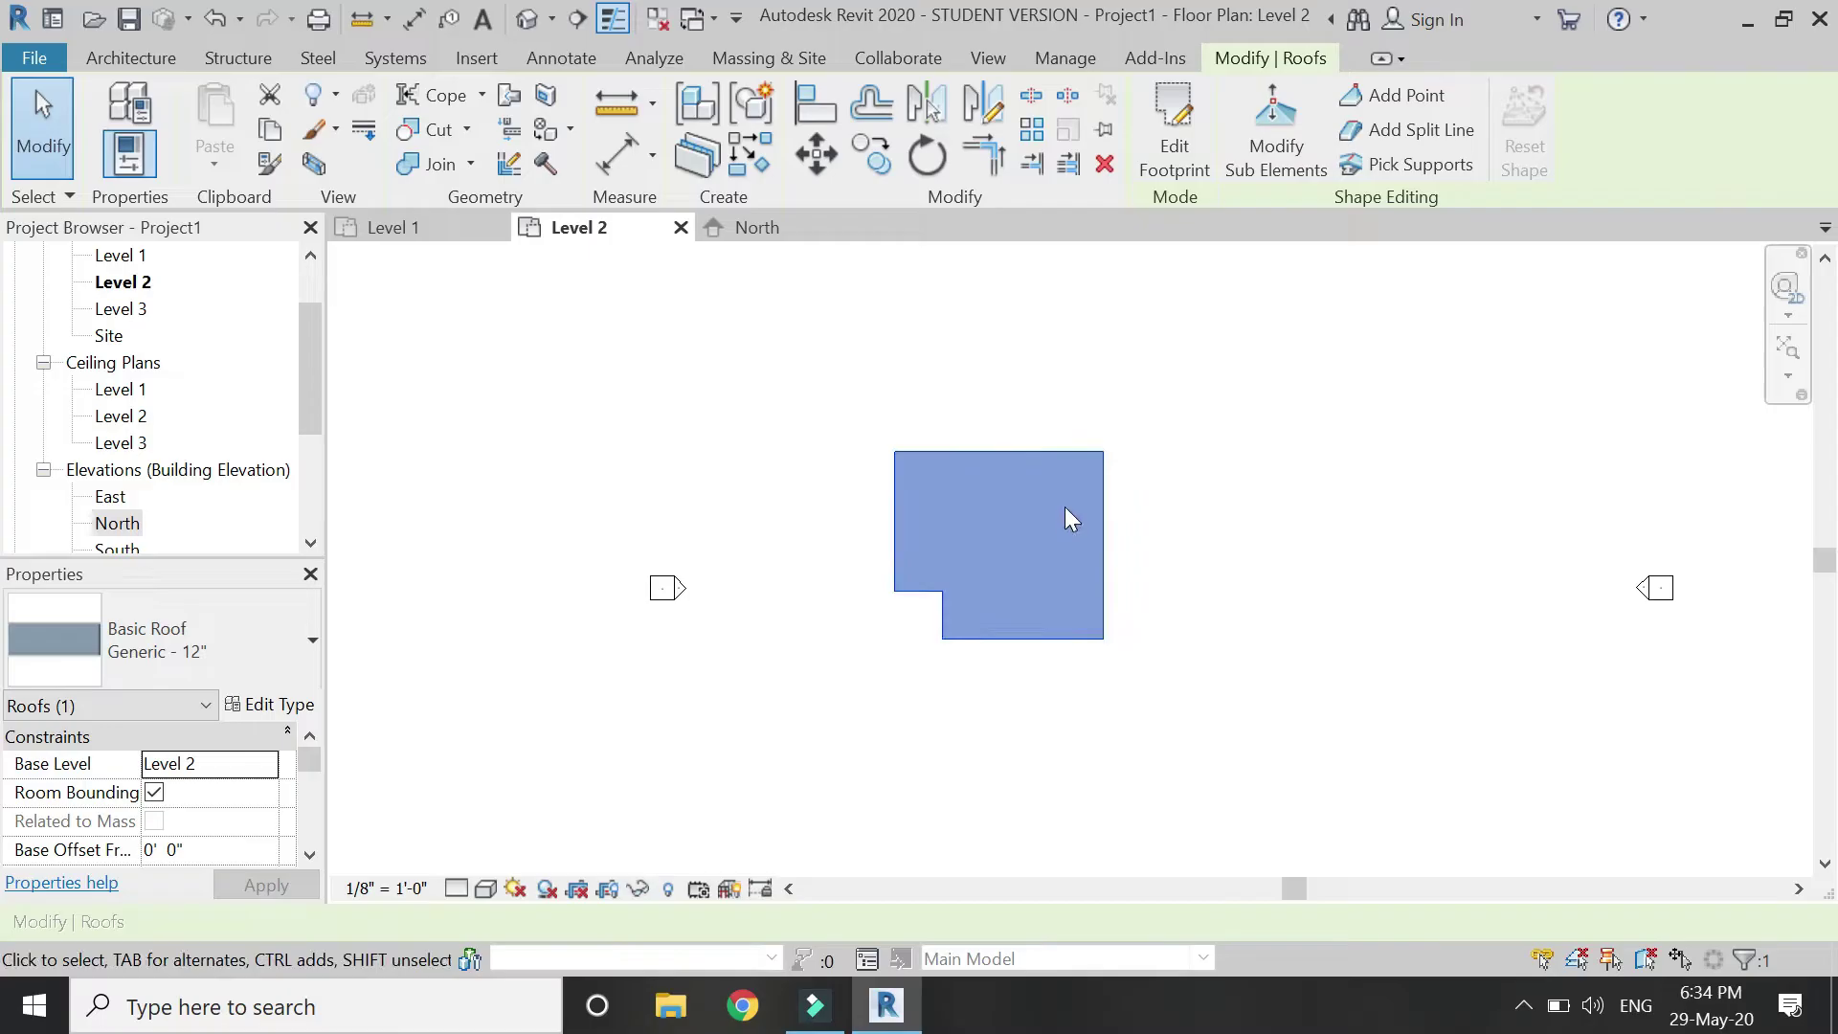
pyautogui.scroll(3, 1064, 497)
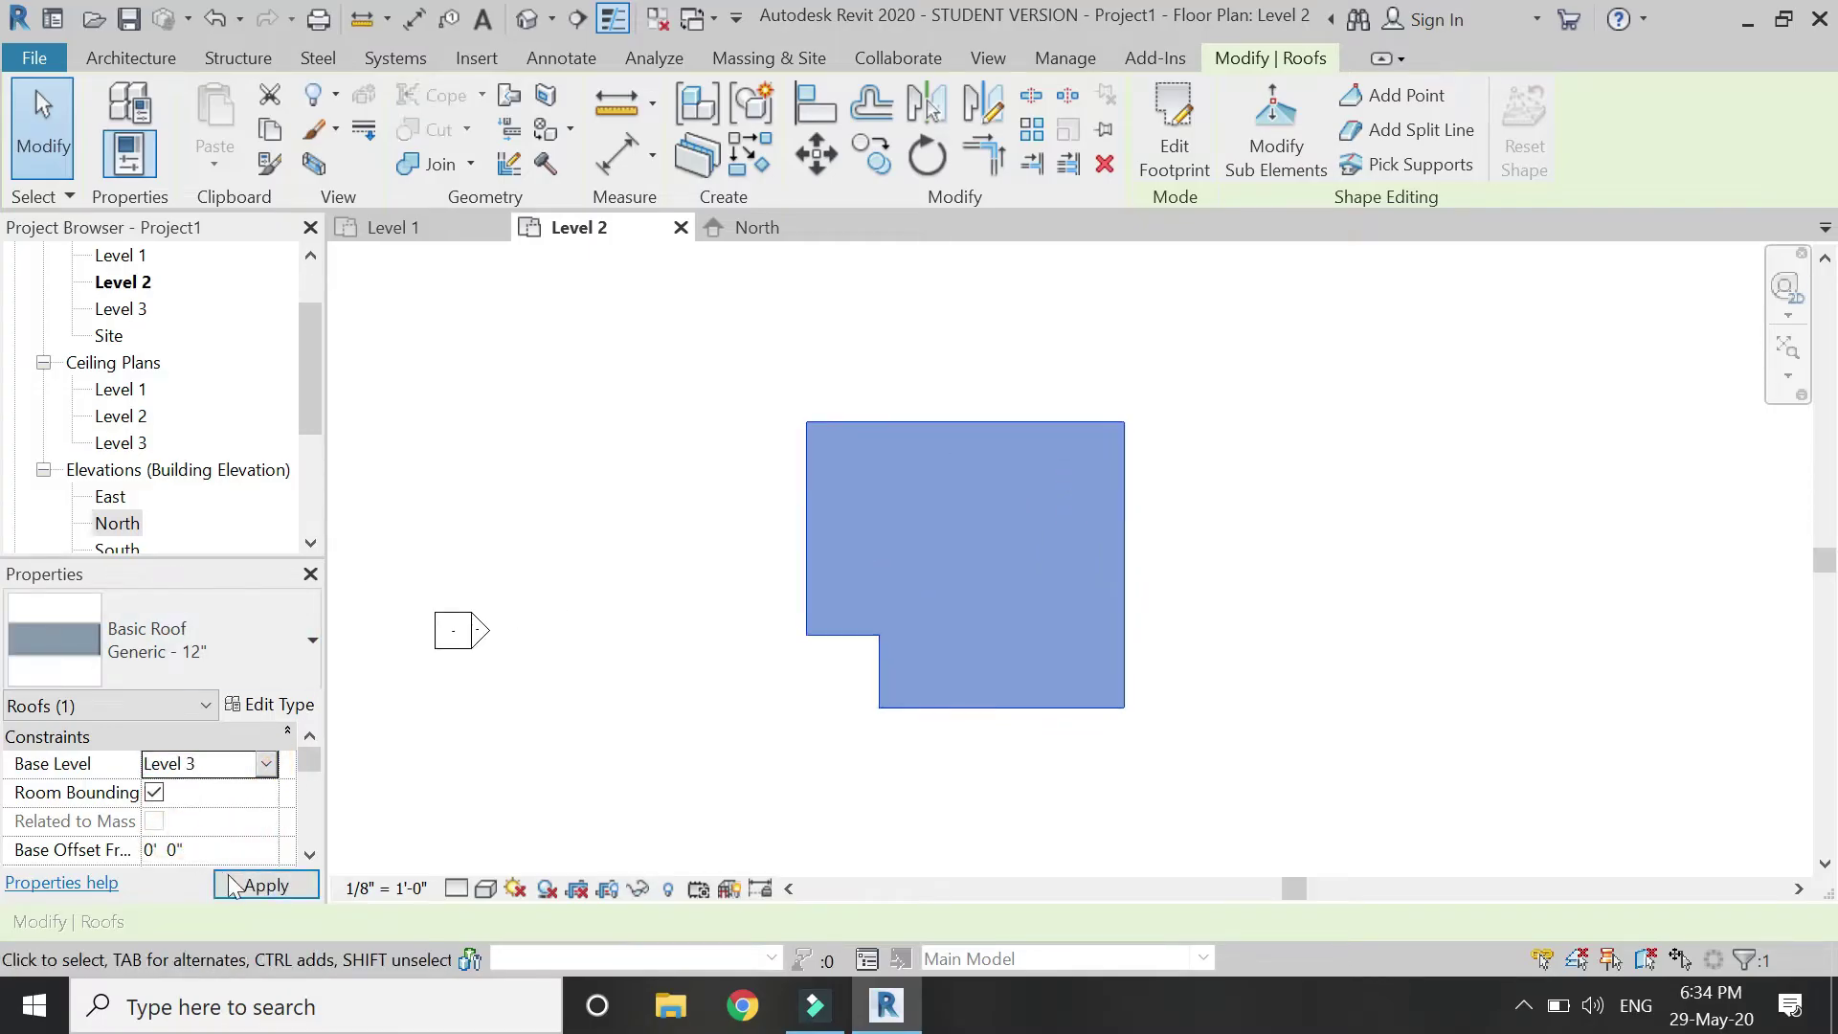
pyautogui.click(239, 885)
pyautogui.doubleClick(127, 309)
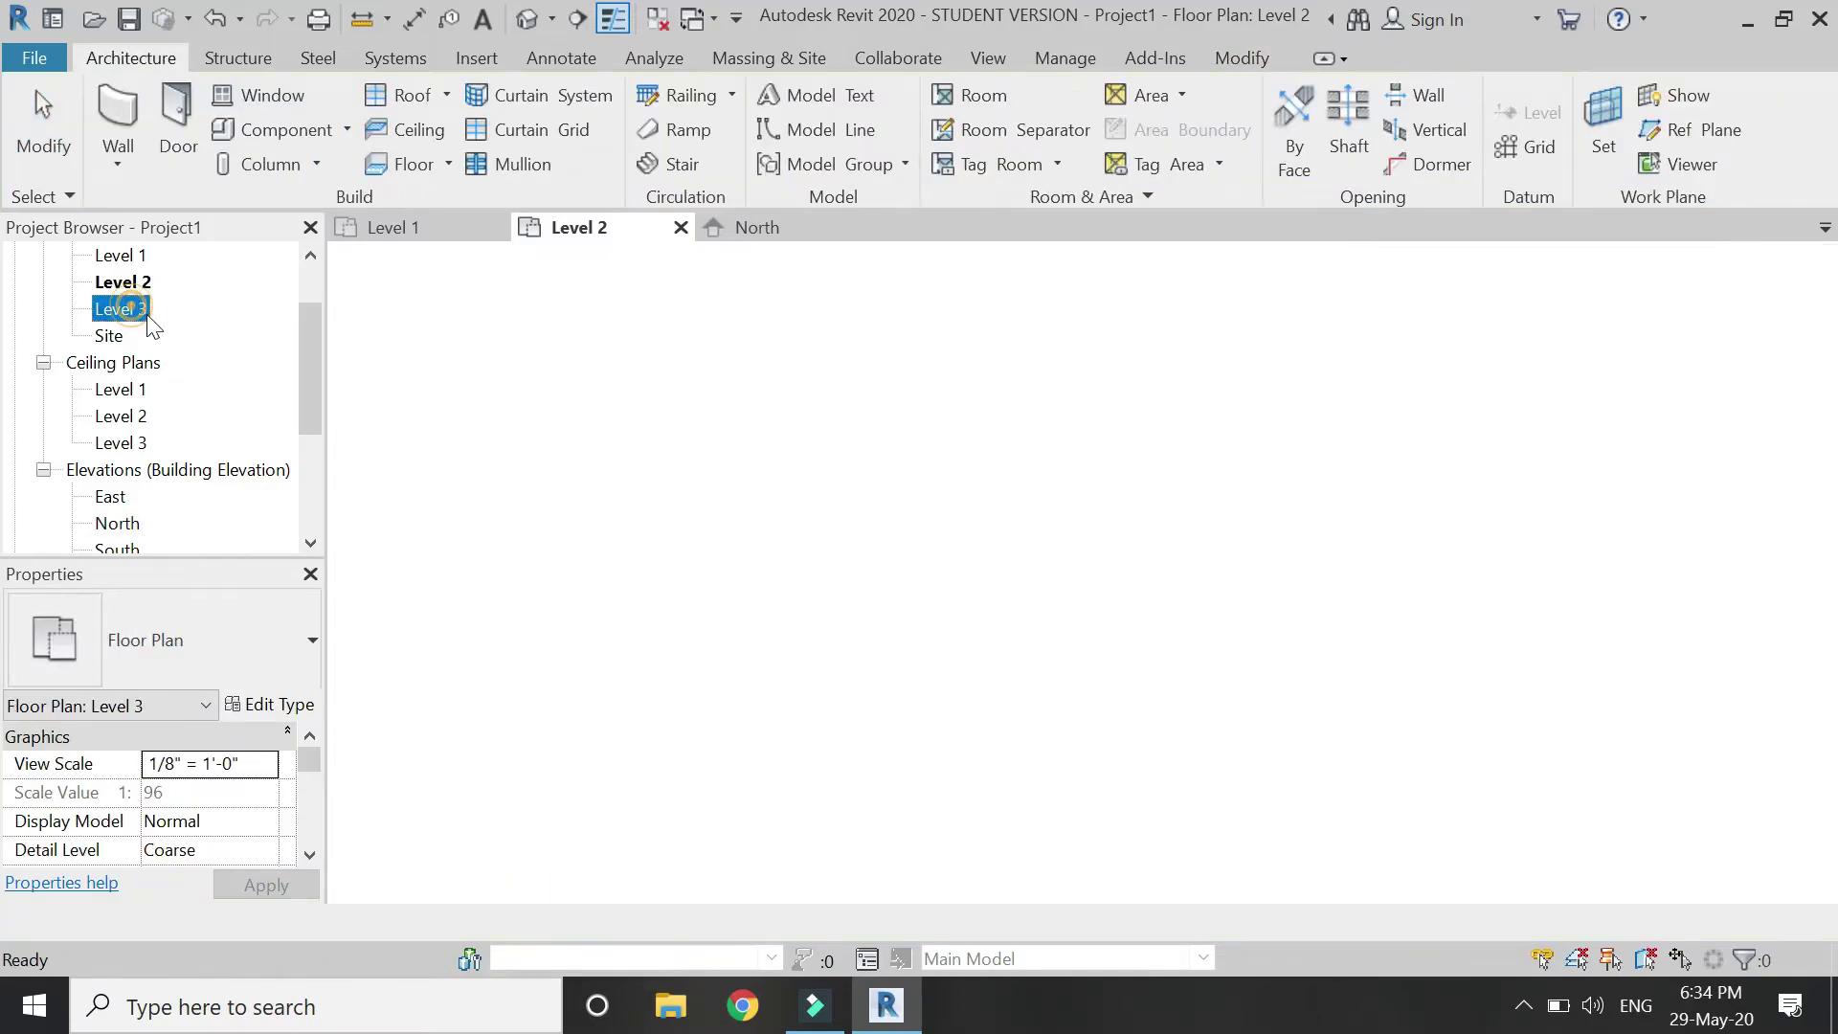
pyautogui.click(986, 425)
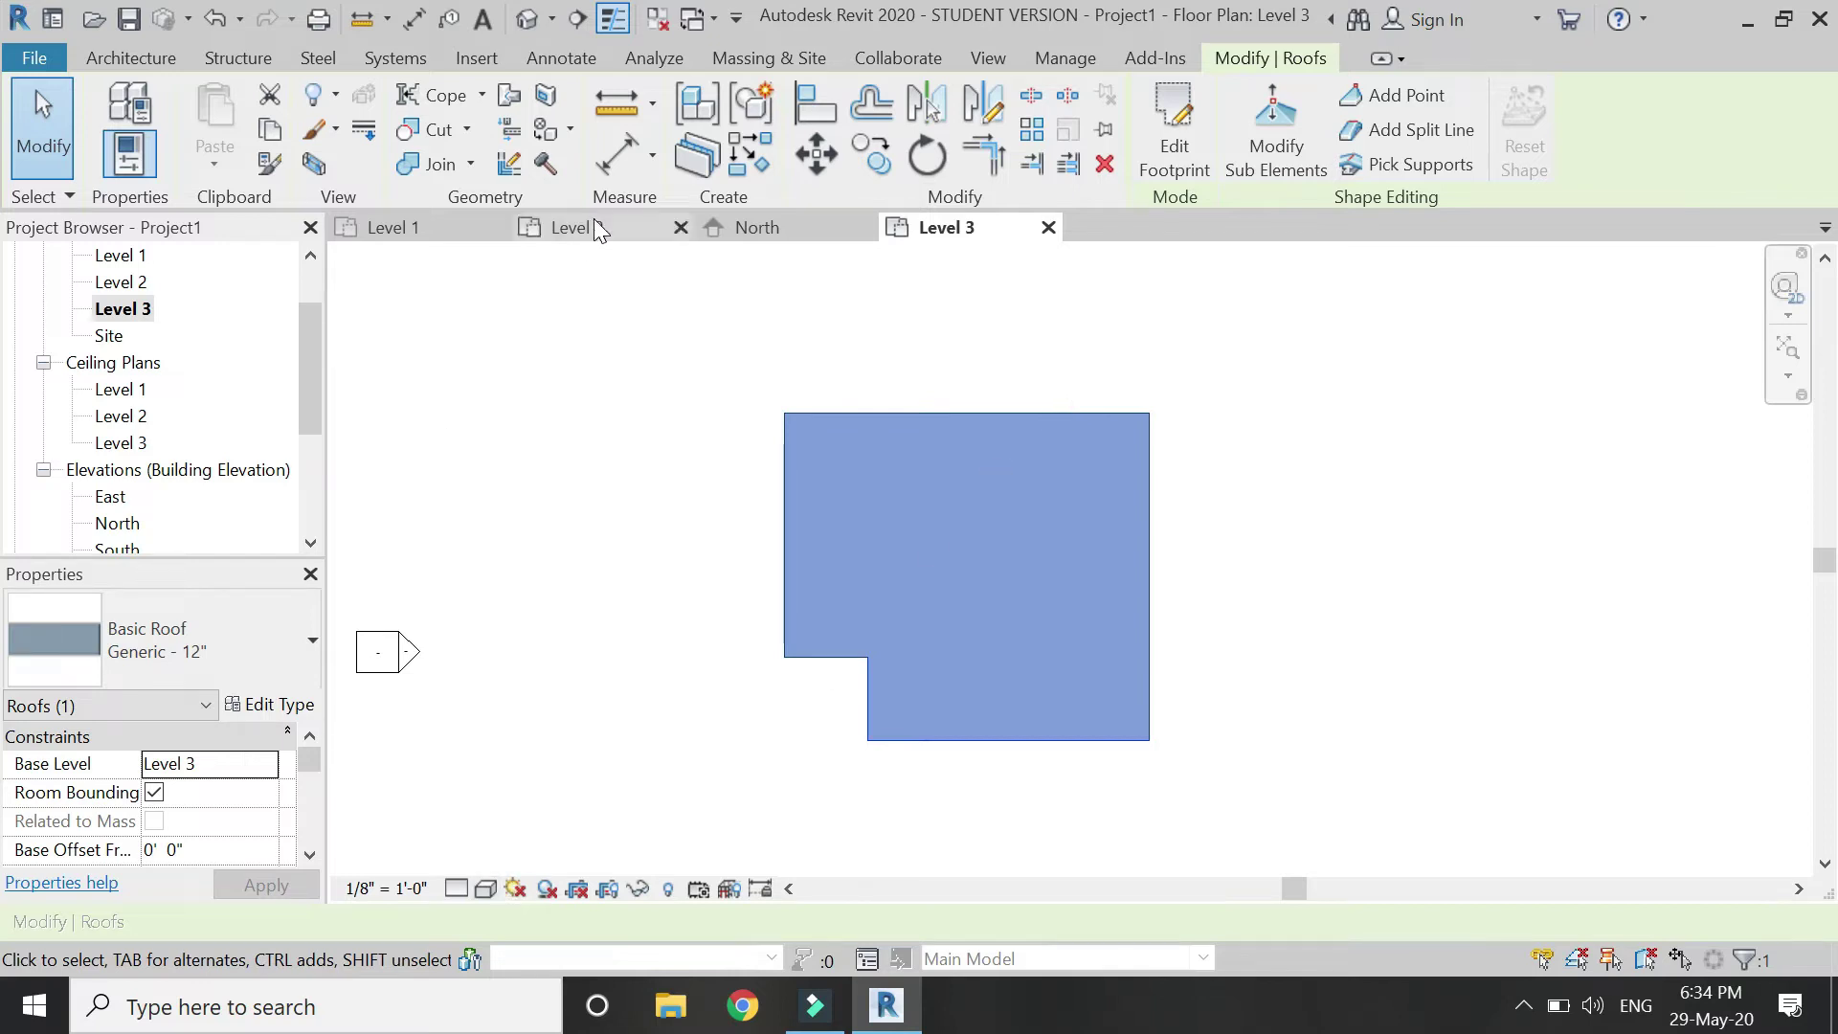
# Show the roof as wireframe and draw two hip guide lines from the left corners
pyautogui.click(487, 888)
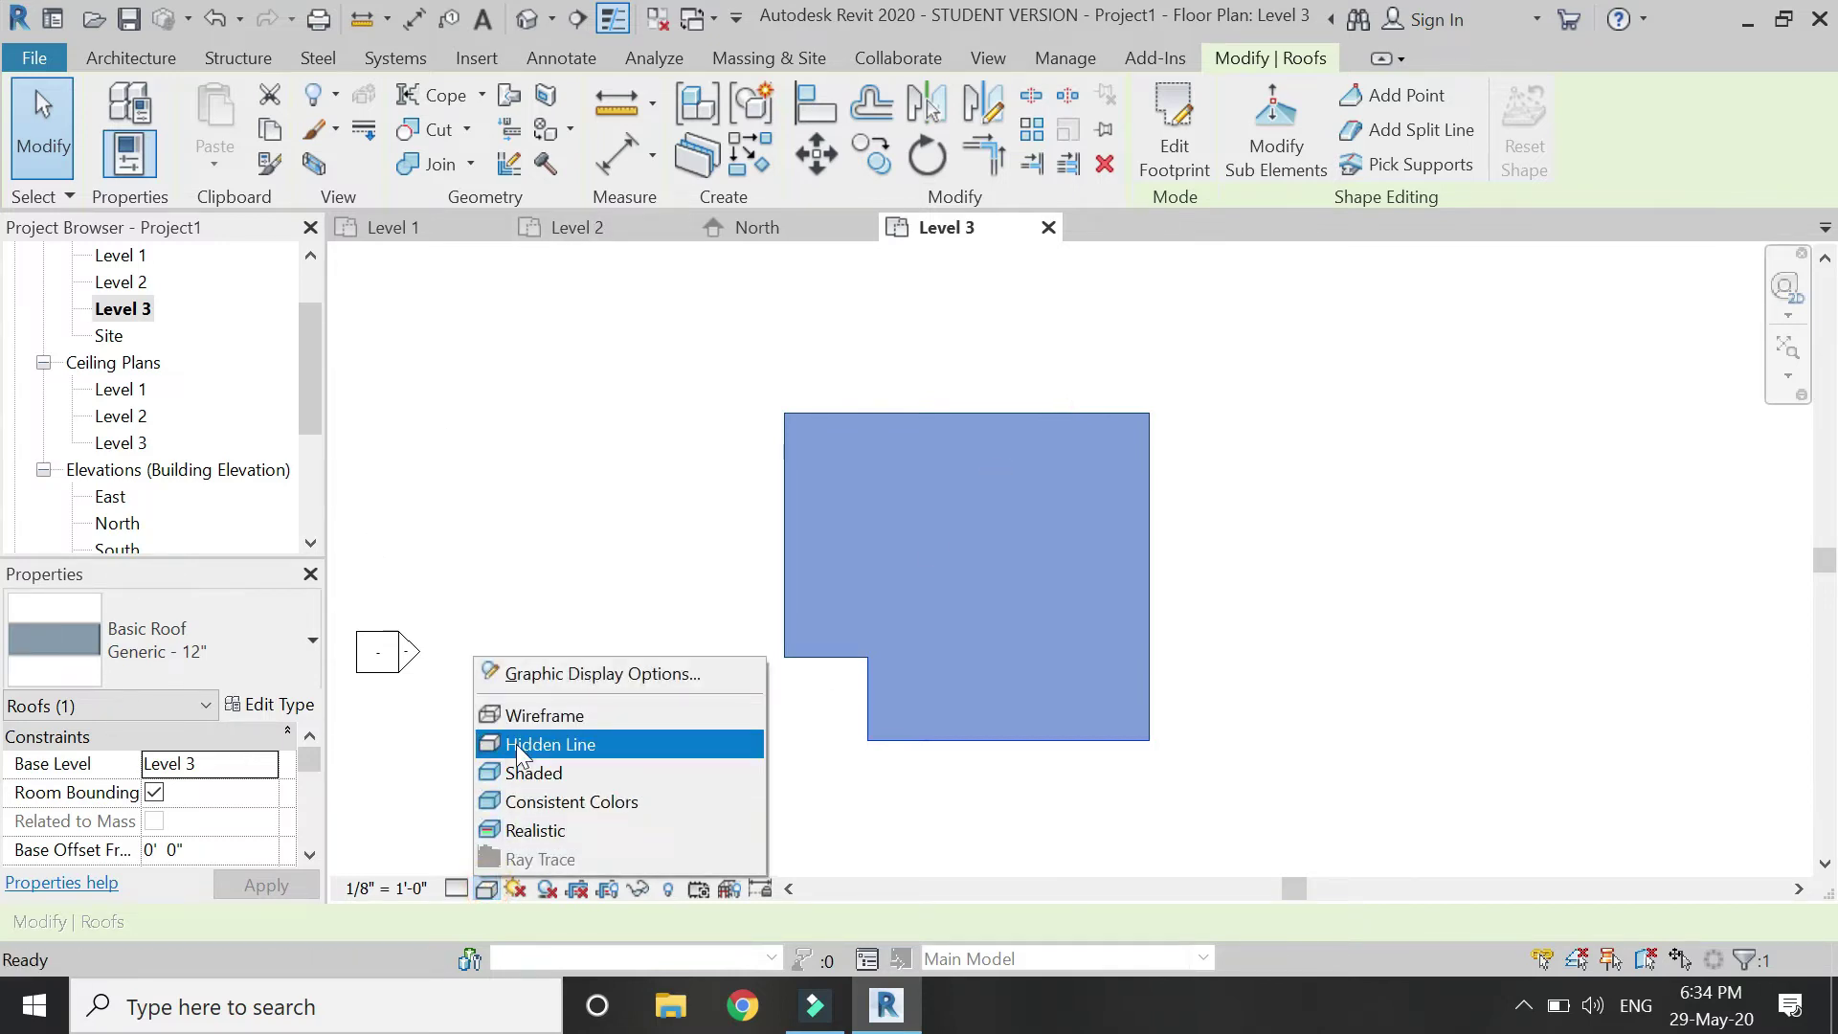
pyautogui.click(536, 715)
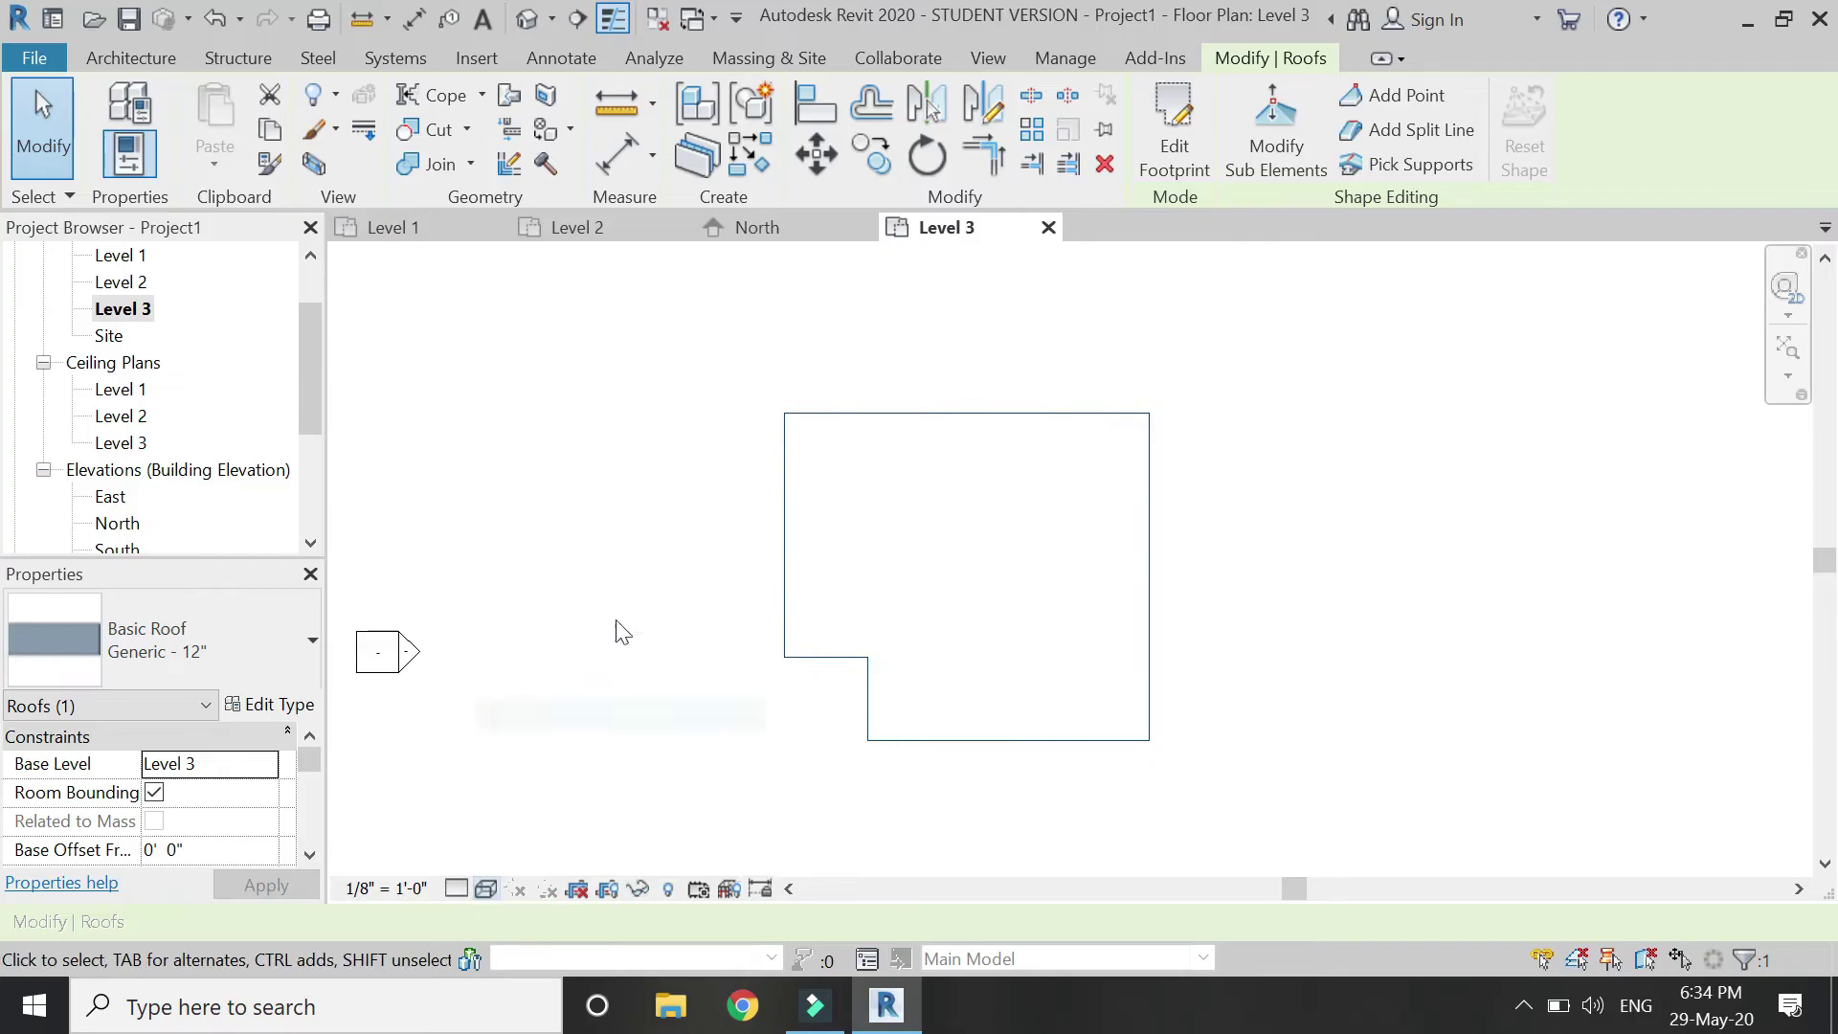
pyautogui.click(668, 258)
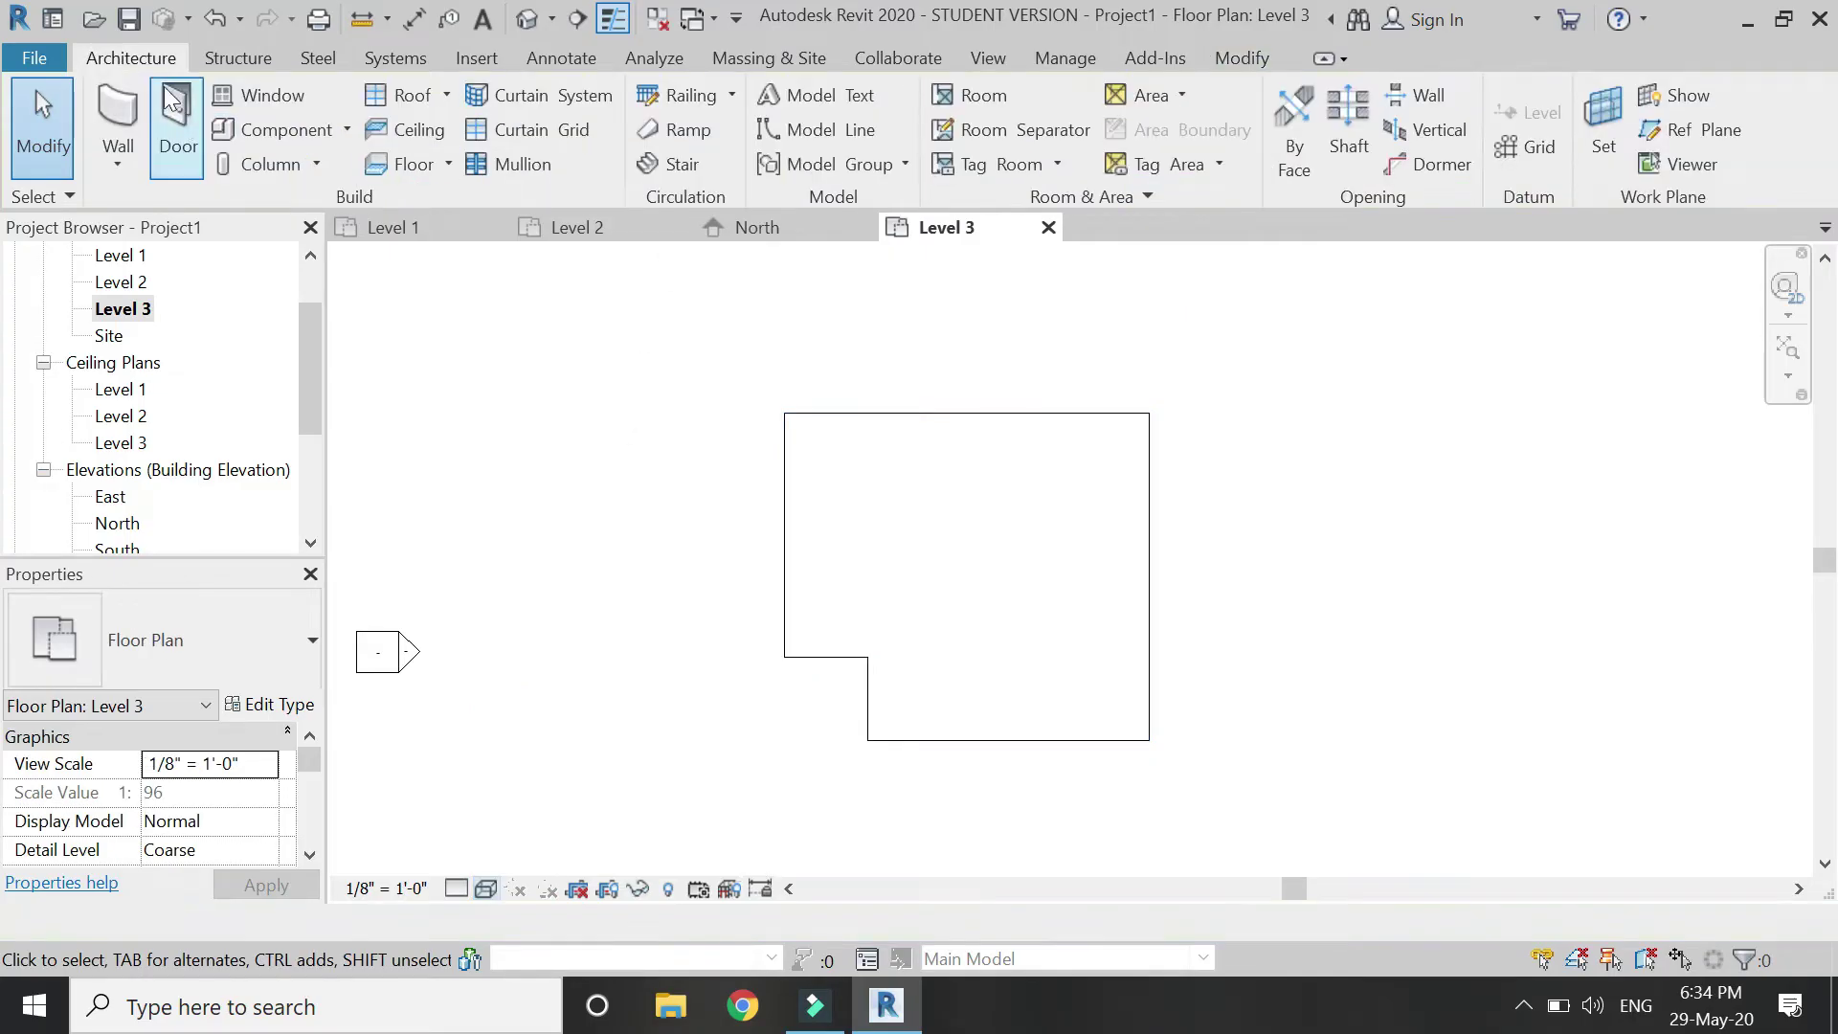
pyautogui.click(784, 413)
pyautogui.click(908, 532)
pyautogui.press('Escape')
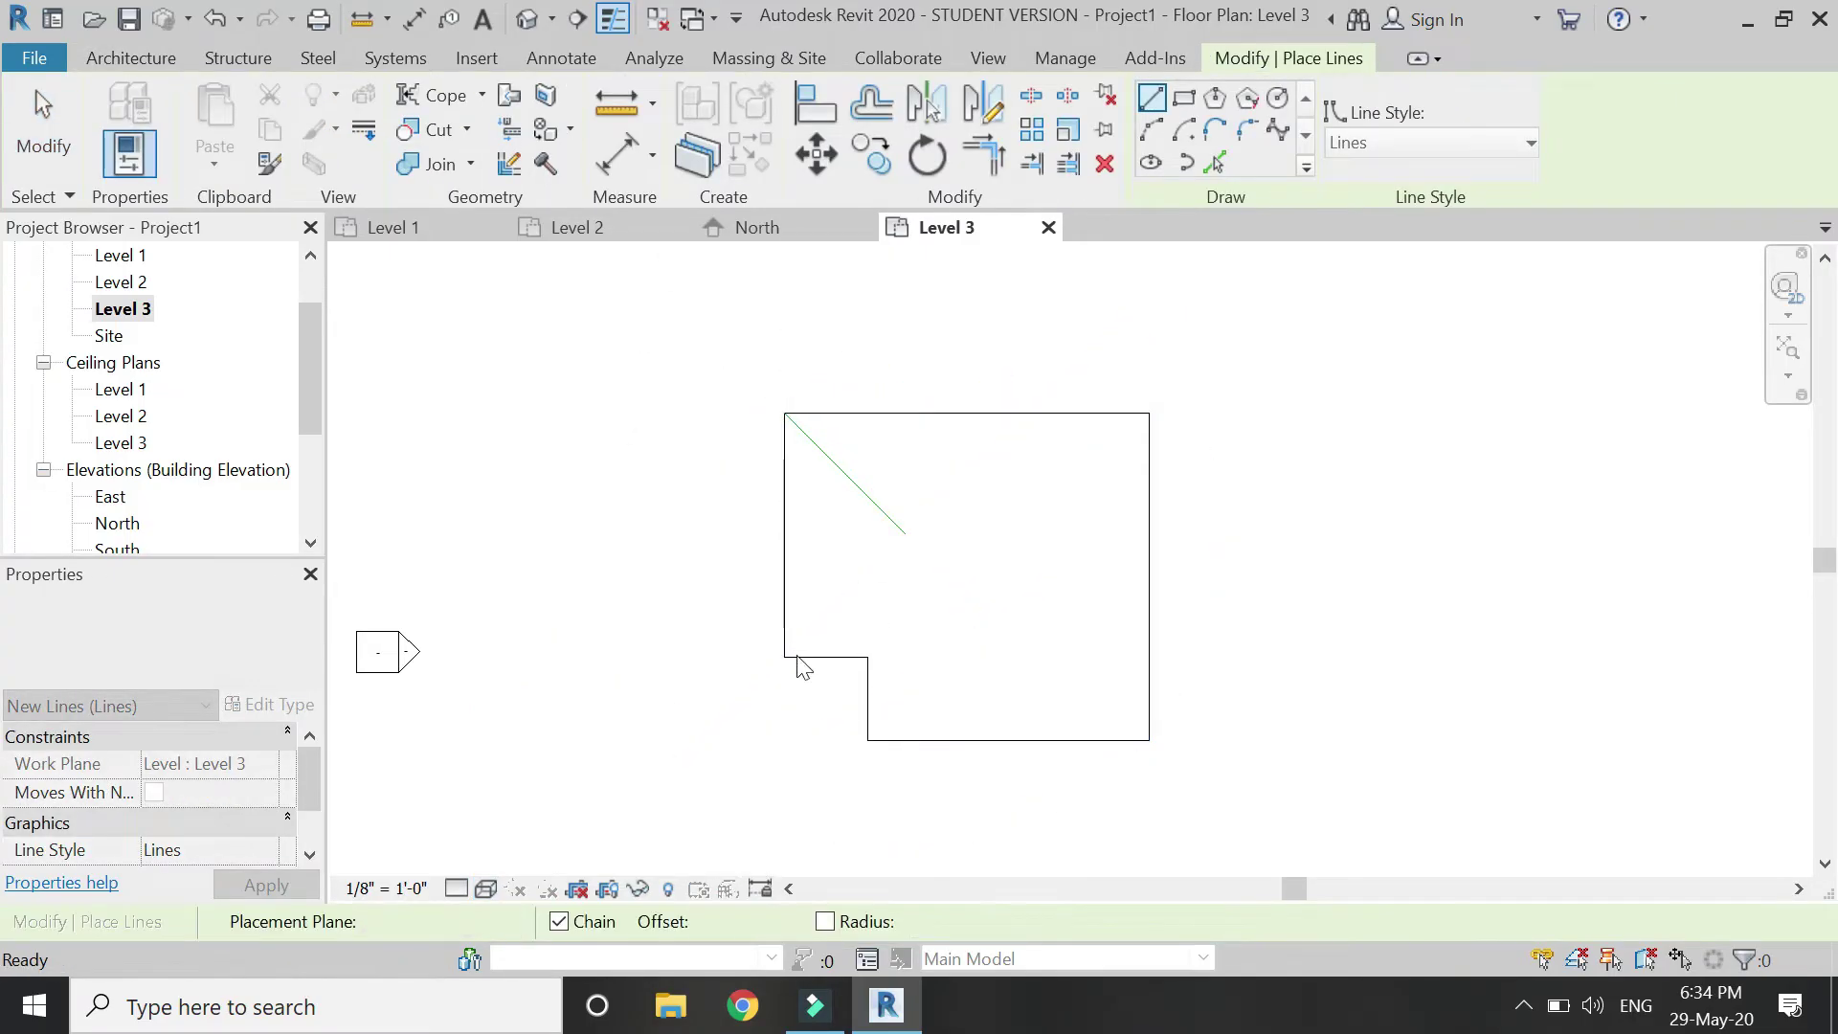
pyautogui.click(785, 657)
pyautogui.click(893, 547)
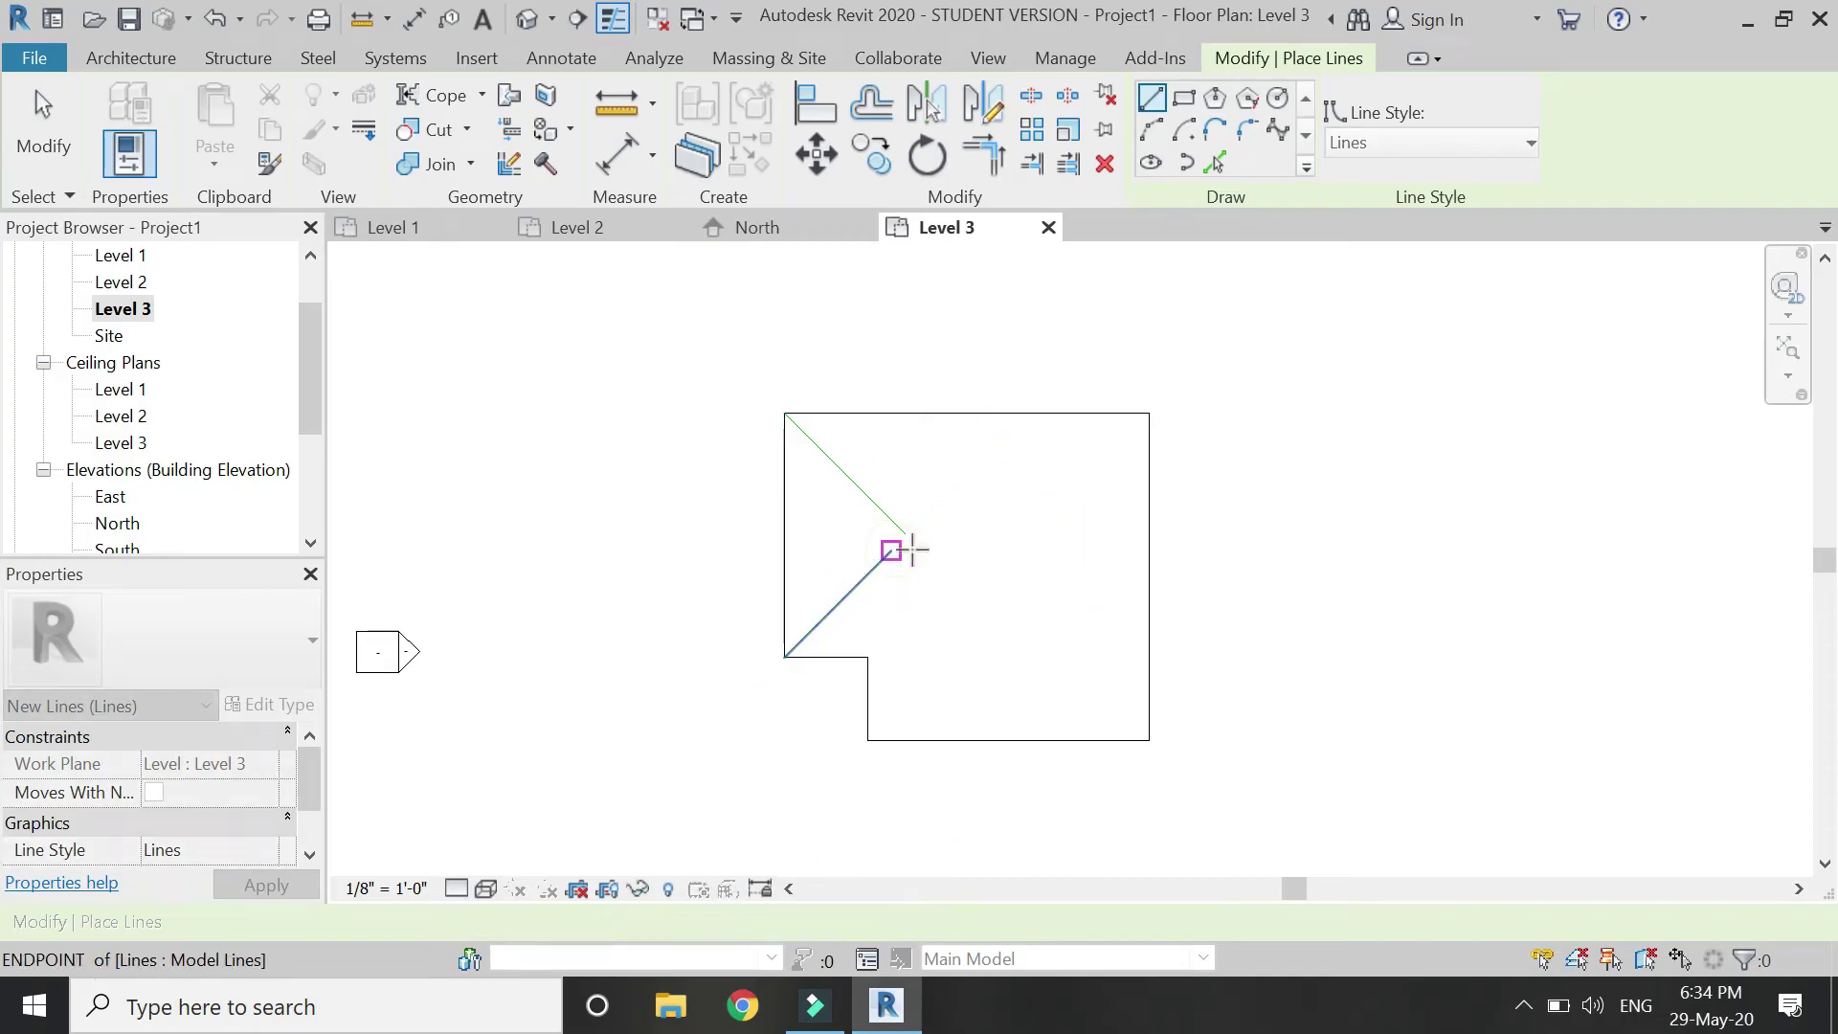
pyautogui.press('Escape')
pyautogui.press('Escape')
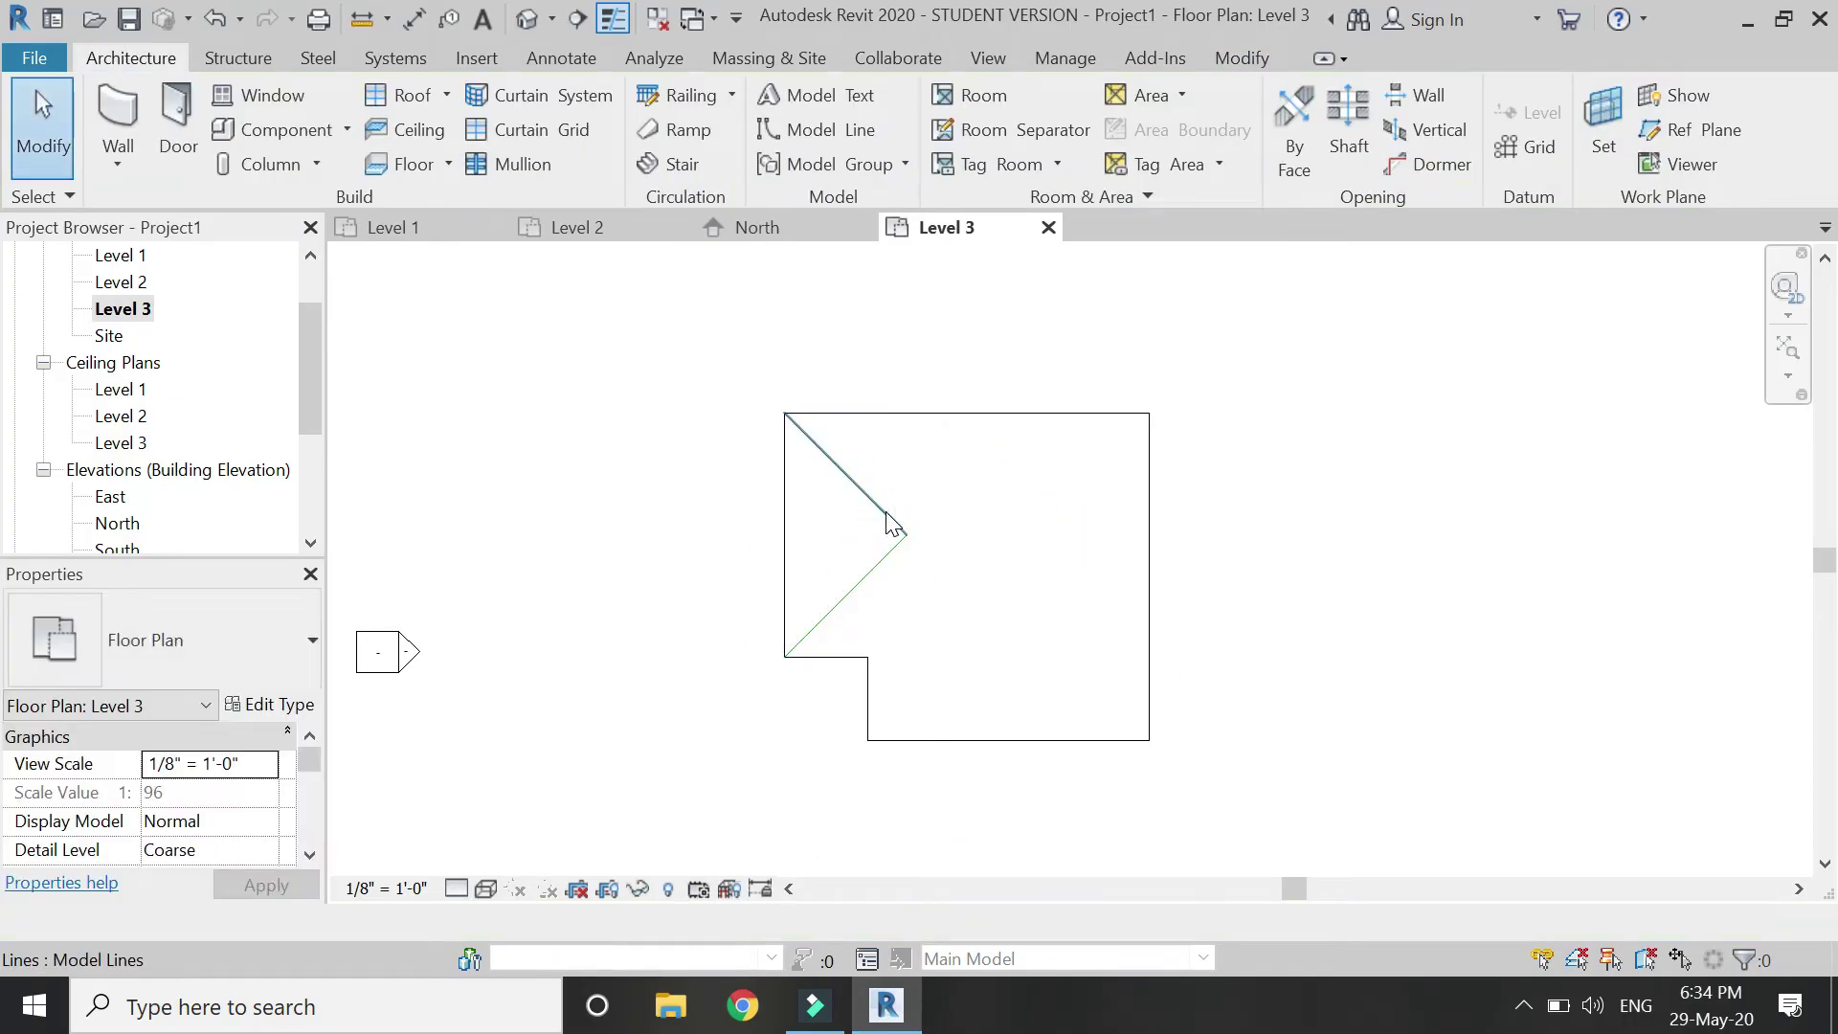
# Mirror the two left hip lines to the right about the top edge midpoint
pyautogui.click(884, 511)
pyautogui.keyDown('ctrl'); pyautogui.click(881, 546); pyautogui.keyUp('ctrl')
pyautogui.click(983, 105)
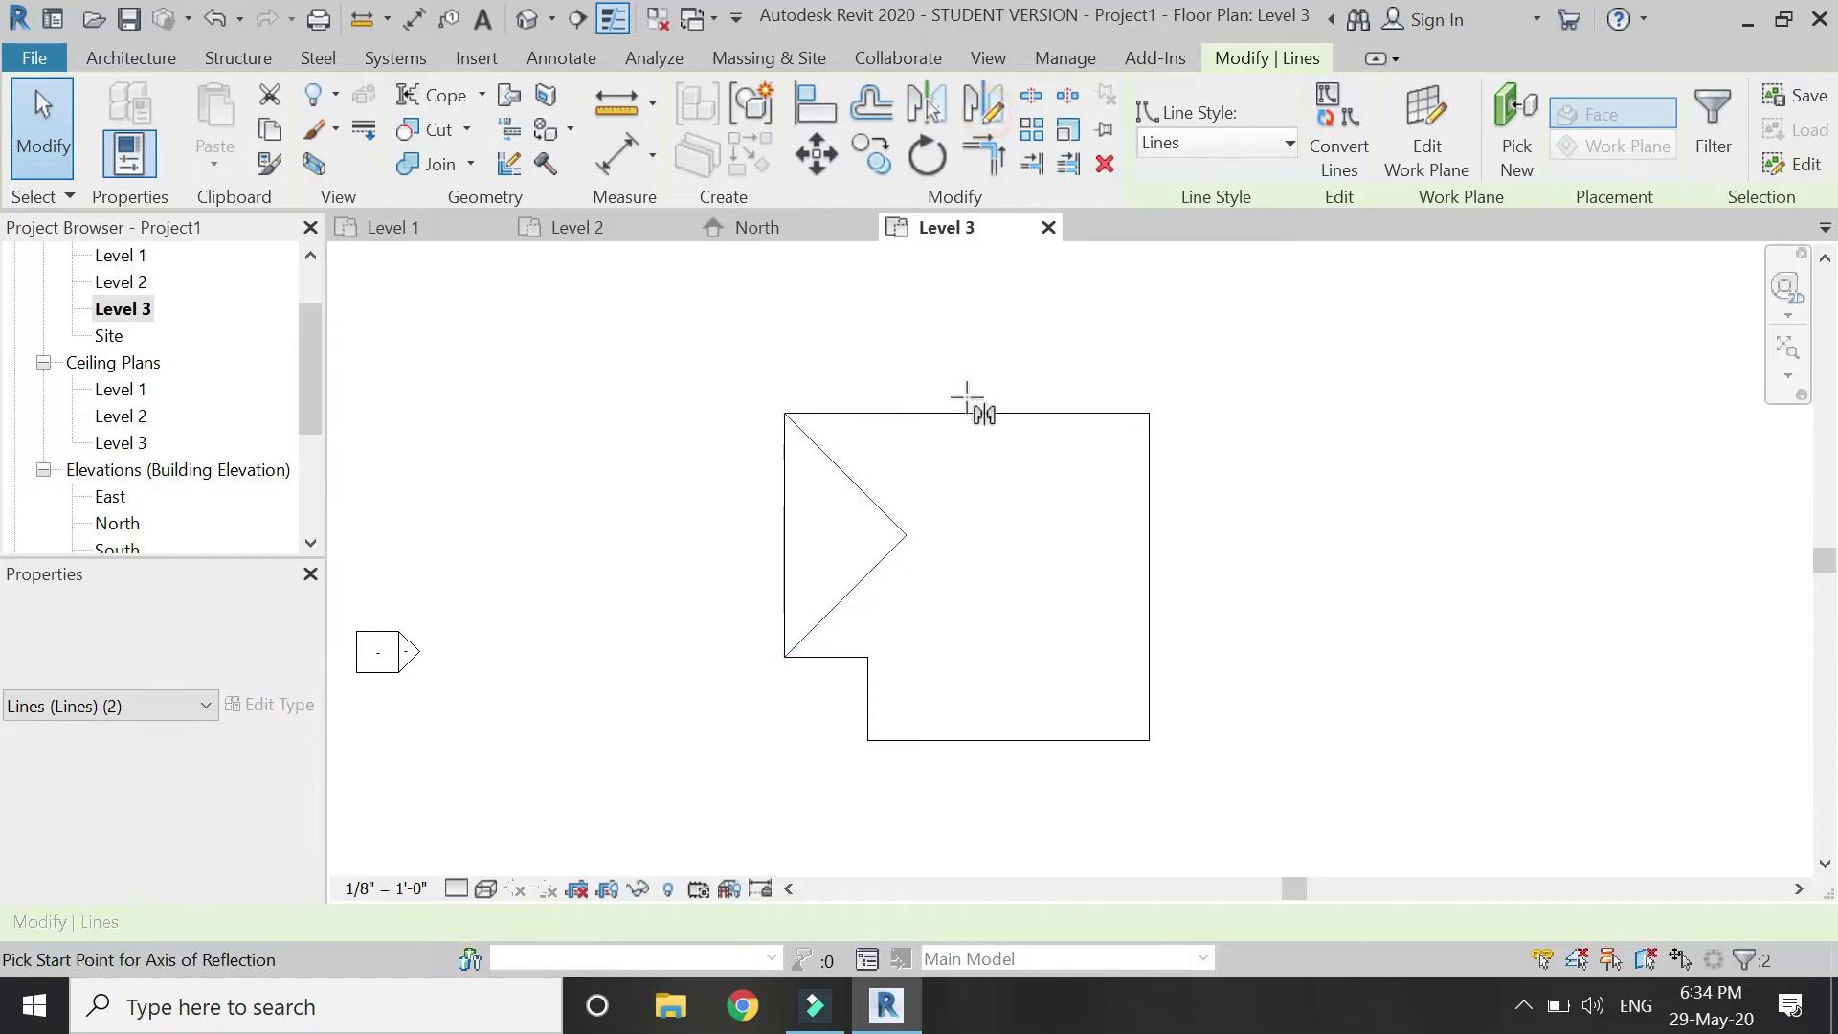
pyautogui.click(969, 414)
pyautogui.click(966, 483)
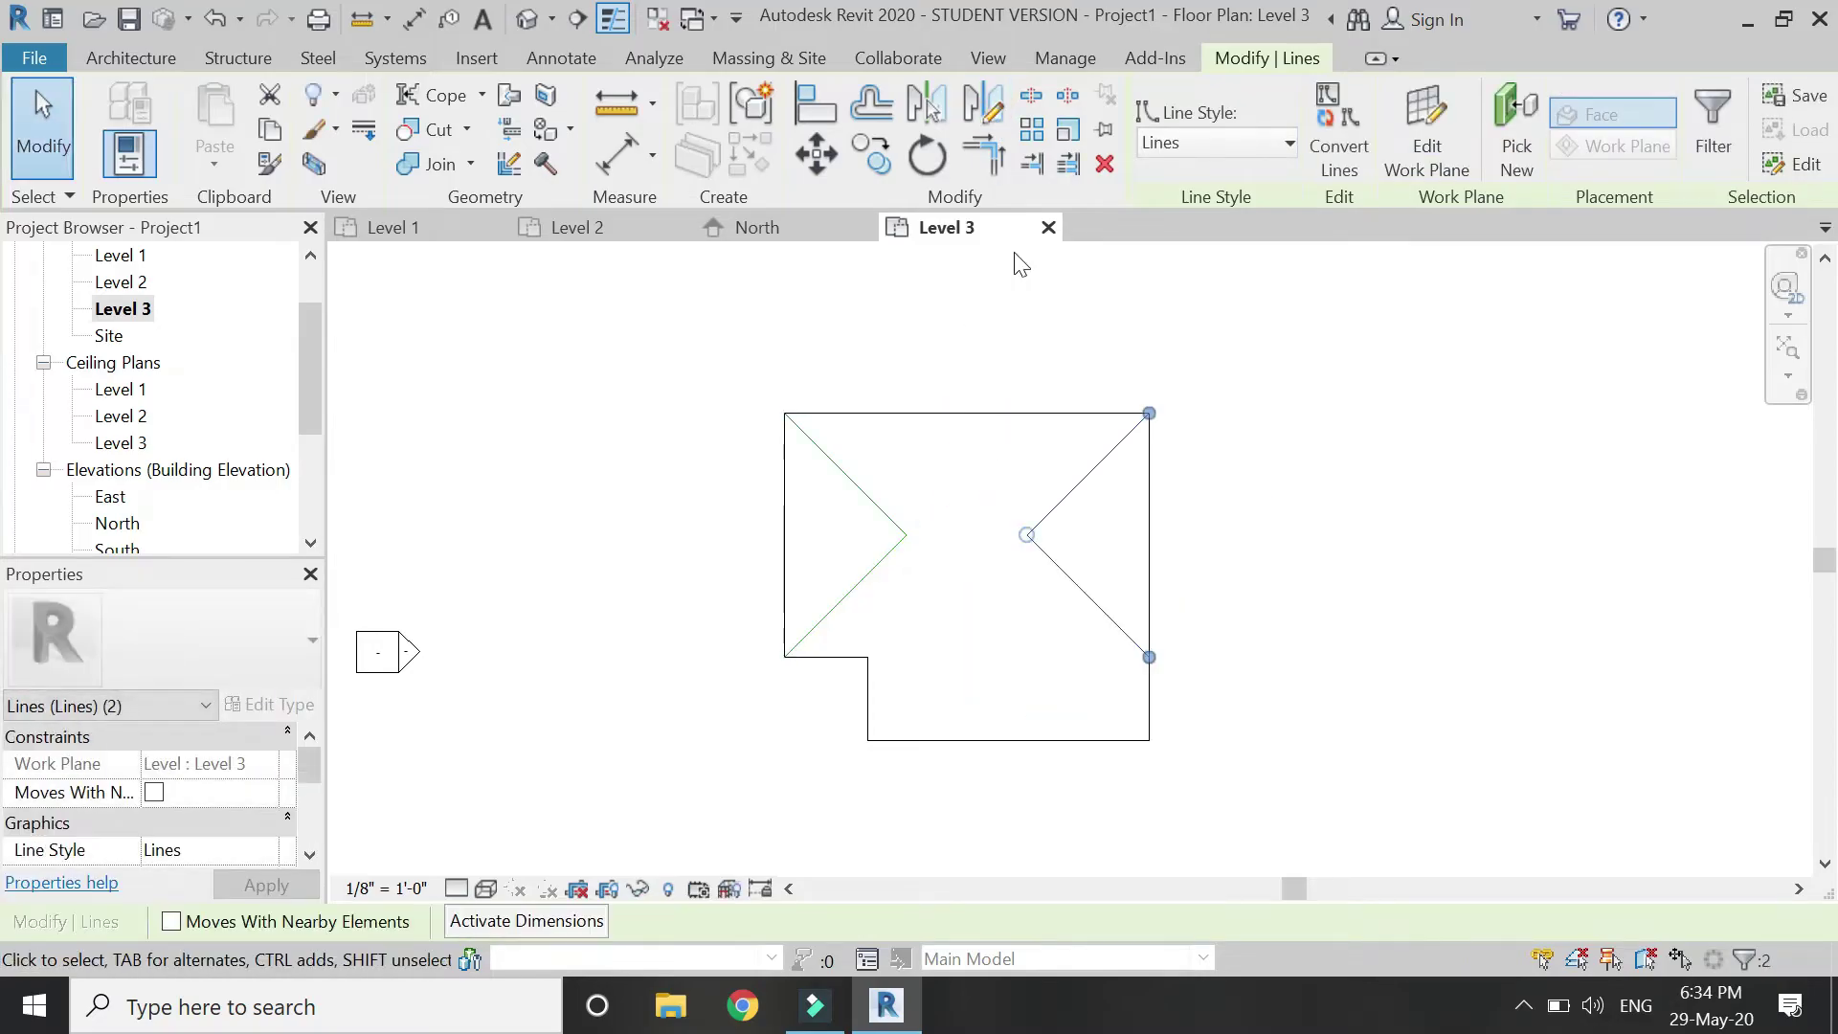
pyautogui.press('Escape')
# Draw the ridge guide line between the left and right hip vertices
pyautogui.click(813, 130)
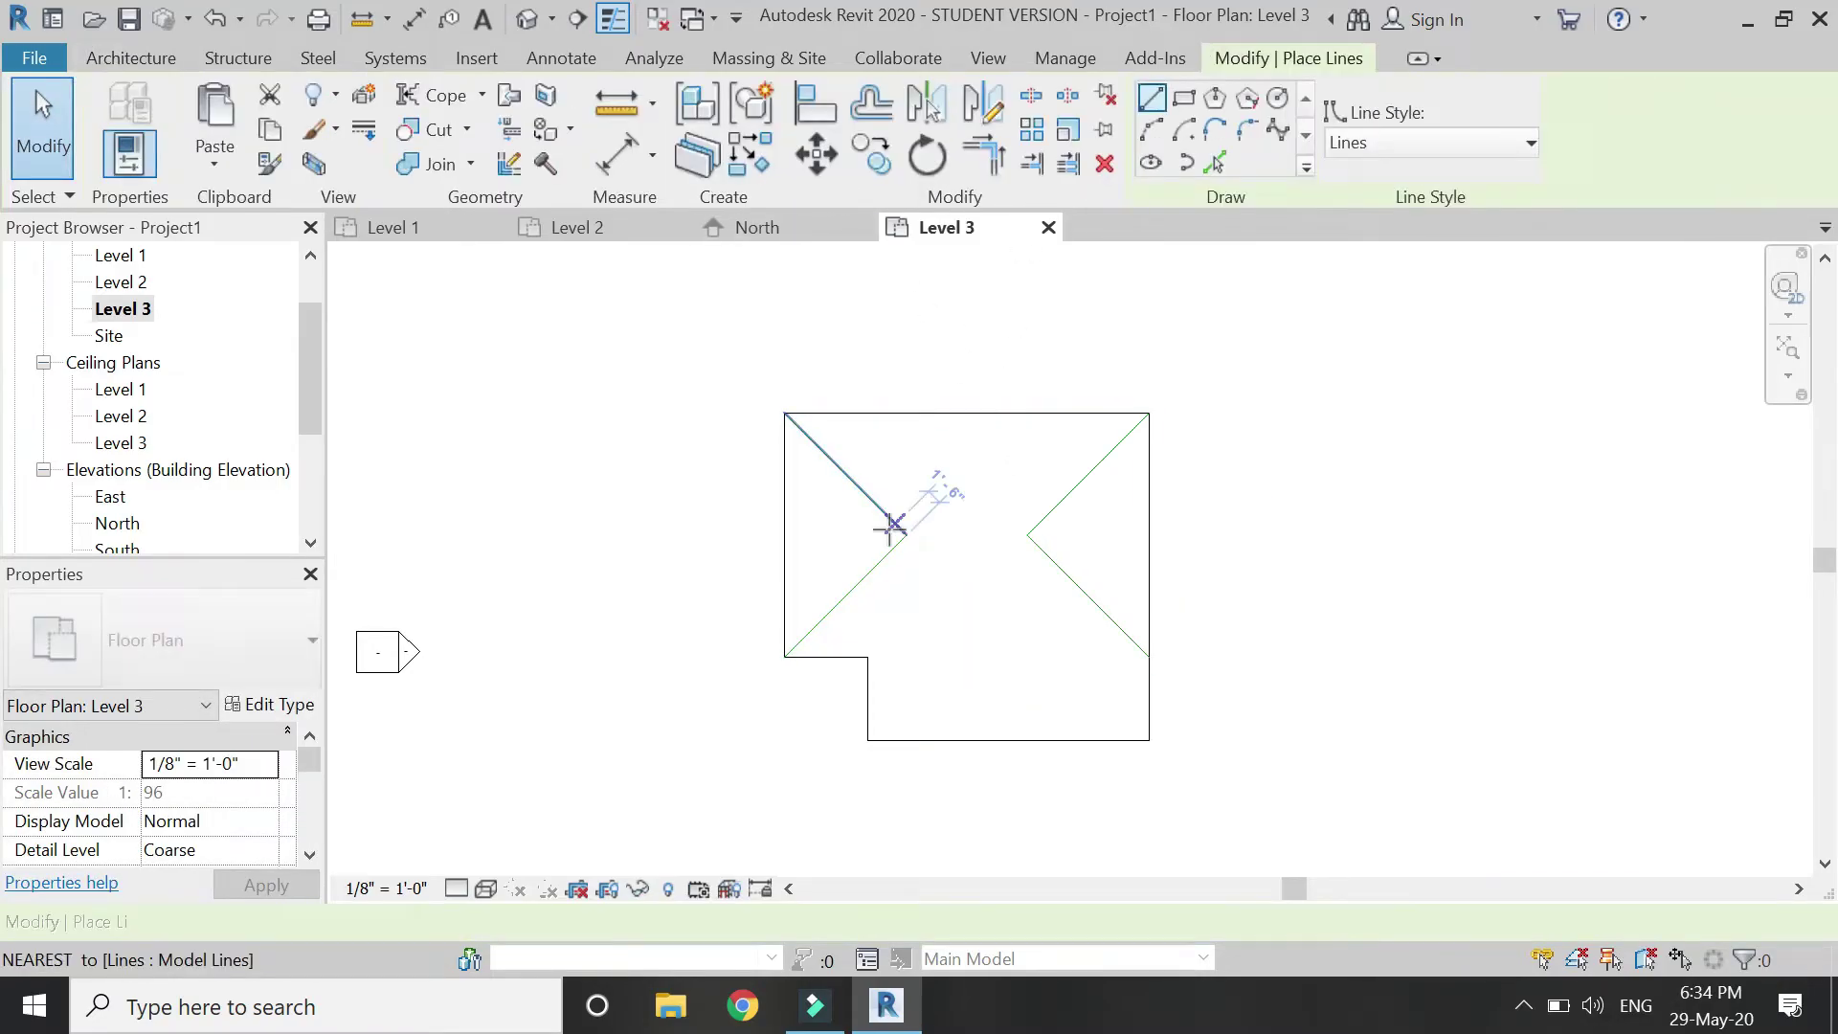
pyautogui.click(906, 534)
pyautogui.click(1028, 533)
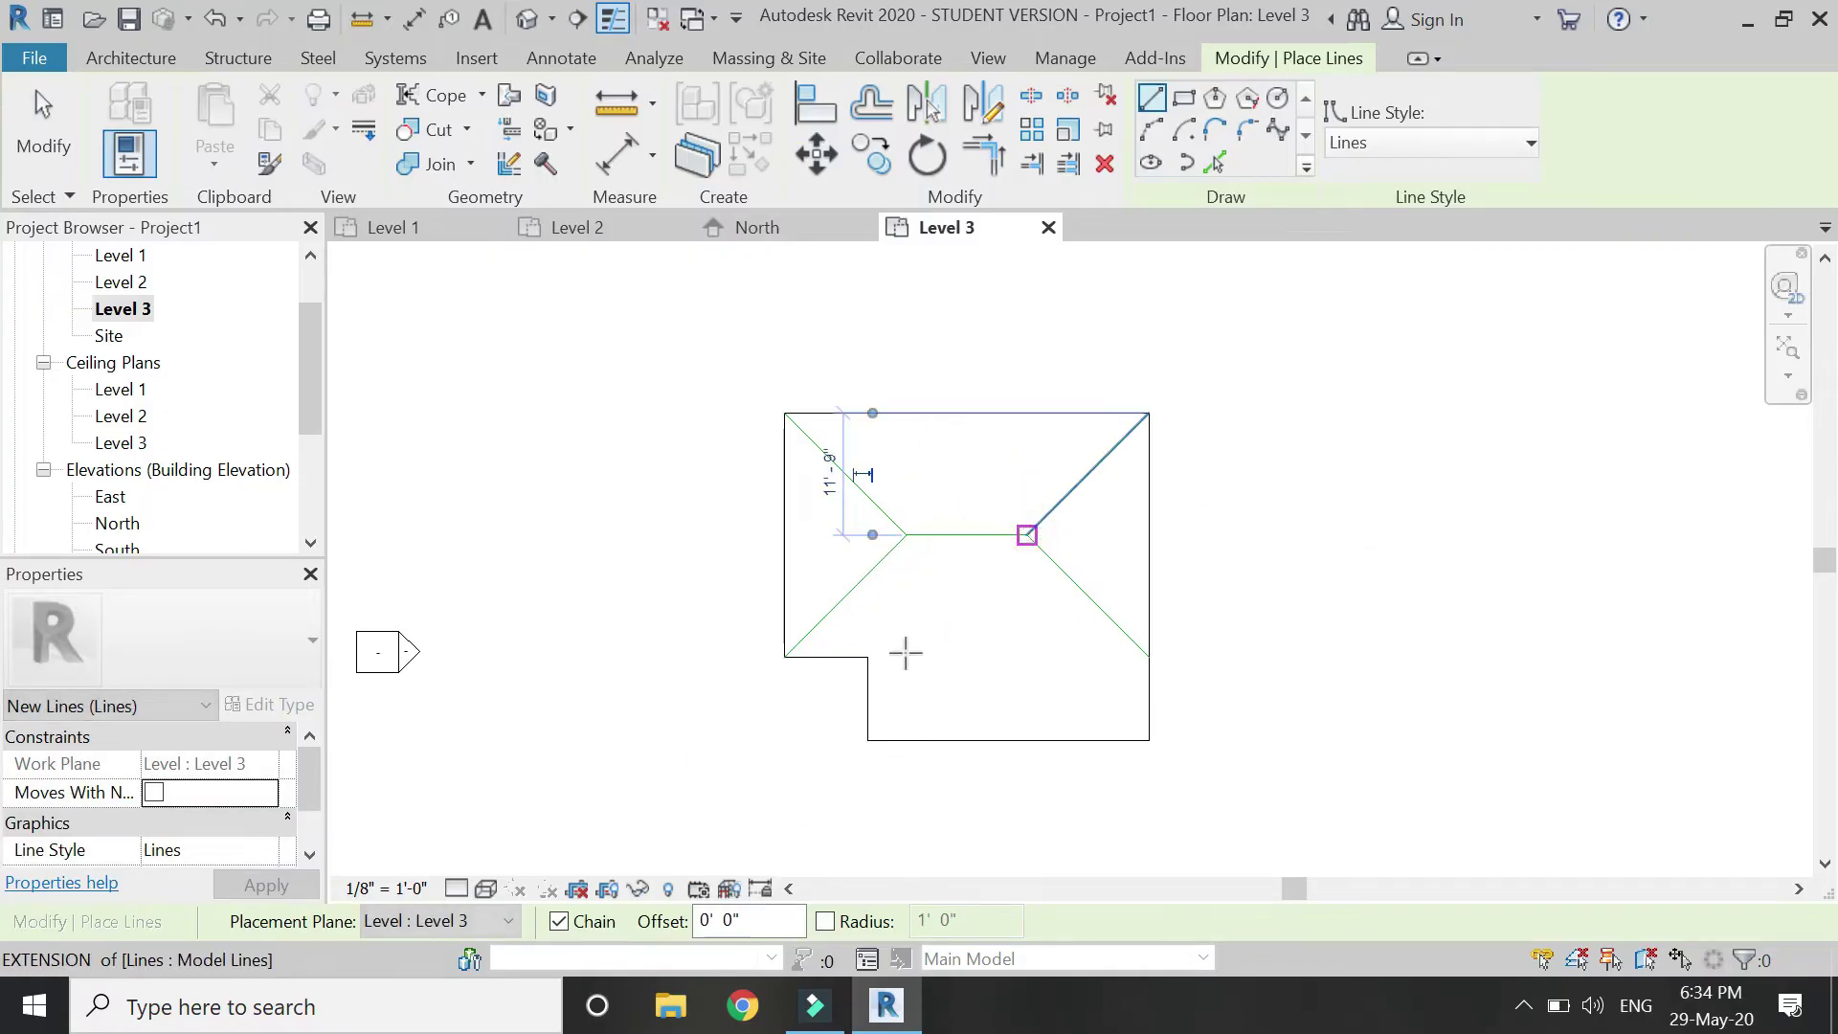
pyautogui.press('Escape')
# Draw four guide lines from the notch-level and lower corners to the ridge midpoint
pyautogui.click(867, 657)
pyautogui.click(967, 534)
pyautogui.press('Escape')
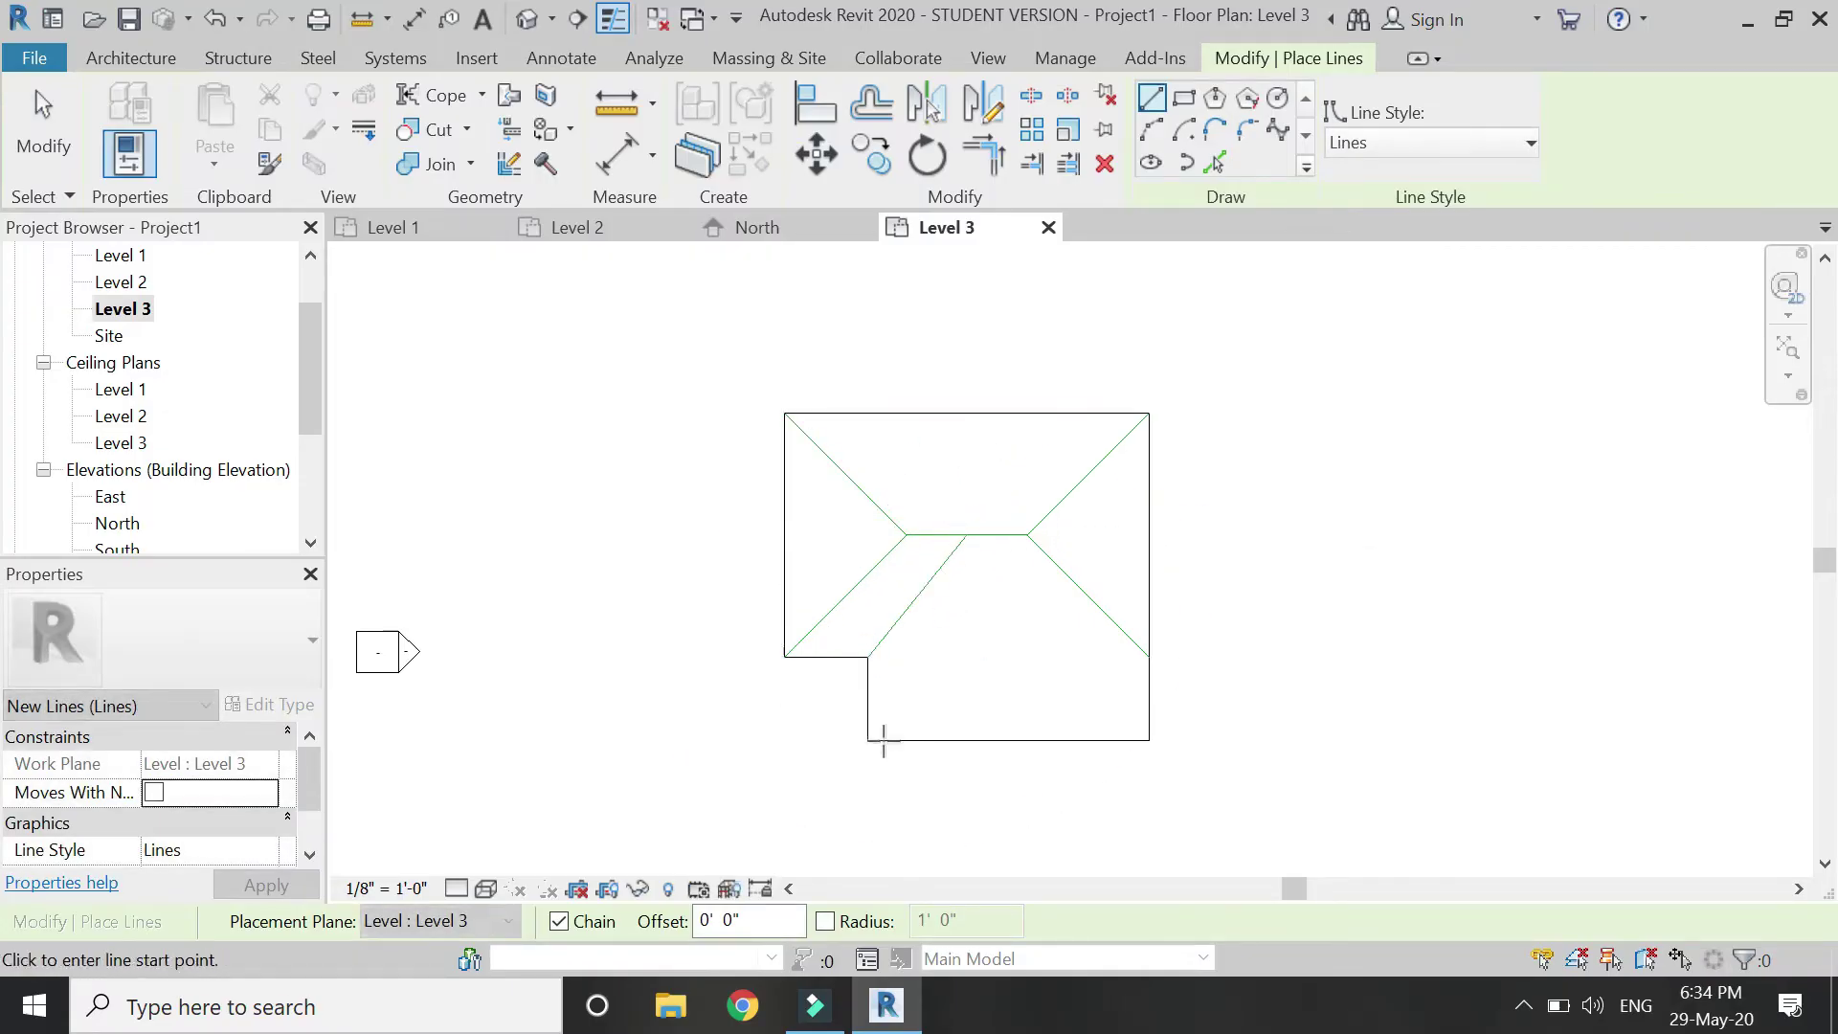
pyautogui.click(868, 740)
pyautogui.click(967, 534)
pyautogui.press('Escape')
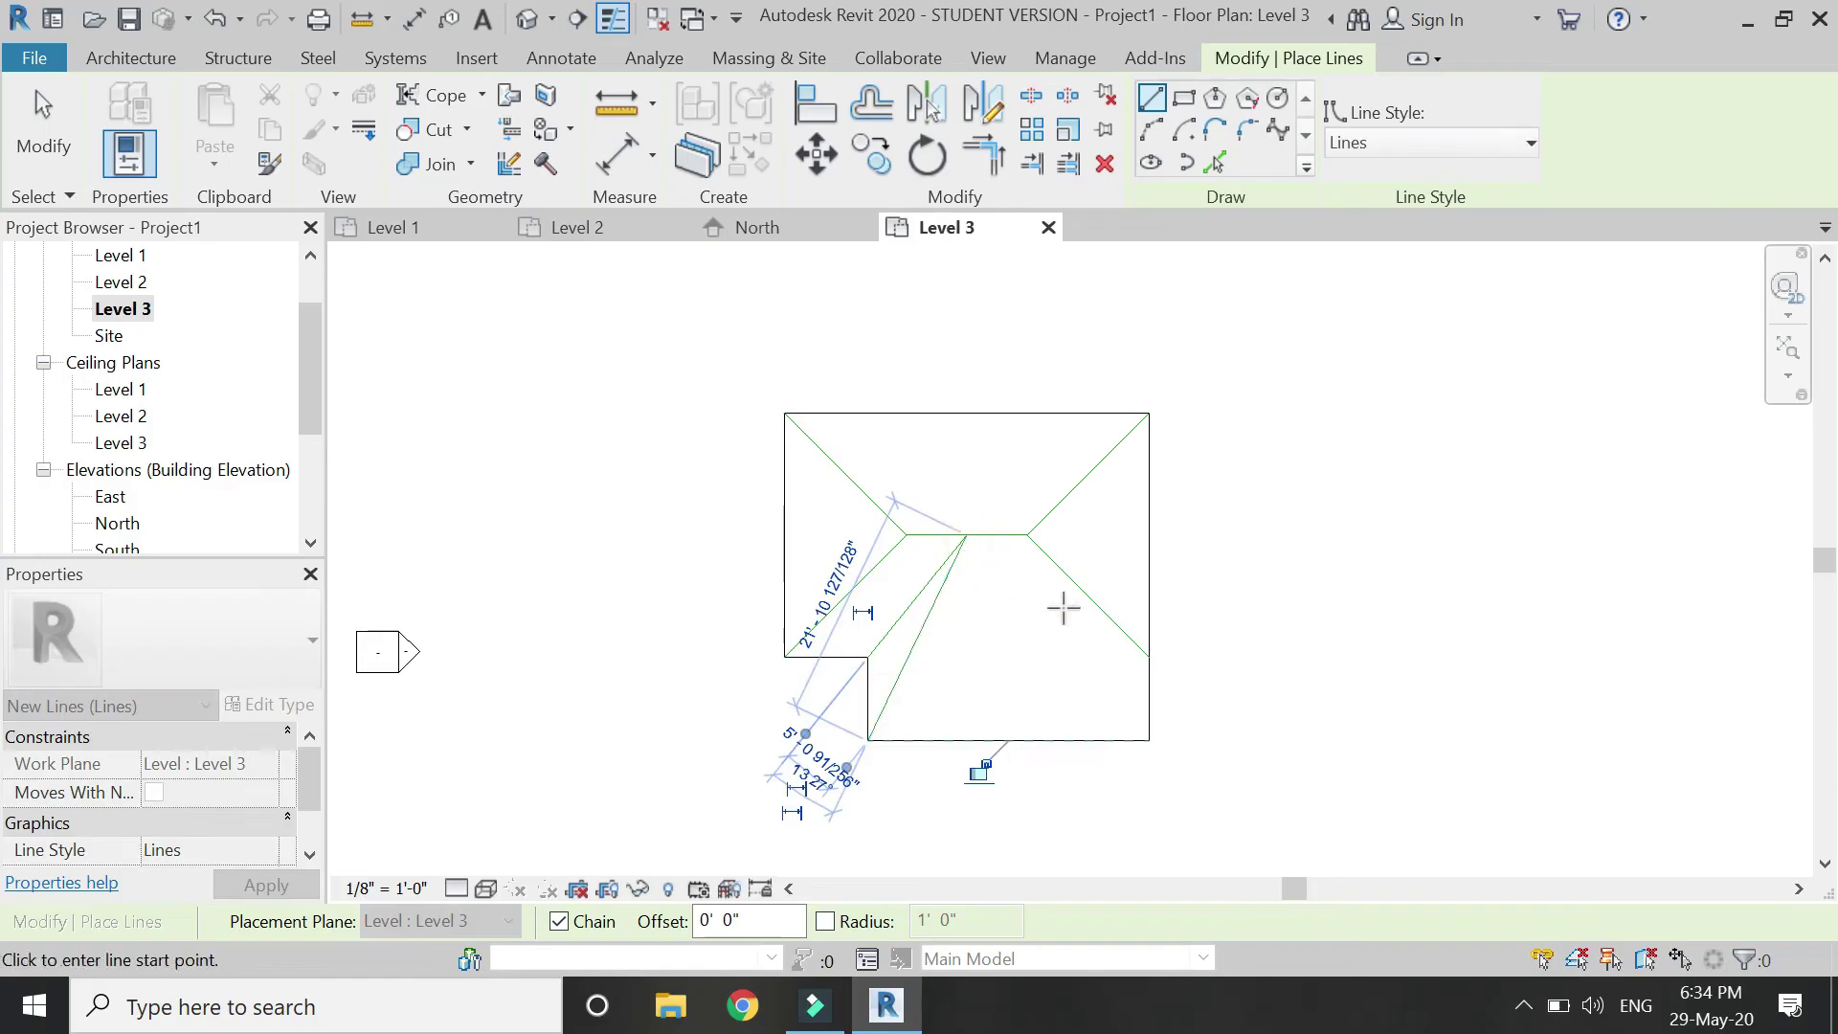
pyautogui.click(1149, 657)
pyautogui.click(966, 535)
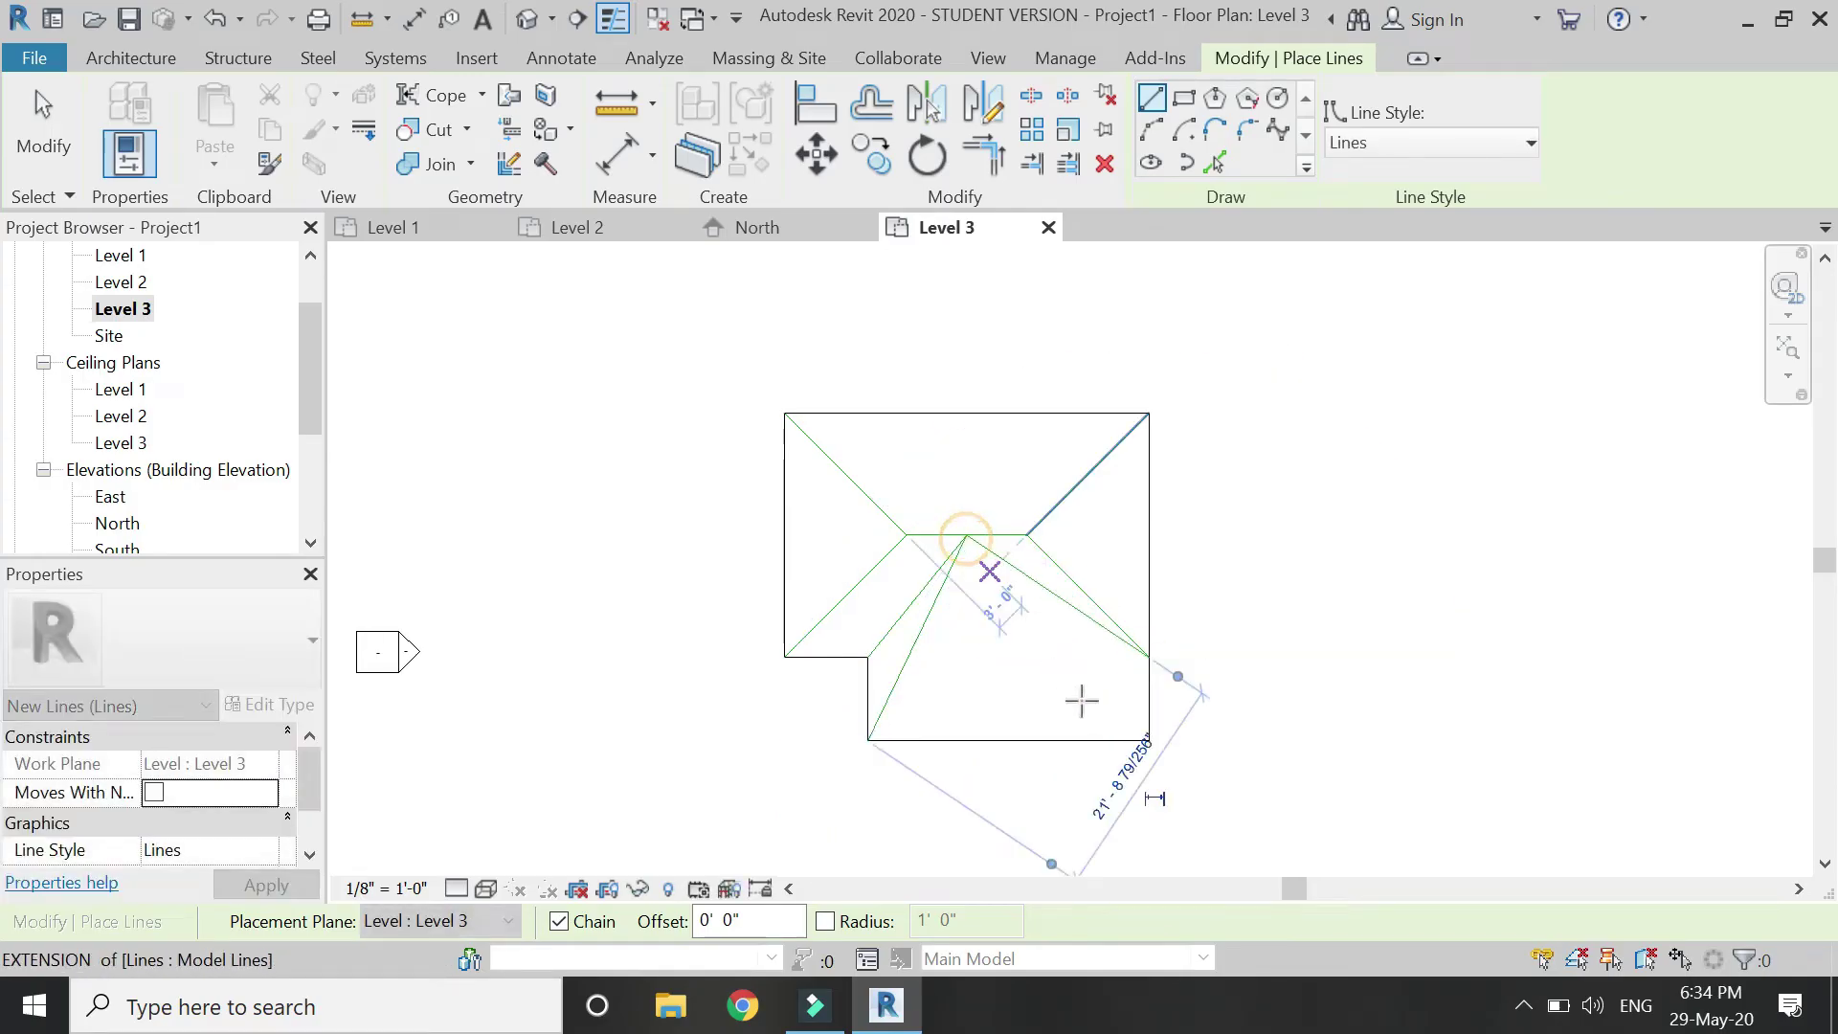
pyautogui.press('Escape')
pyautogui.click(1149, 739)
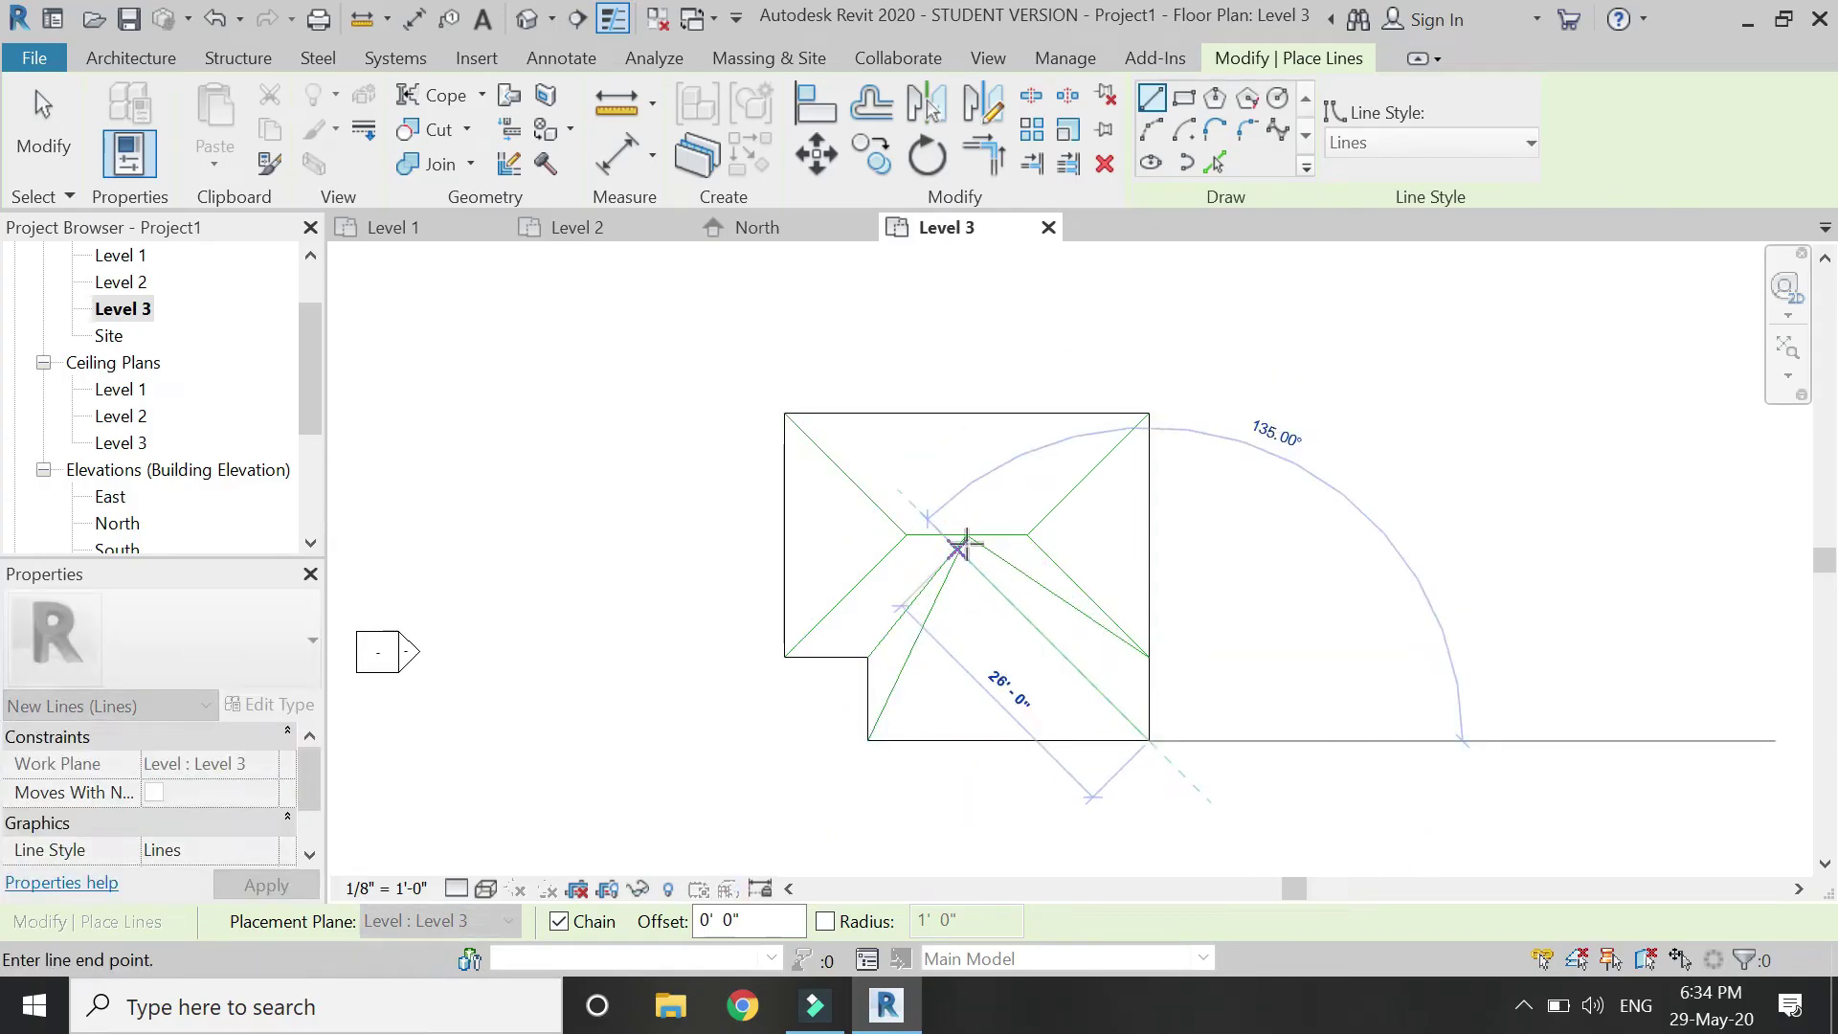
pyautogui.click(965, 541)
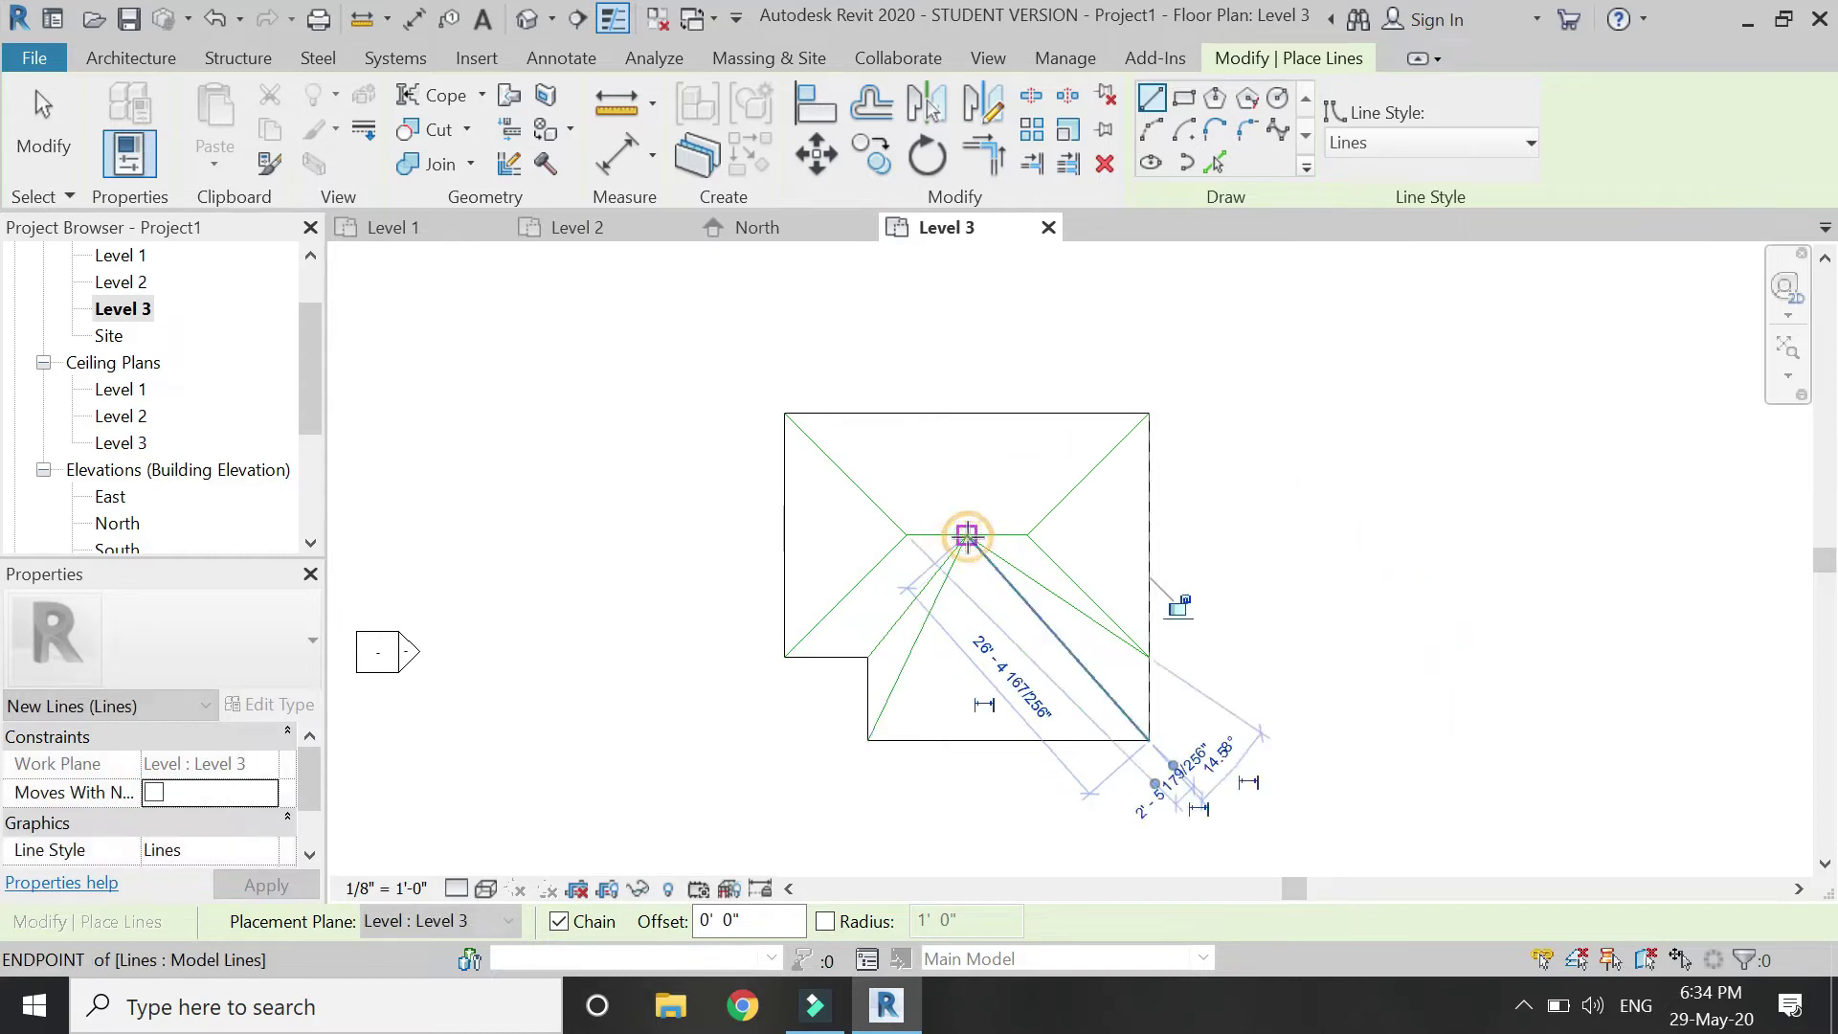
# Select the roof and add split lines from both left corners to the left ridge vertex
pyautogui.press('Escape')
pyautogui.scroll(1, 1005, 685)
pyautogui.press('Escape')
pyautogui.click(1076, 363)
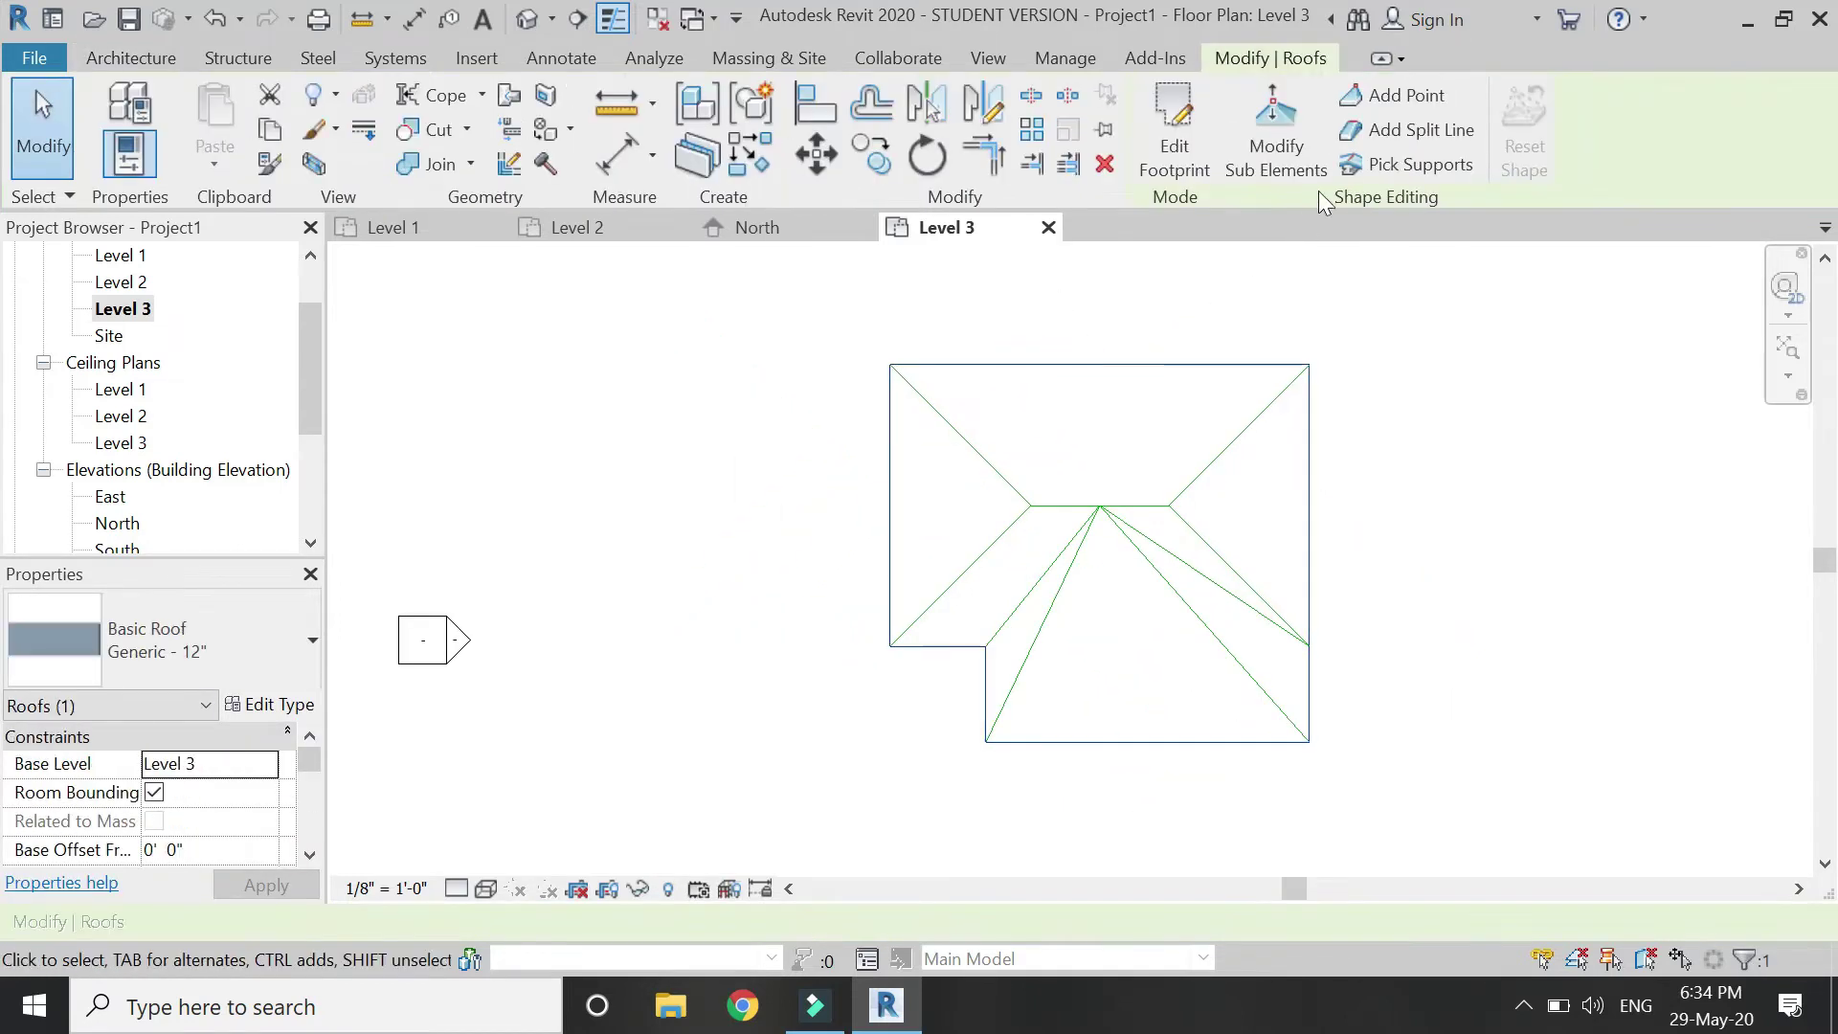
pyautogui.click(1364, 129)
pyautogui.scroll(1, 1148, 574)
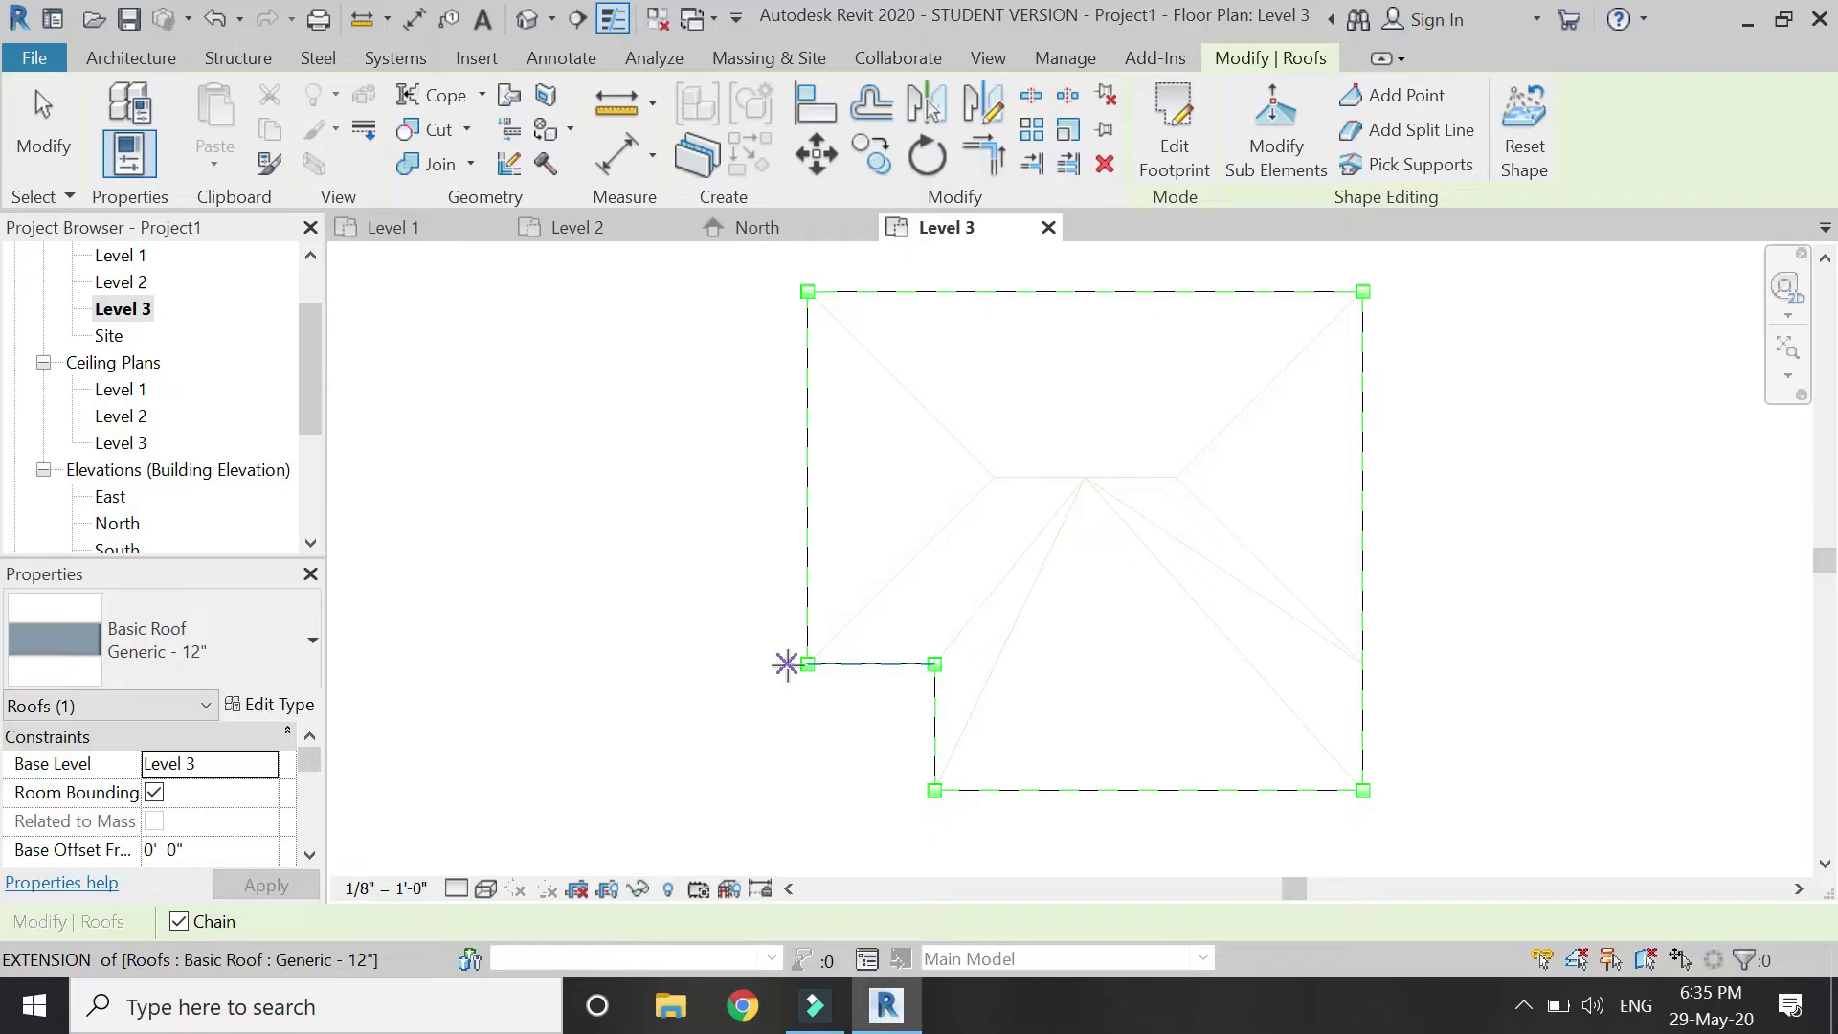
pyautogui.click(807, 663)
pyautogui.click(989, 477)
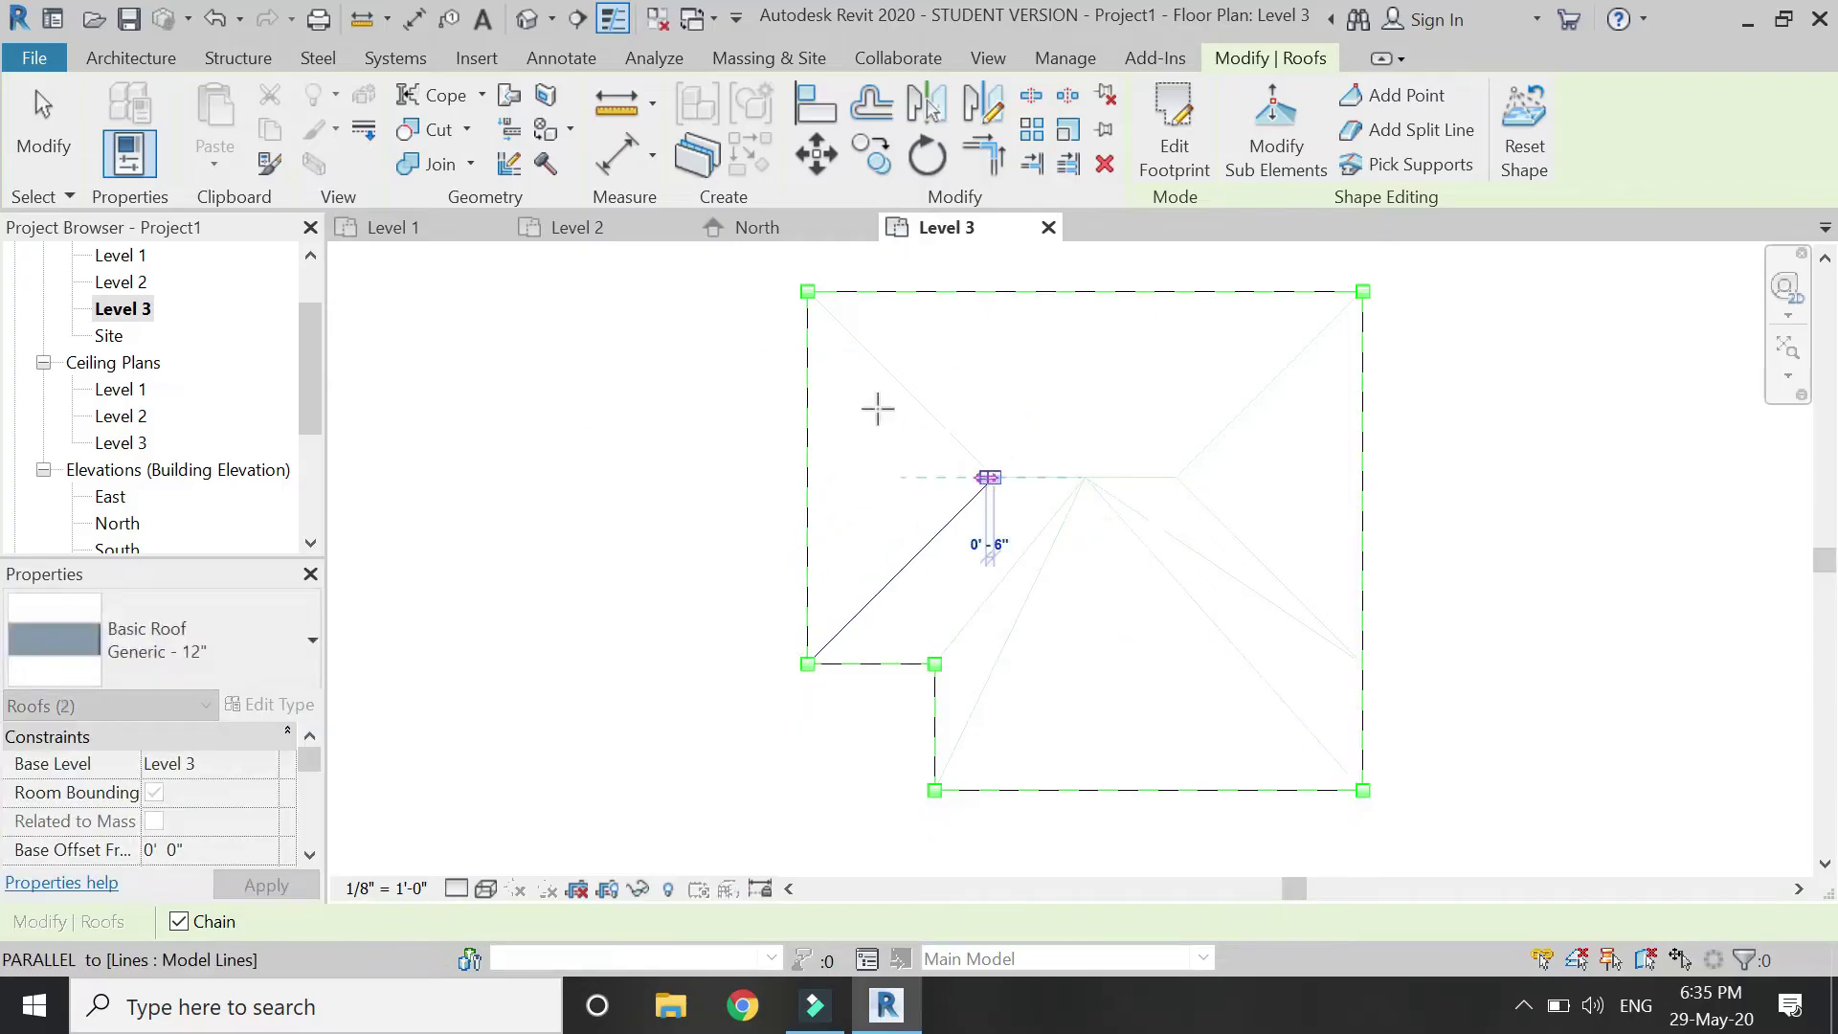
pyautogui.click(807, 291)
pyautogui.press('Escape')
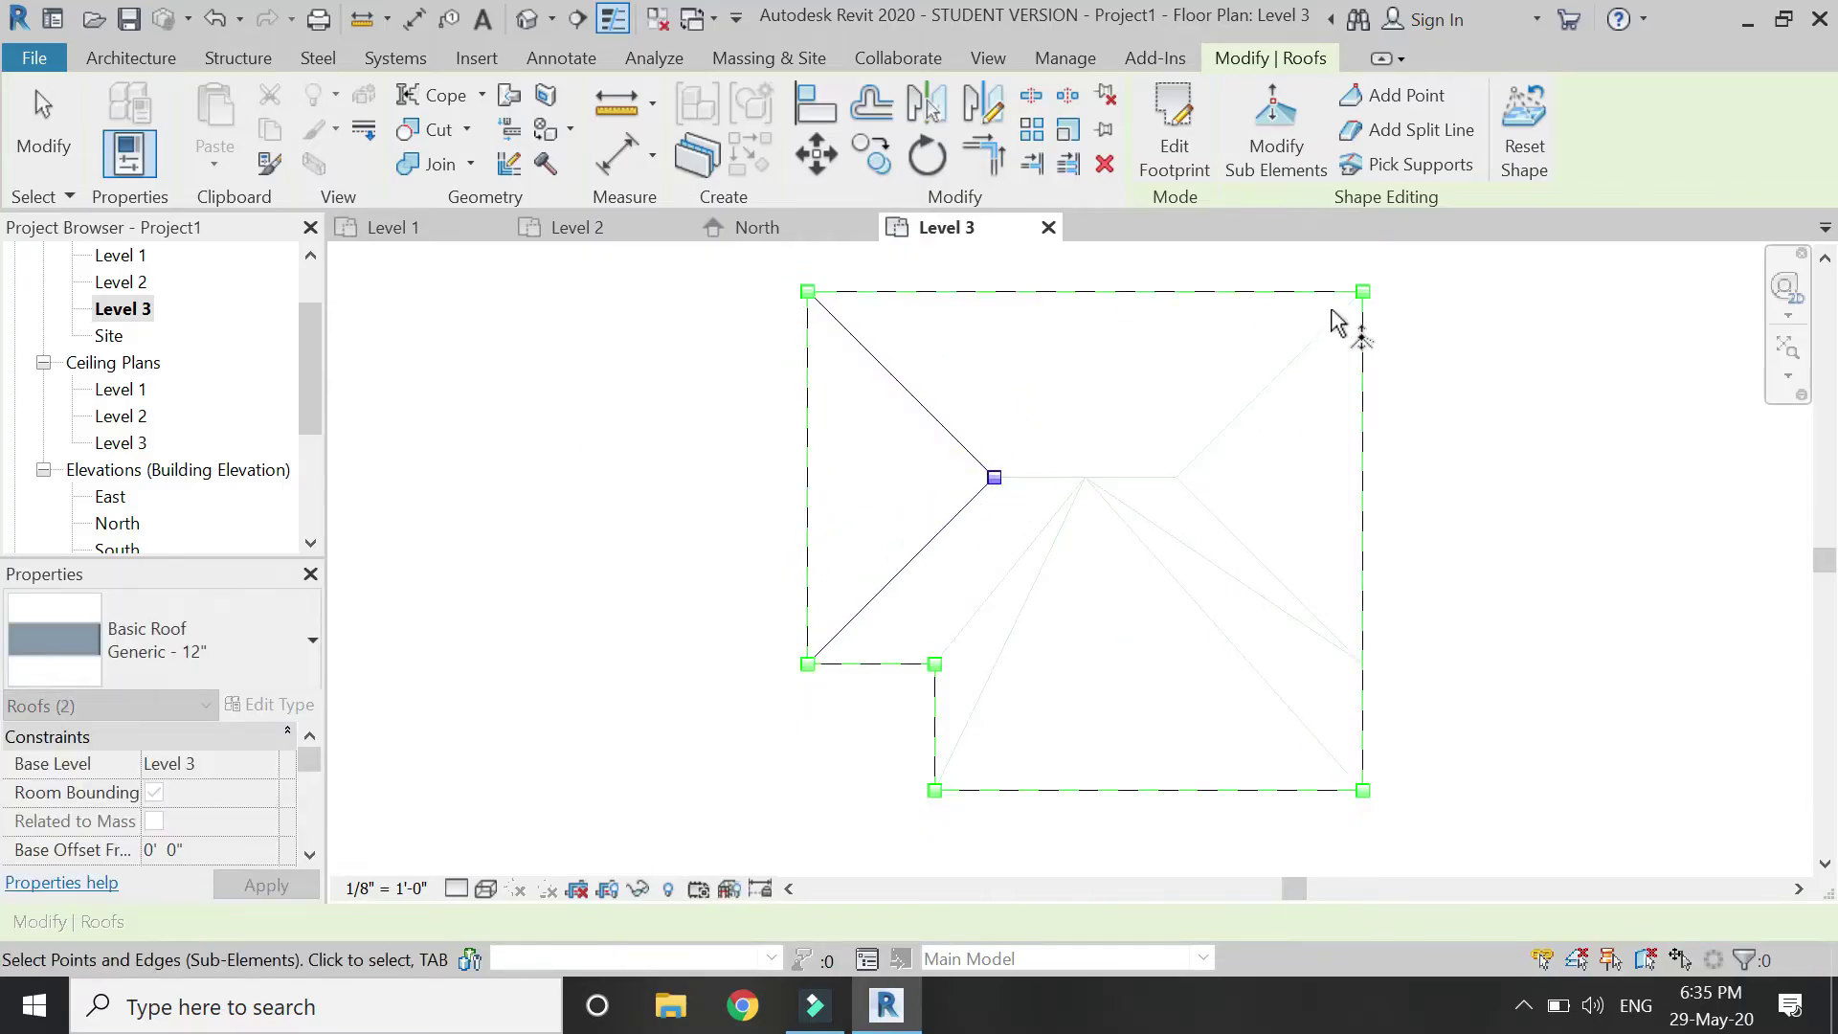
# Add split lines from the right corners to the right ridge vertex, ridge middle and notch corner
pyautogui.click(1407, 129)
pyautogui.click(1362, 291)
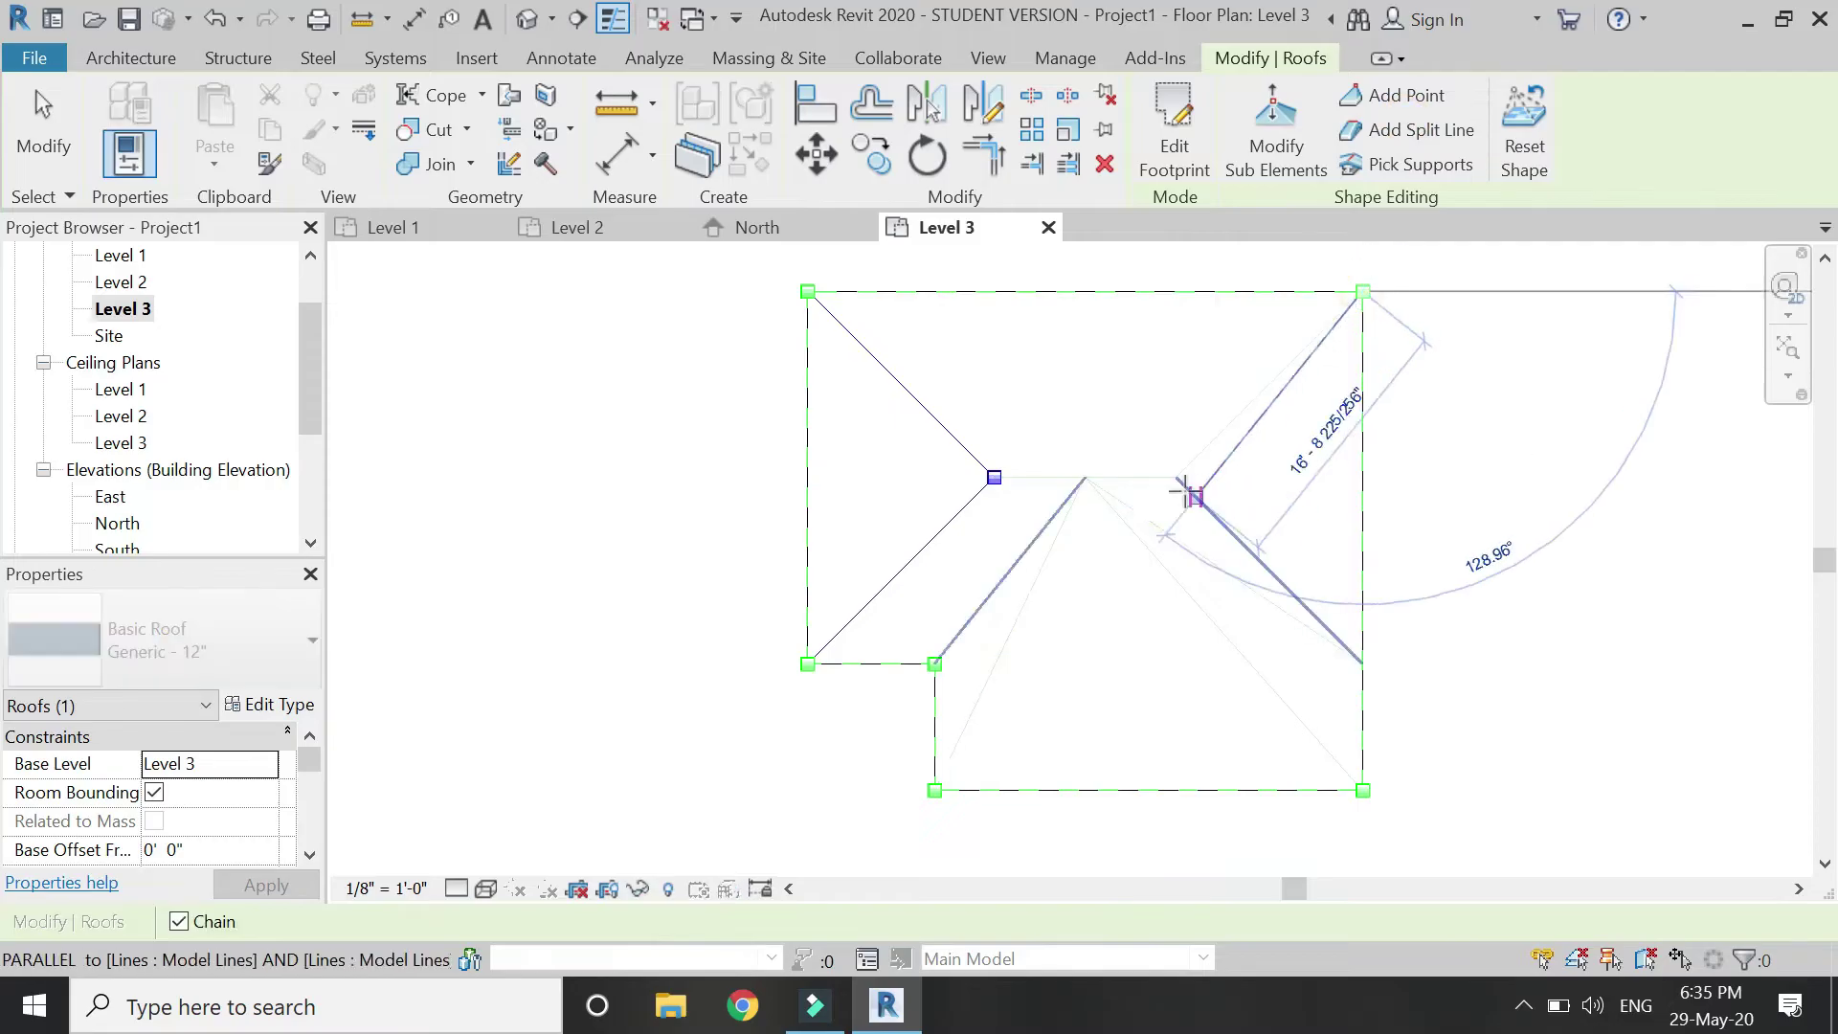
pyautogui.click(1176, 477)
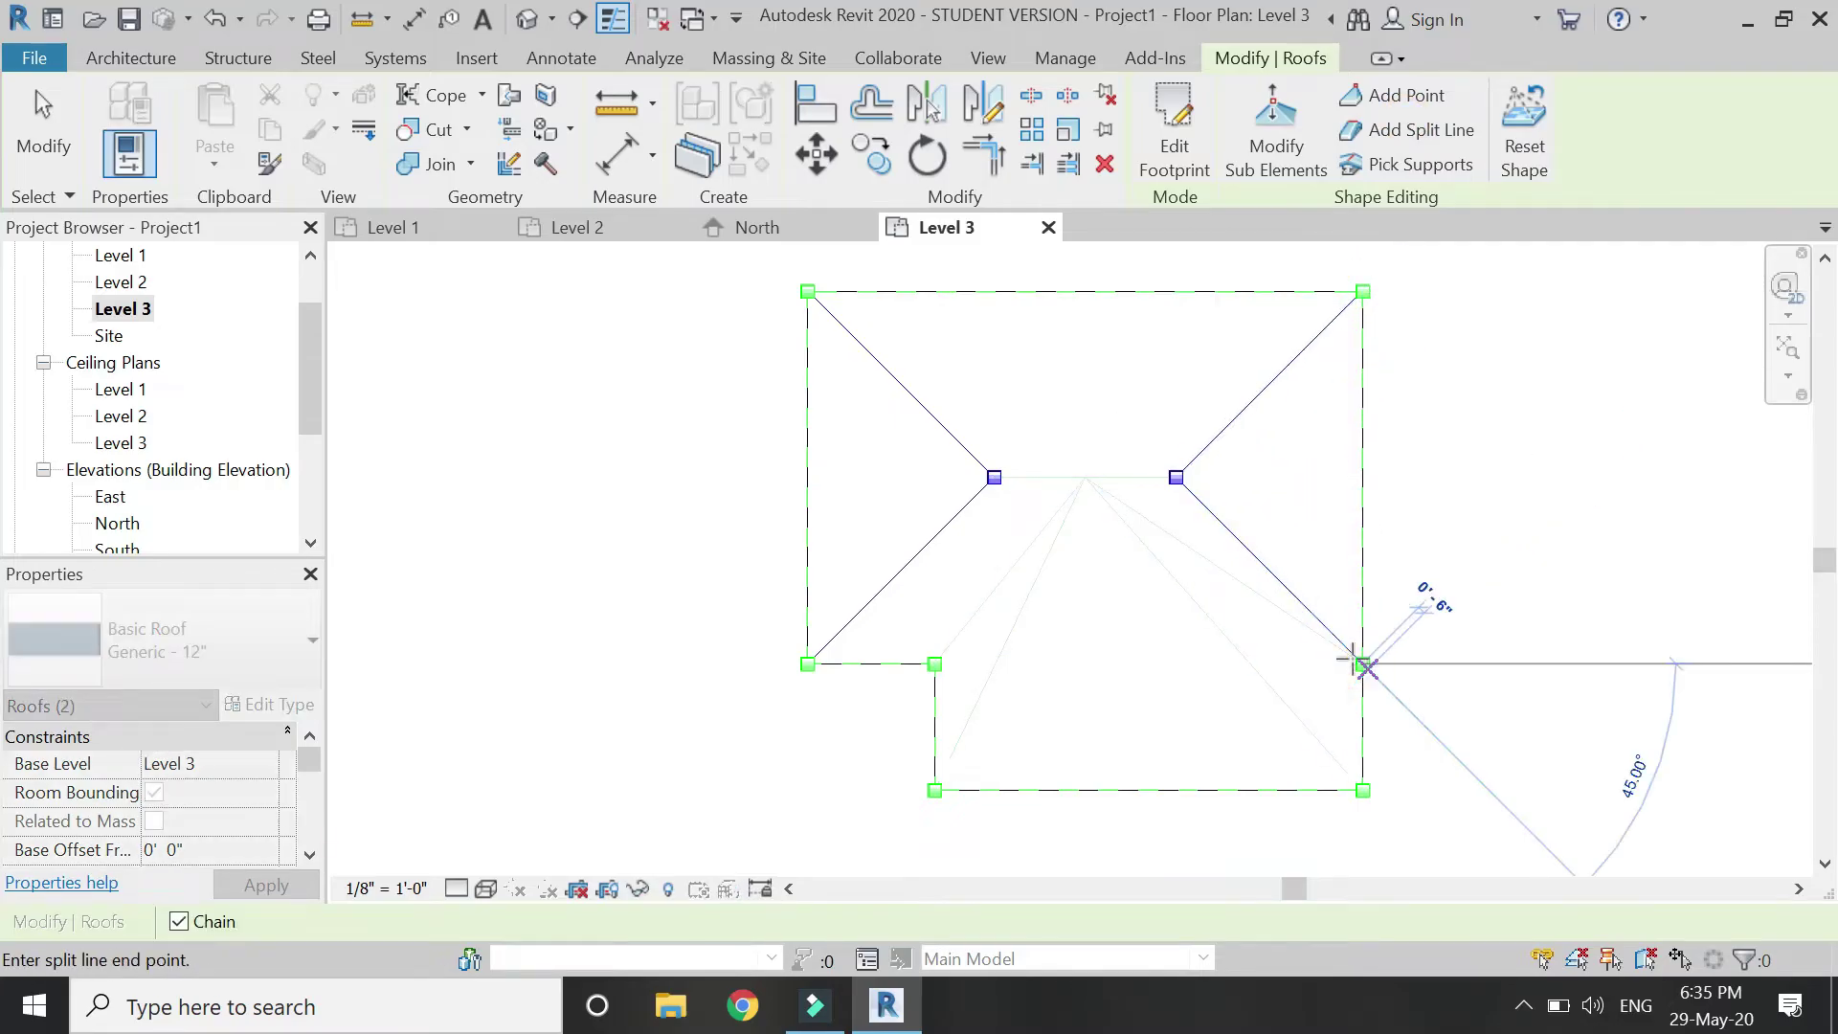
pyautogui.click(1361, 663)
pyautogui.click(1085, 477)
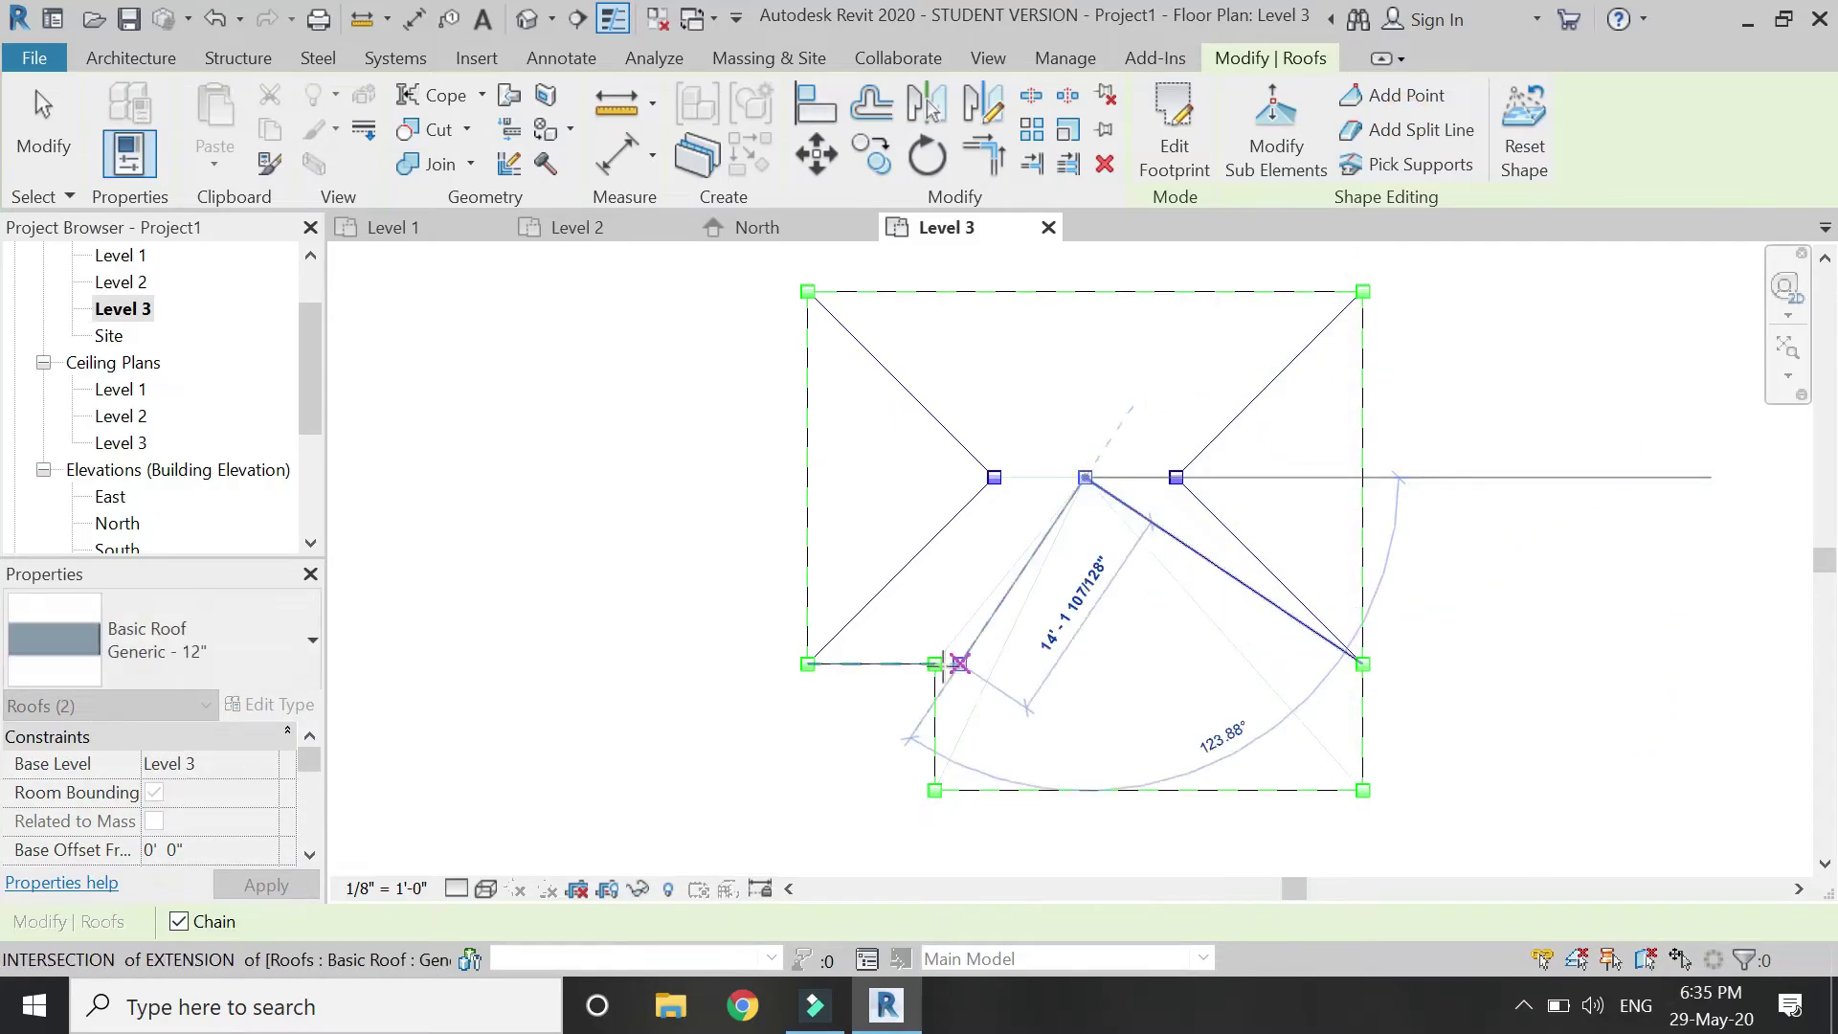
pyautogui.click(938, 665)
pyautogui.press('Escape')
pyautogui.press('Escape')
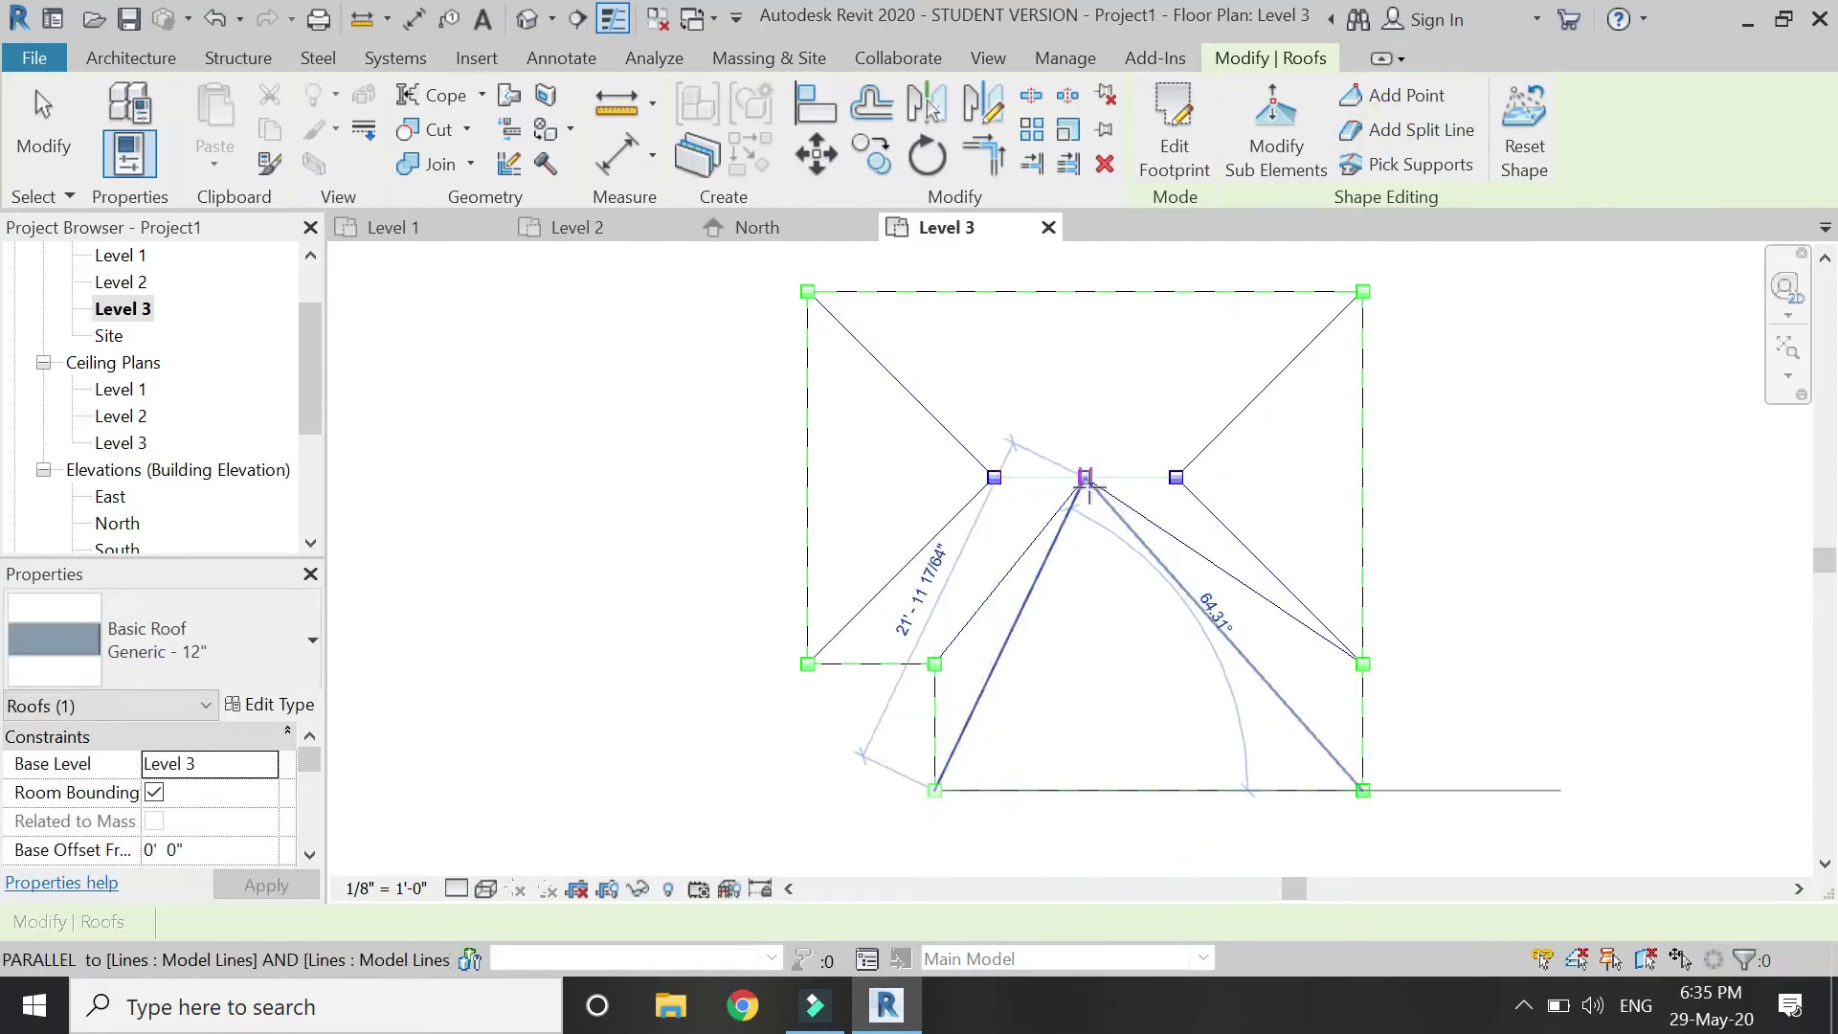
# Split from the ridge middle to the lower-right corner, then add the ridge between its vertices
pyautogui.press('Return')
pyautogui.click(1085, 477)
pyautogui.click(1362, 789)
pyautogui.press('Escape')
pyautogui.press('Escape')
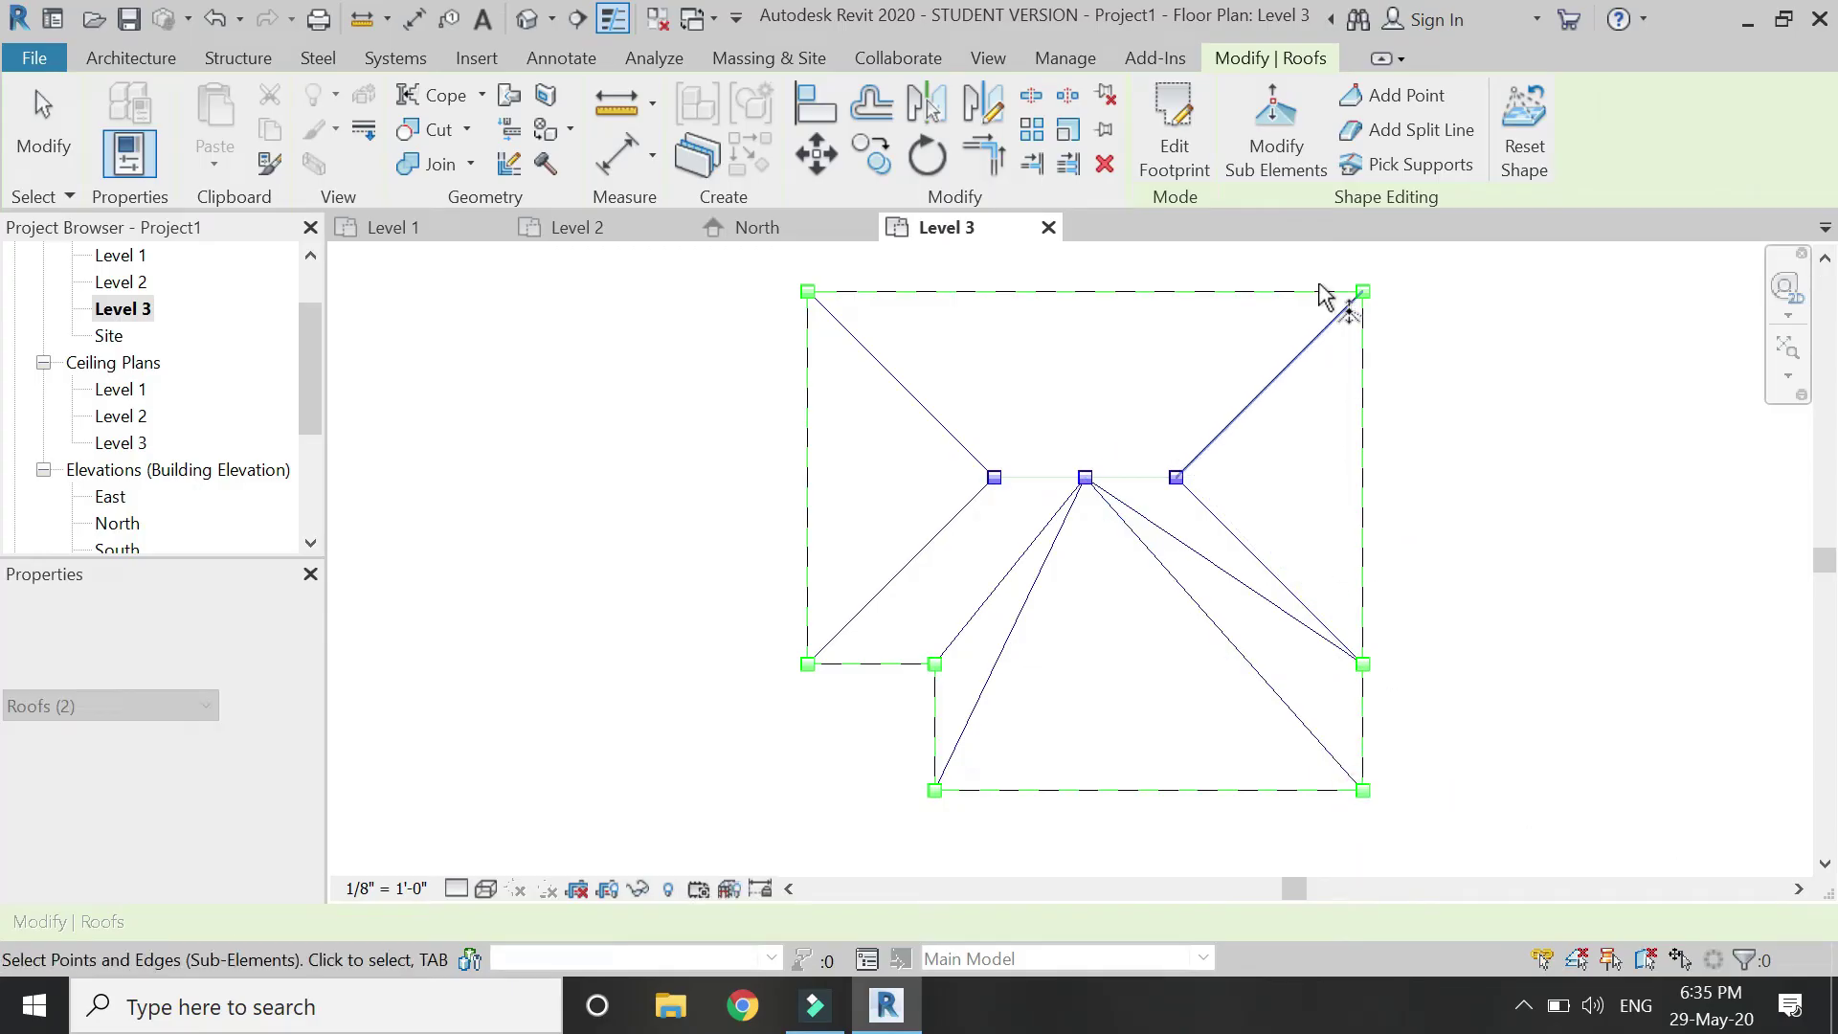
pyautogui.click(1407, 129)
pyautogui.click(991, 478)
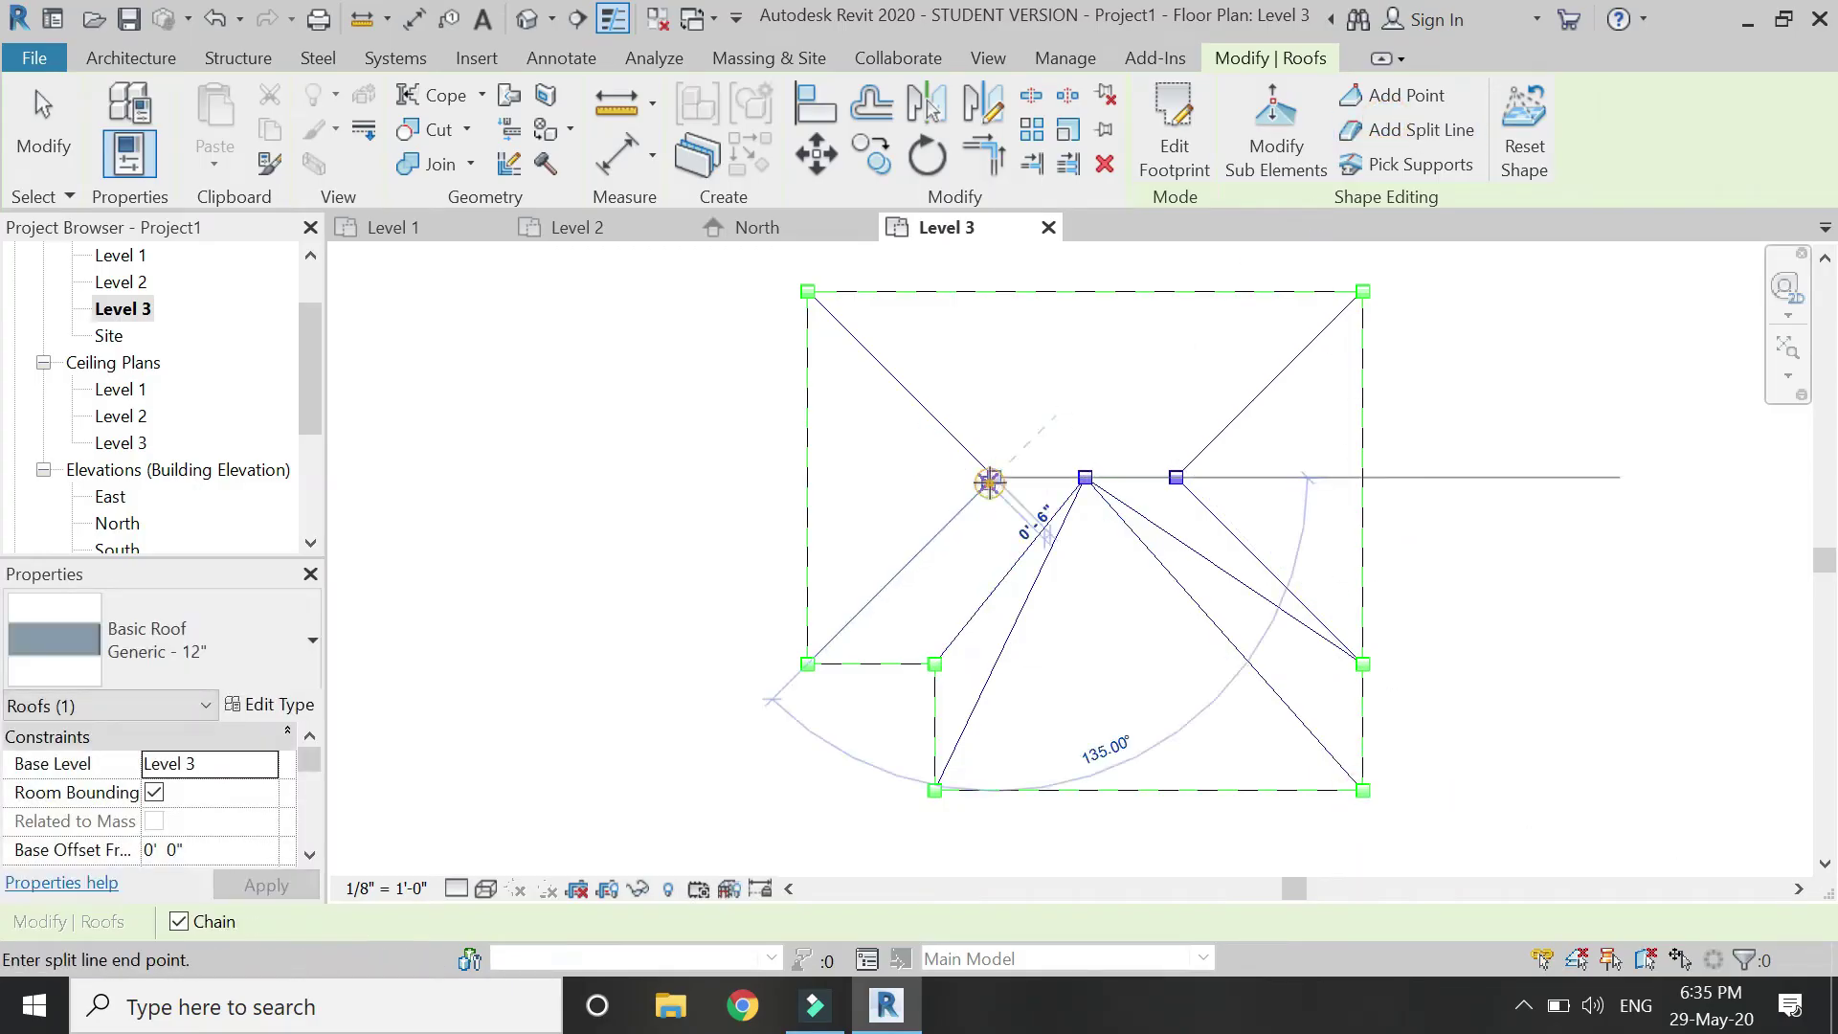
pyautogui.click(1175, 477)
pyautogui.press('Escape')
pyautogui.press('Escape')
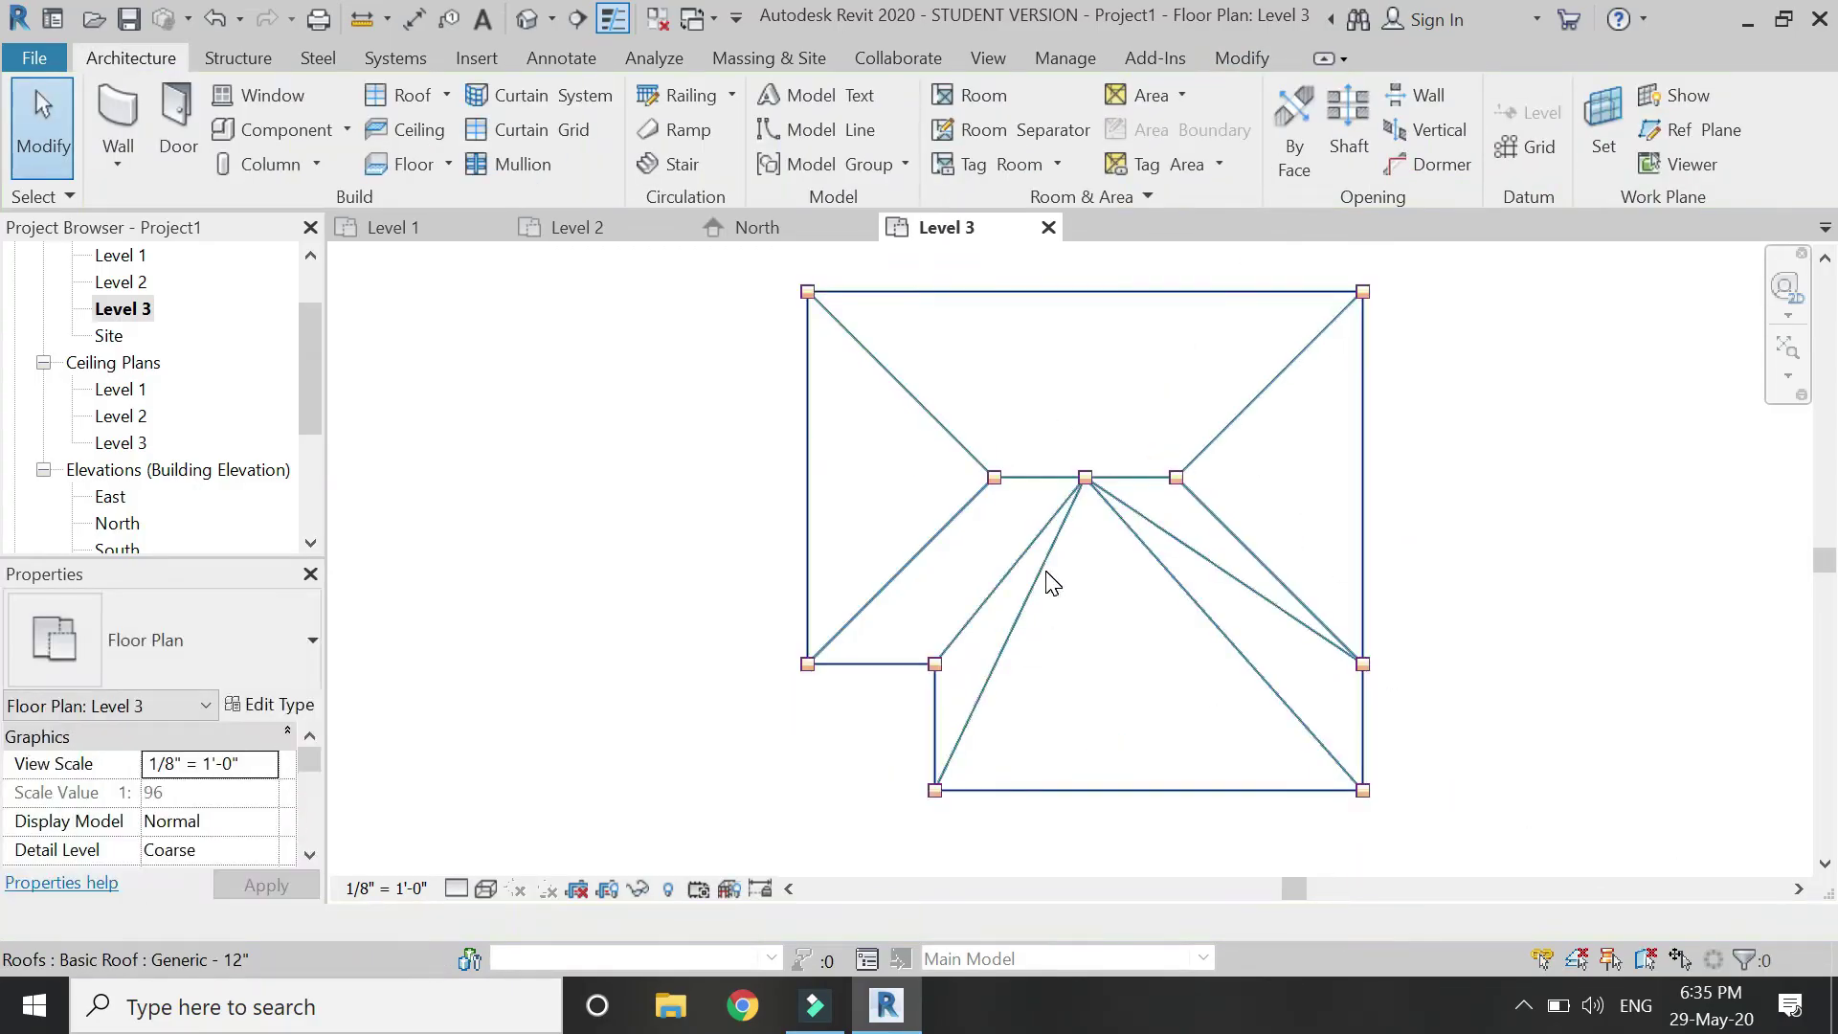
# Temporarily hide the roof, delete every guide line, restore the roof, and open Default 3D View
pyautogui.click(1052, 583)
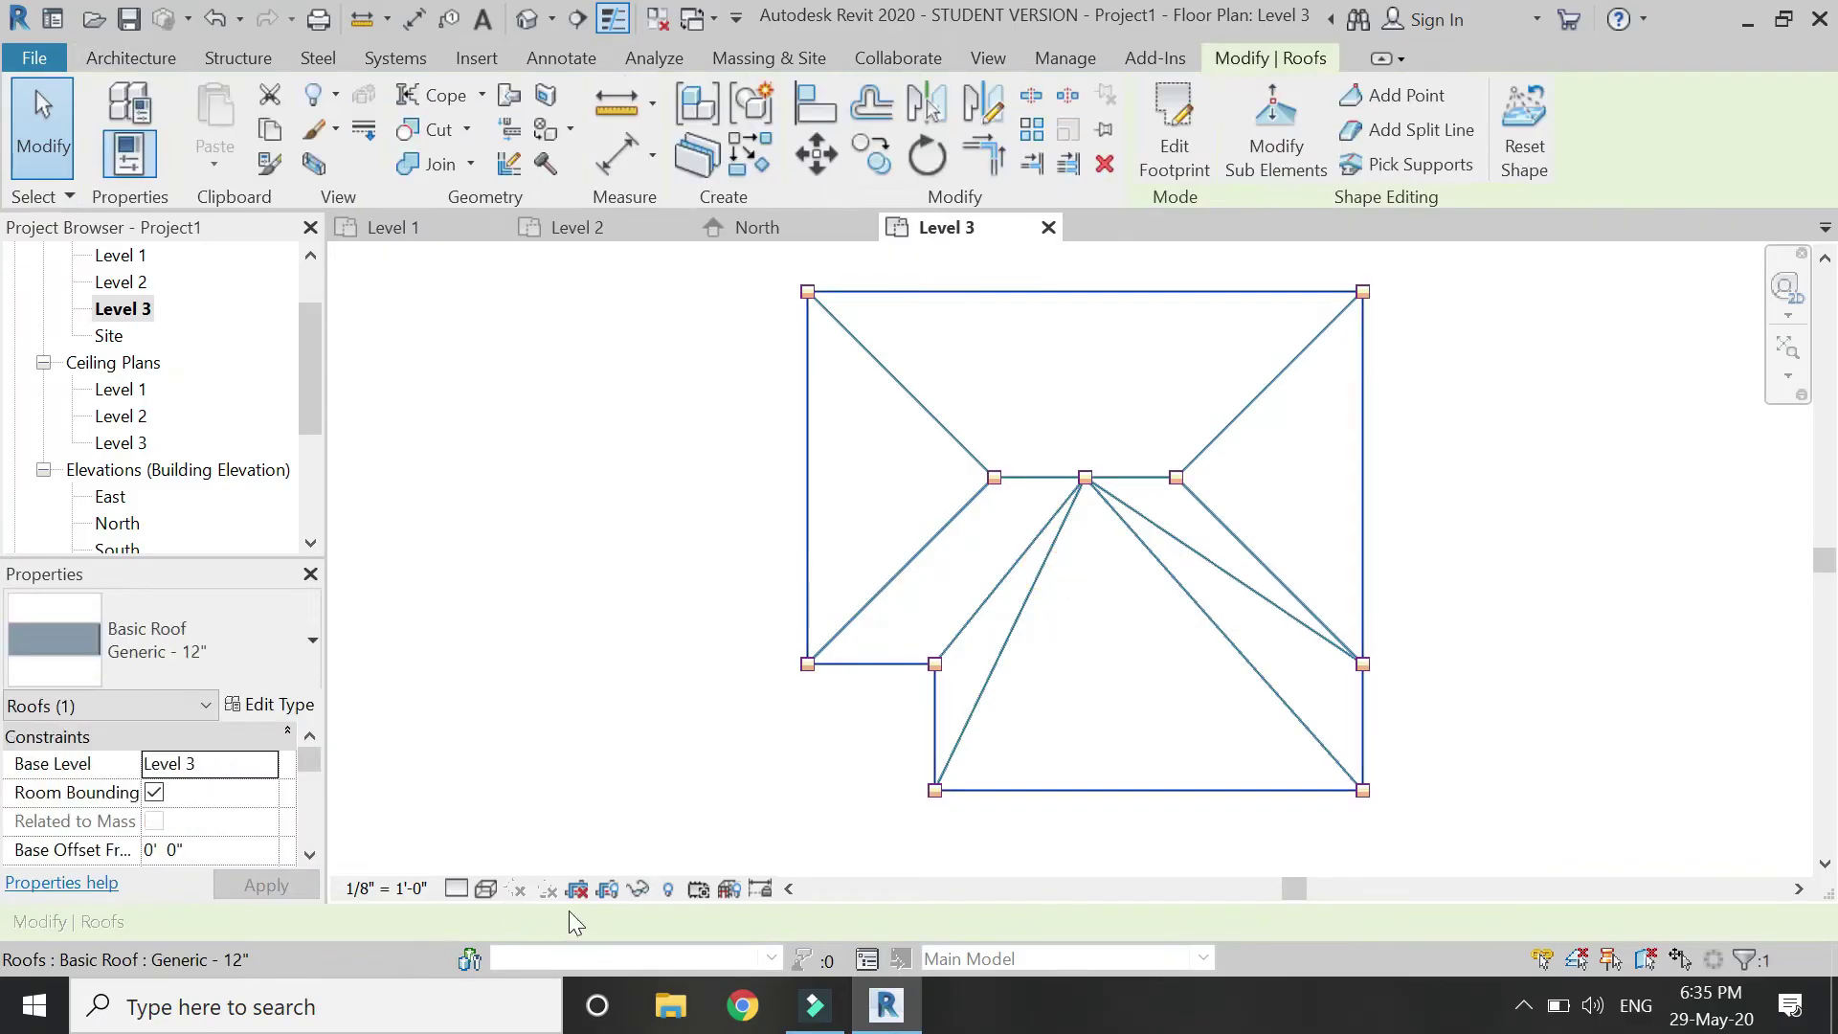
pyautogui.click(639, 890)
pyautogui.click(669, 811)
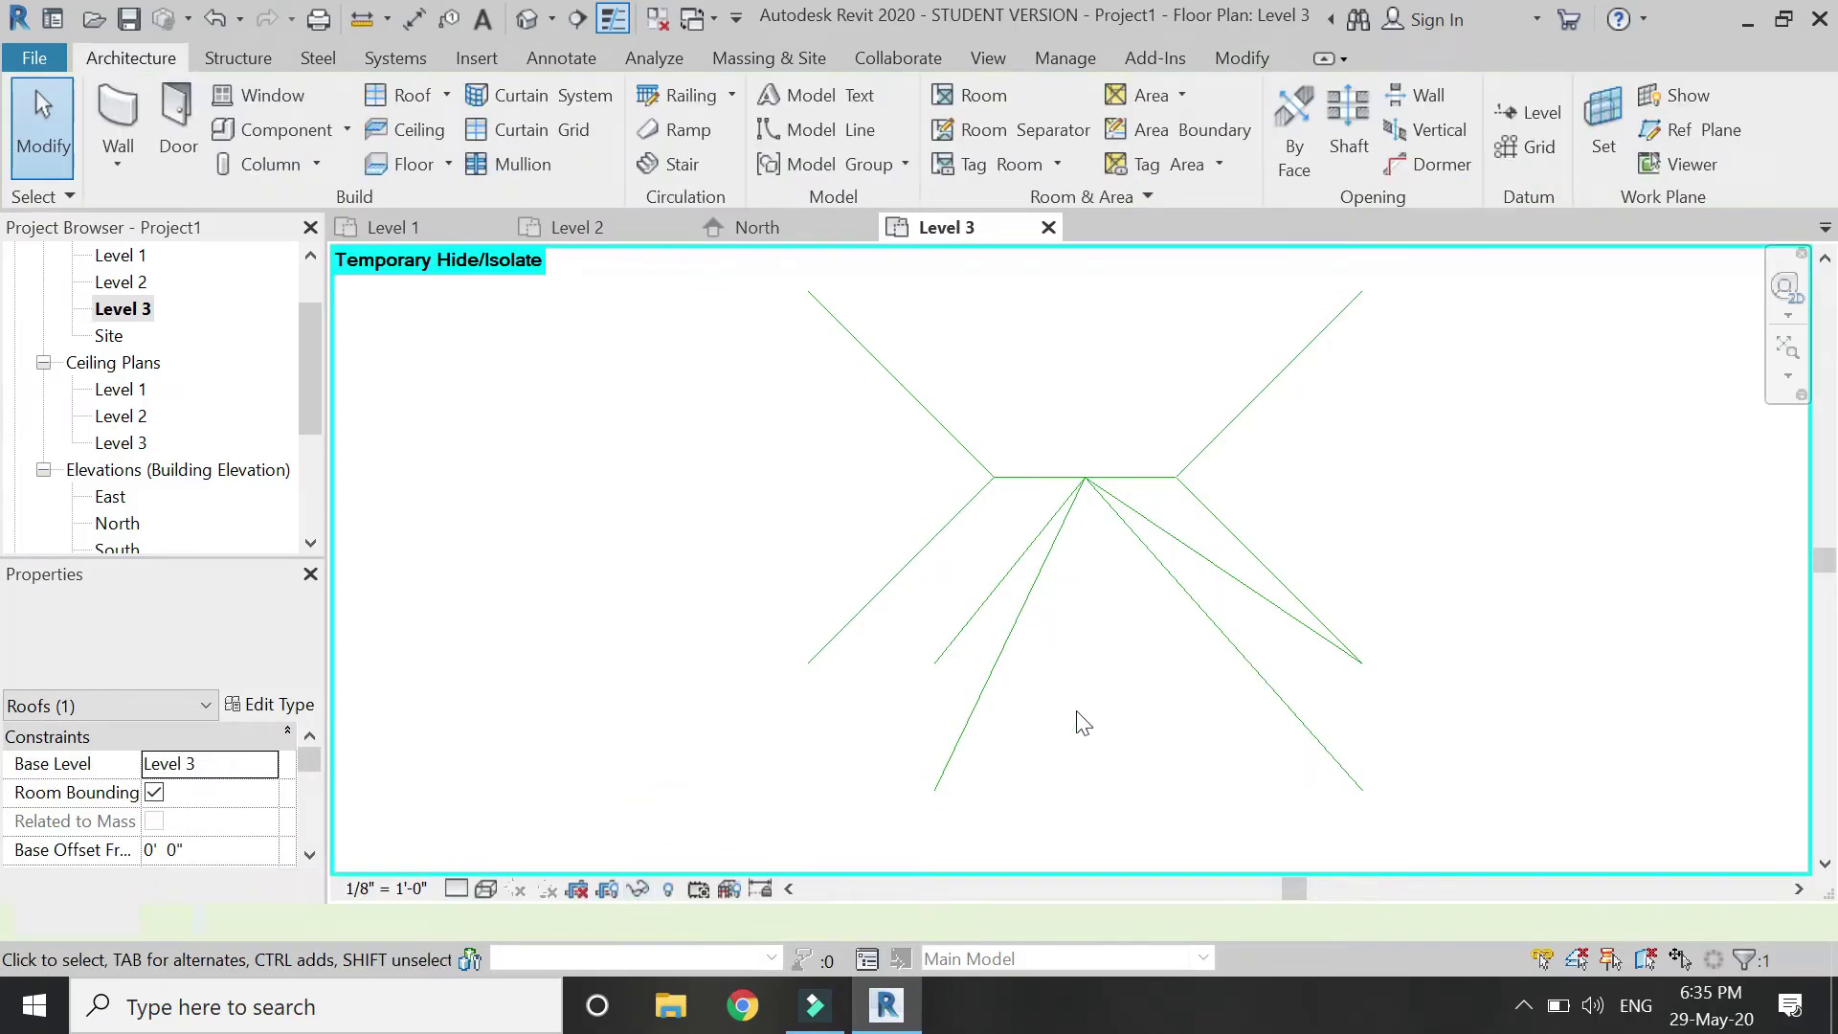
pyautogui.moveTo(1455, 345); pyautogui.dragTo(779, 705)
pyautogui.press('Delete')
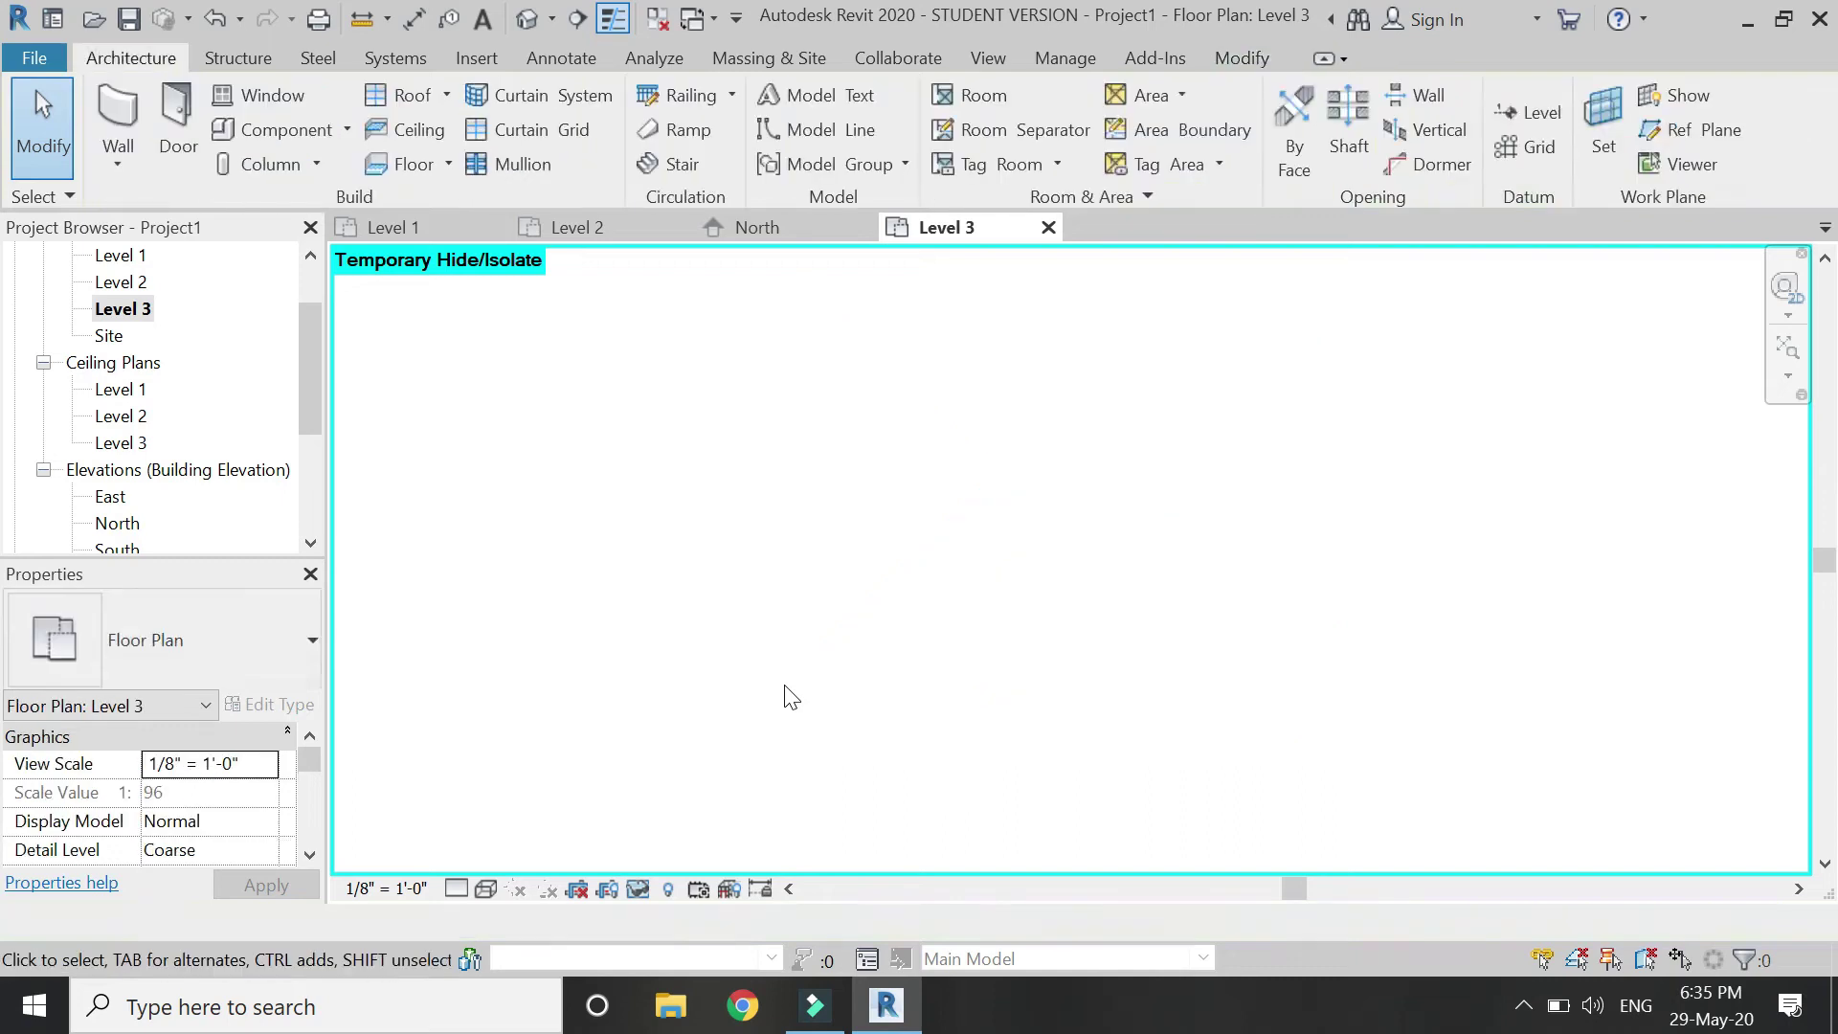
pyautogui.click(639, 891)
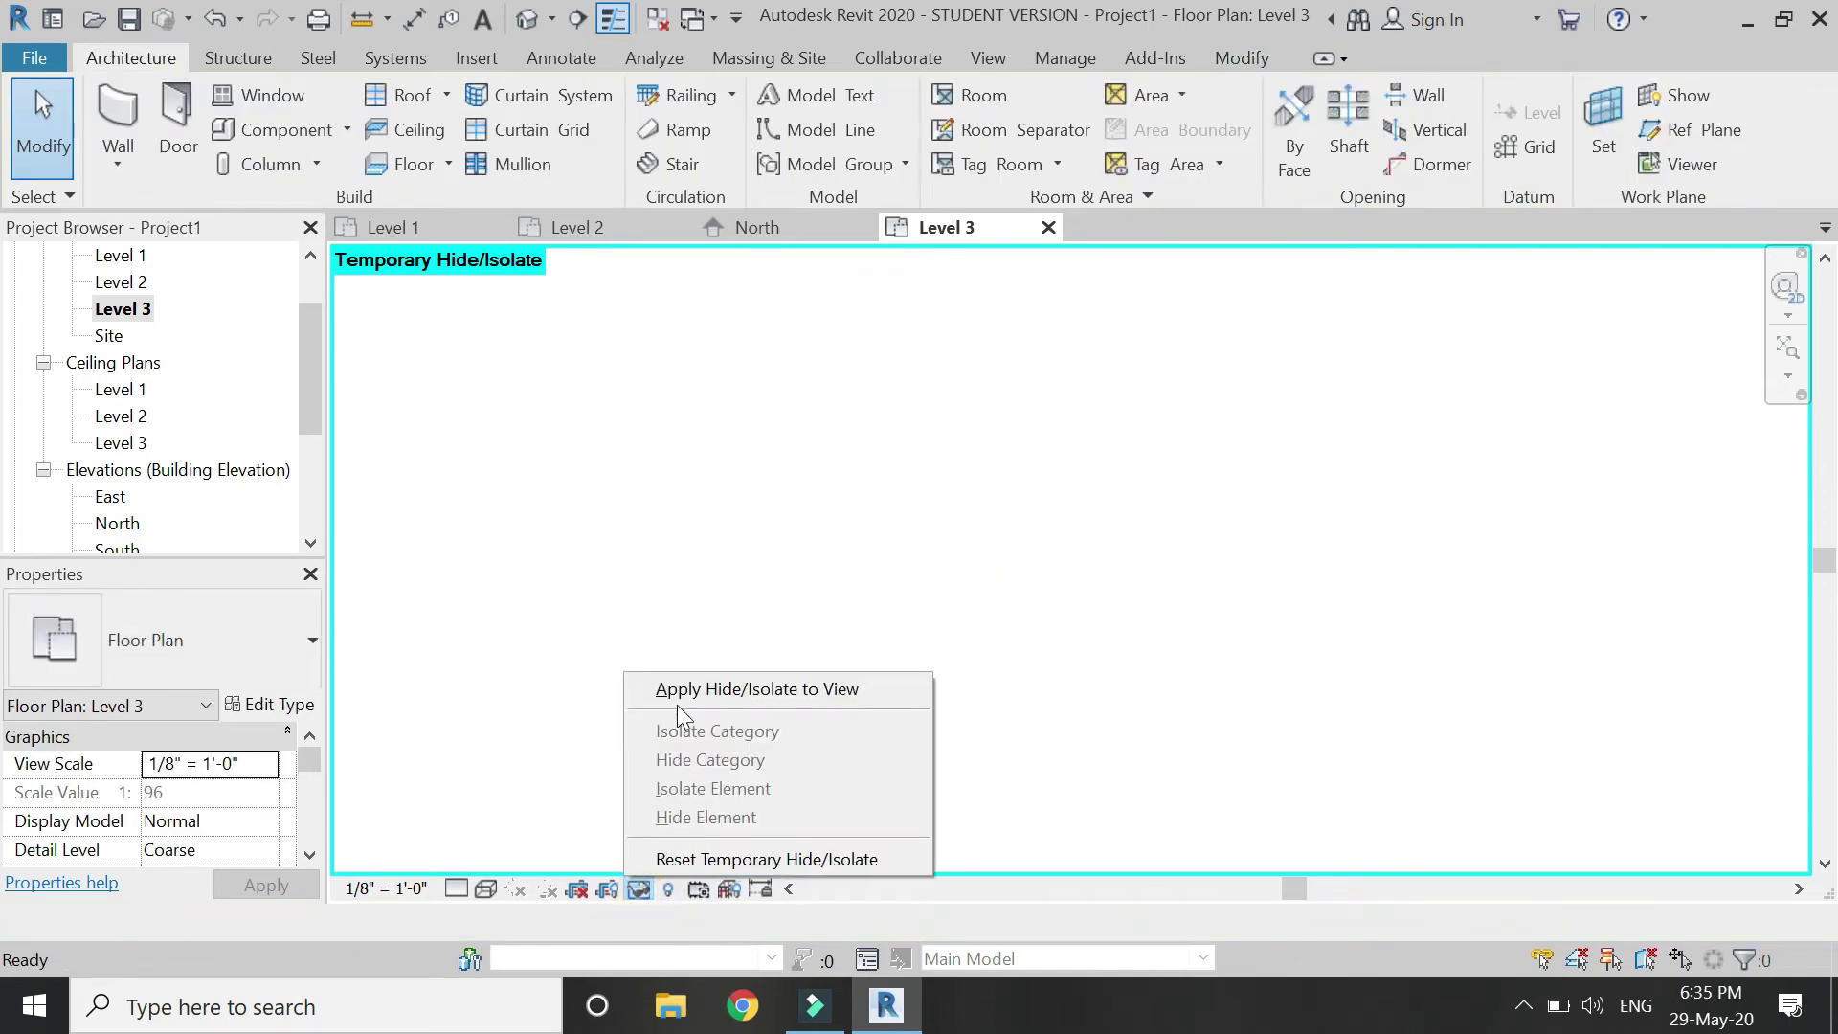
pyautogui.click(674, 857)
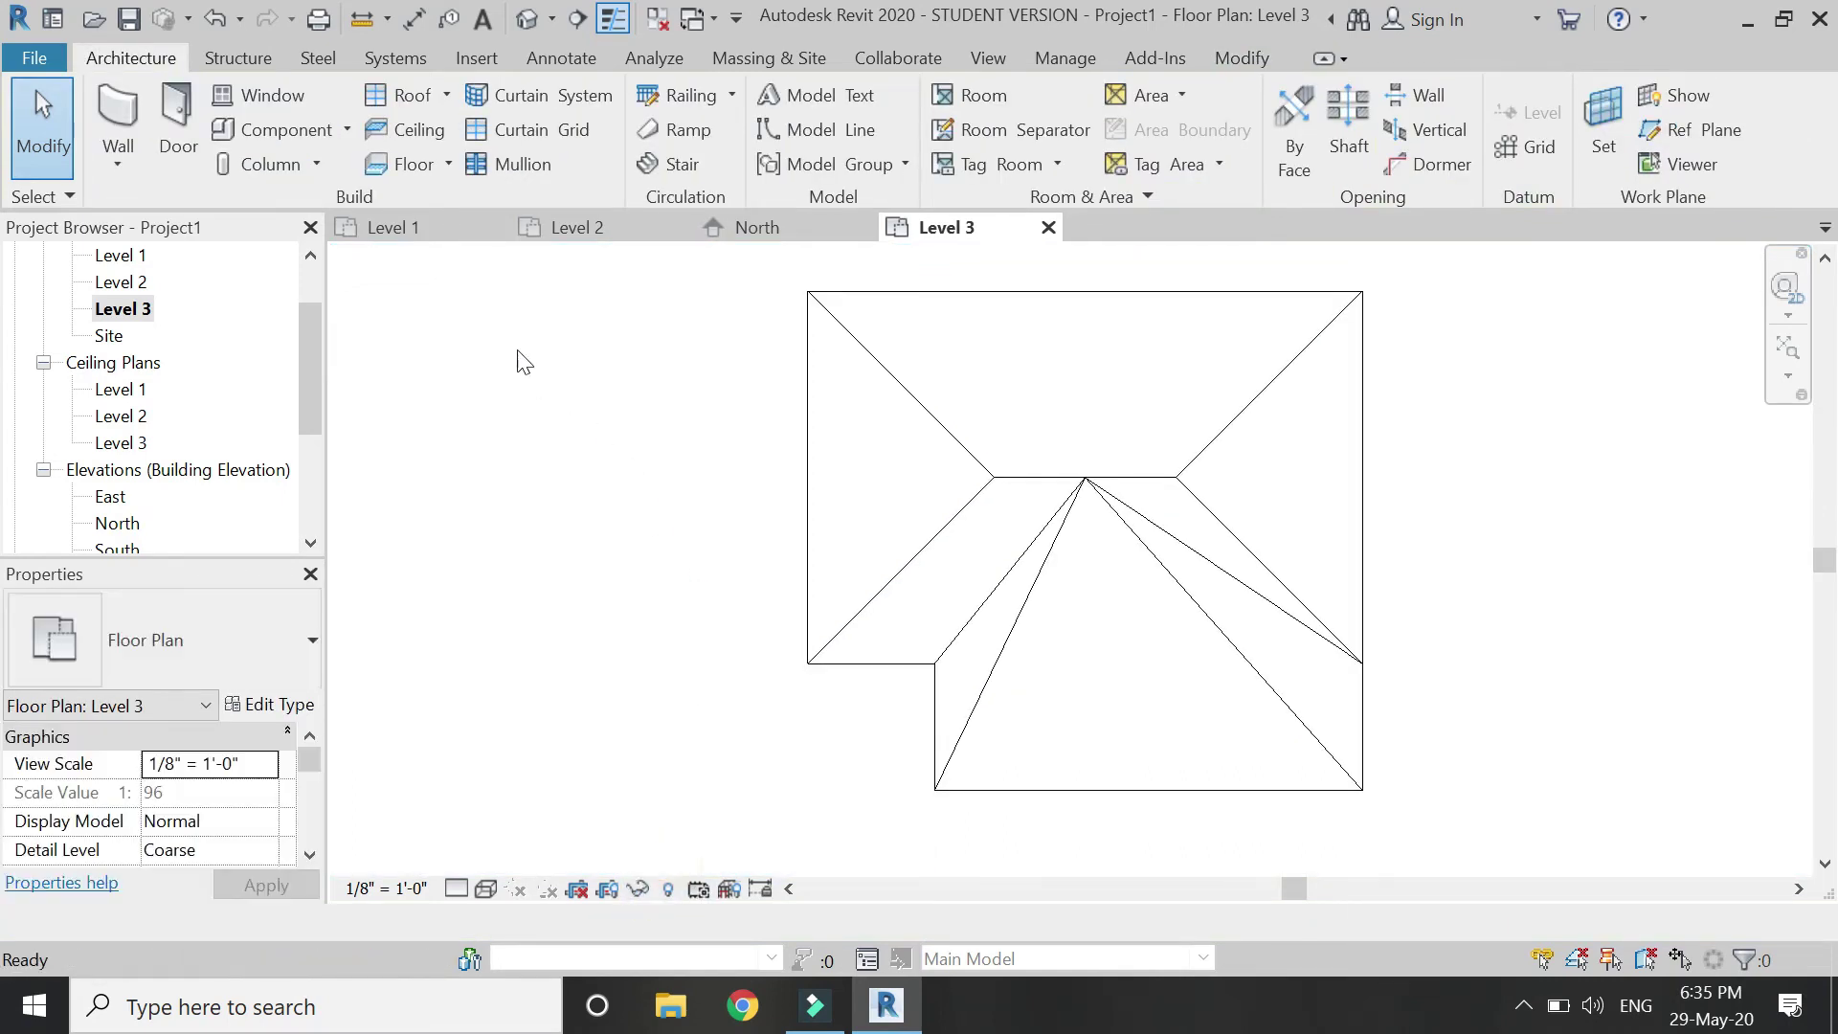
pyautogui.click(528, 21)
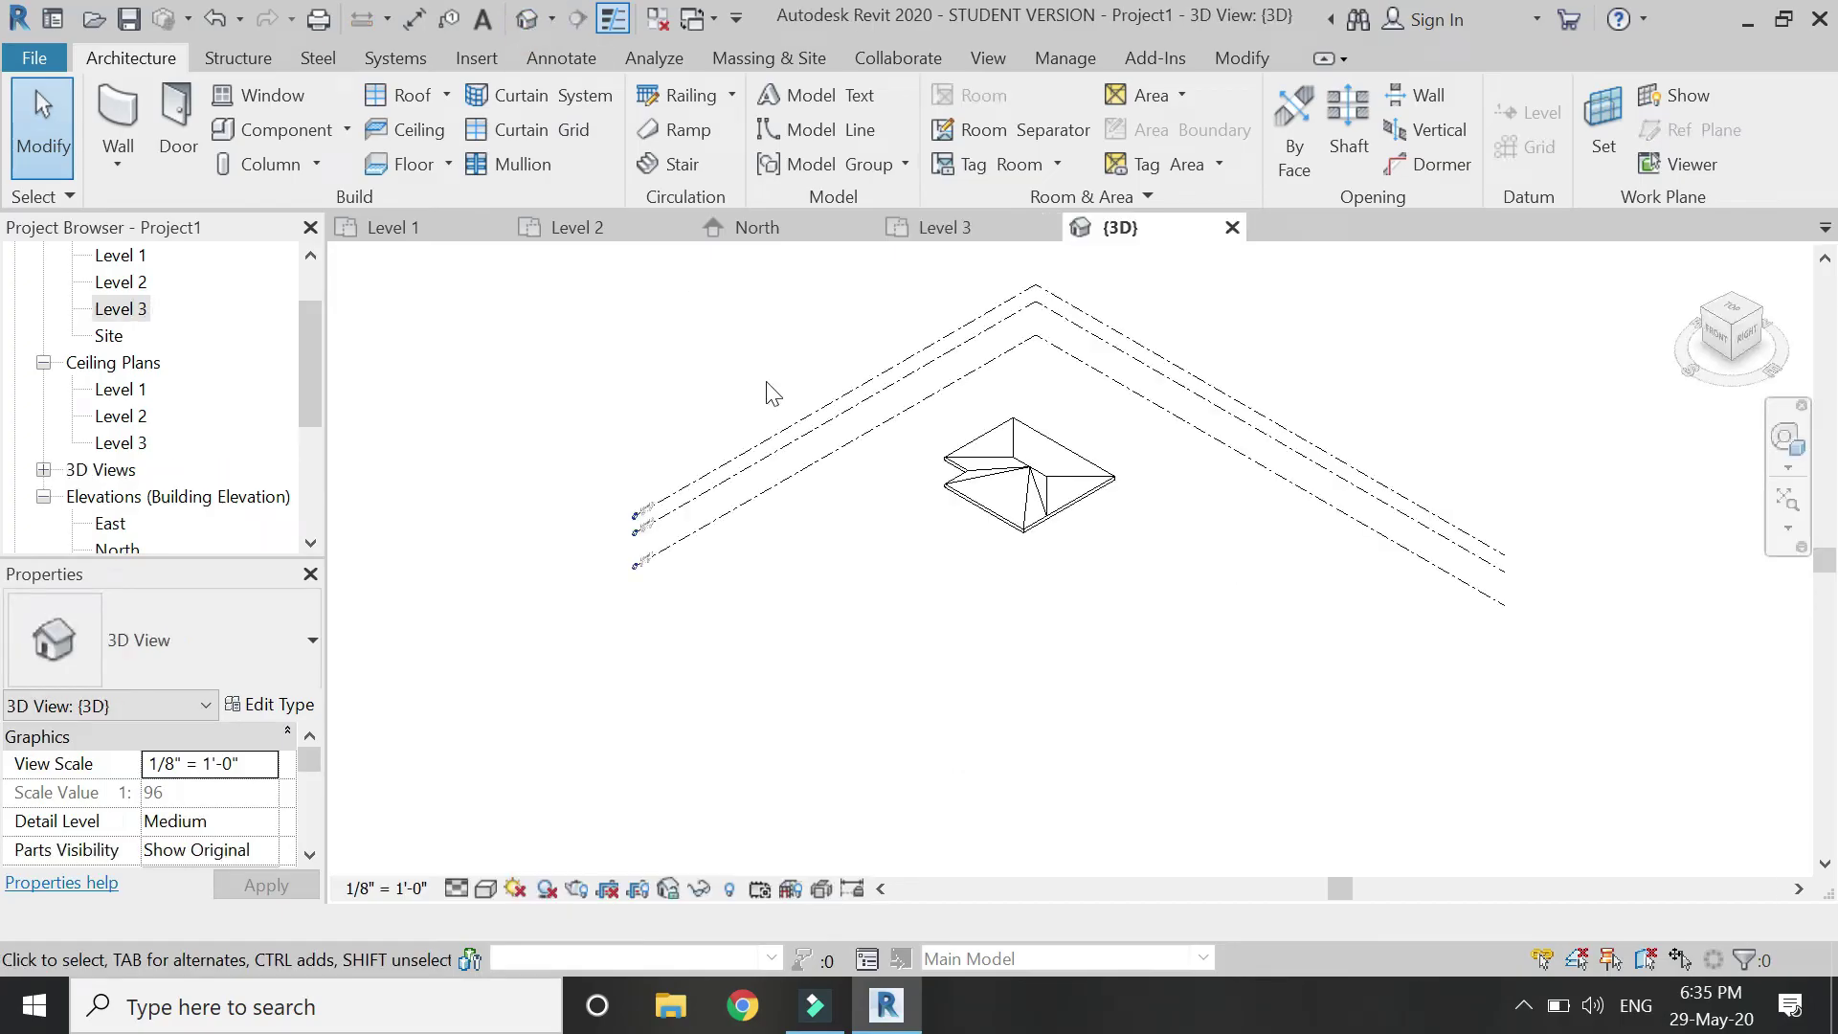
# Raise each inner ridge point of the roof to 8' using Modify Sub Elements
pyautogui.scroll(5, 957, 469)
pyautogui.scroll(-2, 1101, 388)
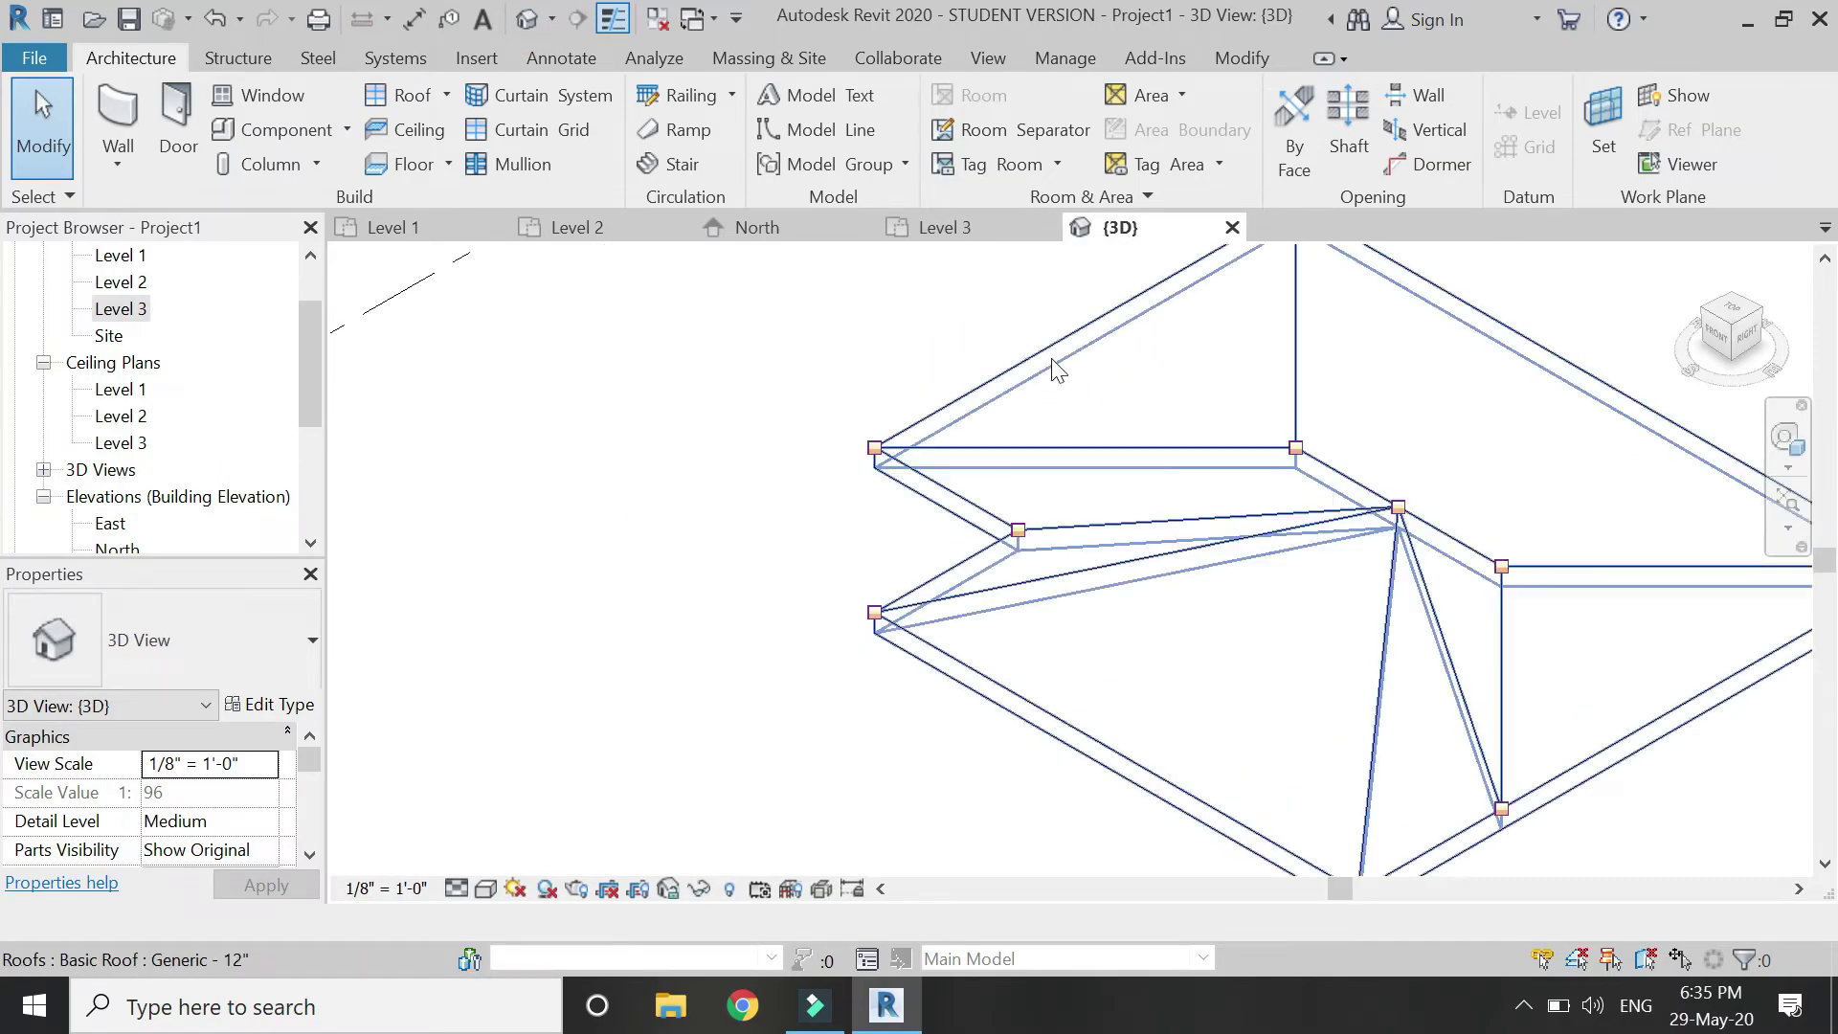
pyautogui.click(1054, 369)
pyautogui.scroll(-1, 965, 490)
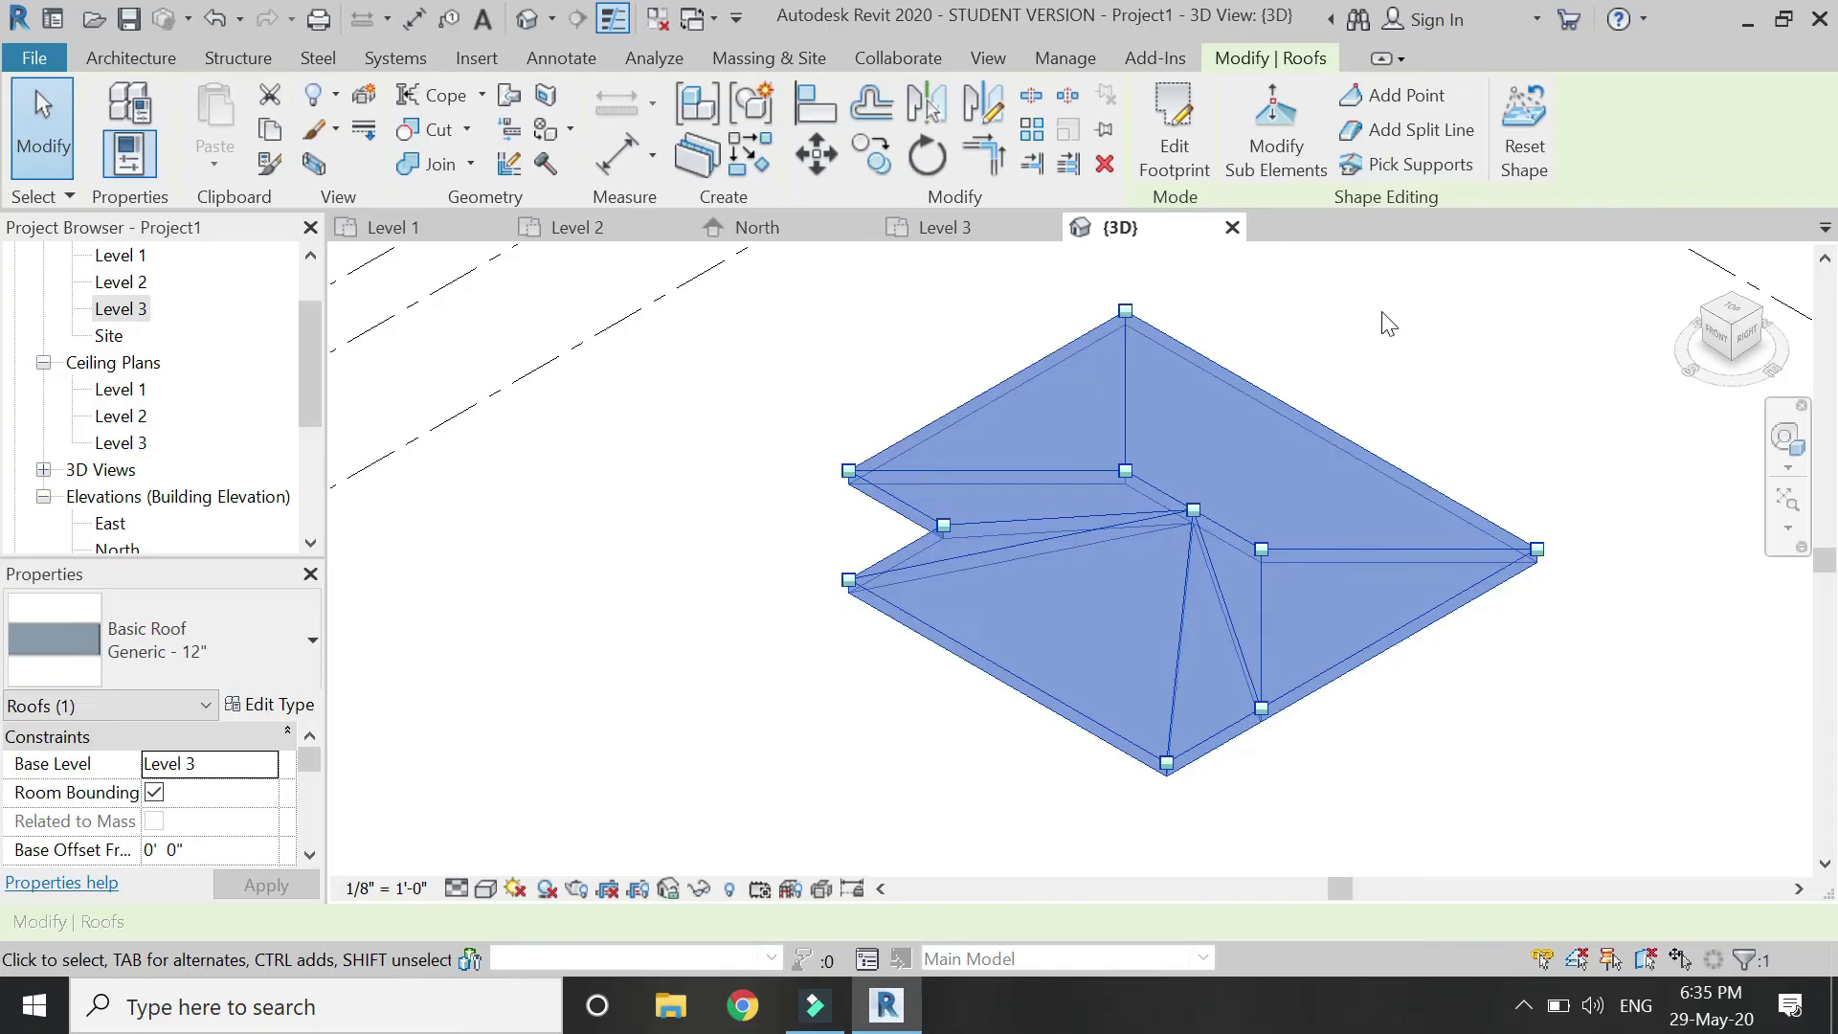
pyautogui.click(1288, 155)
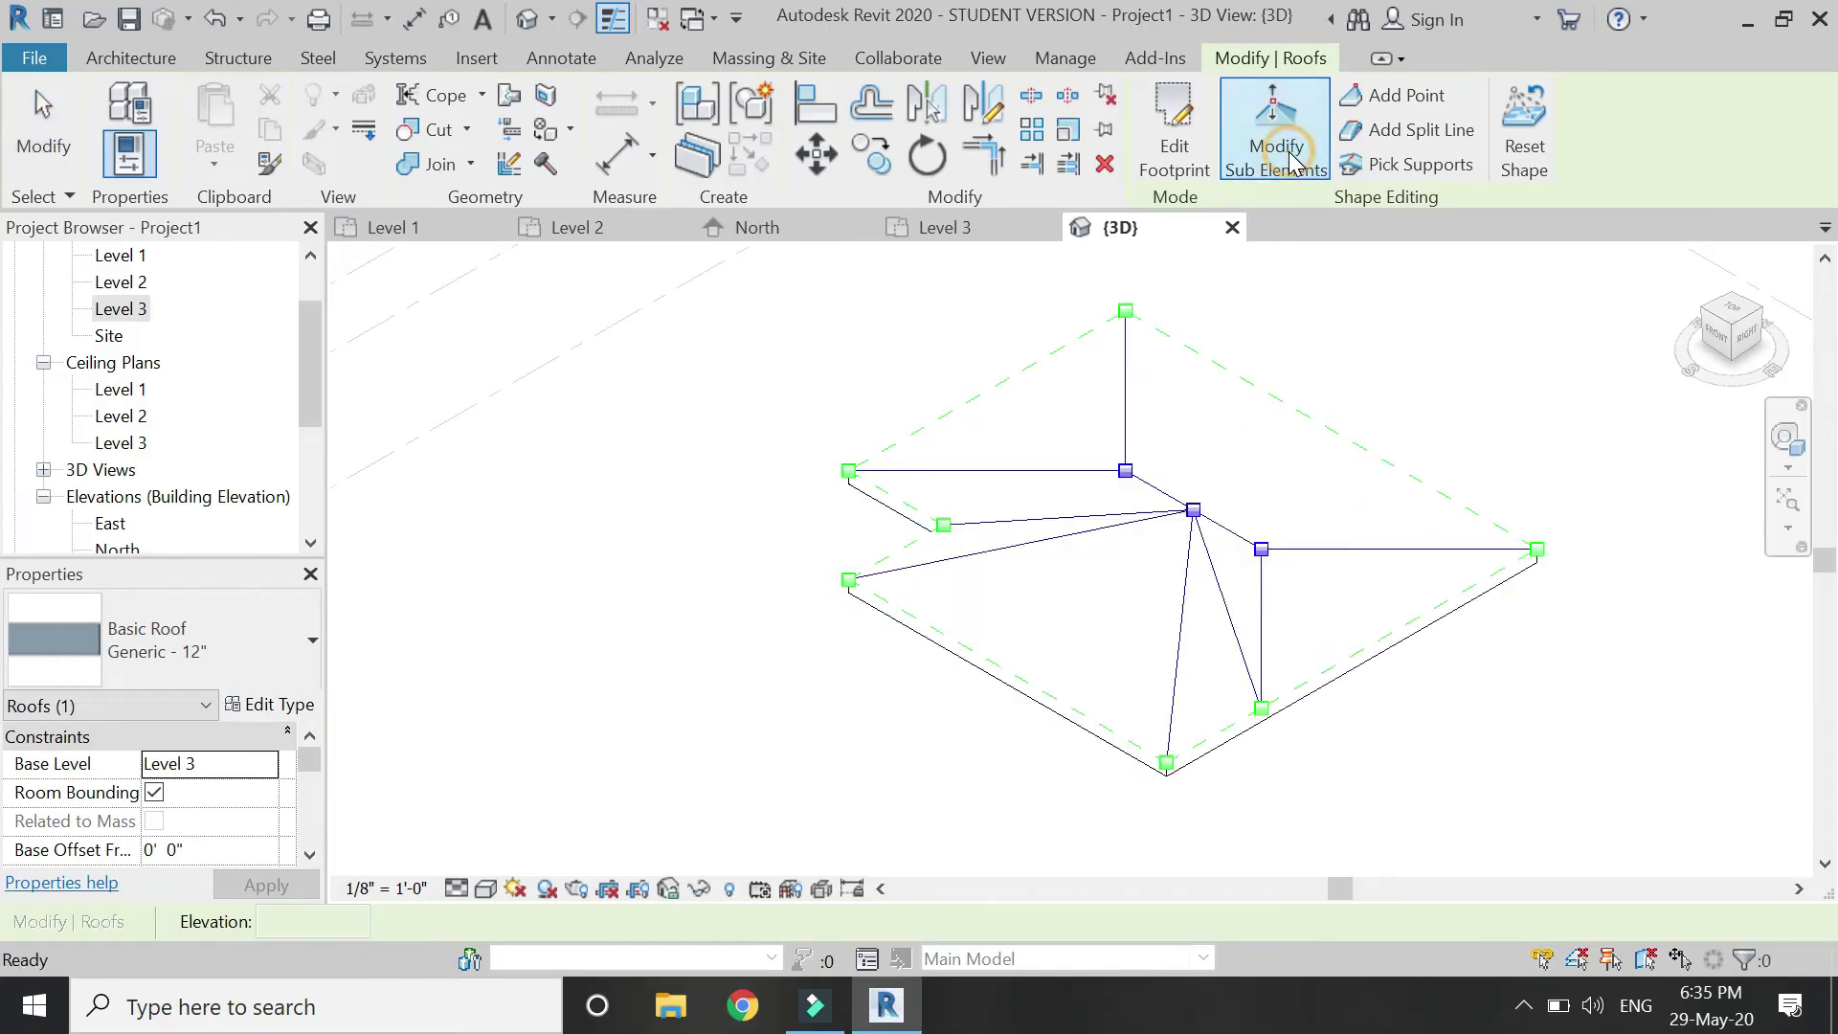
pyautogui.click(1127, 473)
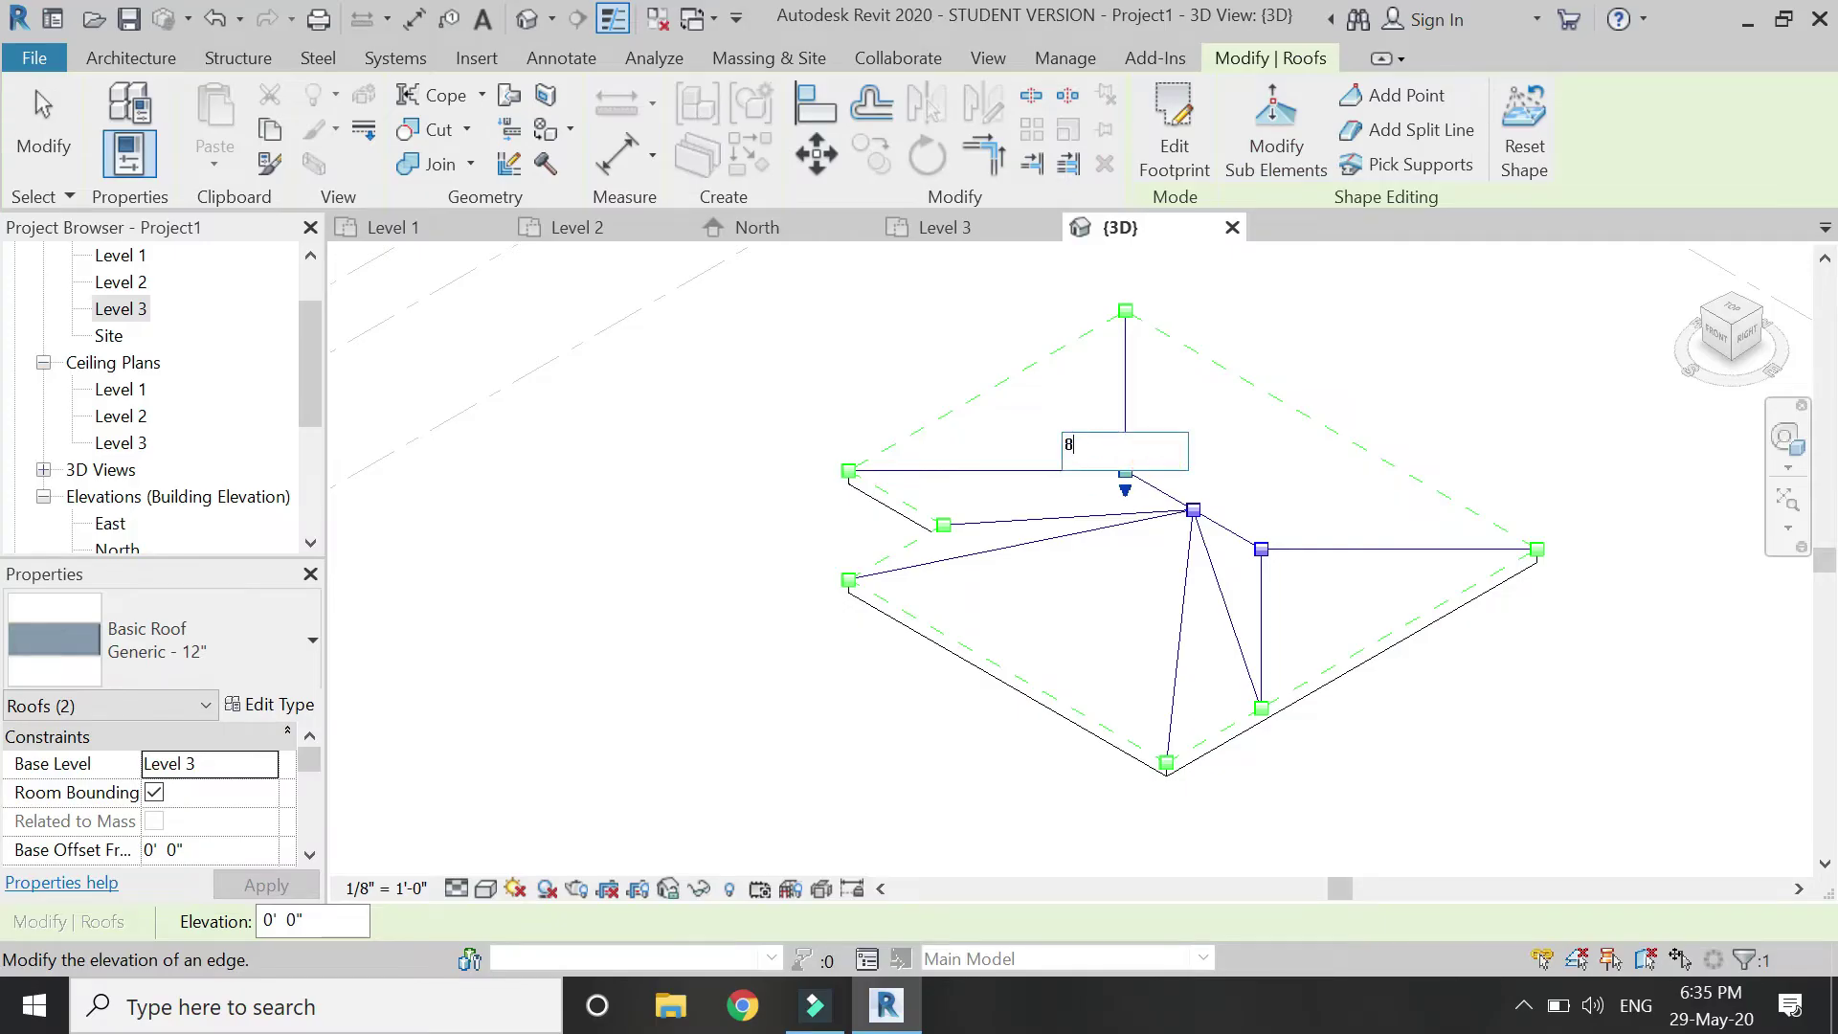
pyautogui.write('8')
pyautogui.press('Return')
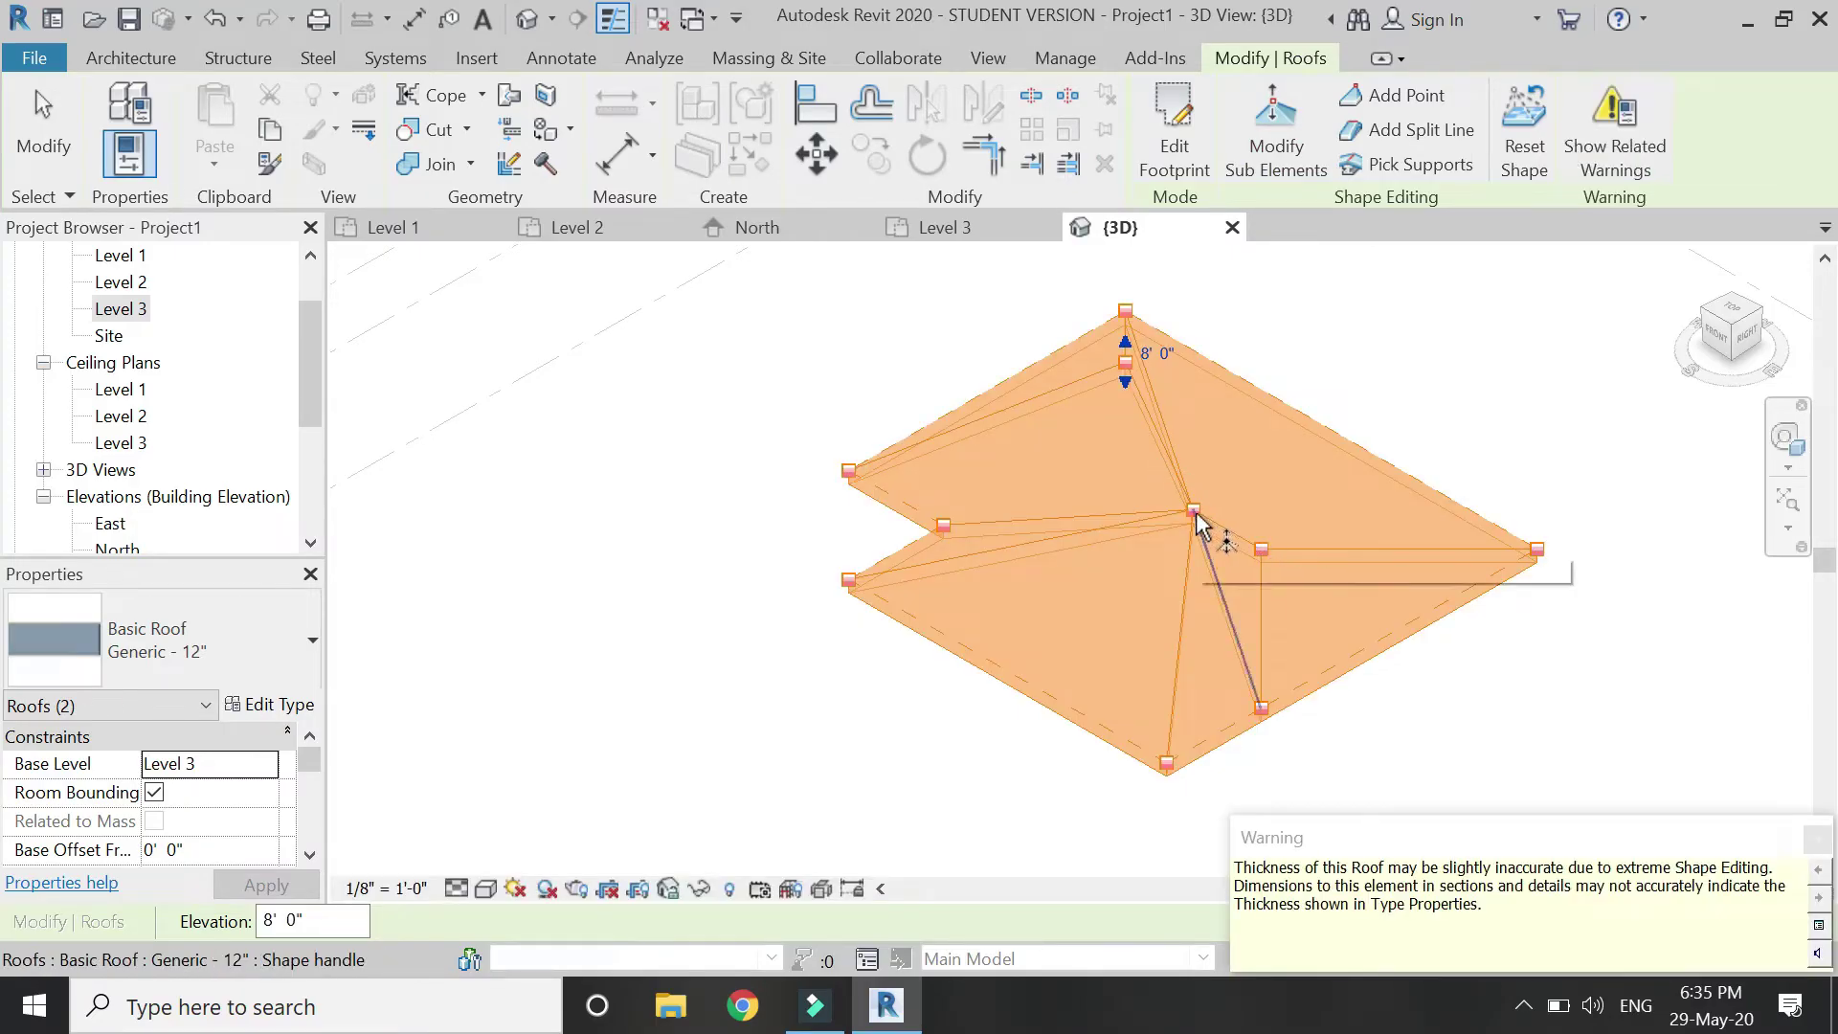
pyautogui.click(1194, 512)
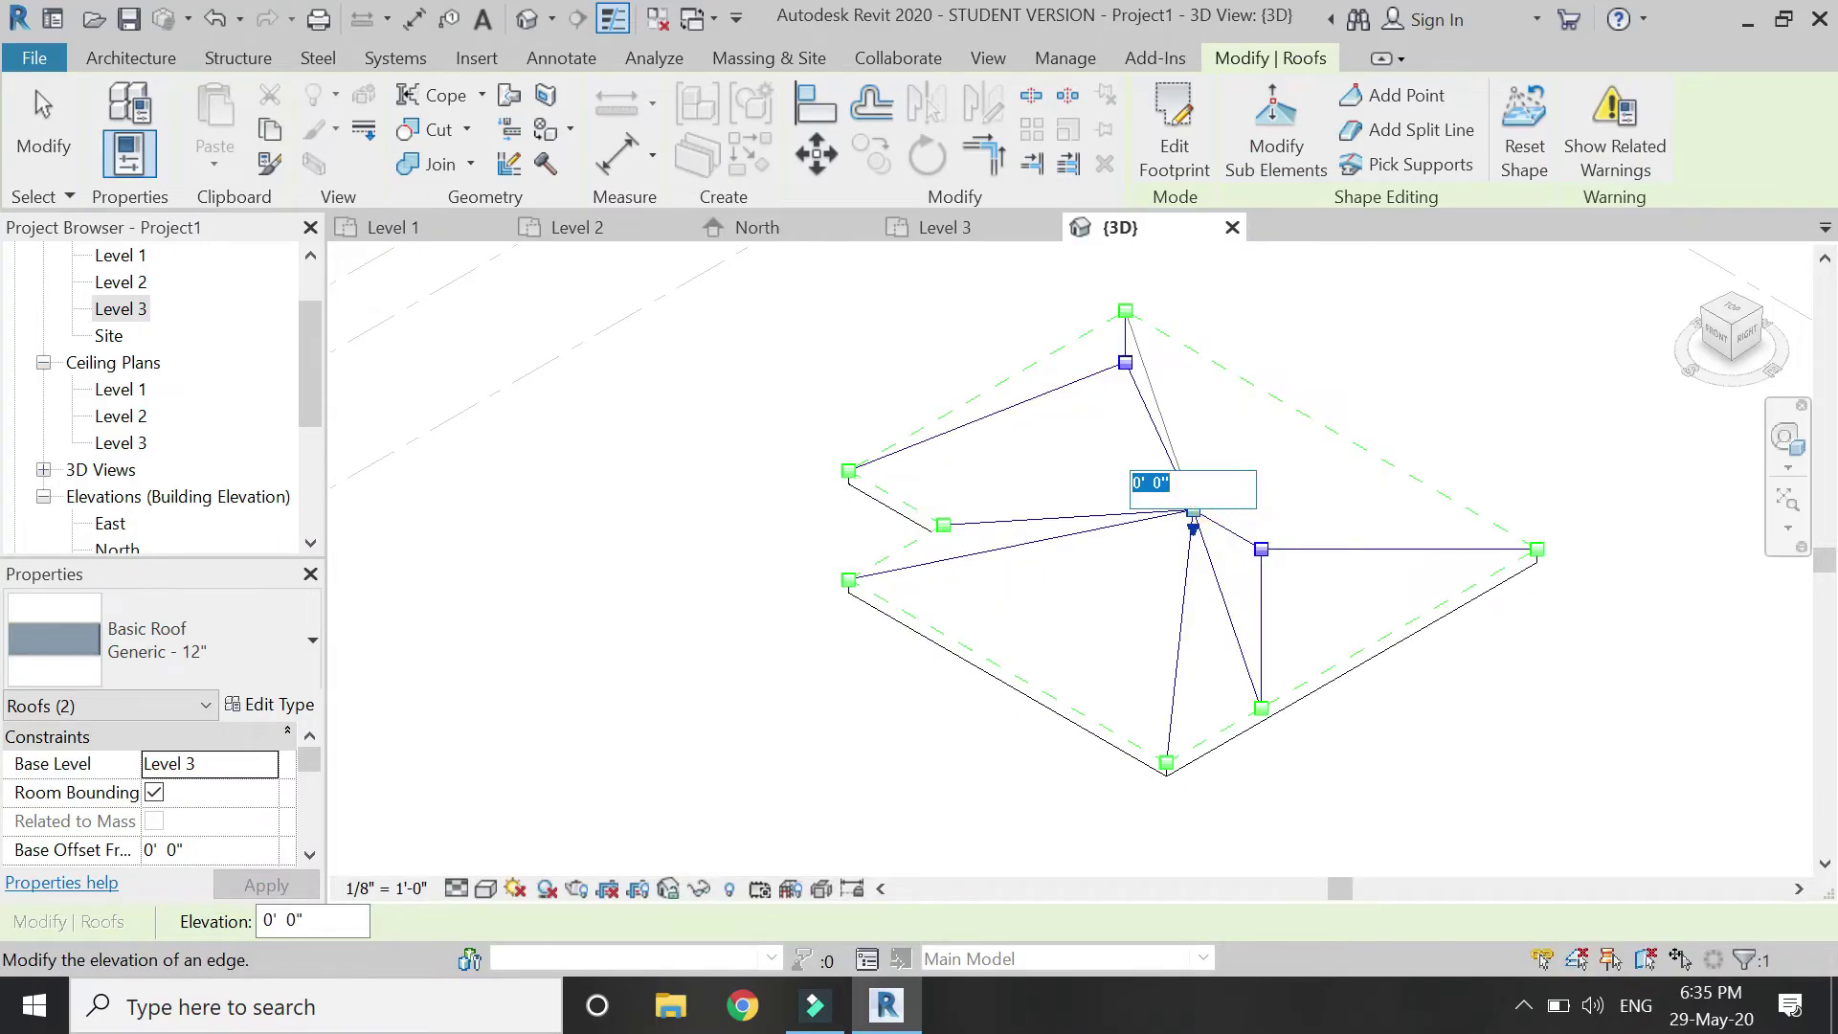
pyautogui.press('Return')
pyautogui.click(1262, 551)
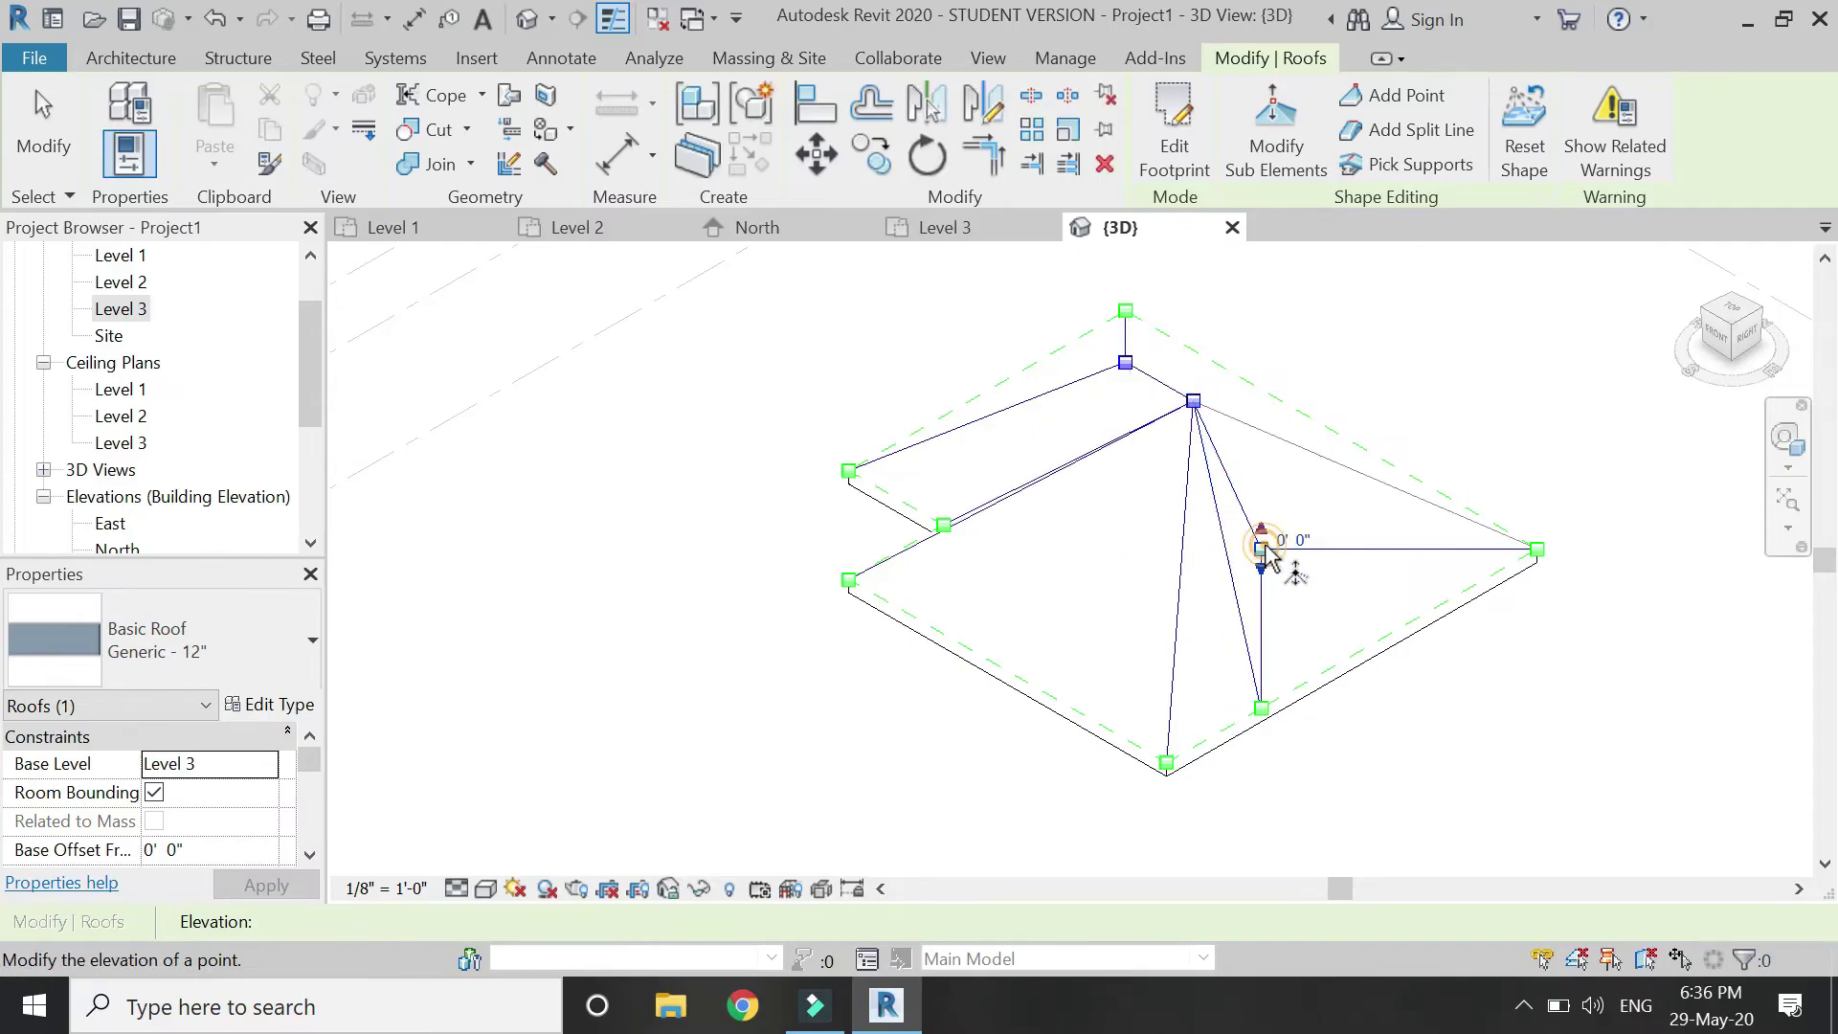
pyautogui.click(1290, 539)
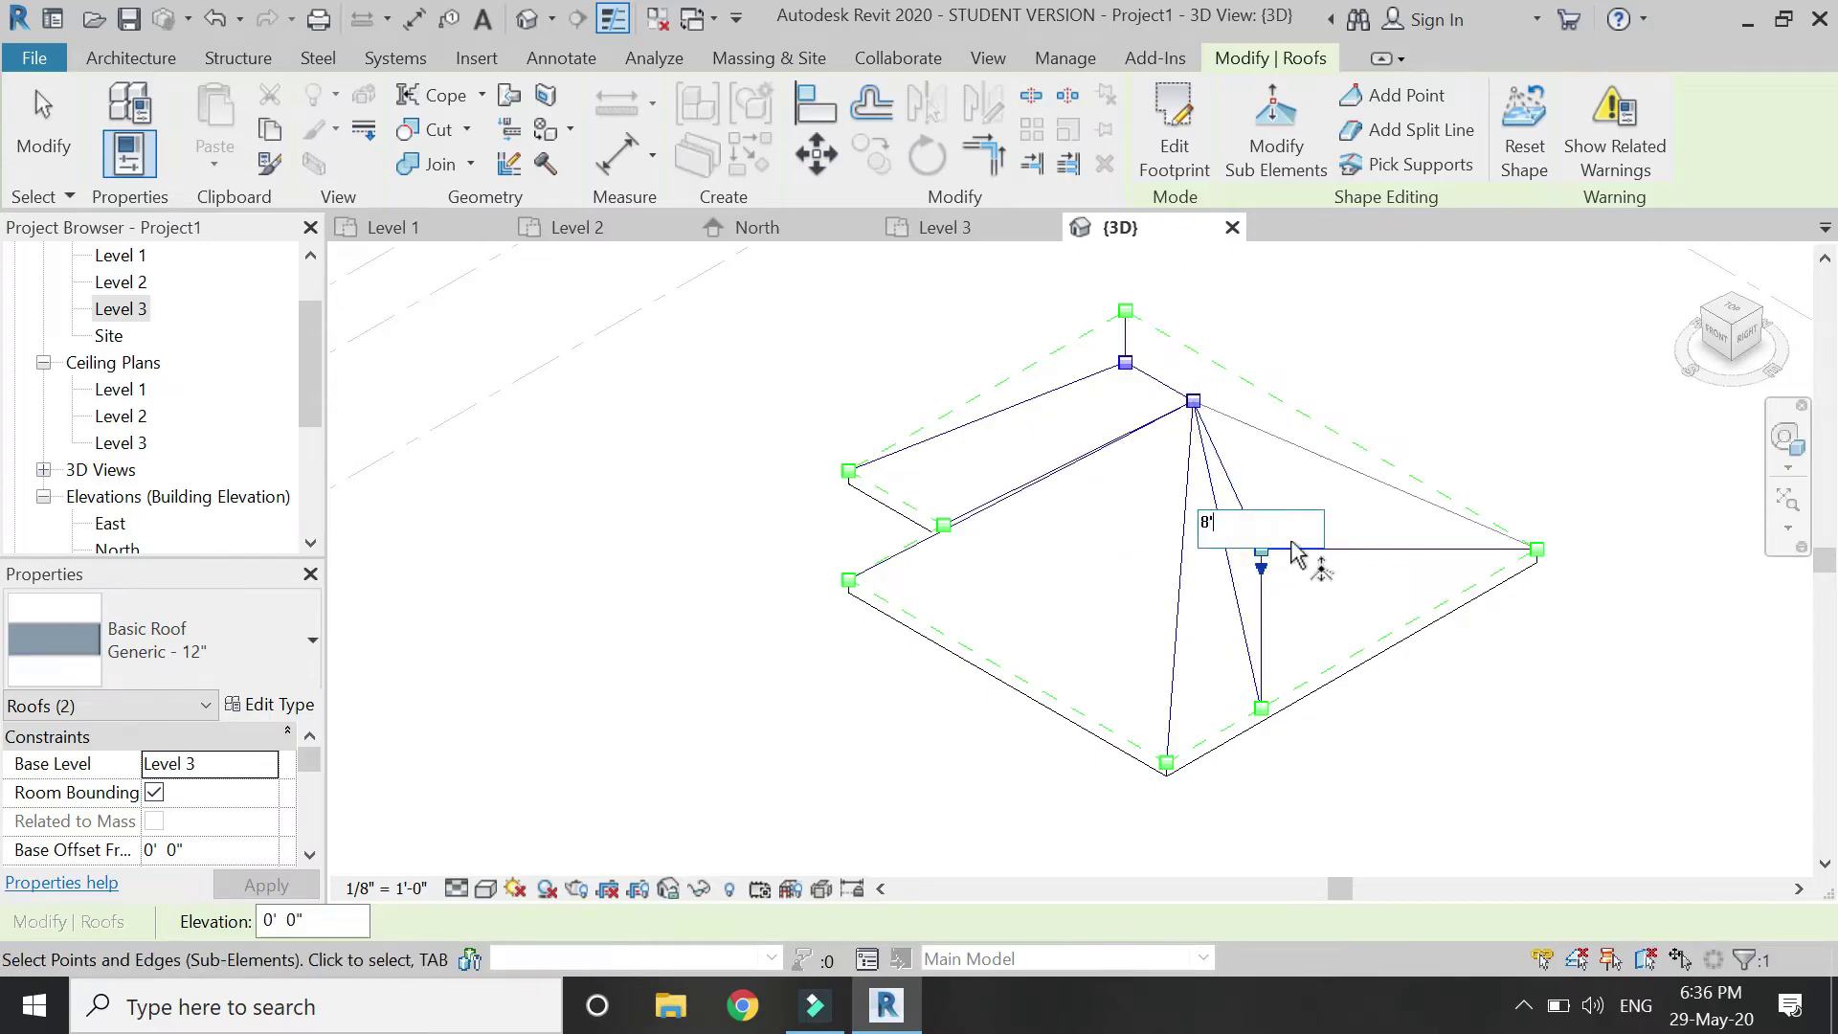
# Close shape editing and orbit the 3D view around a pivot centred on the sloped roof
pyautogui.press('Escape')
pyautogui.press('Escape')
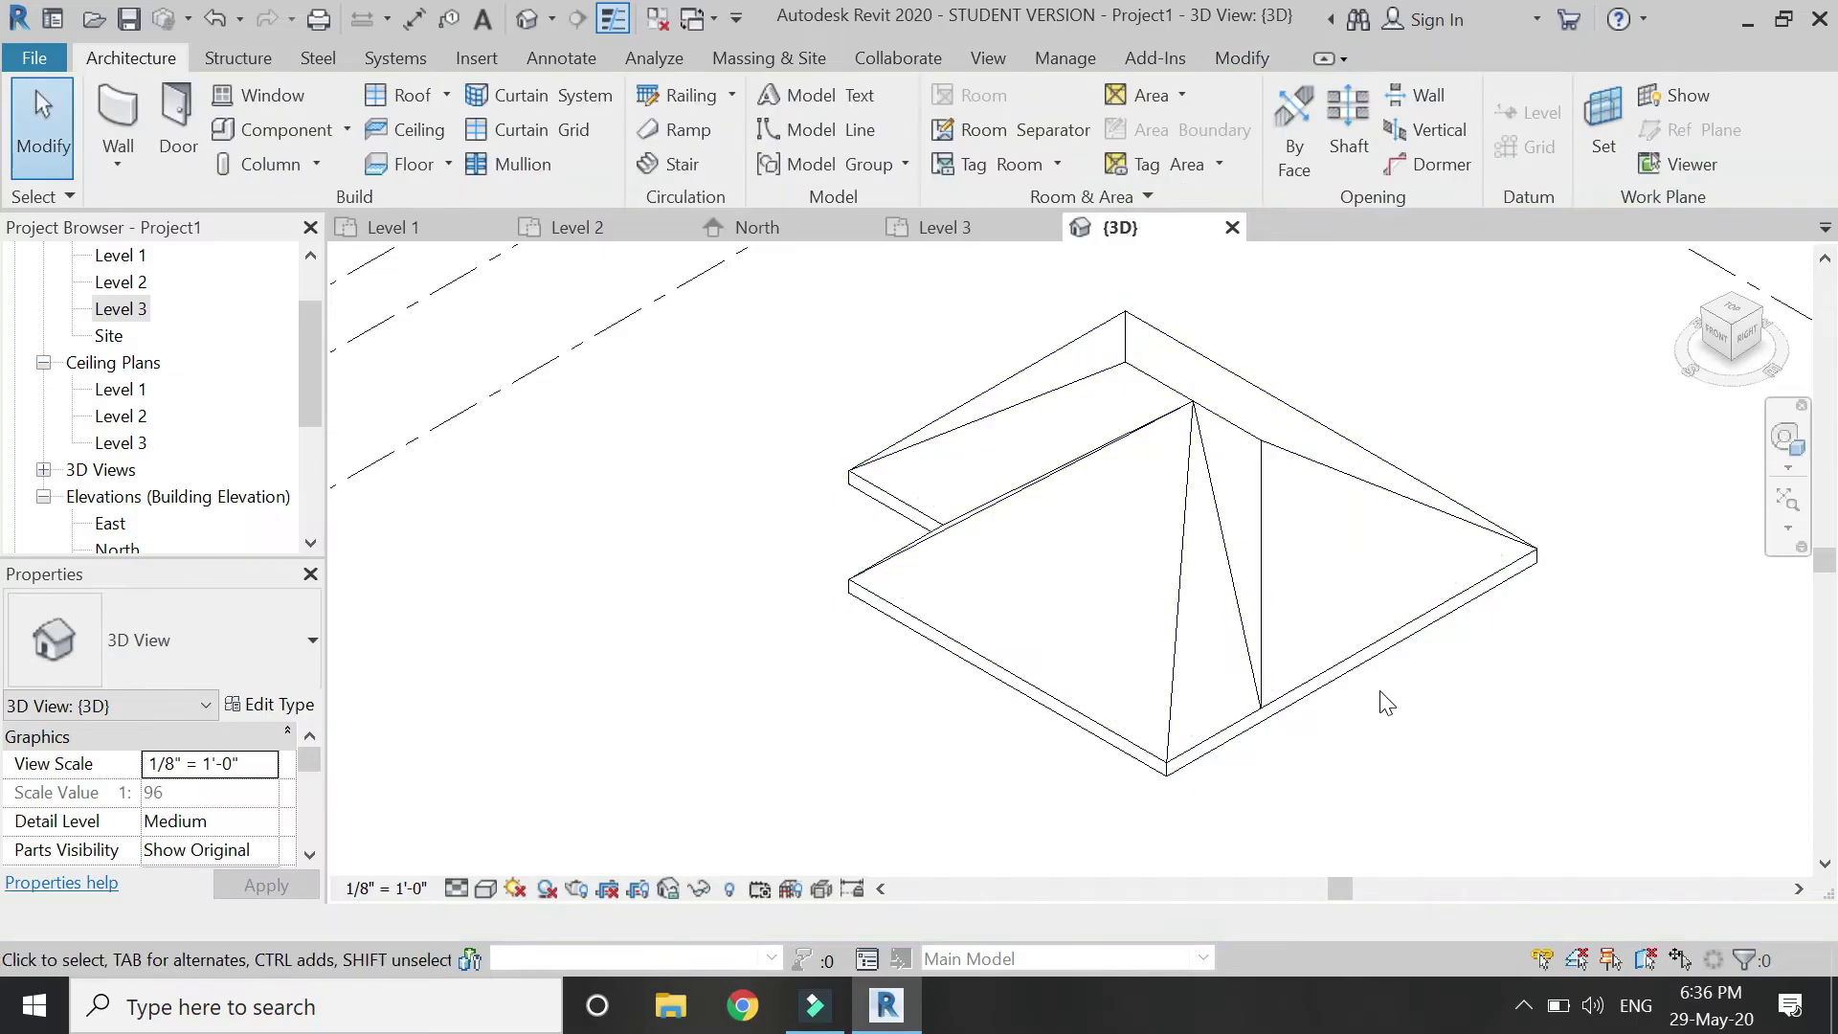
pyautogui.click(1784, 440)
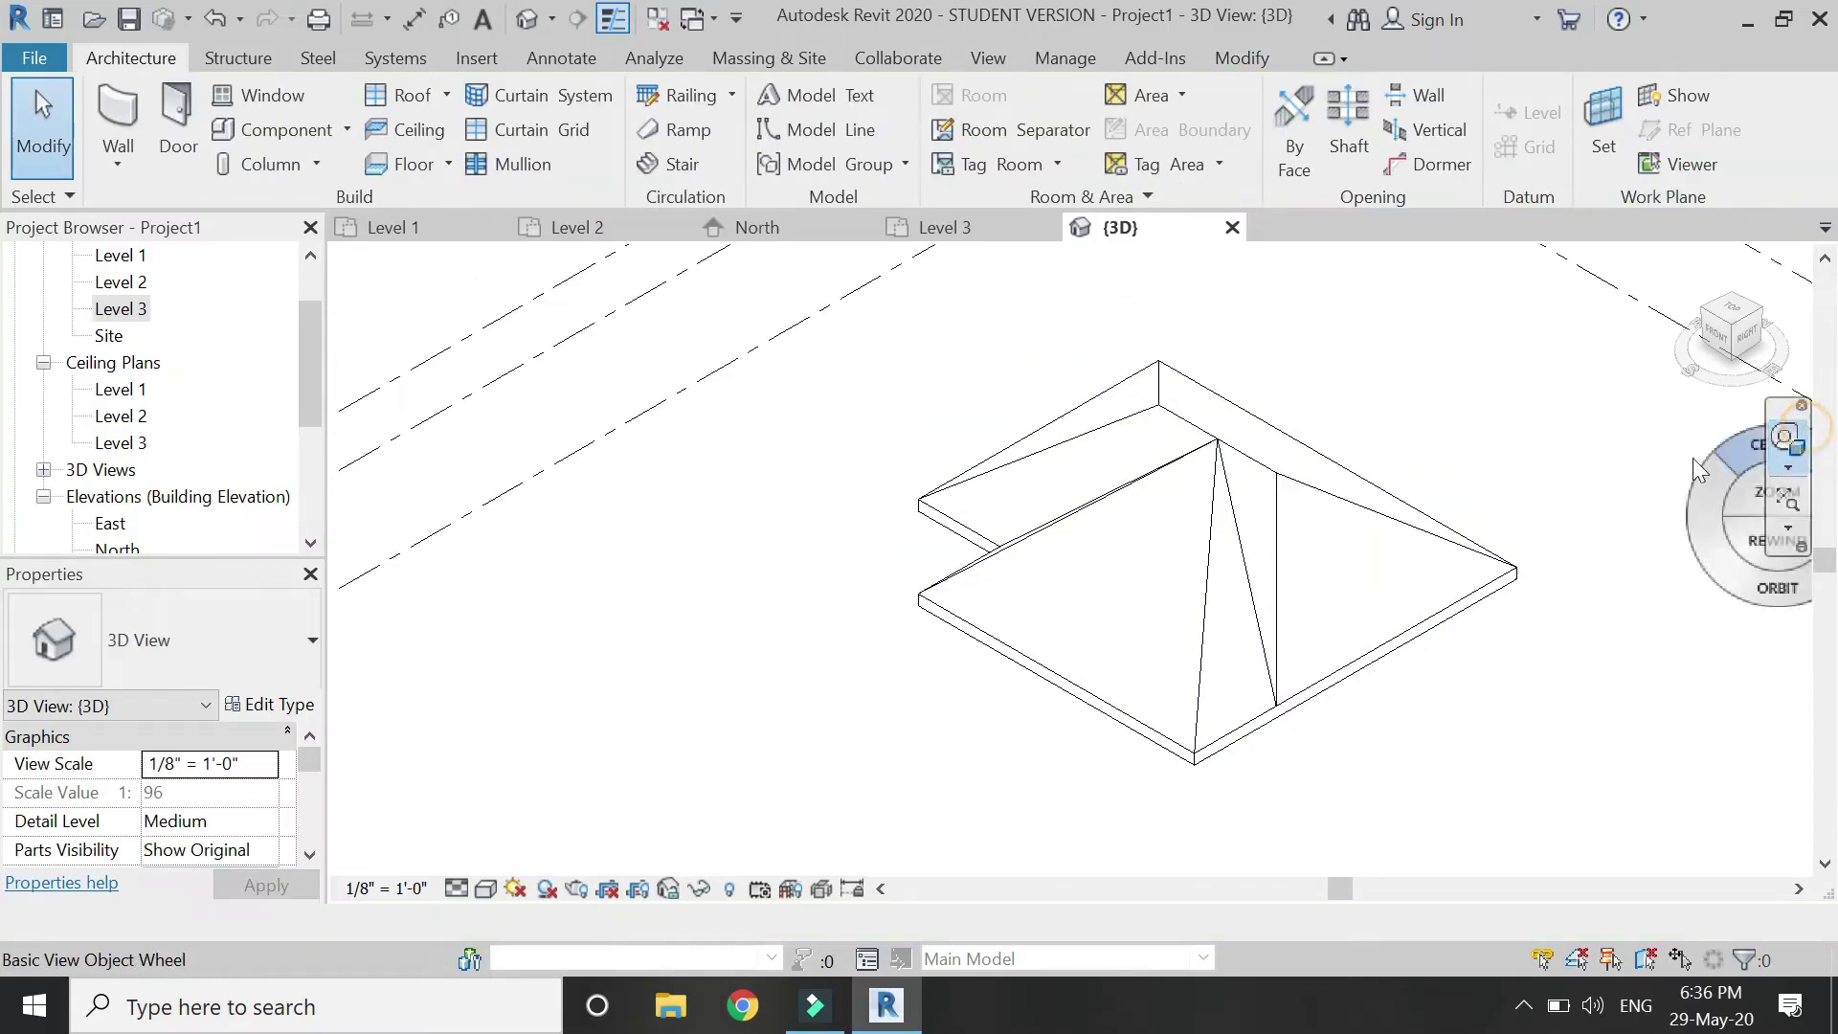
pyautogui.moveTo(1154, 440); pyautogui.dragTo(1135, 540)
pyautogui.click(1137, 612)
pyautogui.moveTo(1120, 675)
pyautogui.mouseDown()
pyautogui.moveTo(1690, 667)
pyautogui.moveTo(1644, 693)
pyautogui.moveTo(1126, 683)
pyautogui.moveTo(1126, 699)
pyautogui.mouseUp()
pyautogui.press('Escape')
pyautogui.scroll(-3, 1235, 441)
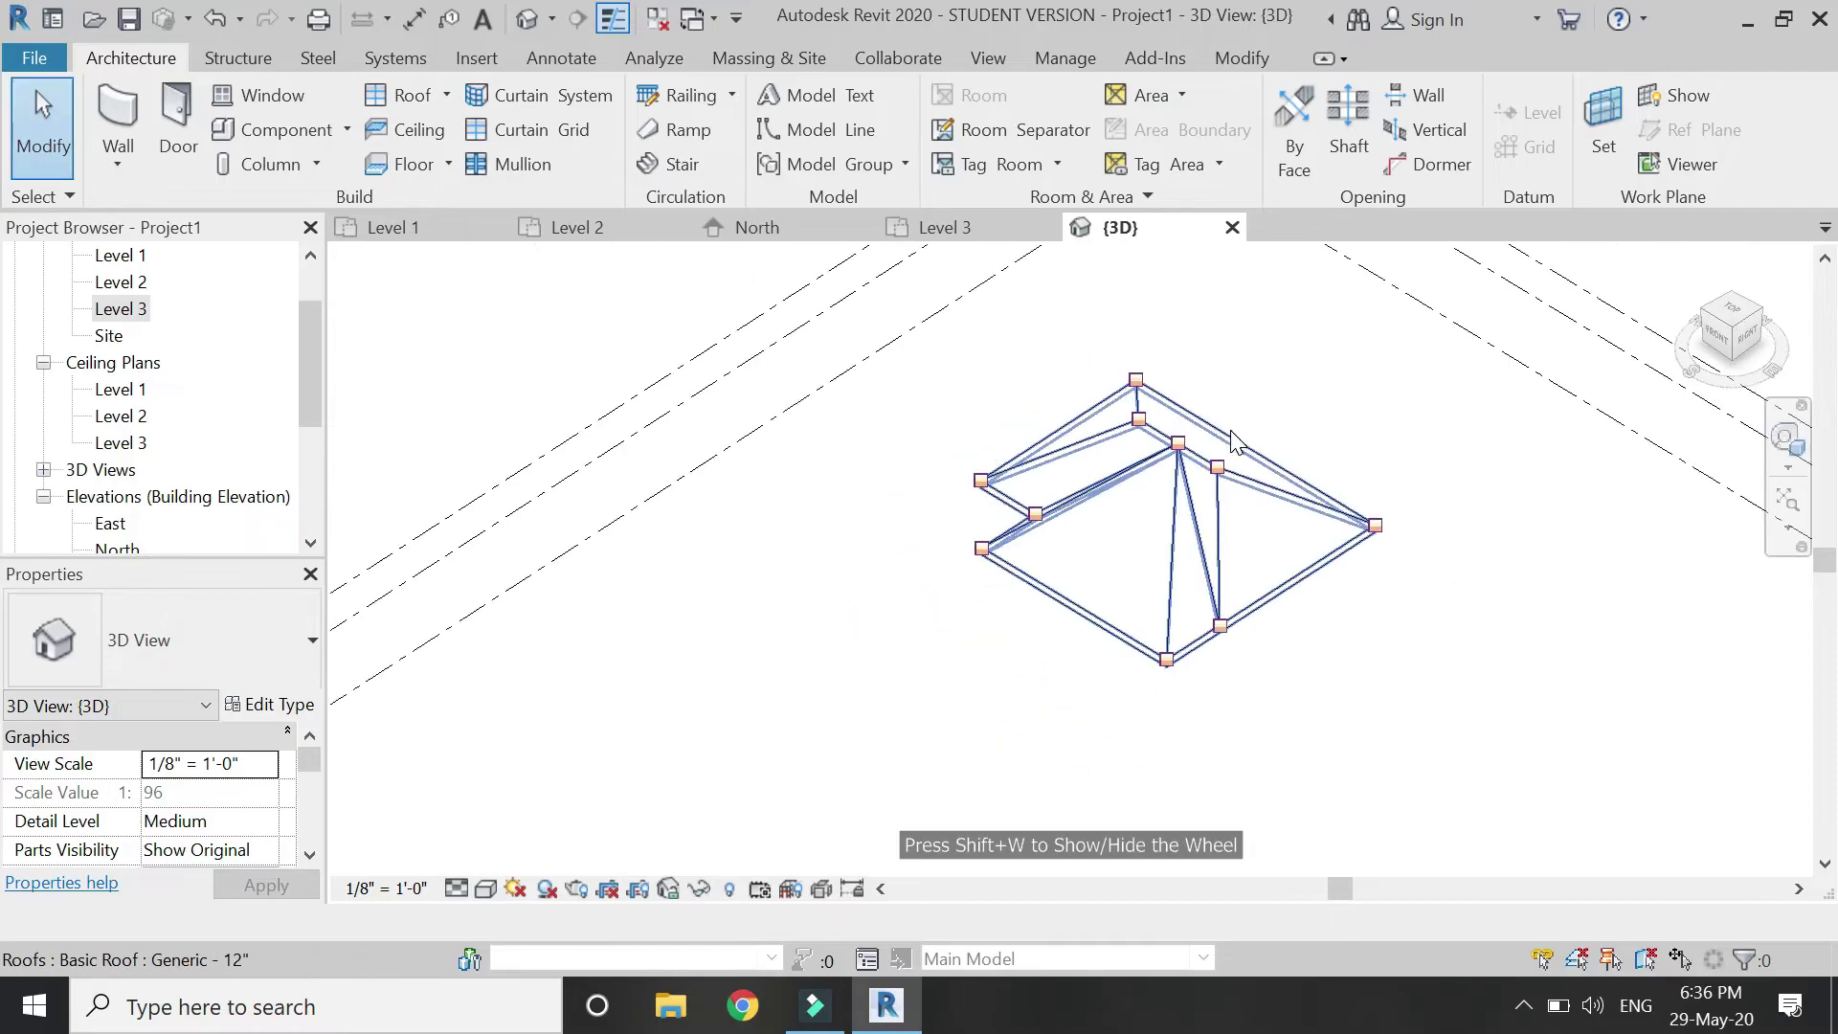
# Start a Roof by Footprint sketch on the Level 3 plan using the Line tool
pyautogui.click(934, 224)
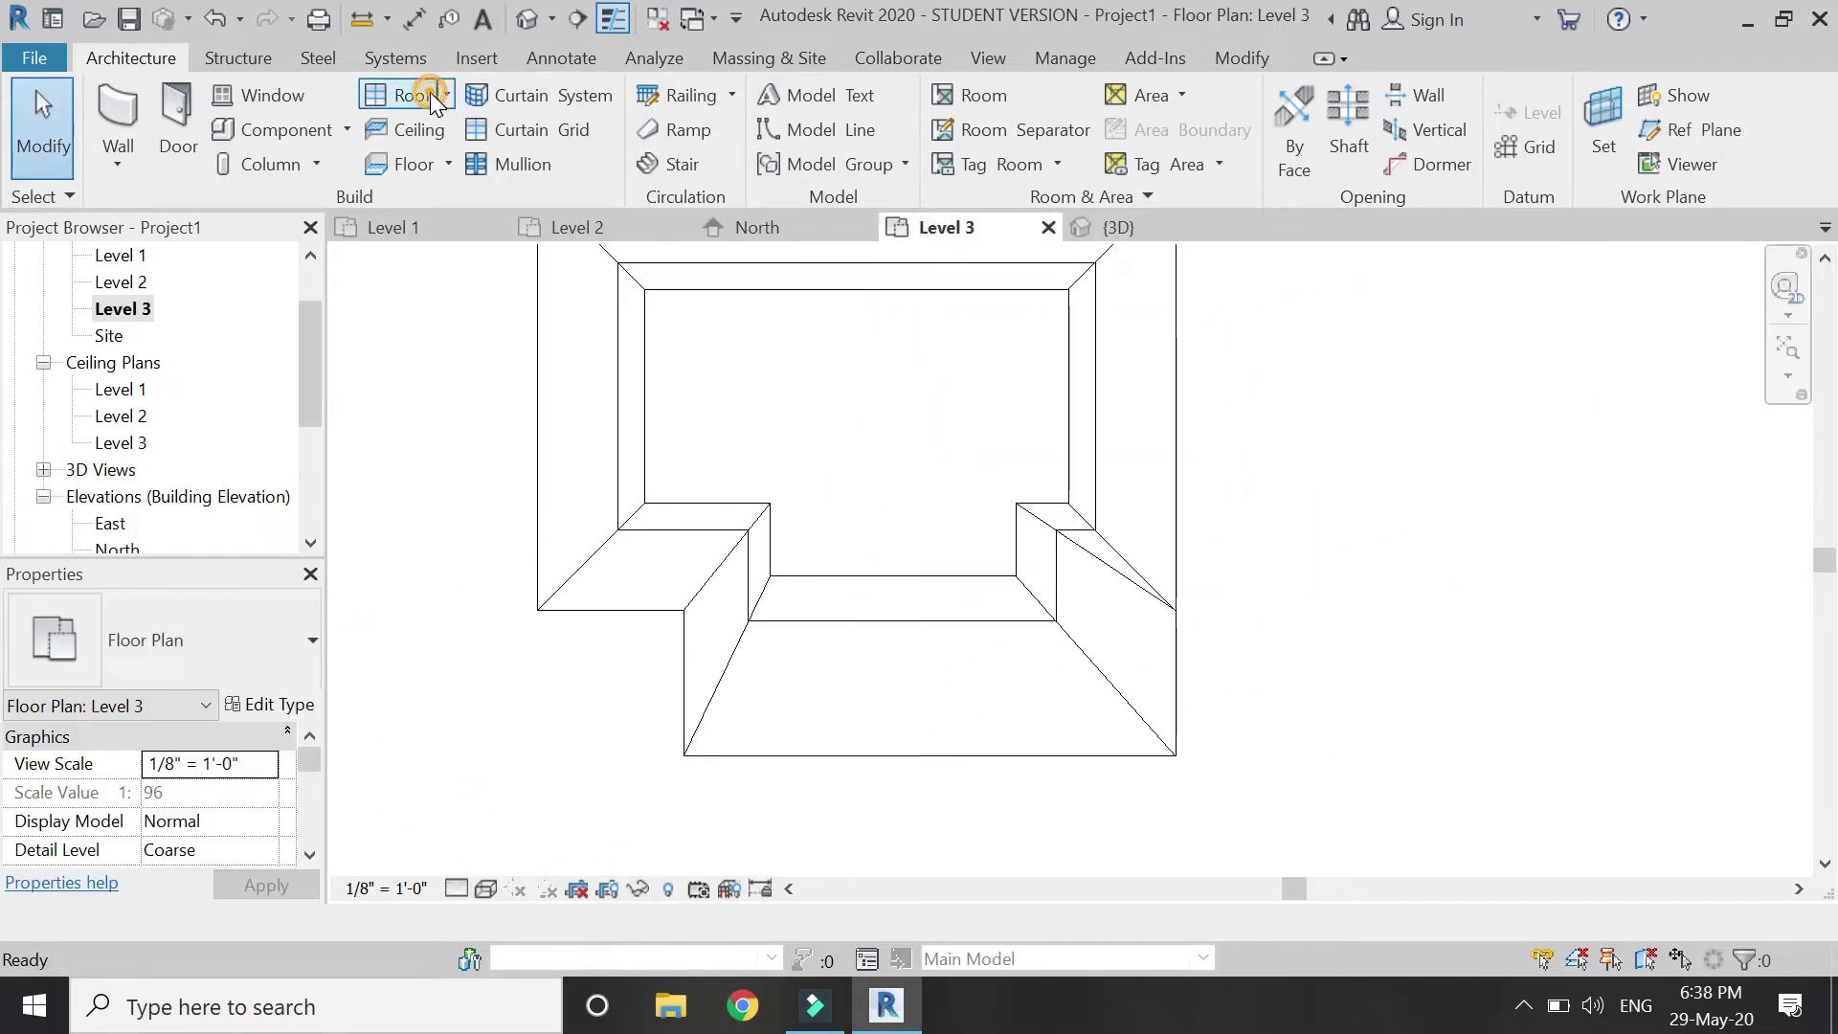
pyautogui.click(421, 95)
pyautogui.click(1367, 96)
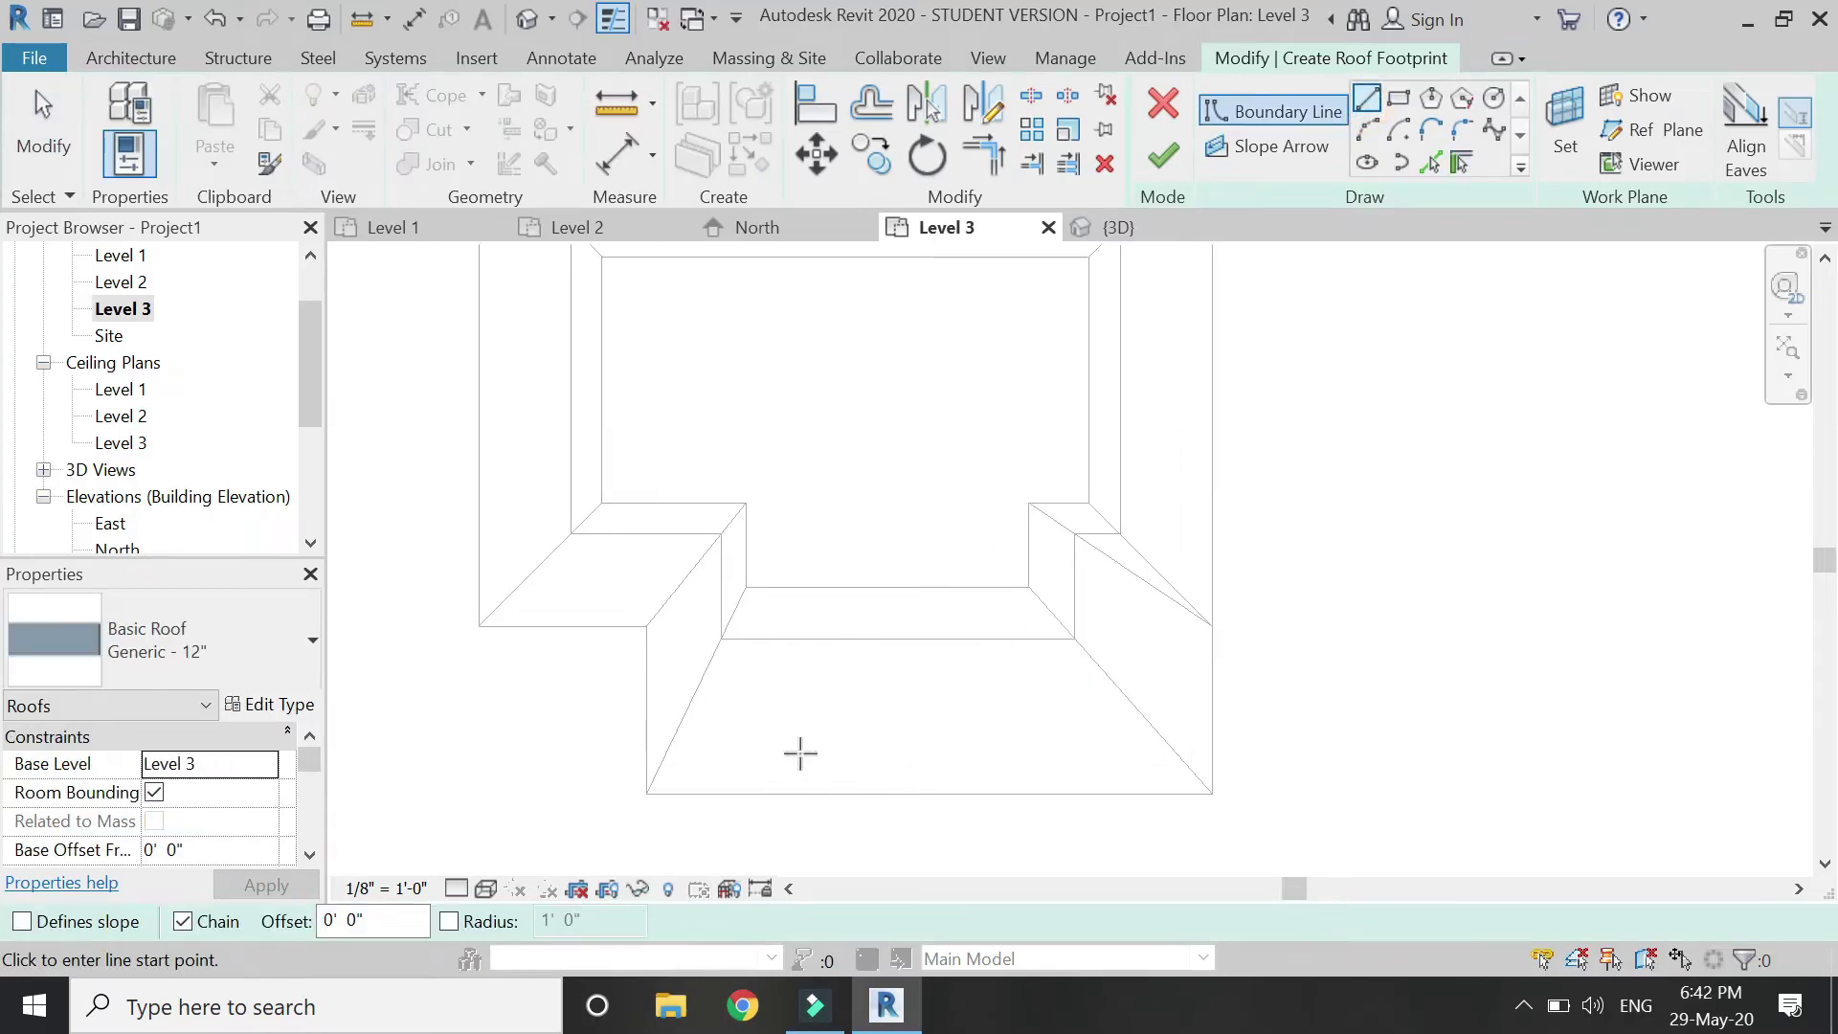
pyautogui.click(800, 753)
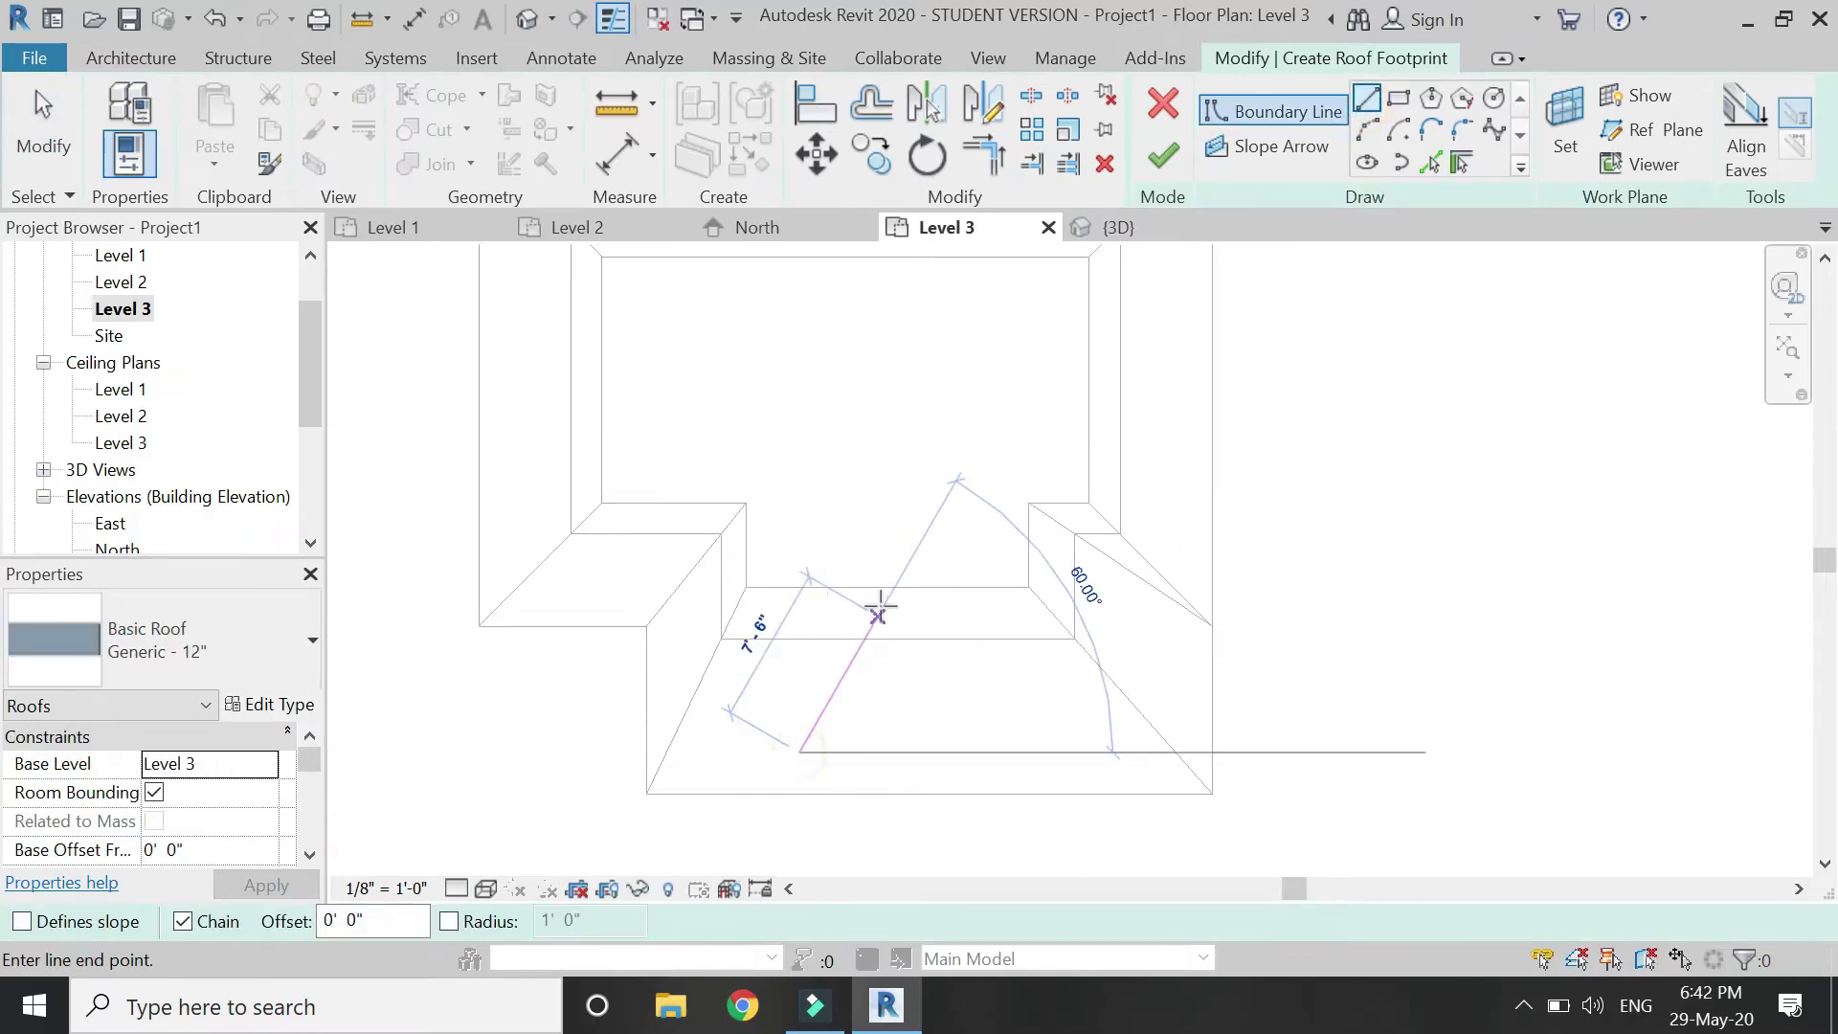
pyautogui.press('Escape')
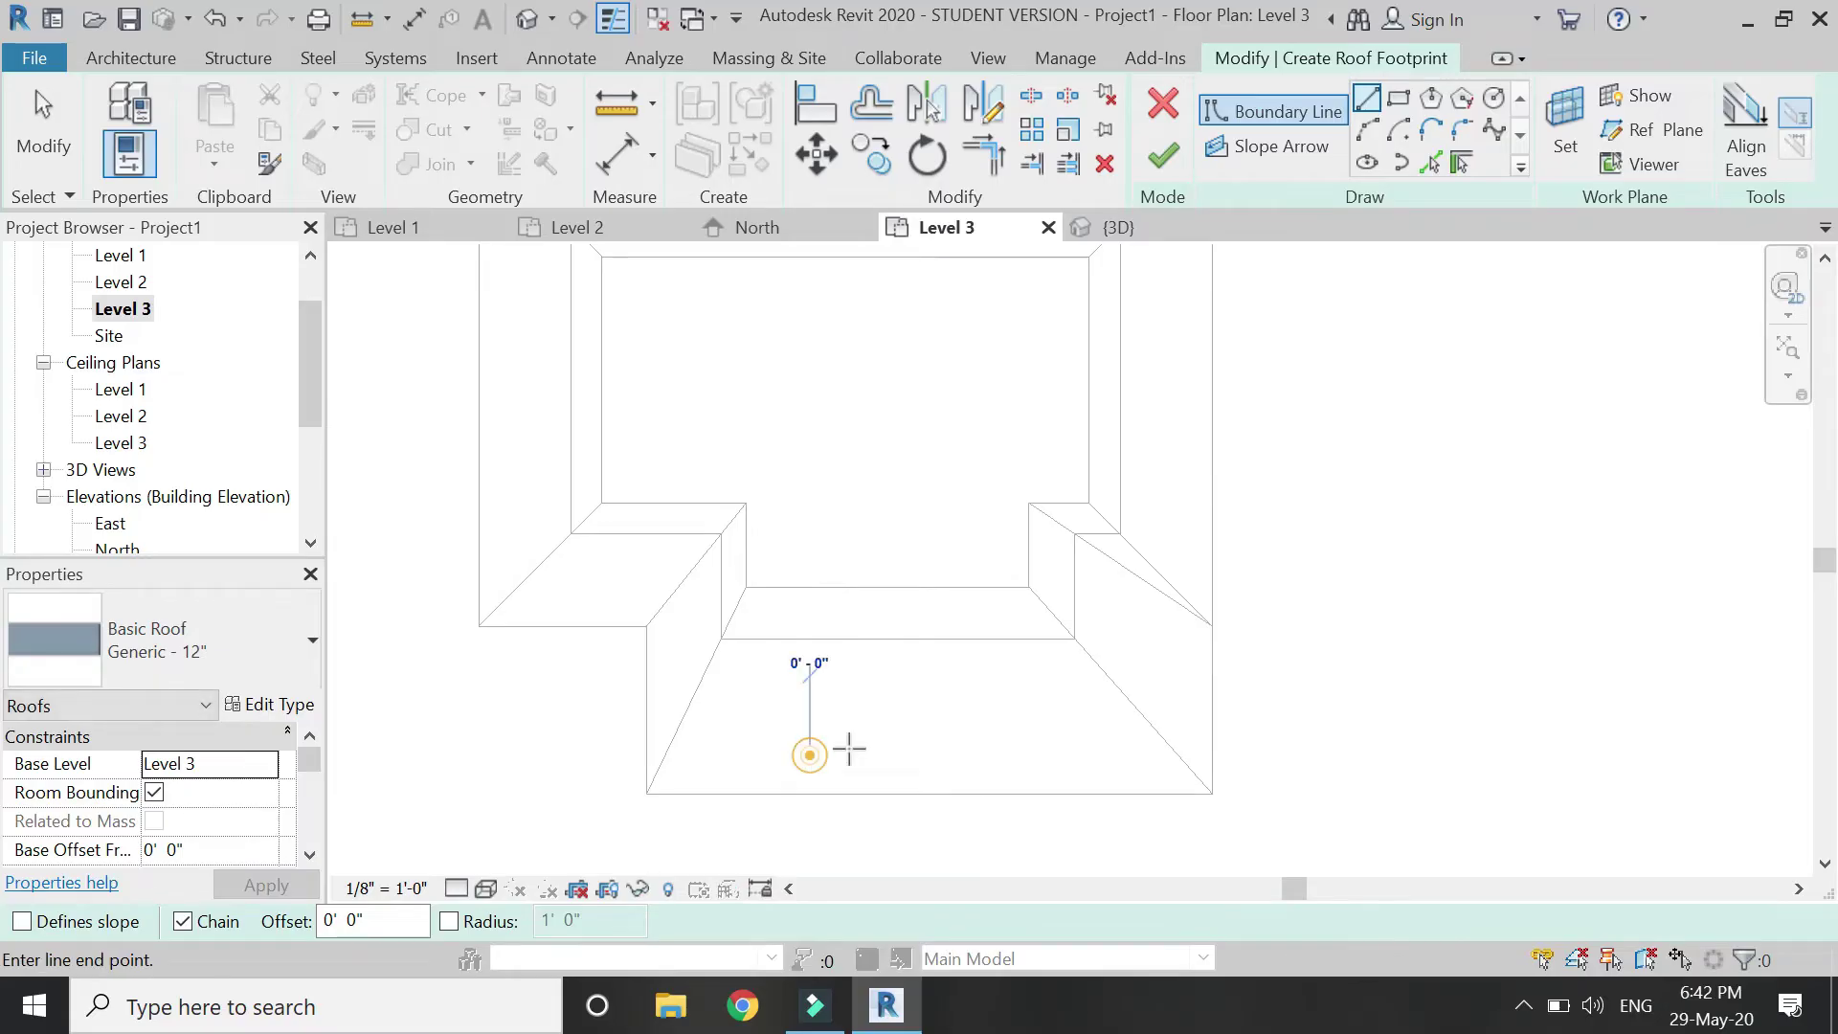
# Sketch a triangular roof boundary on a 9'-0" base, then delete the vertical helper line
pyautogui.click(998, 755)
pyautogui.press('Escape')
pyautogui.click(904, 755)
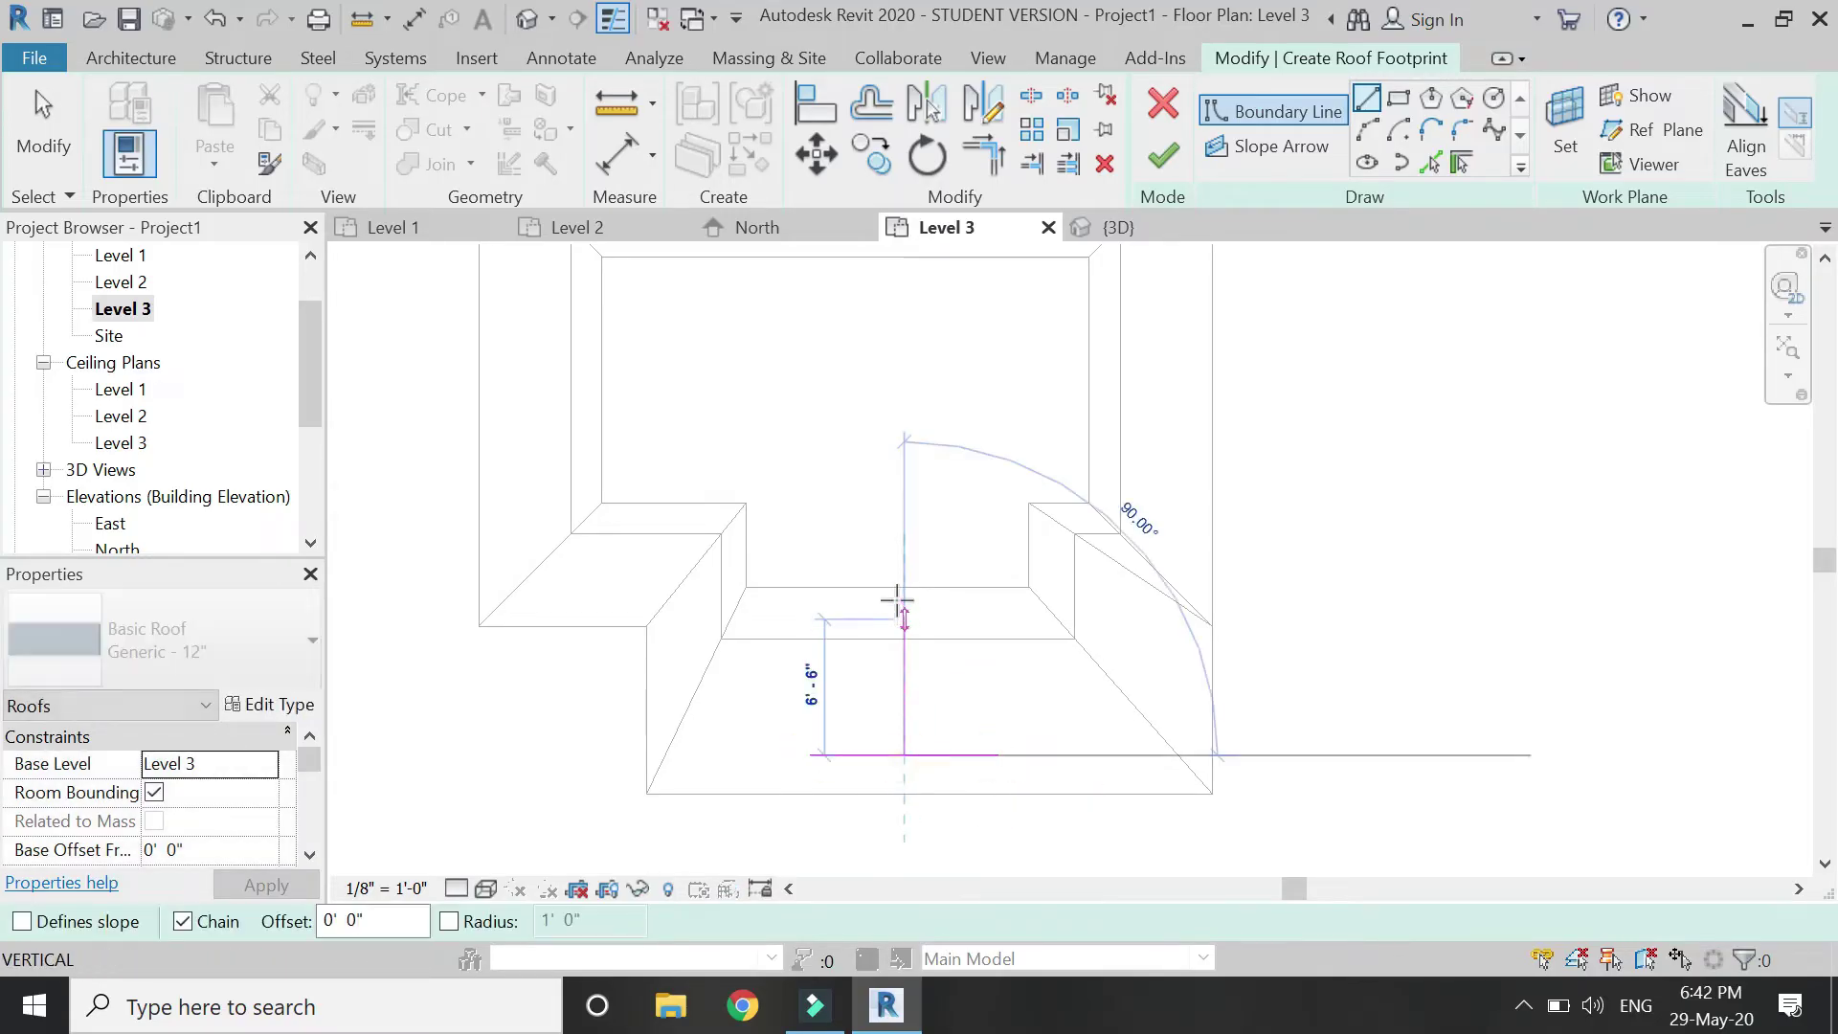
pyautogui.click(900, 541)
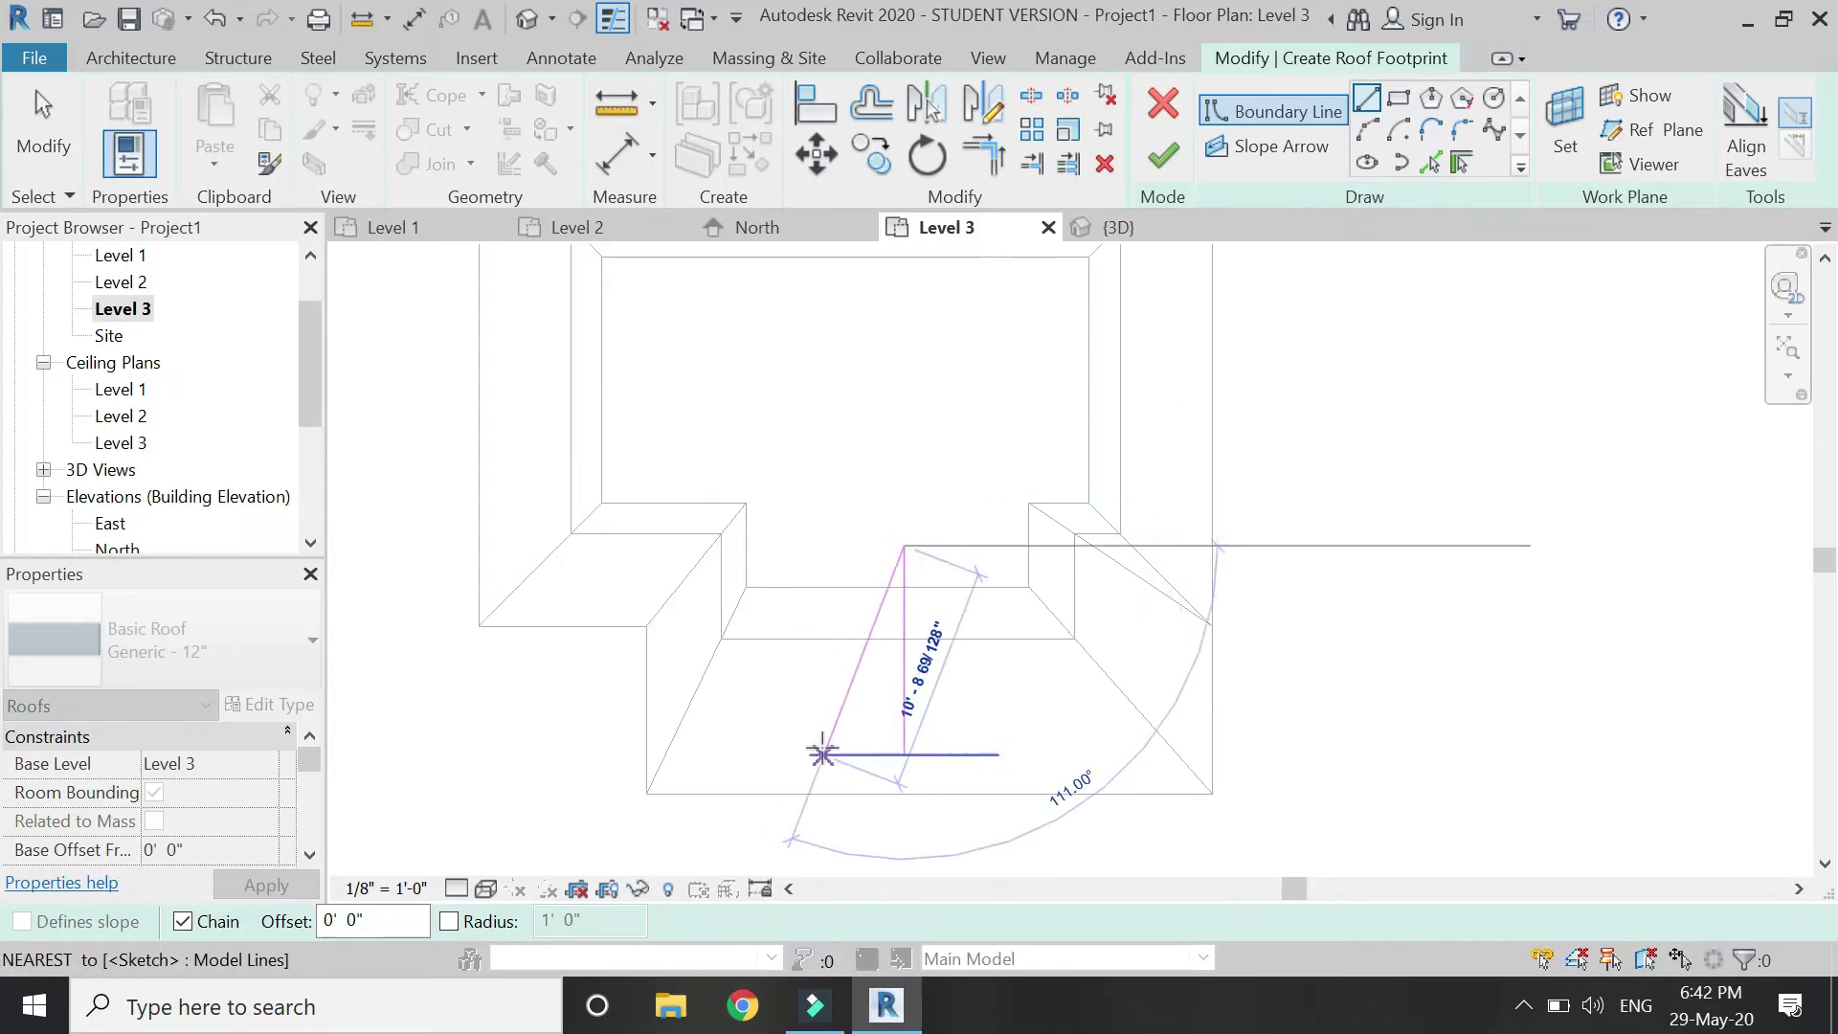
pyautogui.click(809, 756)
pyautogui.click(907, 542)
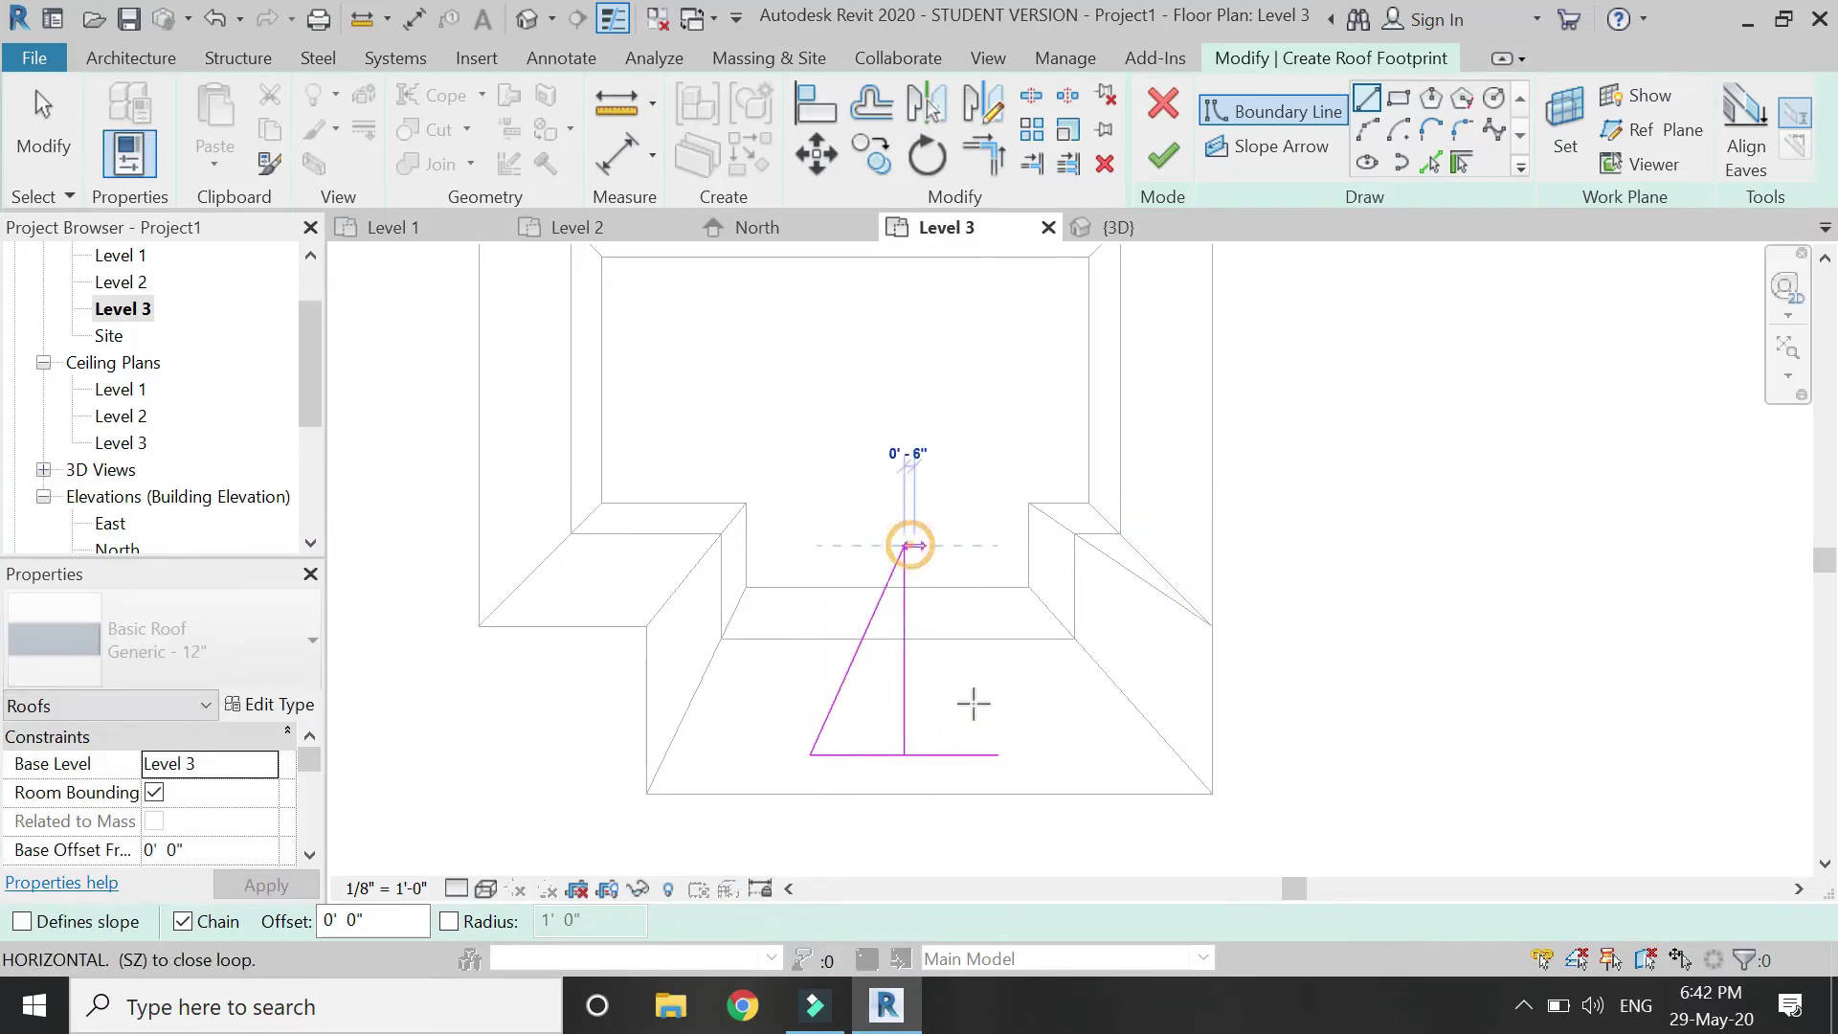
pyautogui.click(998, 755)
pyautogui.press('Escape')
pyautogui.press('Escape')
pyautogui.click(904, 687)
pyautogui.press('Delete')
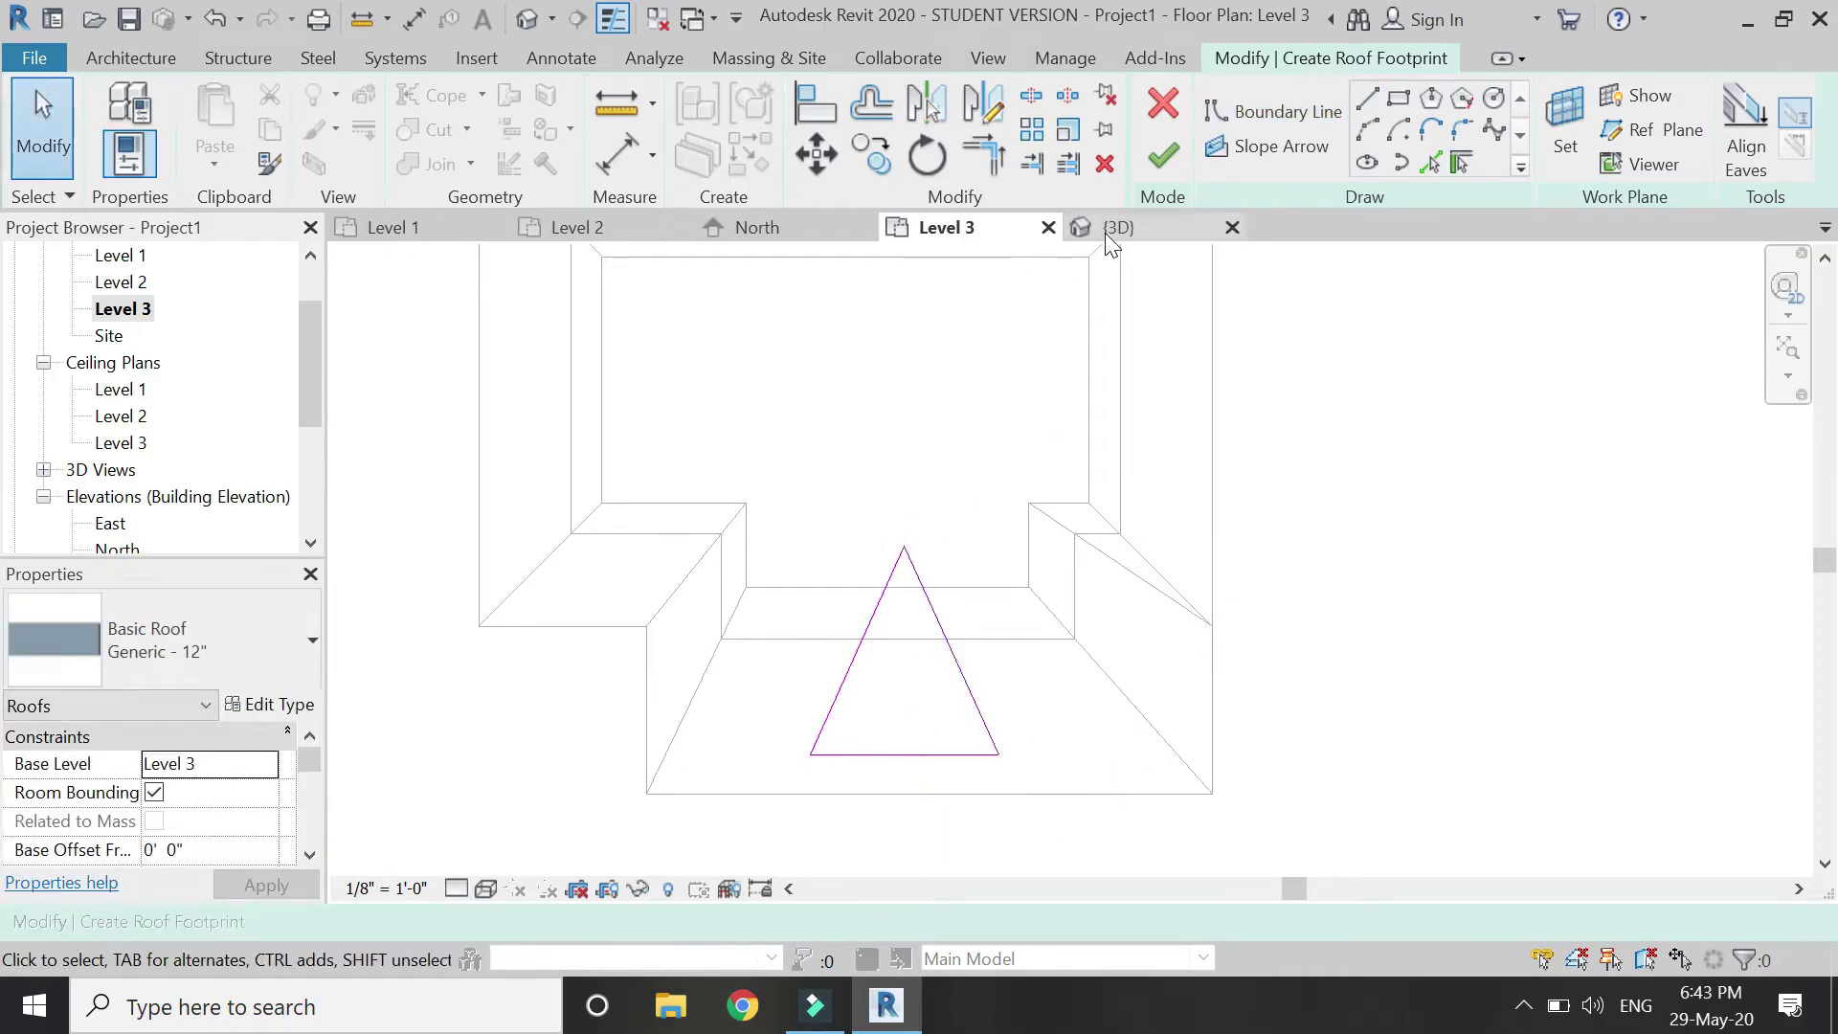
# Finish the triangular roof and add a split line from its base midpoint to the apex
pyautogui.click(1170, 158)
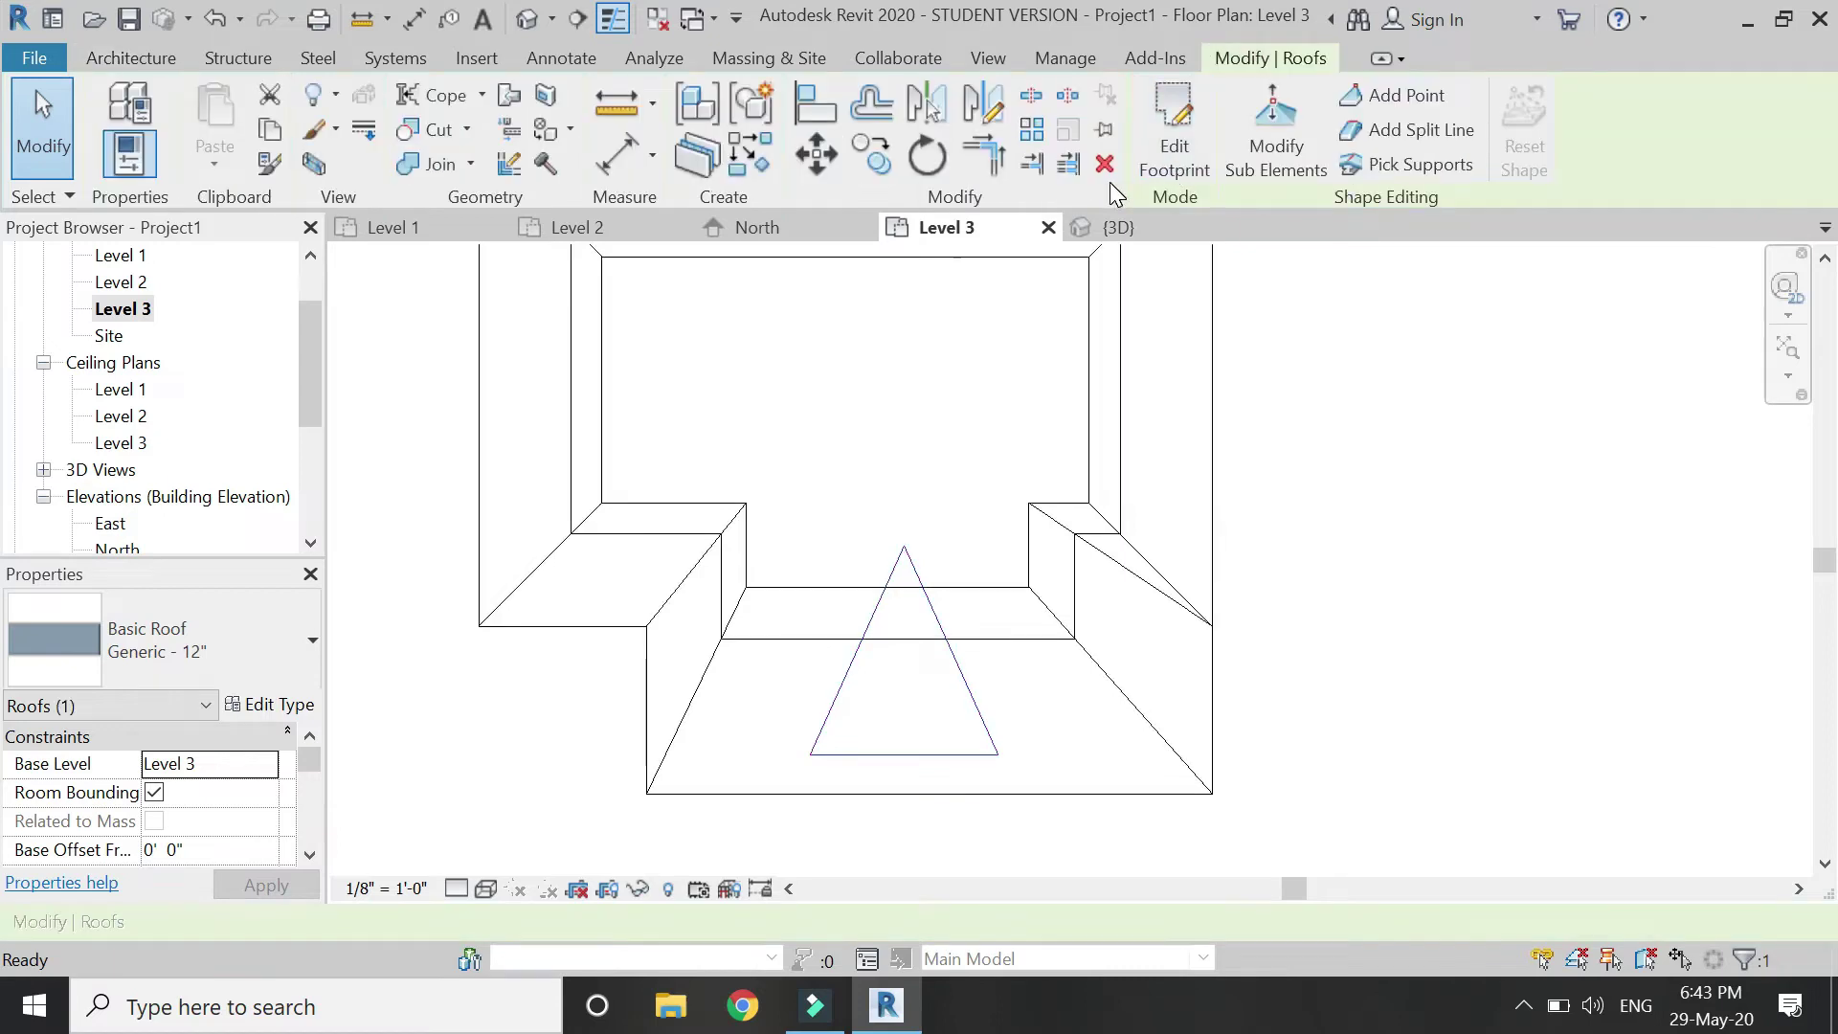
pyautogui.click(1402, 131)
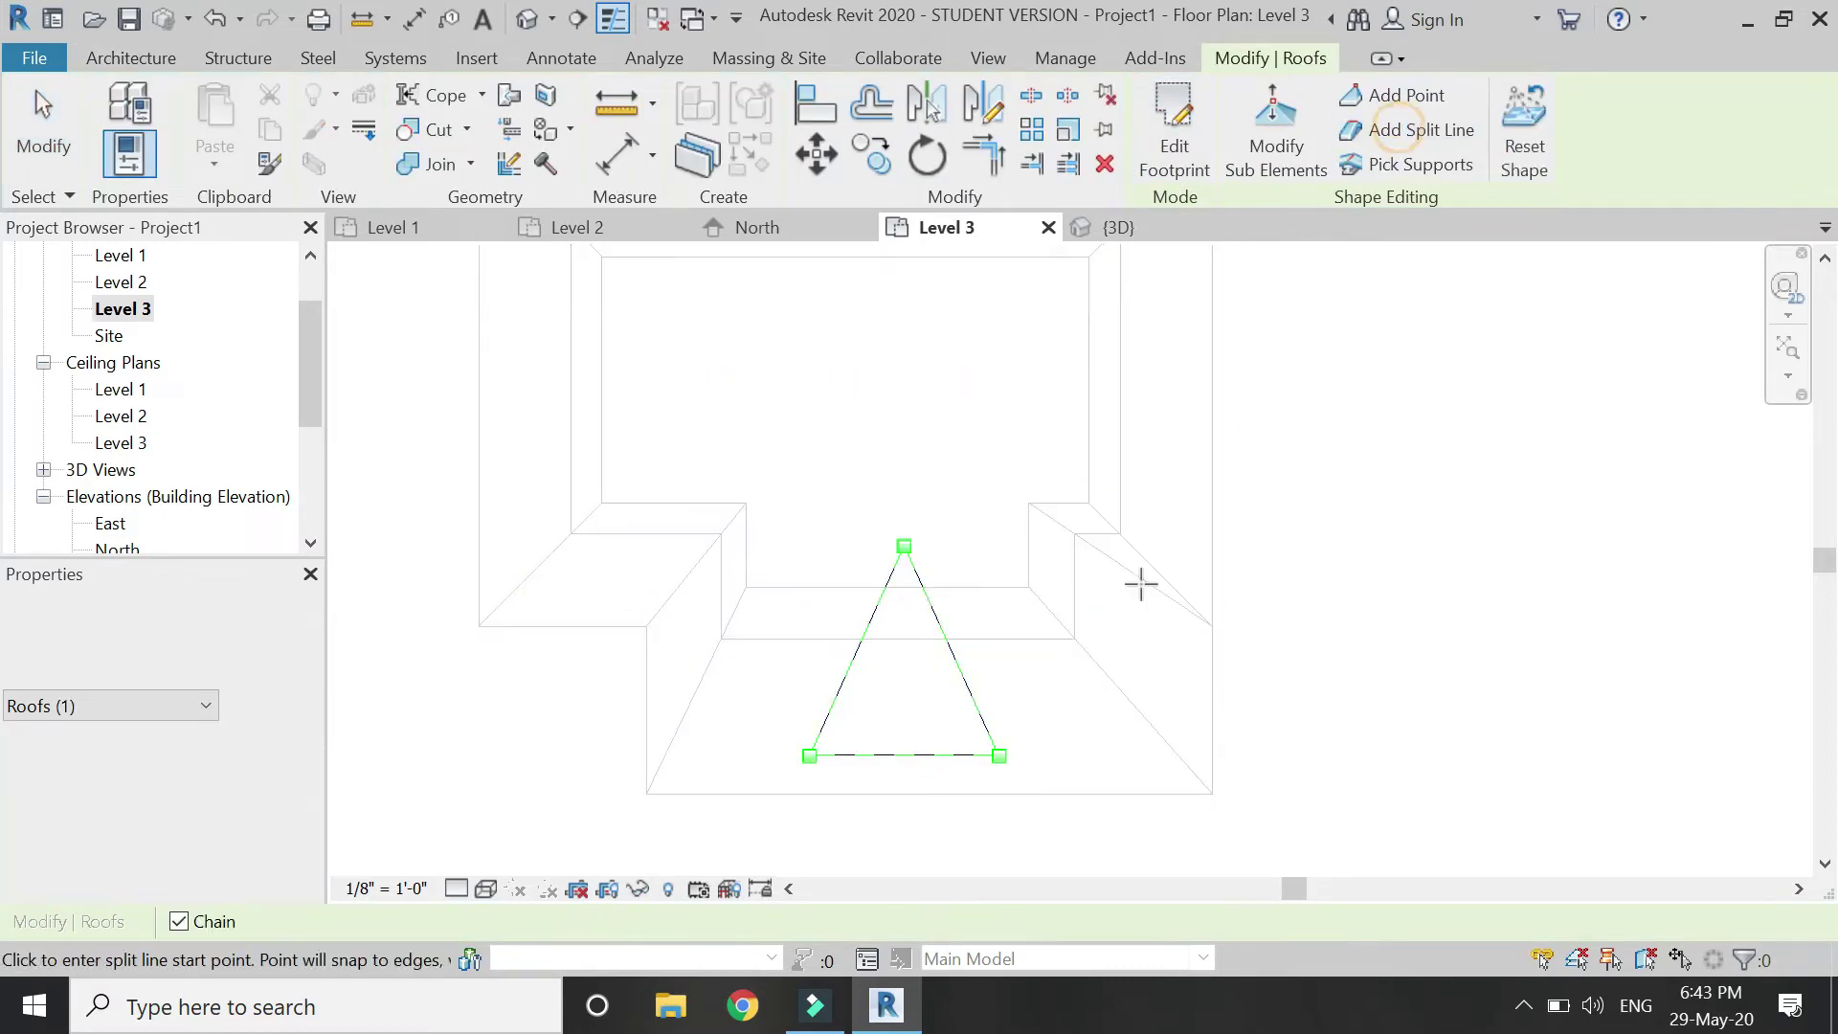
pyautogui.click(904, 753)
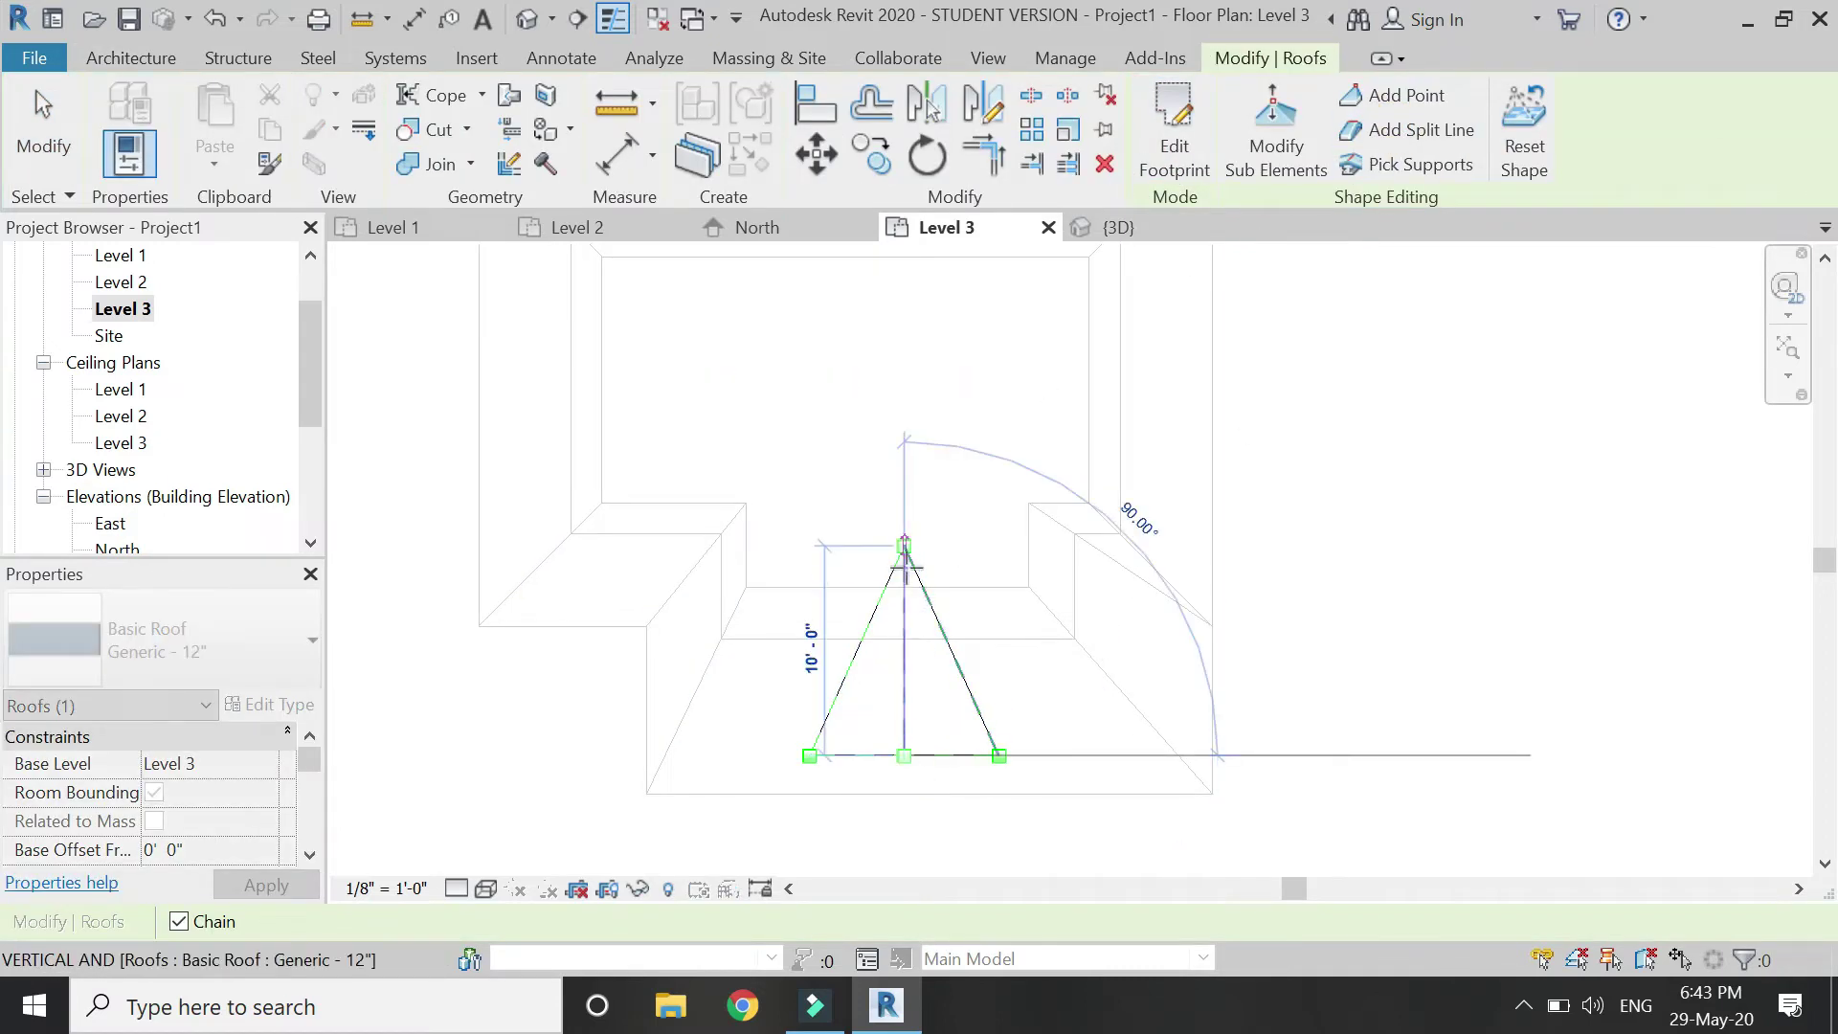
pyautogui.click(903, 545)
pyautogui.press('Escape')
pyautogui.press('Escape')
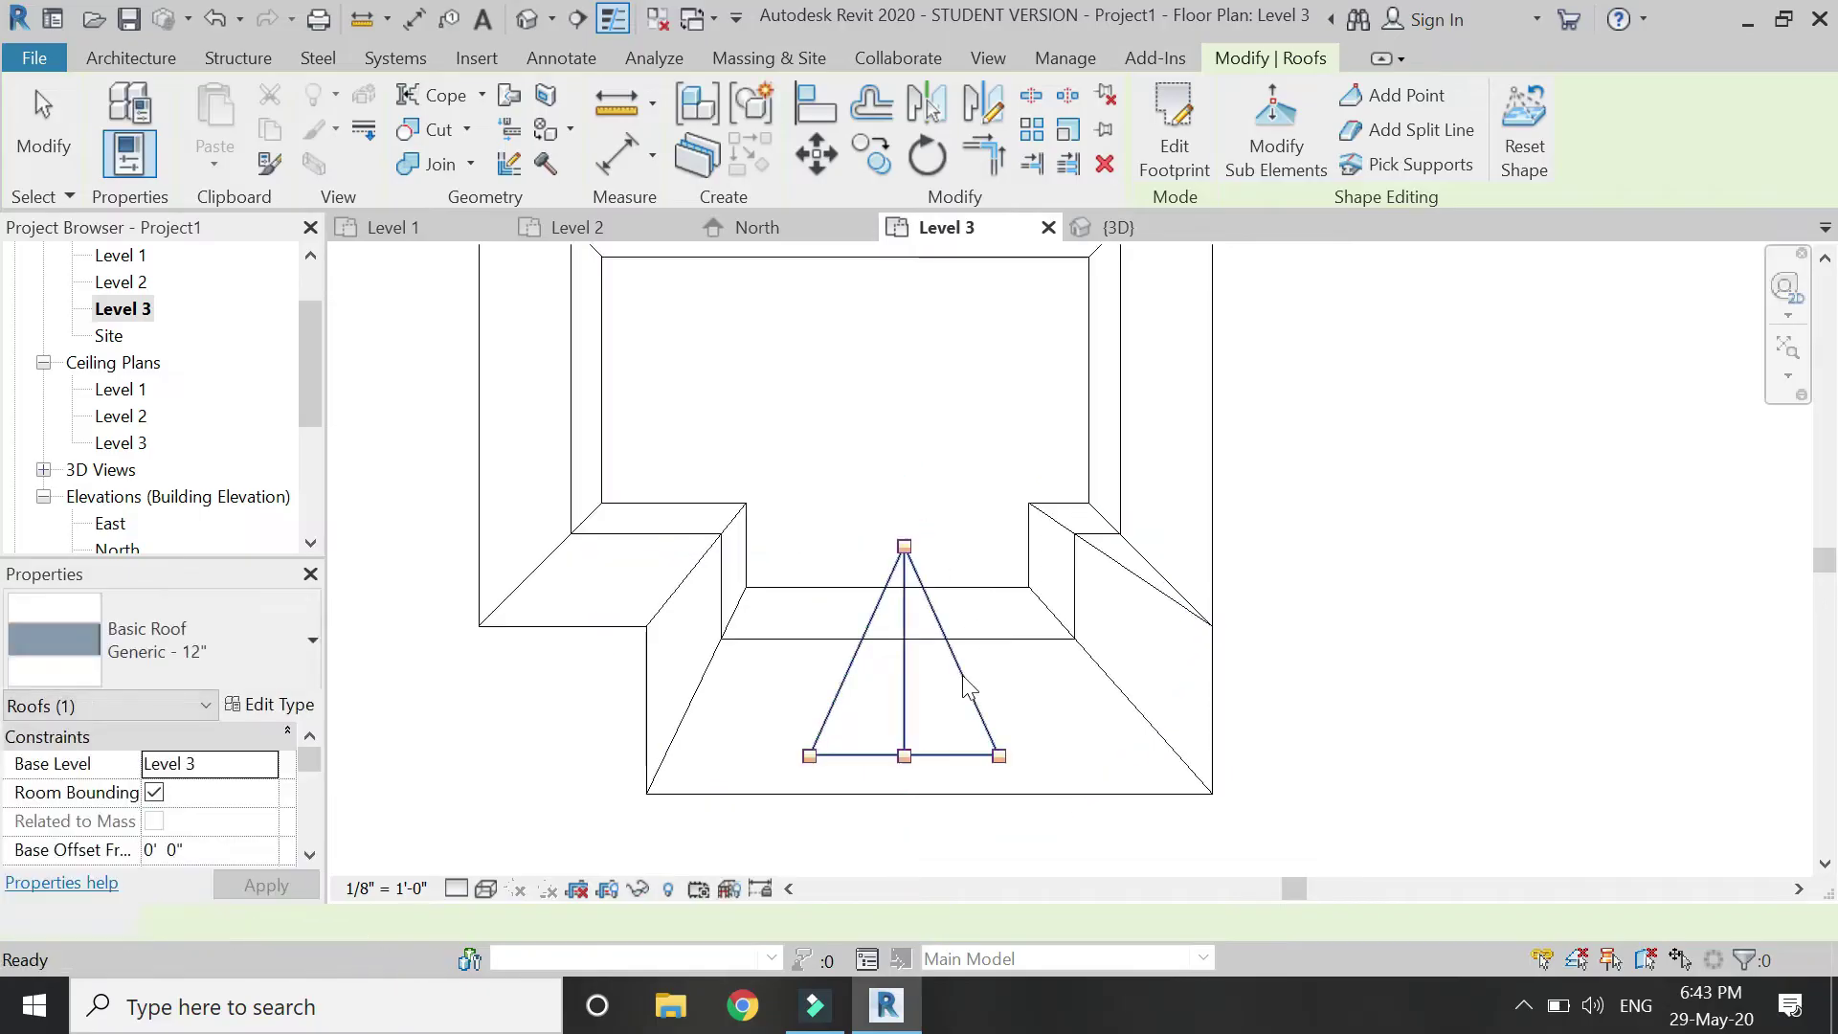
pyautogui.press('Escape')
pyautogui.click(962, 664)
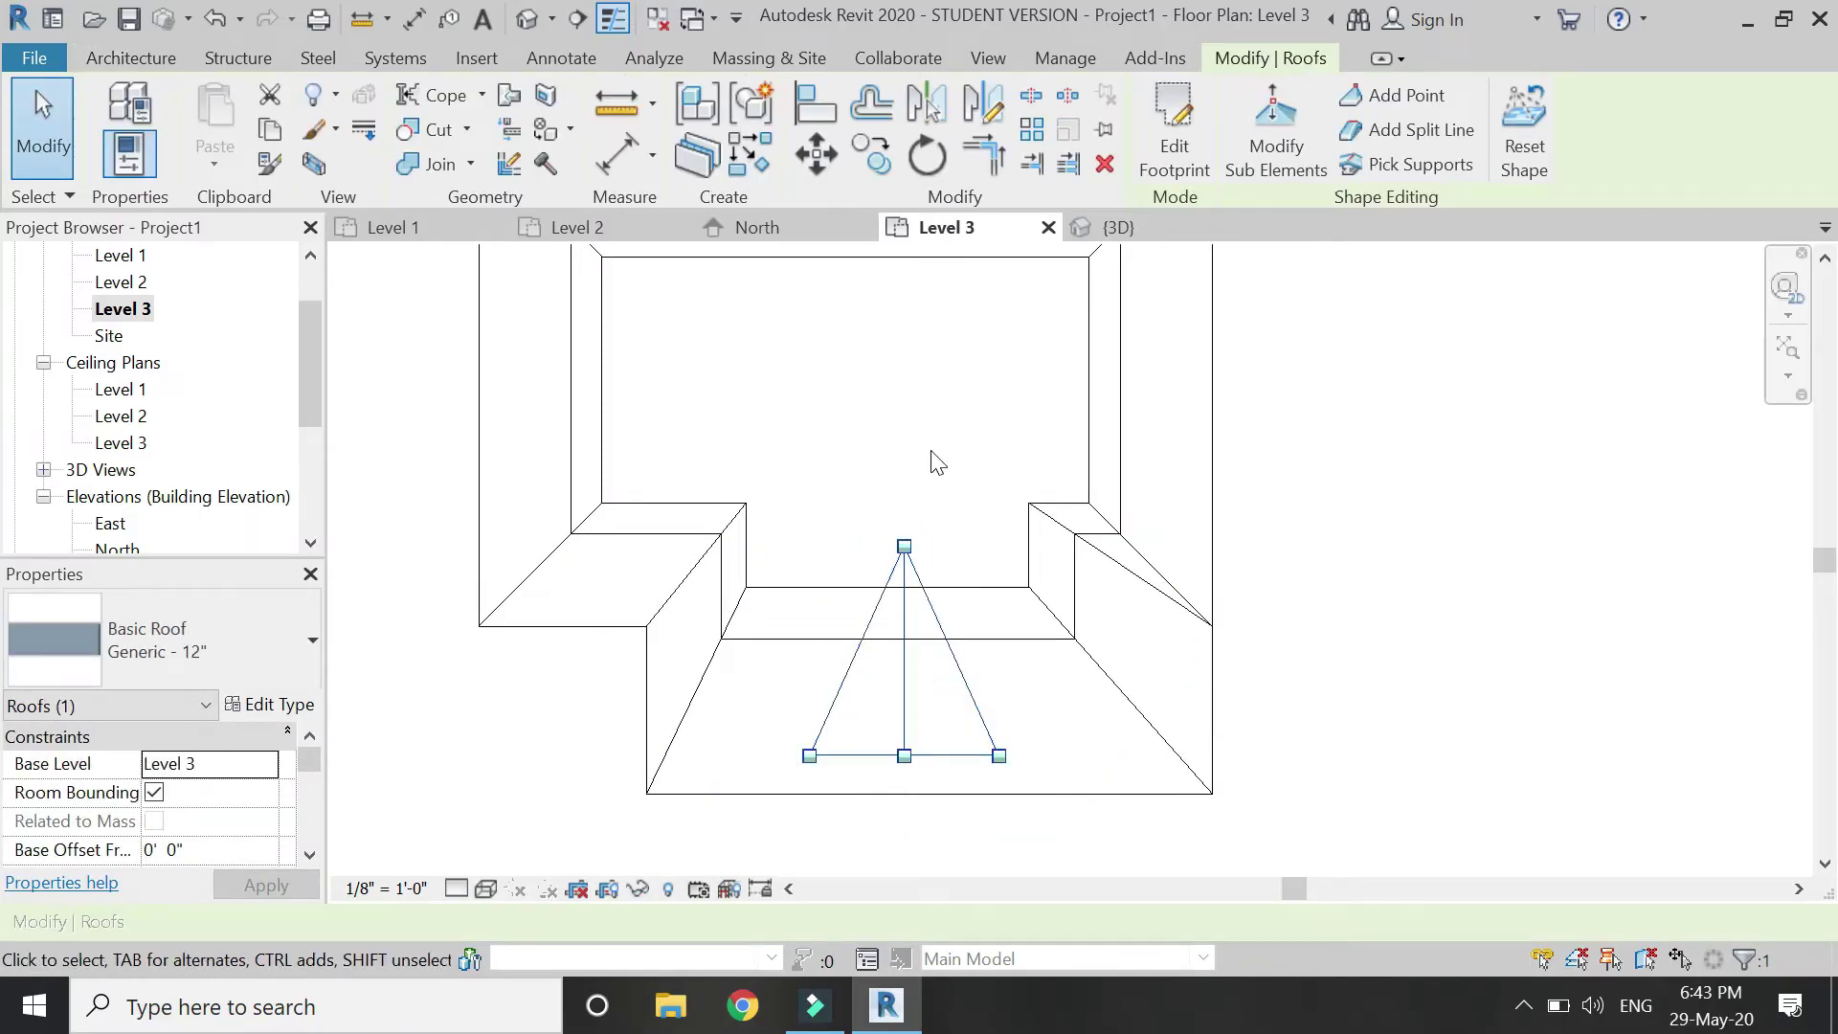
# Show the roof in the {3D} view with Wireframe visual style
pyautogui.click(1115, 227)
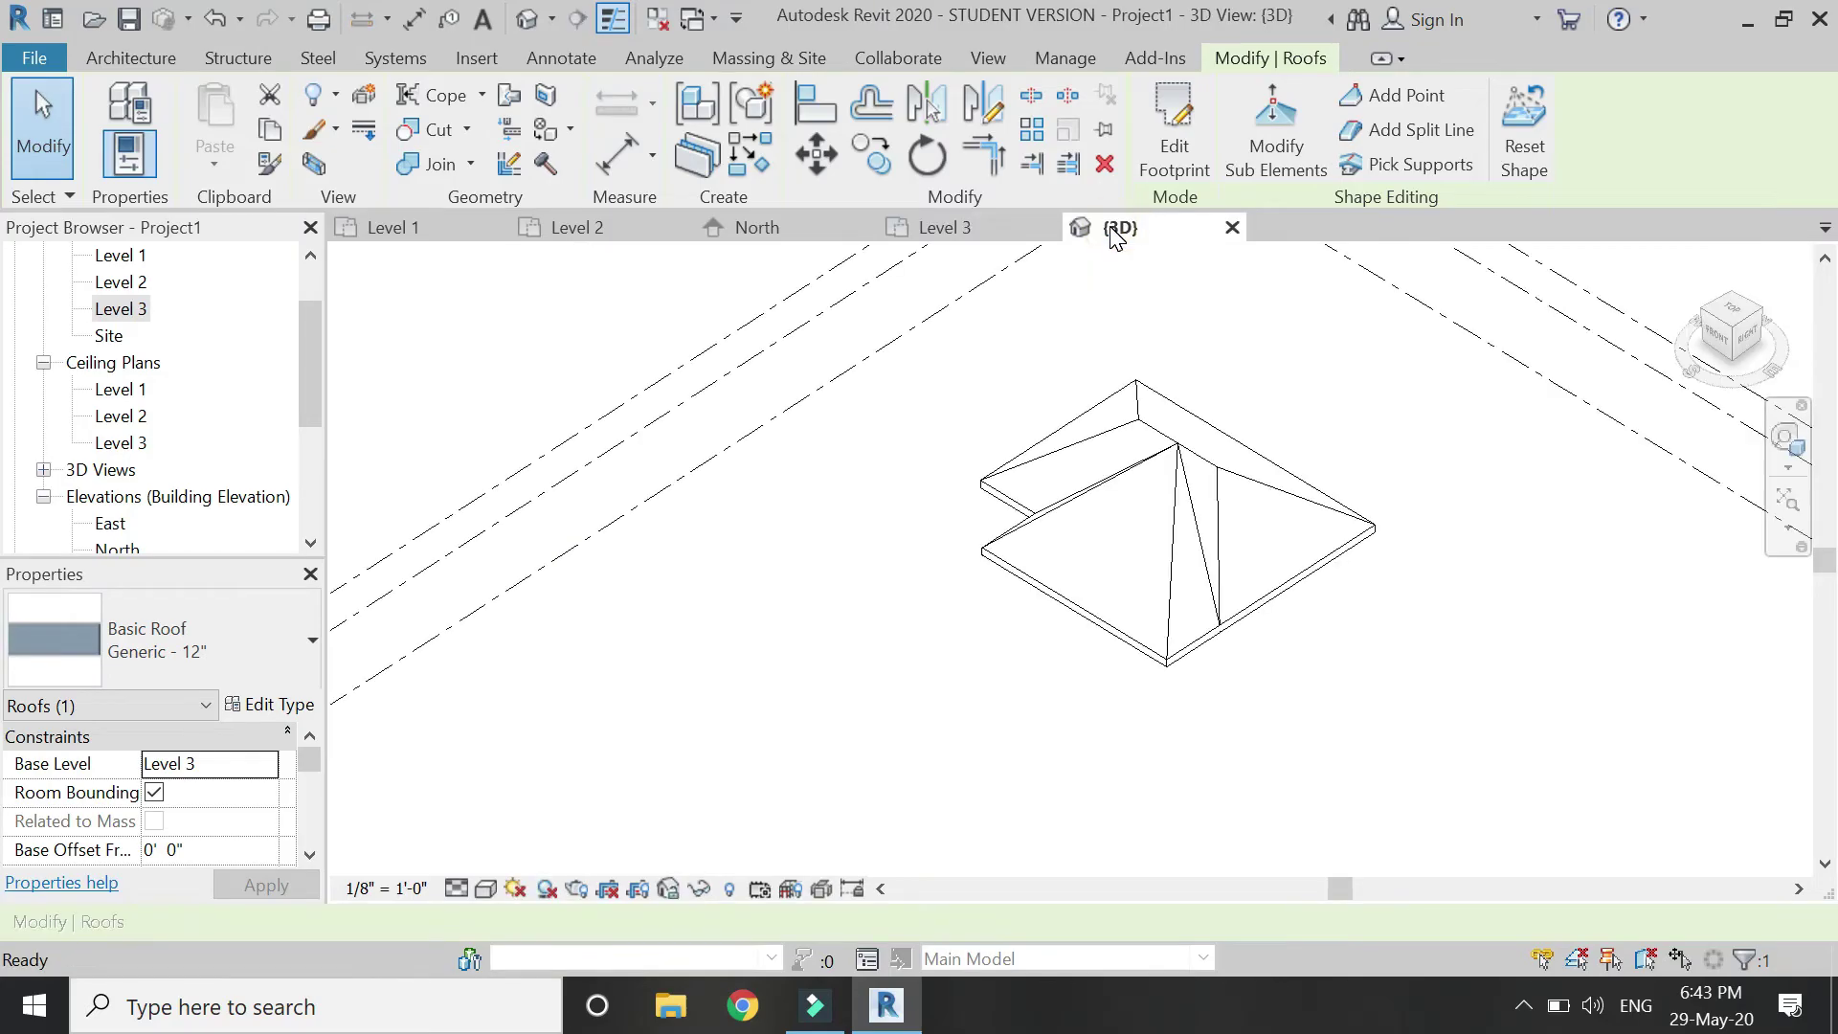
pyautogui.click(487, 889)
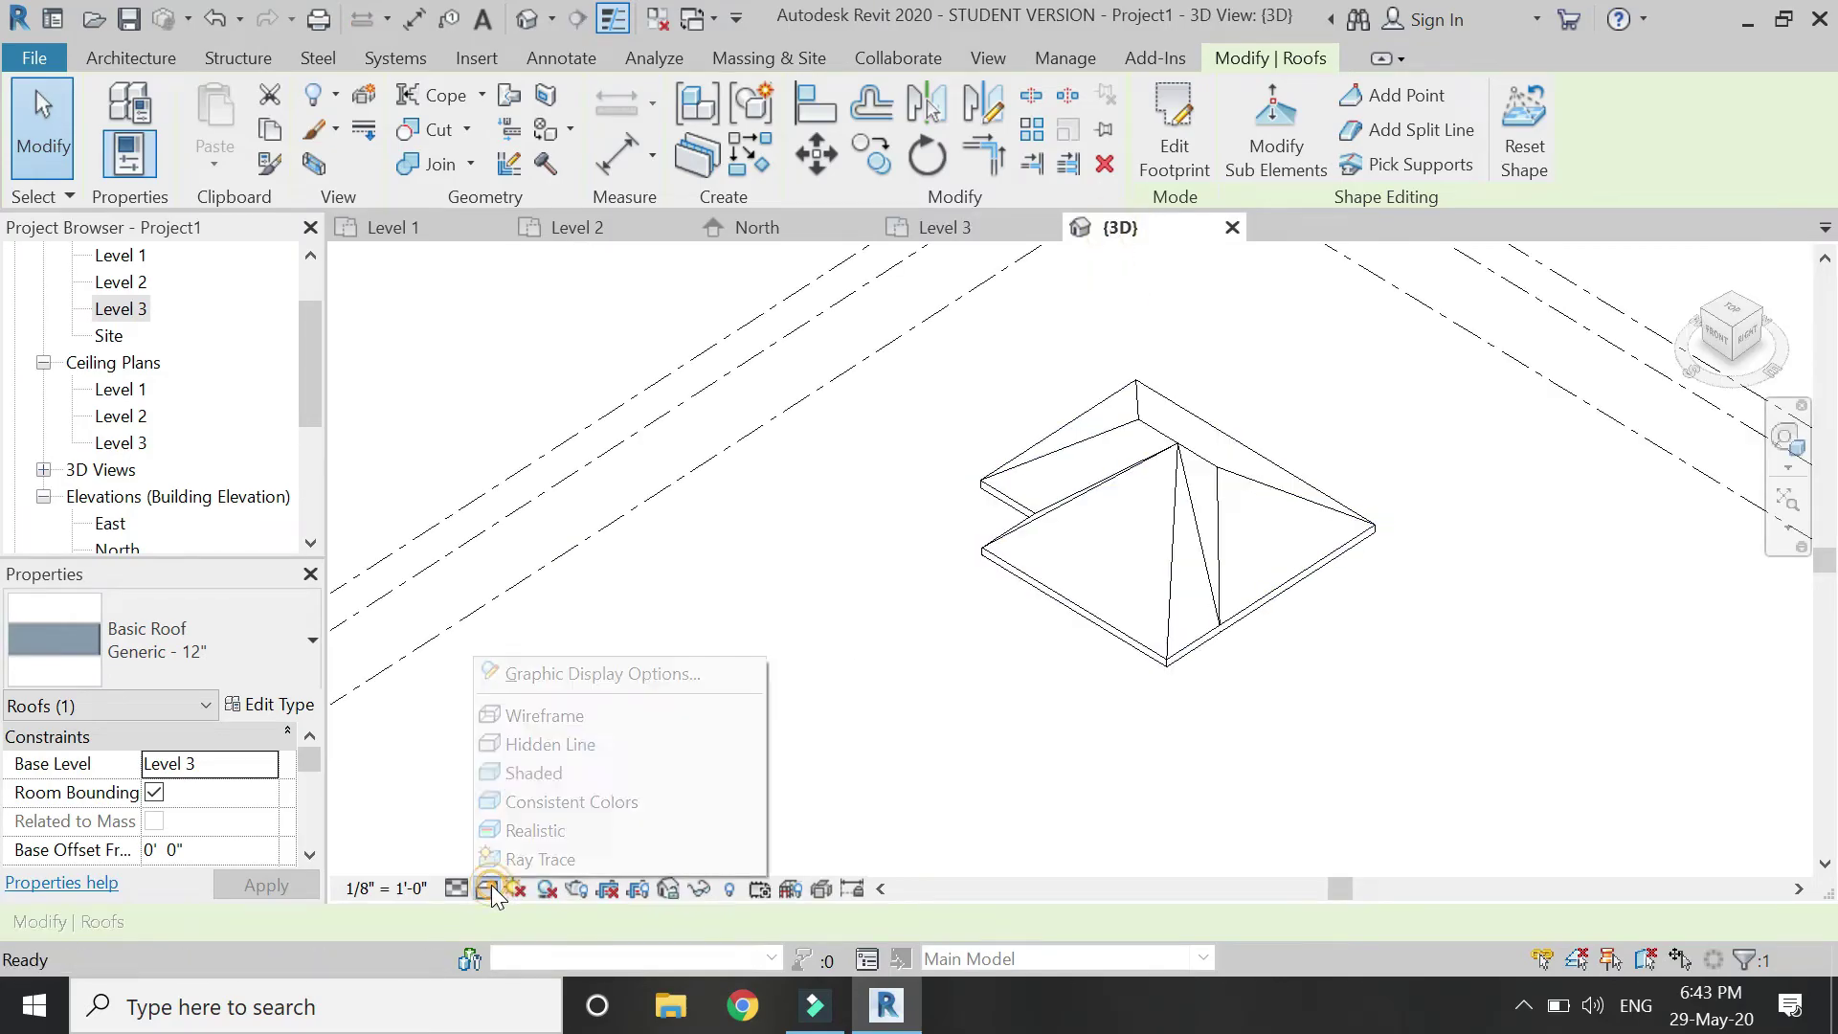
pyautogui.click(544, 715)
pyautogui.scroll(5, 1068, 551)
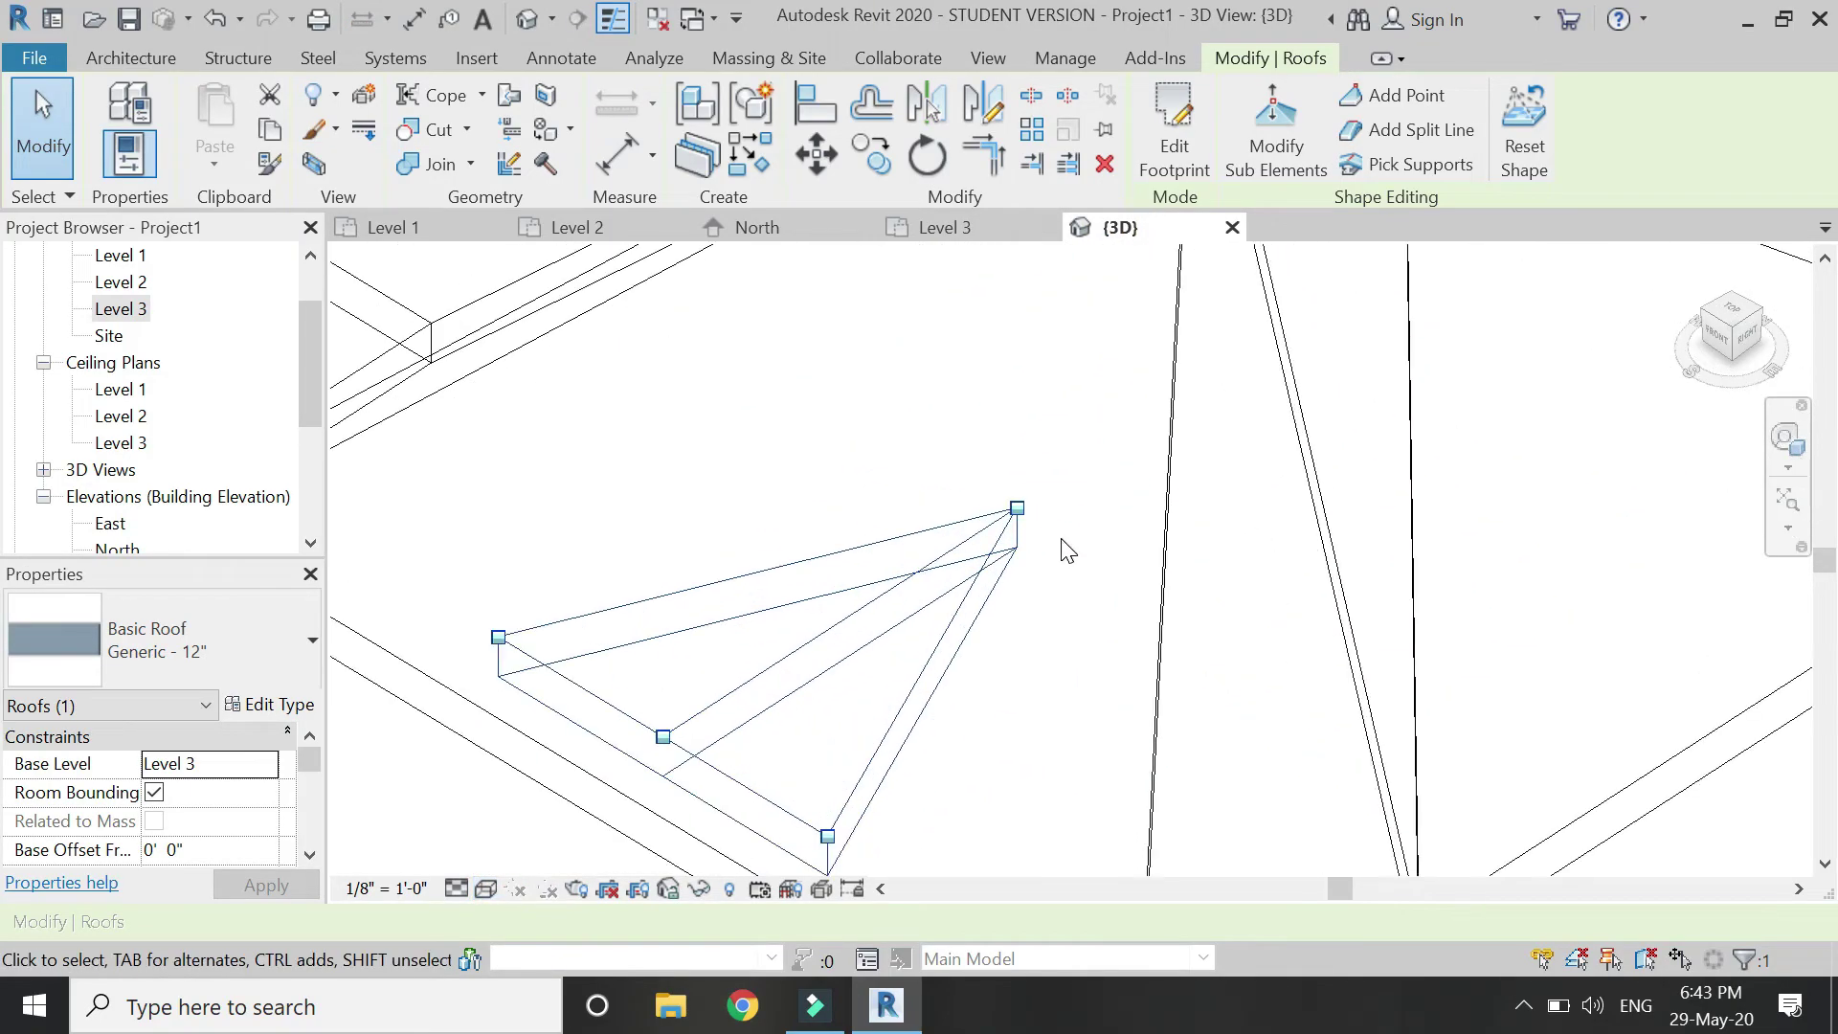
# Open the East elevation and display it in Wireframe
pyautogui.scroll(-1, 213, 479)
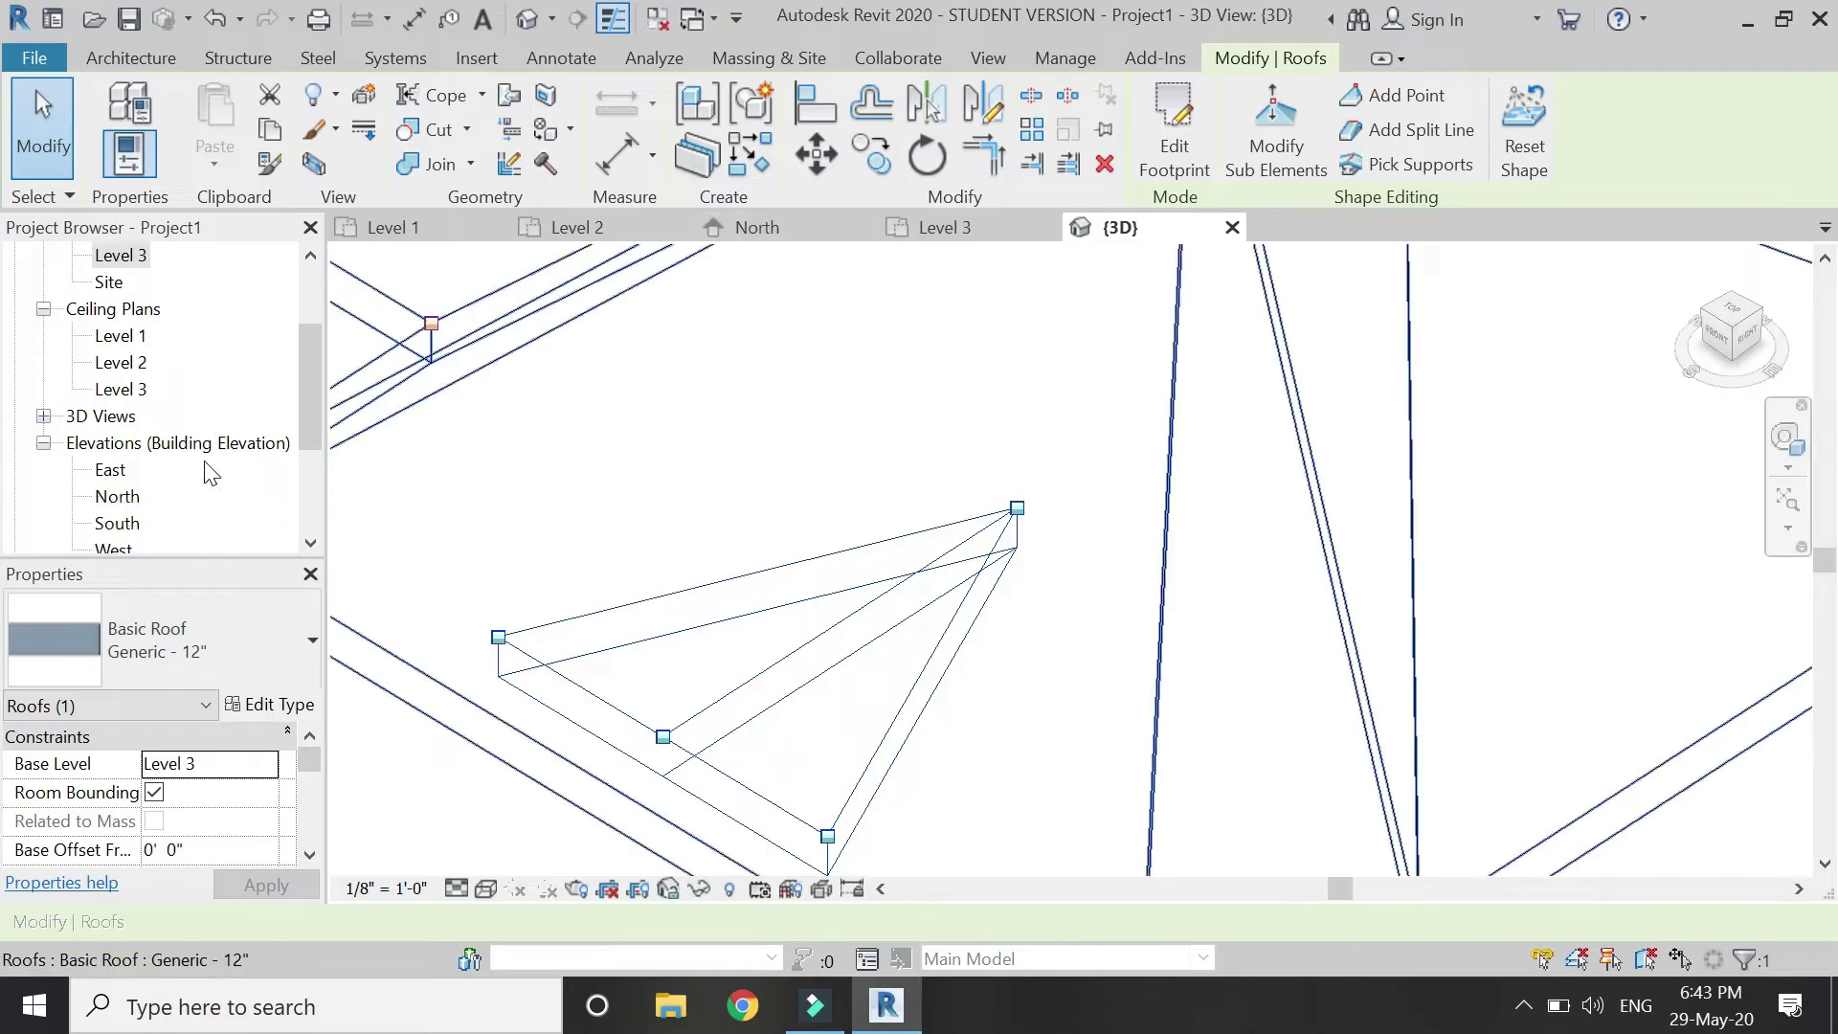
pyautogui.doubleClick(111, 470)
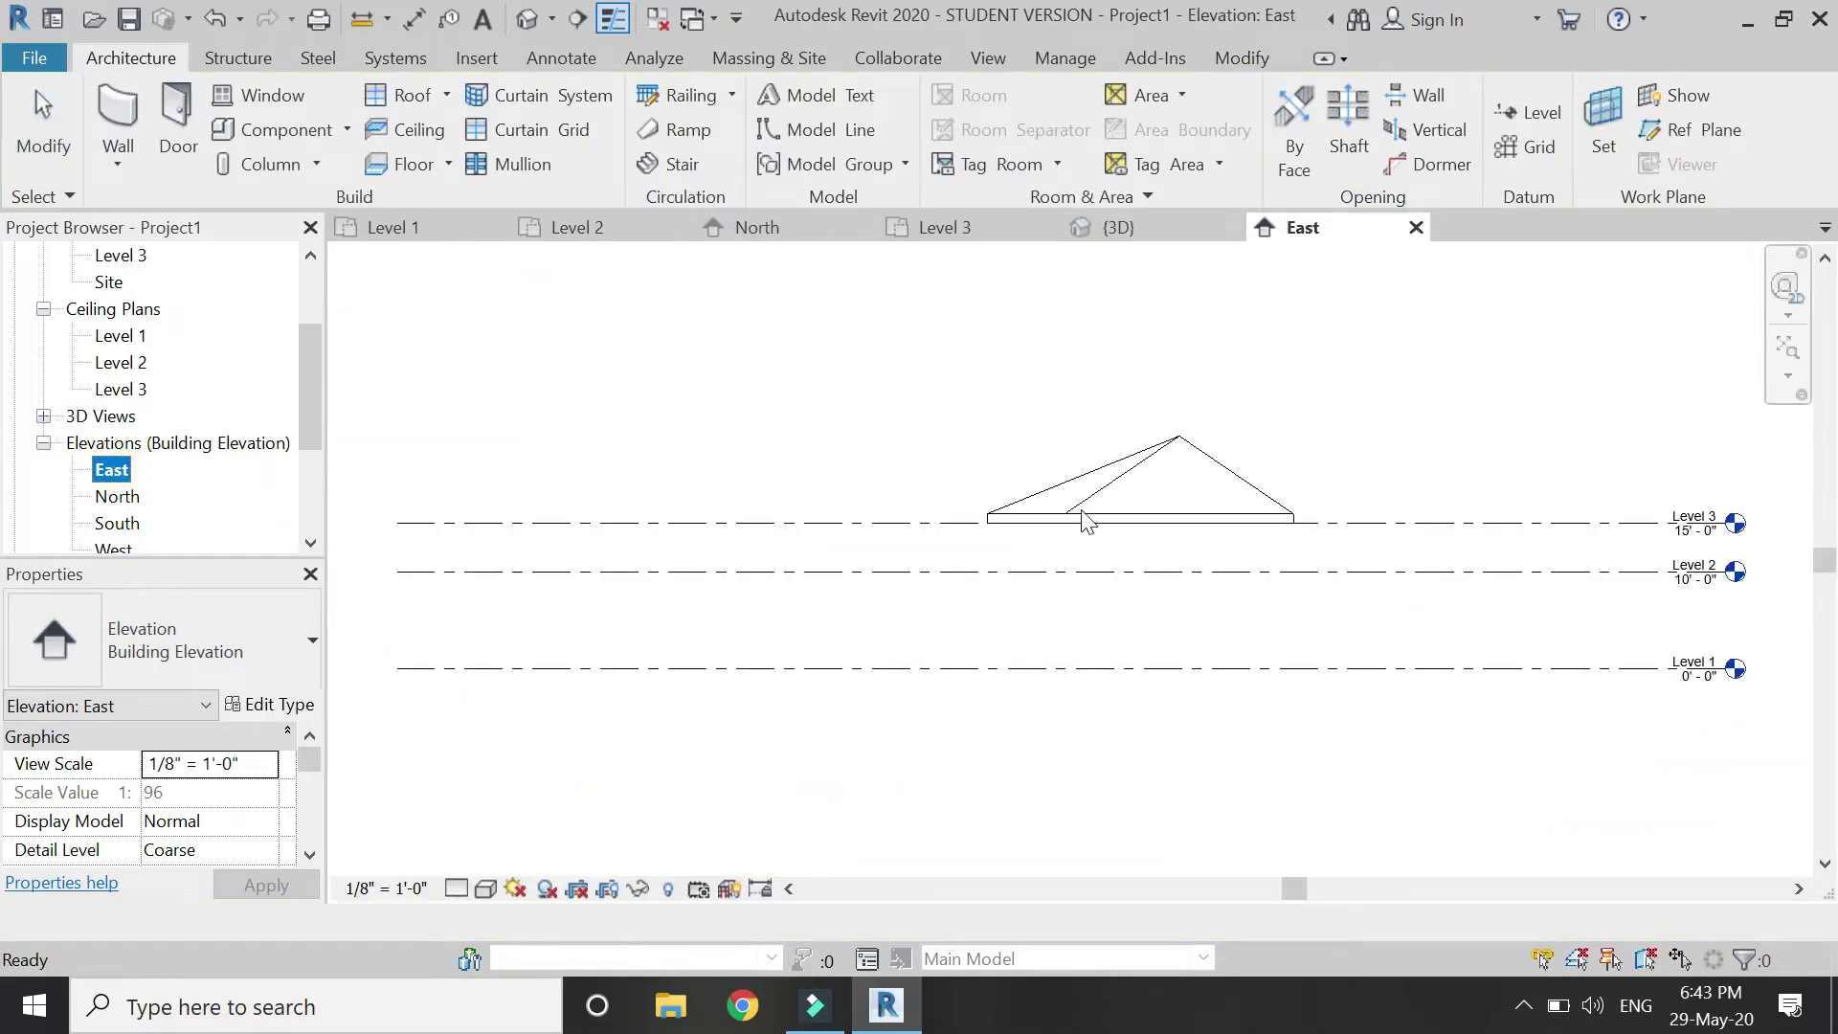
pyautogui.scroll(3, 1085, 522)
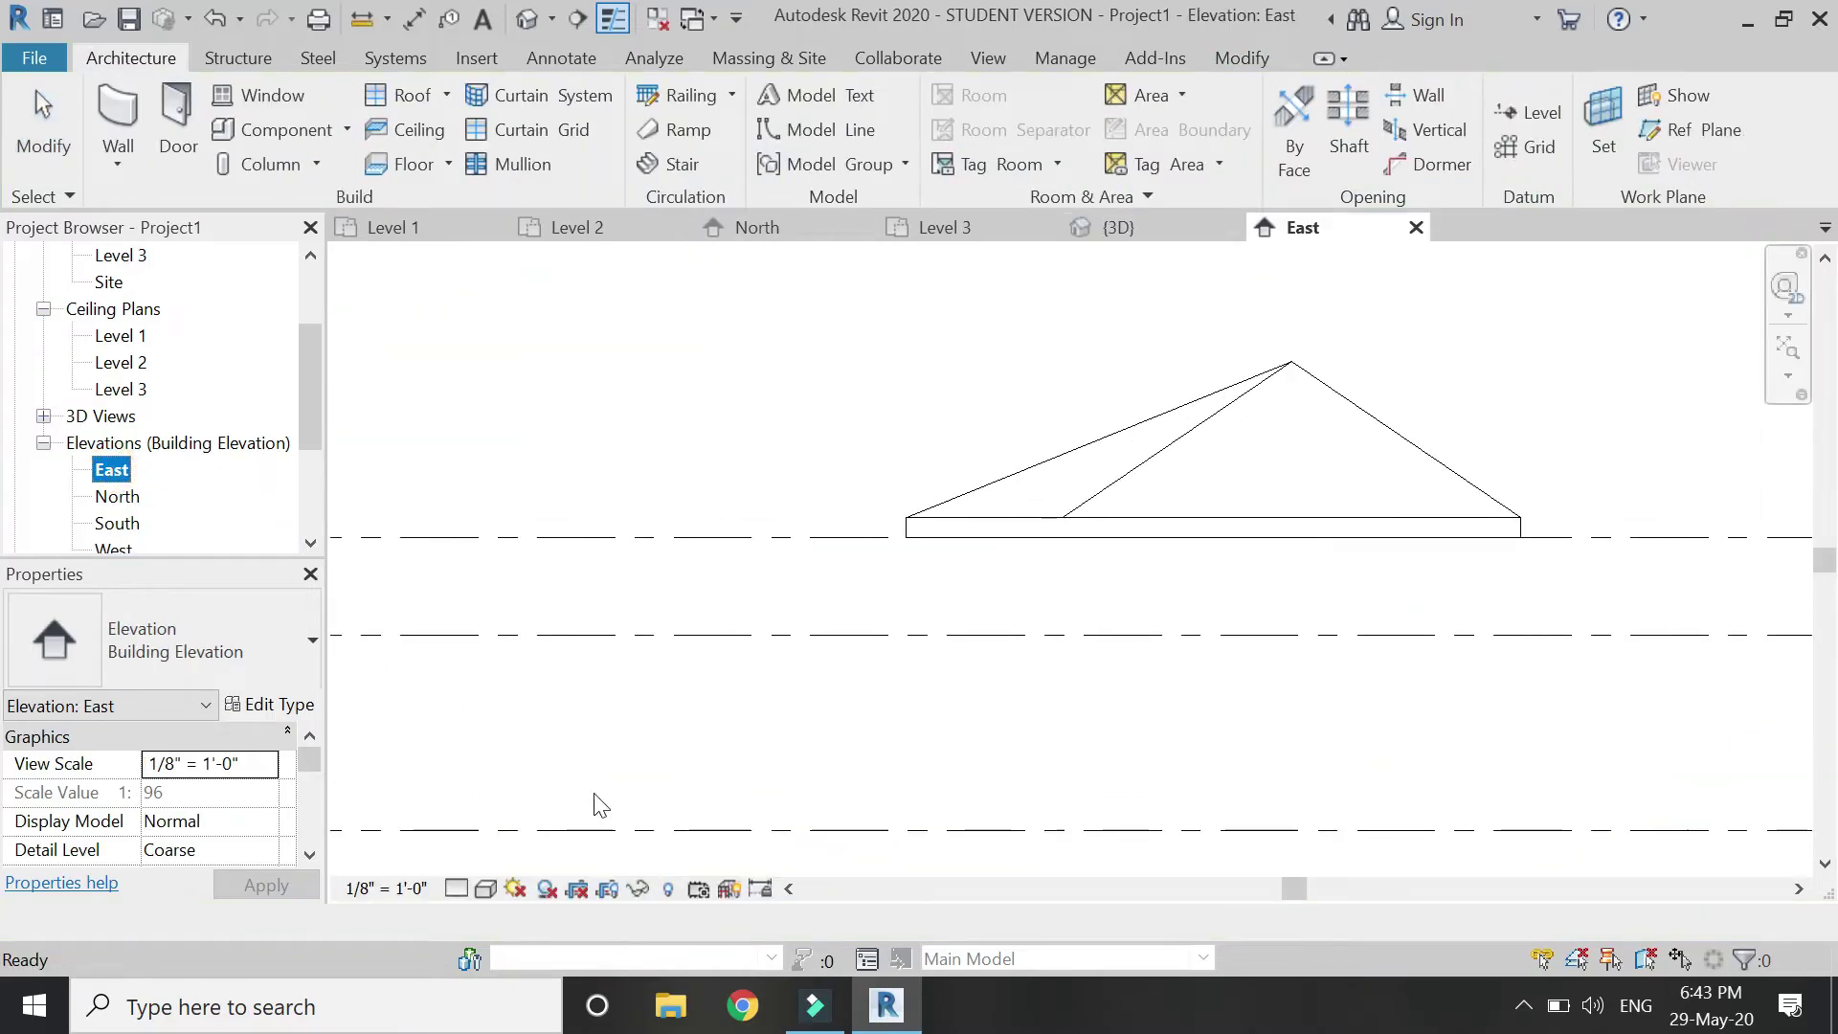
pyautogui.click(487, 888)
pyautogui.click(495, 715)
pyautogui.scroll(5, 1165, 582)
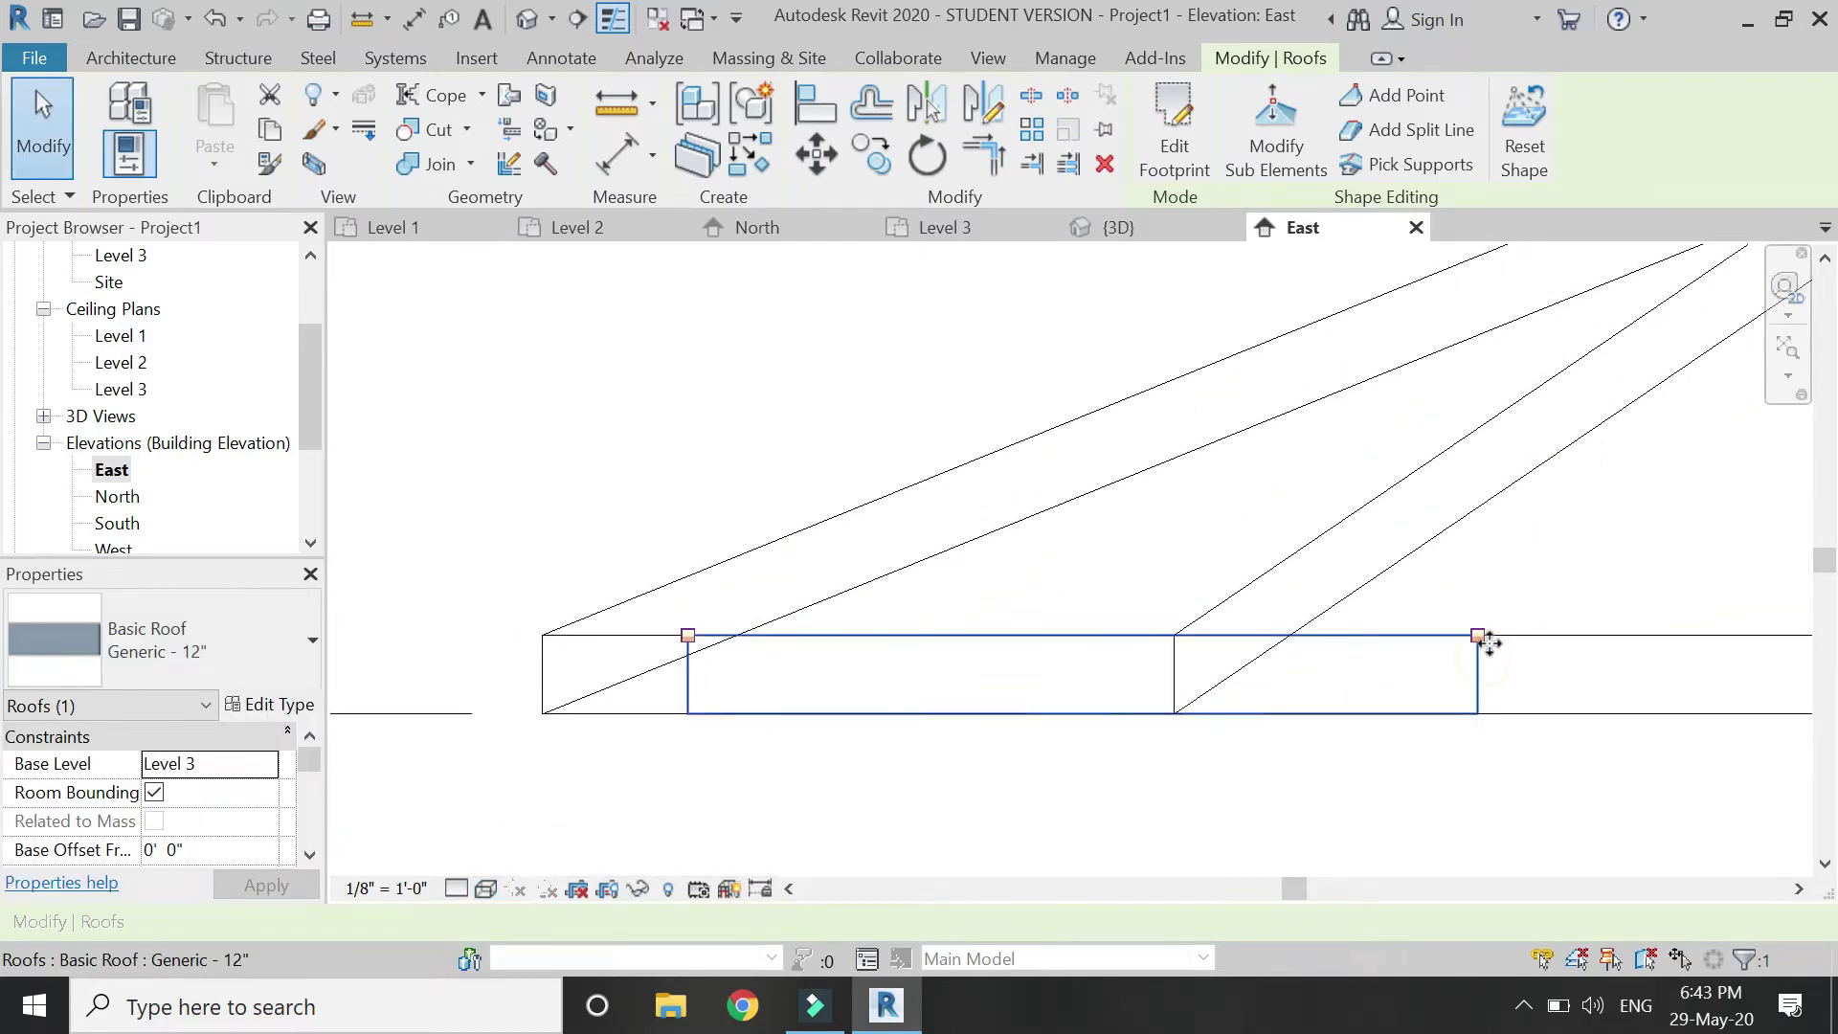
# With Modify Sub Elements, raise the roof's top corner point to 3' 11"
pyautogui.click(1276, 143)
pyautogui.click(1477, 636)
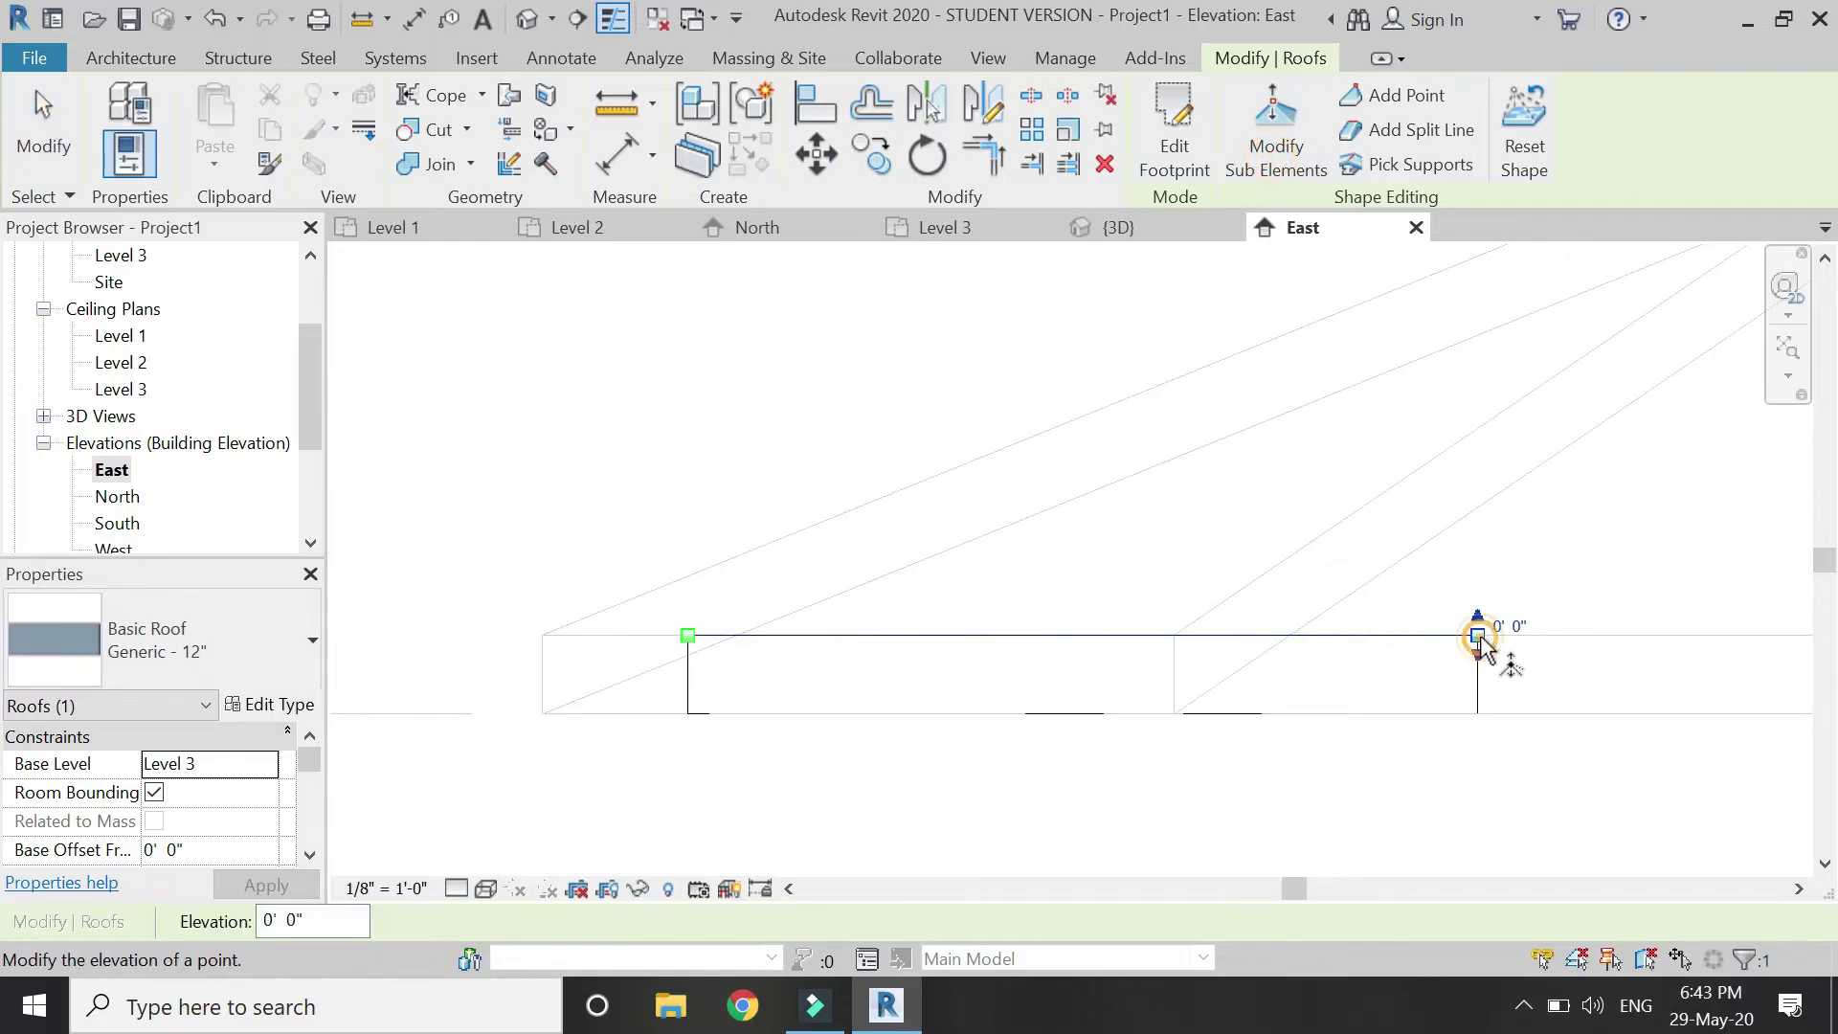
pyautogui.moveTo(1480, 634); pyautogui.dragTo(1477, 257)
pyautogui.scroll(2, 858, 562)
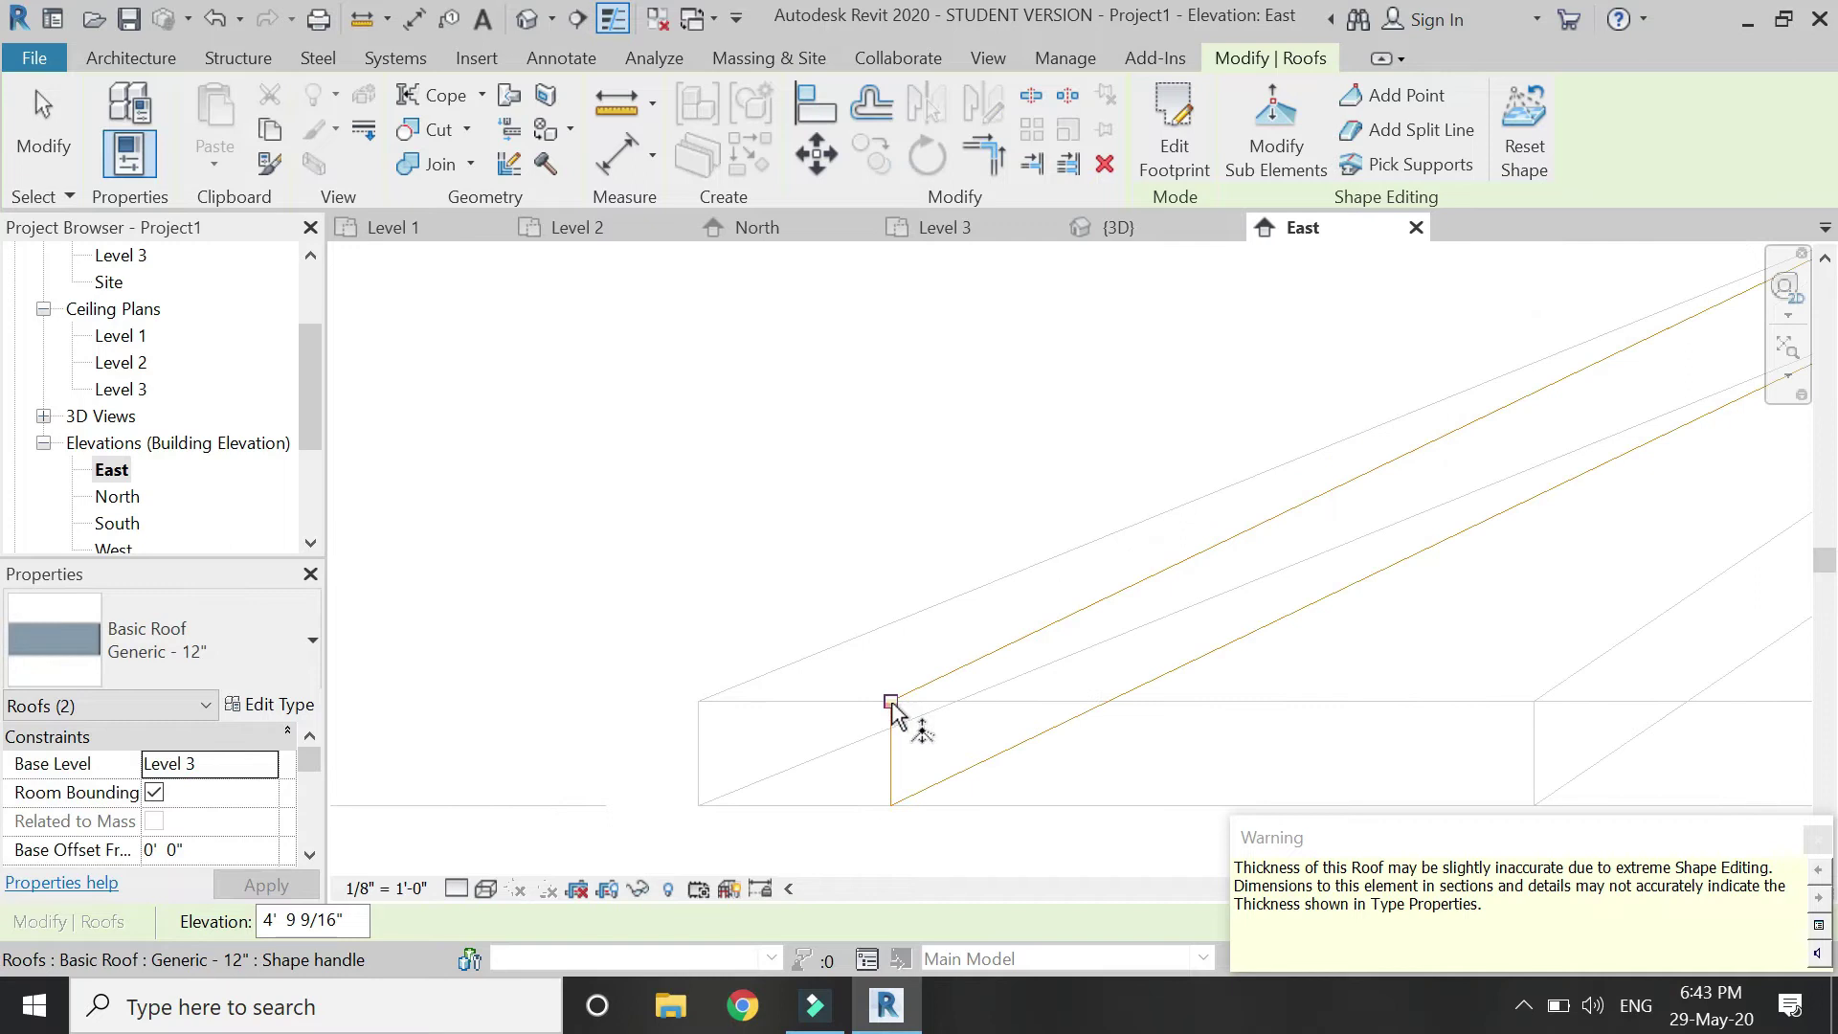
pyautogui.click(890, 703)
pyautogui.moveTo(888, 699); pyautogui.dragTo(889, 624)
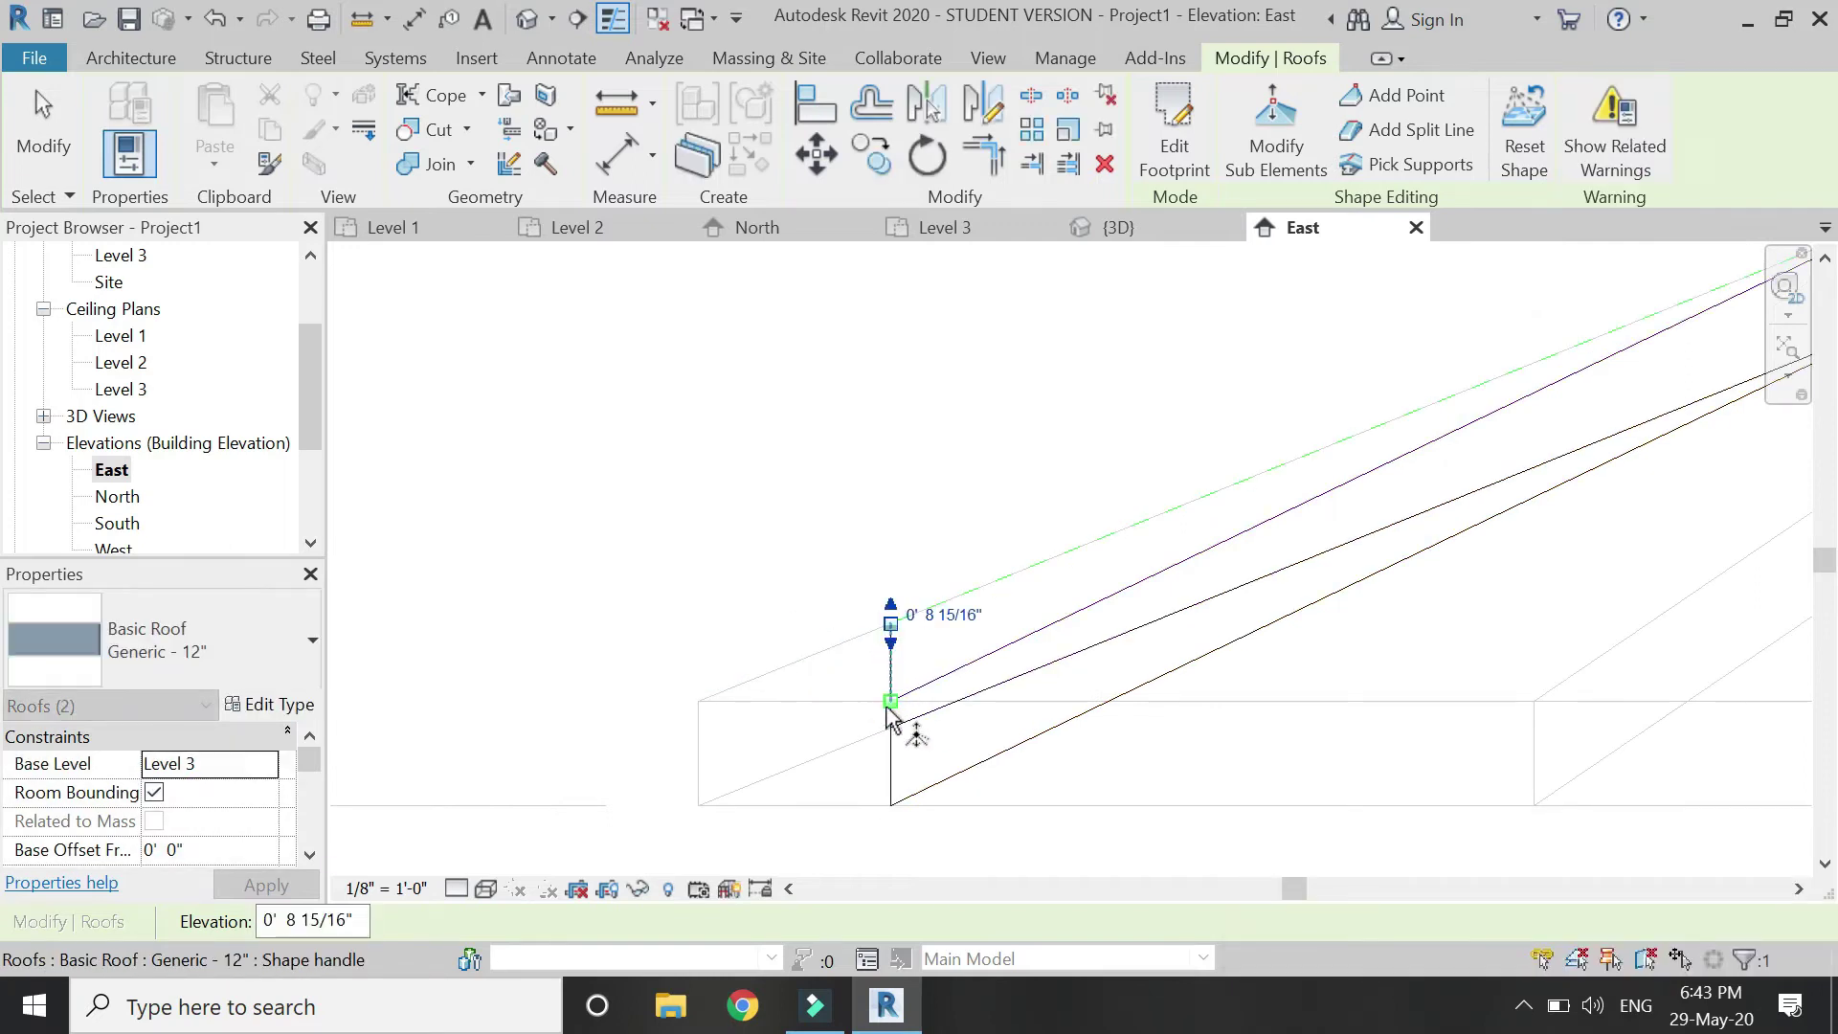
pyautogui.click(891, 704)
pyautogui.moveTo(892, 704); pyautogui.dragTo(868, 433)
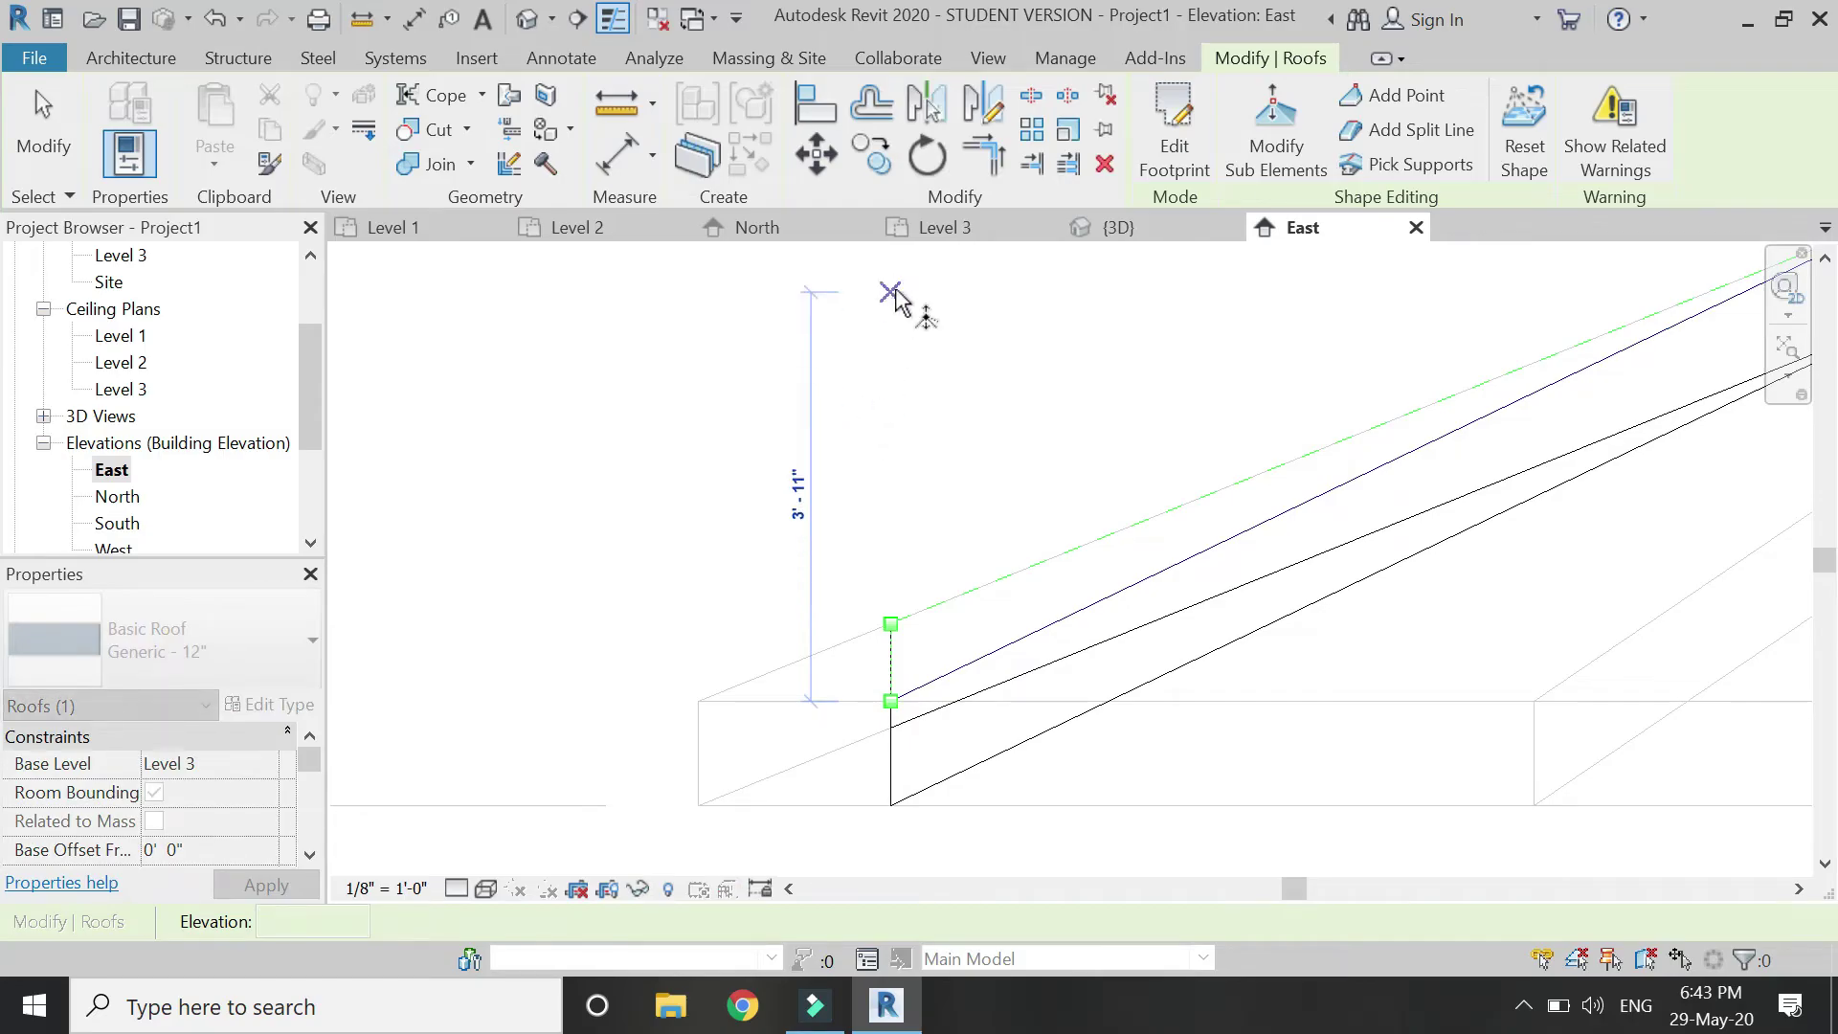
pyautogui.moveTo(895, 302); pyautogui.dragTo(895, 302)
pyautogui.scroll(-1, 976, 685)
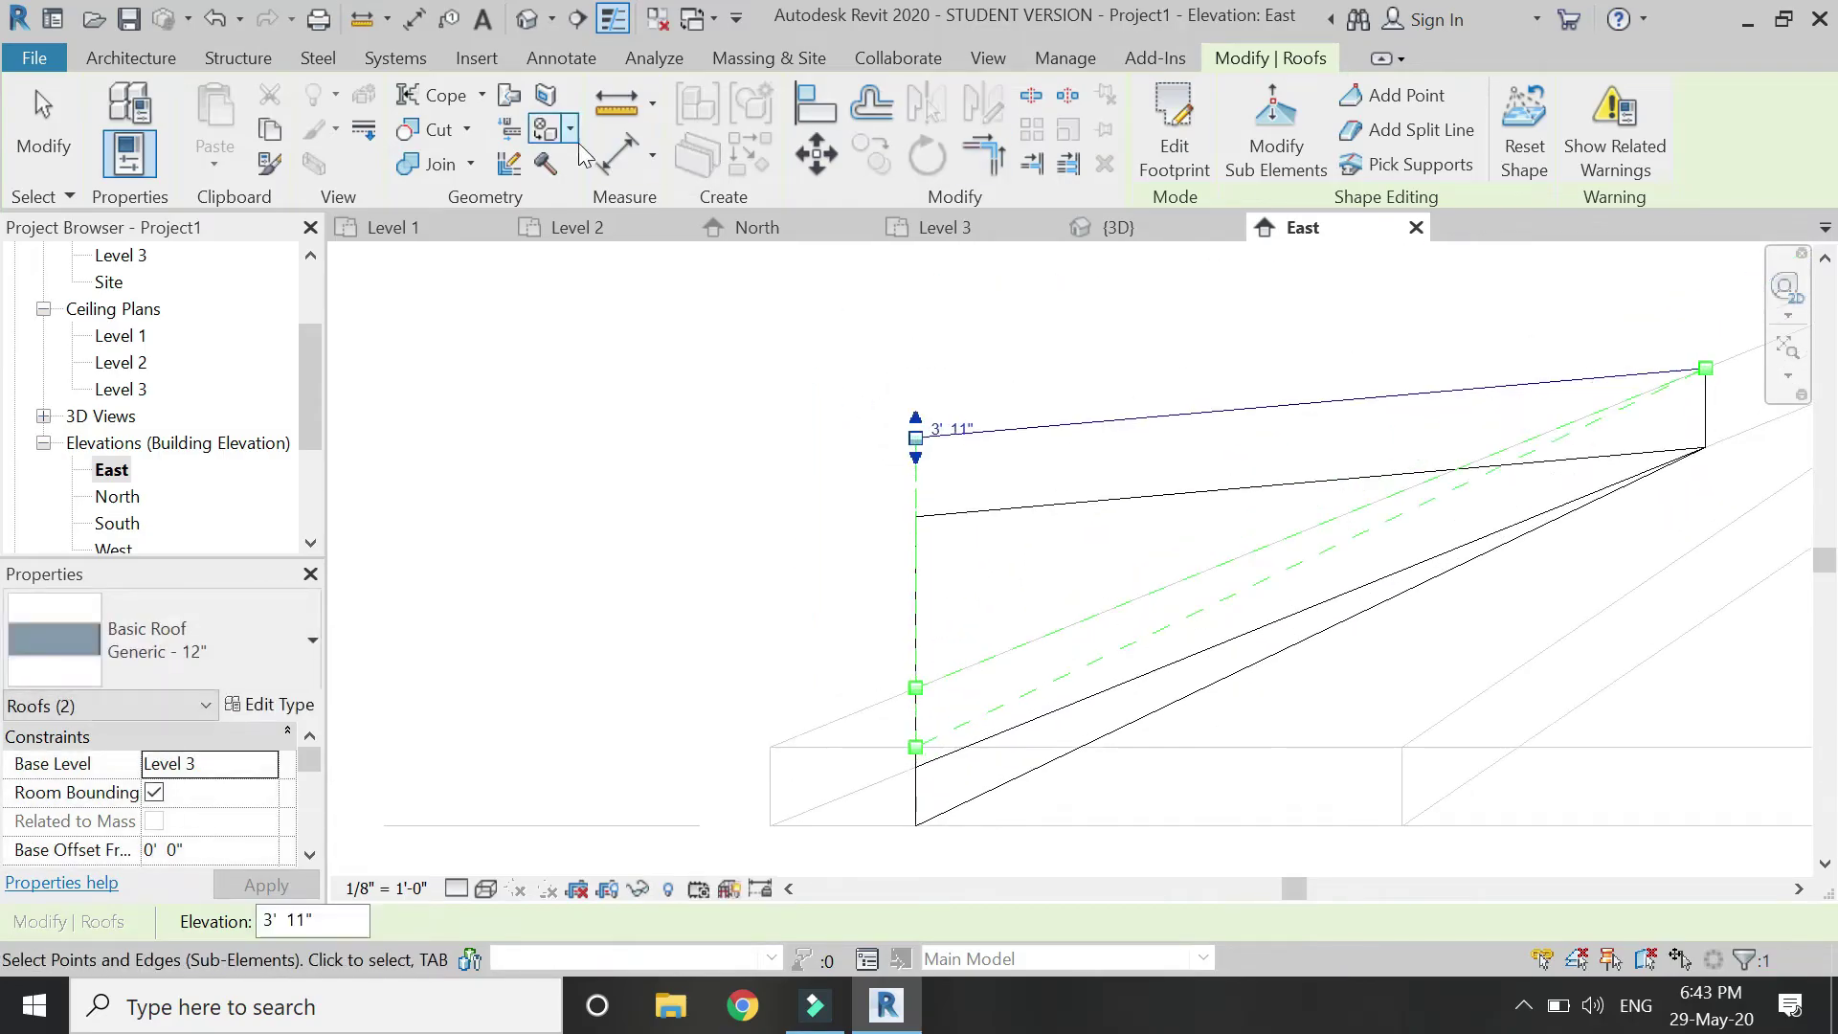
# Raise the lower roof corner point to 0' 8 15/16"
pyautogui.click(916, 751)
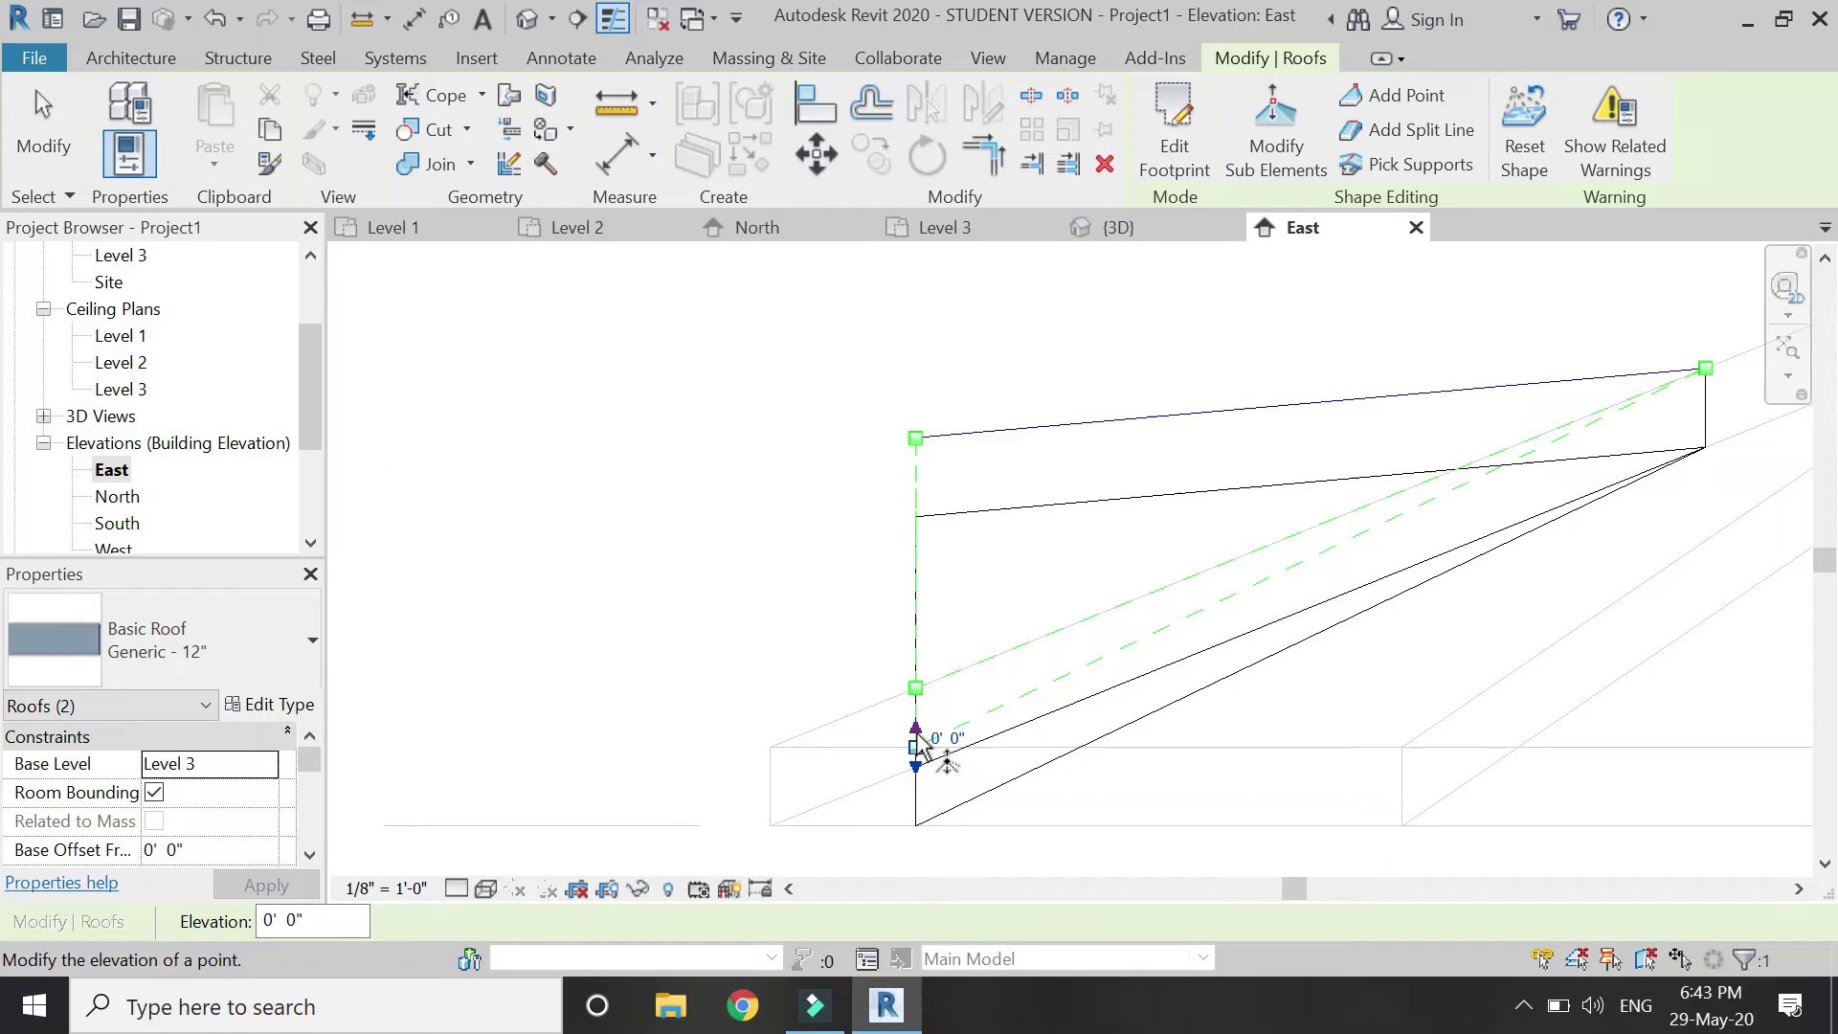
pyautogui.moveTo(919, 742)
pyautogui.mouseDown()
pyautogui.moveTo(917, 705)
pyautogui.moveTo(933, 715)
pyautogui.mouseUp()
pyautogui.scroll(-1, 967, 791)
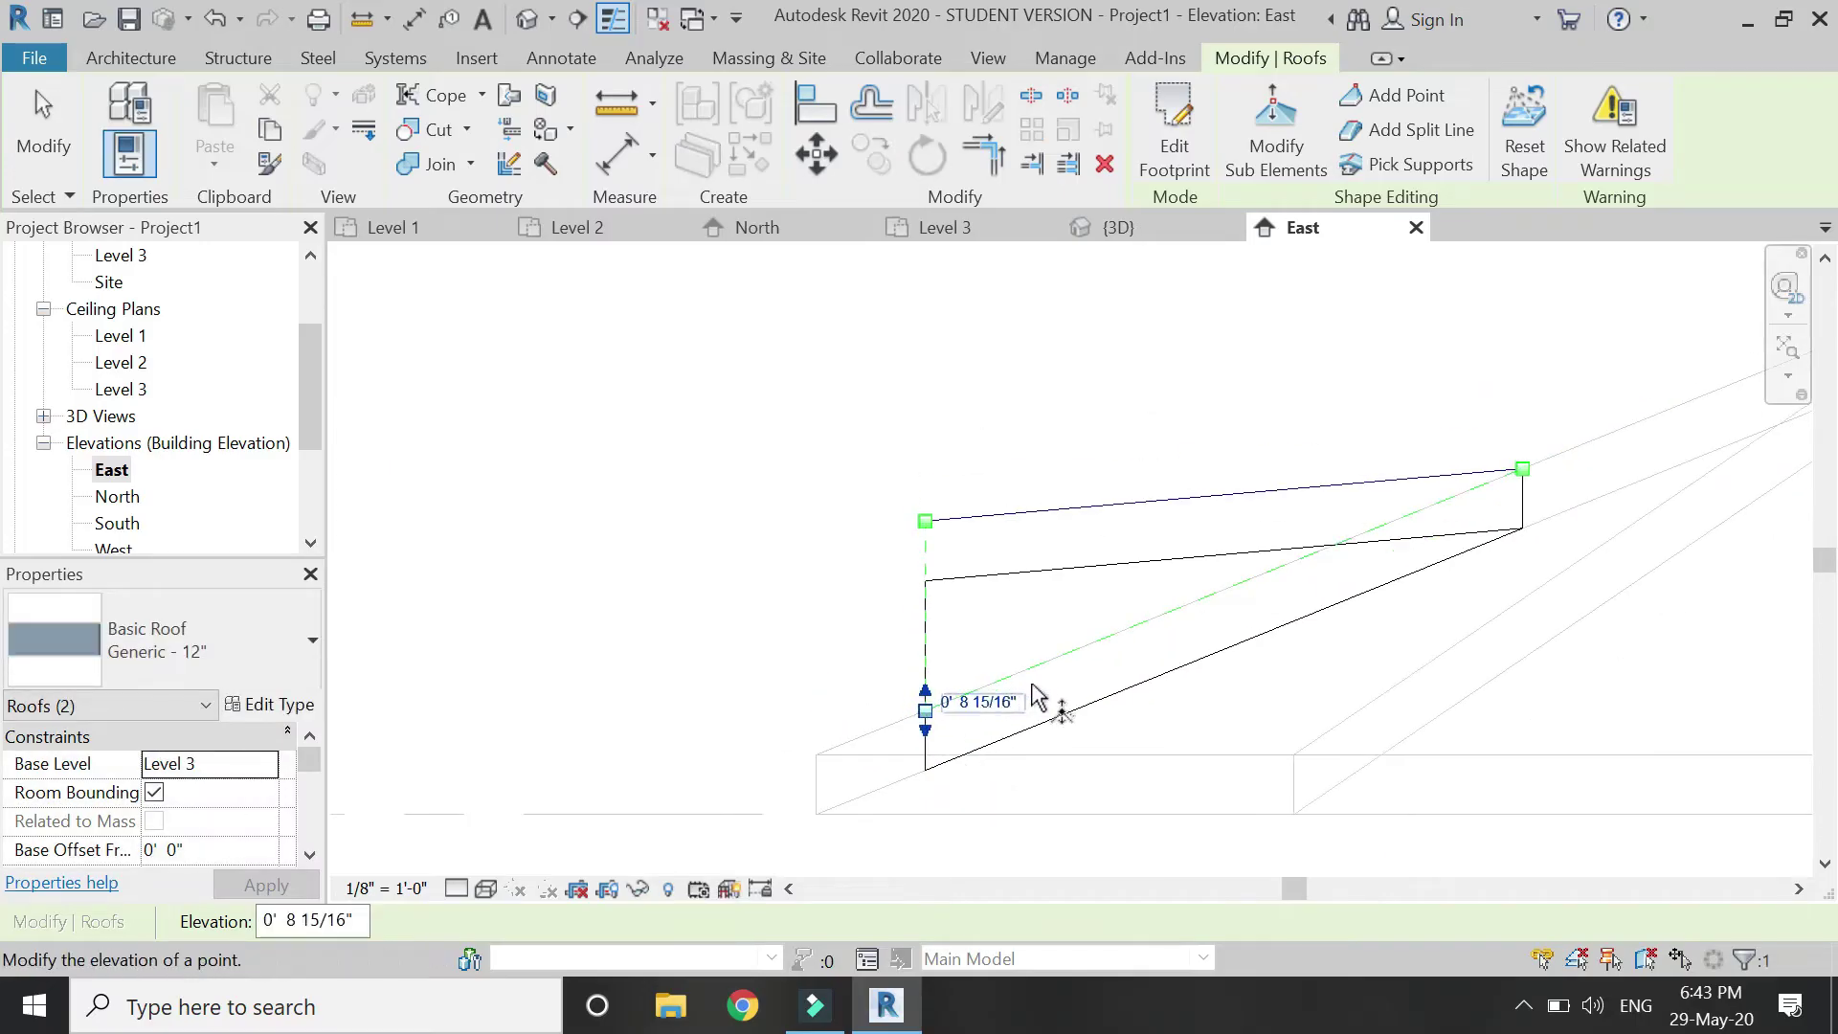
pyautogui.scroll(1, 1049, 559)
# Draw a horizontal model guide line on the roof face, using the face as work plane
pyautogui.press('Escape')
pyautogui.press('Escape')
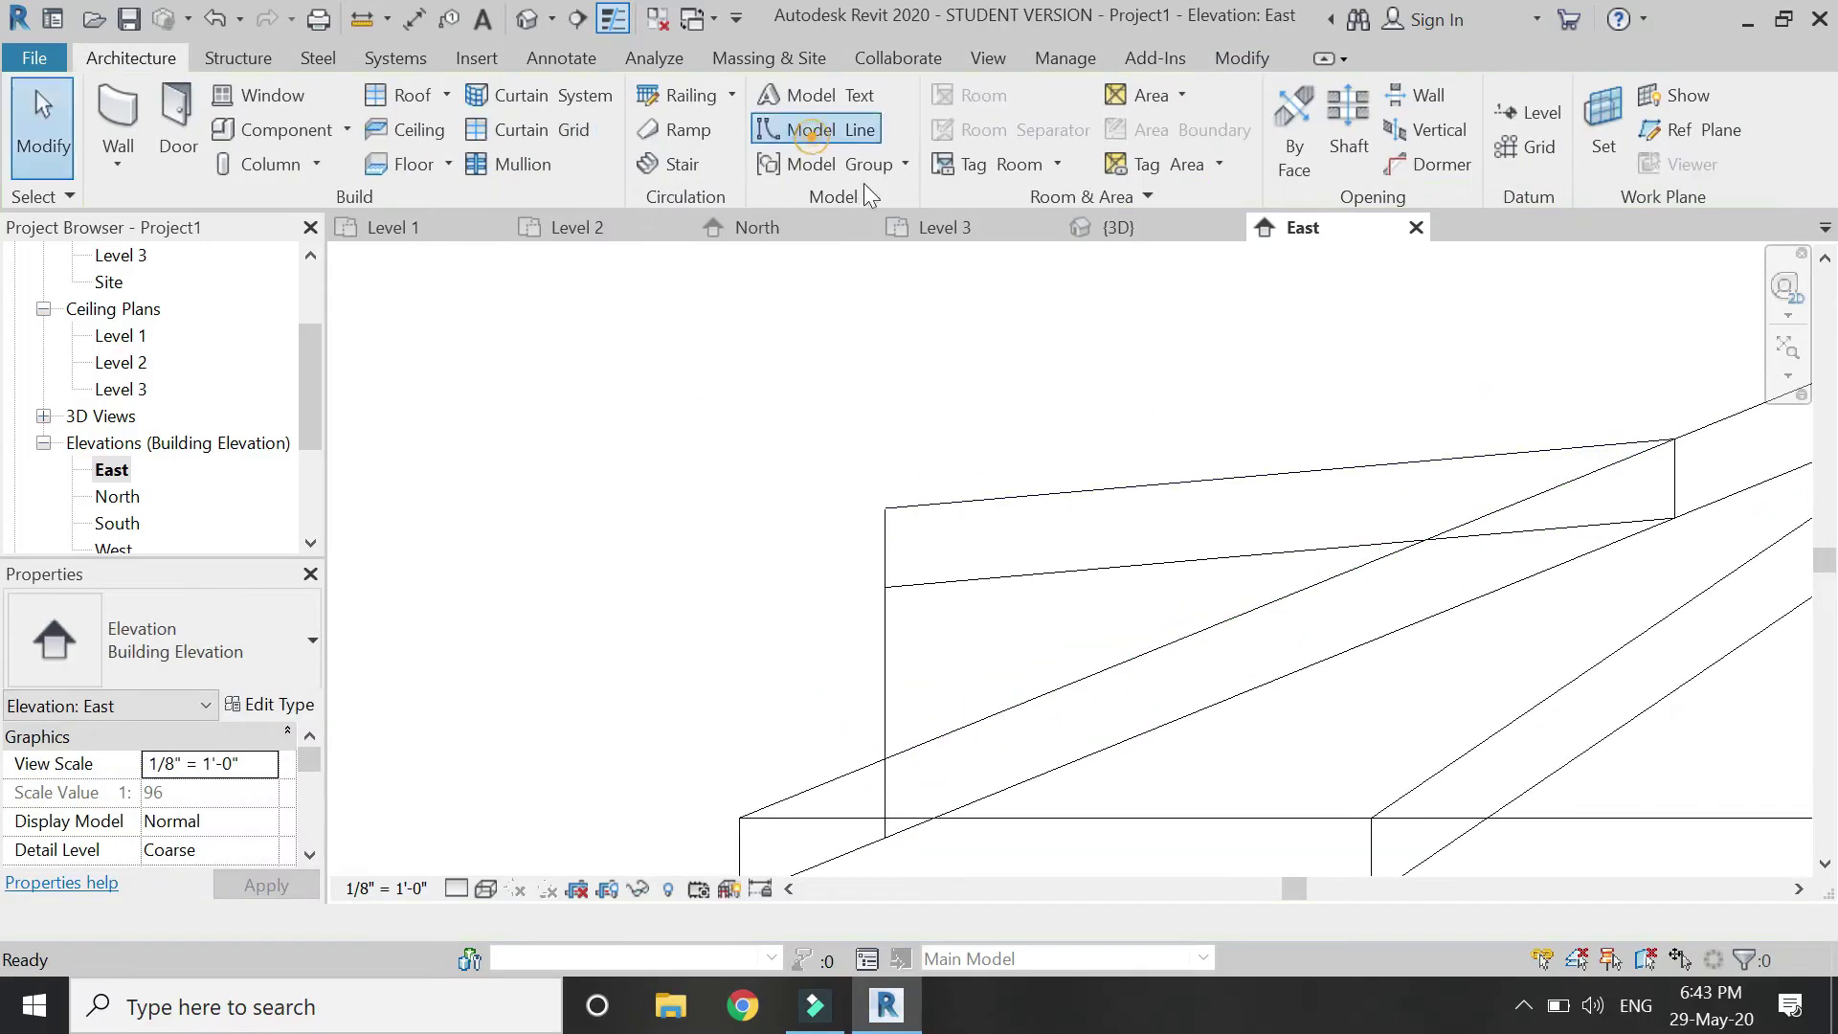
pyautogui.click(829, 131)
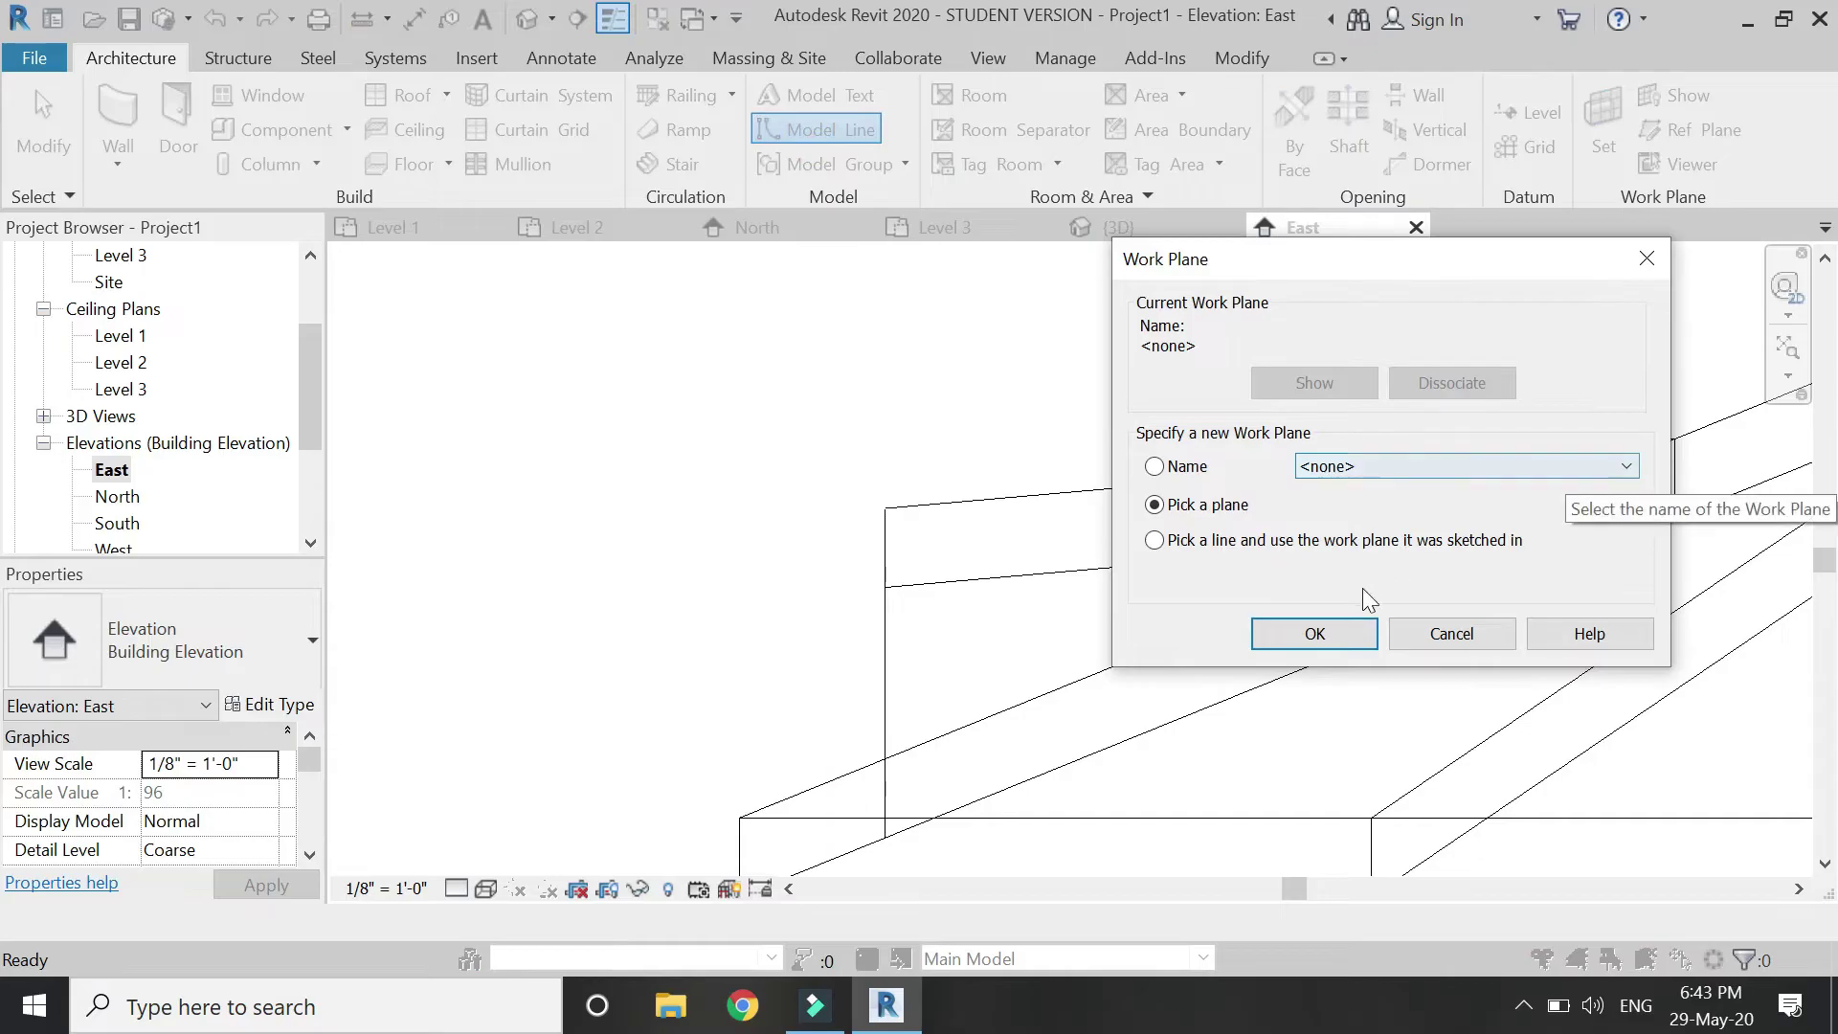
pyautogui.click(1311, 632)
pyautogui.click(1170, 723)
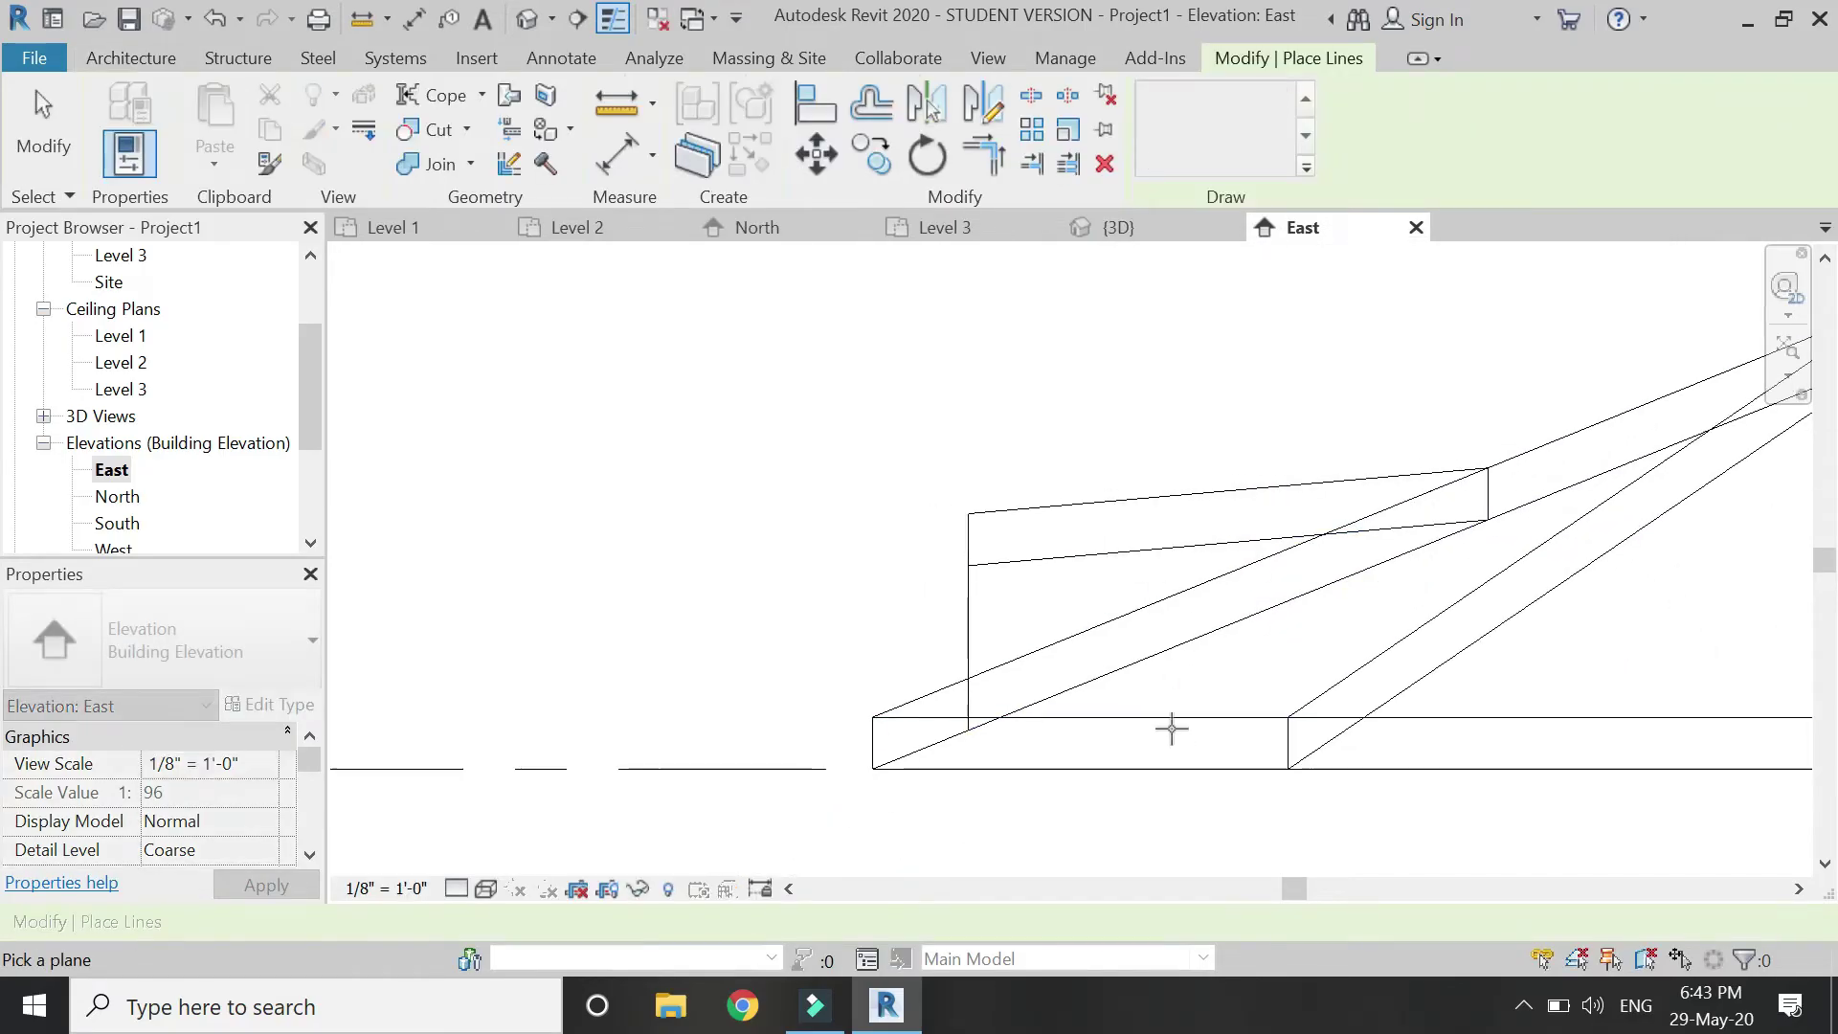
pyautogui.click(1170, 723)
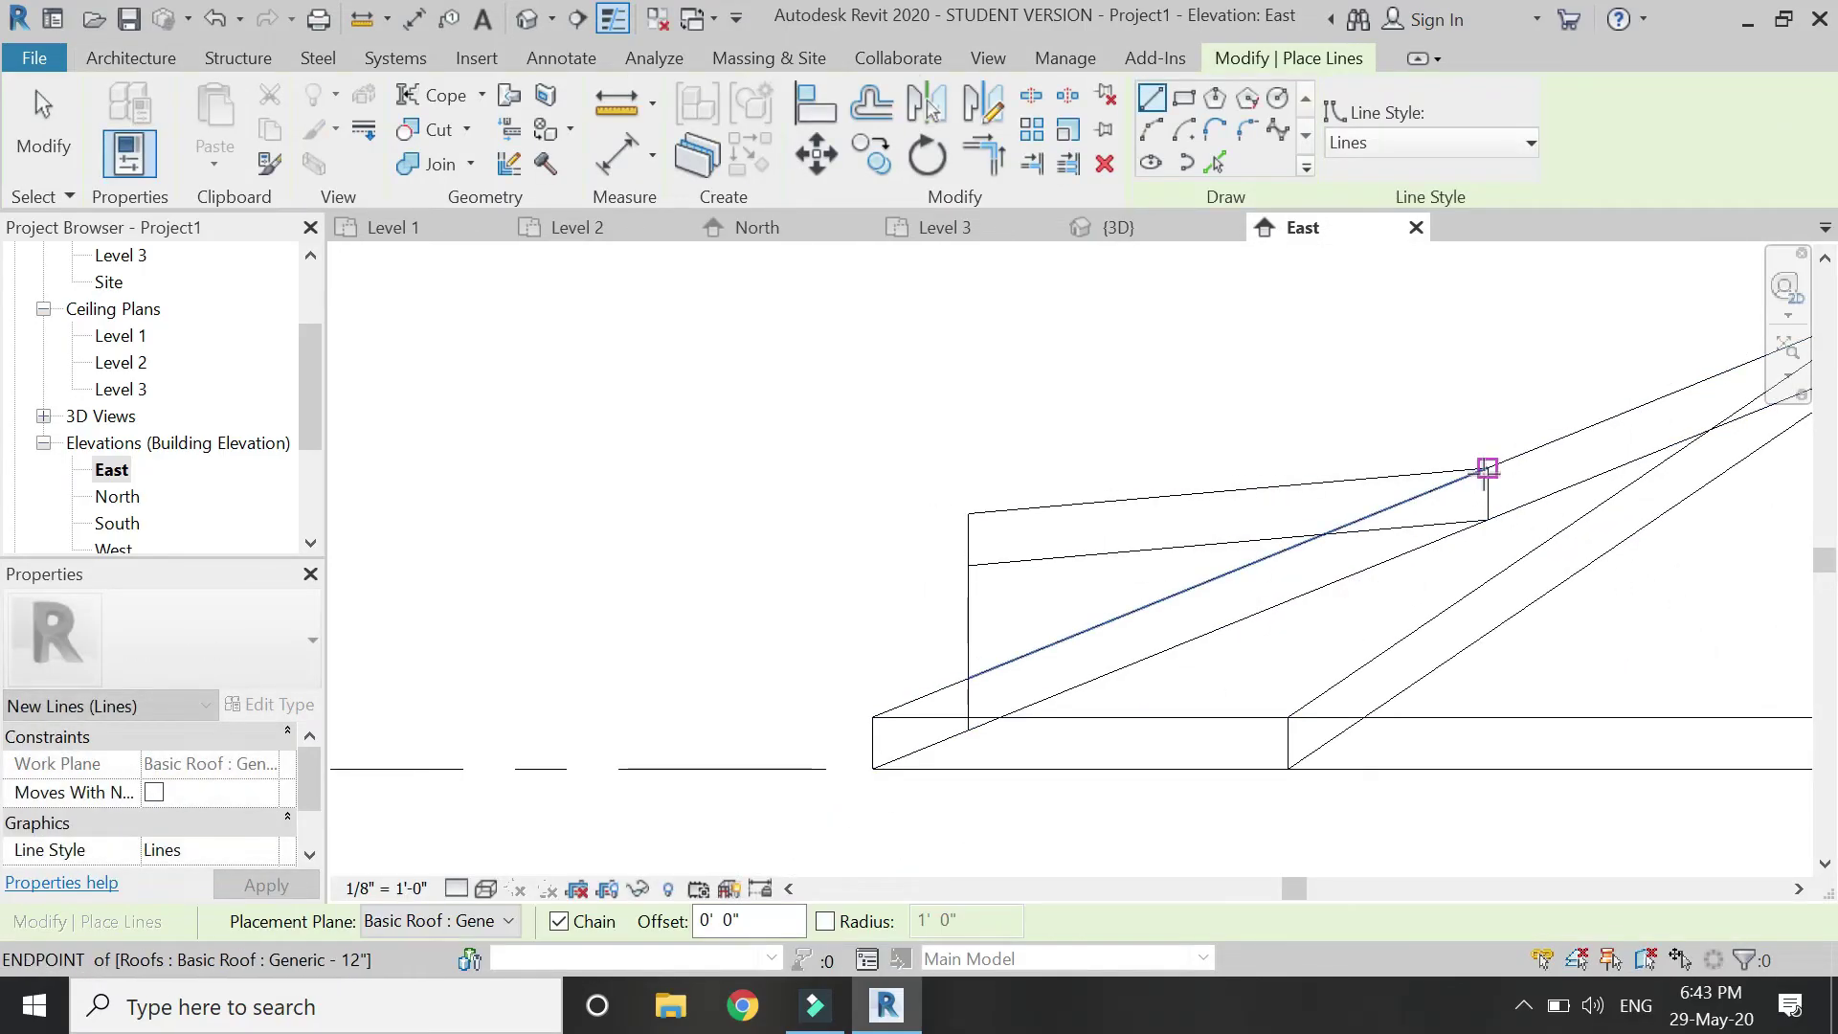
pyautogui.click(1487, 468)
pyautogui.press('Escape')
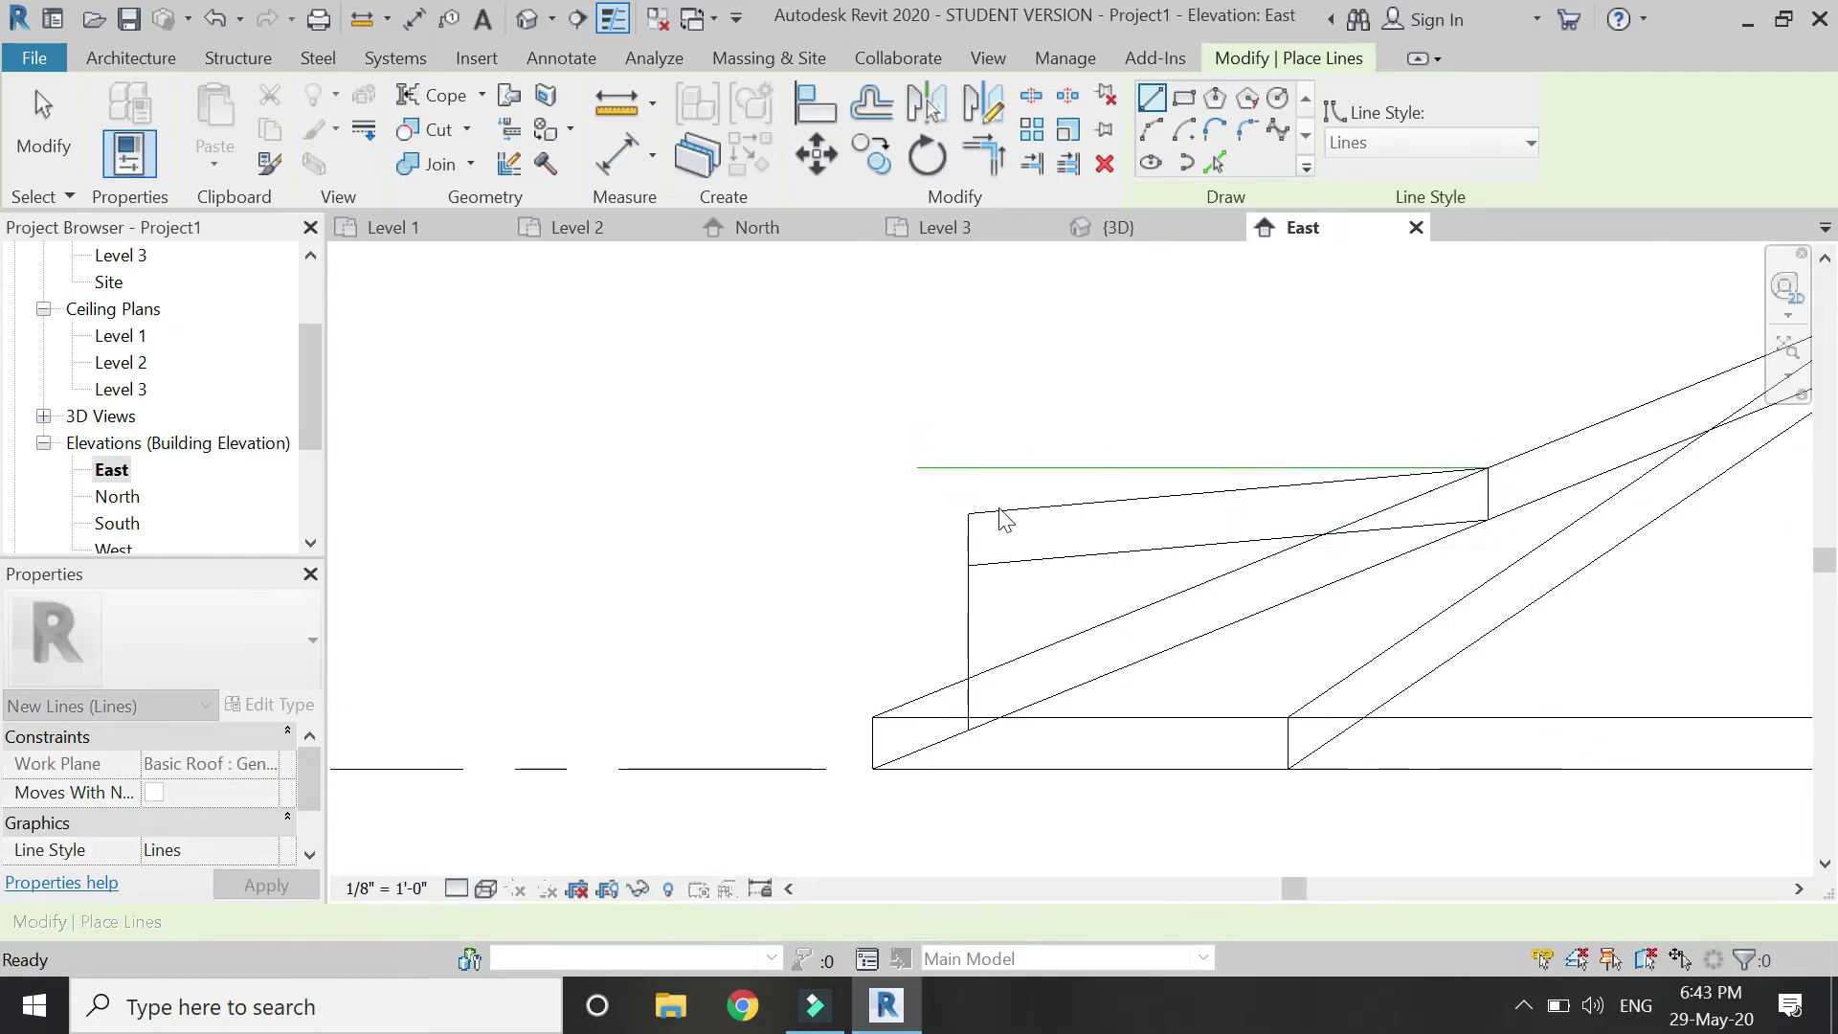
pyautogui.scroll(2, 1012, 525)
pyautogui.press('Escape')
# Drag the roof's end corner up to the guide line, then delete the guide line
pyautogui.click(1012, 517)
pyautogui.click(1262, 178)
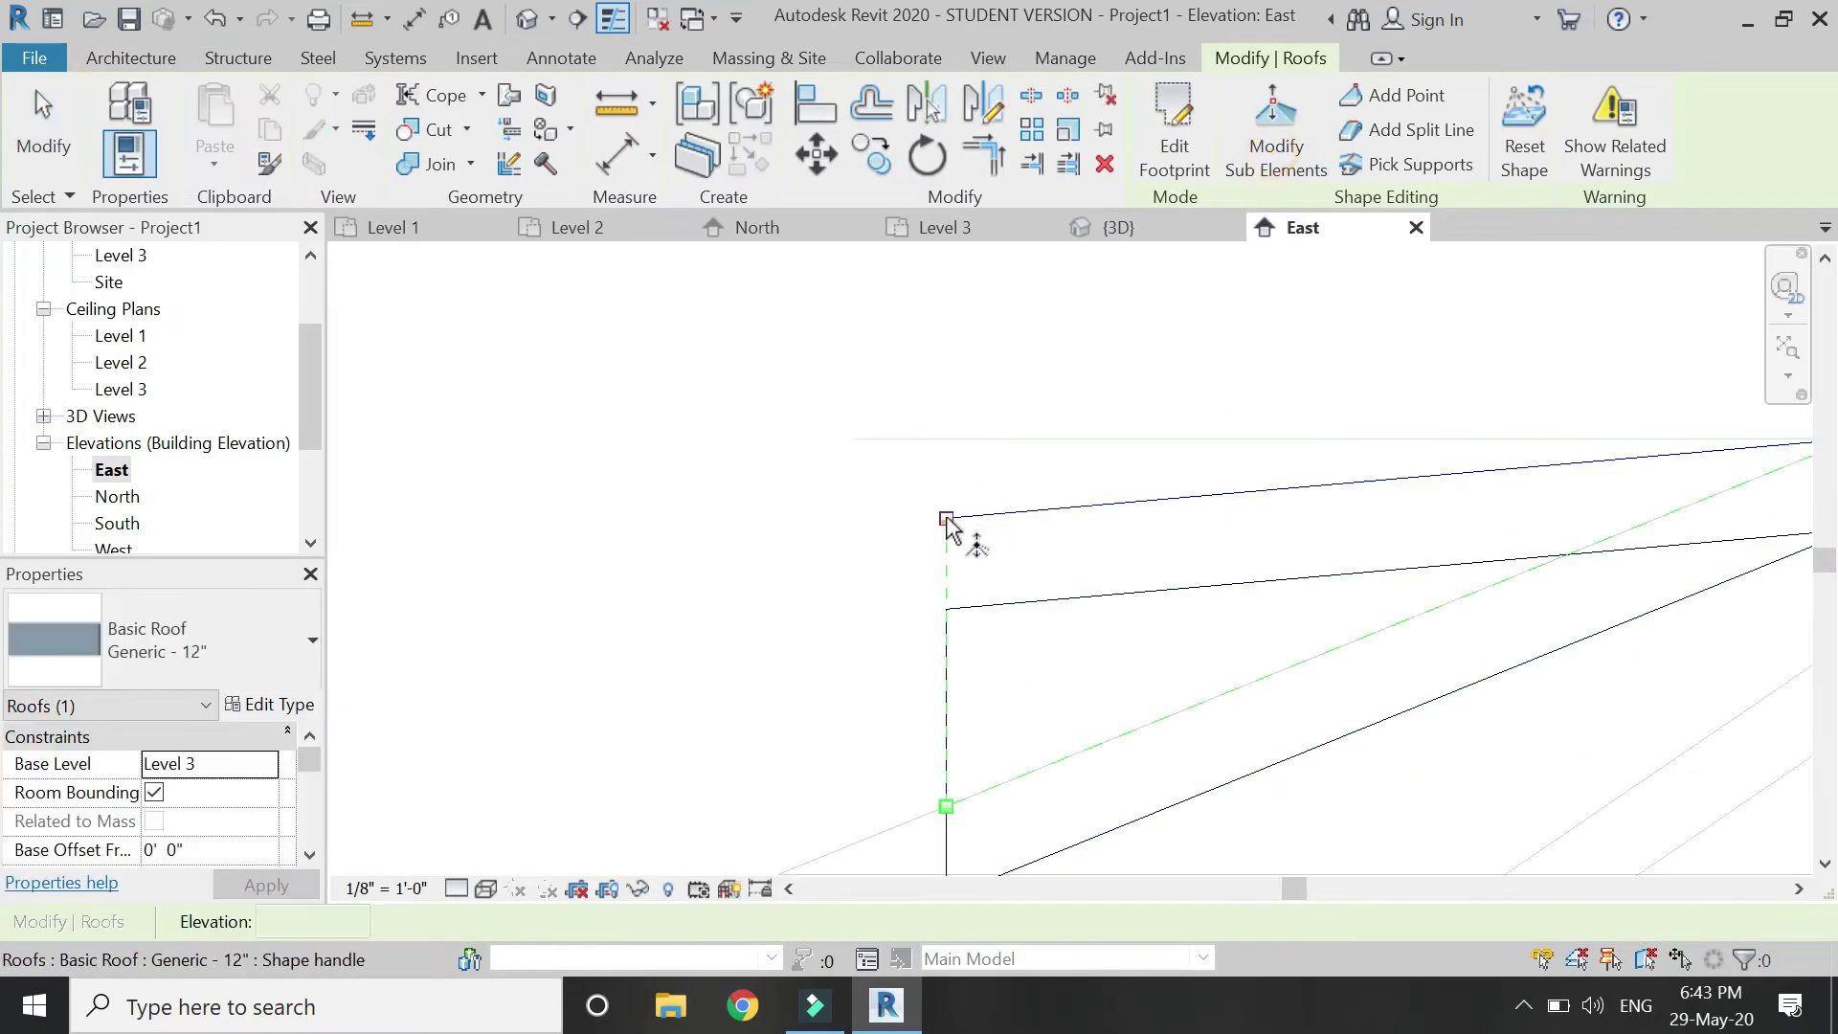
pyautogui.moveTo(945, 518); pyautogui.dragTo(946, 439)
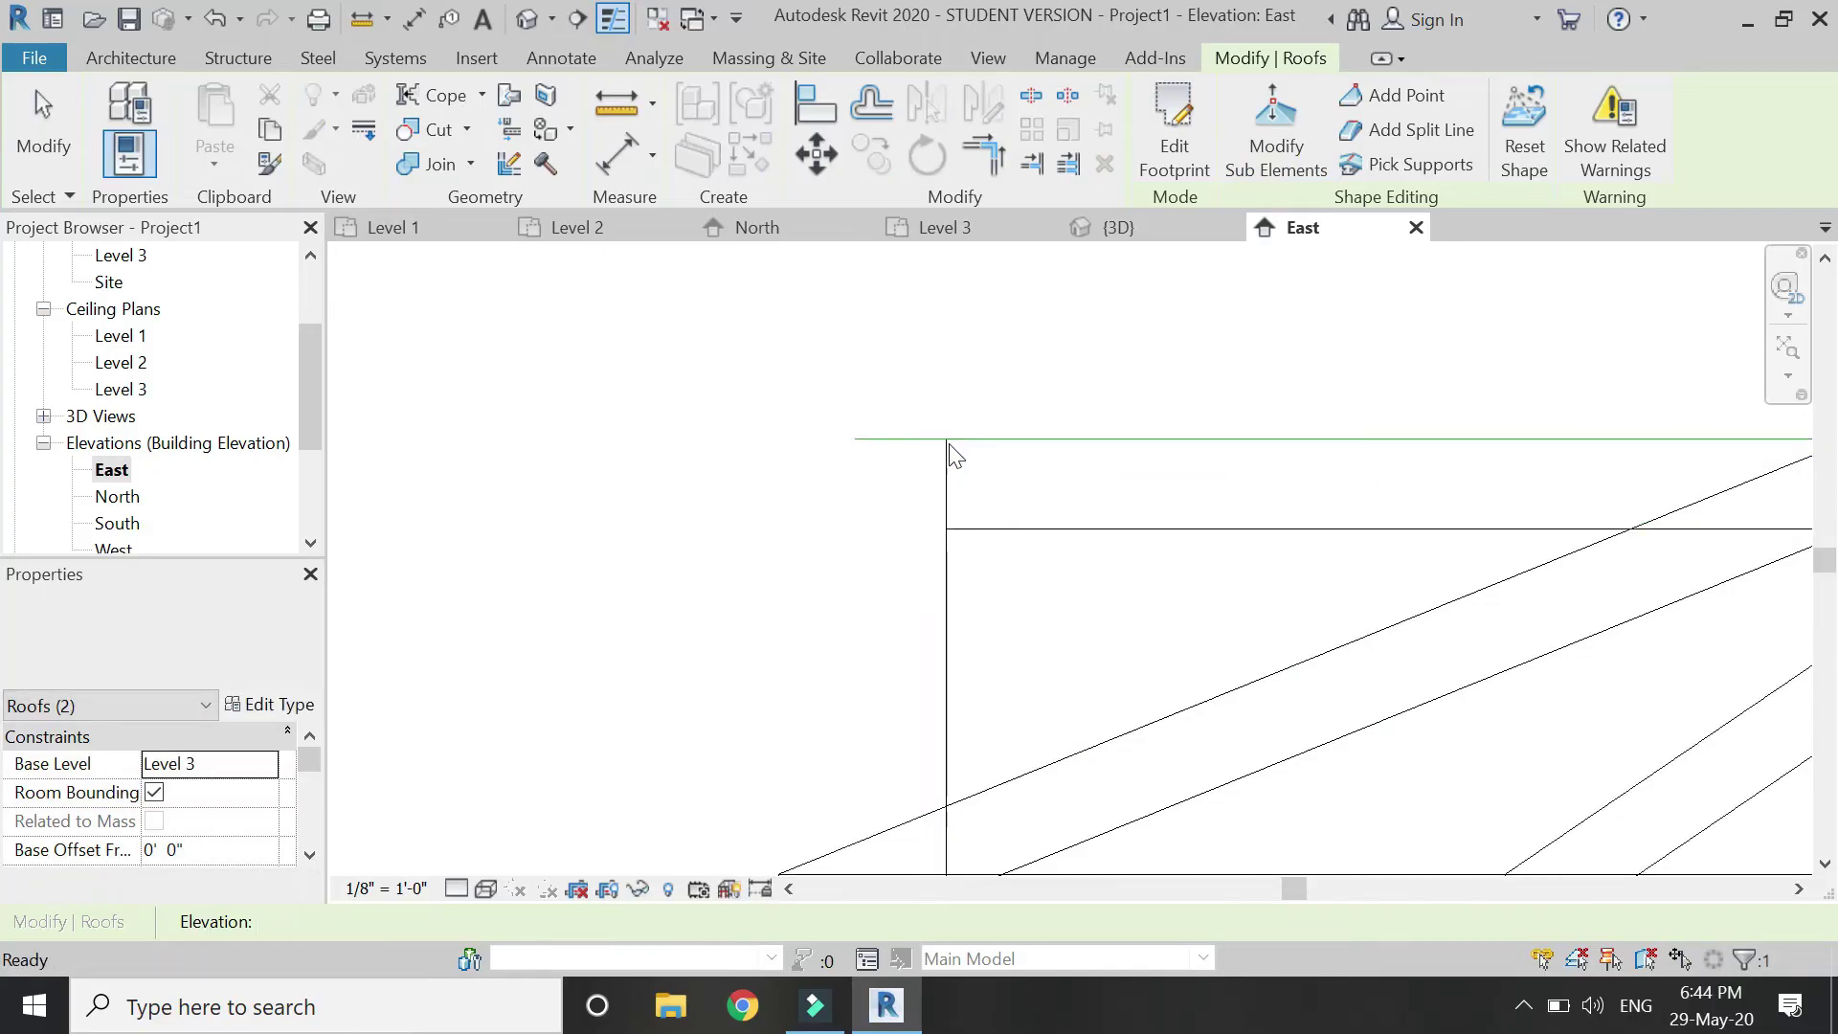
pyautogui.press('Escape')
pyautogui.click(882, 443)
pyautogui.press('Delete')
pyautogui.scroll(-3, 872, 442)
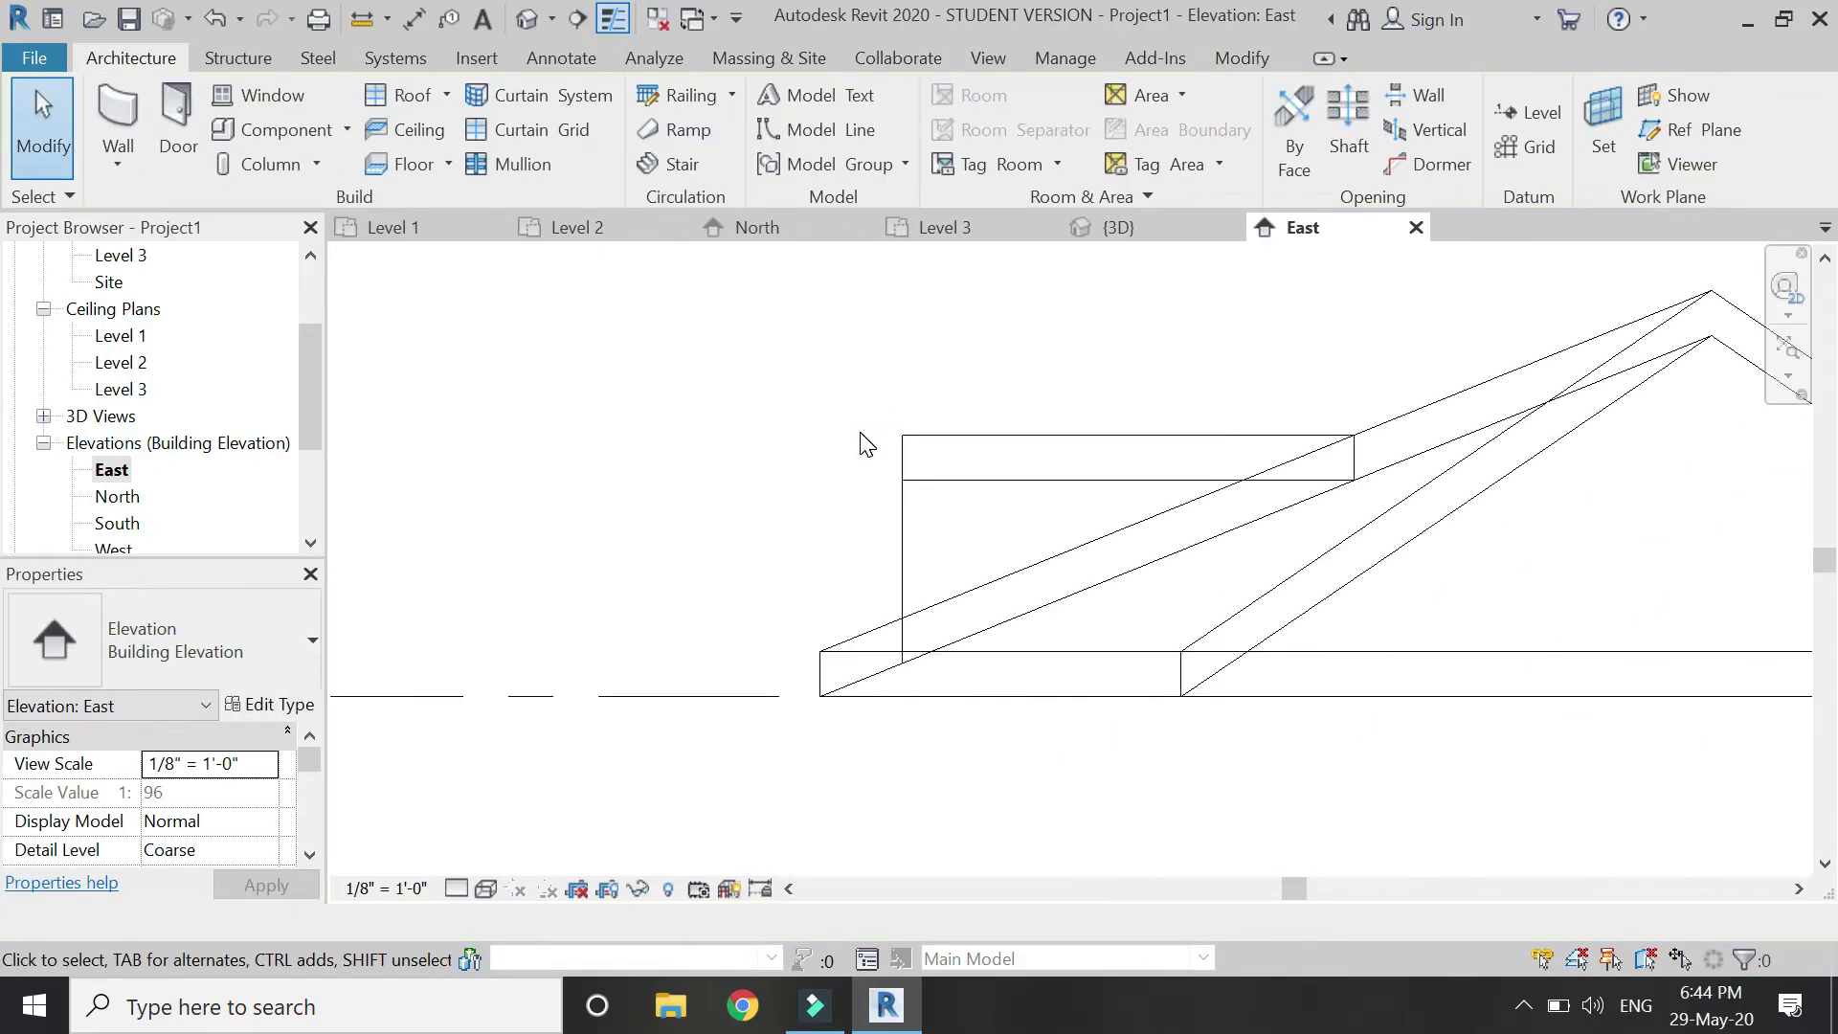
# Show the {3D} view in Hidden Line style, panned toward the roof opening
pyautogui.click(1116, 228)
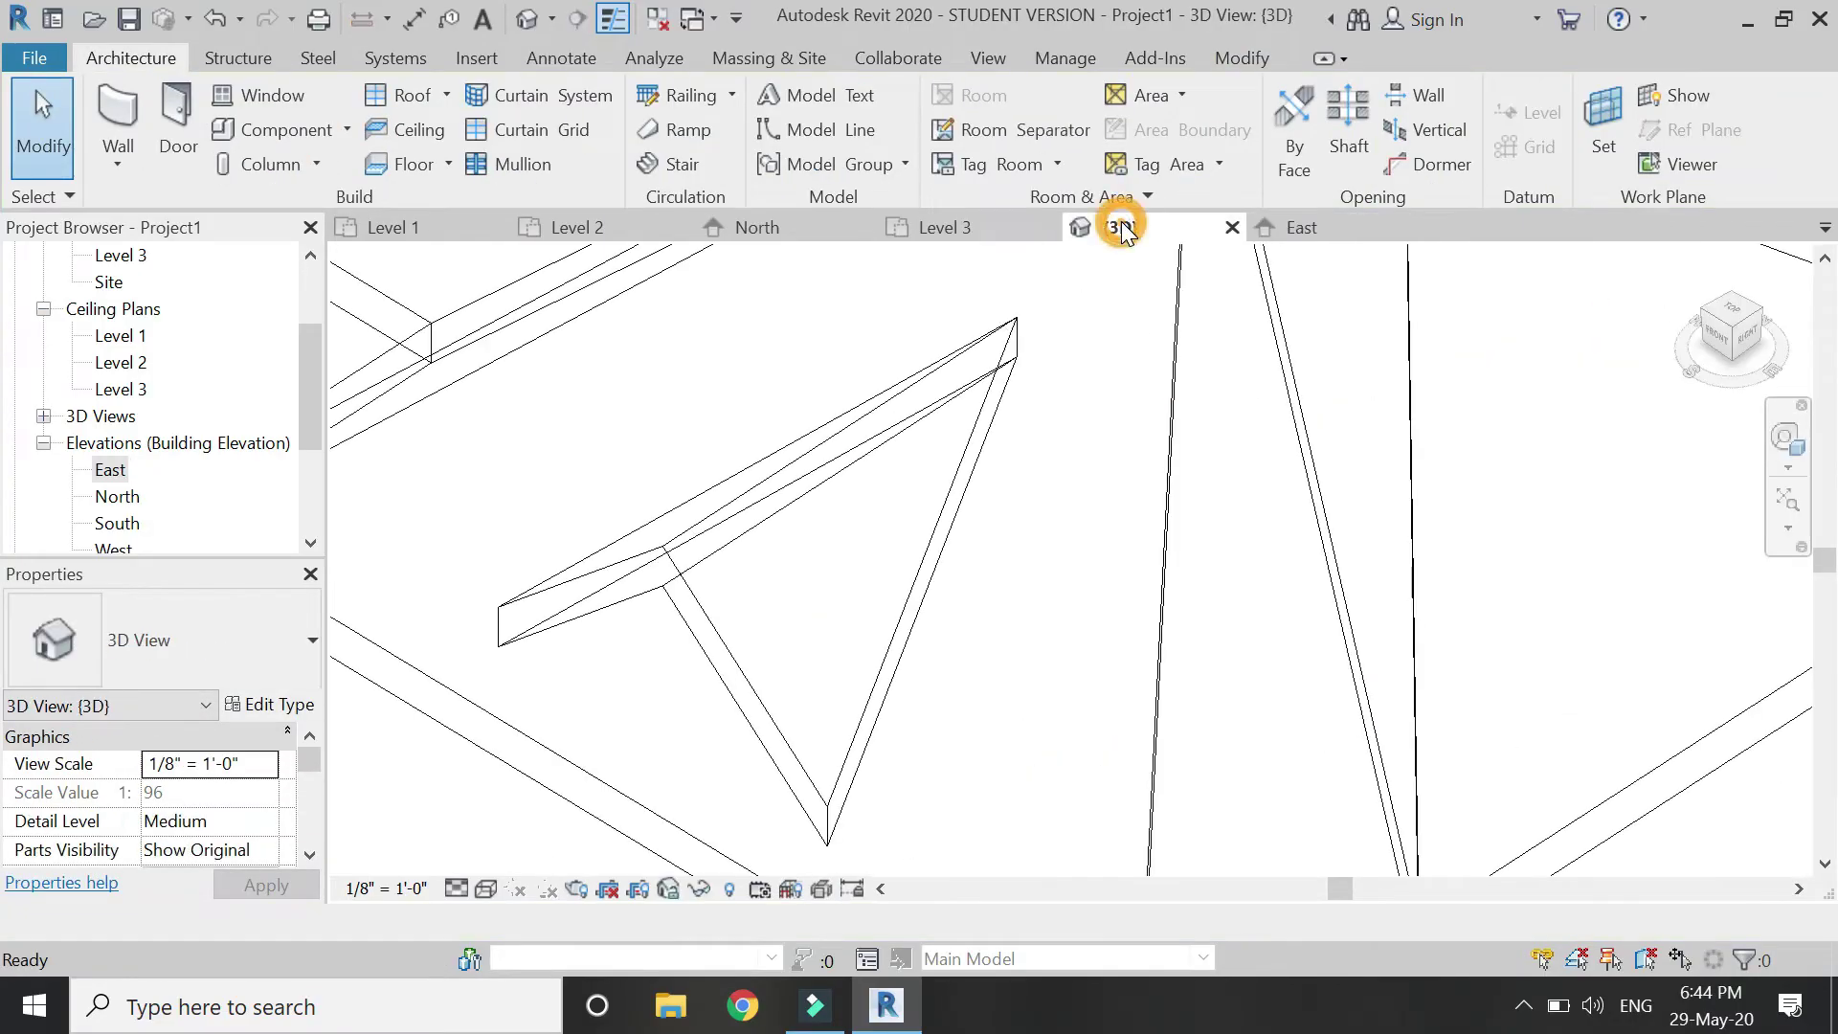
pyautogui.click(487, 888)
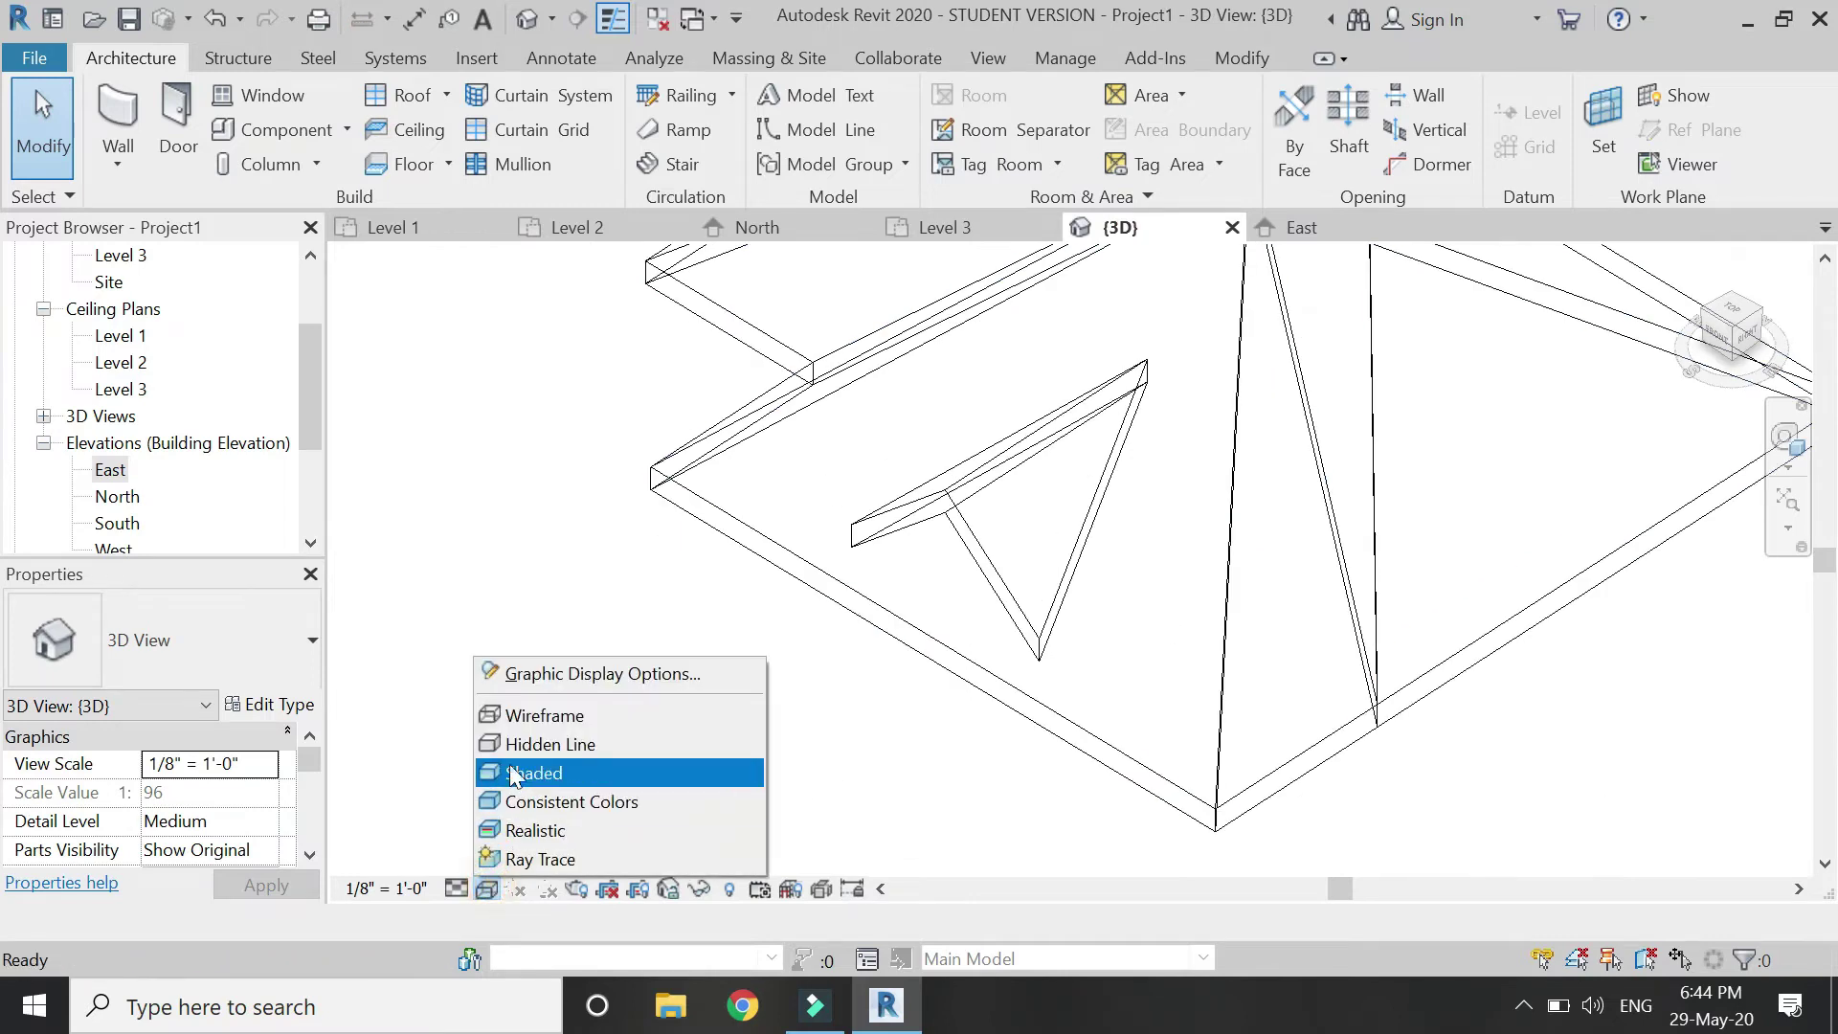
pyautogui.click(513, 744)
pyautogui.moveTo(661, 452); pyautogui.dragTo(794, 531, button='middle')
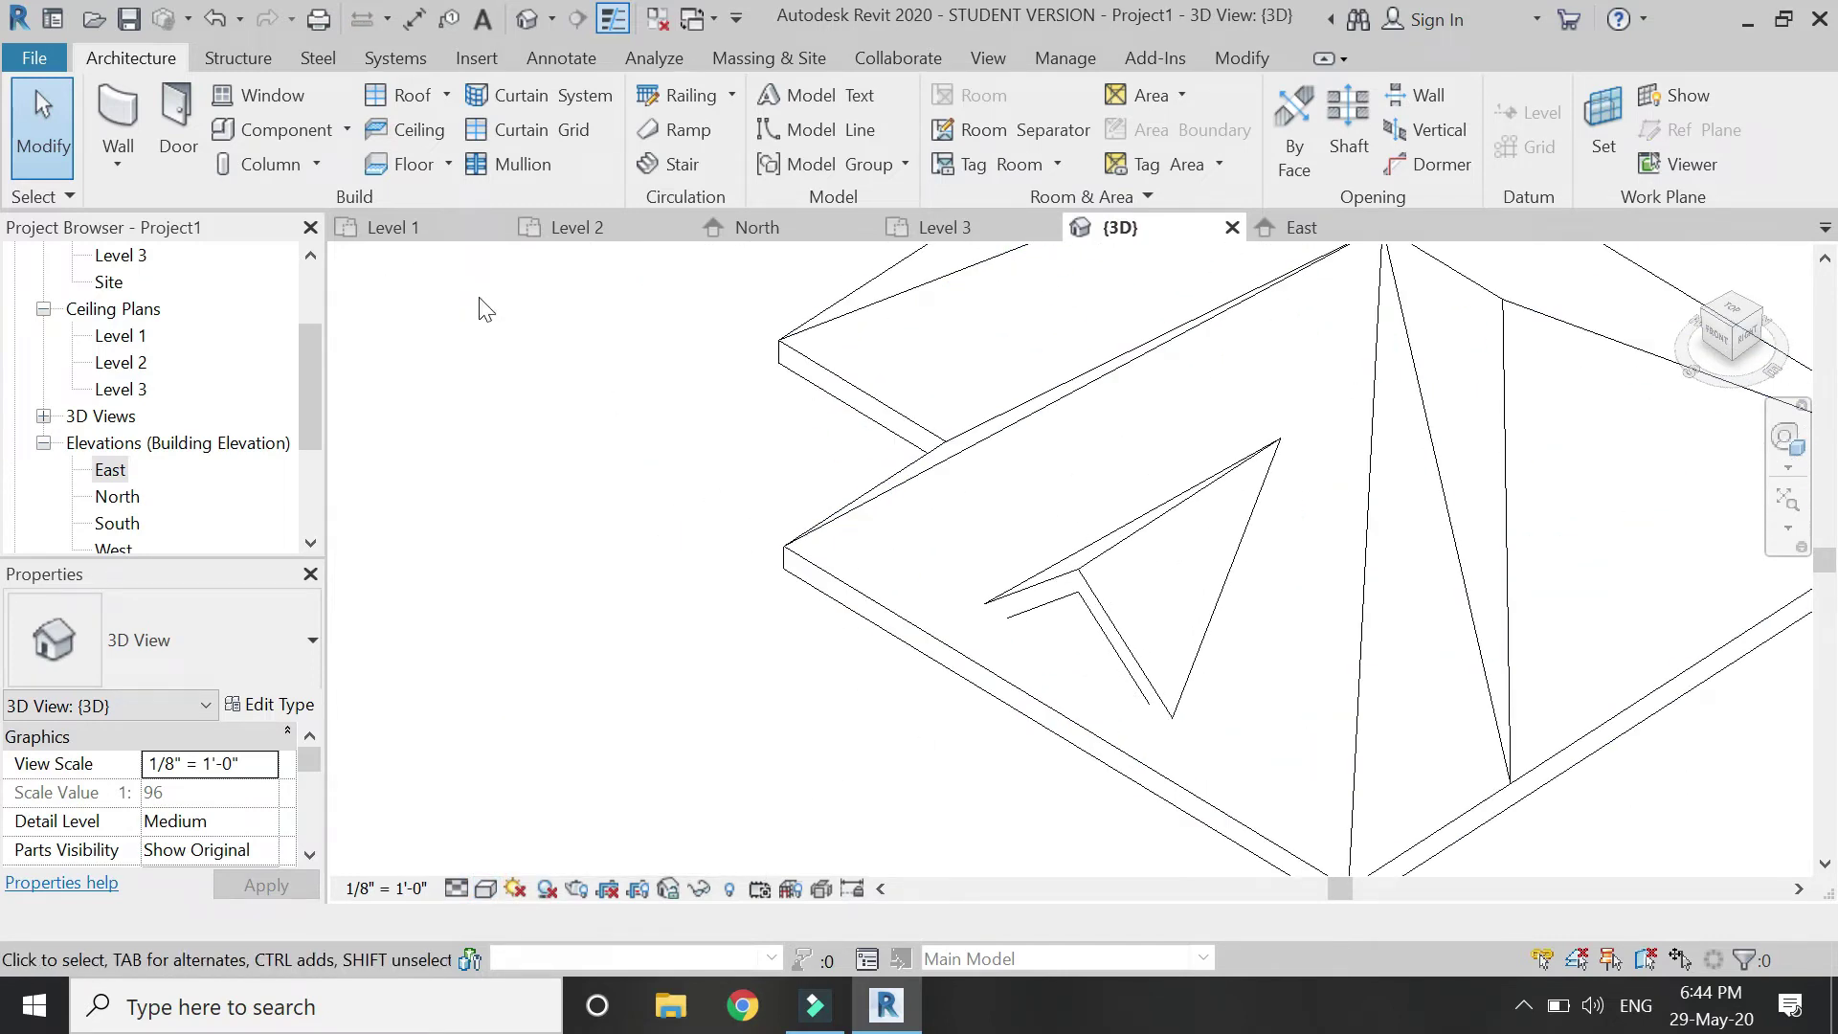
# Join the outer and inner roofs with Join Geometry, then open the Level 2 plan
pyautogui.click(1241, 58)
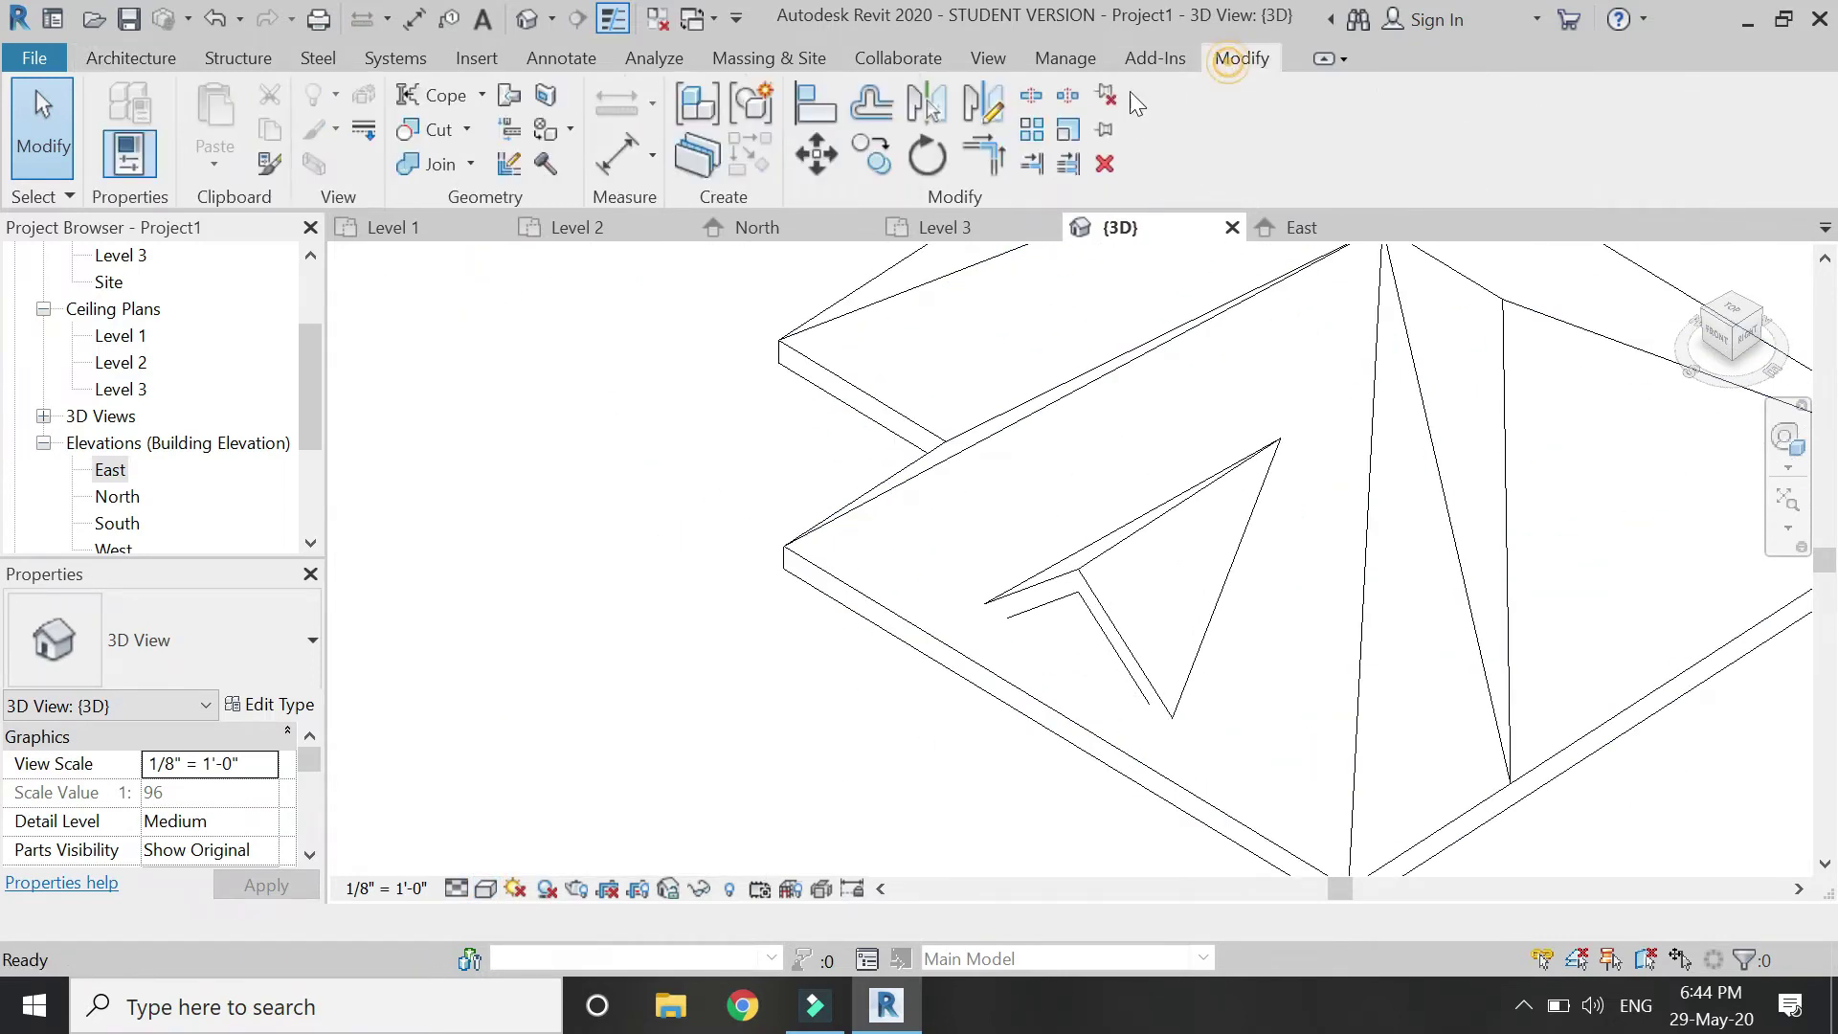
pyautogui.click(429, 167)
pyautogui.click(890, 518)
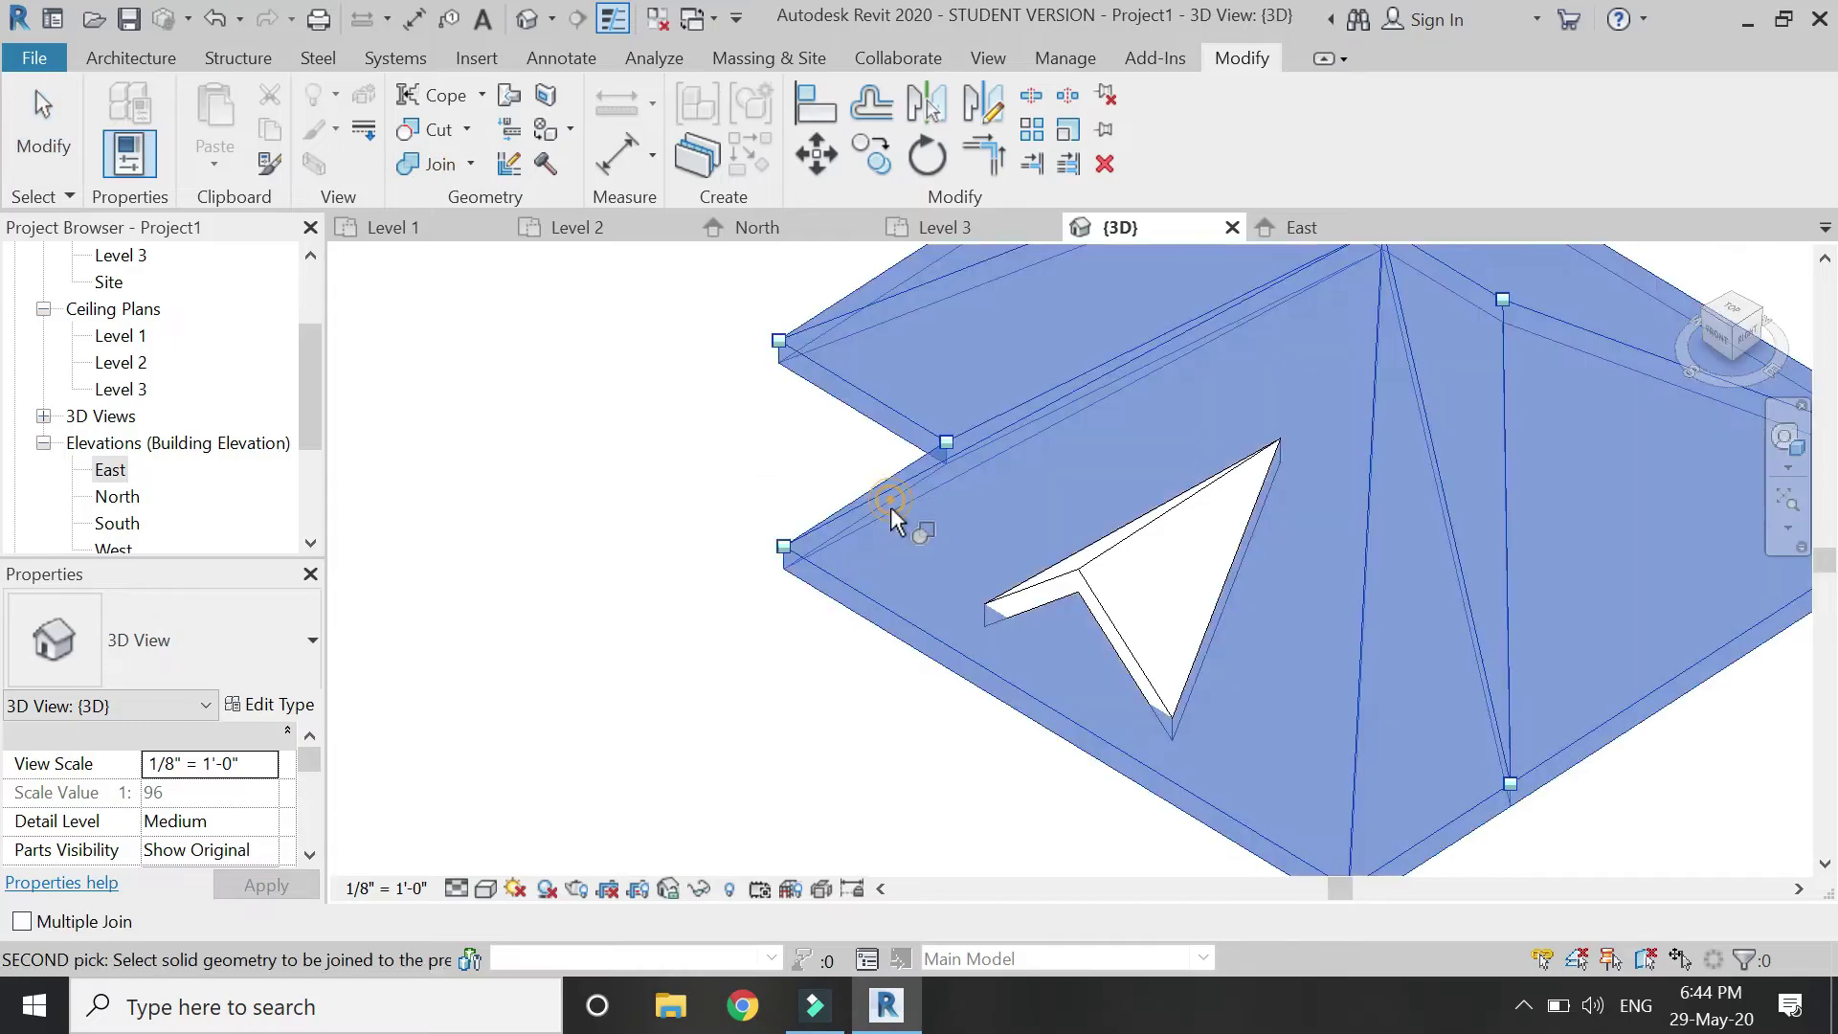
pyautogui.click(1106, 598)
pyautogui.press('Escape')
pyautogui.scroll(-3, 1415, 645)
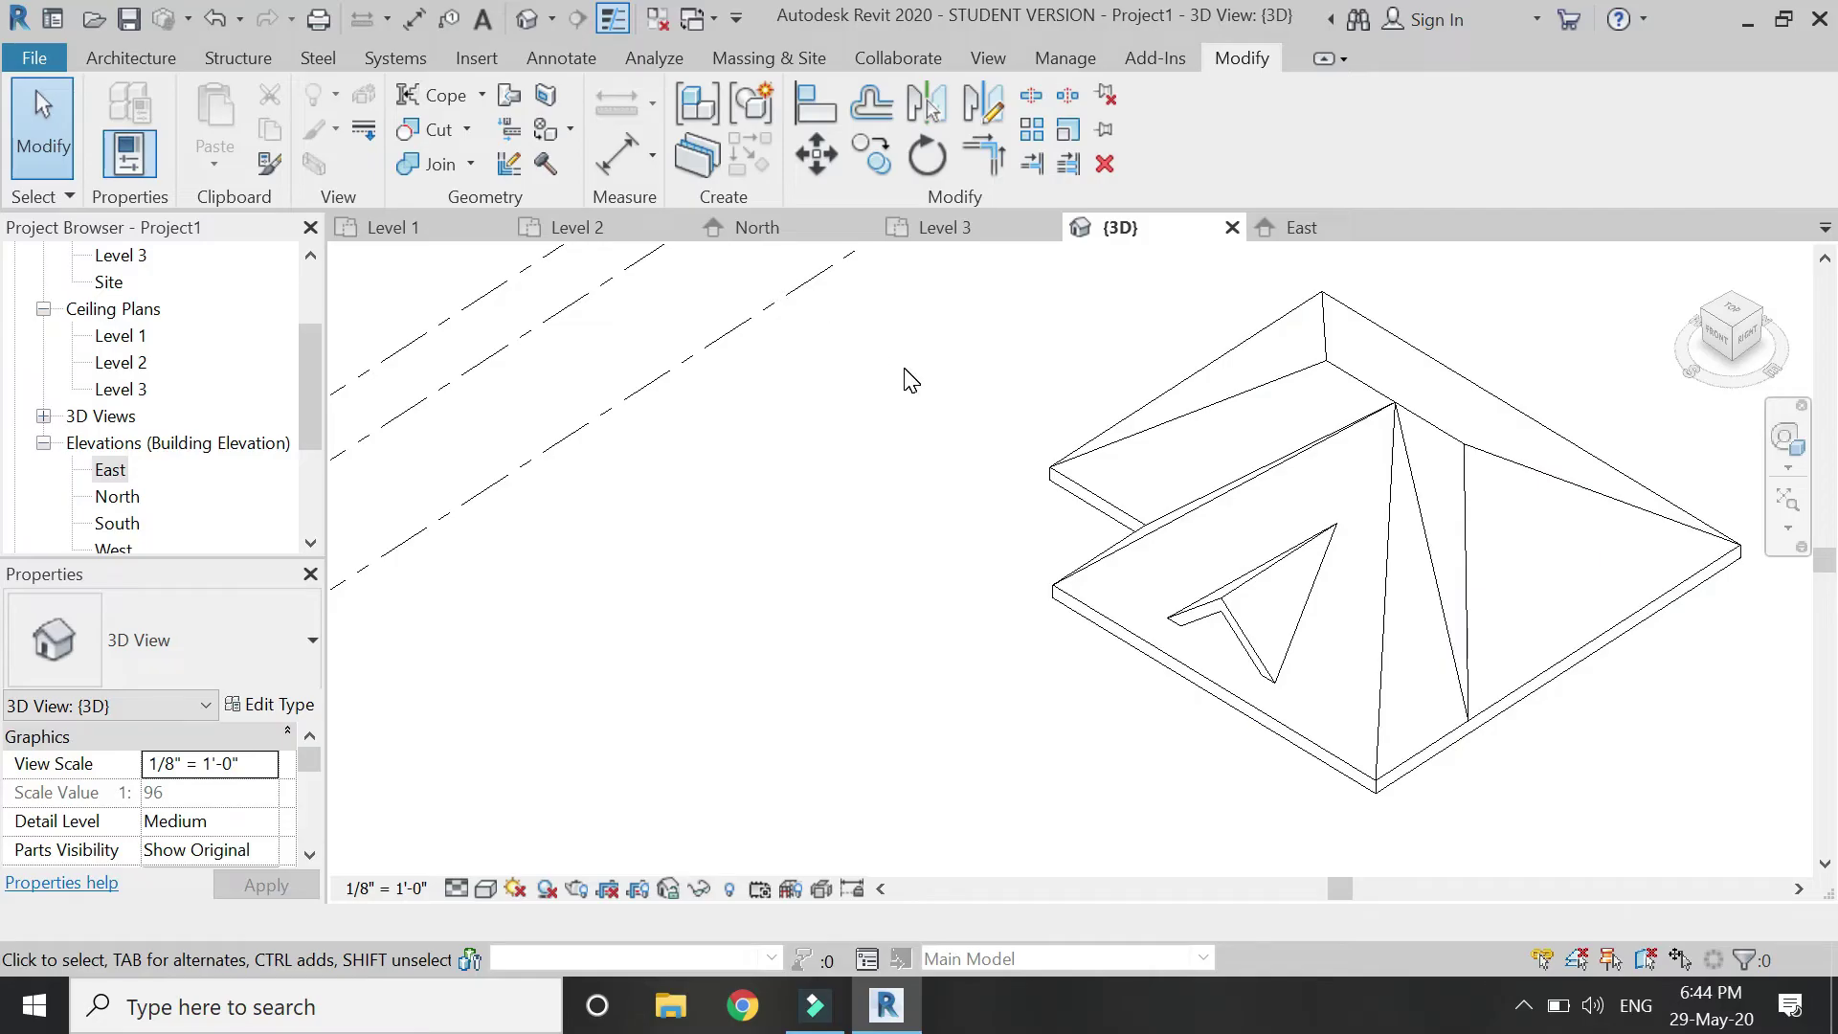
pyautogui.scroll(-1, 929, 406)
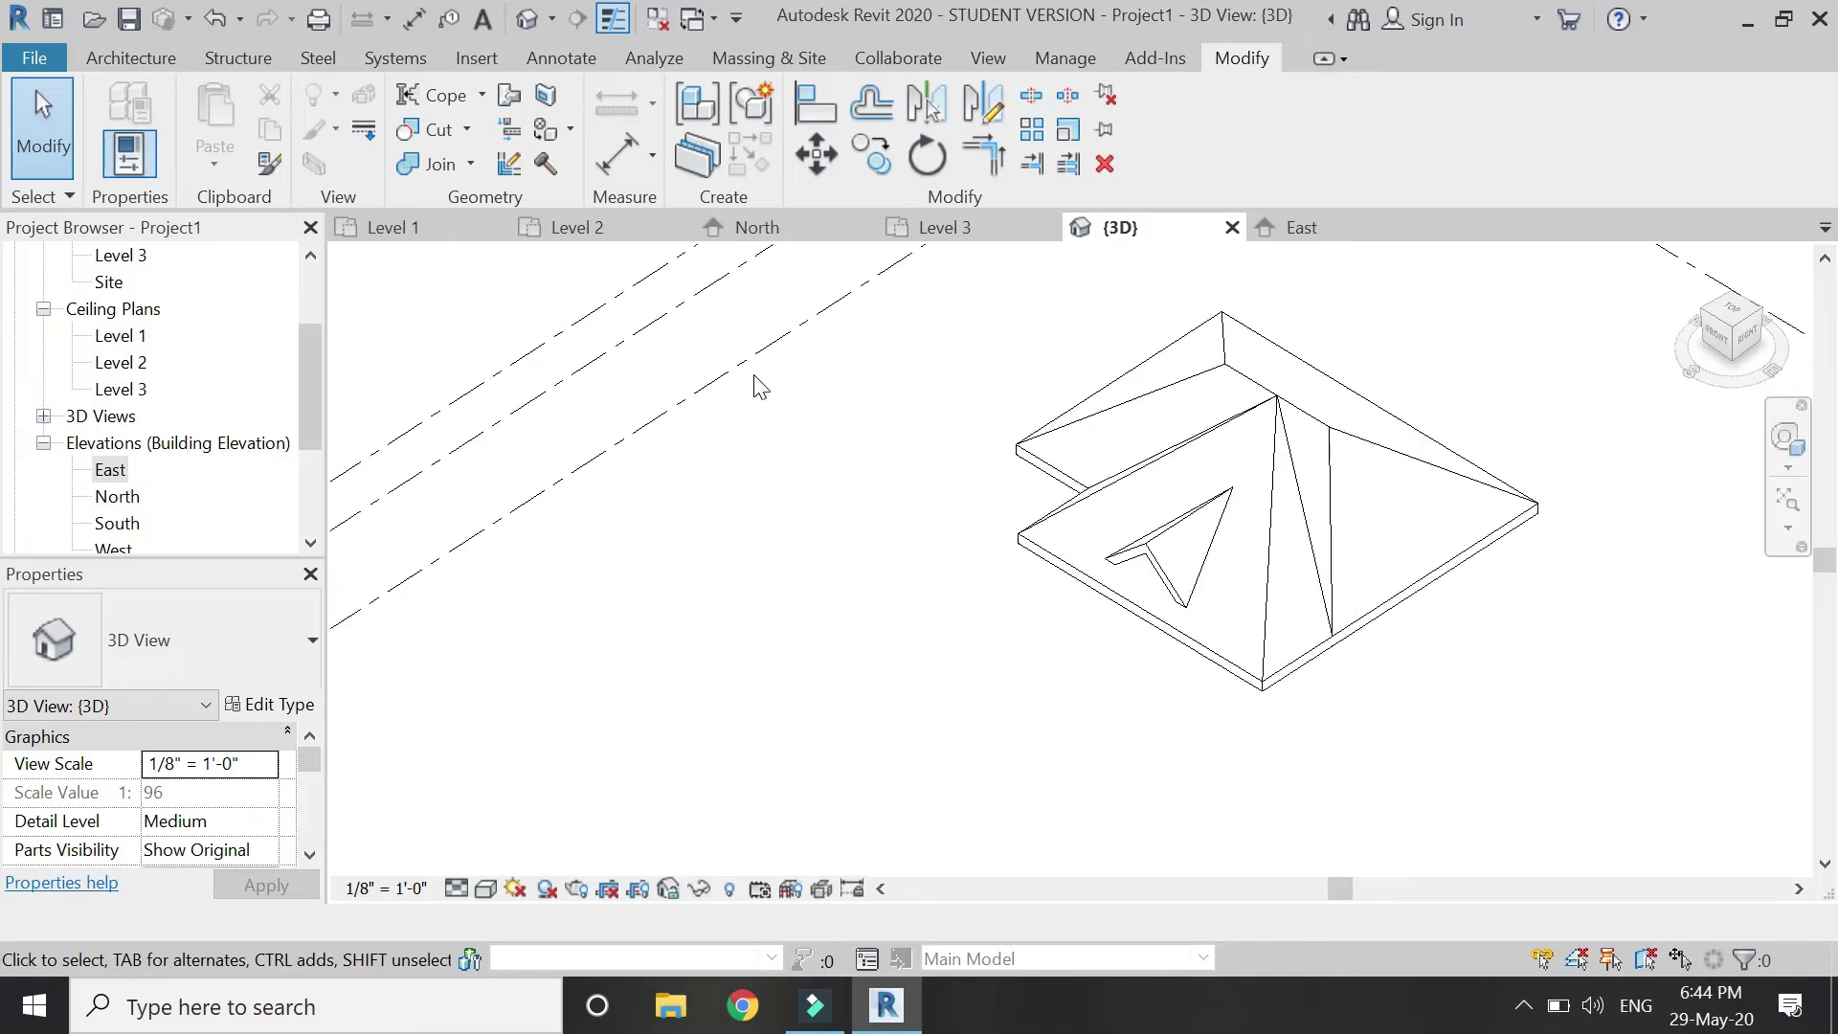
pyautogui.click(624, 227)
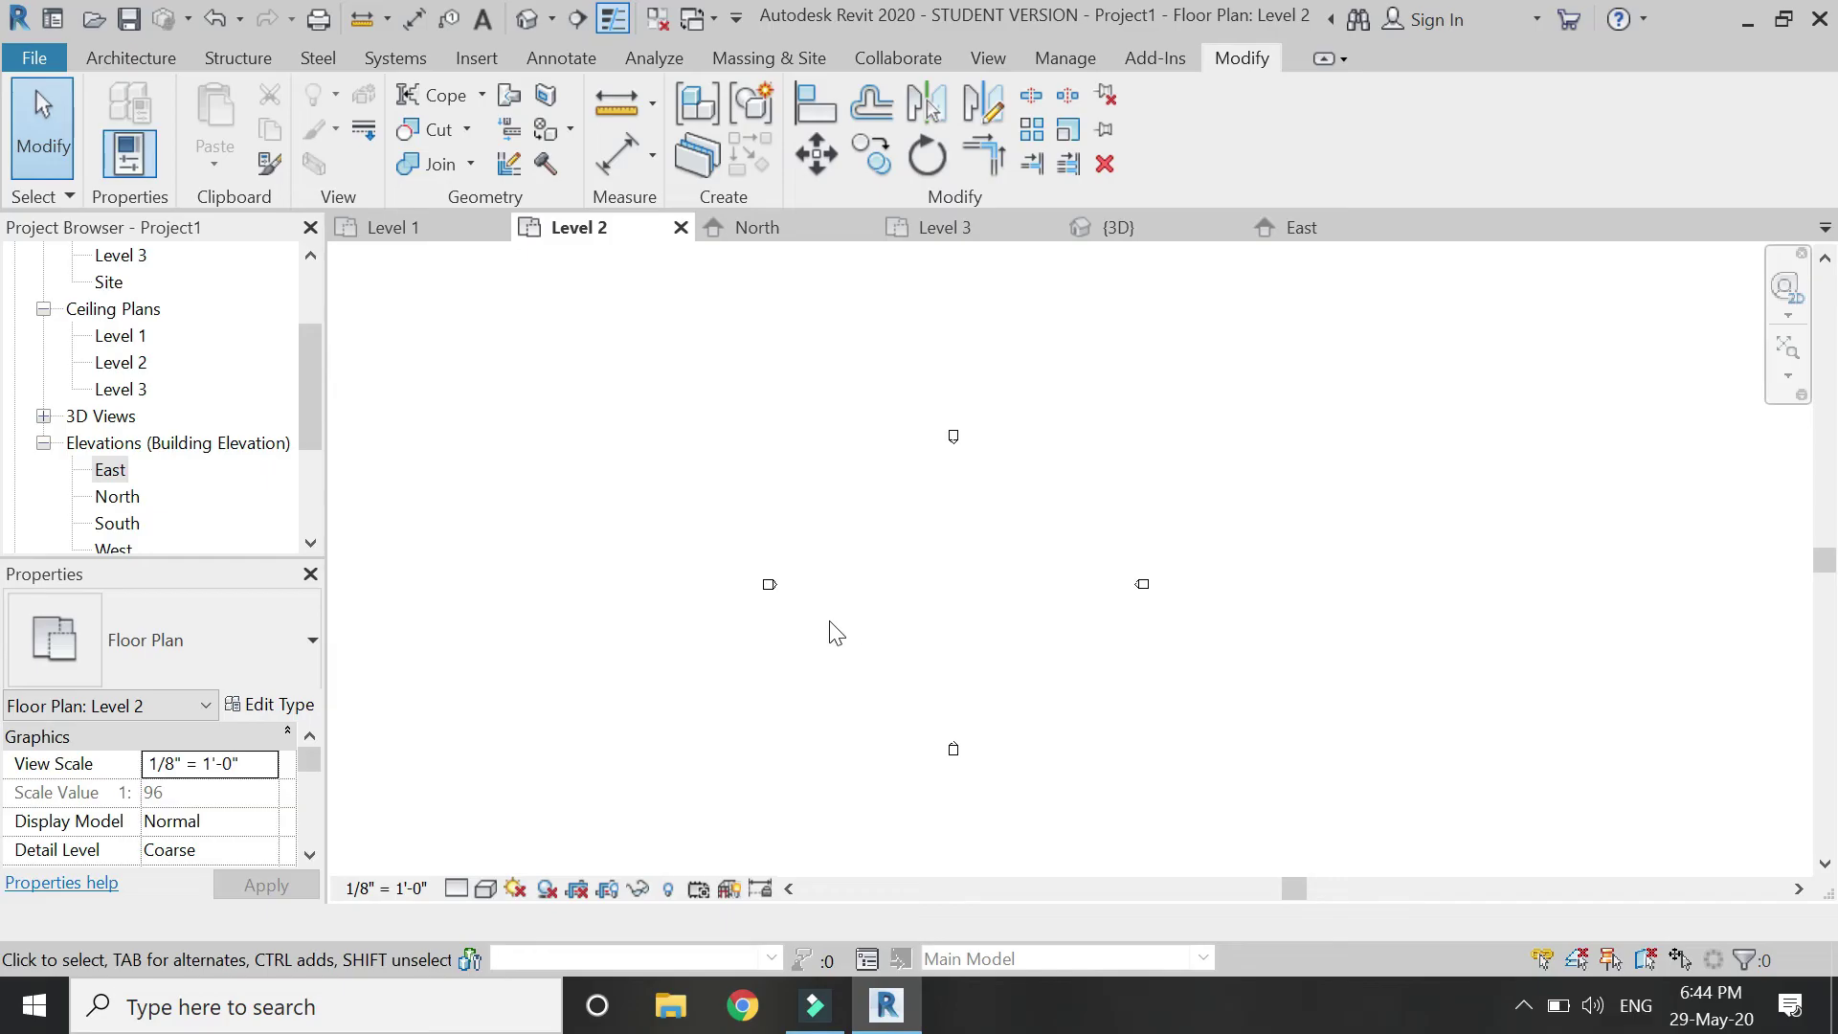
# Set the plan's underlay base level to Level 2 with Look up orientation and apply
pyautogui.scroll(1, 884, 827)
pyautogui.scroll(-5, 220, 792)
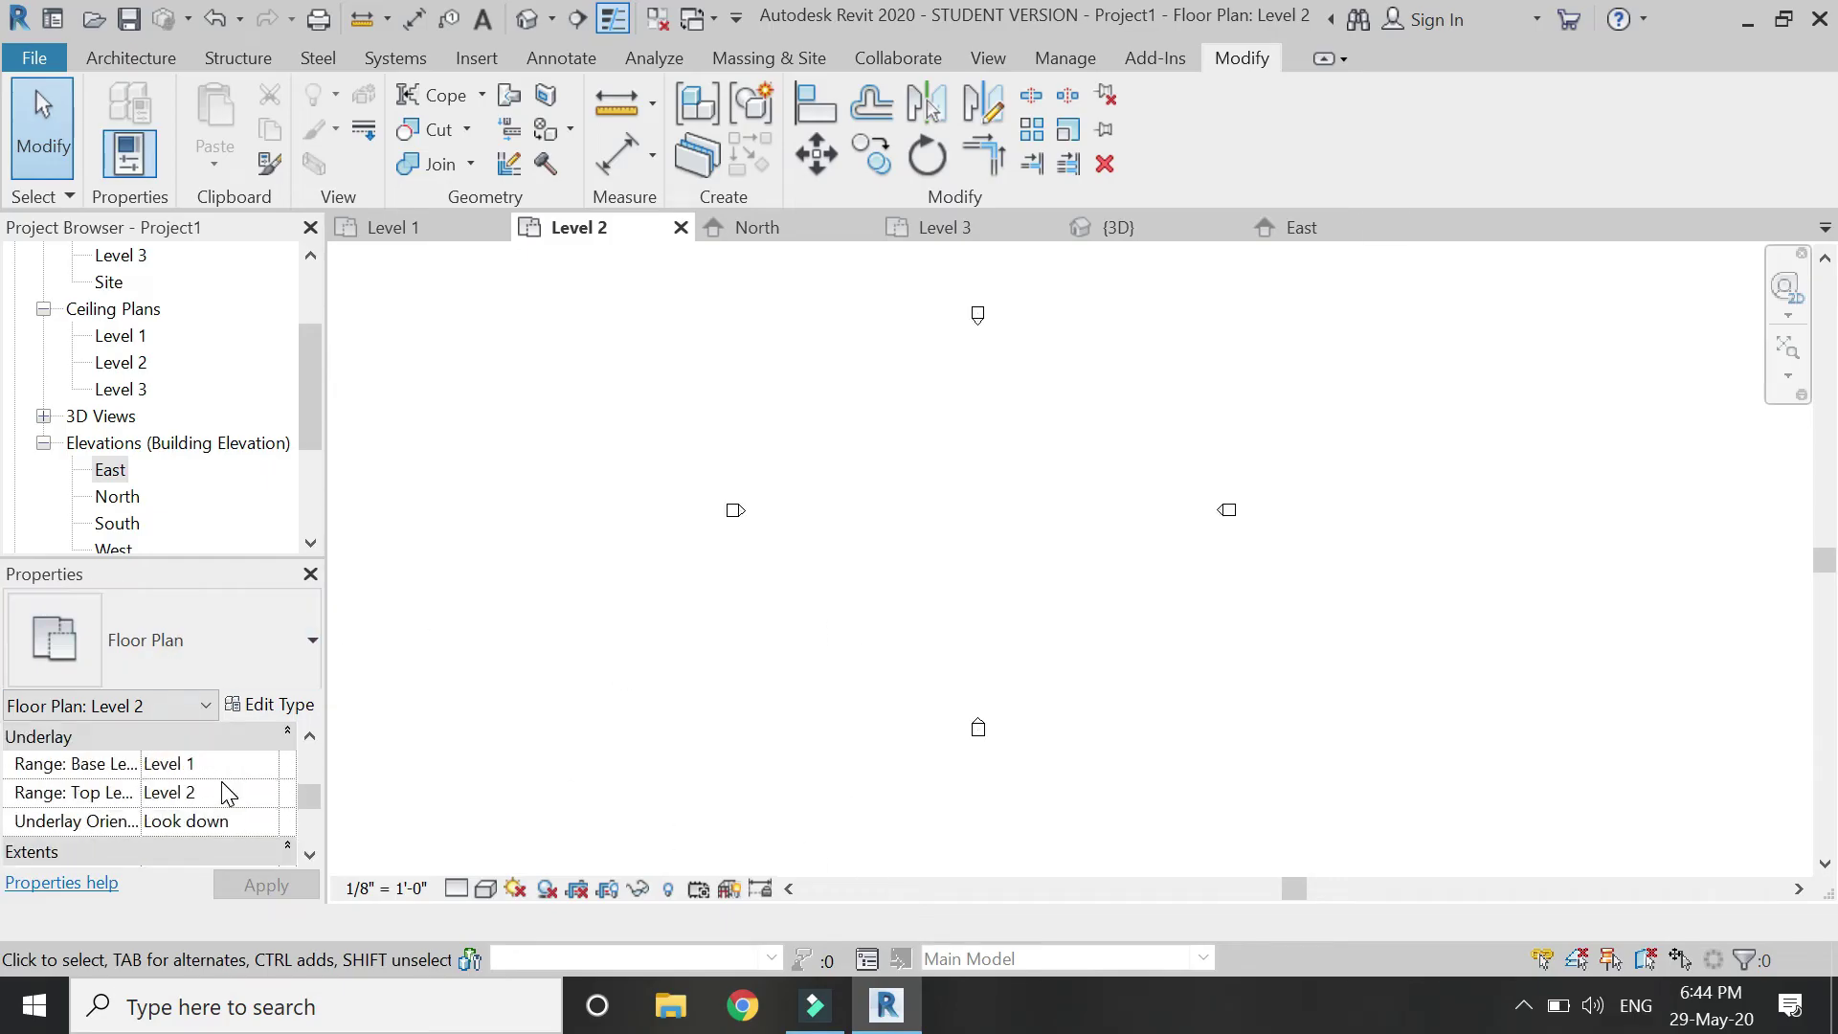
pyautogui.click(261, 765)
pyautogui.click(191, 840)
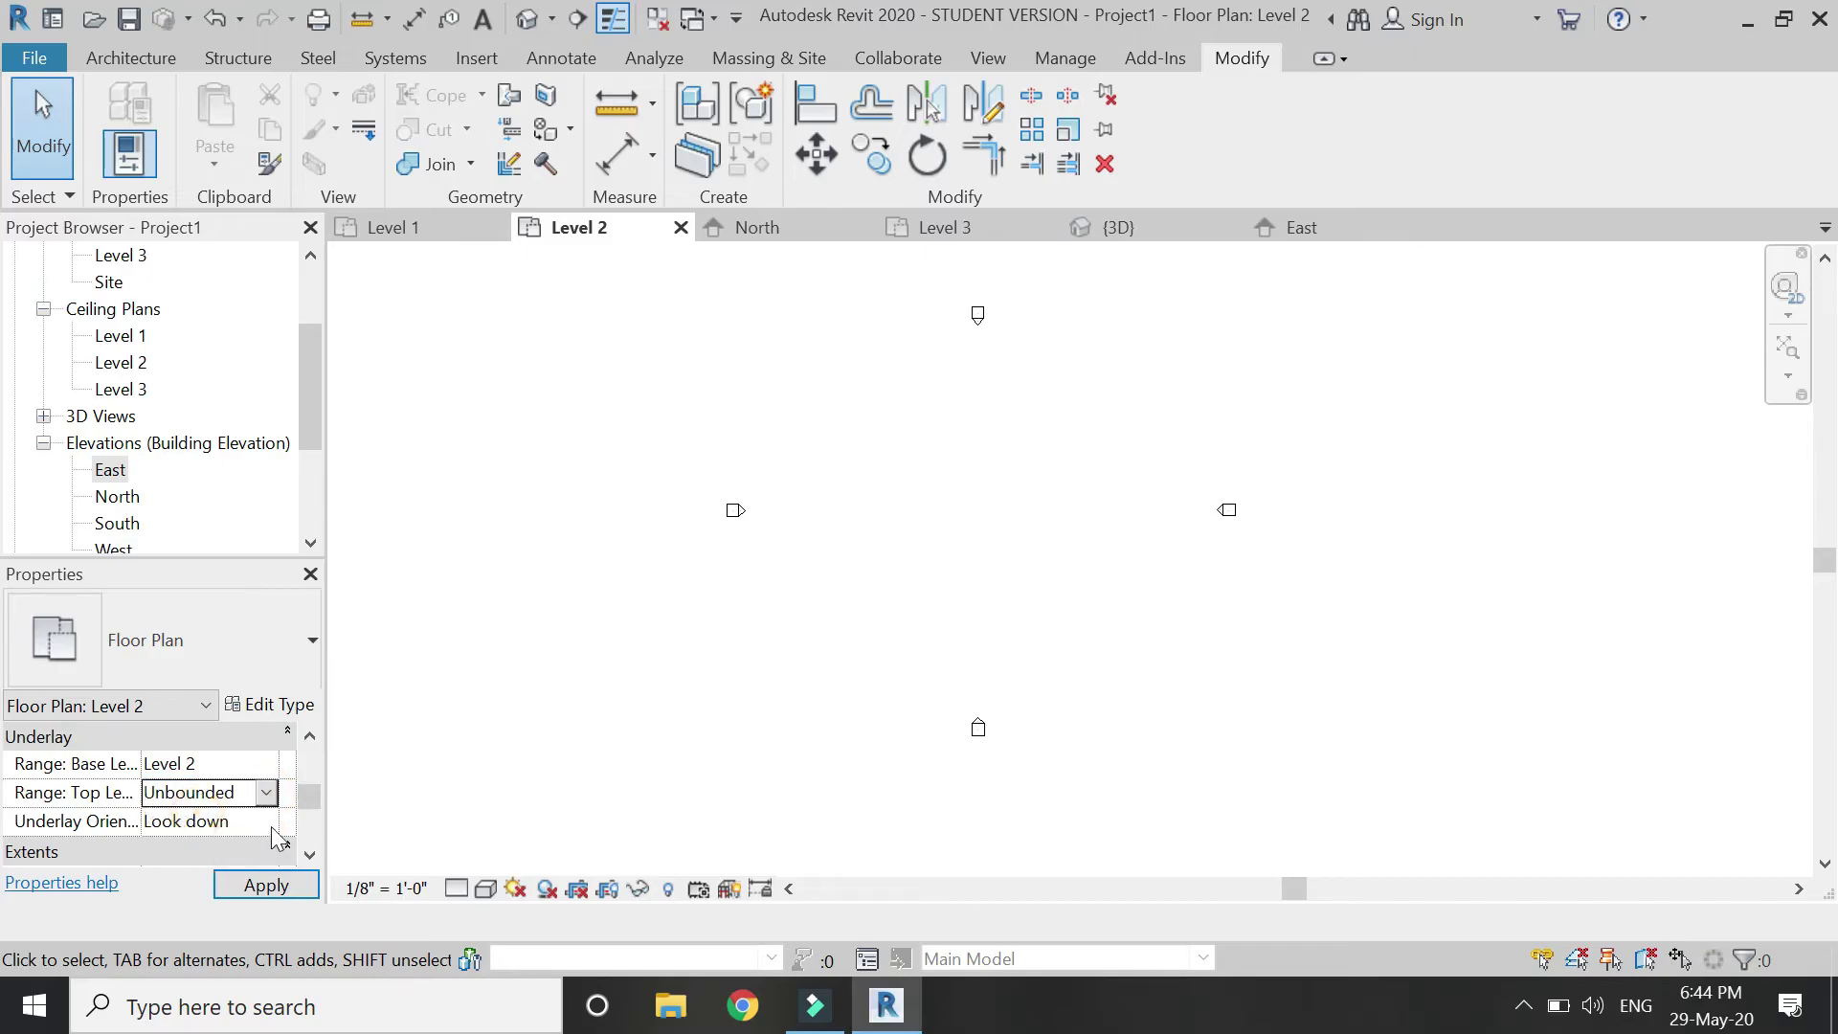
pyautogui.click(272, 827)
pyautogui.click(239, 873)
pyautogui.click(266, 884)
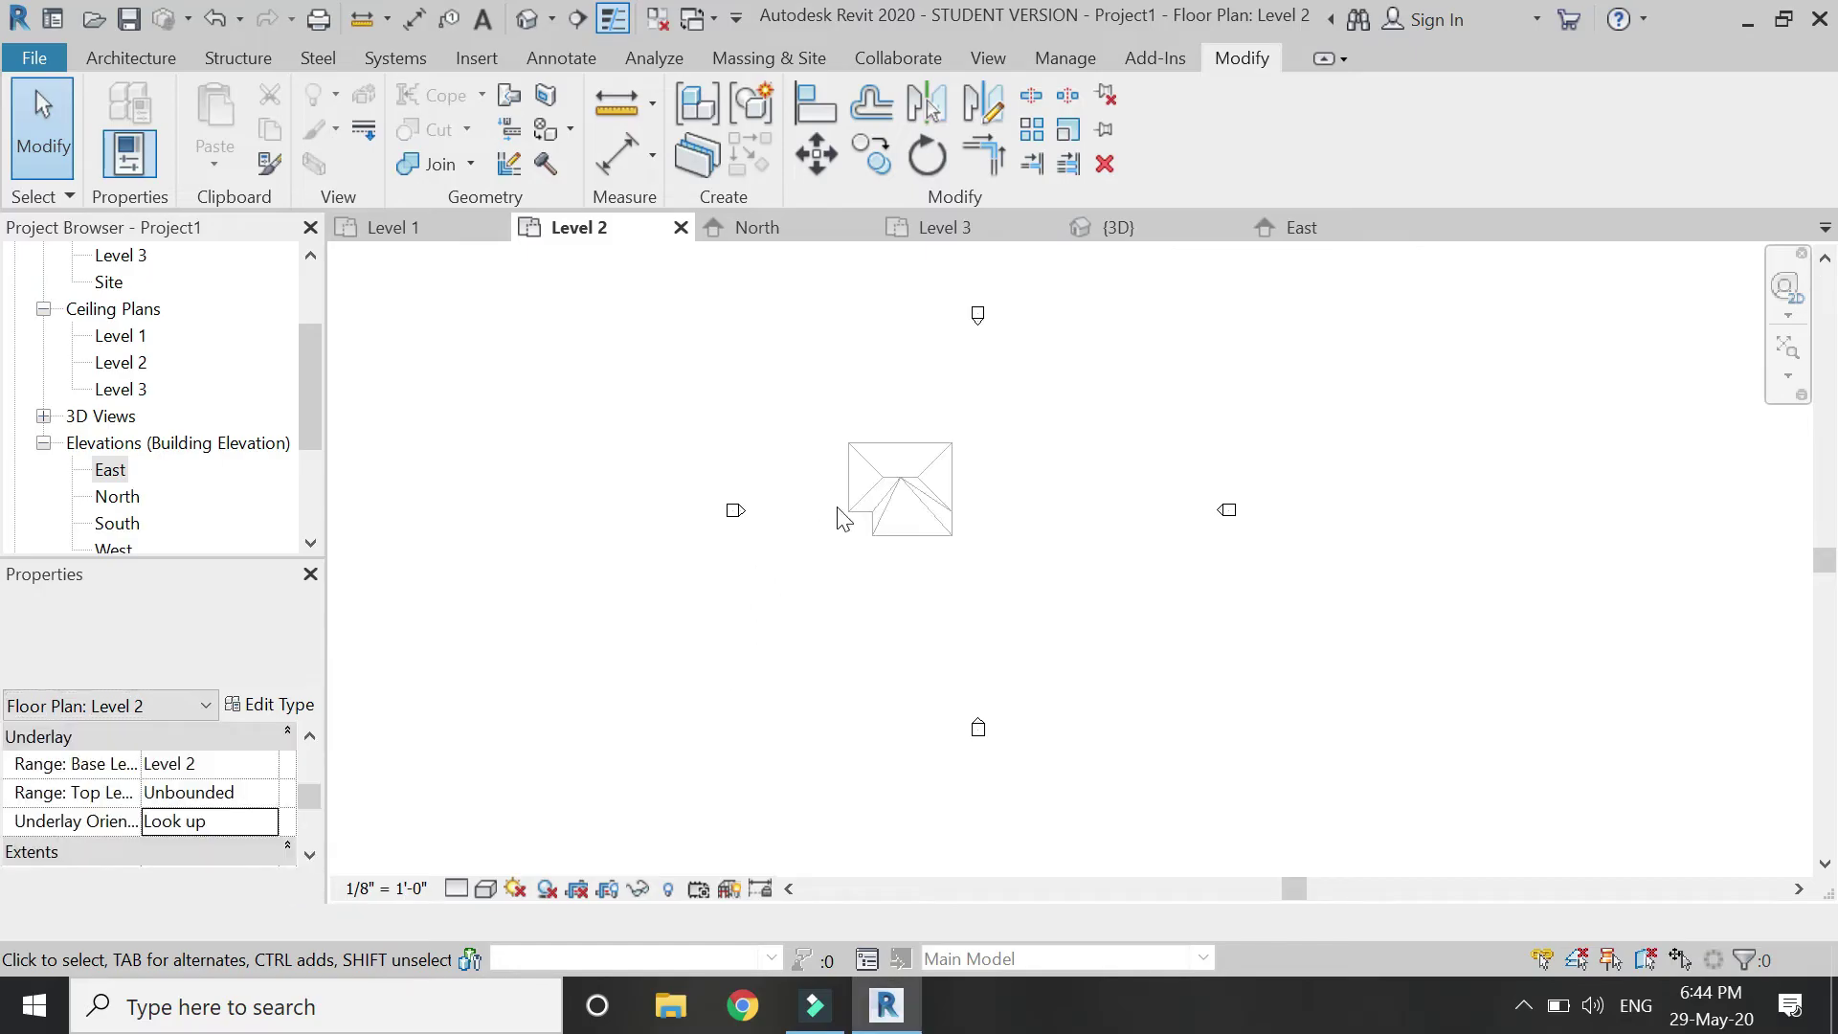
# Start a new Roof by Footprint sketch from the Architecture tab
pyautogui.scroll(5, 842, 518)
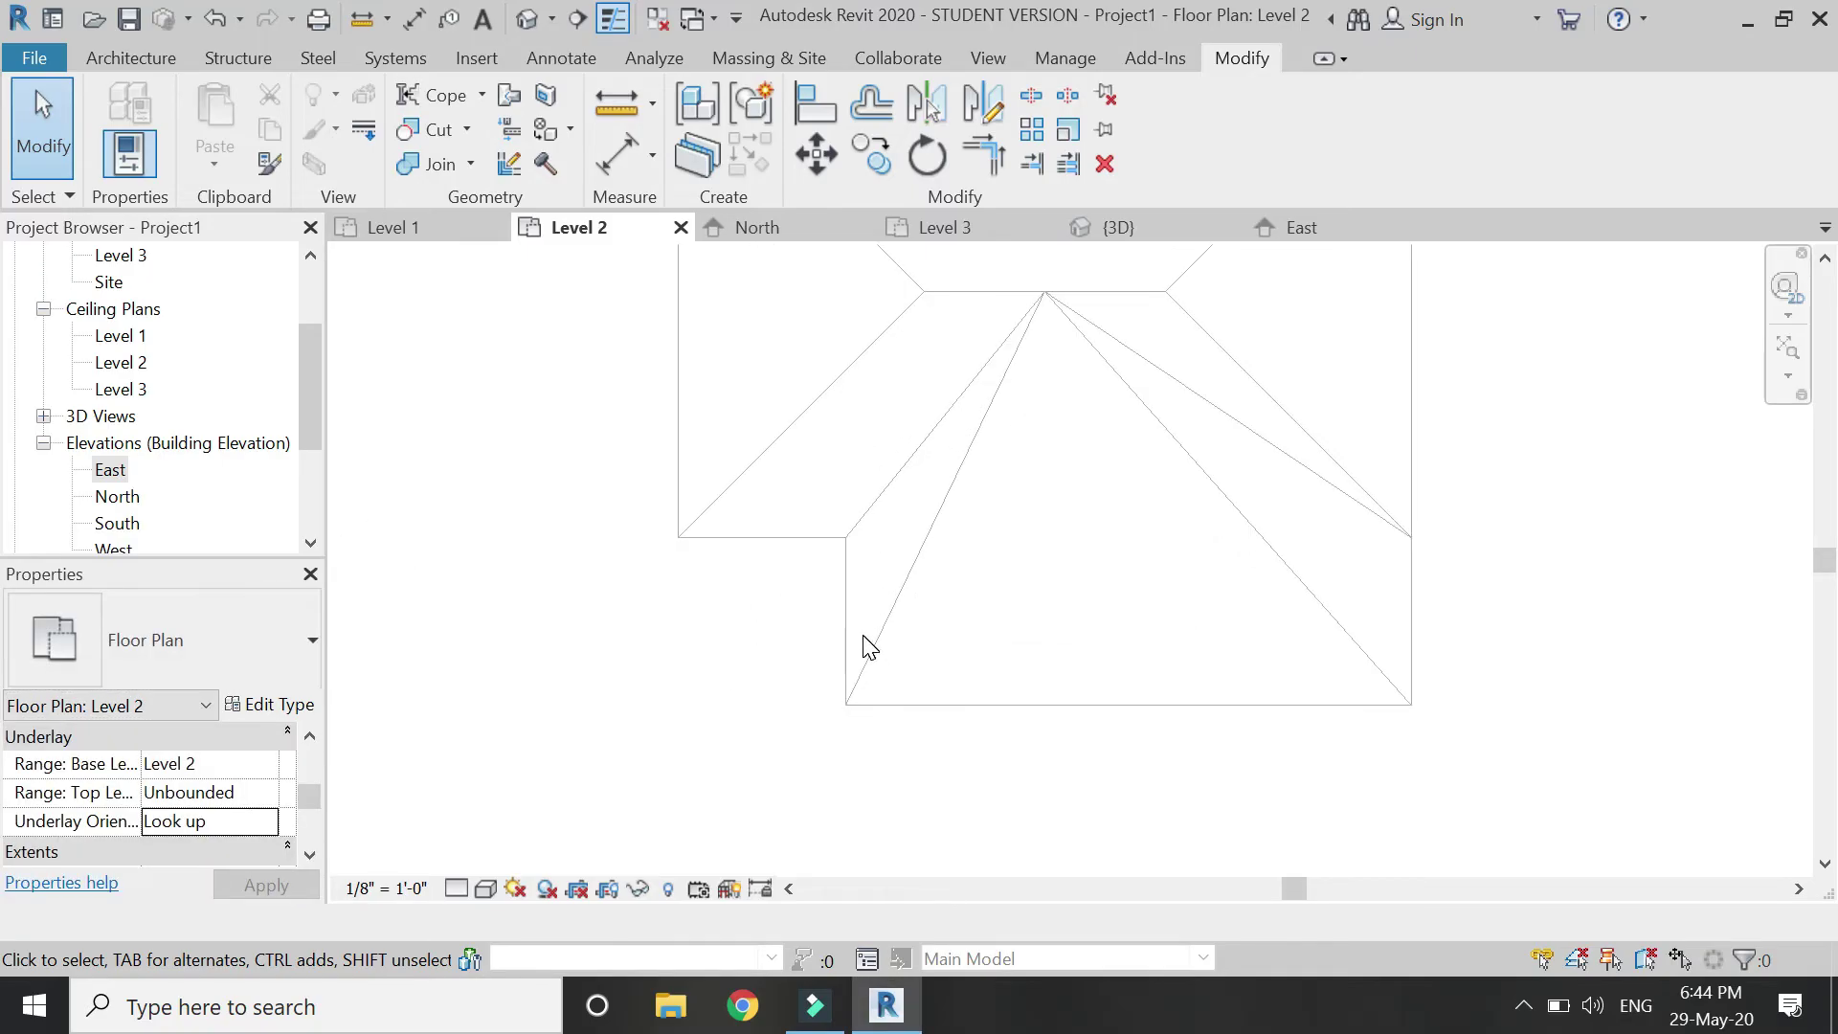
pyautogui.click(153, 63)
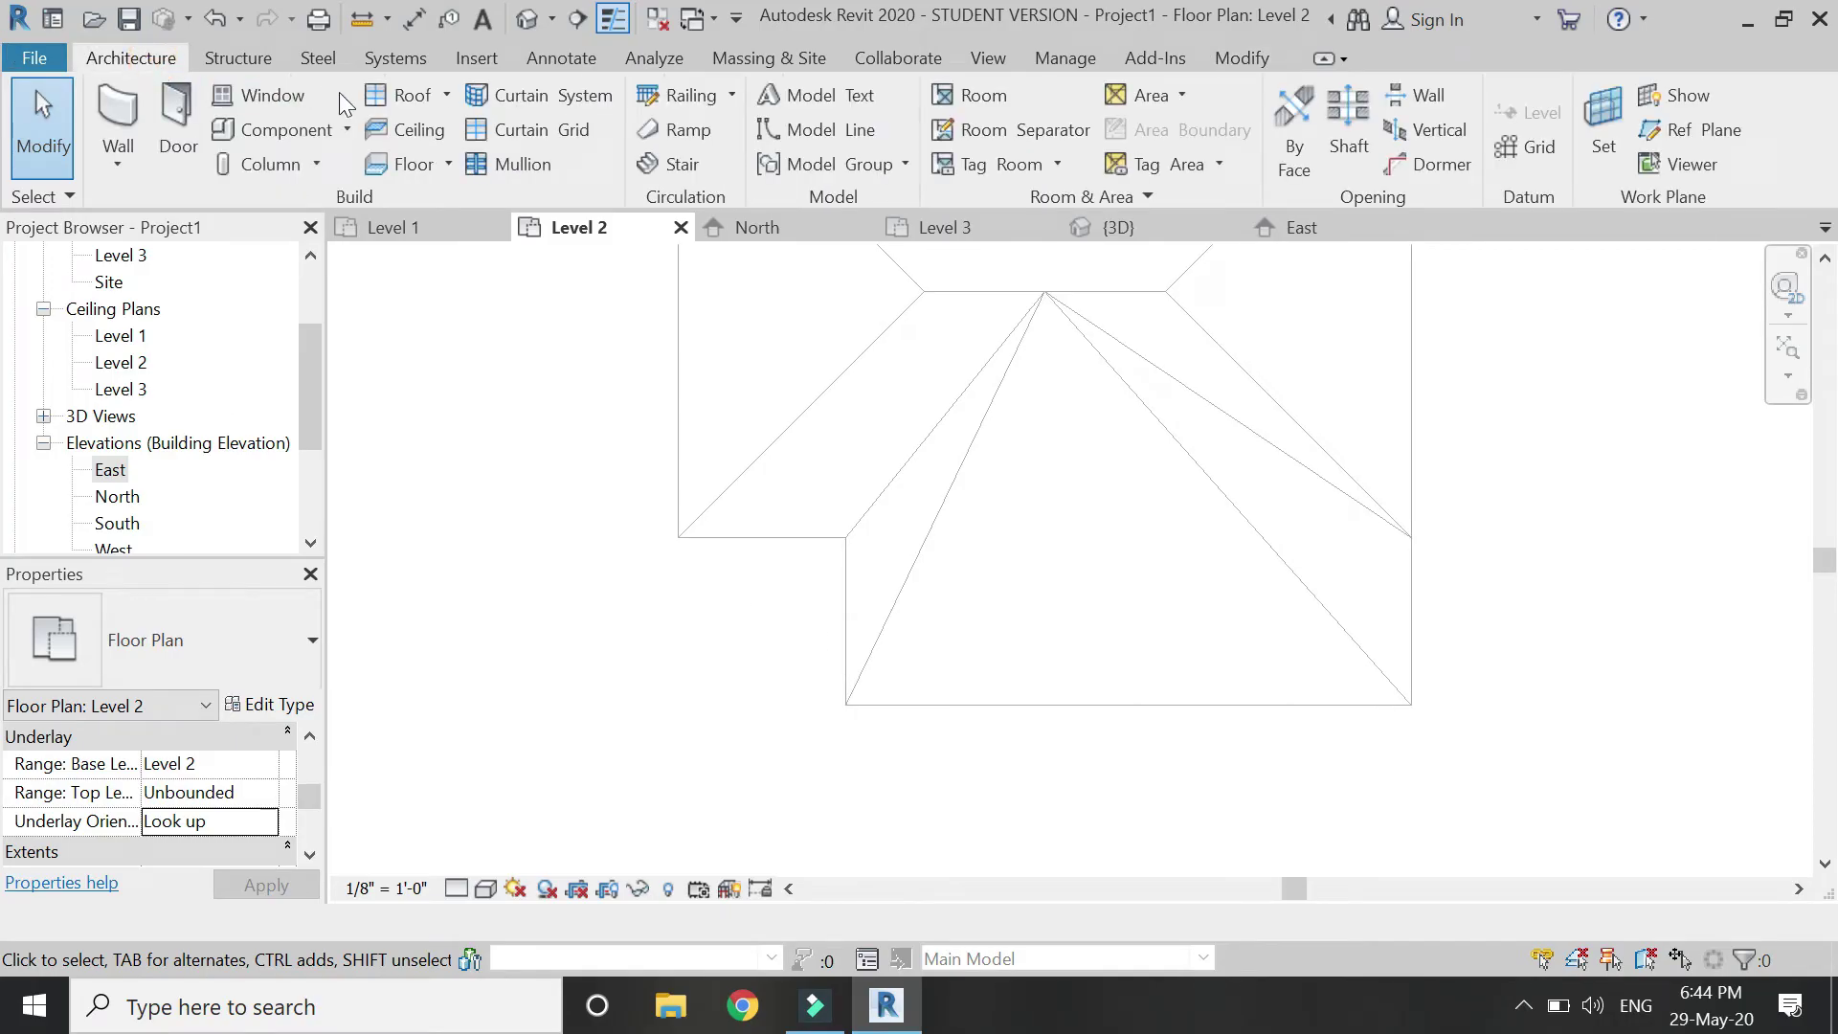
pyautogui.click(377, 90)
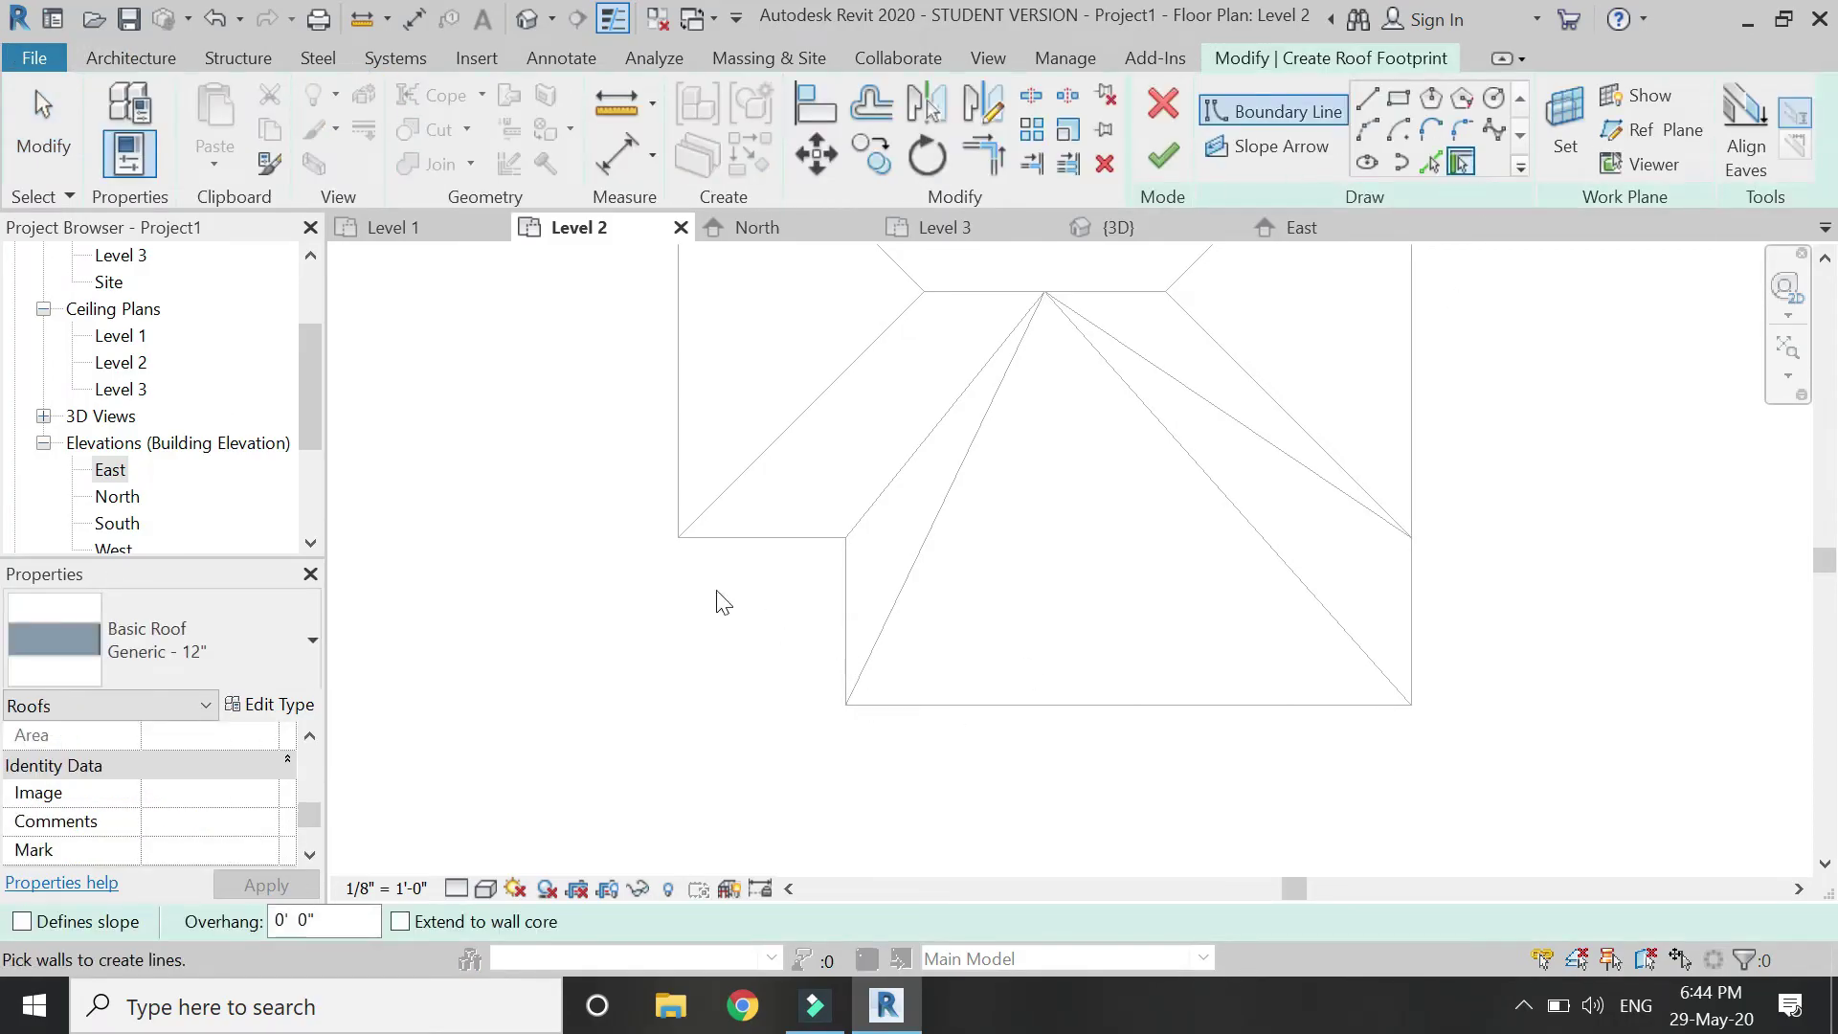
# Set Level 2 as the work plane and draw a 16' roof boundary line
pyautogui.click(1565, 130)
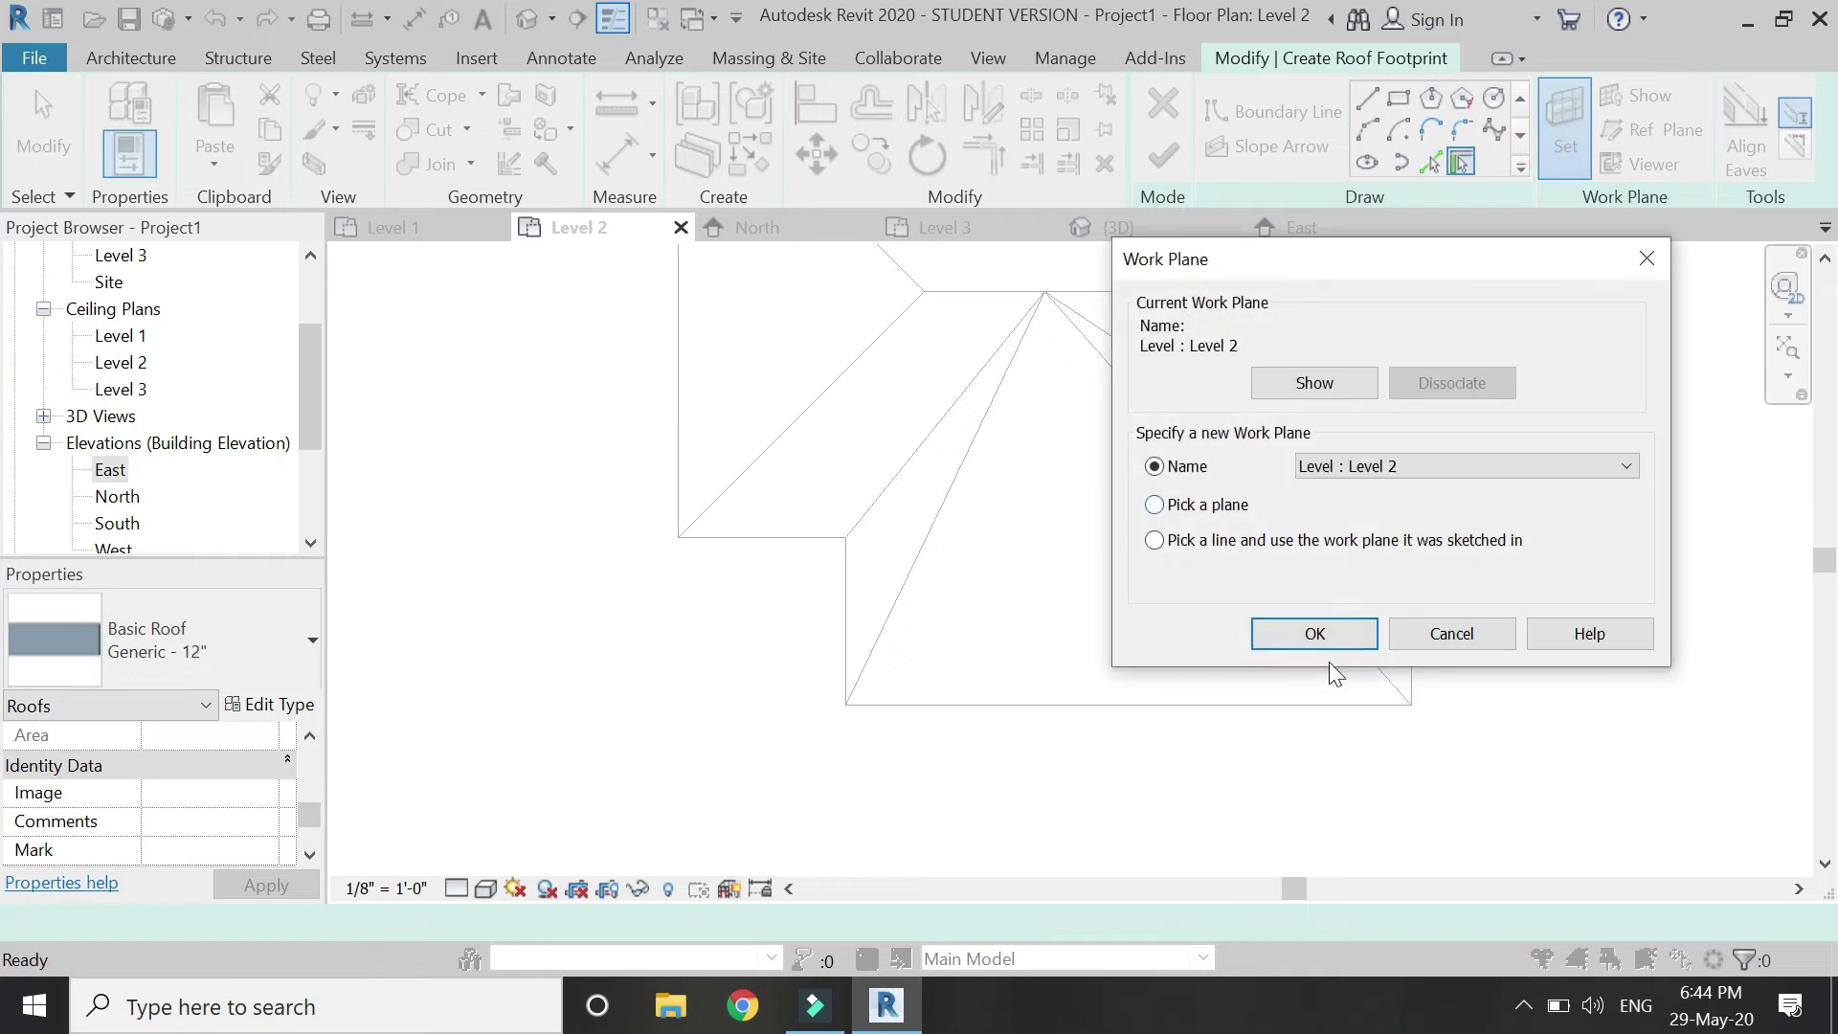
pyautogui.click(1325, 635)
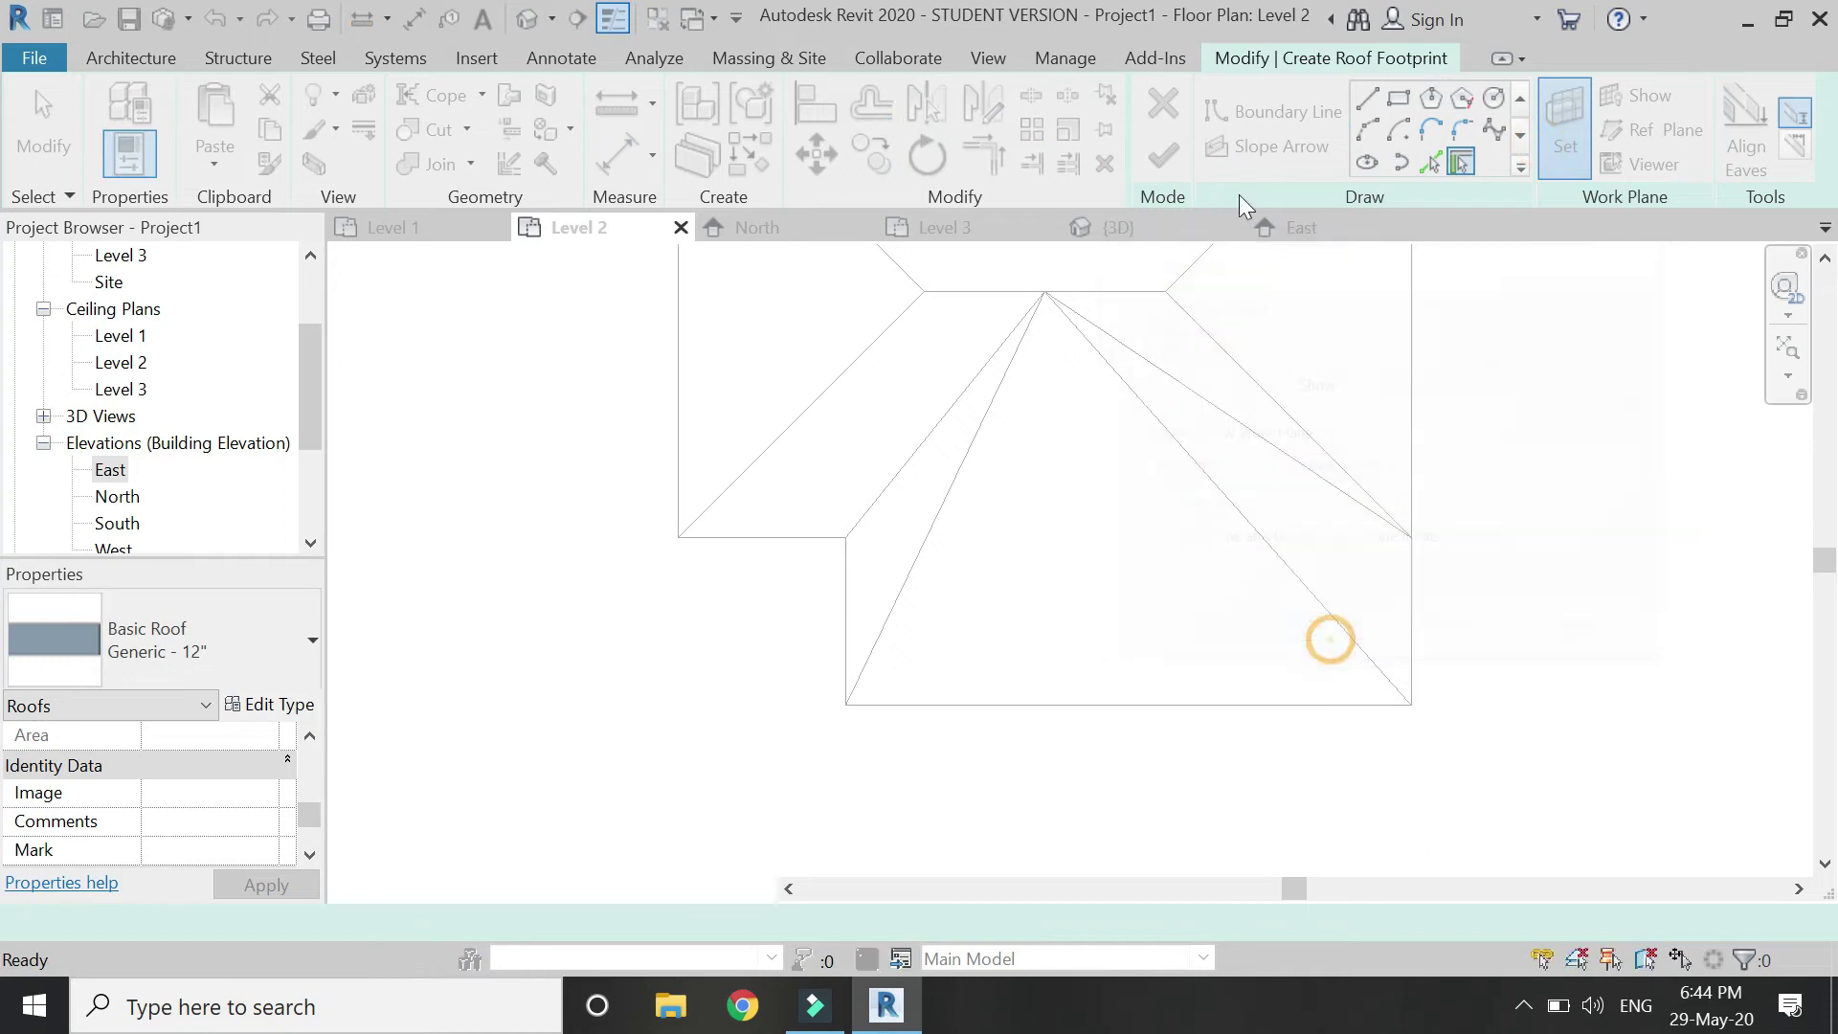
pyautogui.click(675, 538)
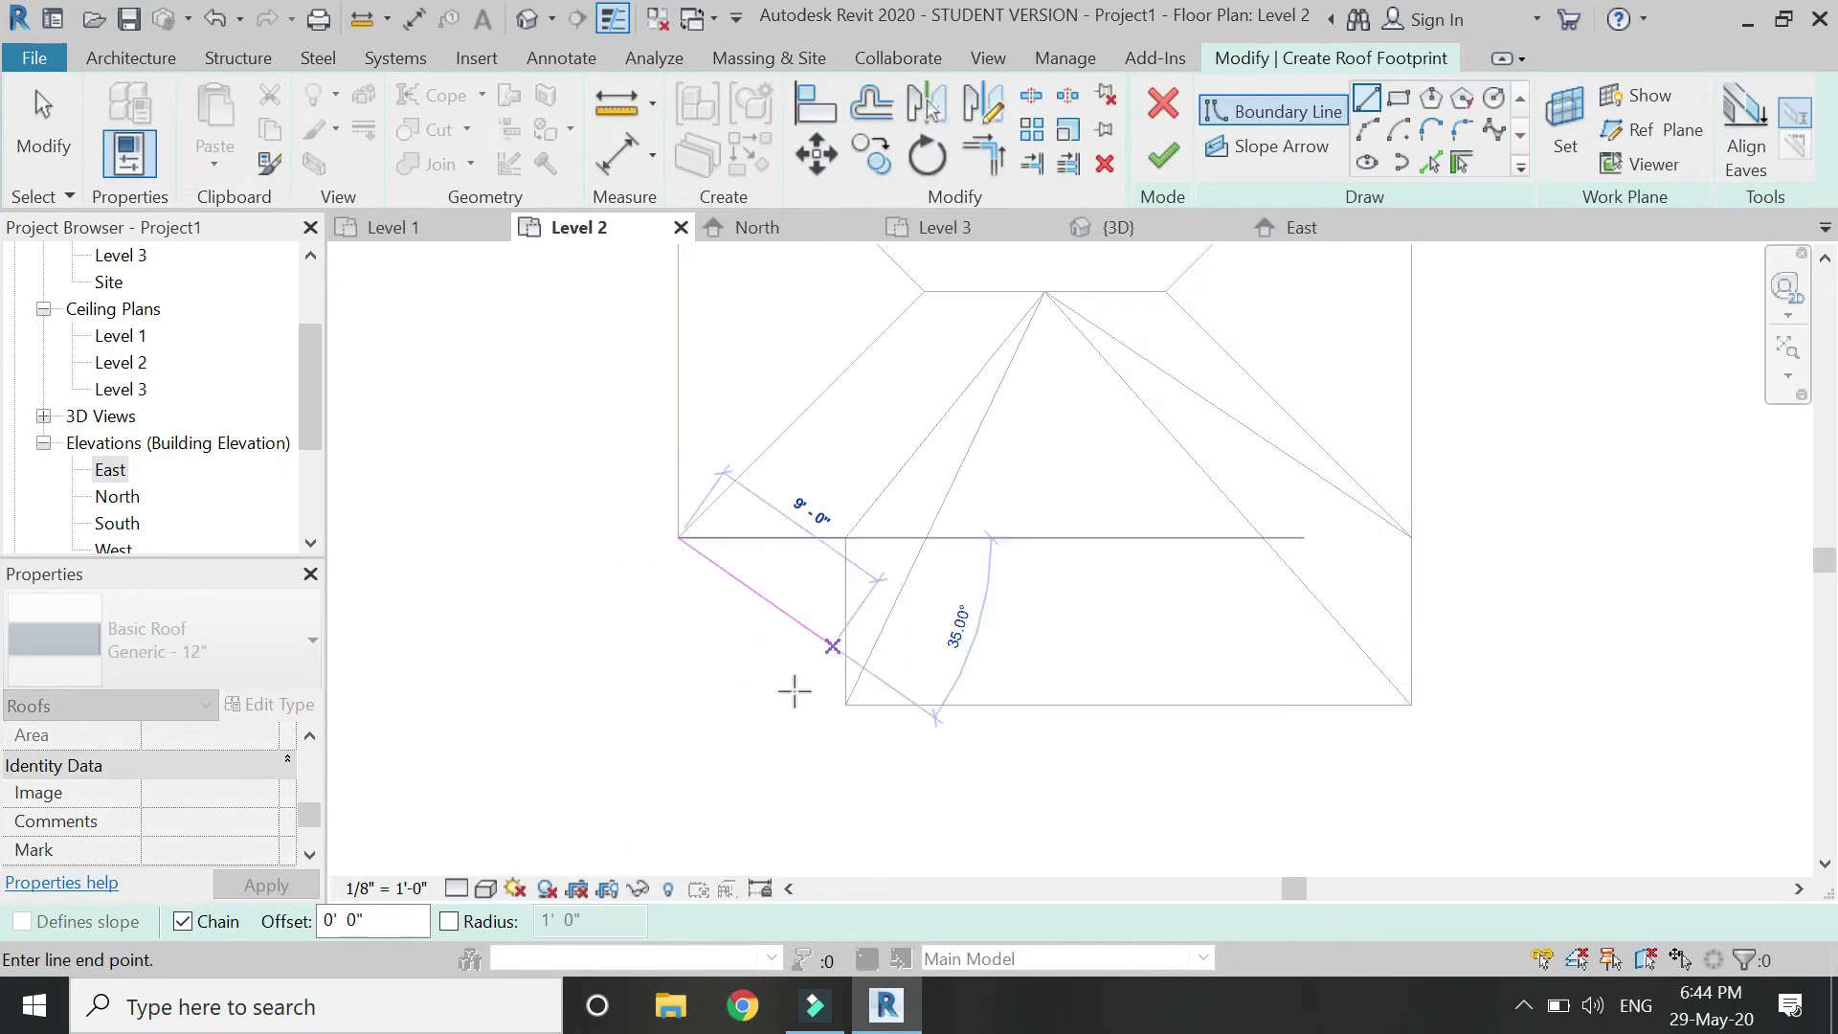
pyautogui.scroll(-2, 661, 601)
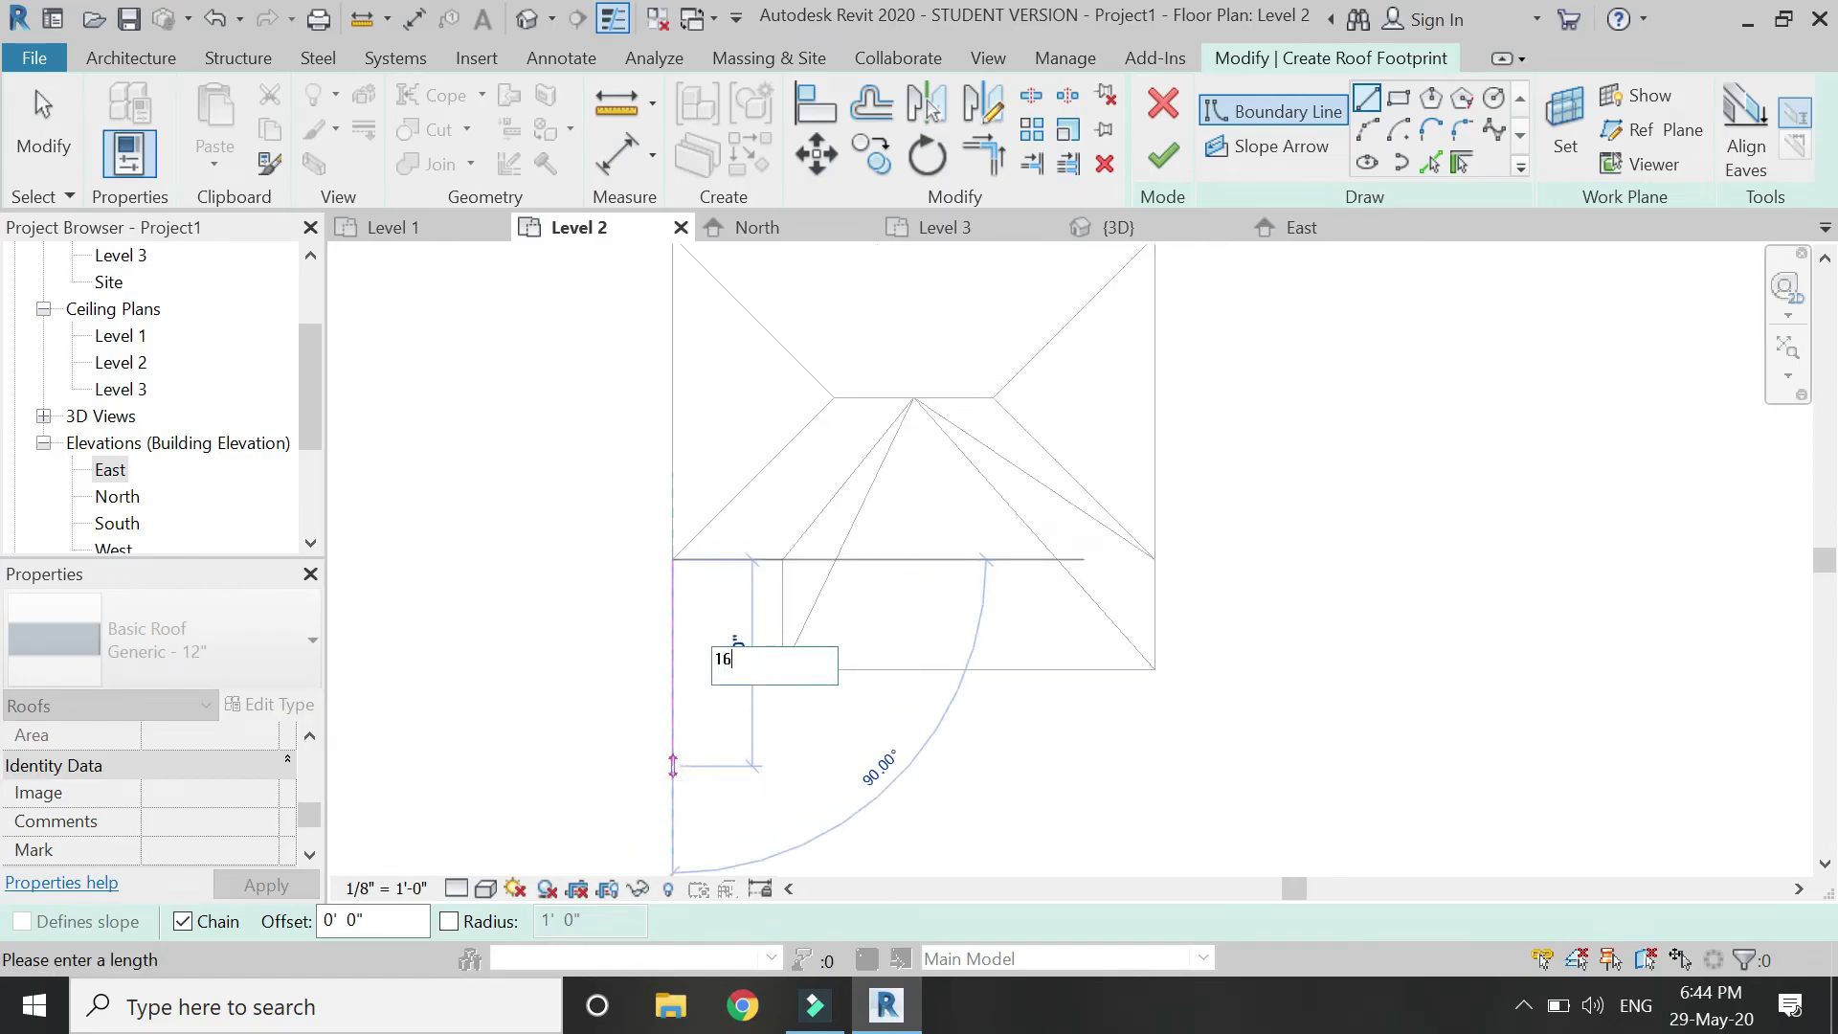
pyautogui.write('16')
pyautogui.press('Return')
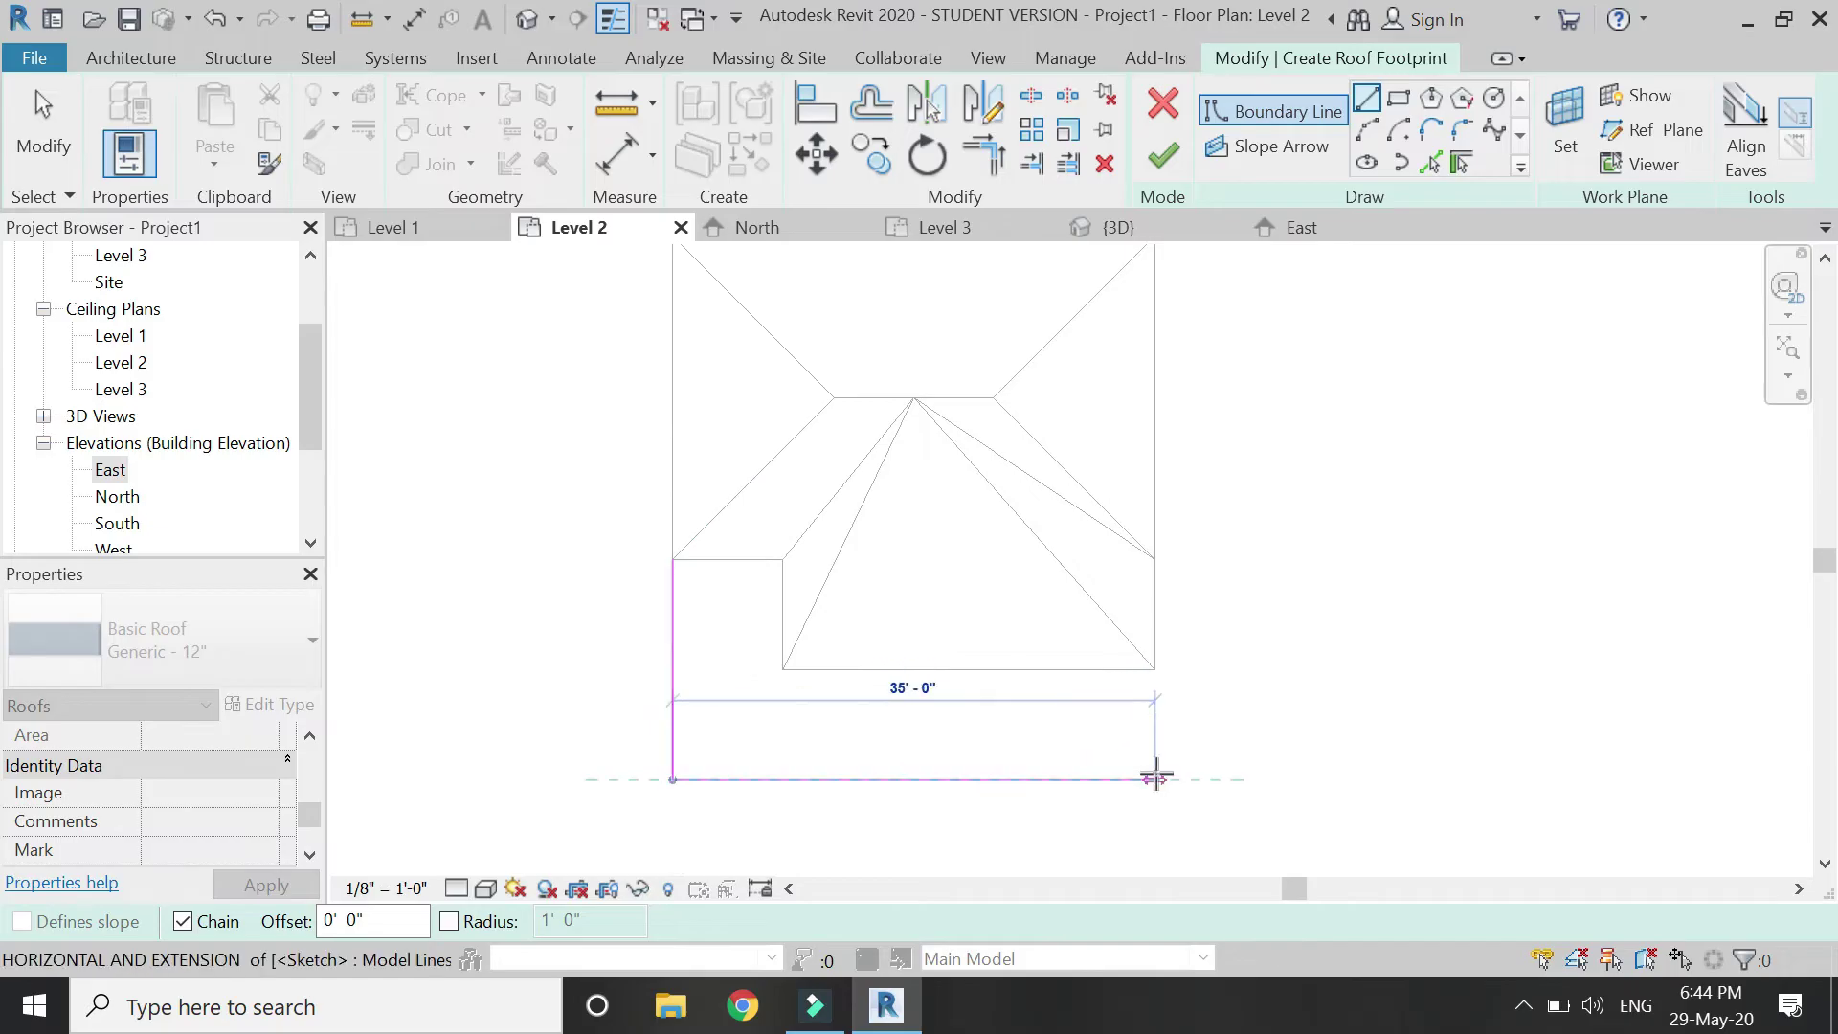
pyautogui.press('Escape')
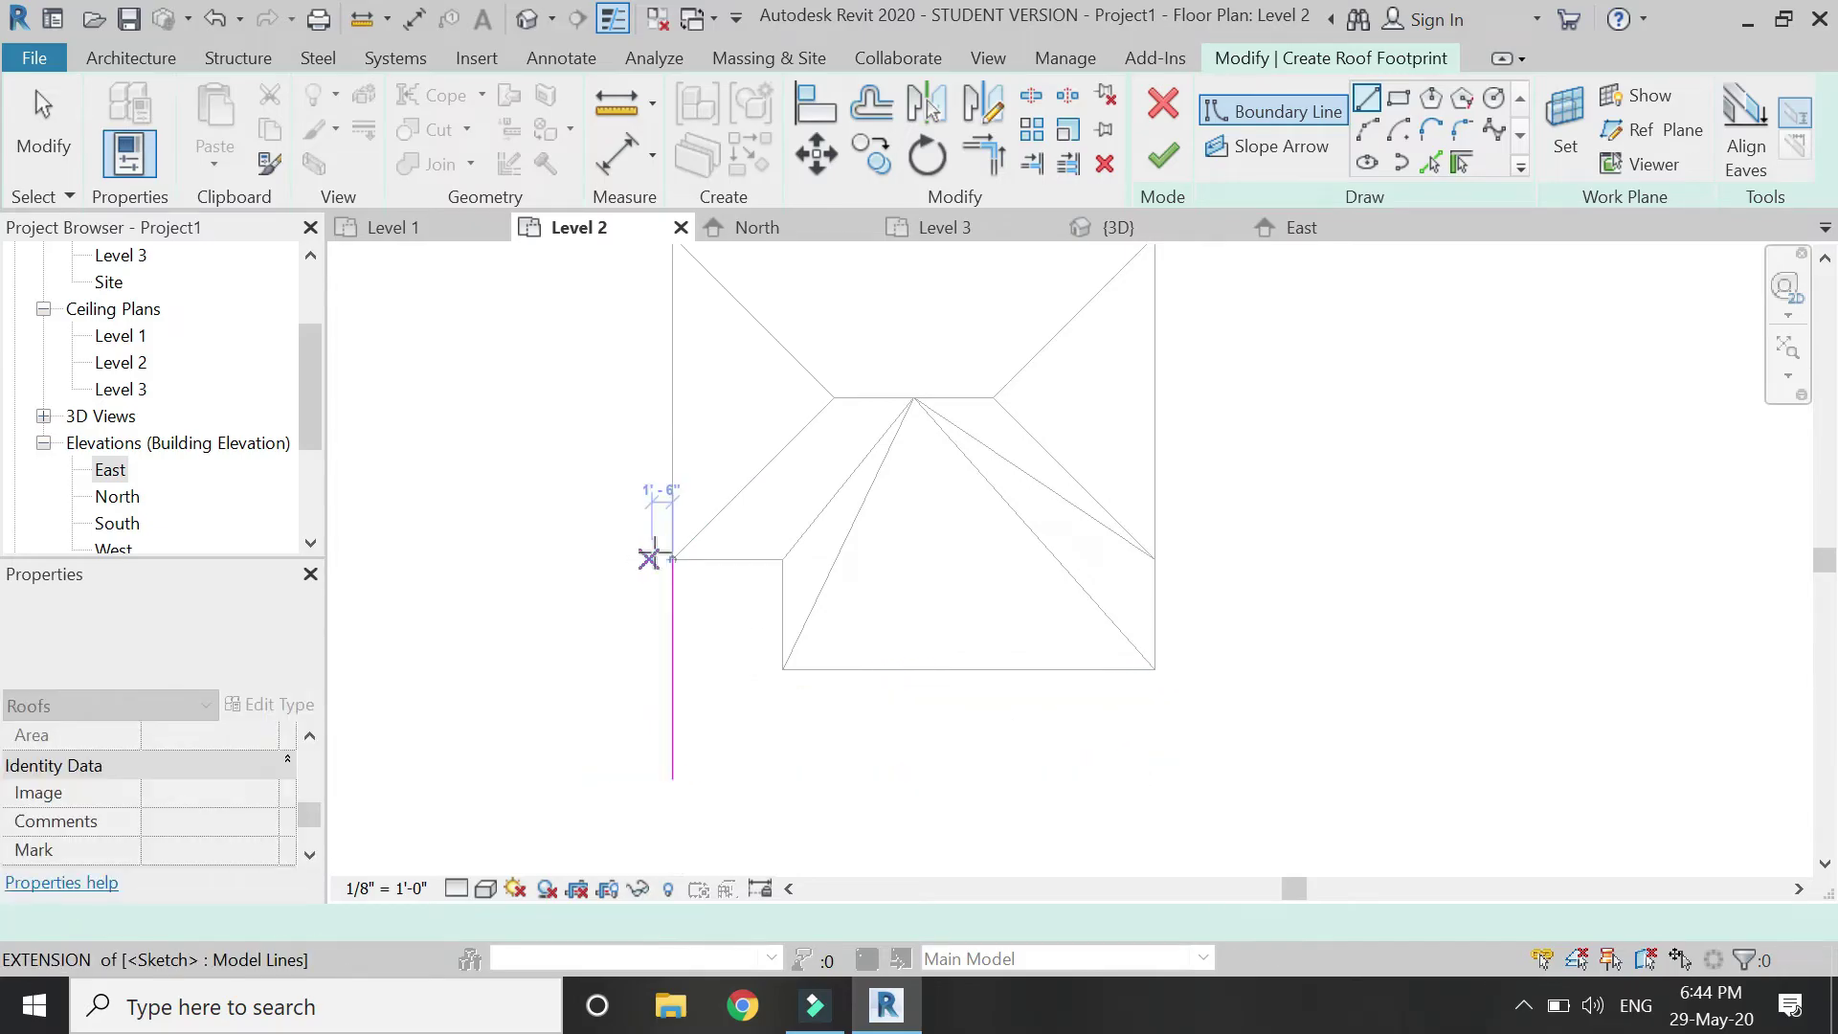
# Draw the remaining stepped outline edges, including the 8' and 27' segments
pyautogui.click(673, 560)
pyautogui.click(783, 560)
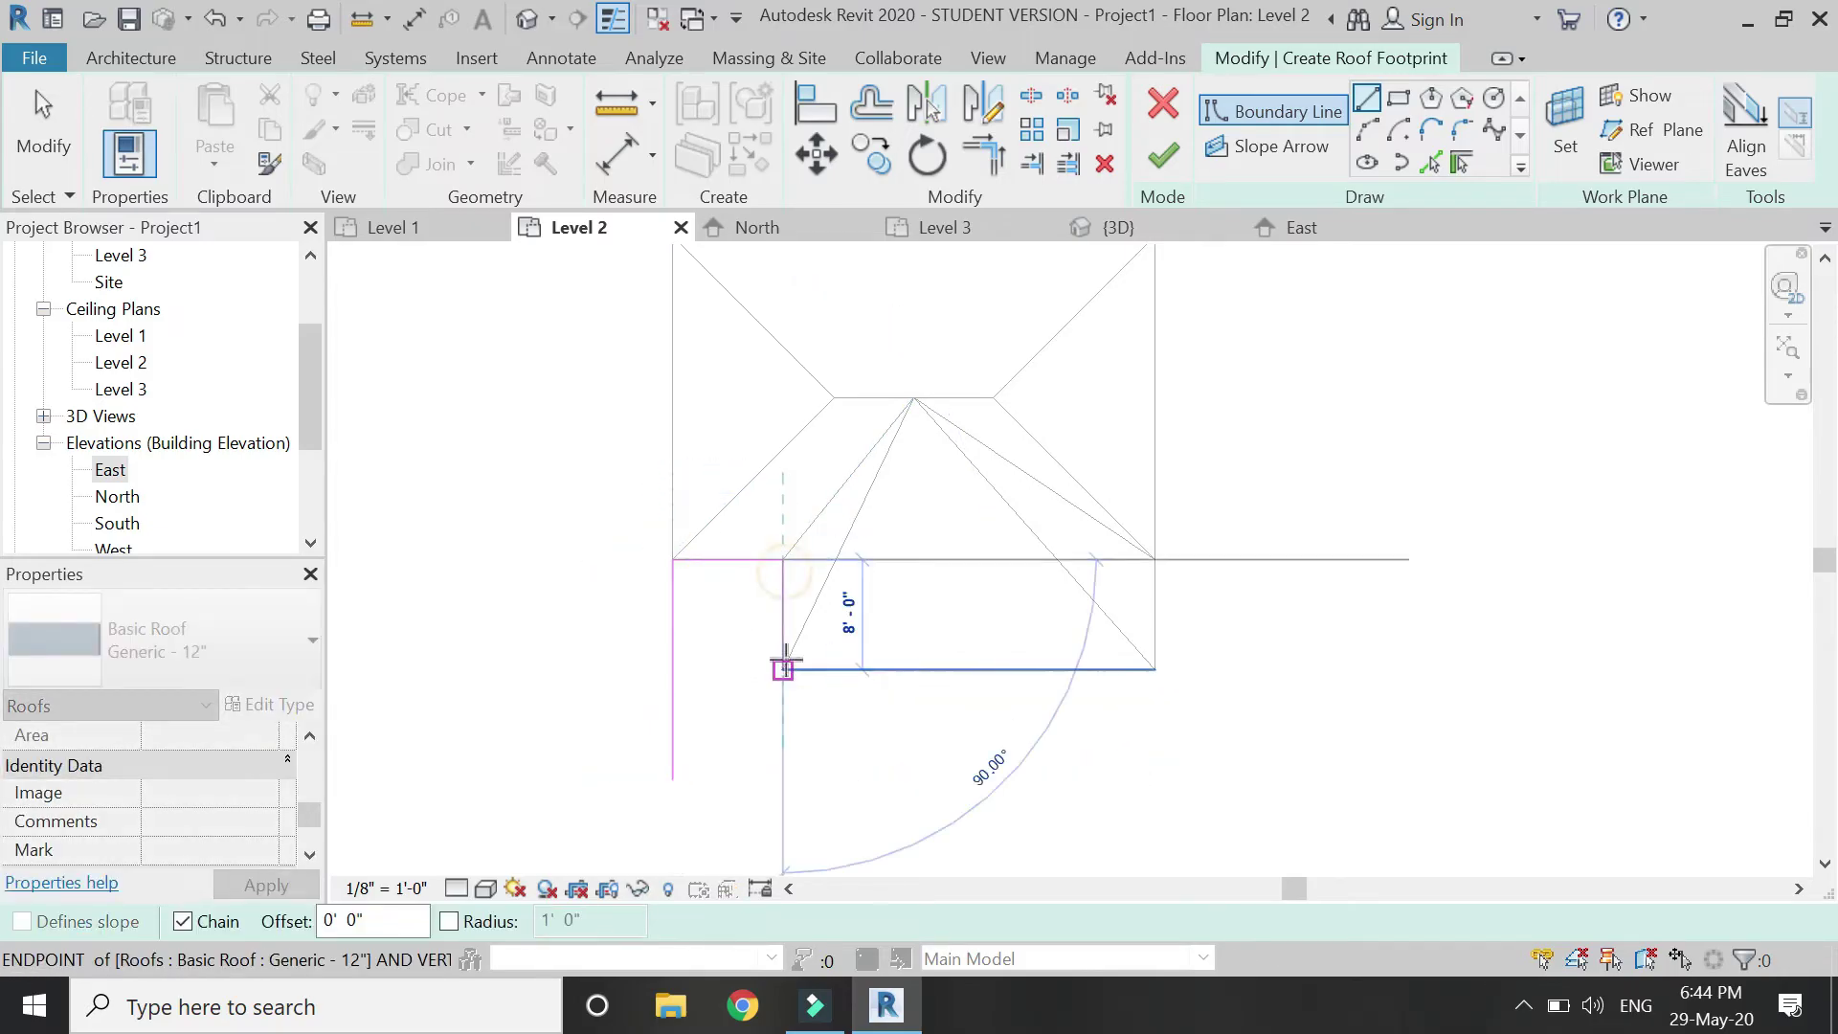
pyautogui.click(783, 668)
pyautogui.click(1147, 670)
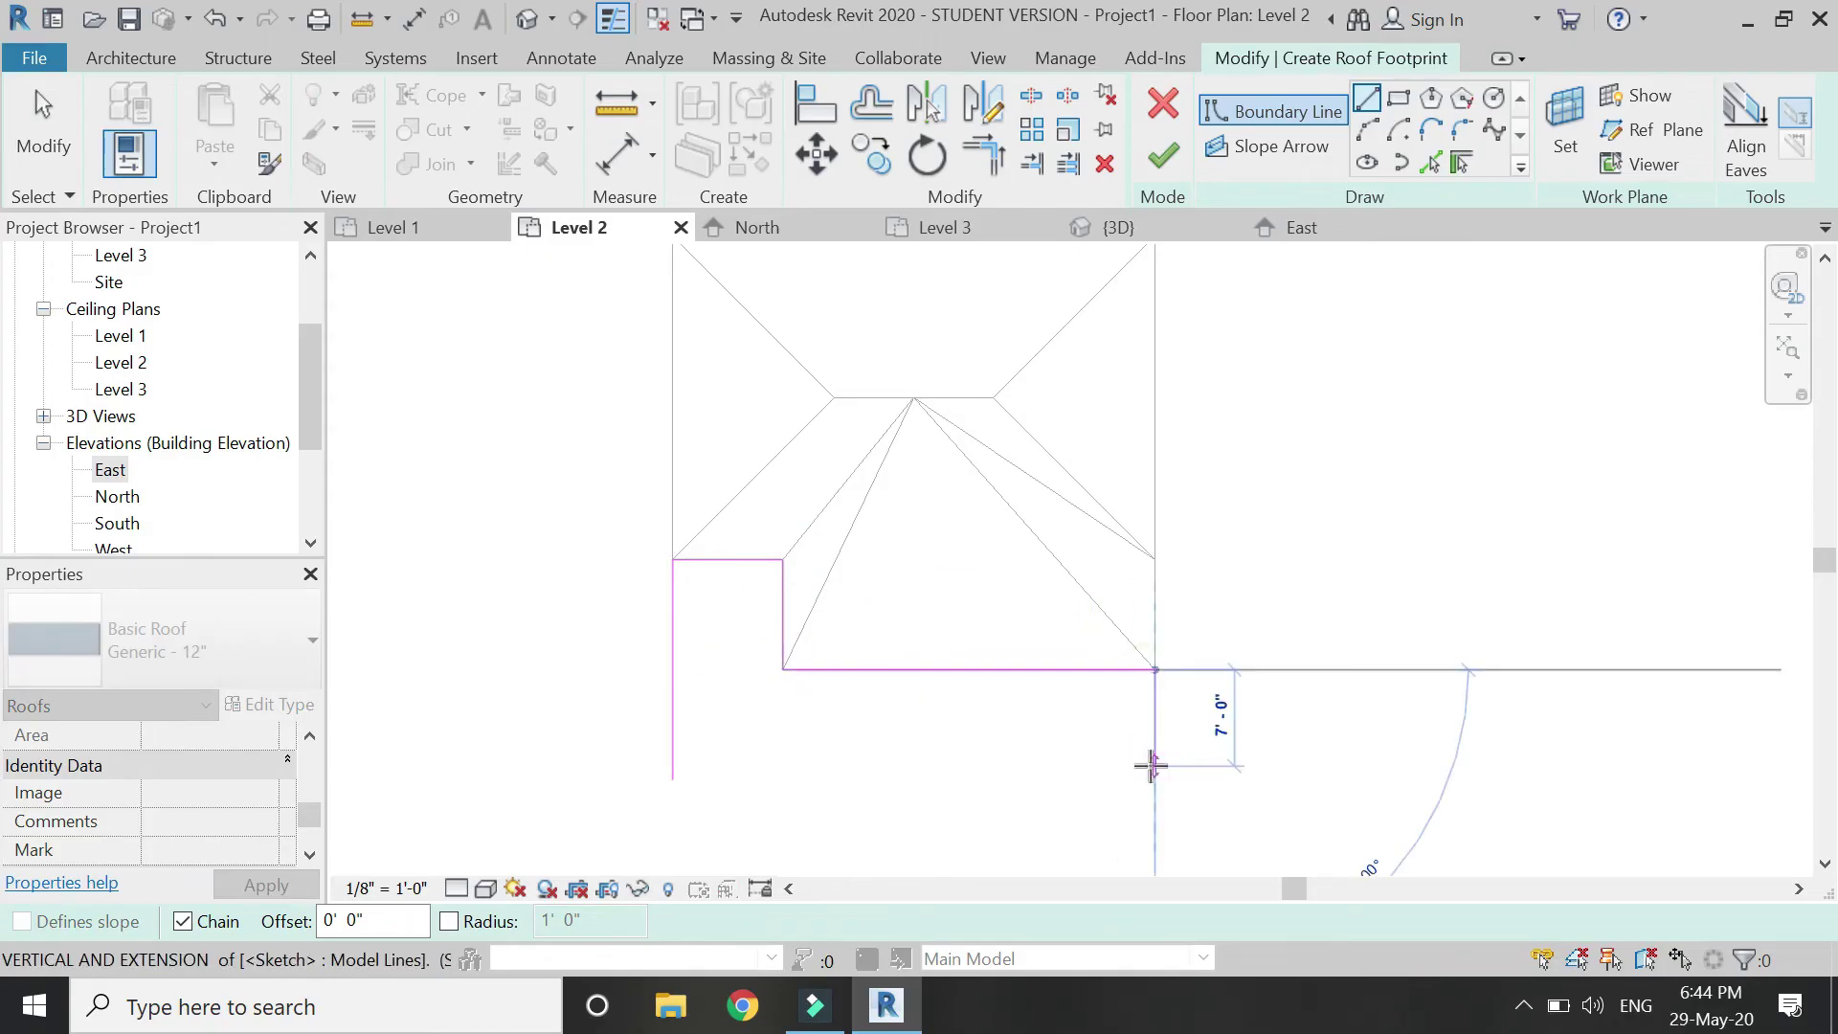
pyautogui.click(1154, 778)
pyautogui.scroll(-3, 871, 507)
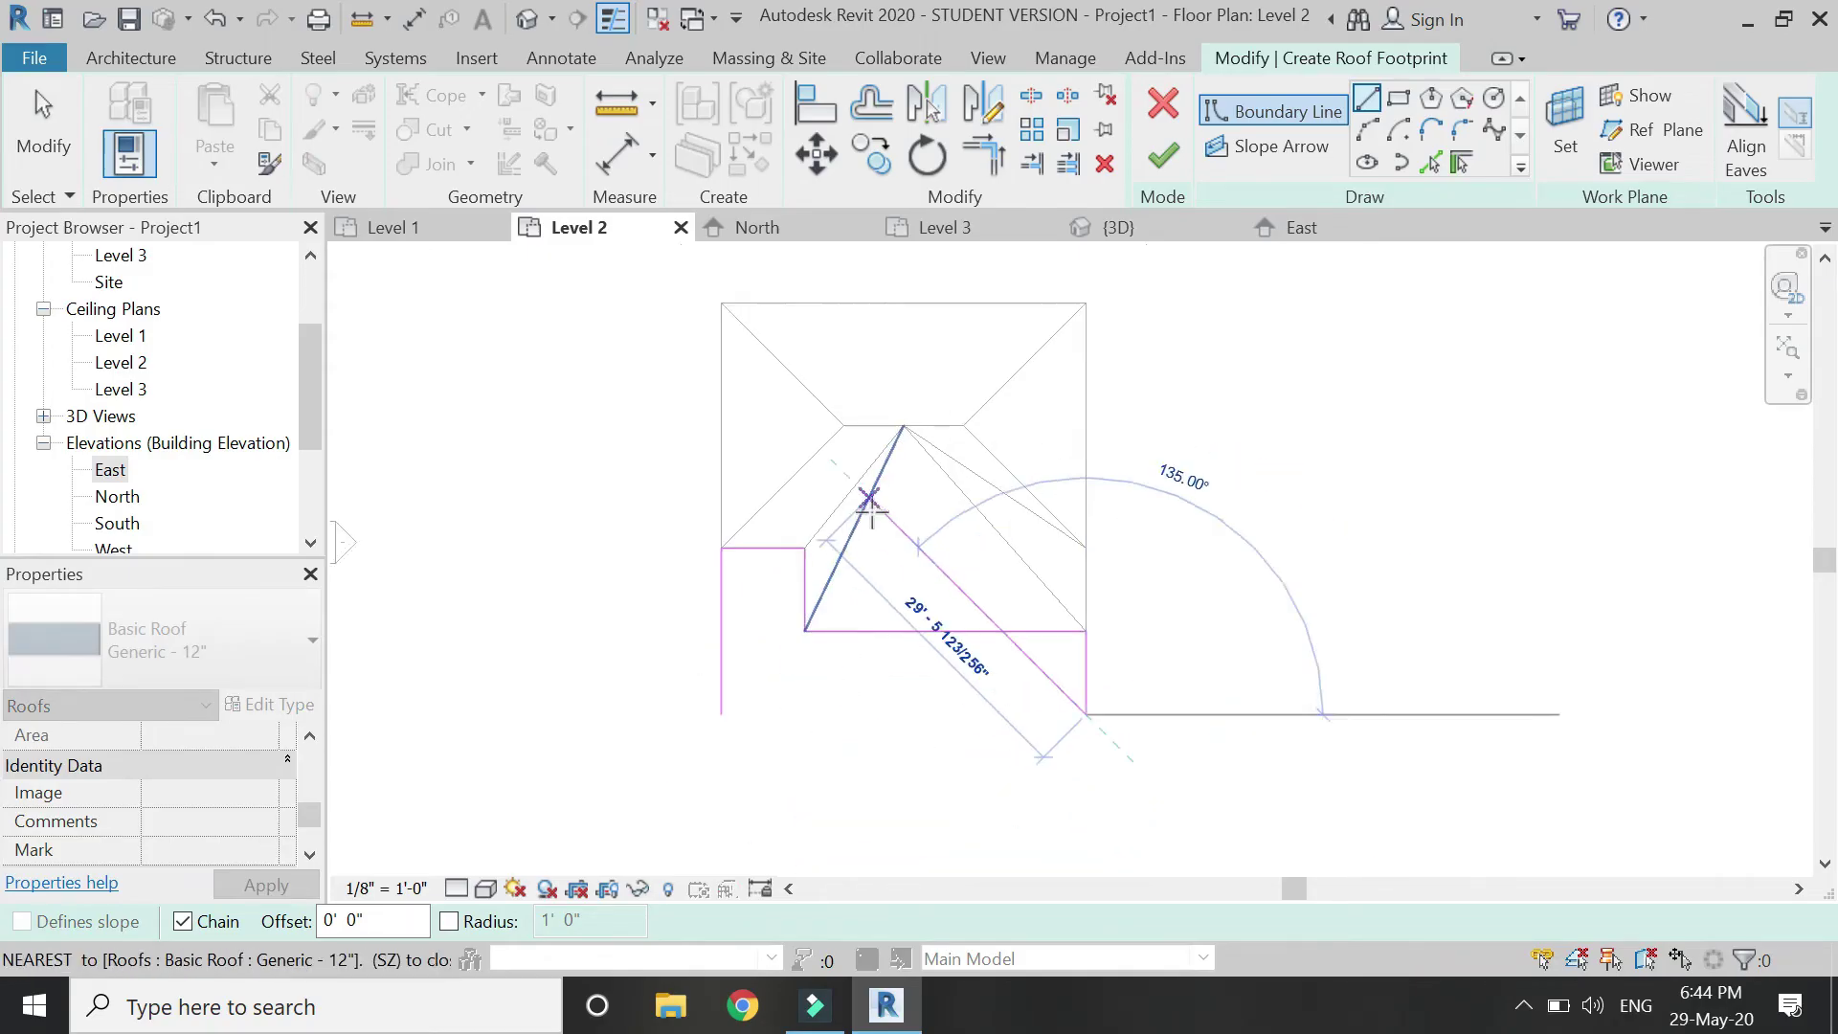
pyautogui.click(714, 644)
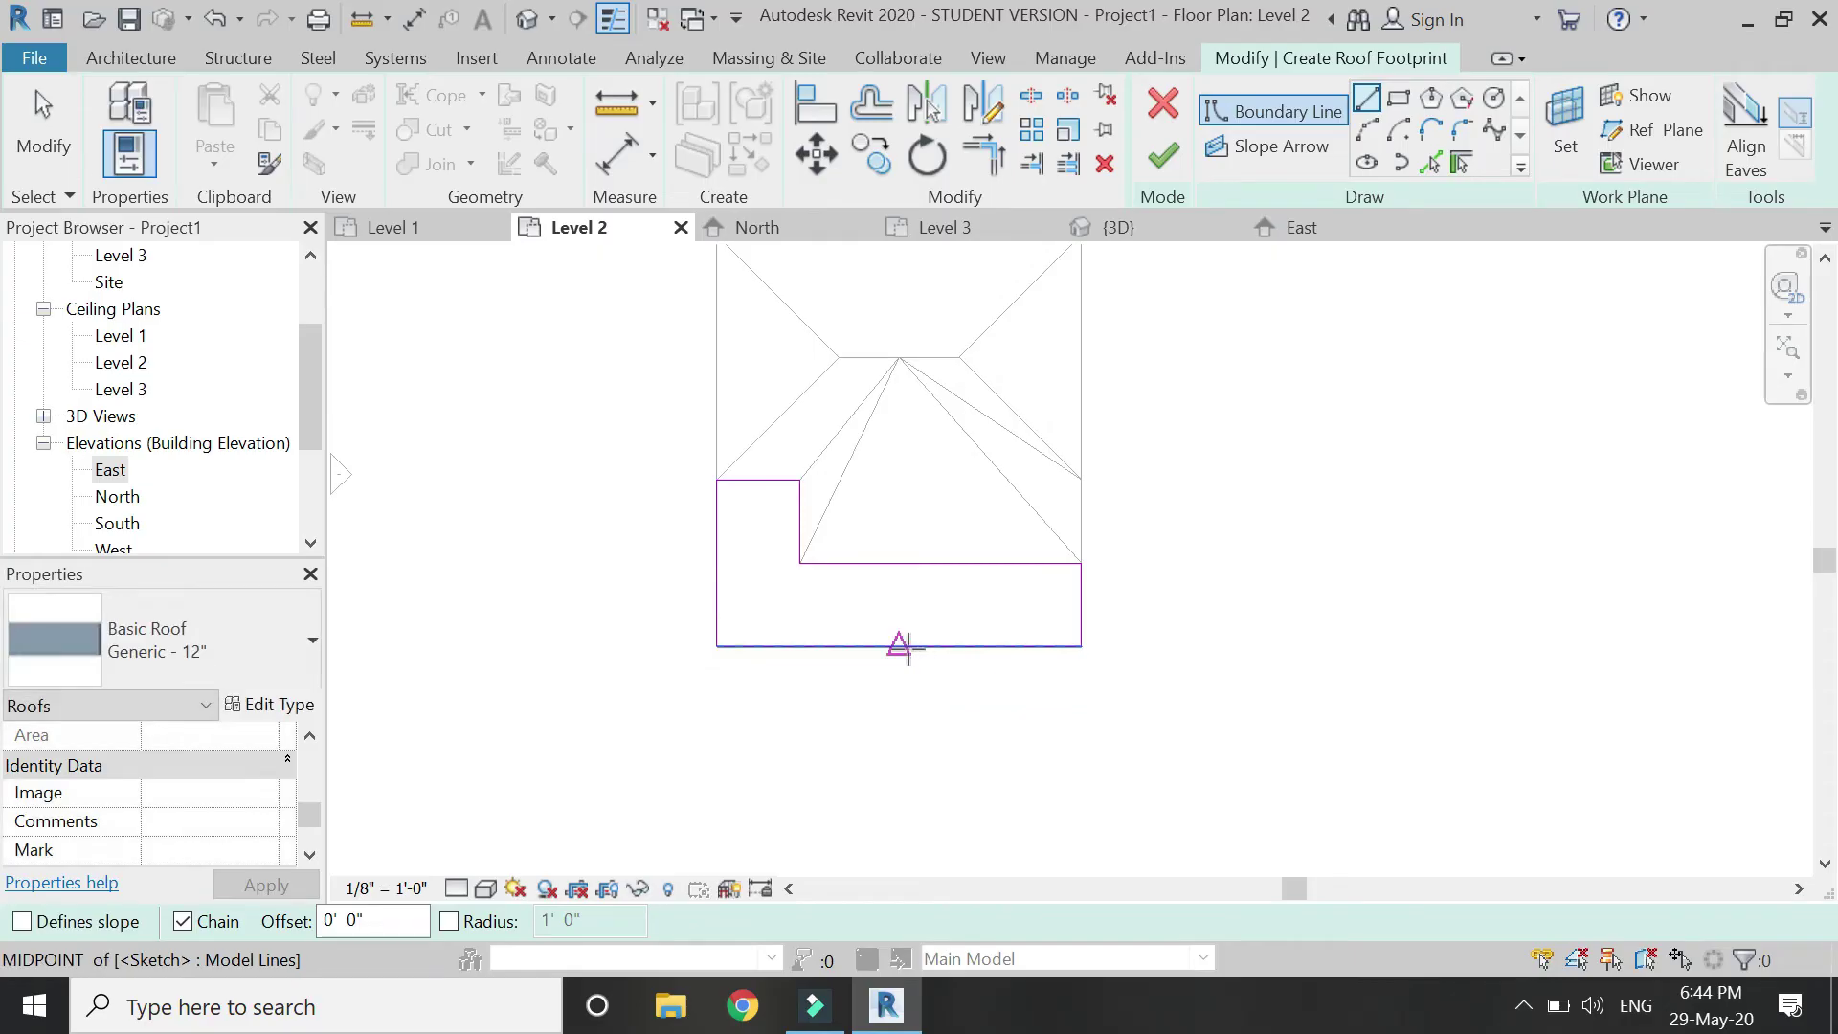
# Add a 14'-6" stem edge from the base midpoint and offset a copy 4' sideways
pyautogui.click(904, 647)
pyautogui.scroll(-3, 895, 670)
pyautogui.scroll(1, 895, 689)
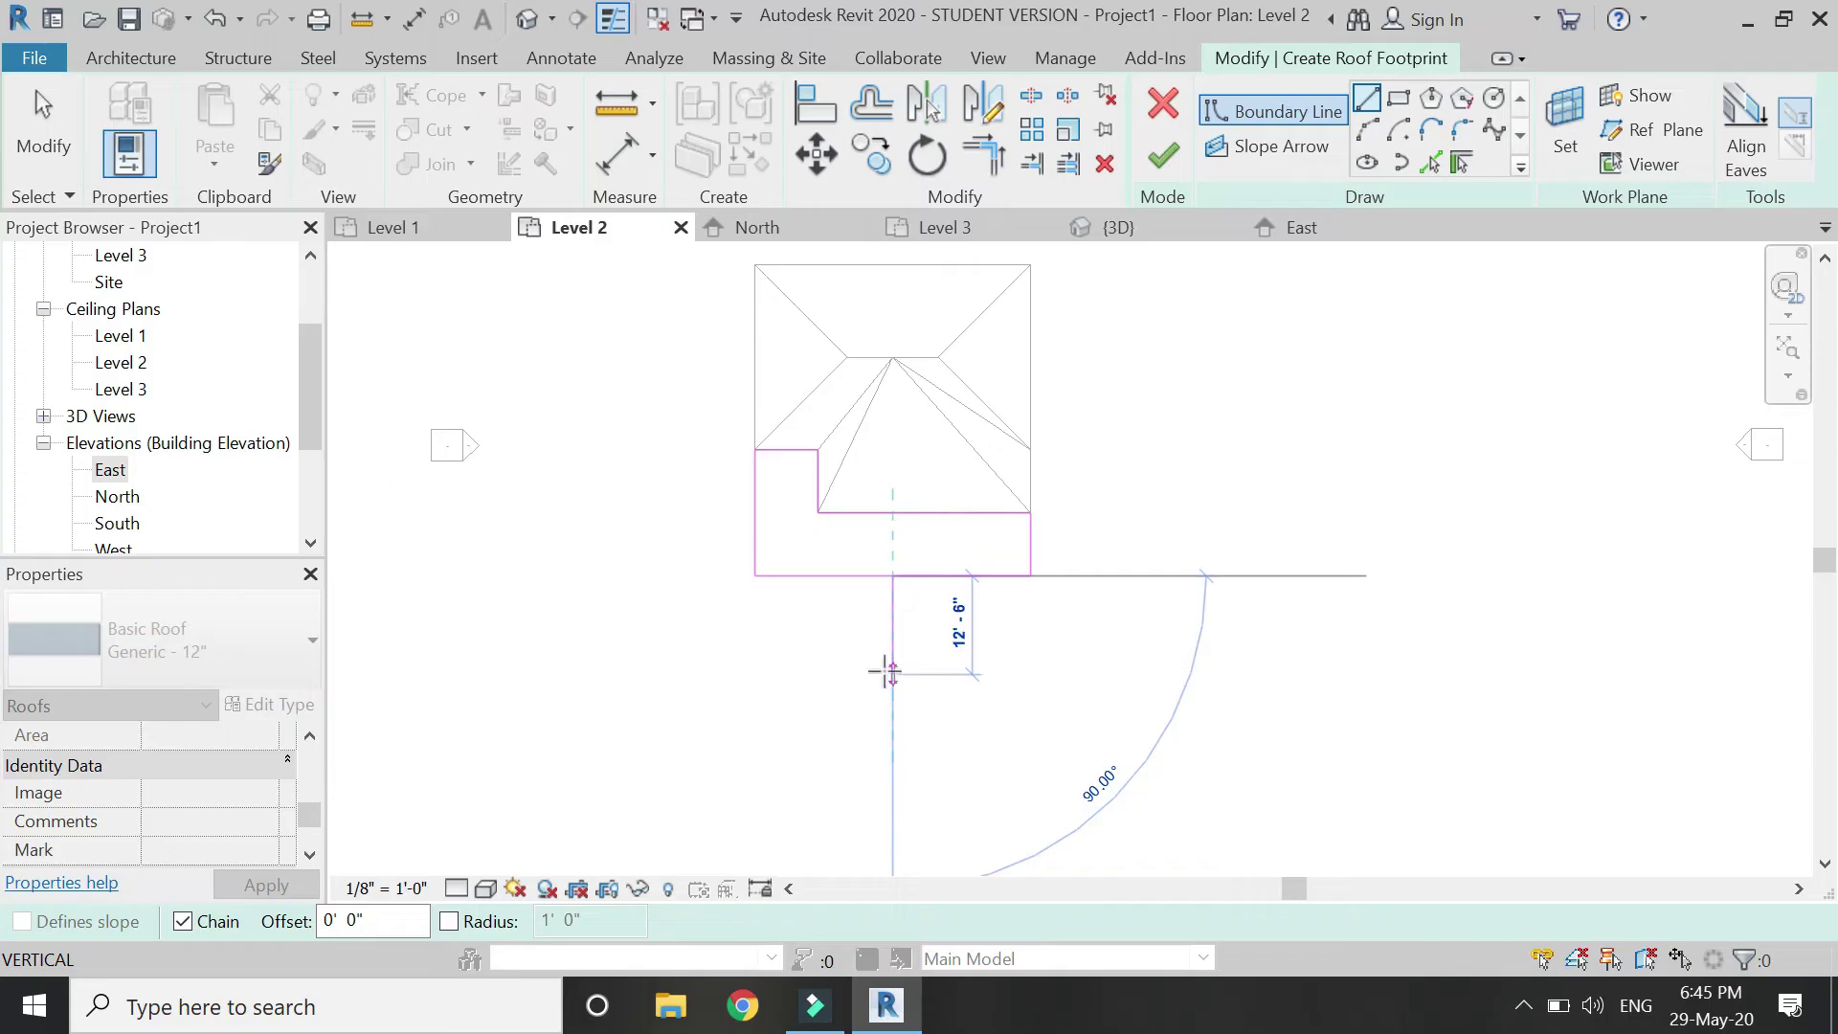
pyautogui.click(890, 690)
pyautogui.scroll(2, 896, 649)
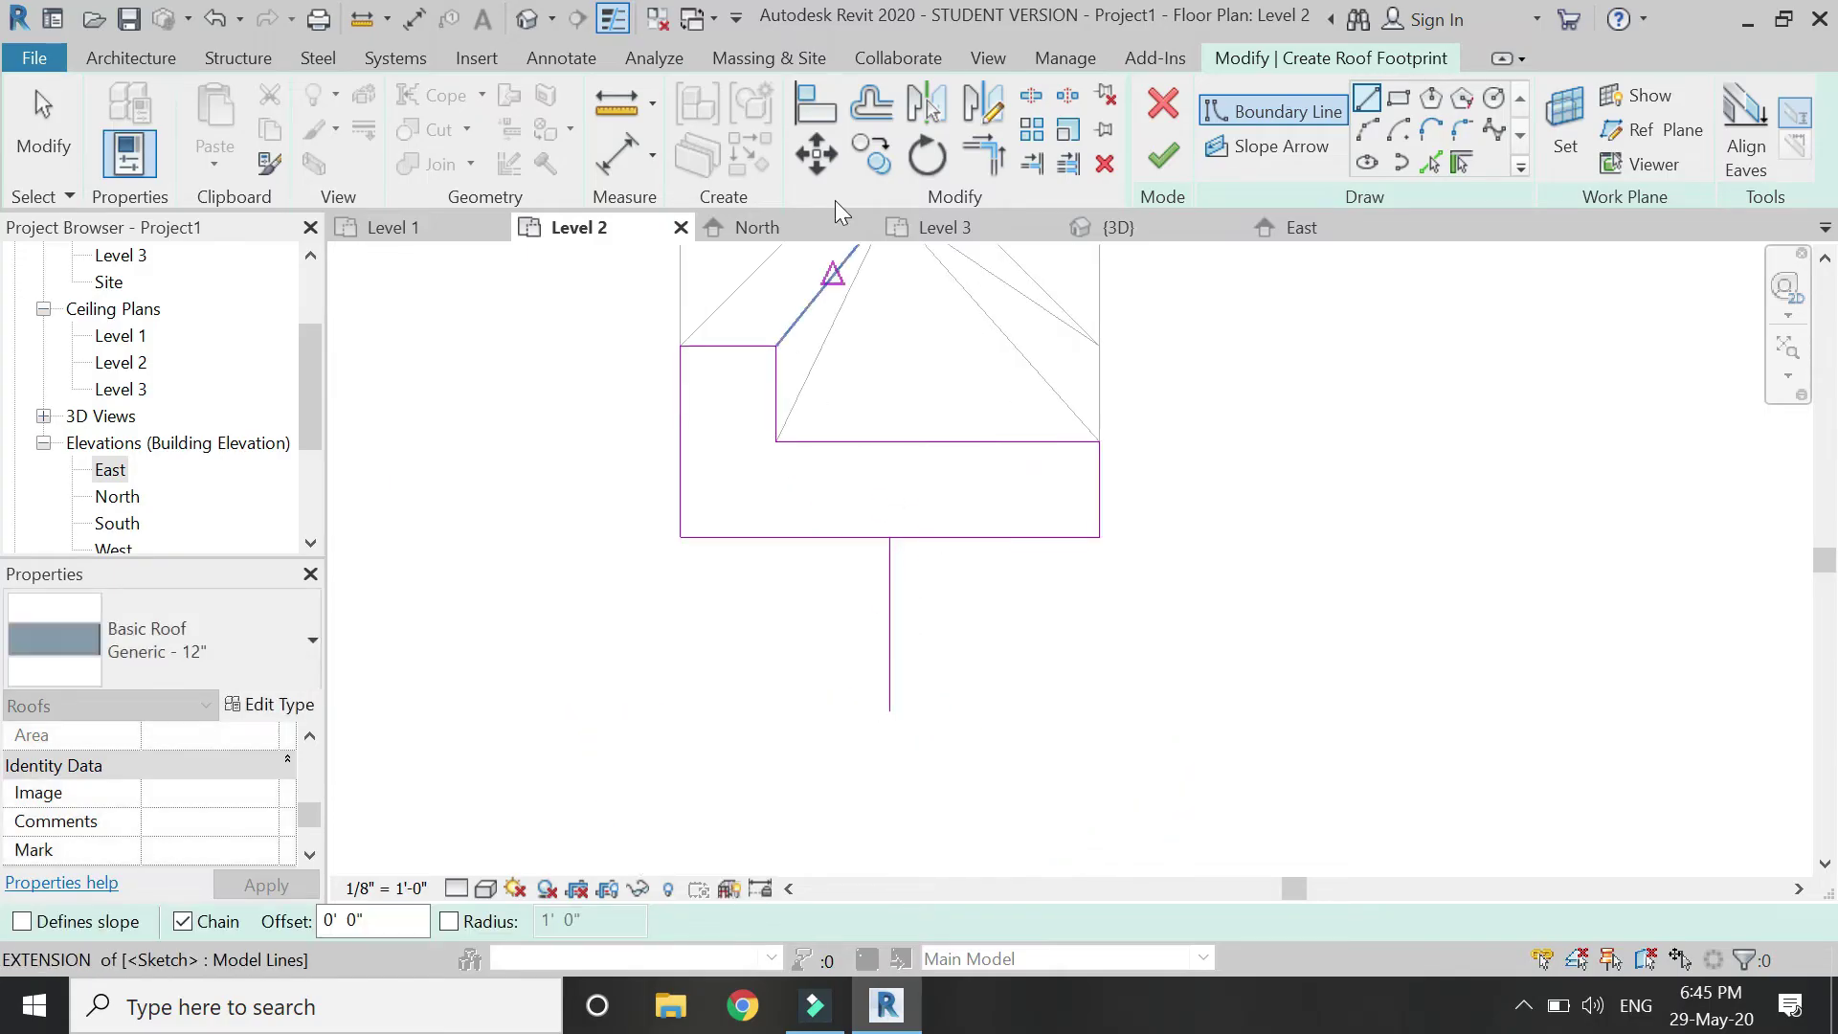
pyautogui.click(870, 125)
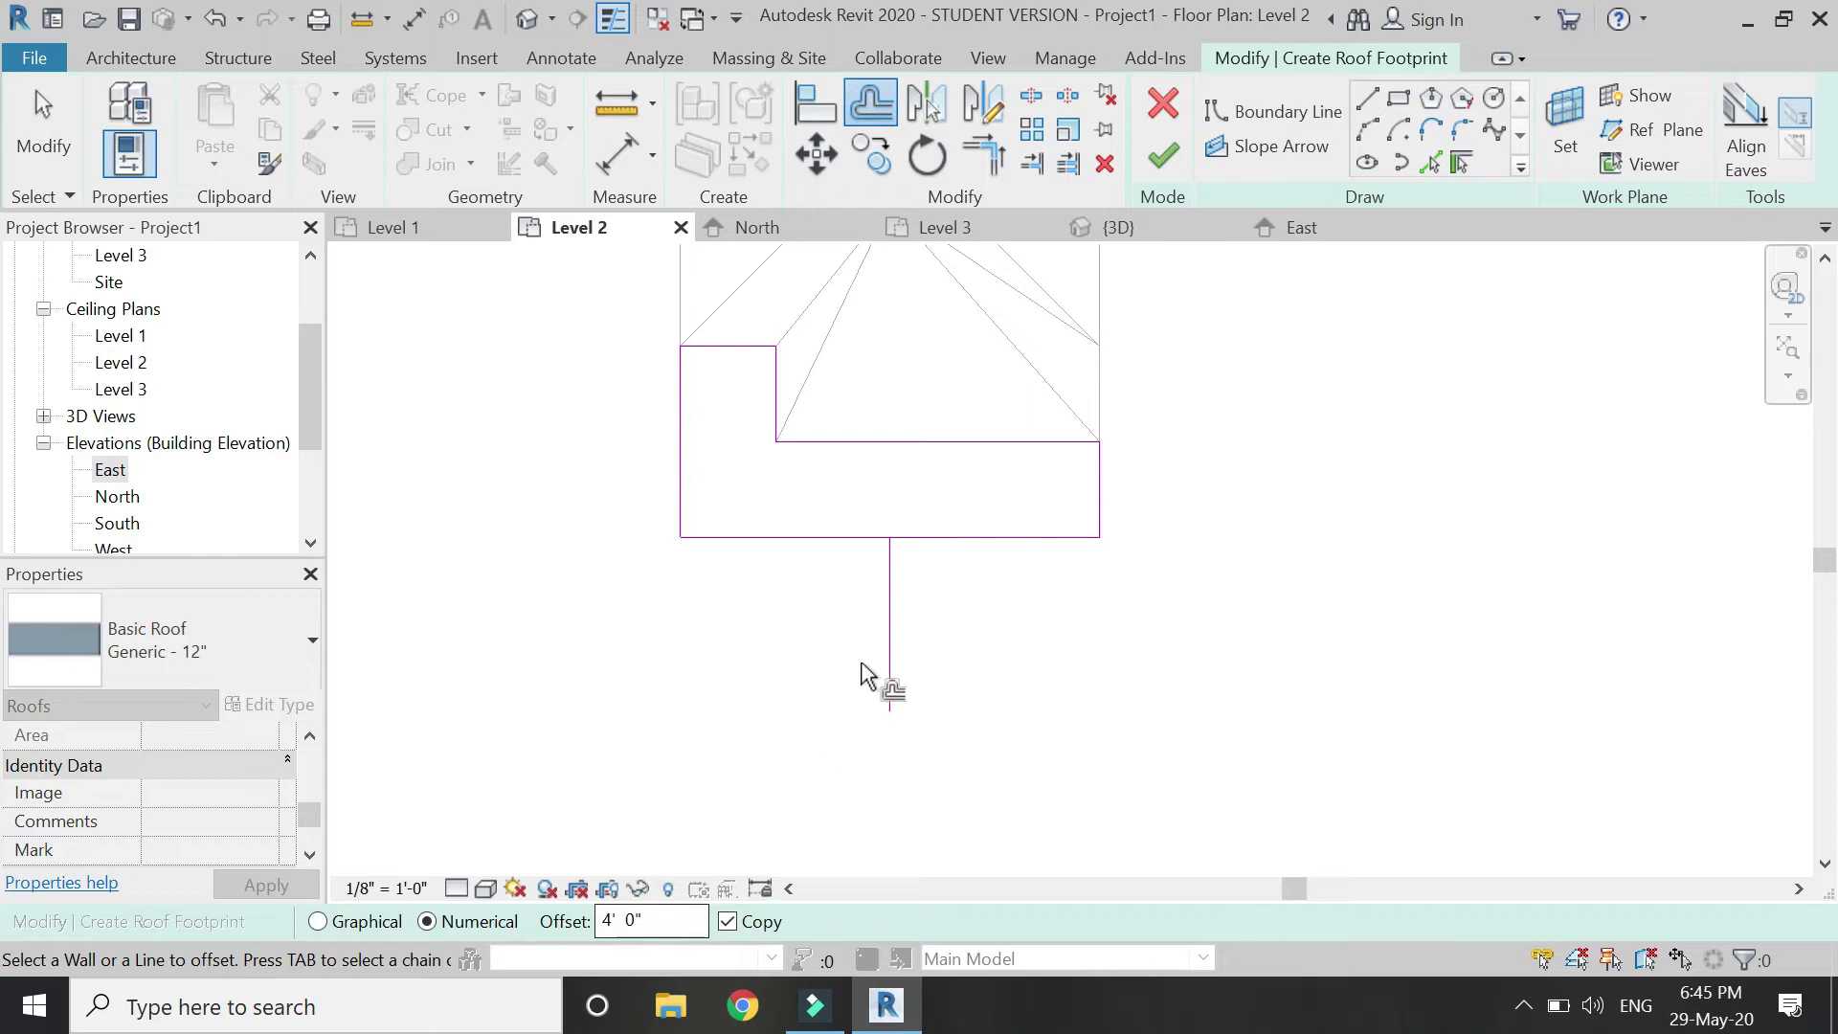
pyautogui.click(886, 639)
pyautogui.click(887, 636)
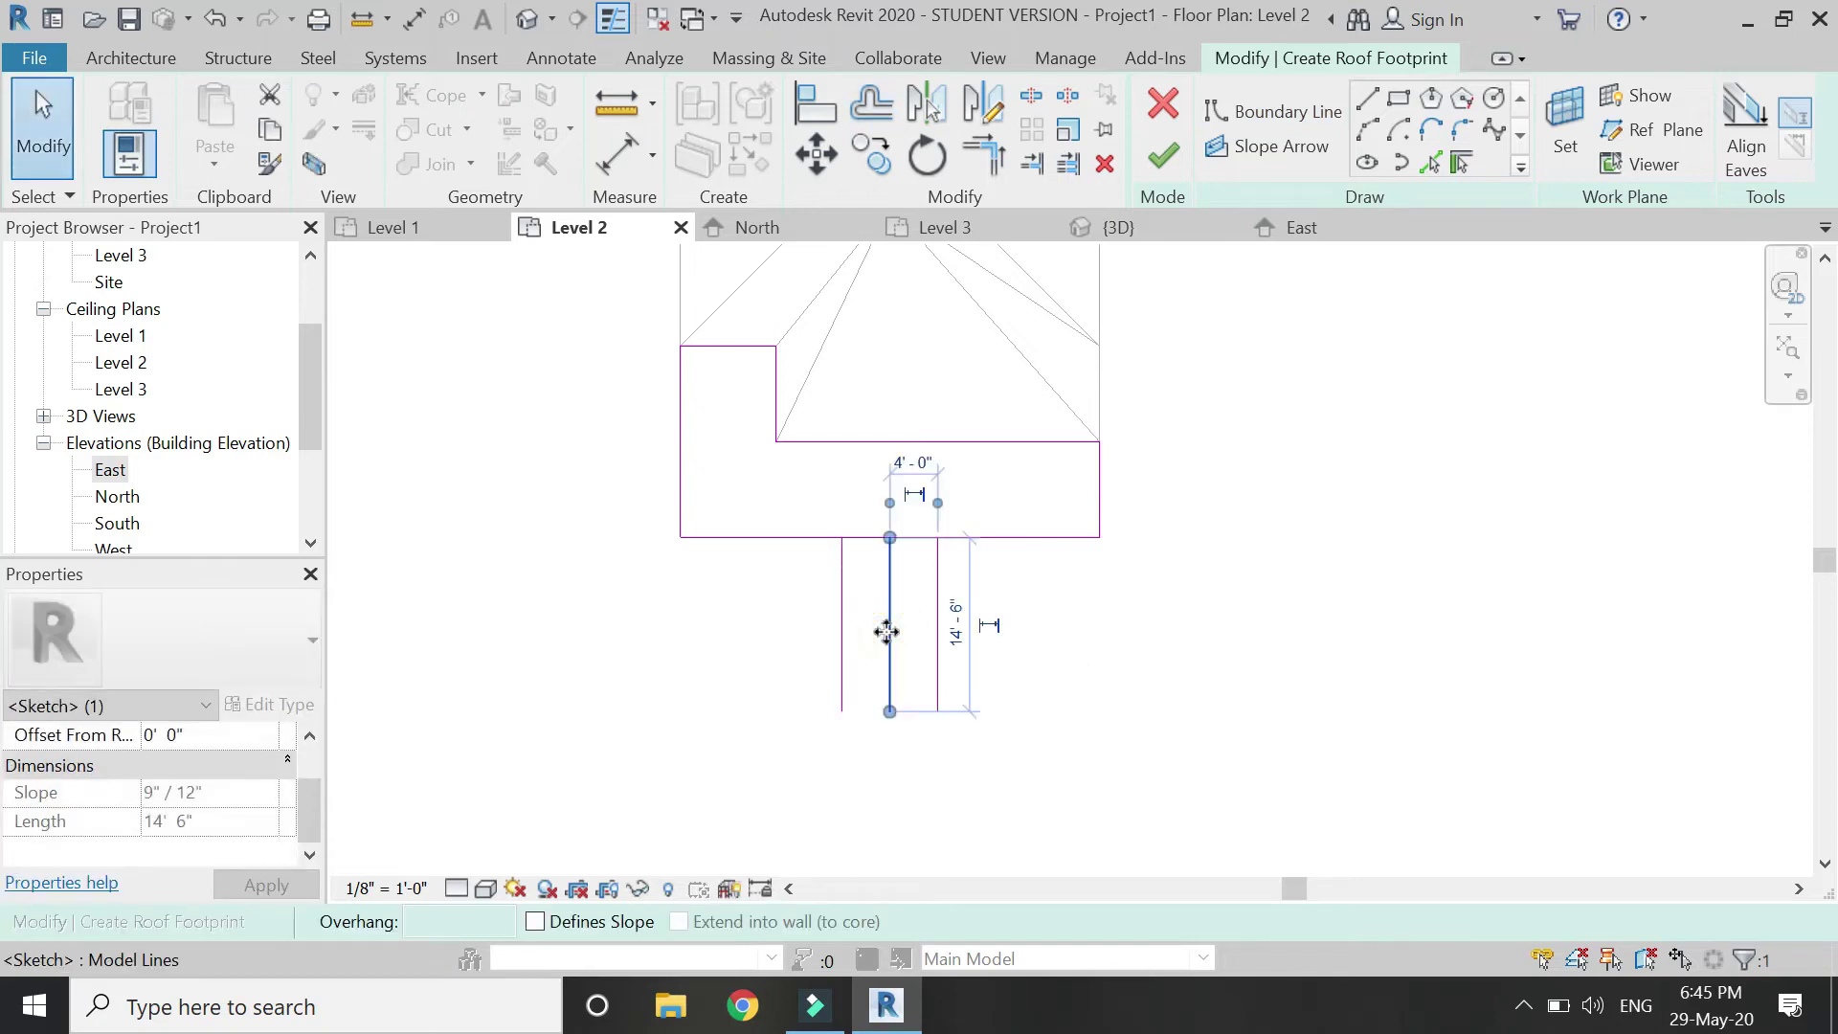
pyautogui.moveTo(887, 637); pyautogui.dragTo(937, 637)
pyautogui.press('Escape')
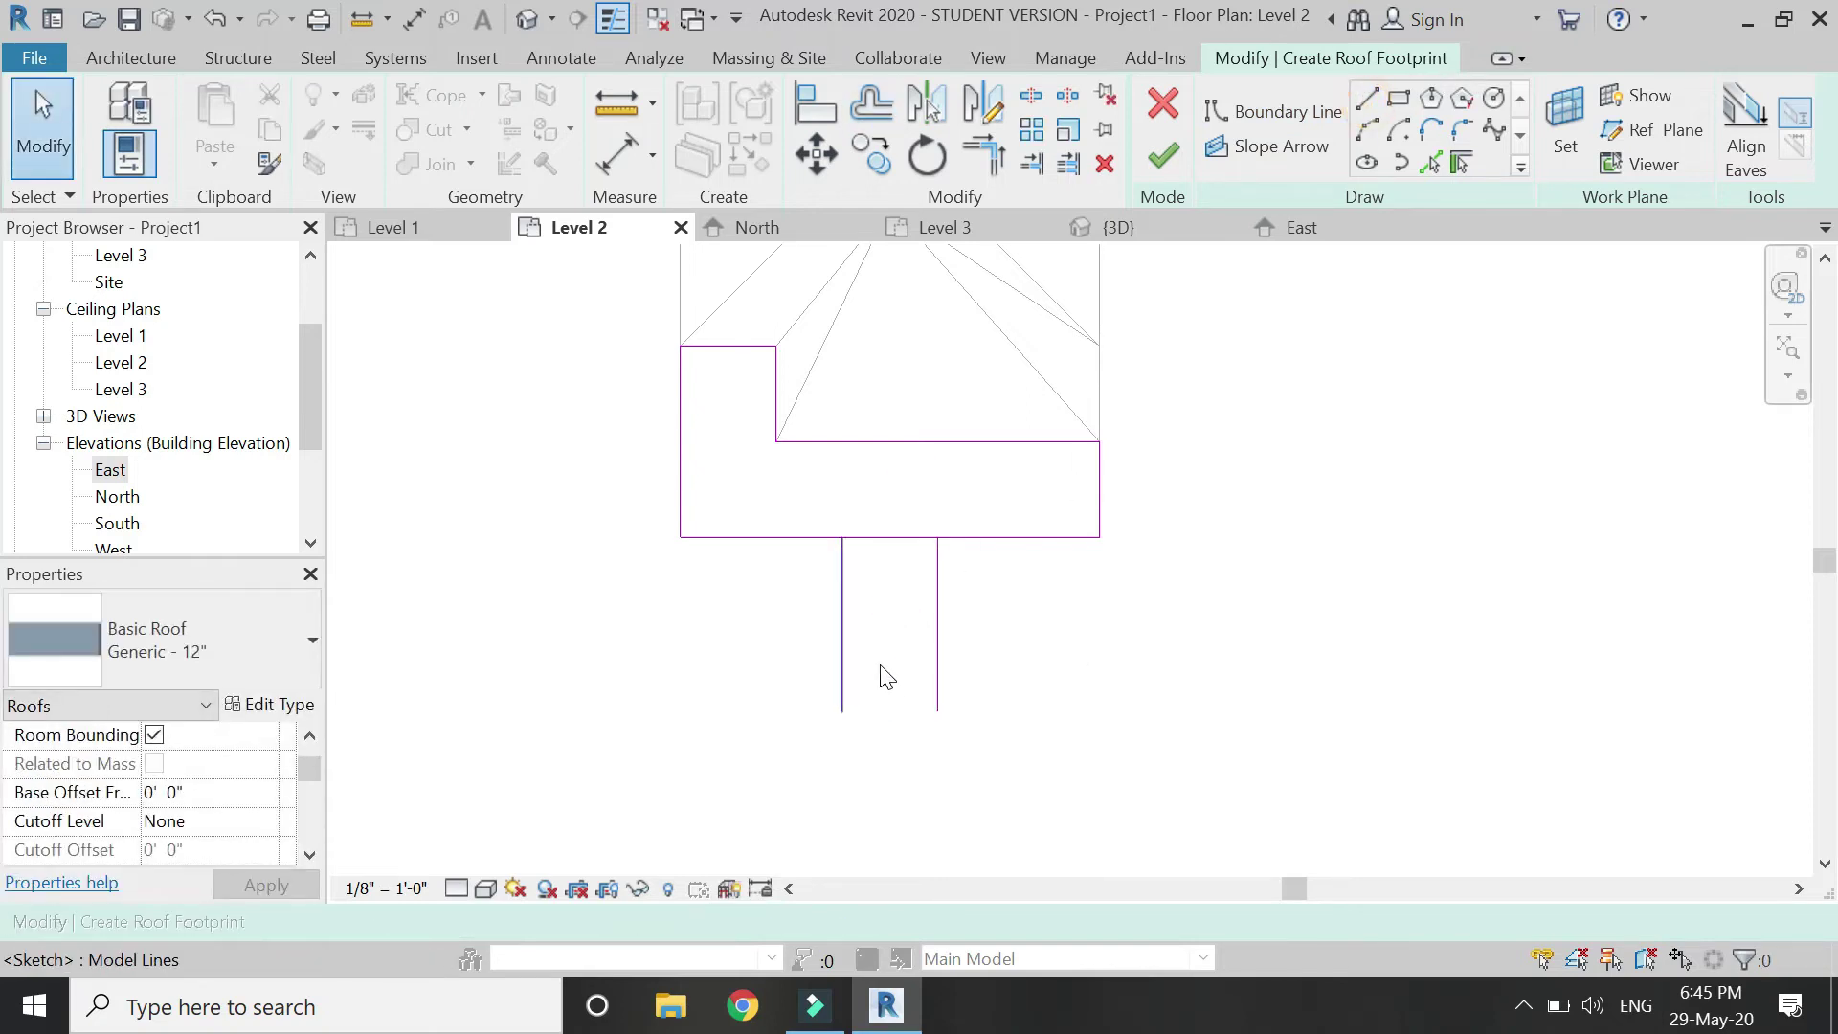
# Draw the stem's bottom edge to close the 4'-wide stem
pyautogui.click(1367, 120)
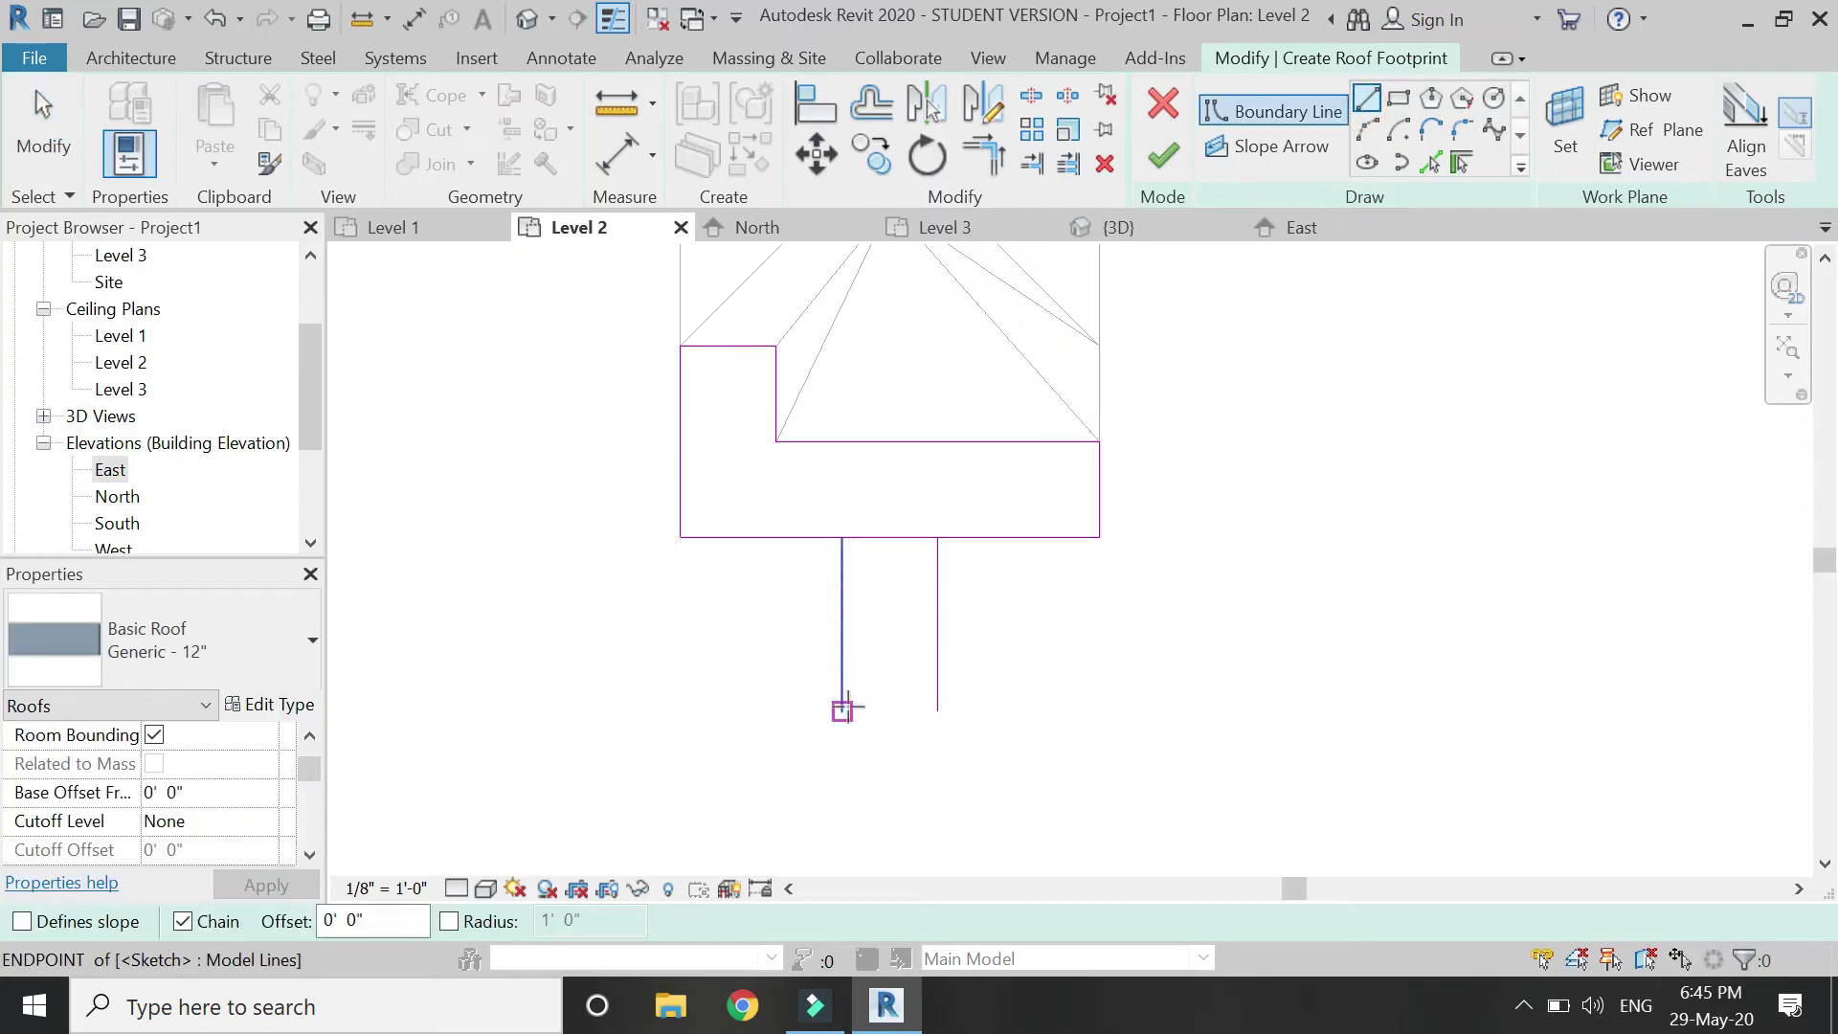
pyautogui.click(842, 711)
pyautogui.click(938, 710)
pyautogui.press('s')
pyautogui.press('l')
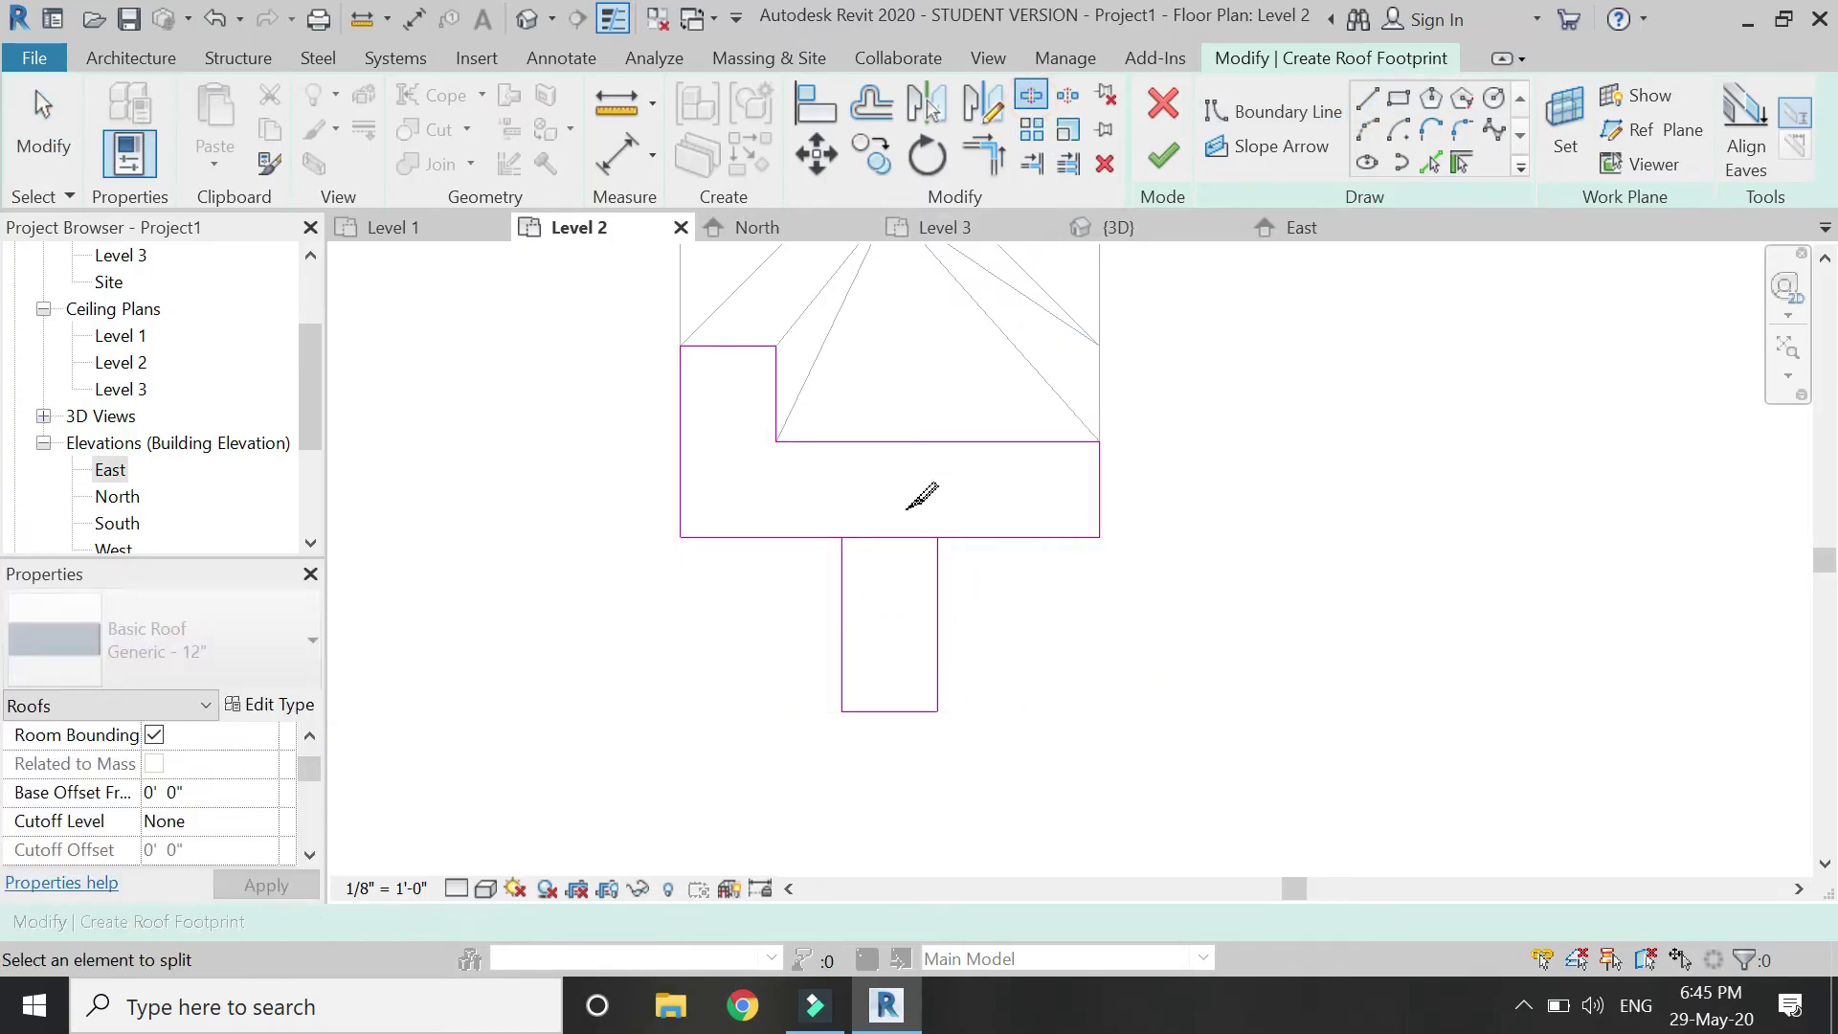
pyautogui.press('Escape')
# Trim the base edges into corners with the stem sides and finish the T-shaped roof
pyautogui.press('t')
pyautogui.press('r')
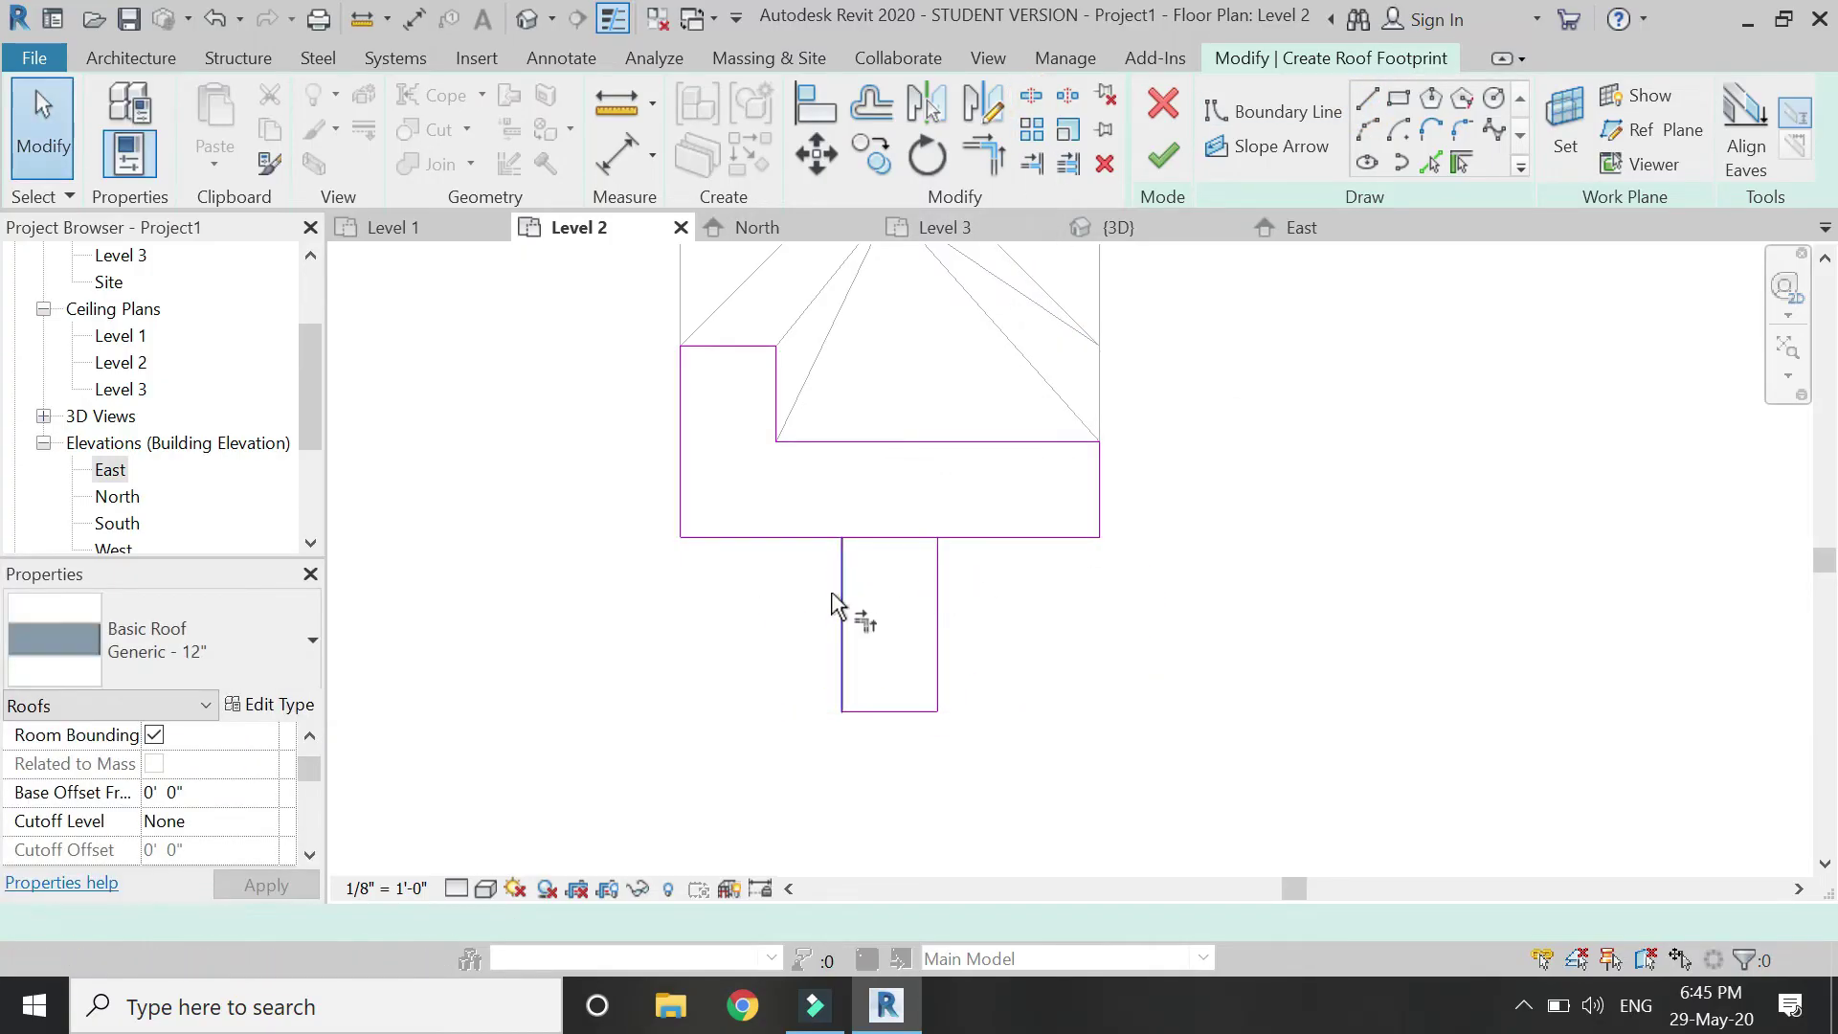
pyautogui.click(800, 537)
pyautogui.click(843, 572)
pyautogui.click(978, 537)
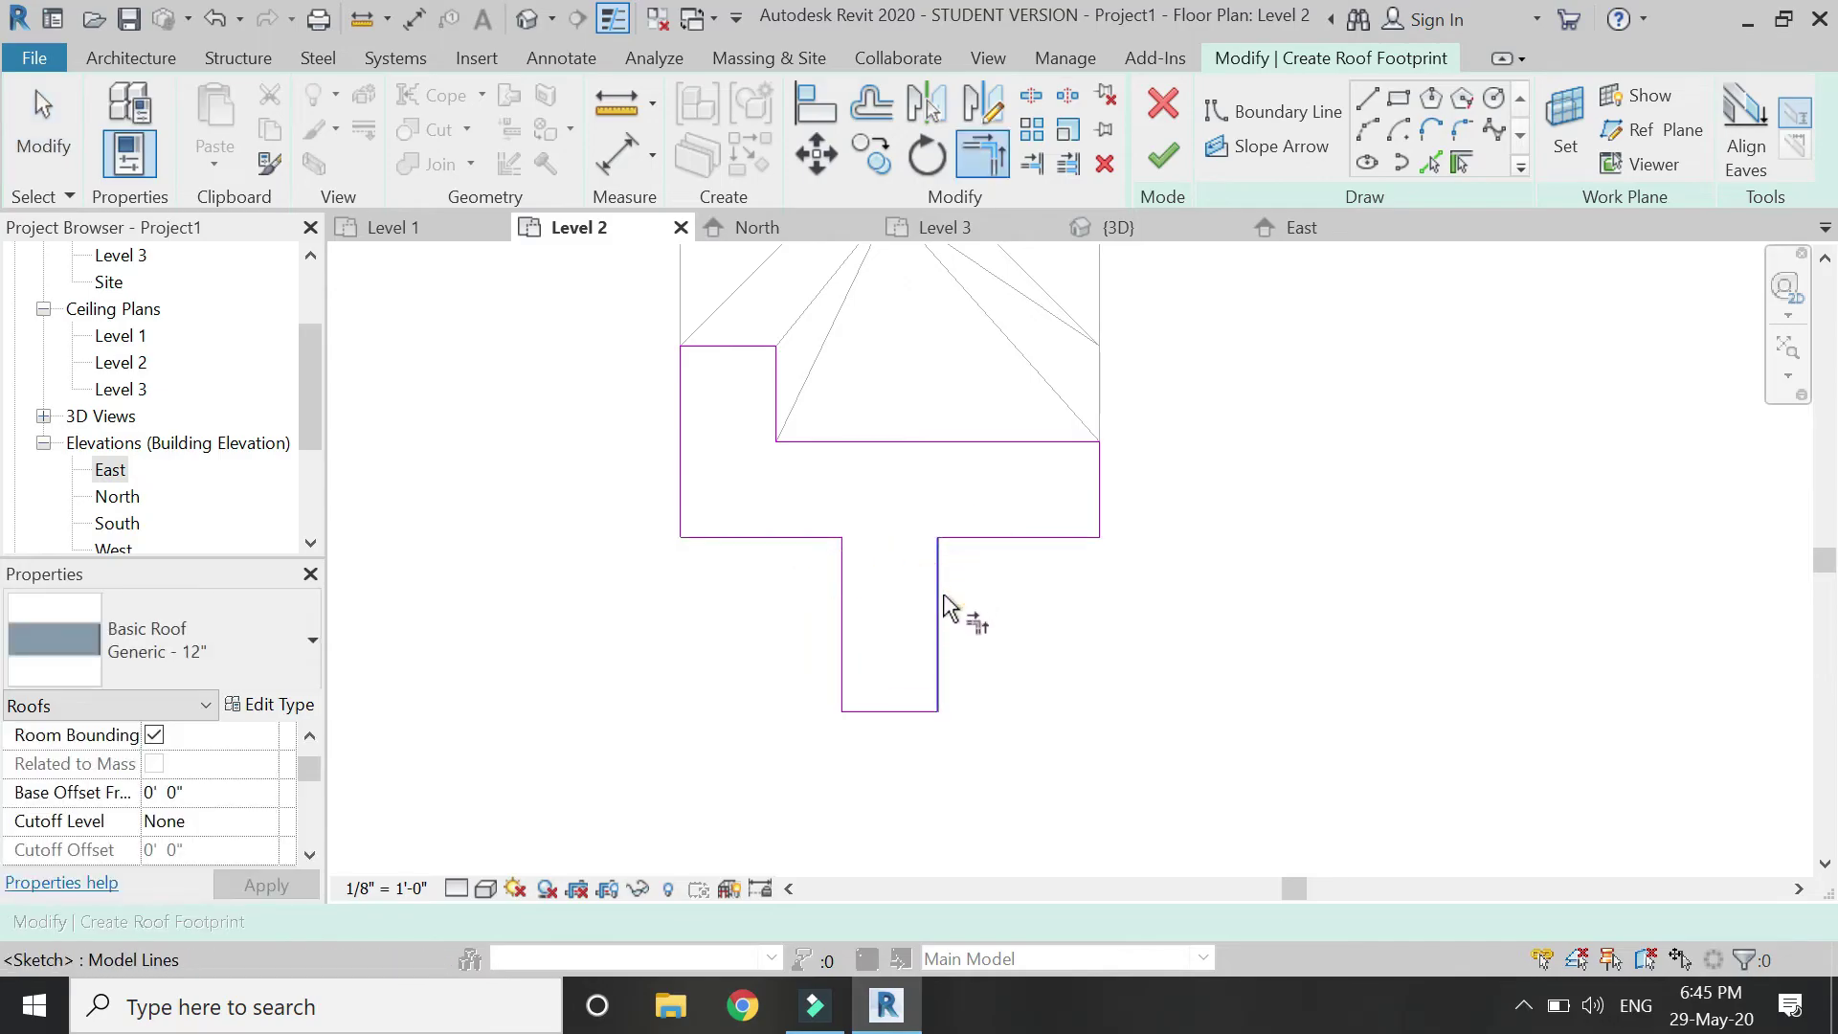
pyautogui.press('Escape')
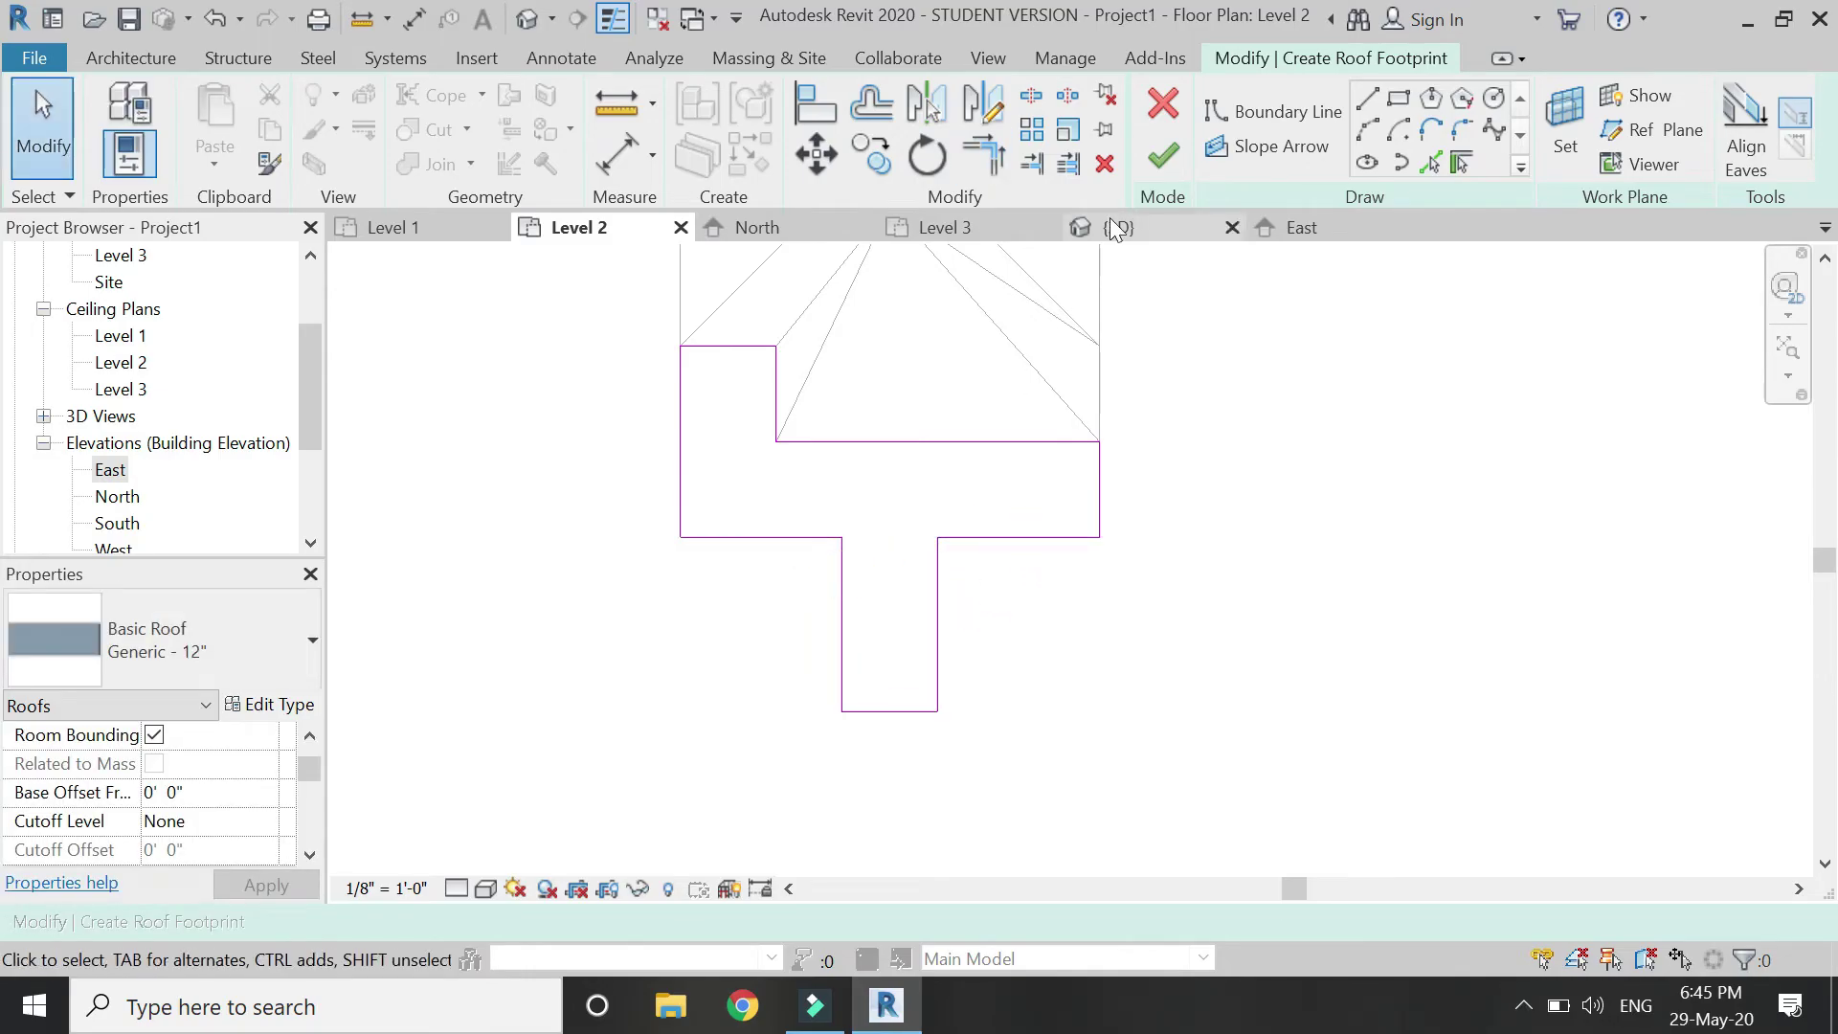
pyautogui.click(1151, 161)
# Switch the Level 2 plan to Wireframe and start the Model Line tool
pyautogui.click(101, 54)
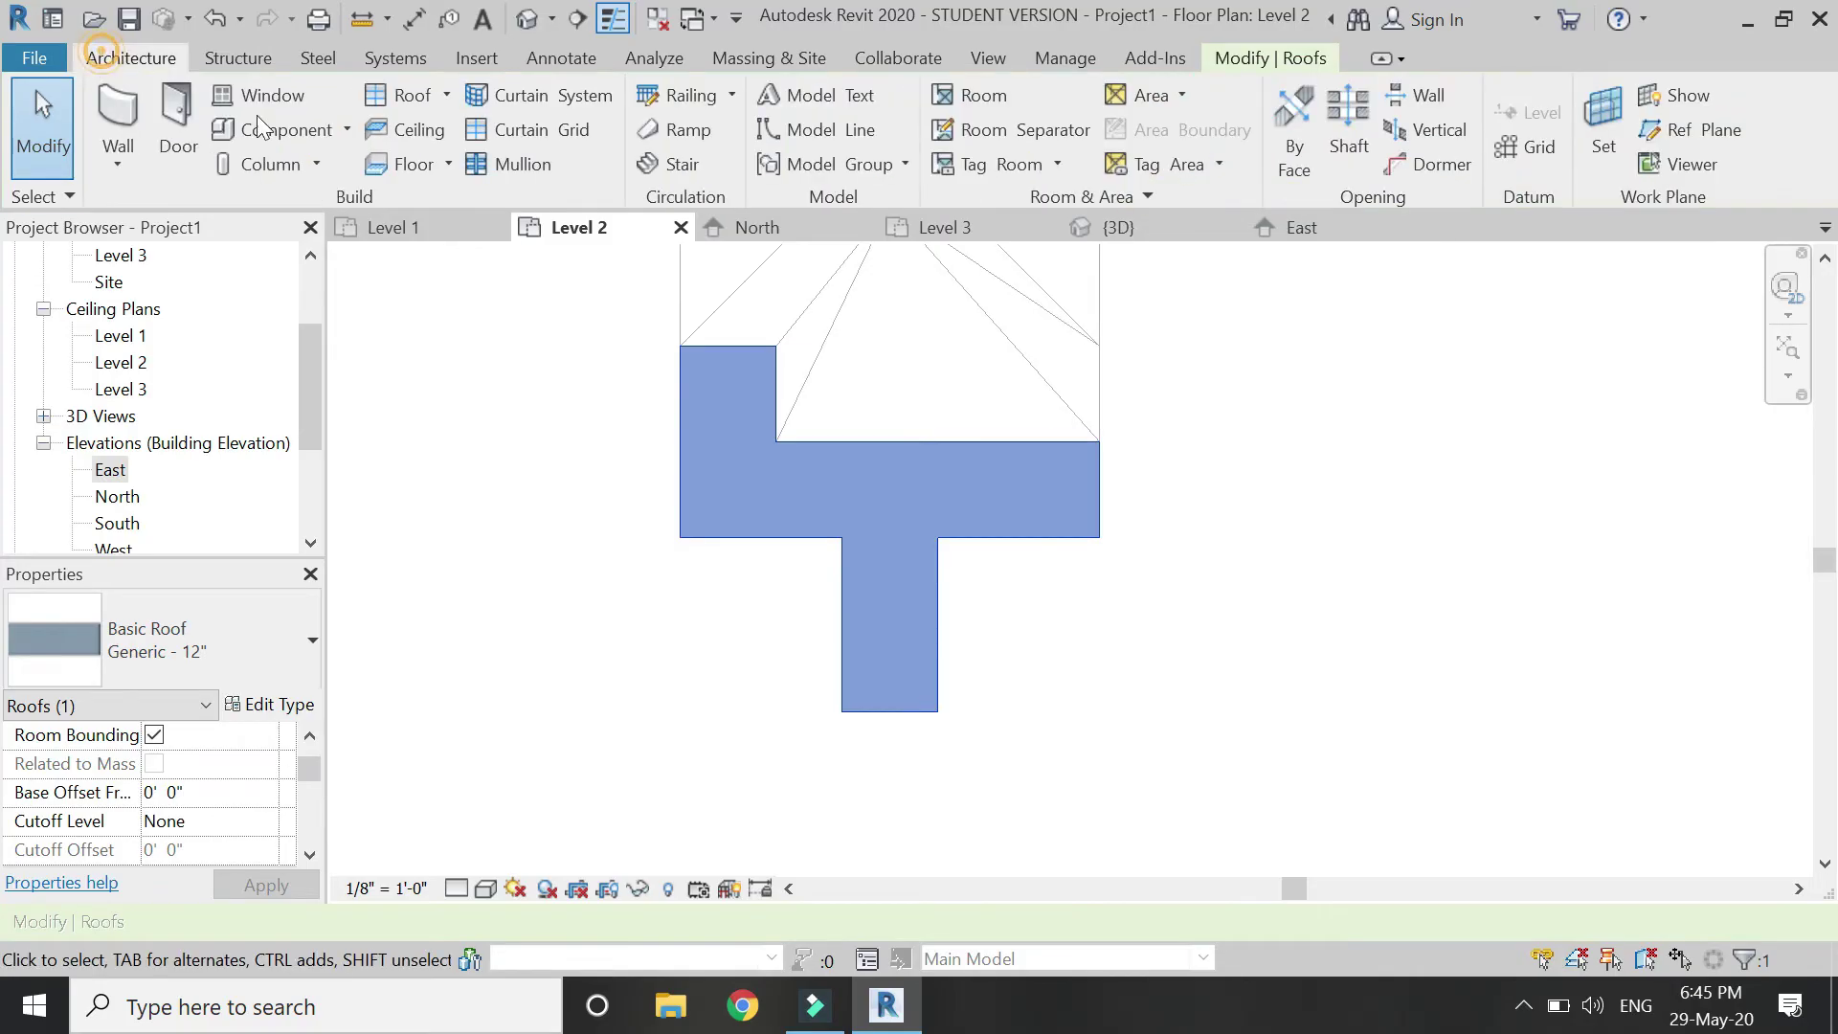
pyautogui.click(776, 132)
pyautogui.click(486, 888)
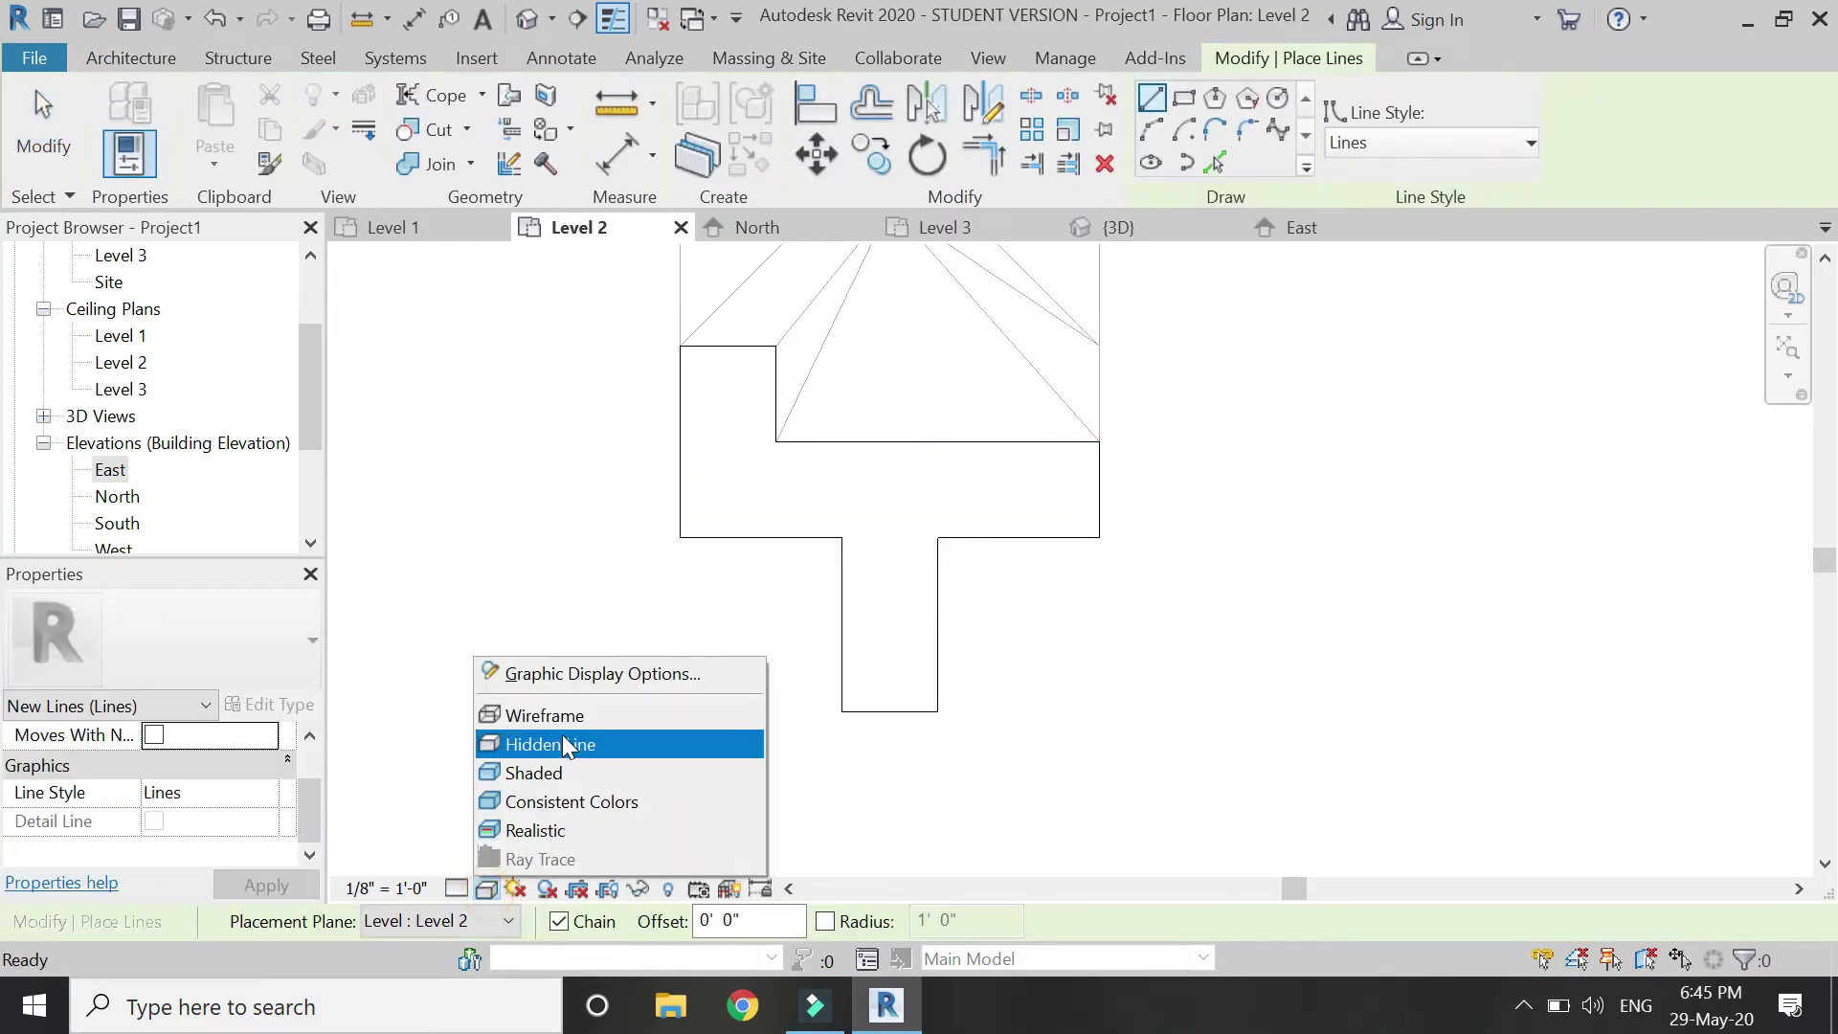
pyautogui.click(559, 714)
pyautogui.scroll(2, 795, 474)
# Draw diagonal guide lines from the roof's lower-left and lower-right corners to the upper edge
pyautogui.click(610, 573)
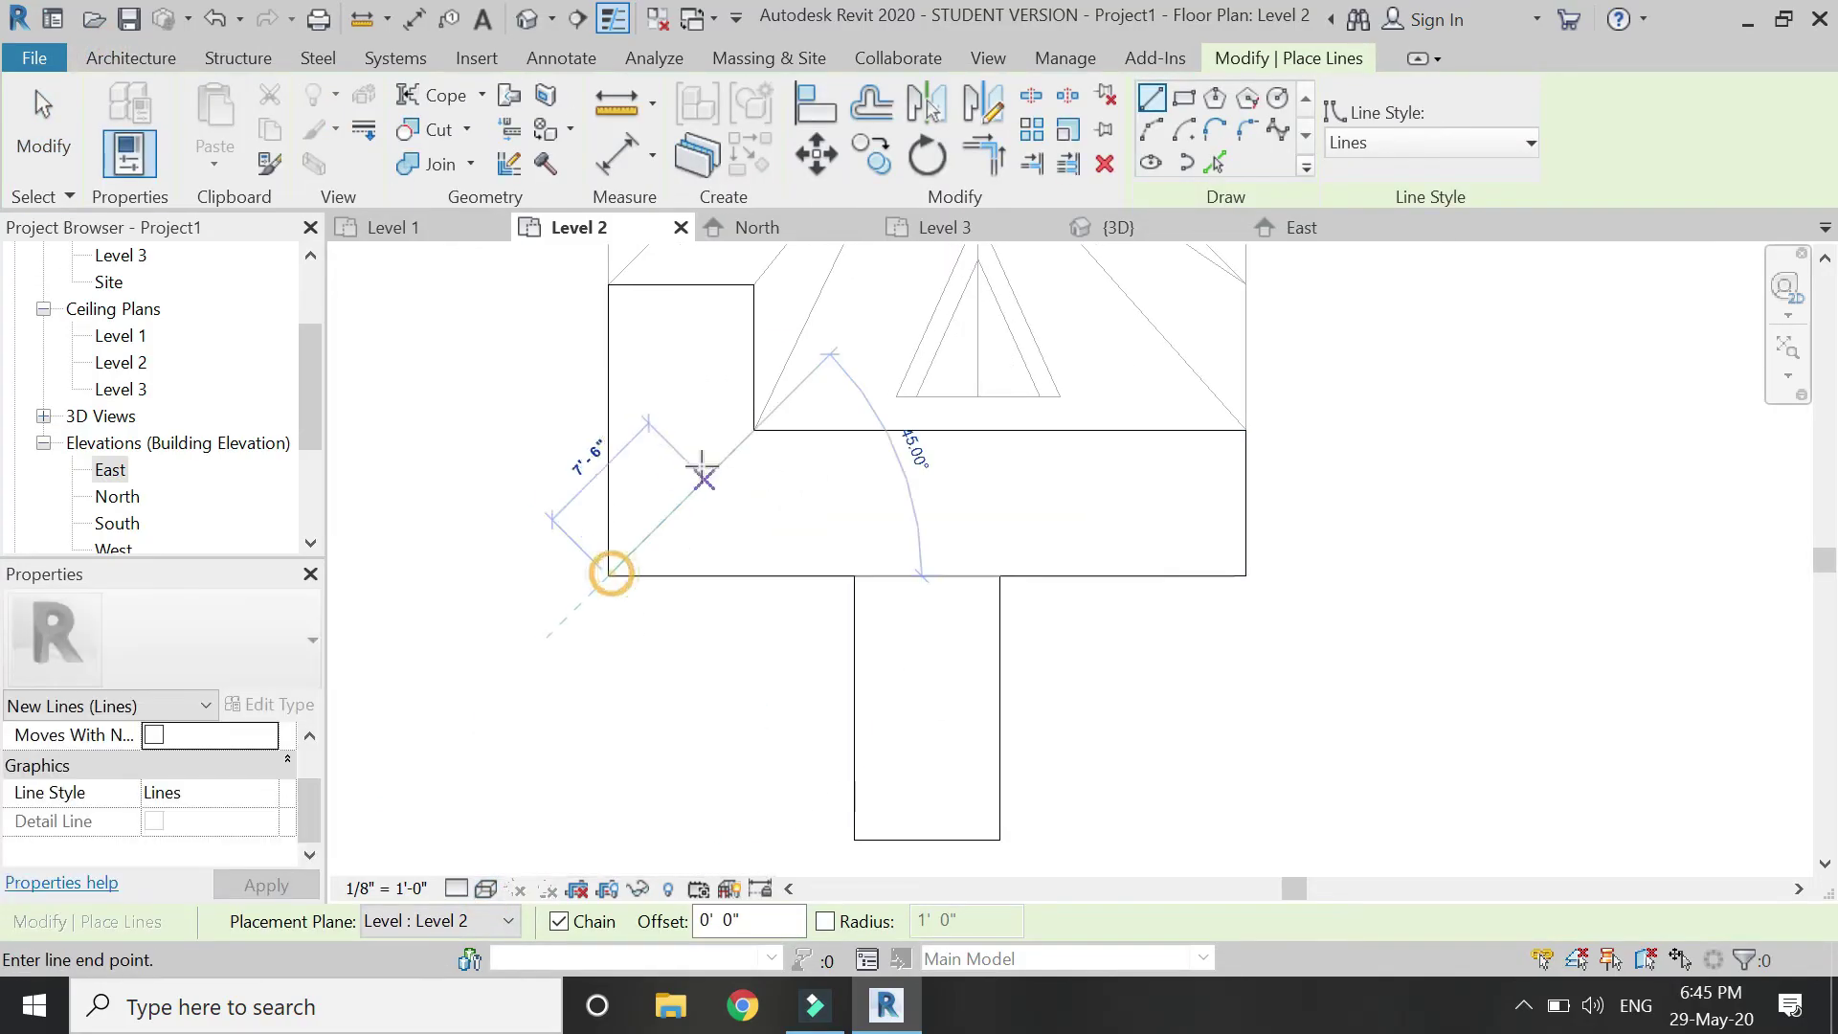
pyautogui.click(752, 430)
pyautogui.press('Escape')
pyautogui.click(1245, 575)
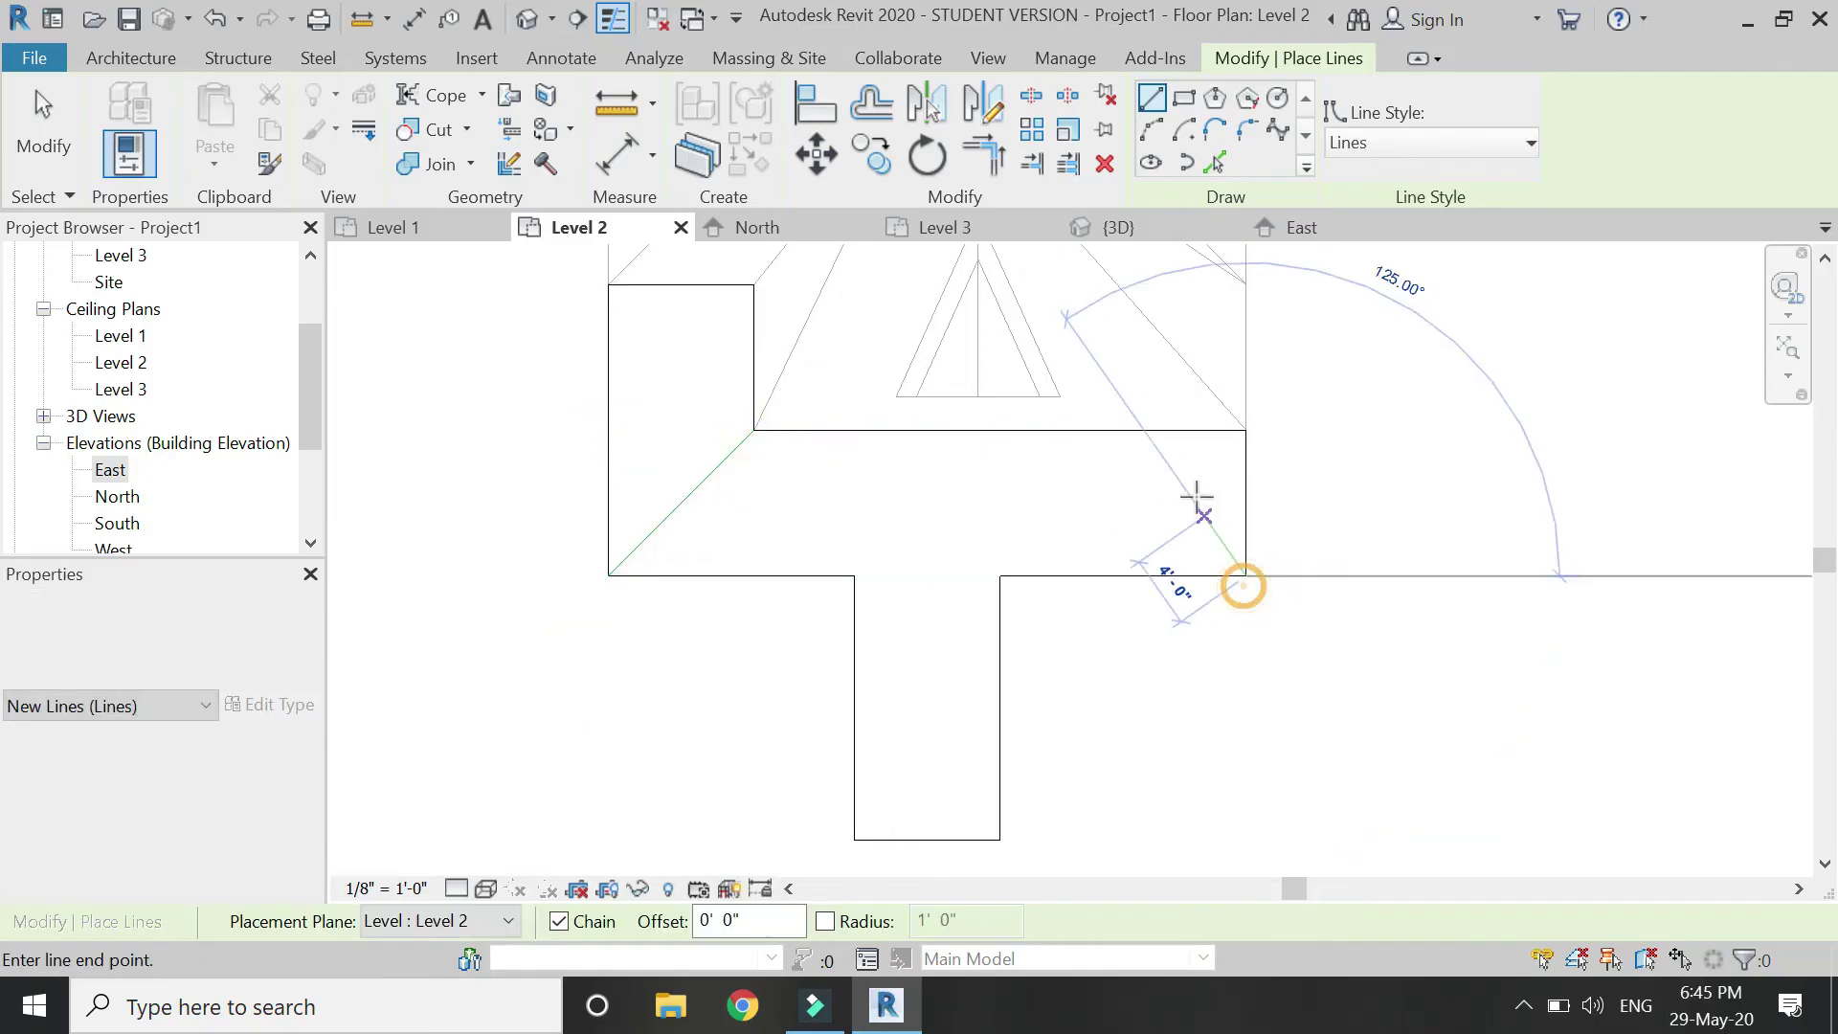
pyautogui.click(1104, 430)
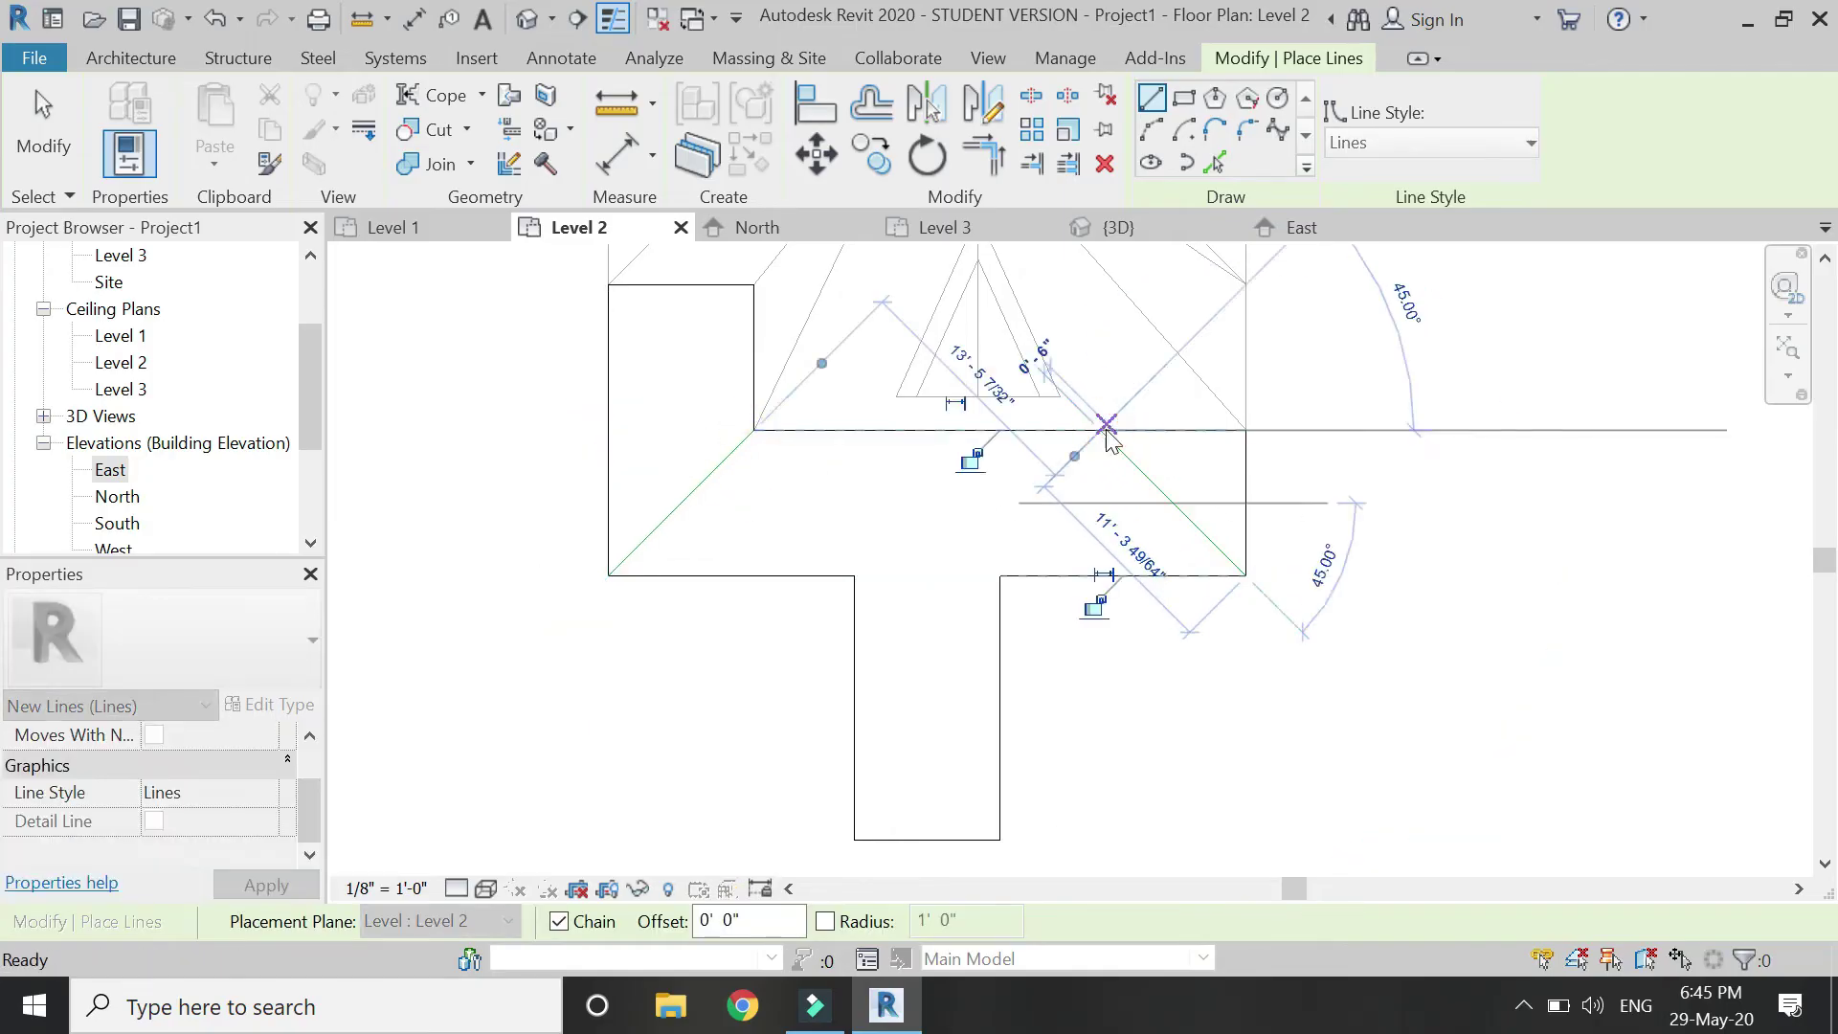
pyautogui.press('Escape')
pyautogui.click(853, 575)
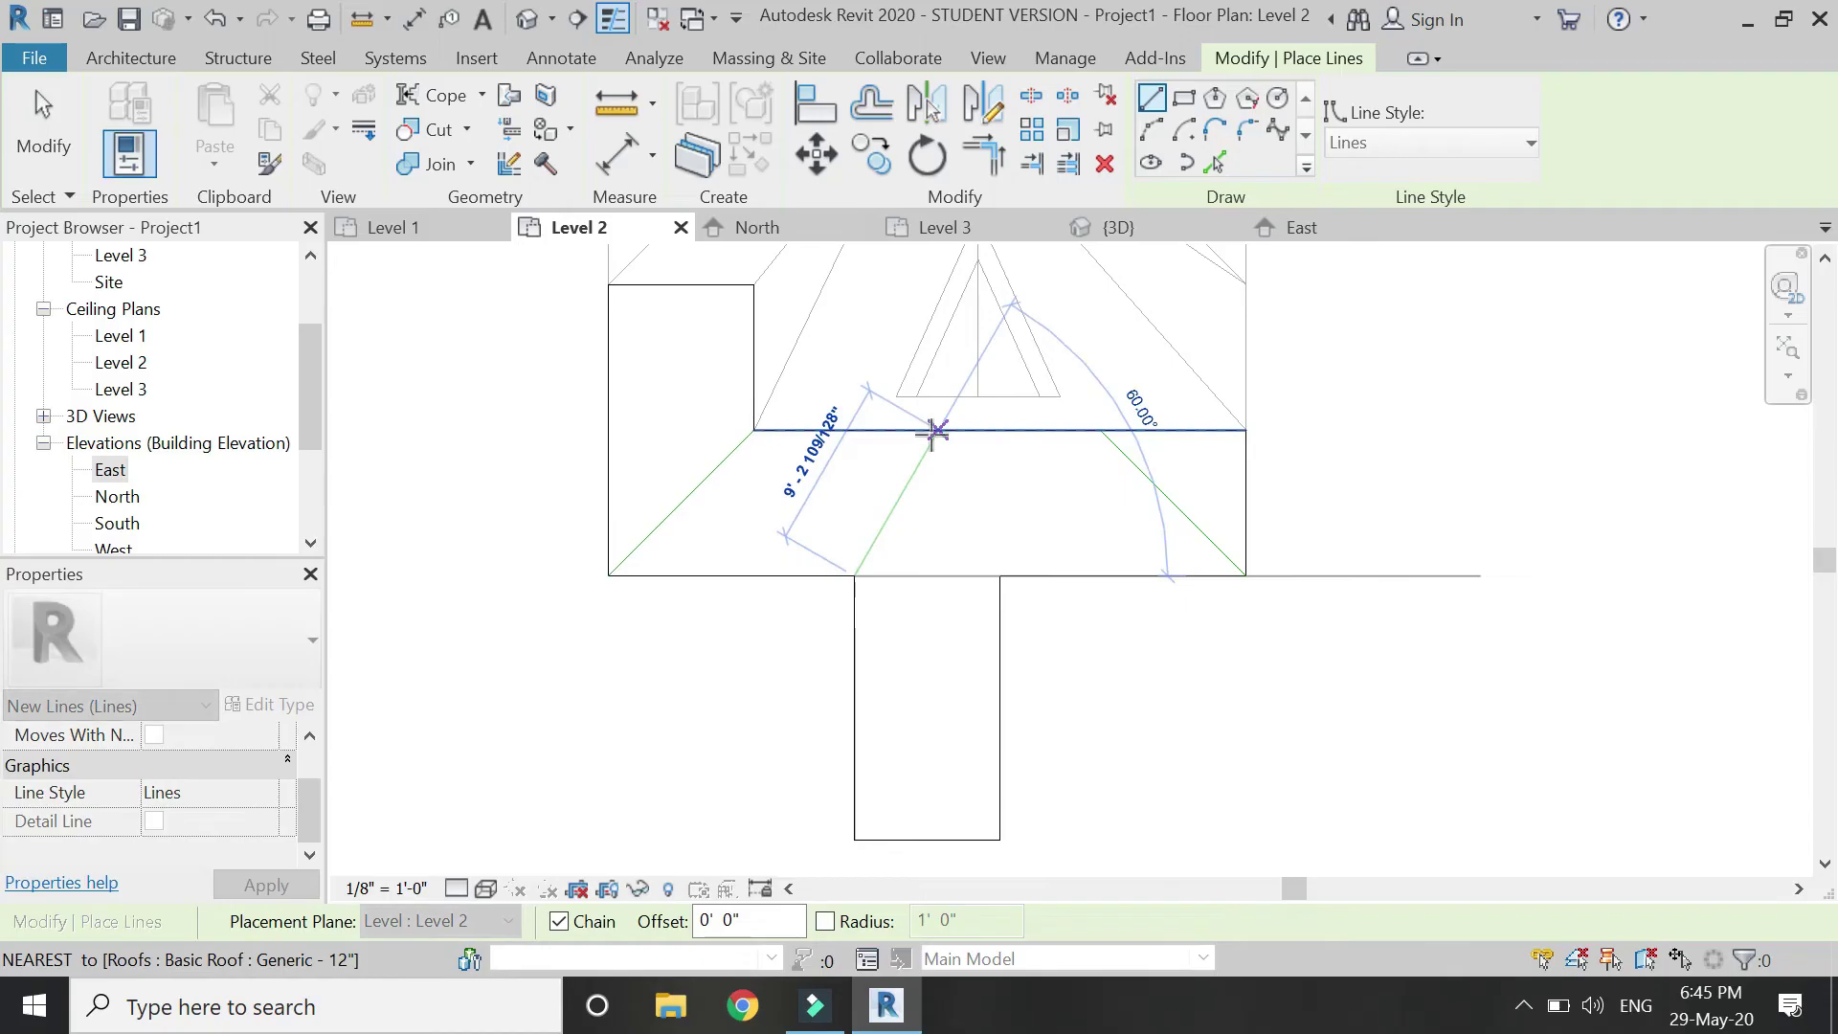
pyautogui.press('Escape')
# Draw a centre line down the stem and diagonals from both stem corners to its top
pyautogui.click(927, 839)
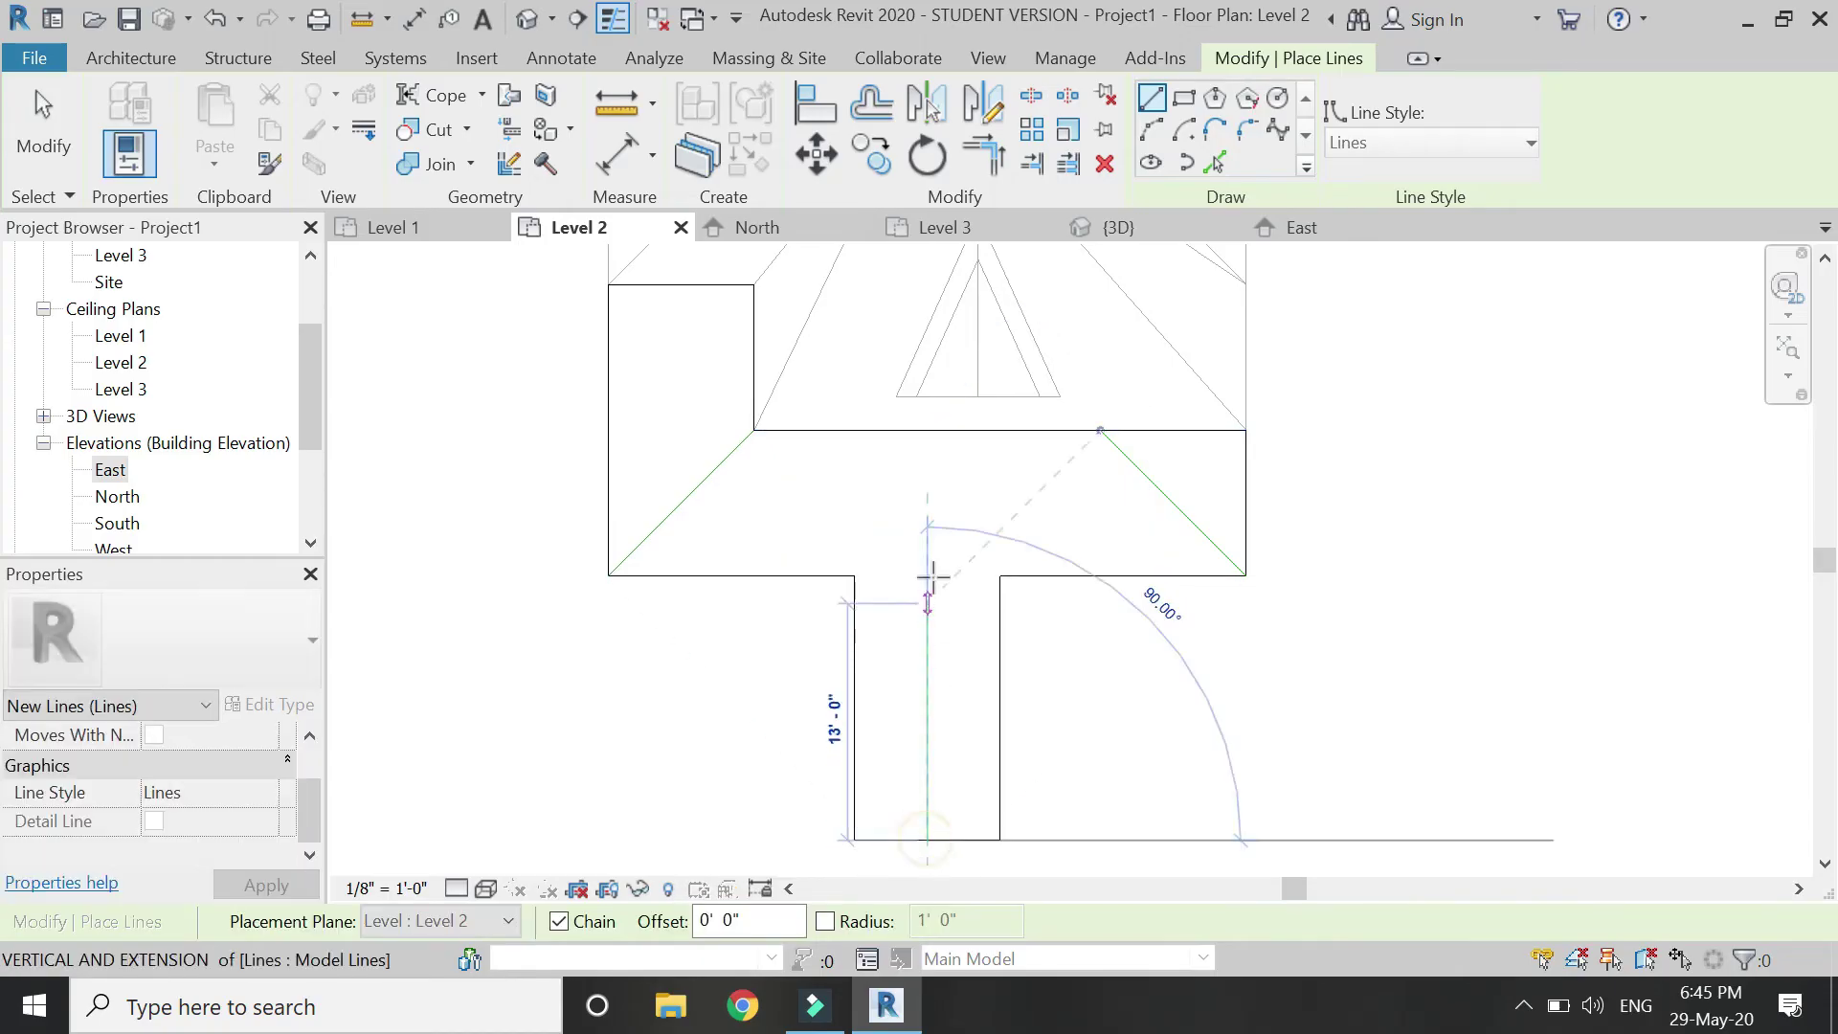
pyautogui.click(939, 433)
pyautogui.press('Escape')
pyautogui.click(1000, 574)
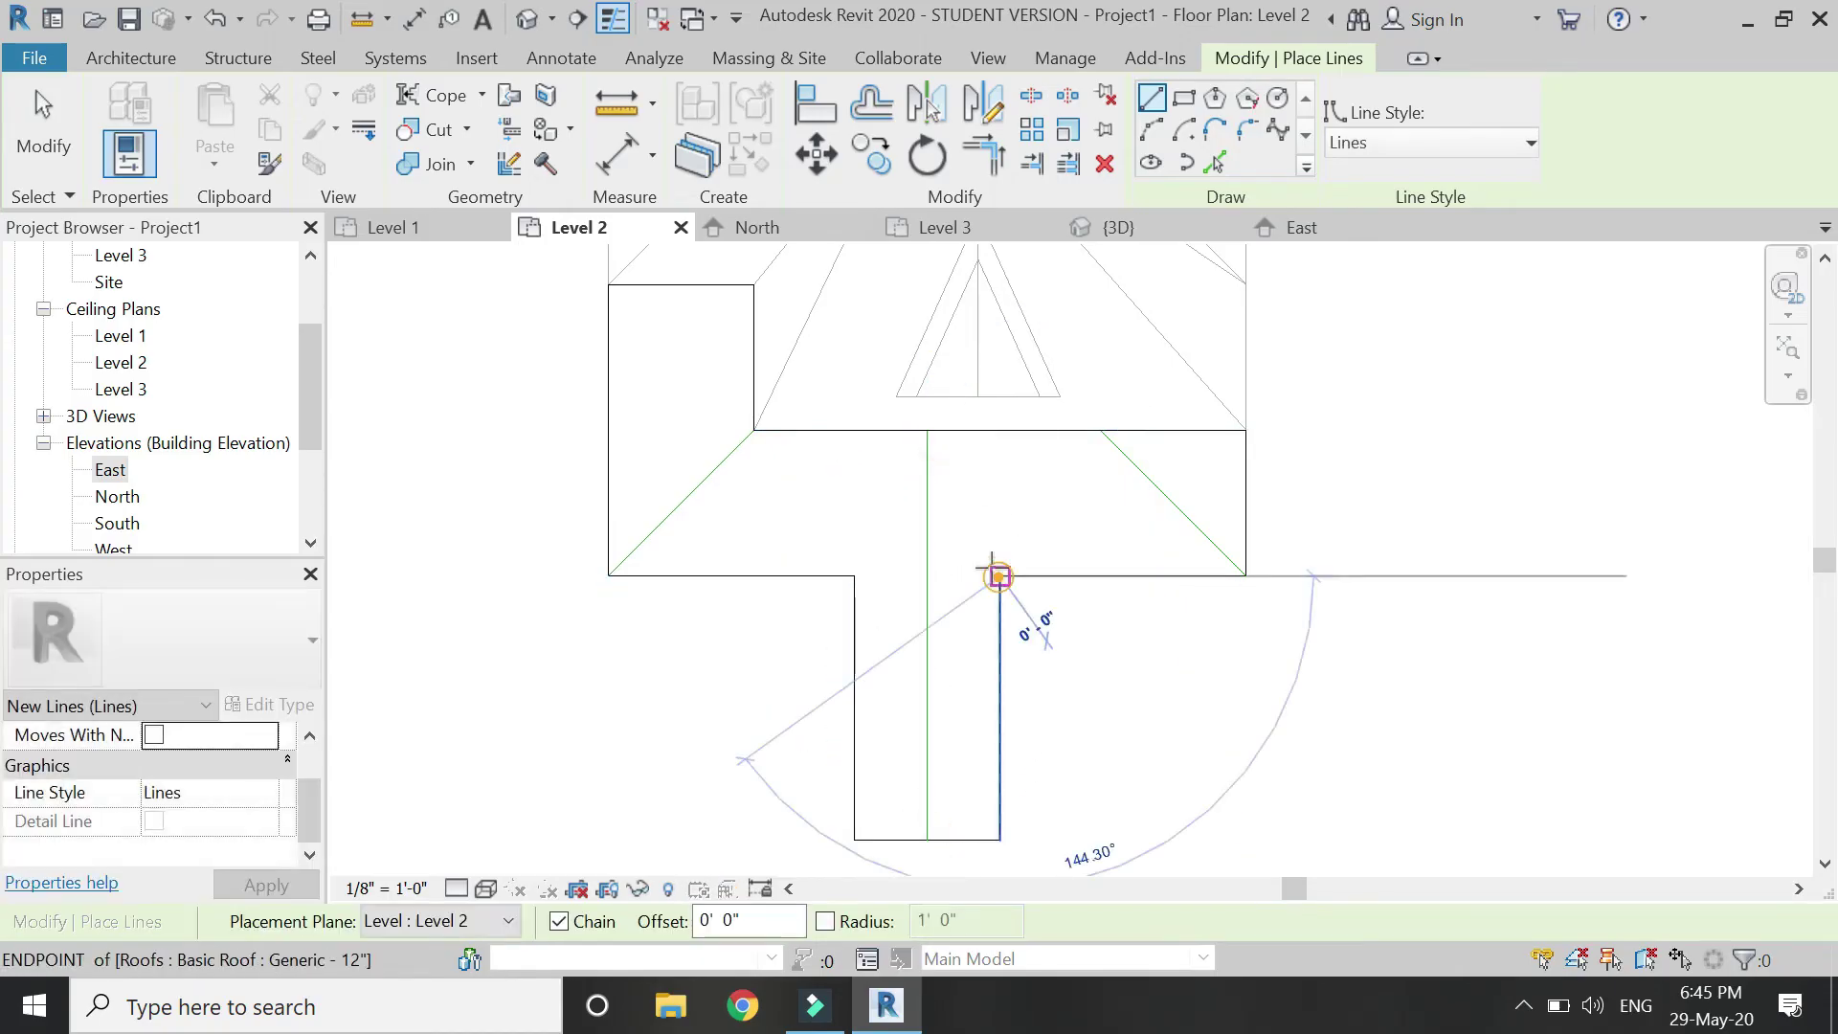
pyautogui.click(928, 432)
pyautogui.press('Escape')
pyautogui.click(854, 574)
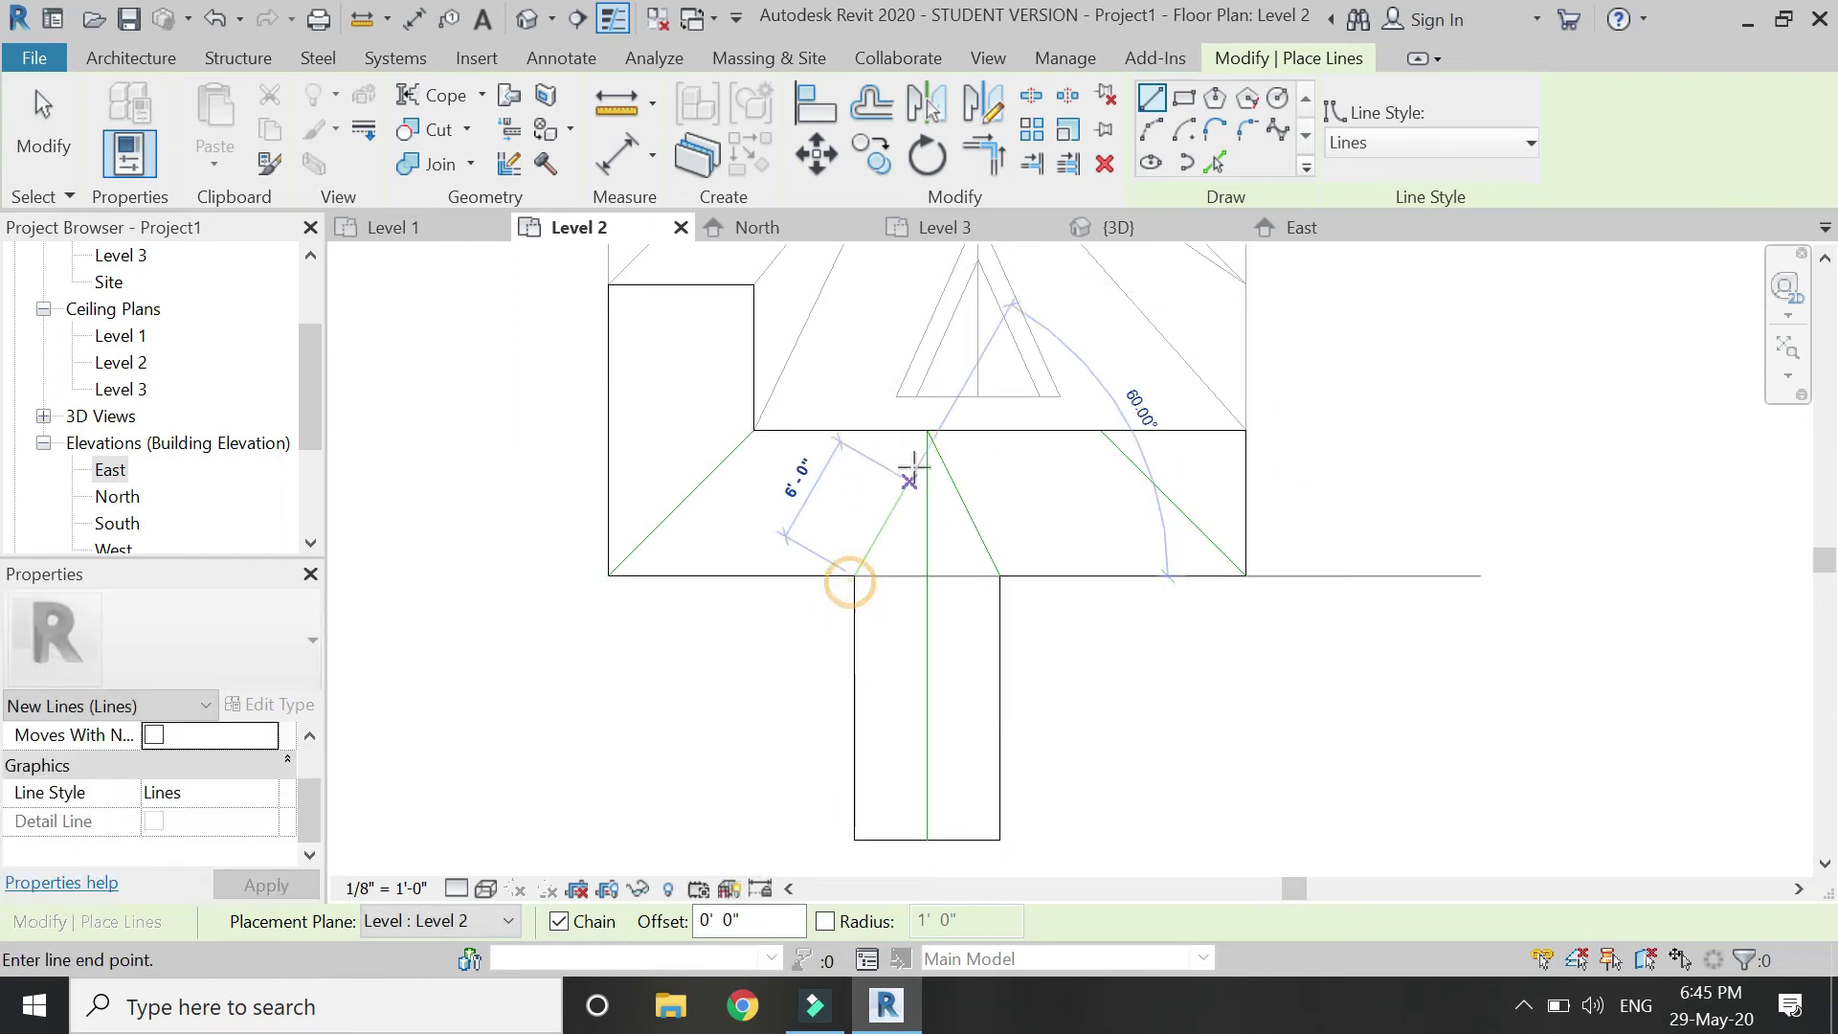
pyautogui.click(927, 433)
pyautogui.press('Escape')
pyautogui.press('Escape')
pyautogui.scroll(-2, 977, 603)
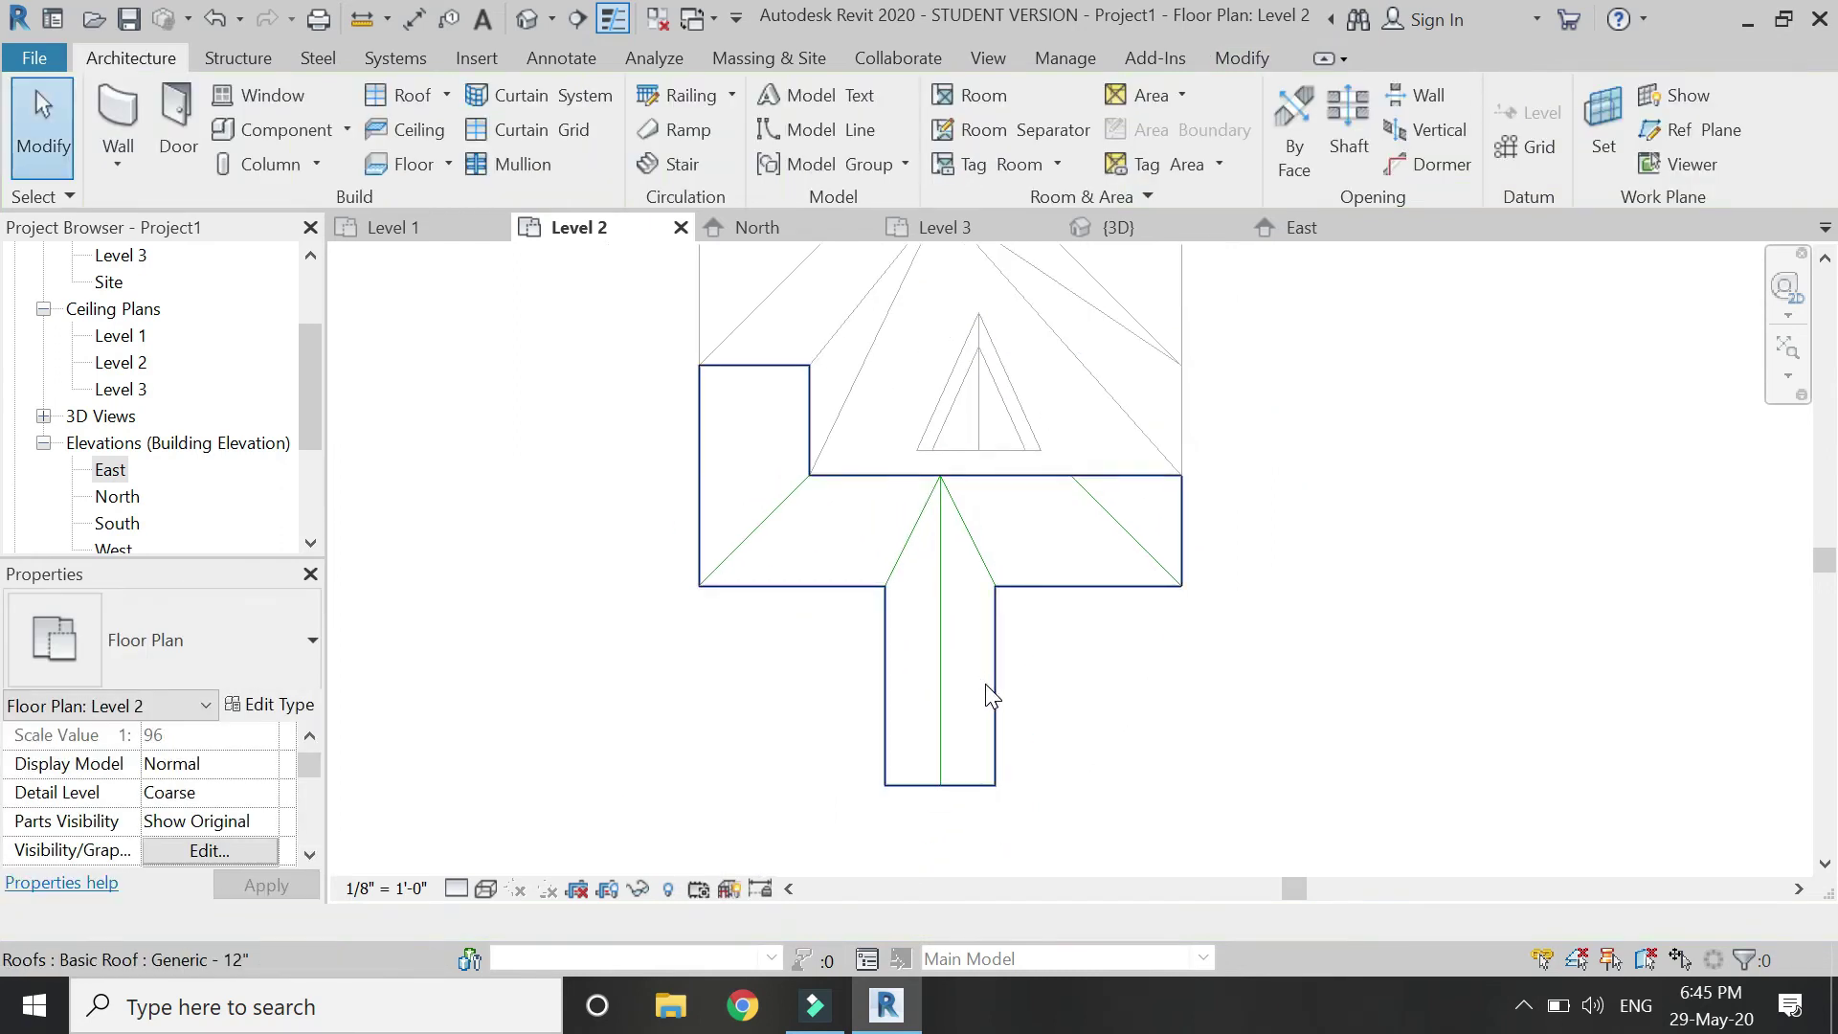
pyautogui.click(994, 692)
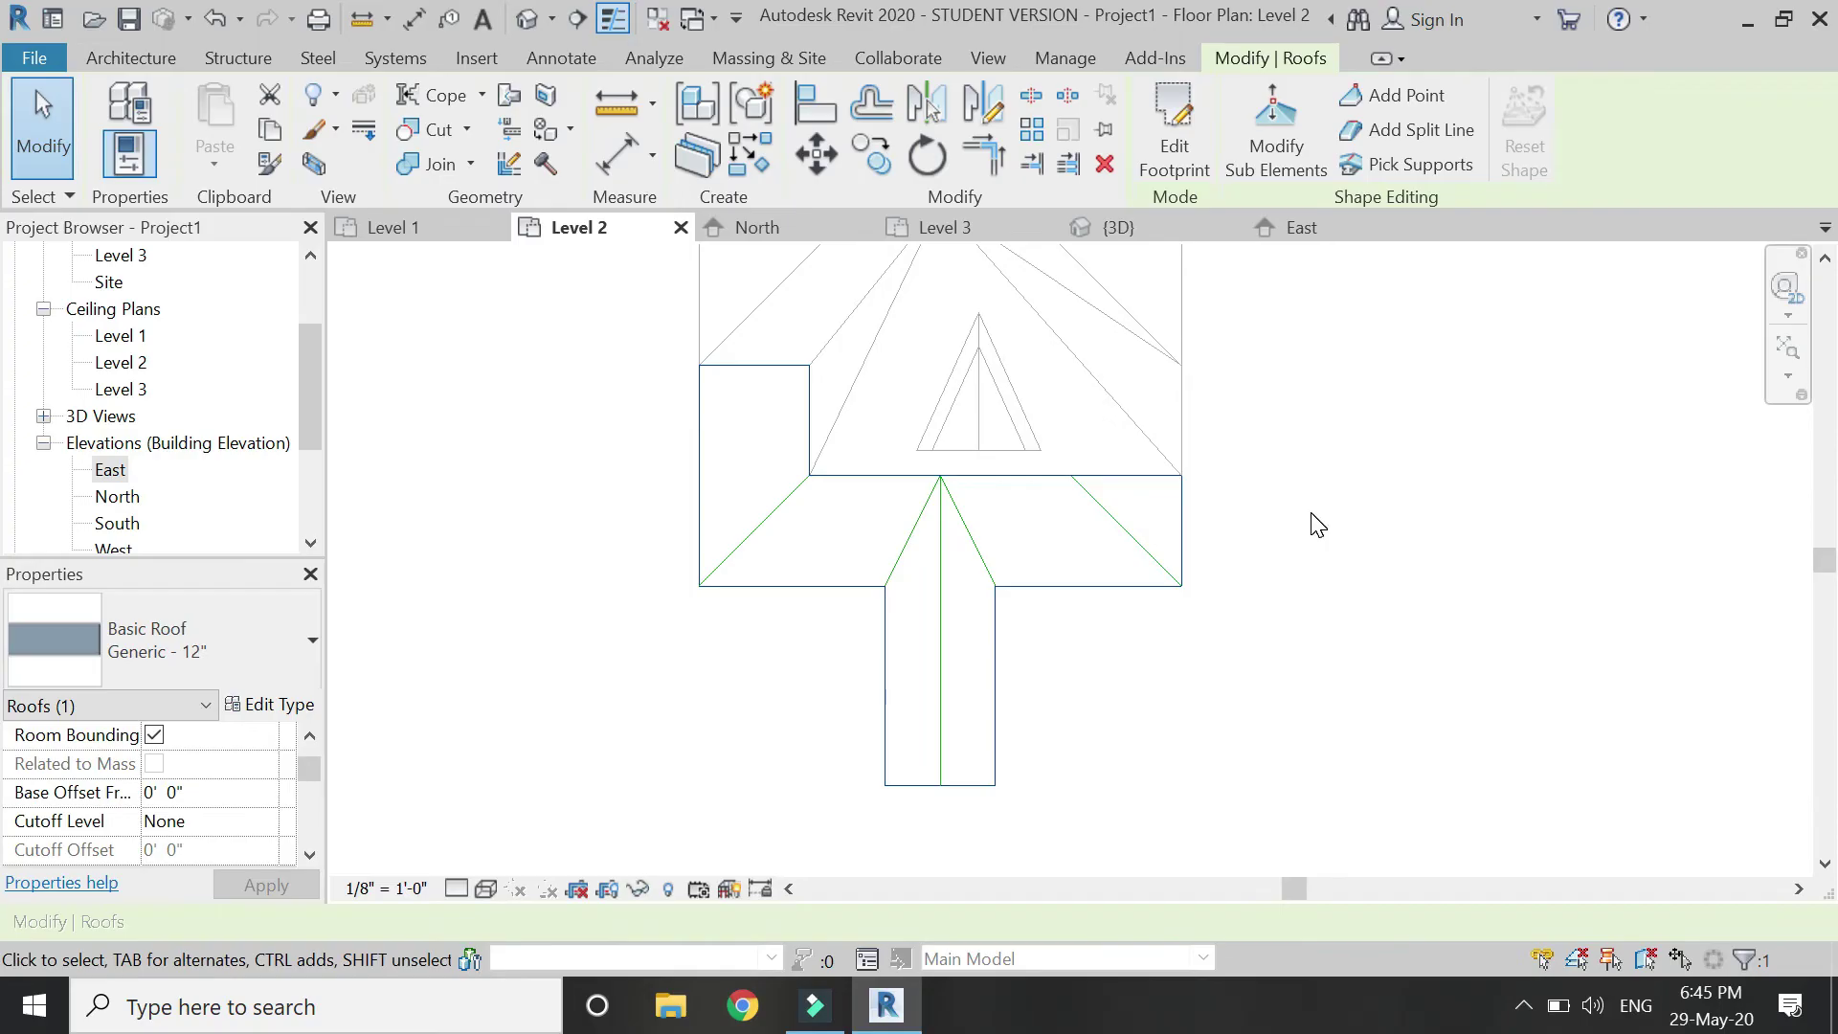
# Add roof split lines from the lower-left and lower-right corners to the ridge
pyautogui.click(1403, 131)
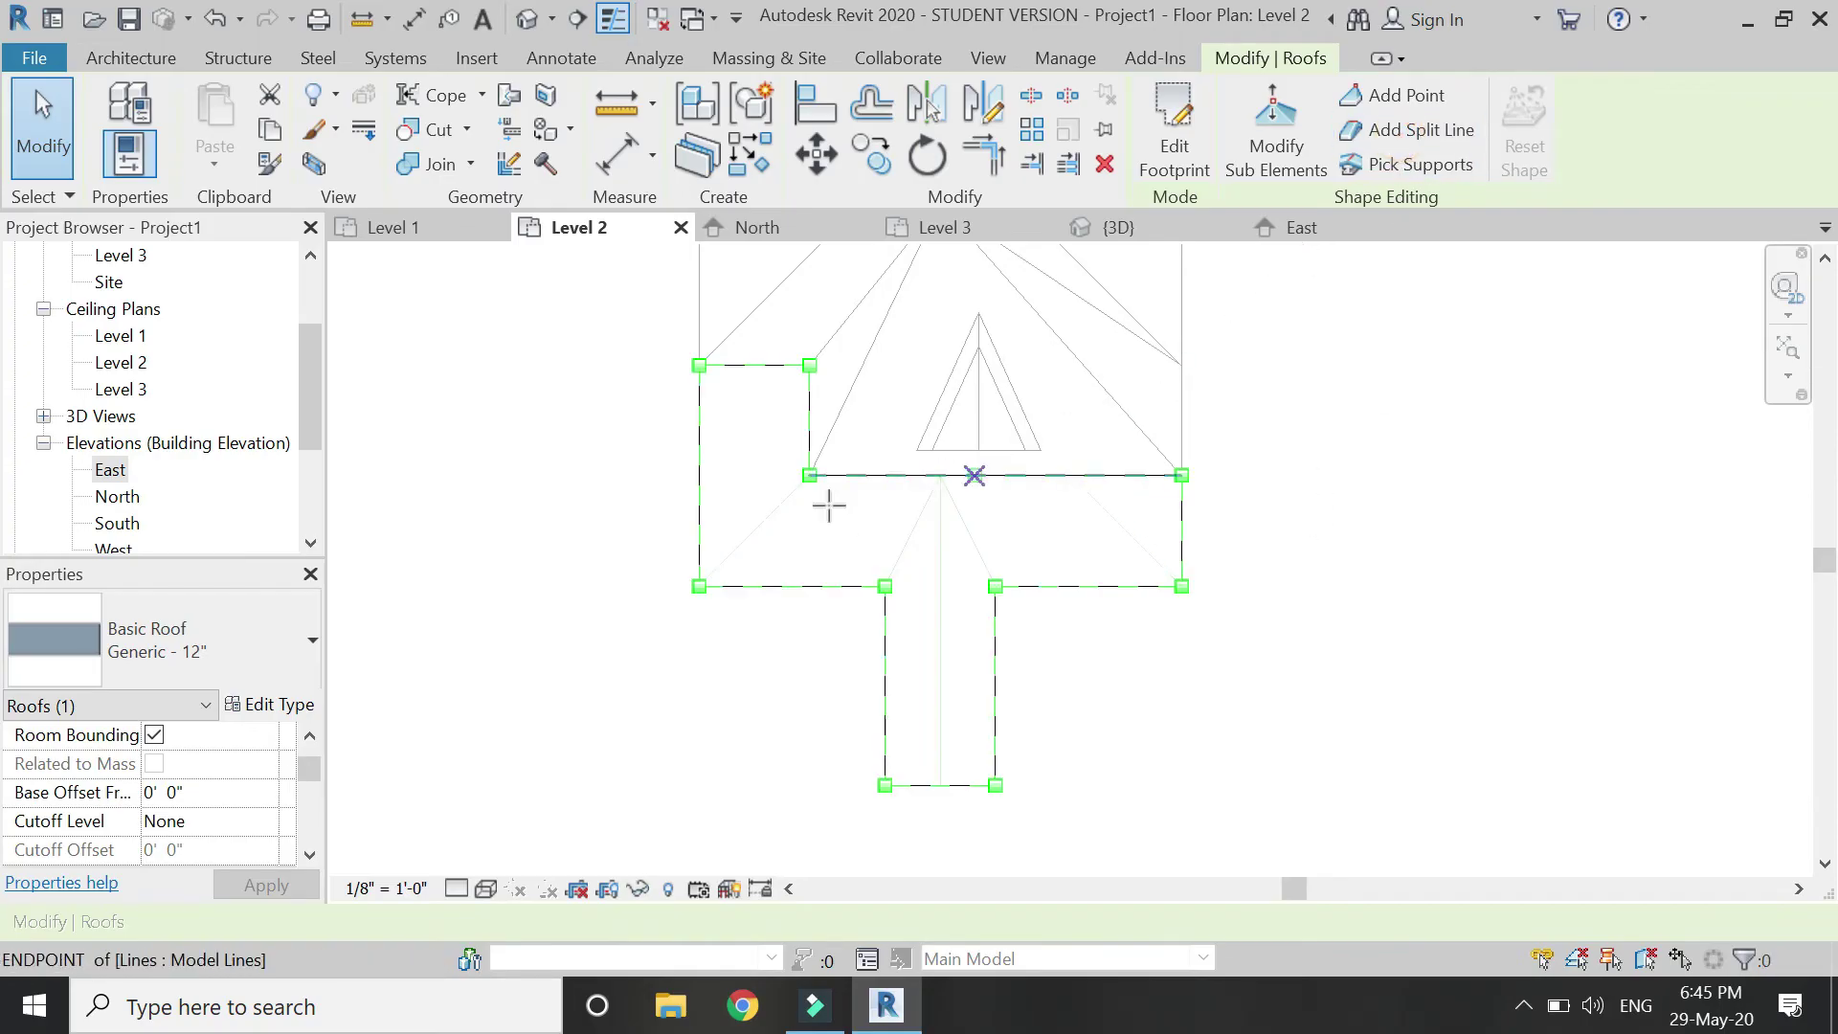
pyautogui.click(699, 586)
pyautogui.click(808, 475)
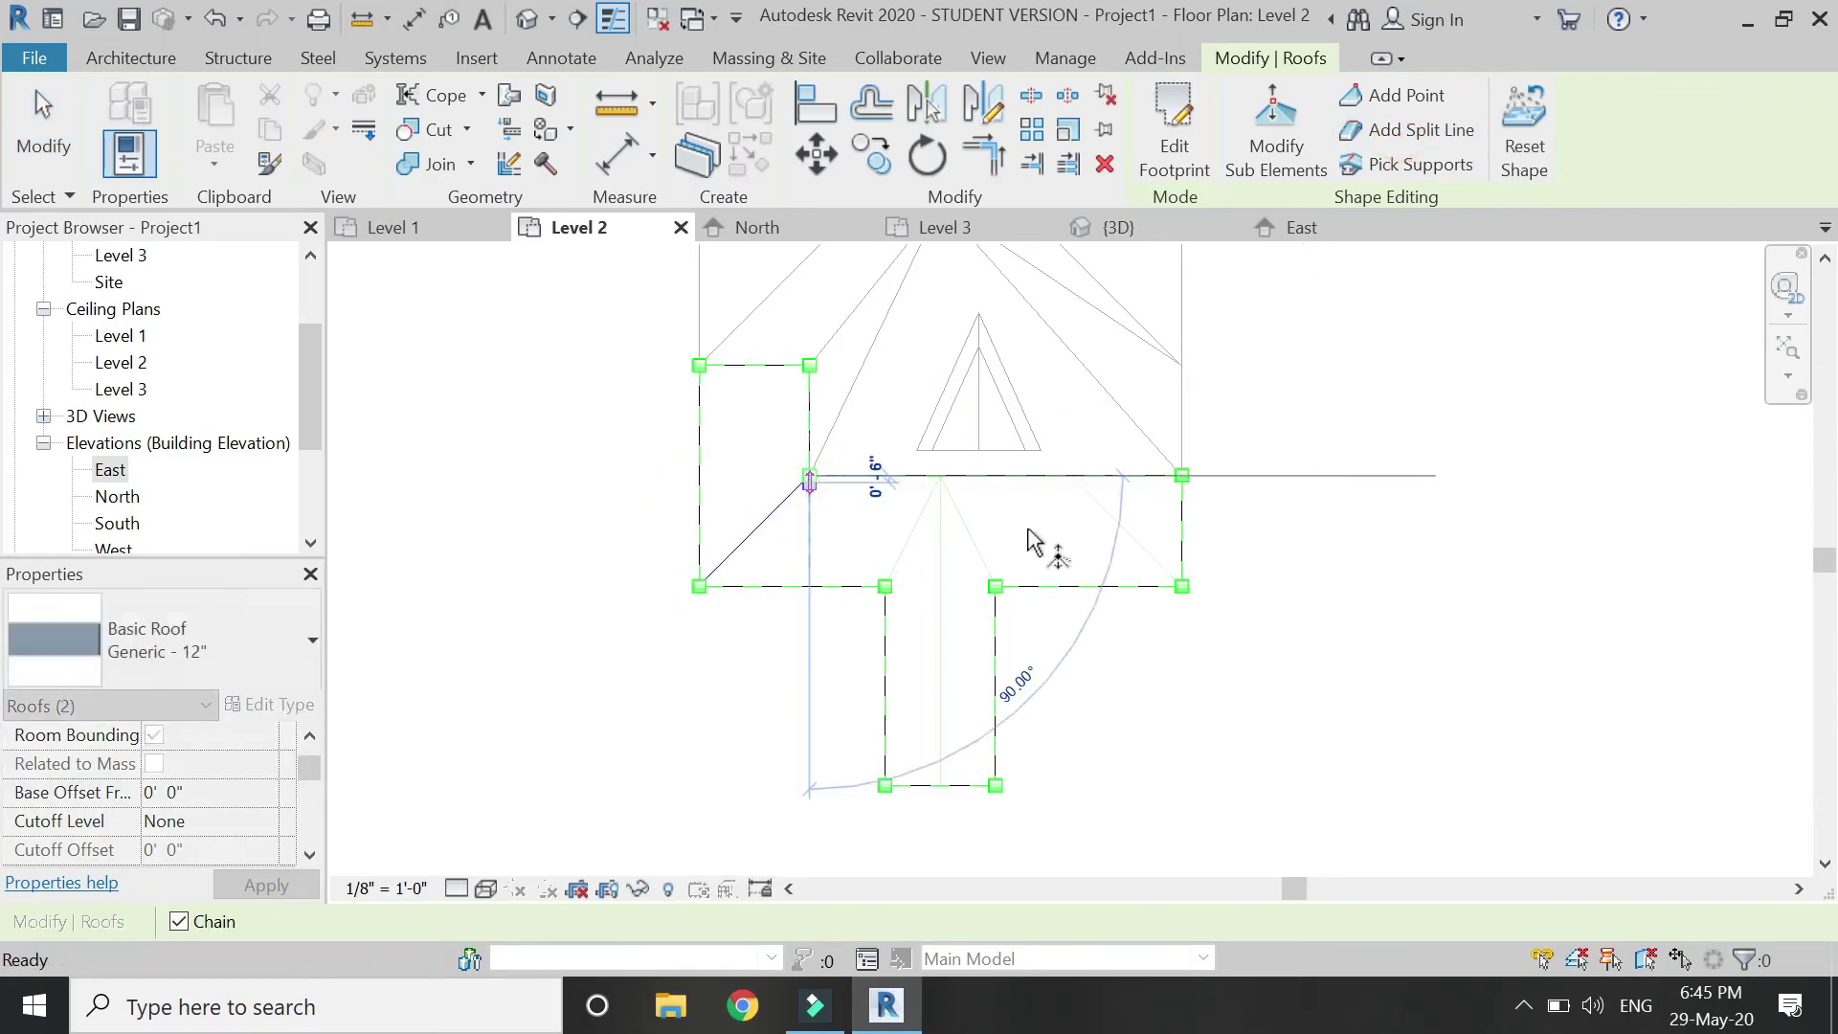
pyautogui.press('Escape')
pyautogui.press('Escape')
pyautogui.click(1402, 130)
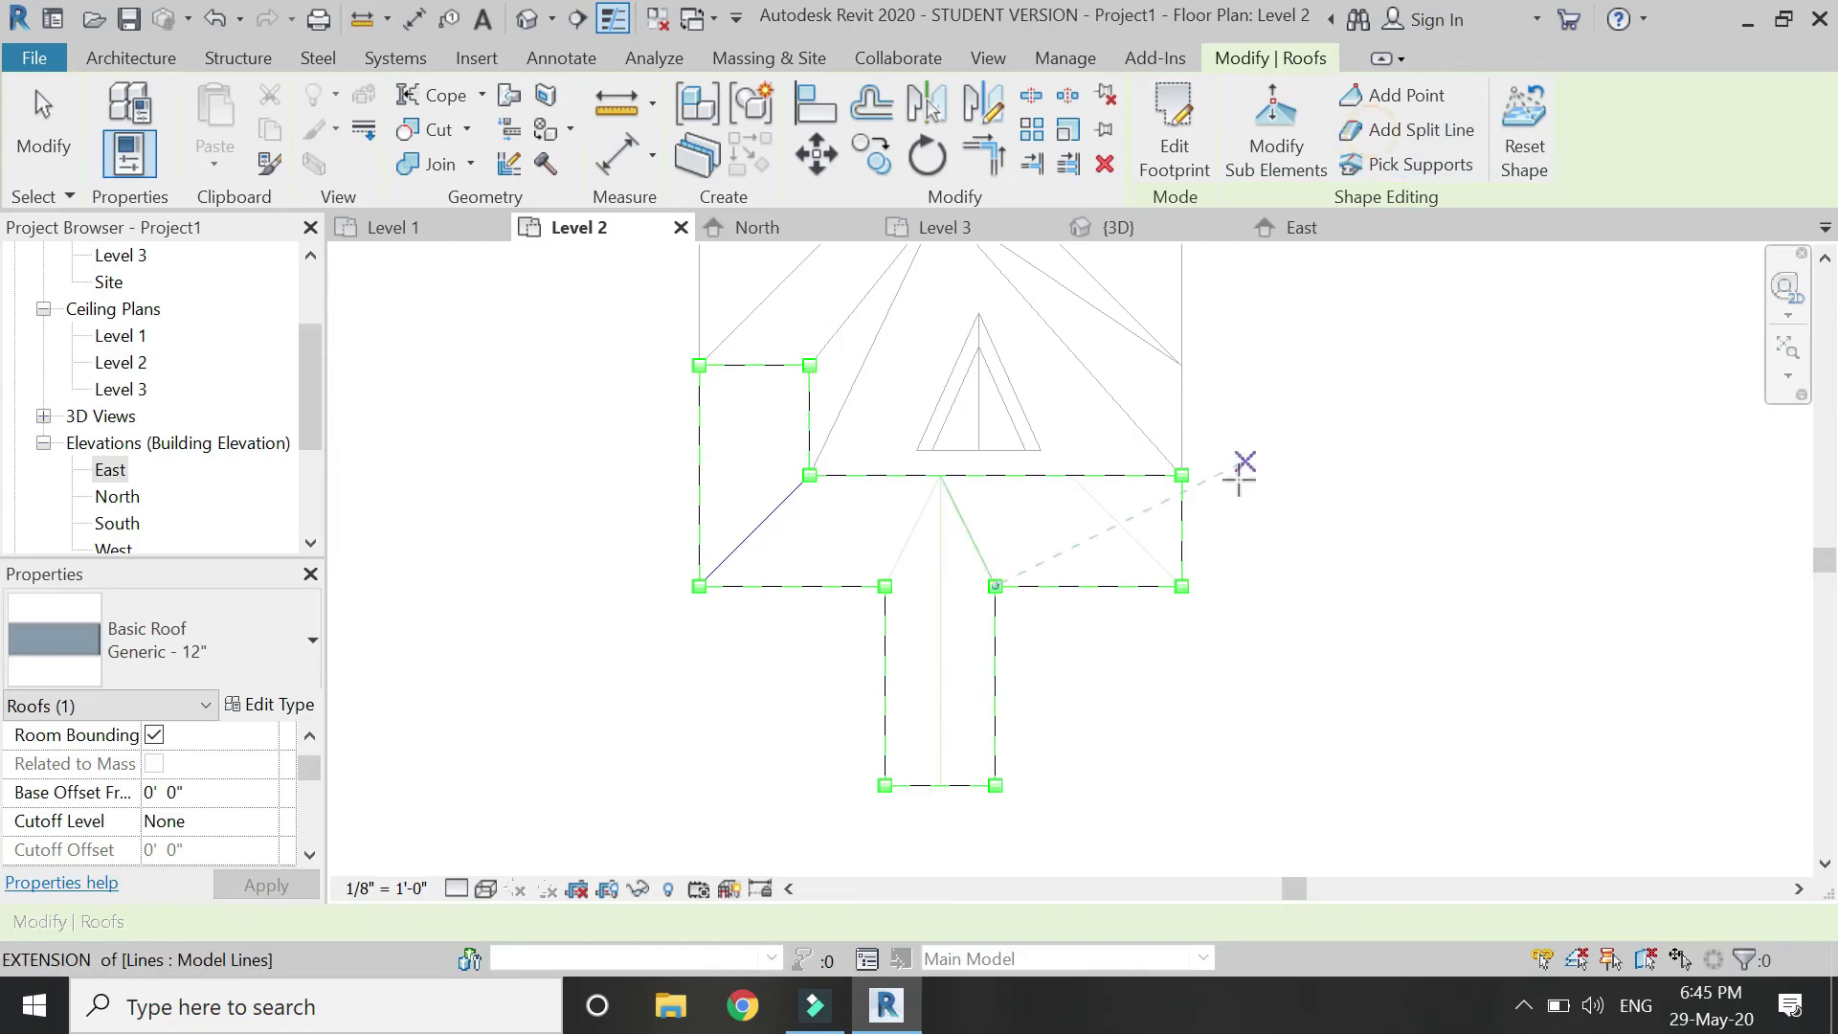
pyautogui.click(1181, 586)
pyautogui.click(1066, 476)
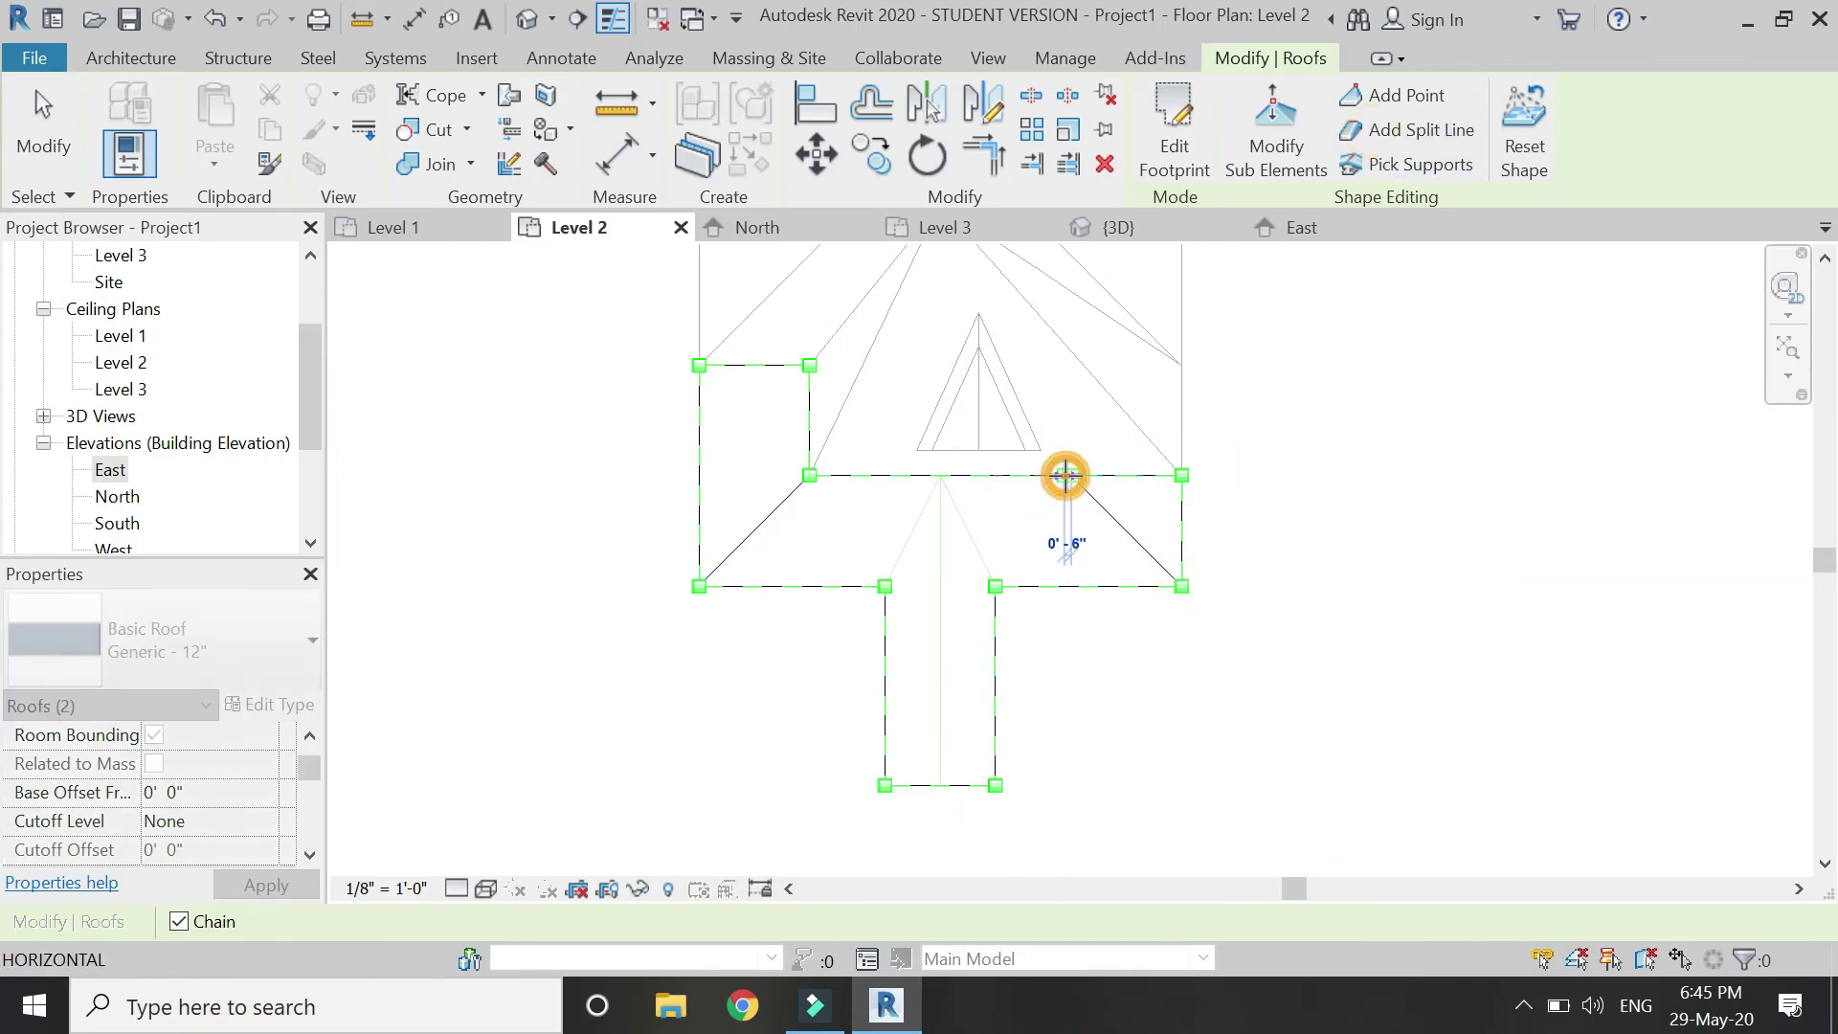
pyautogui.press('Escape')
pyautogui.press('Escape')
# Split the stem from both corners to the ridge point and down its centre
pyautogui.click(996, 585)
pyautogui.click(940, 475)
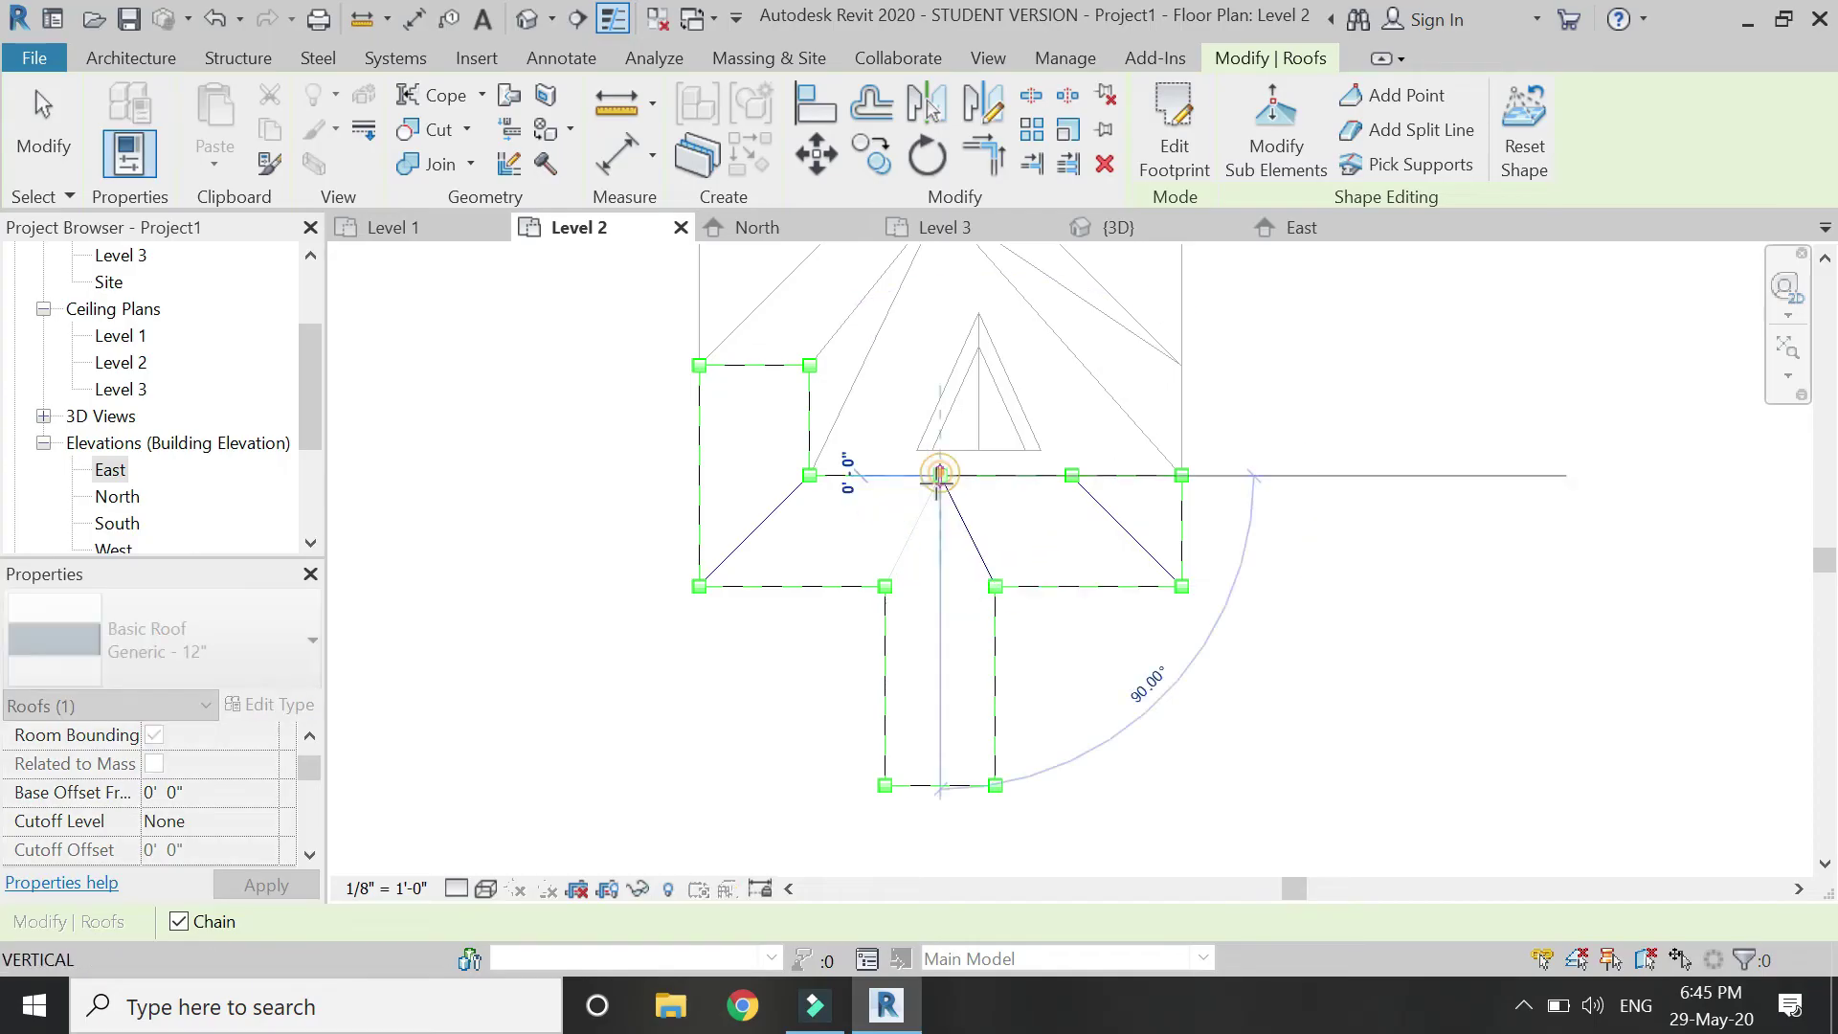
pyautogui.click(884, 586)
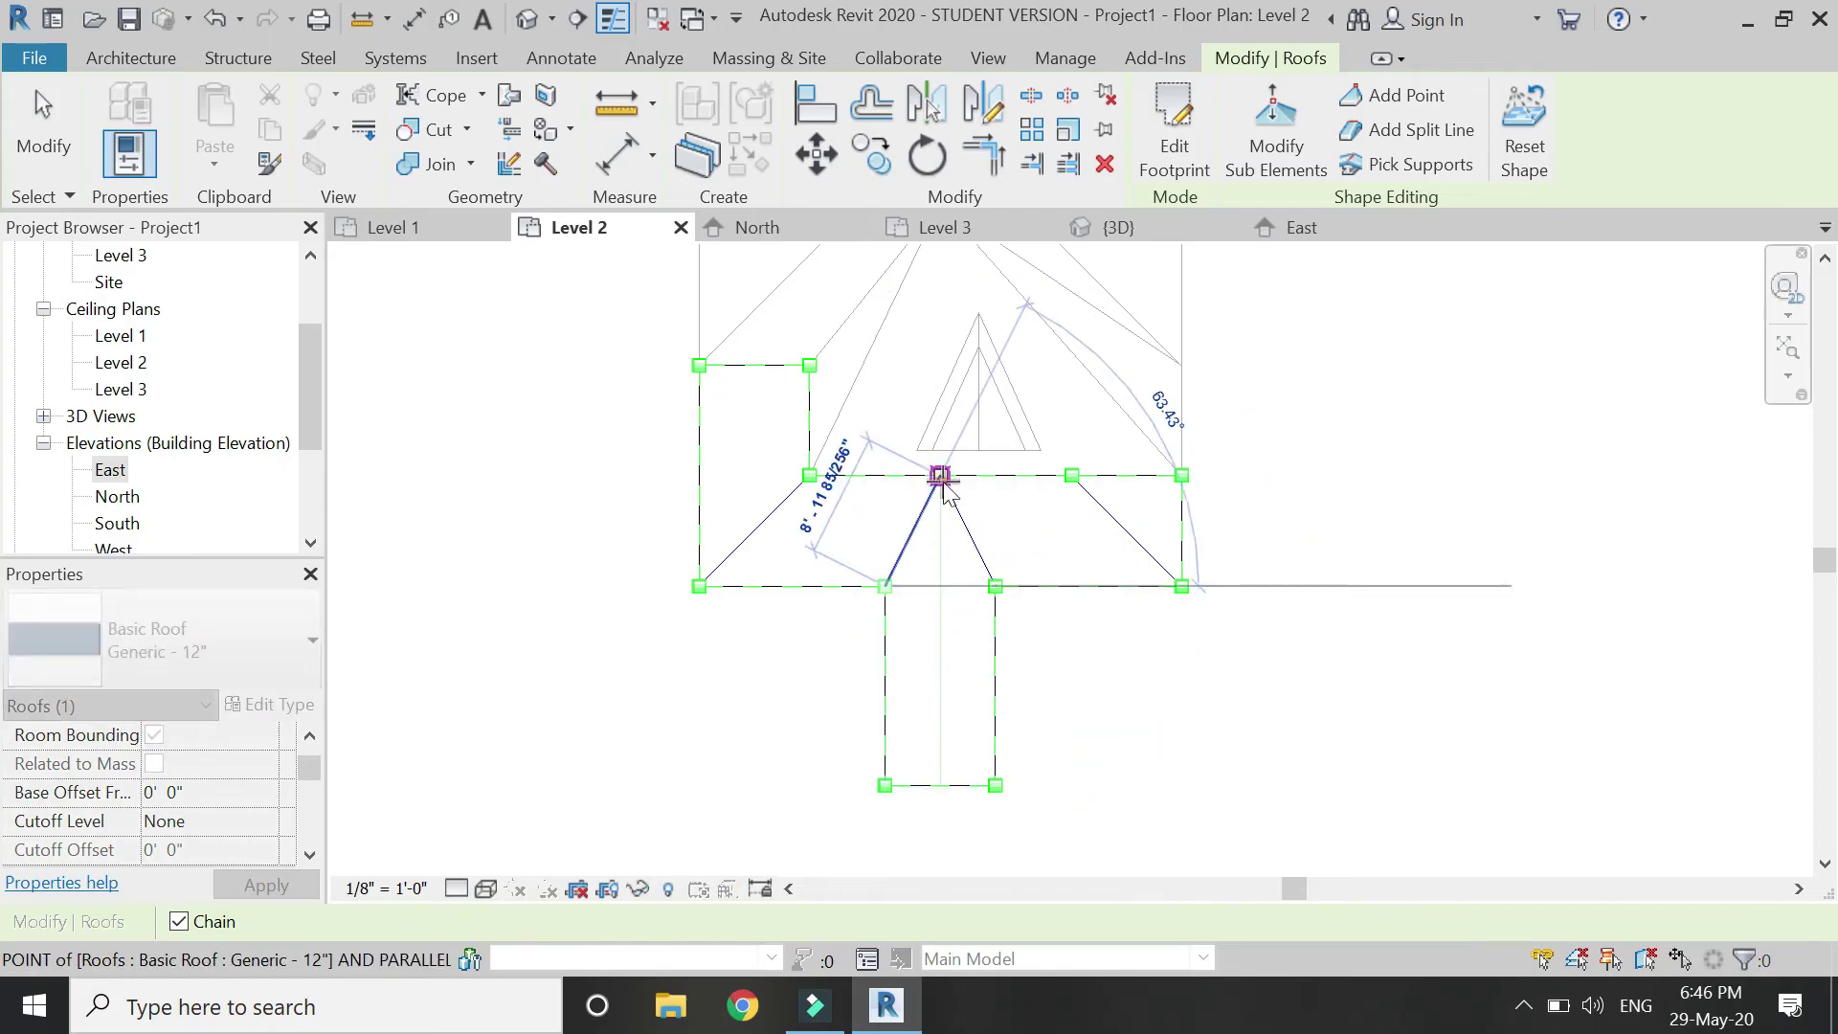
pyautogui.press('Escape')
pyautogui.press('Escape')
pyautogui.click(1378, 130)
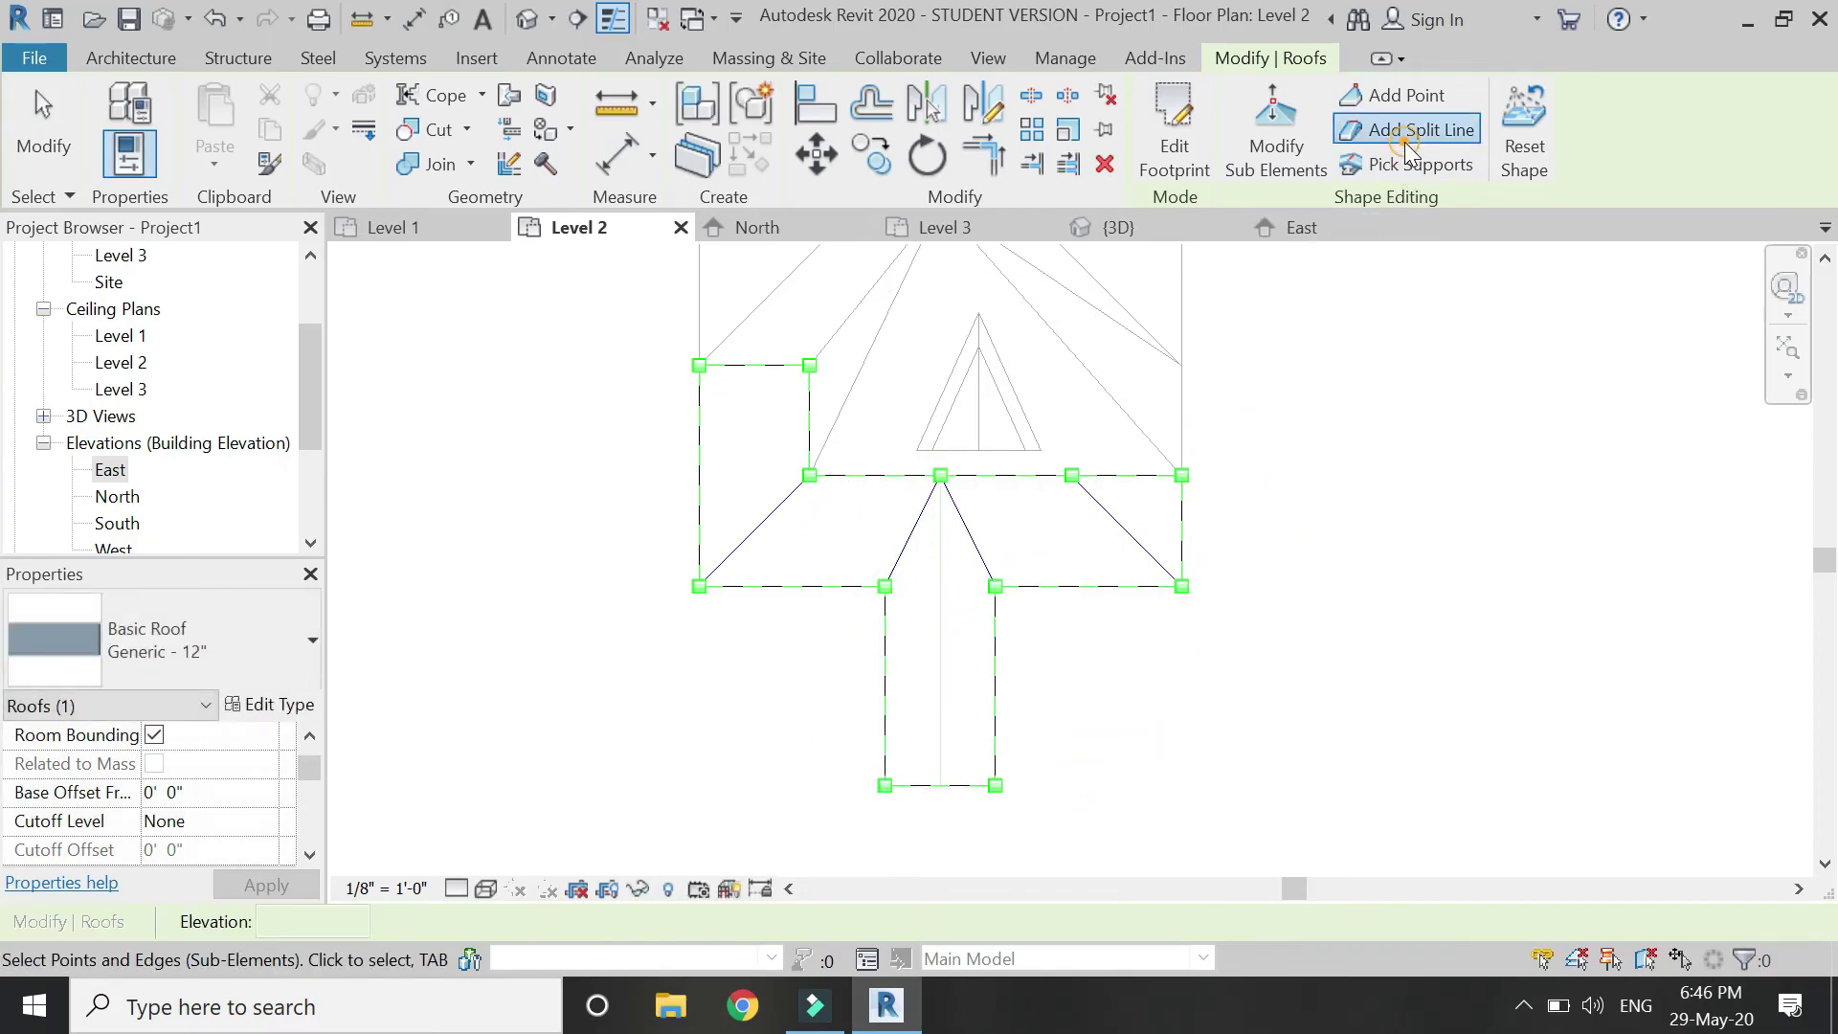
pyautogui.click(940, 475)
pyautogui.click(940, 783)
pyautogui.press('Escape')
pyautogui.press('Escape')
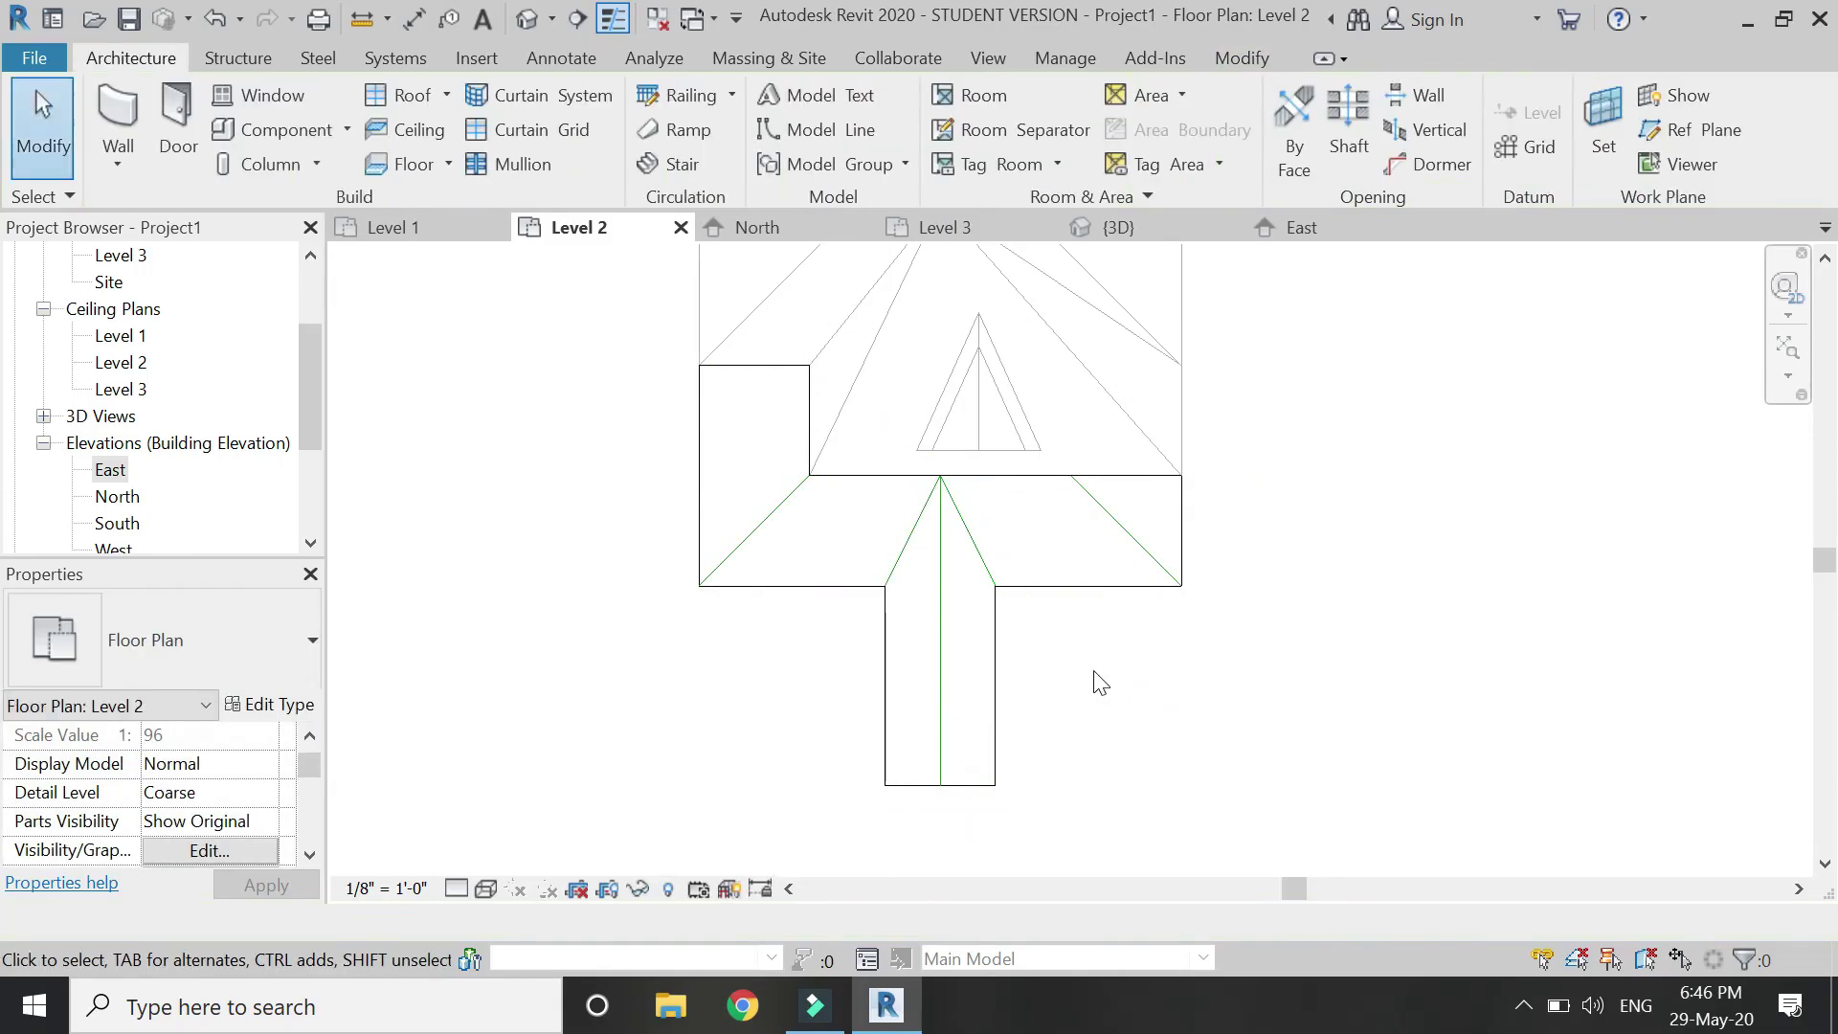
# Temporarily hide the T roof, delete the green guide lines beneath it, then unhide the roof
pyautogui.click(995, 625)
pyautogui.click(637, 888)
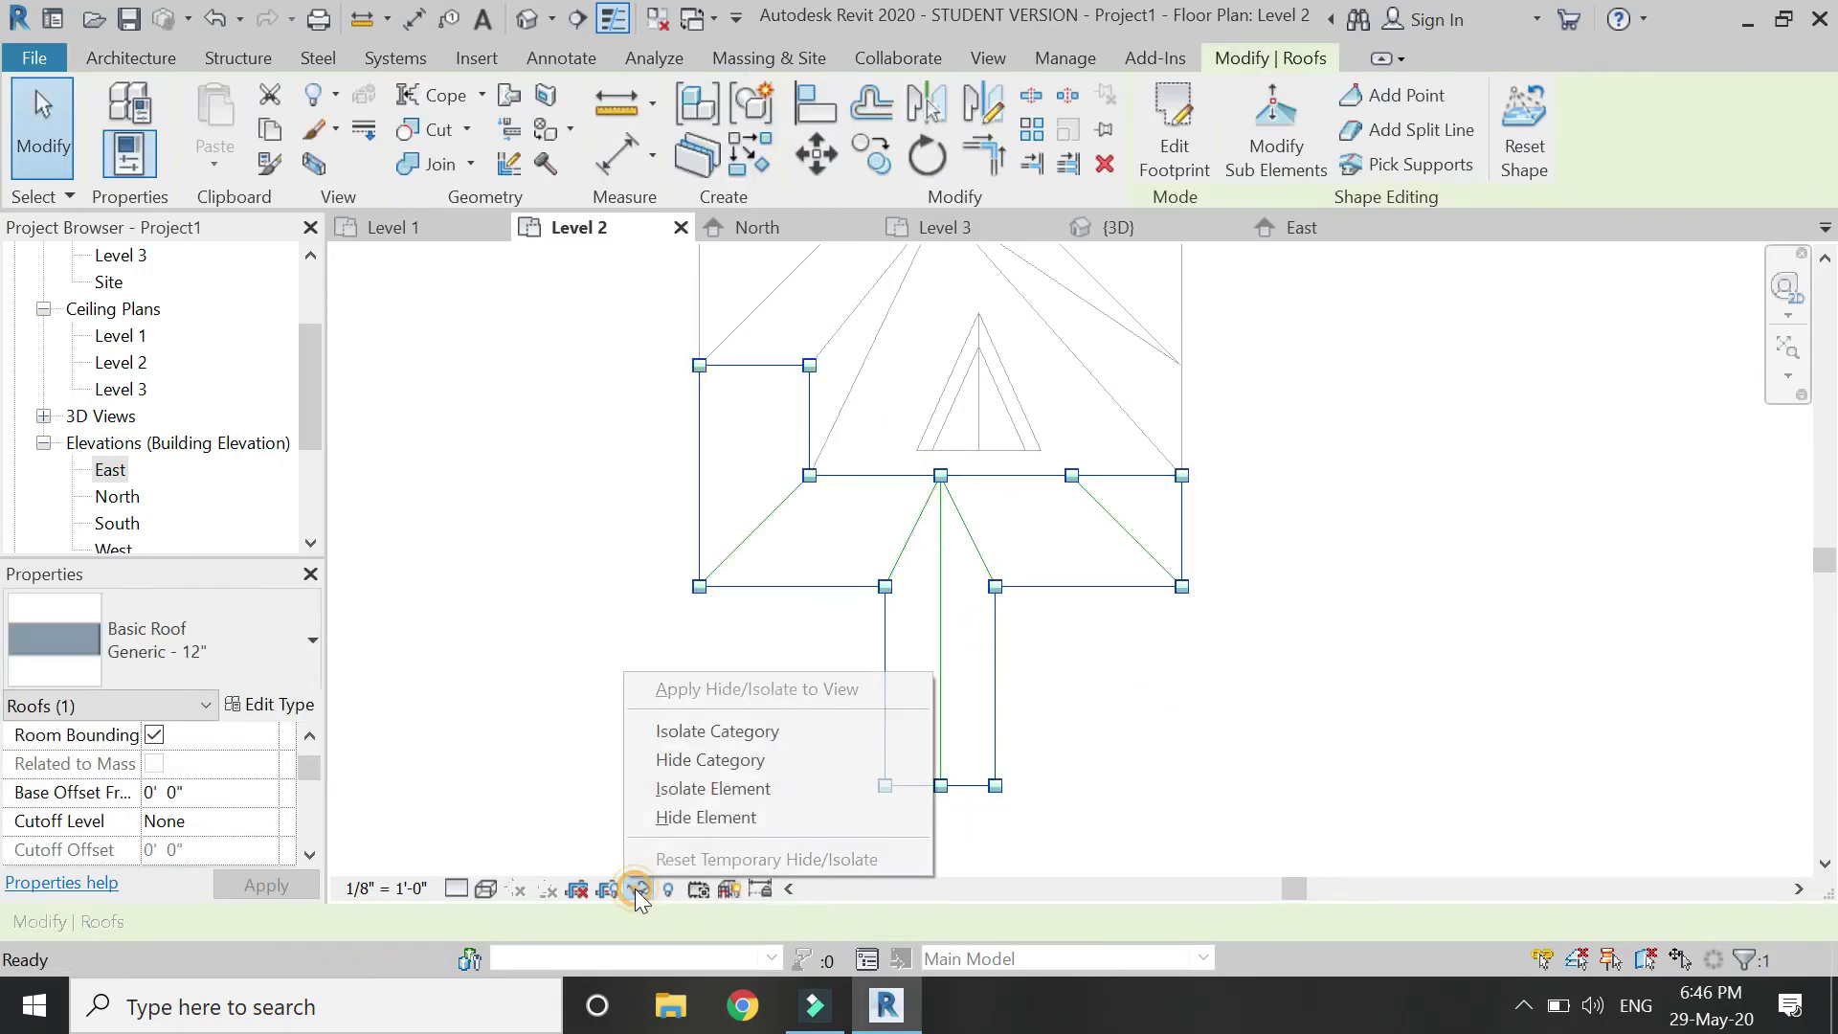
pyautogui.click(670, 818)
pyautogui.moveTo(1251, 699); pyautogui.dragTo(611, 548)
pyautogui.press('Delete')
pyautogui.click(645, 890)
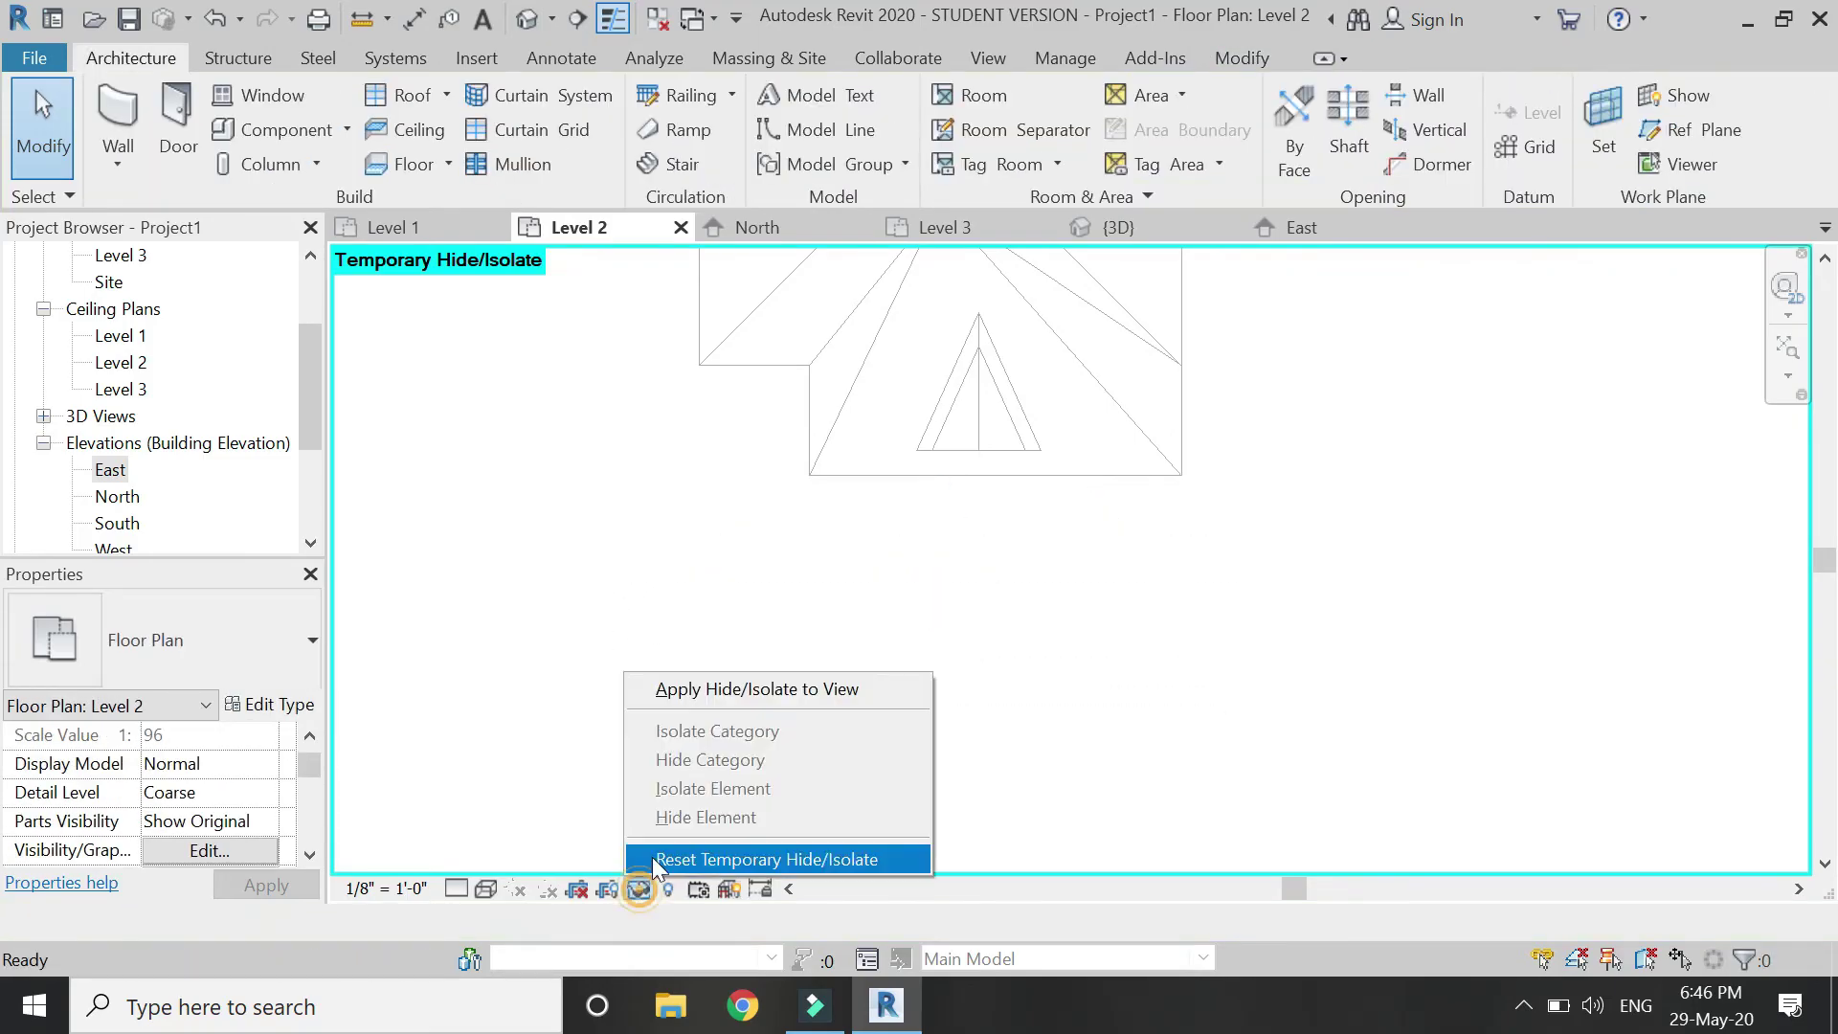
pyautogui.click(670, 857)
pyautogui.click(716, 656)
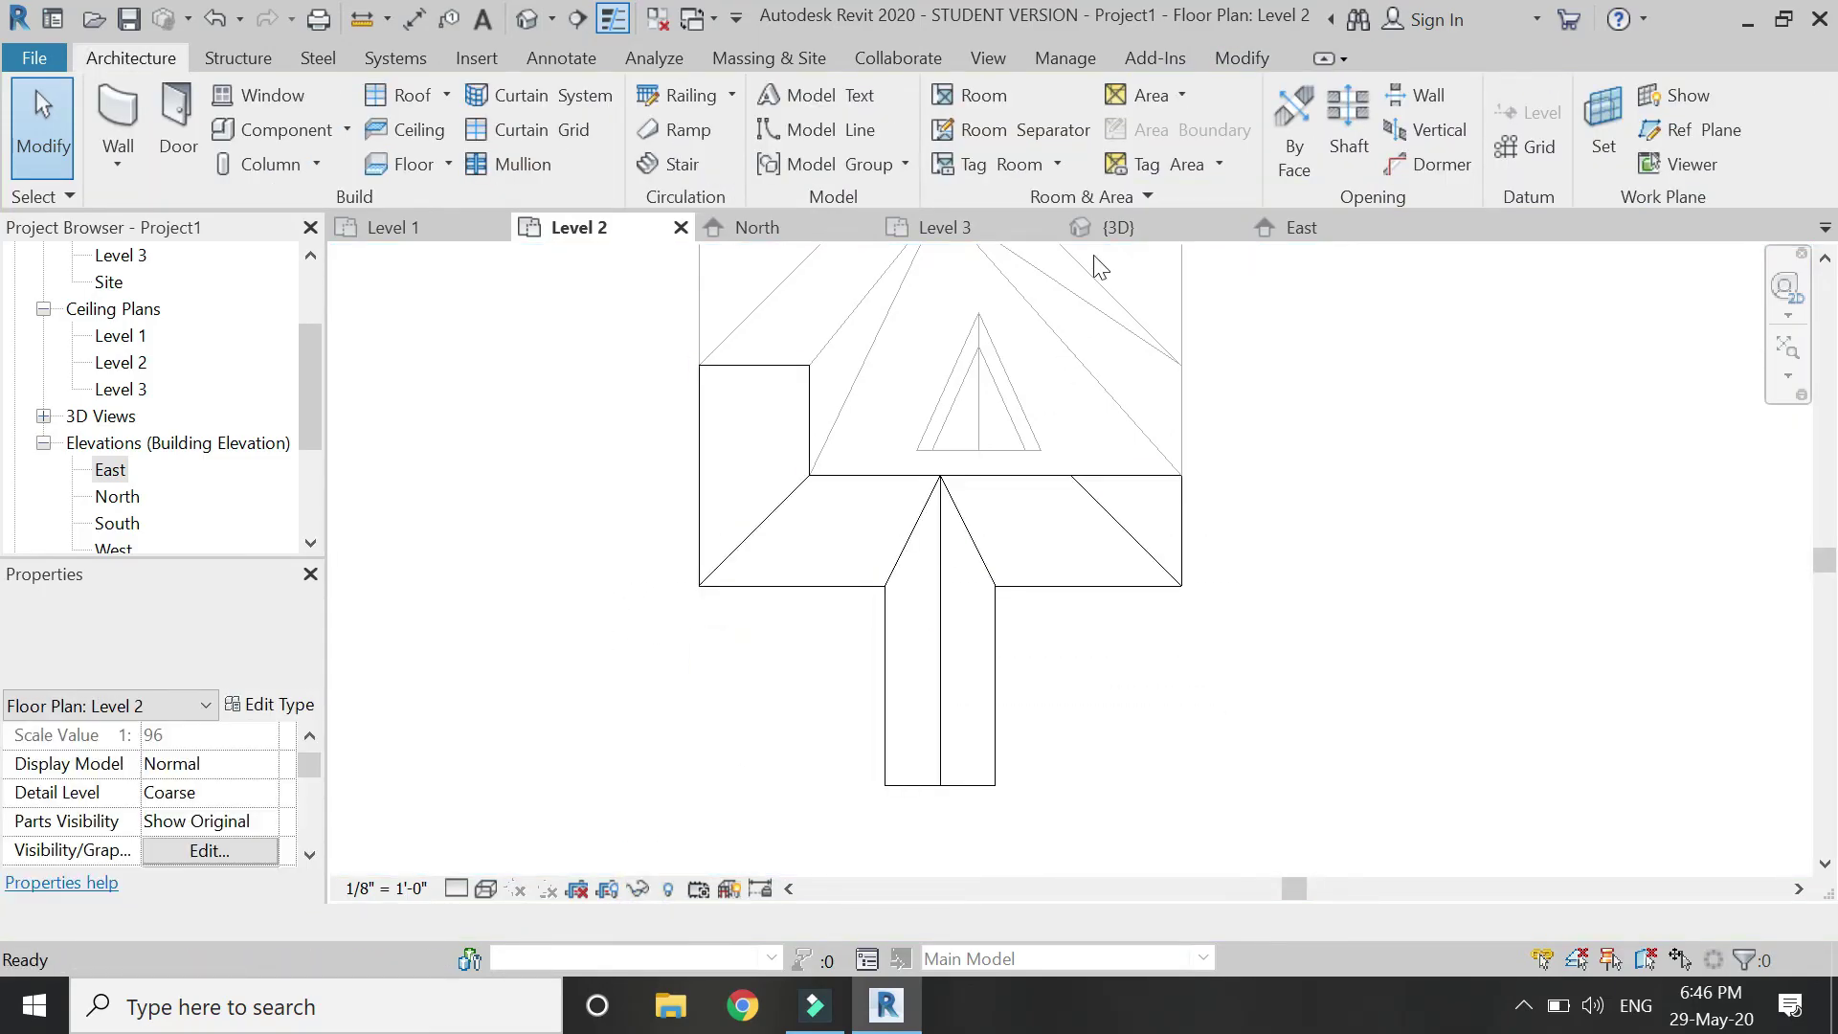
# In the 3D view, select the lower T roof in Wireframe and start Modify Sub Elements
pyautogui.click(1113, 230)
pyautogui.scroll(3, 1016, 566)
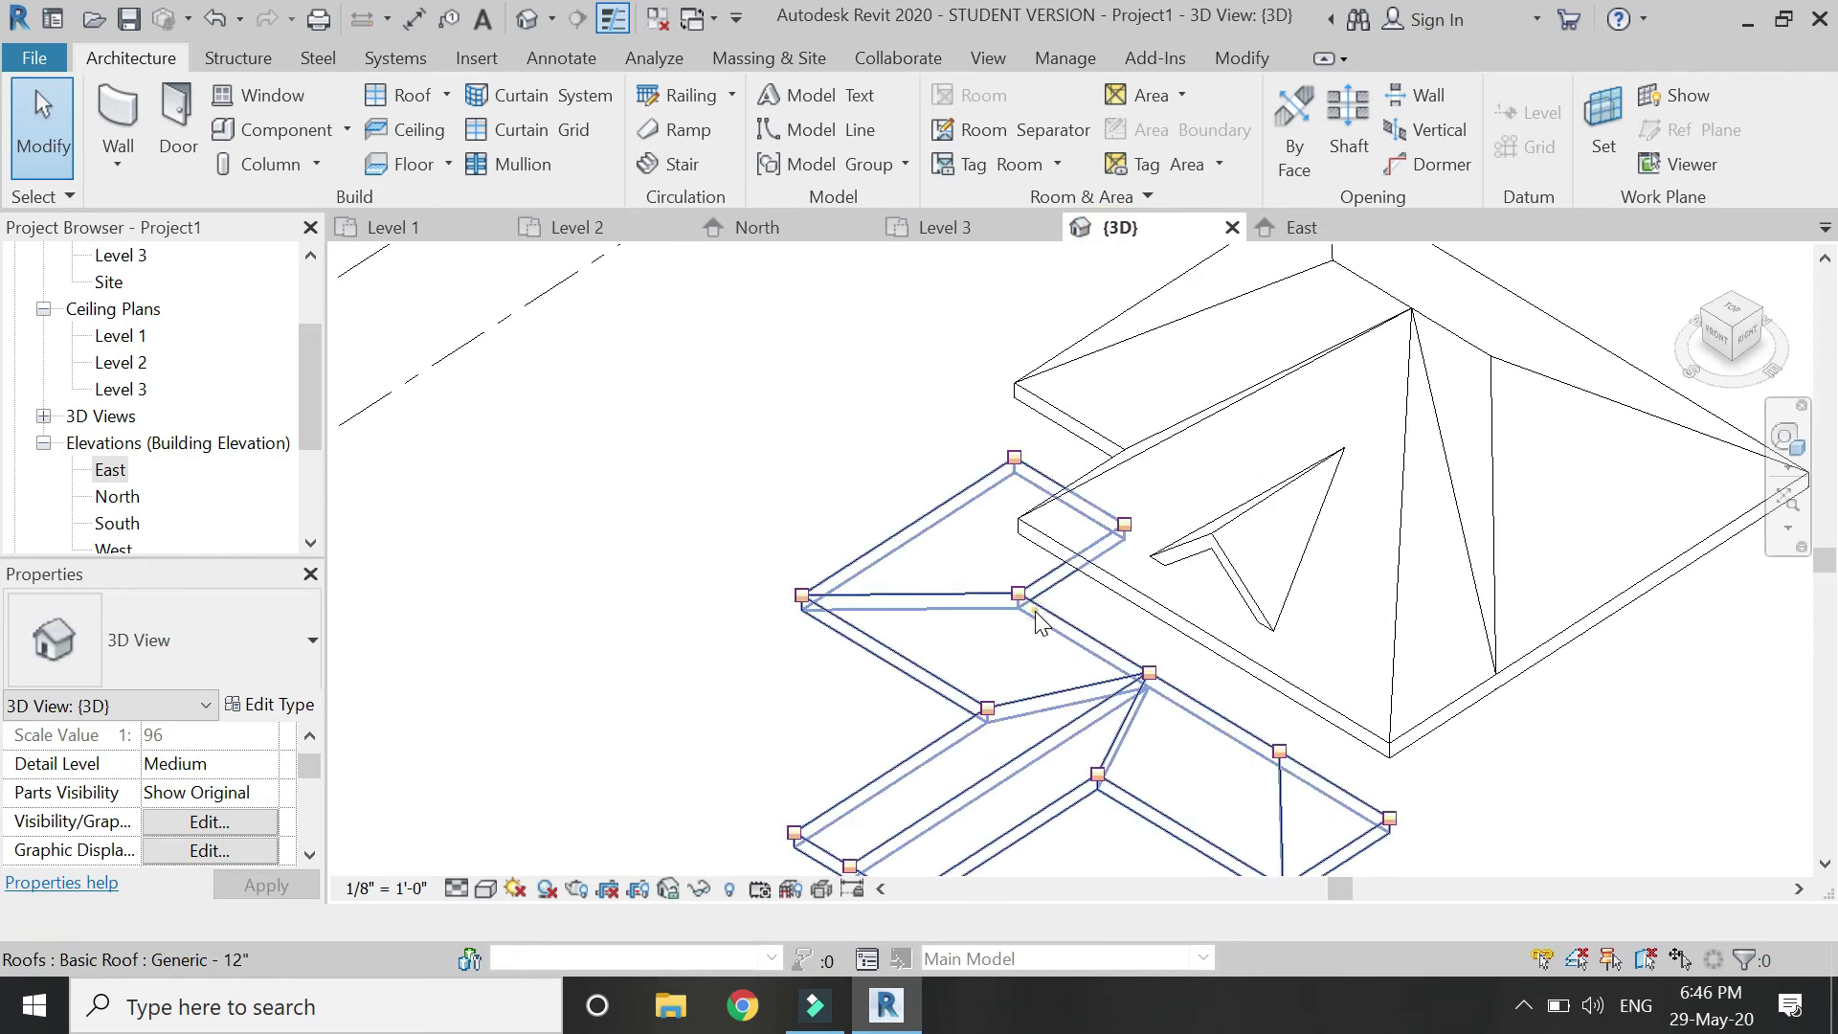
pyautogui.click(995, 575)
pyautogui.click(486, 889)
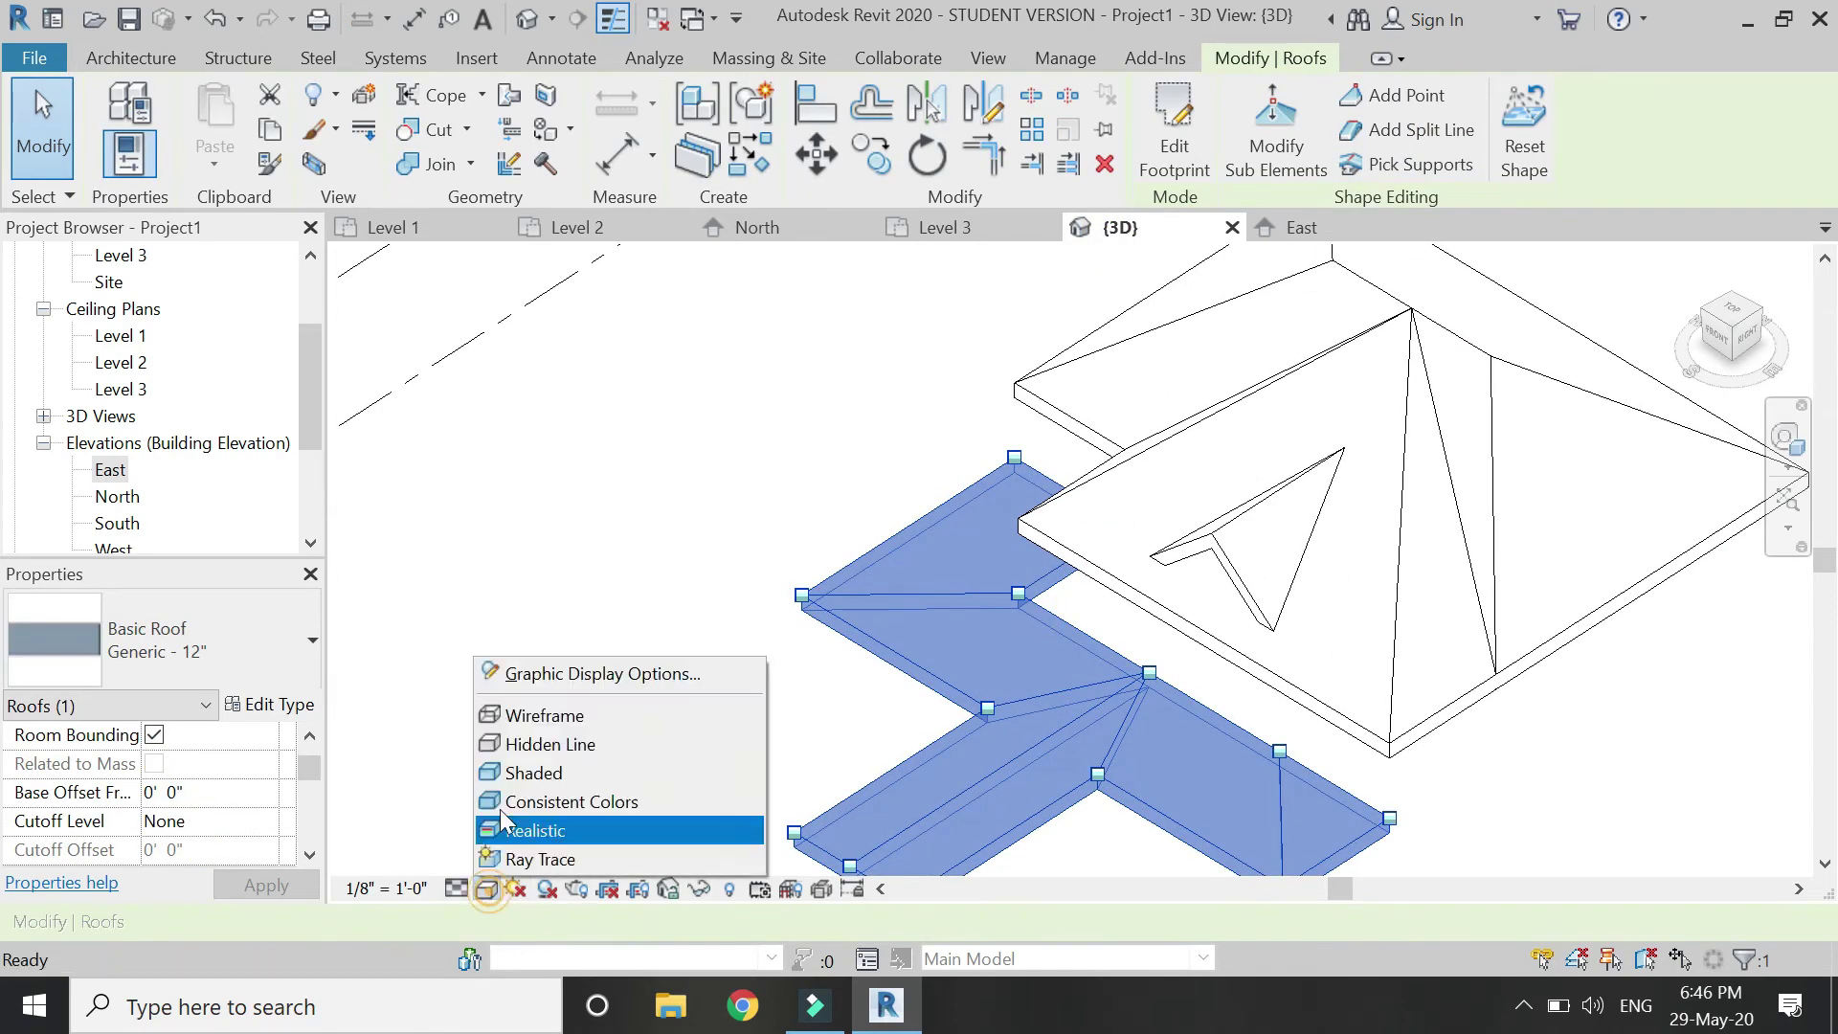
pyautogui.click(515, 715)
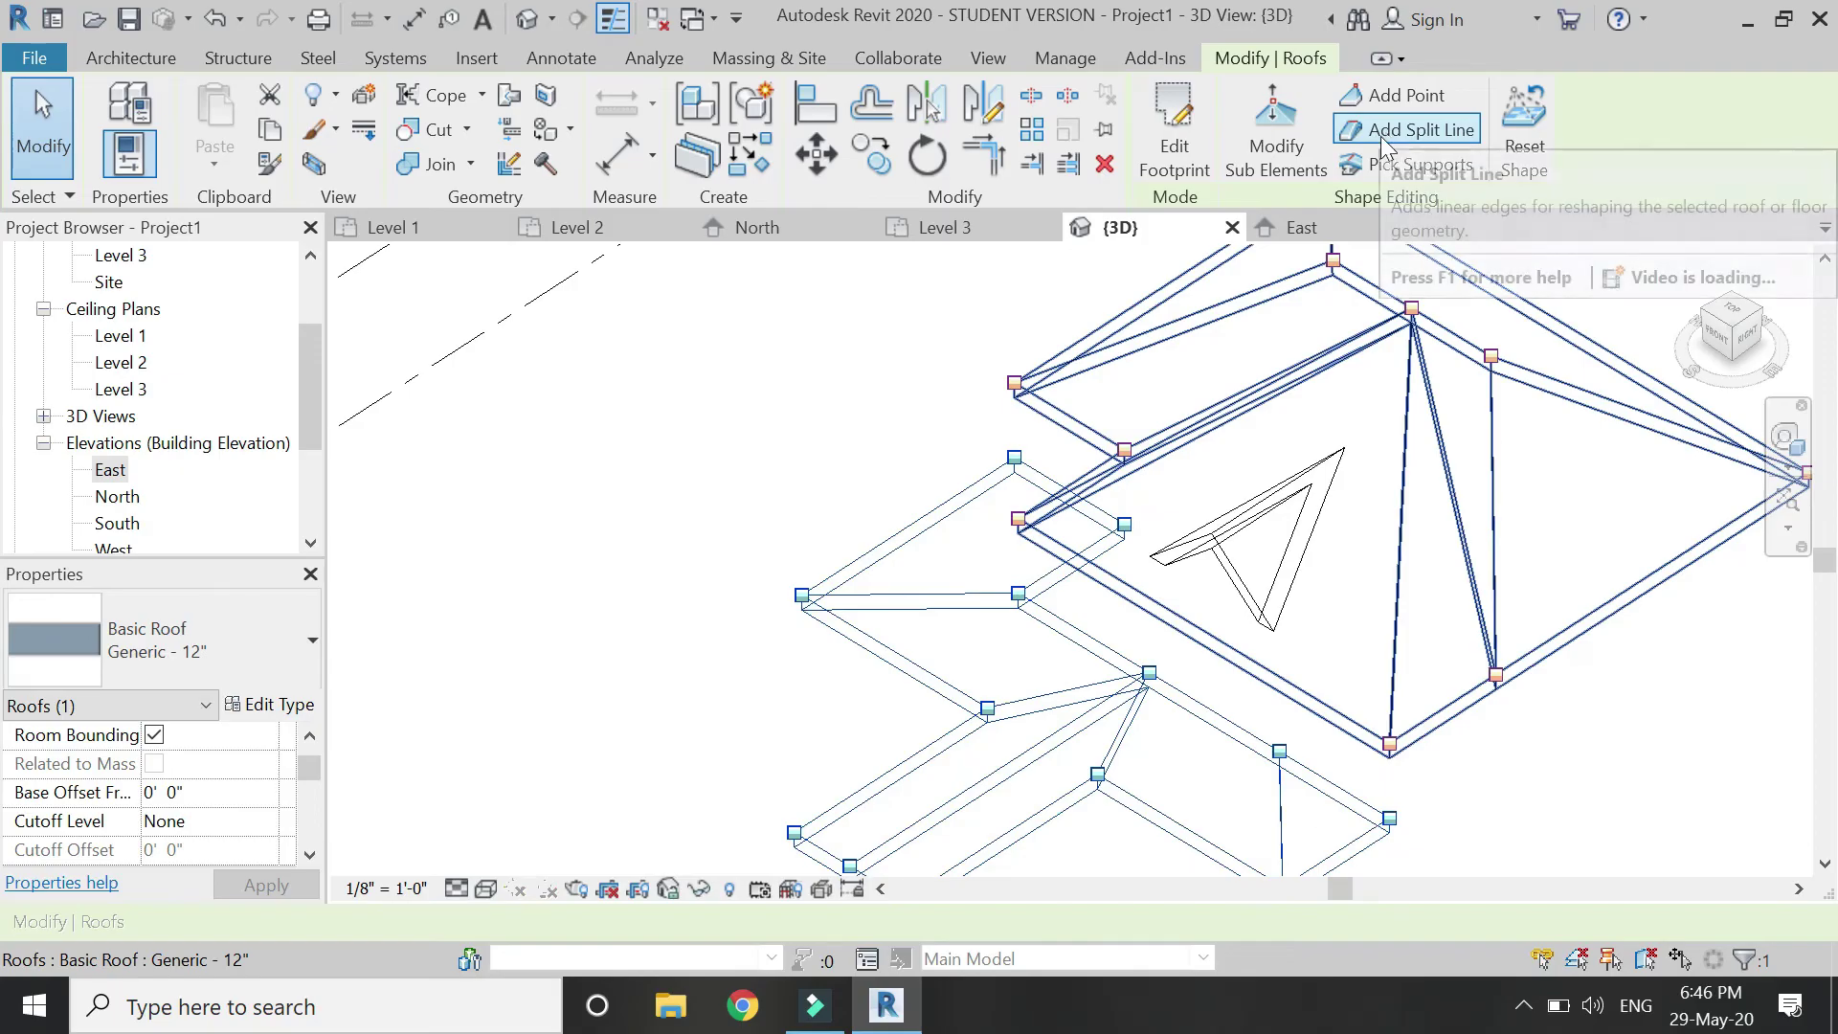
pyautogui.click(1276, 134)
# Raise the first three ridge points of the T roof to 3' 0"
pyautogui.click(1125, 525)
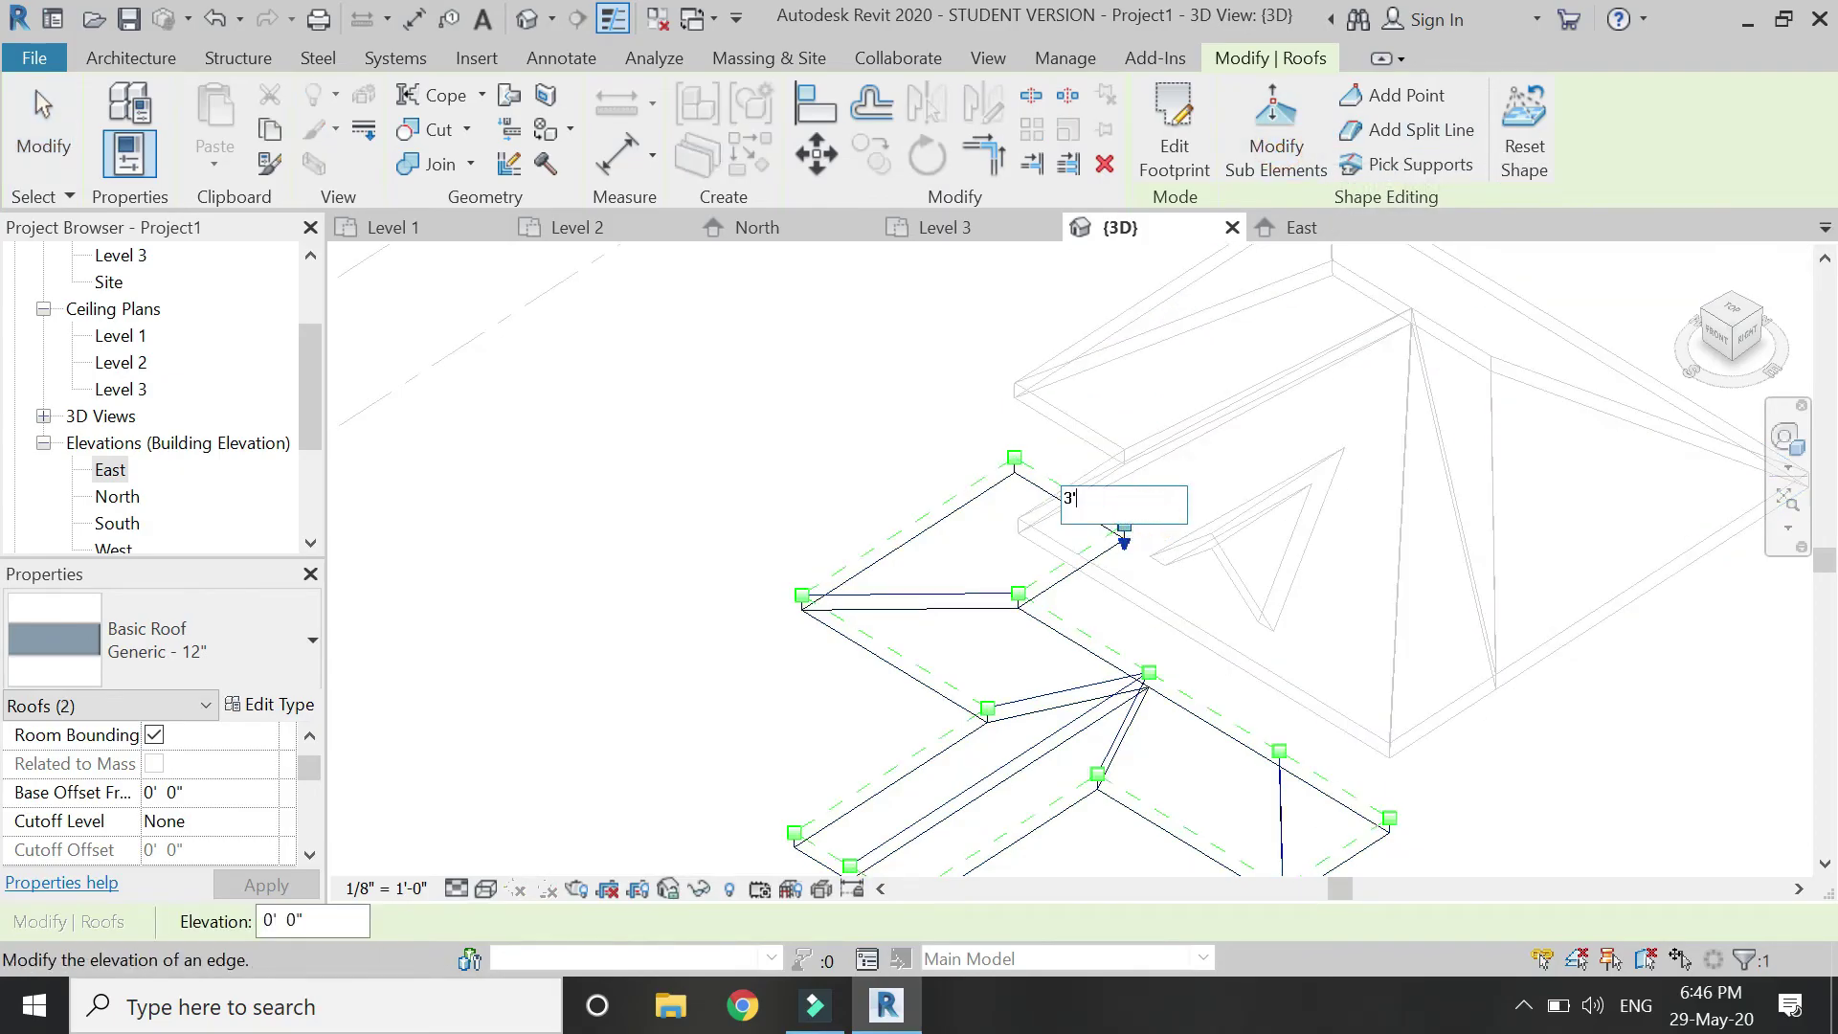
pyautogui.press('Return')
pyautogui.click(1019, 595)
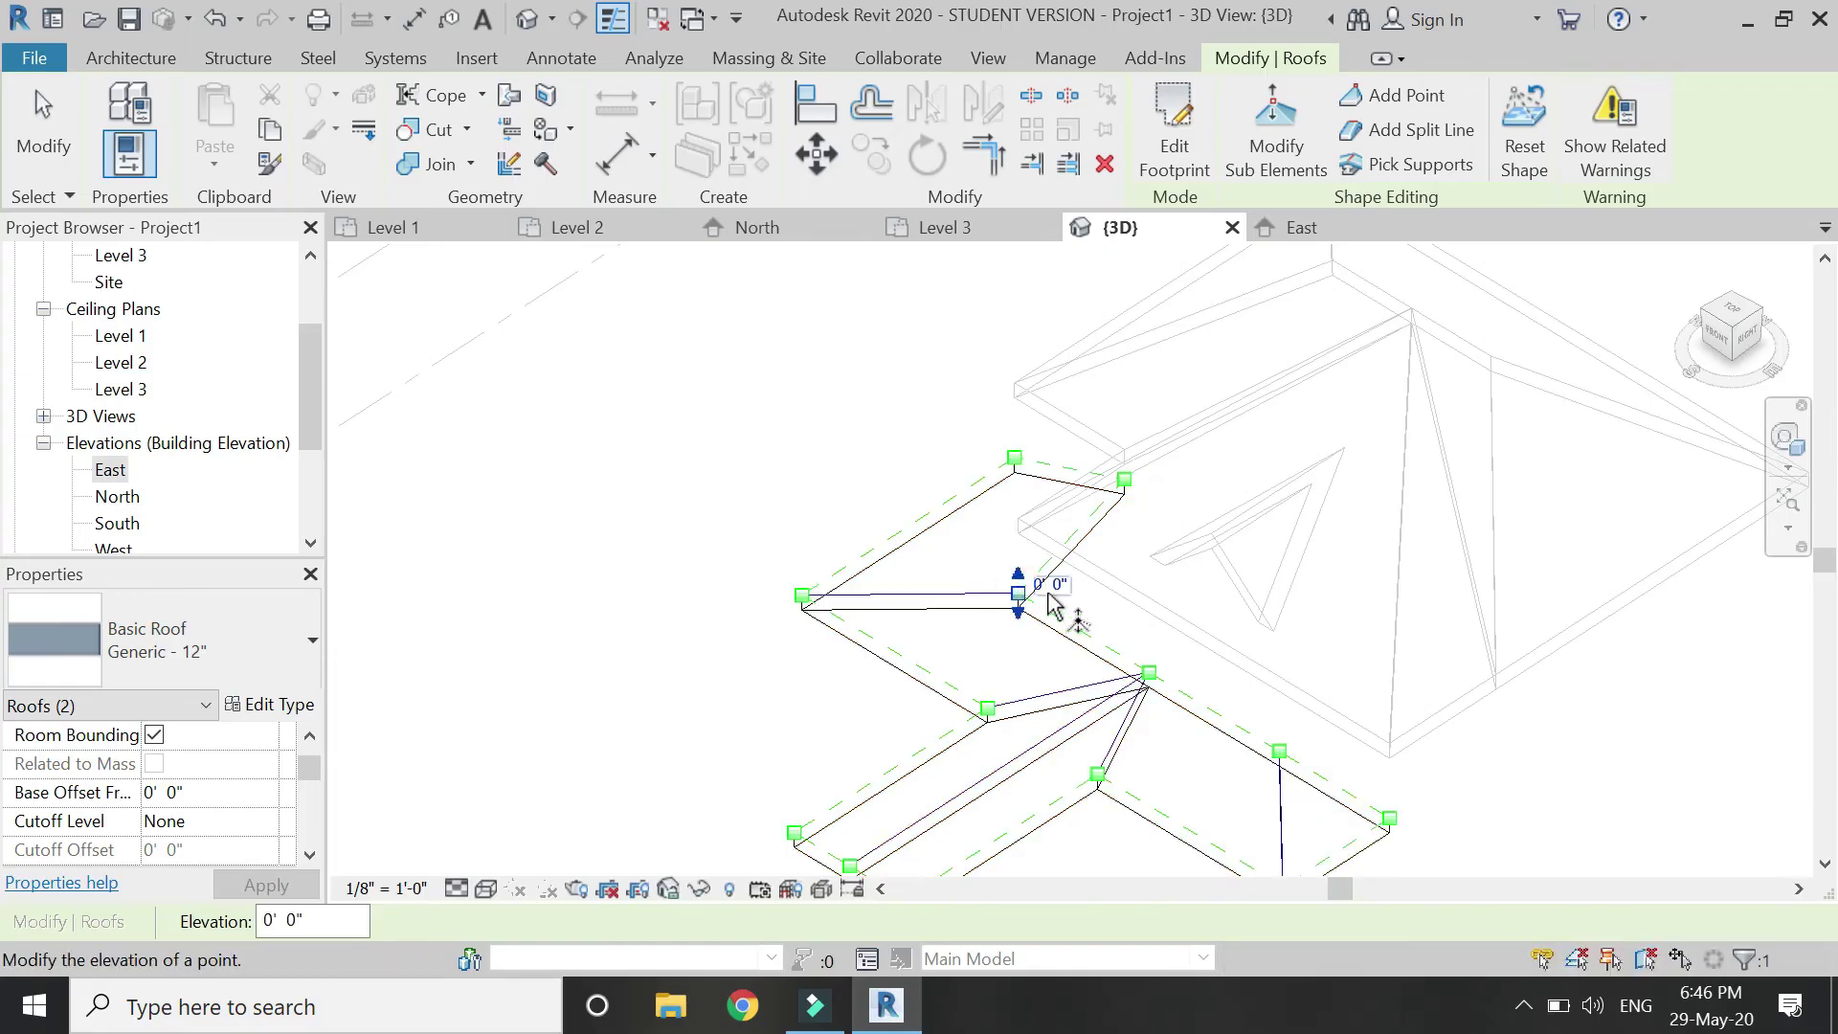
pyautogui.write('3')
pyautogui.press('Return')
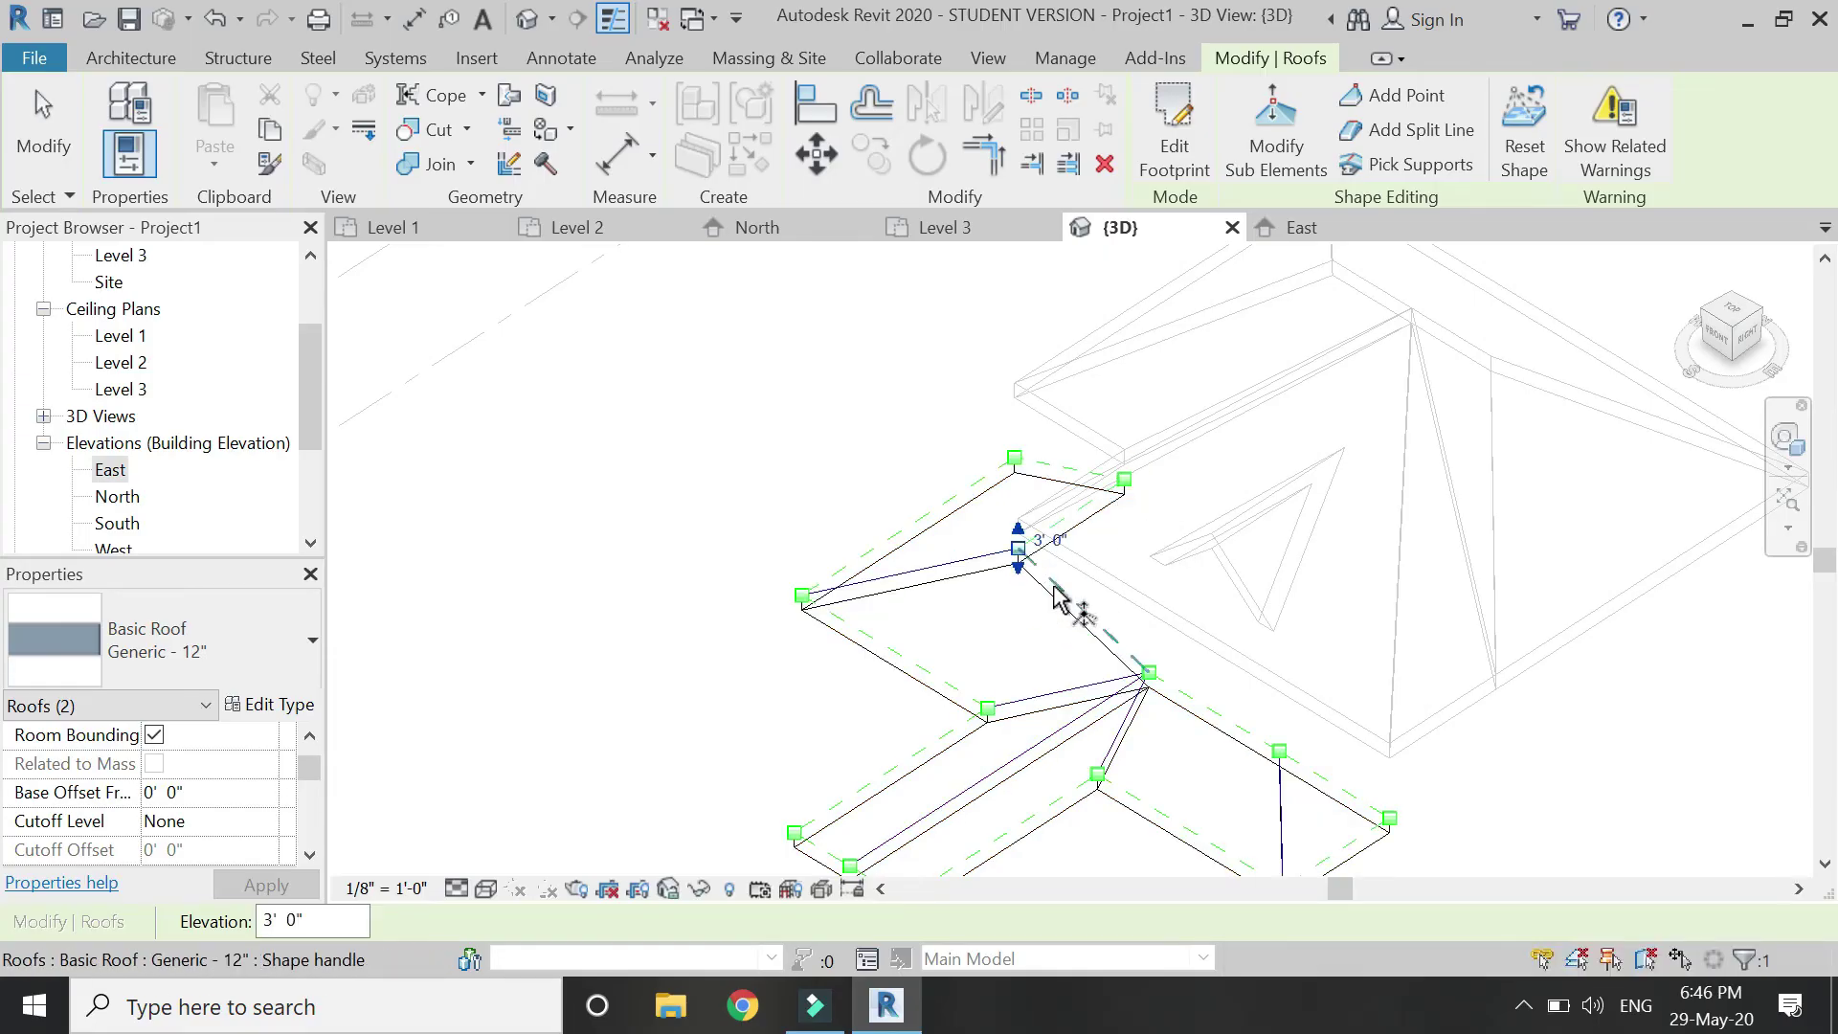
pyautogui.click(1149, 674)
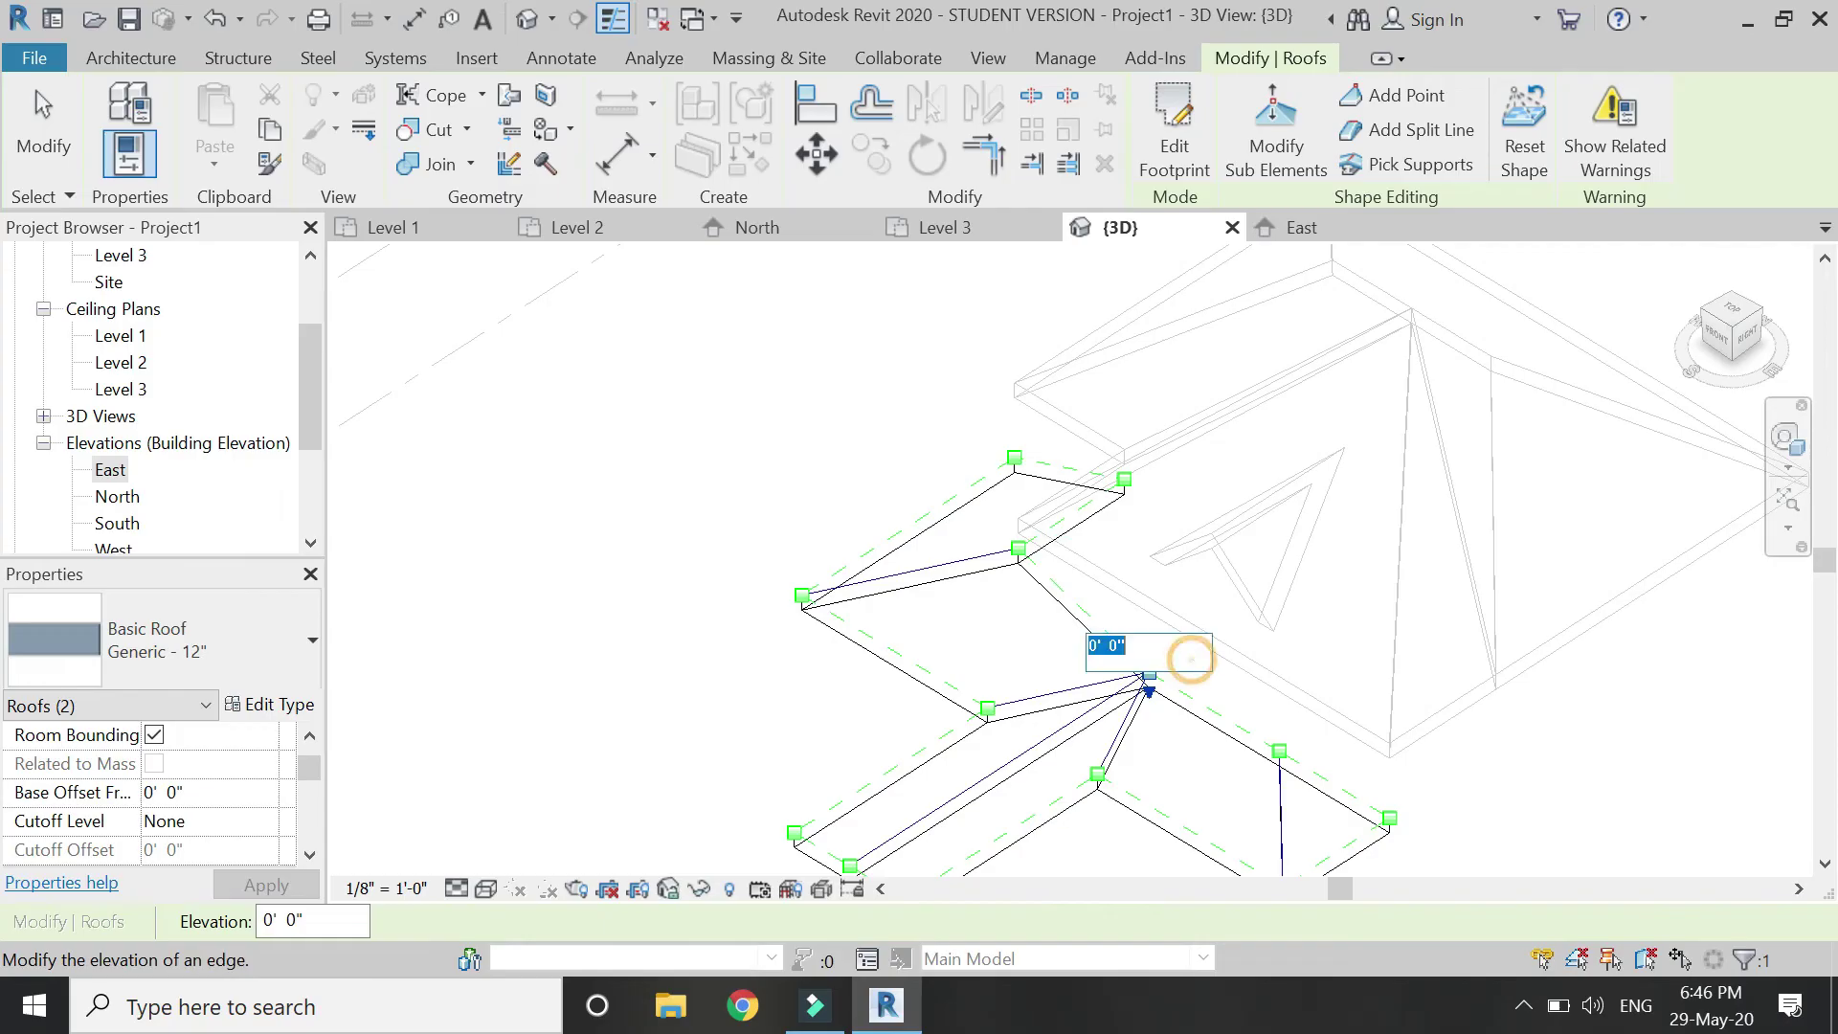
pyautogui.write("3'")
pyautogui.press('Return')
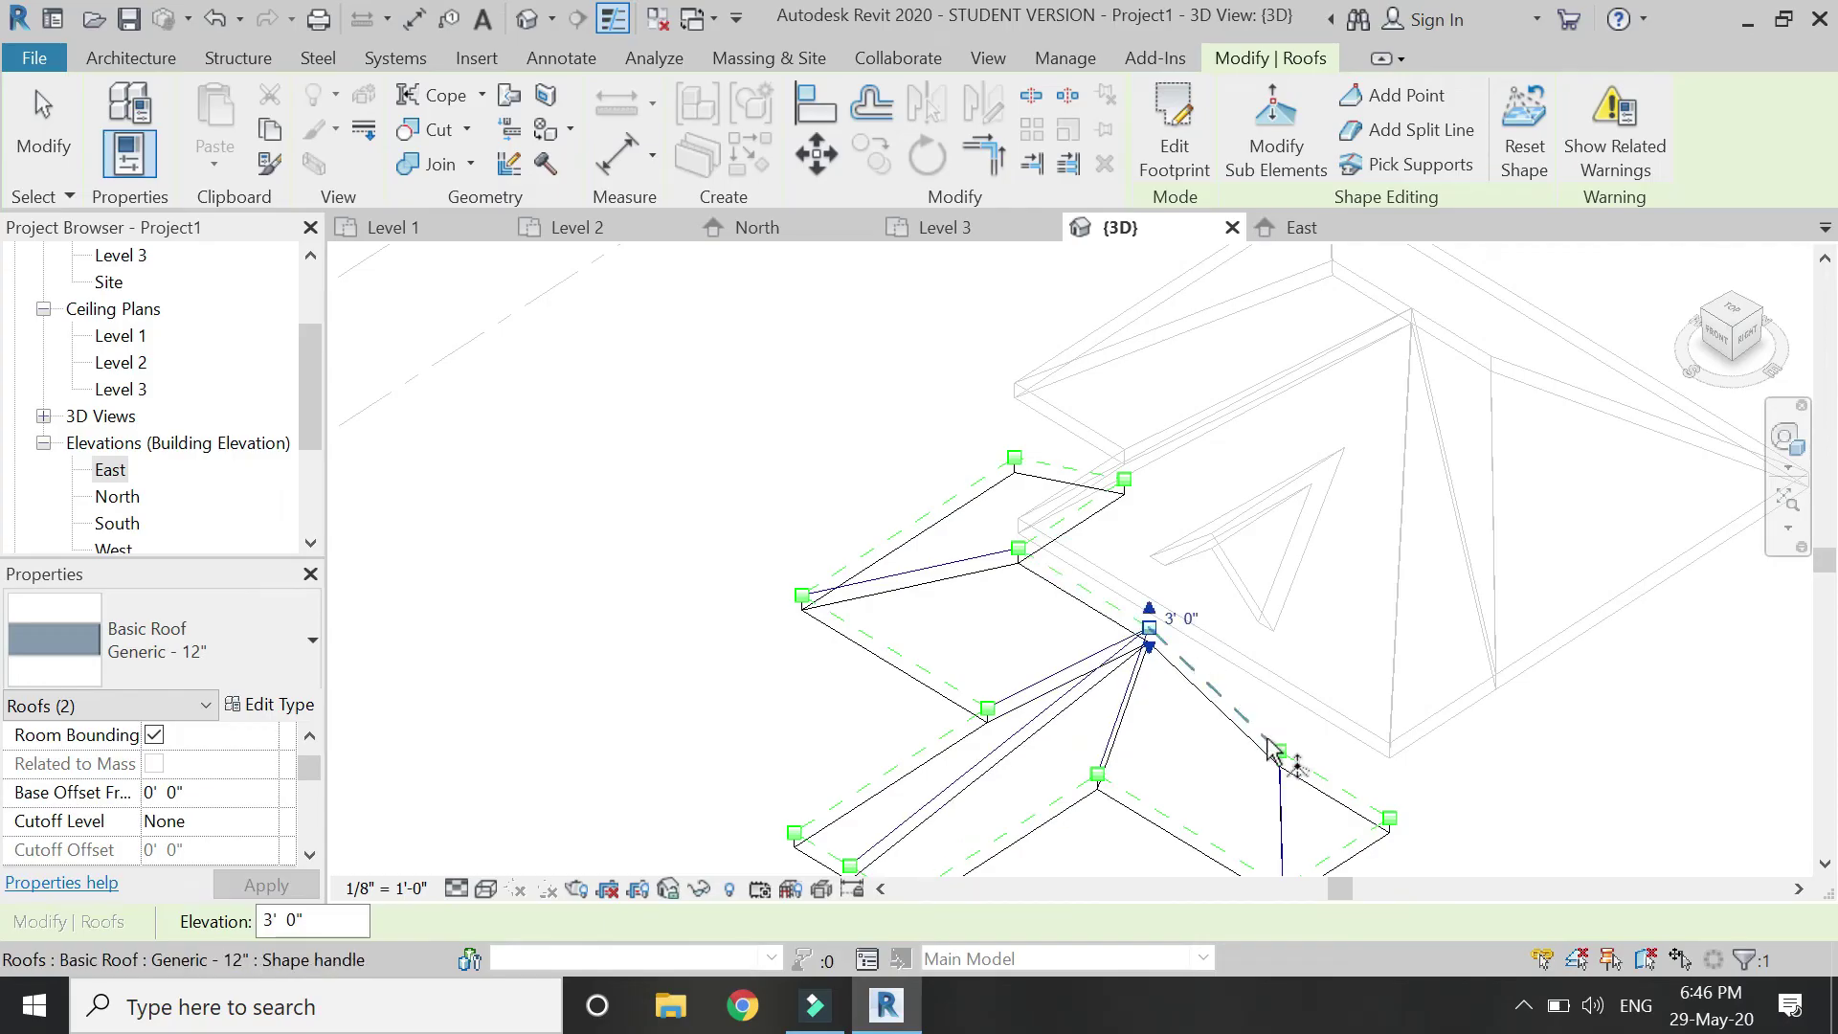
# Raise the right wing's ridge end and the lower-left point to 3' 0"
pyautogui.click(1281, 755)
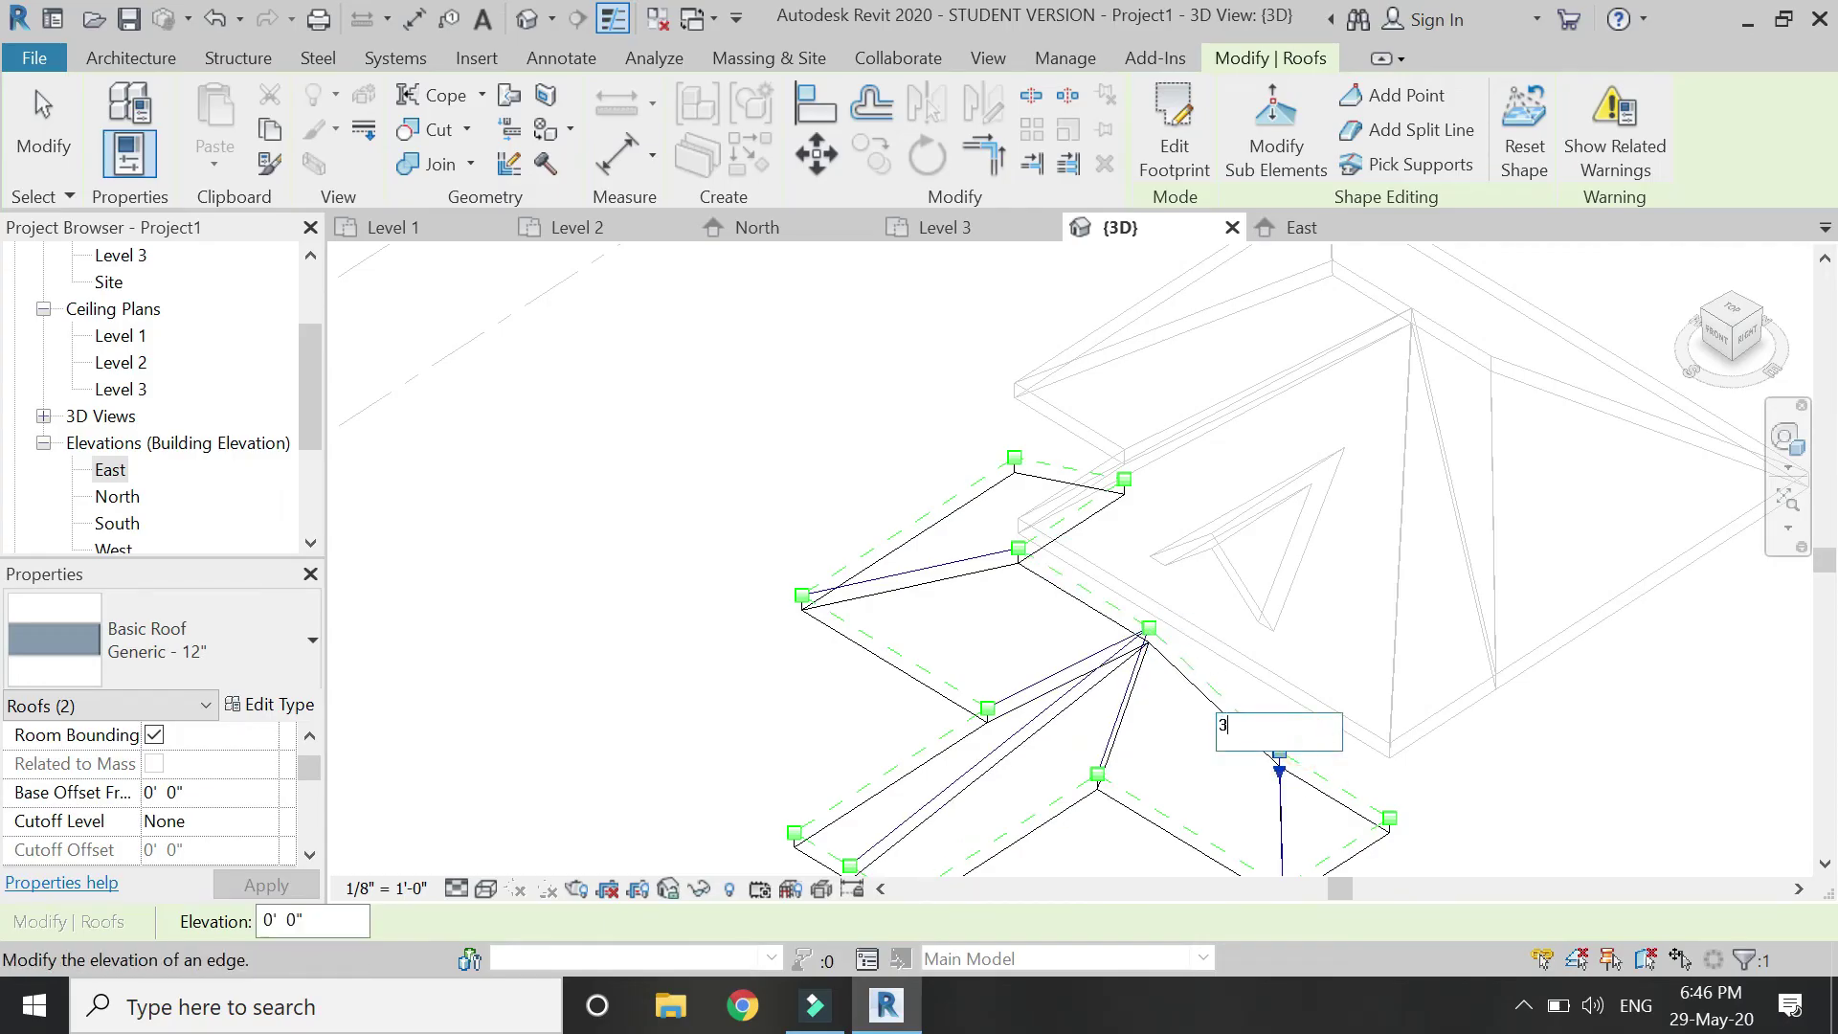
pyautogui.write("3'")
pyautogui.press('Return')
pyautogui.scroll(-2, 985, 738)
pyautogui.scroll(2, 910, 705)
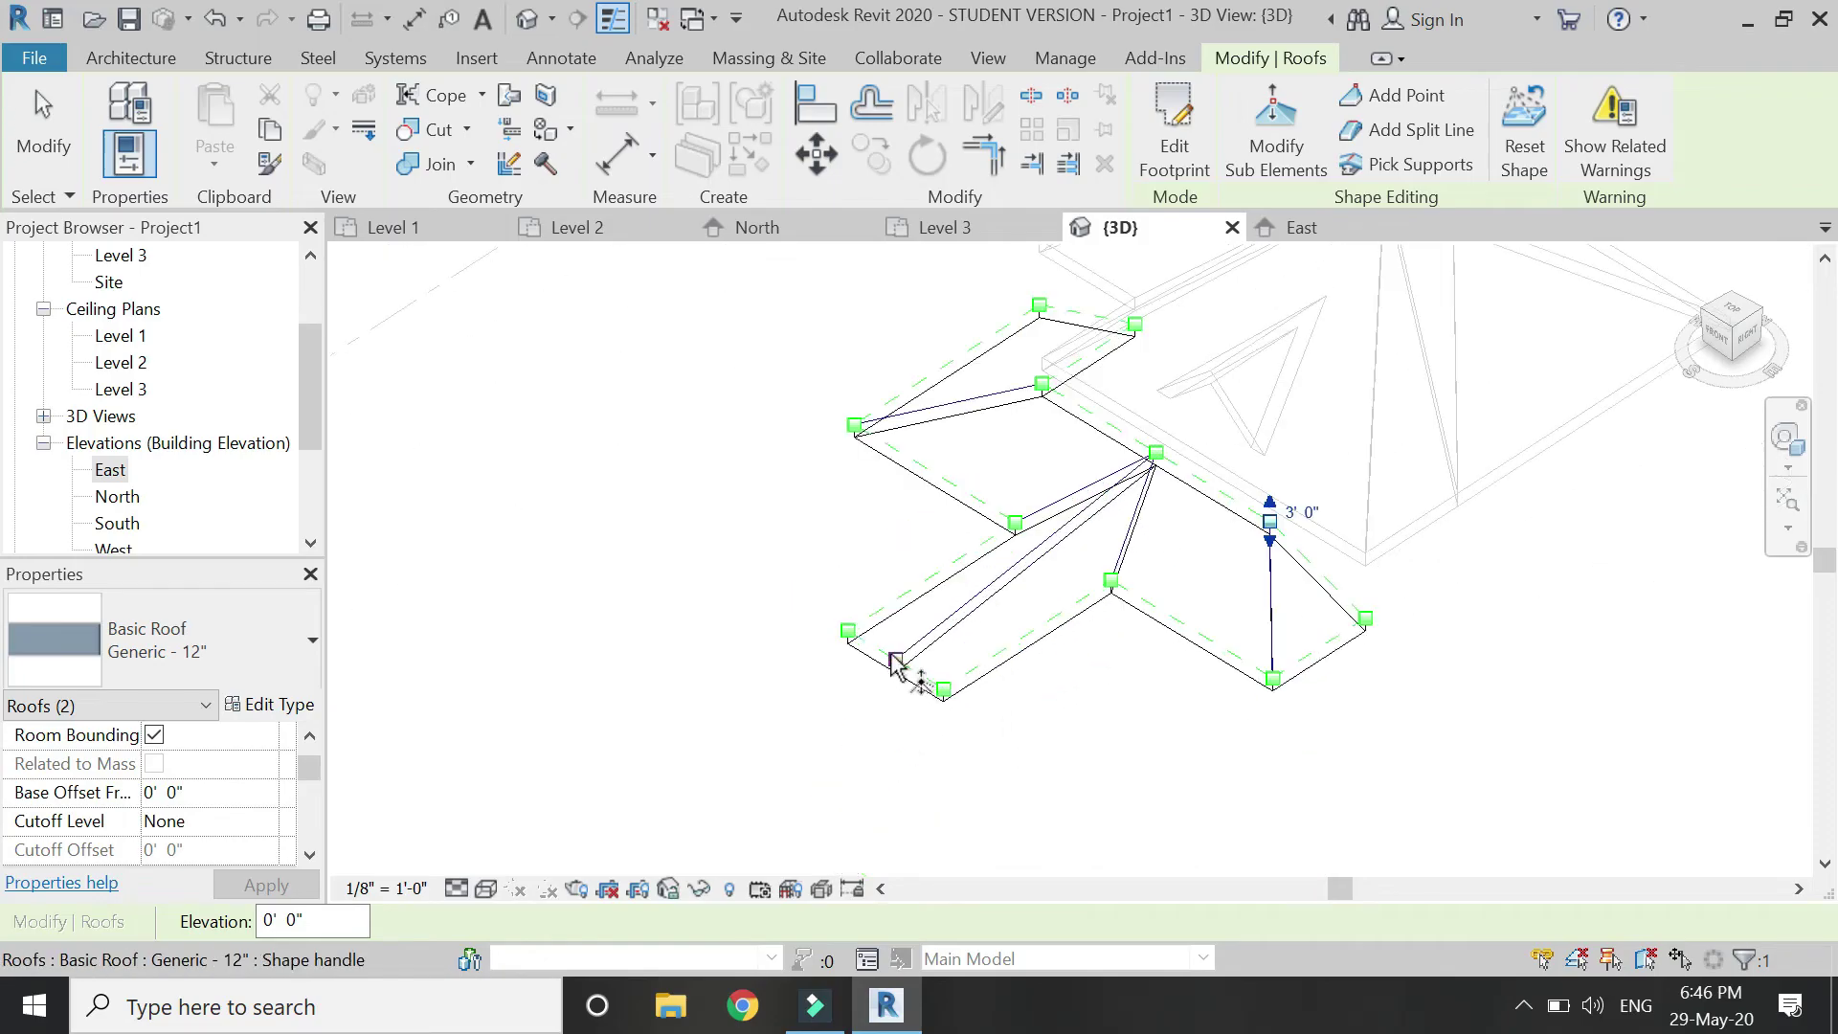
pyautogui.click(895, 663)
pyautogui.click(927, 650)
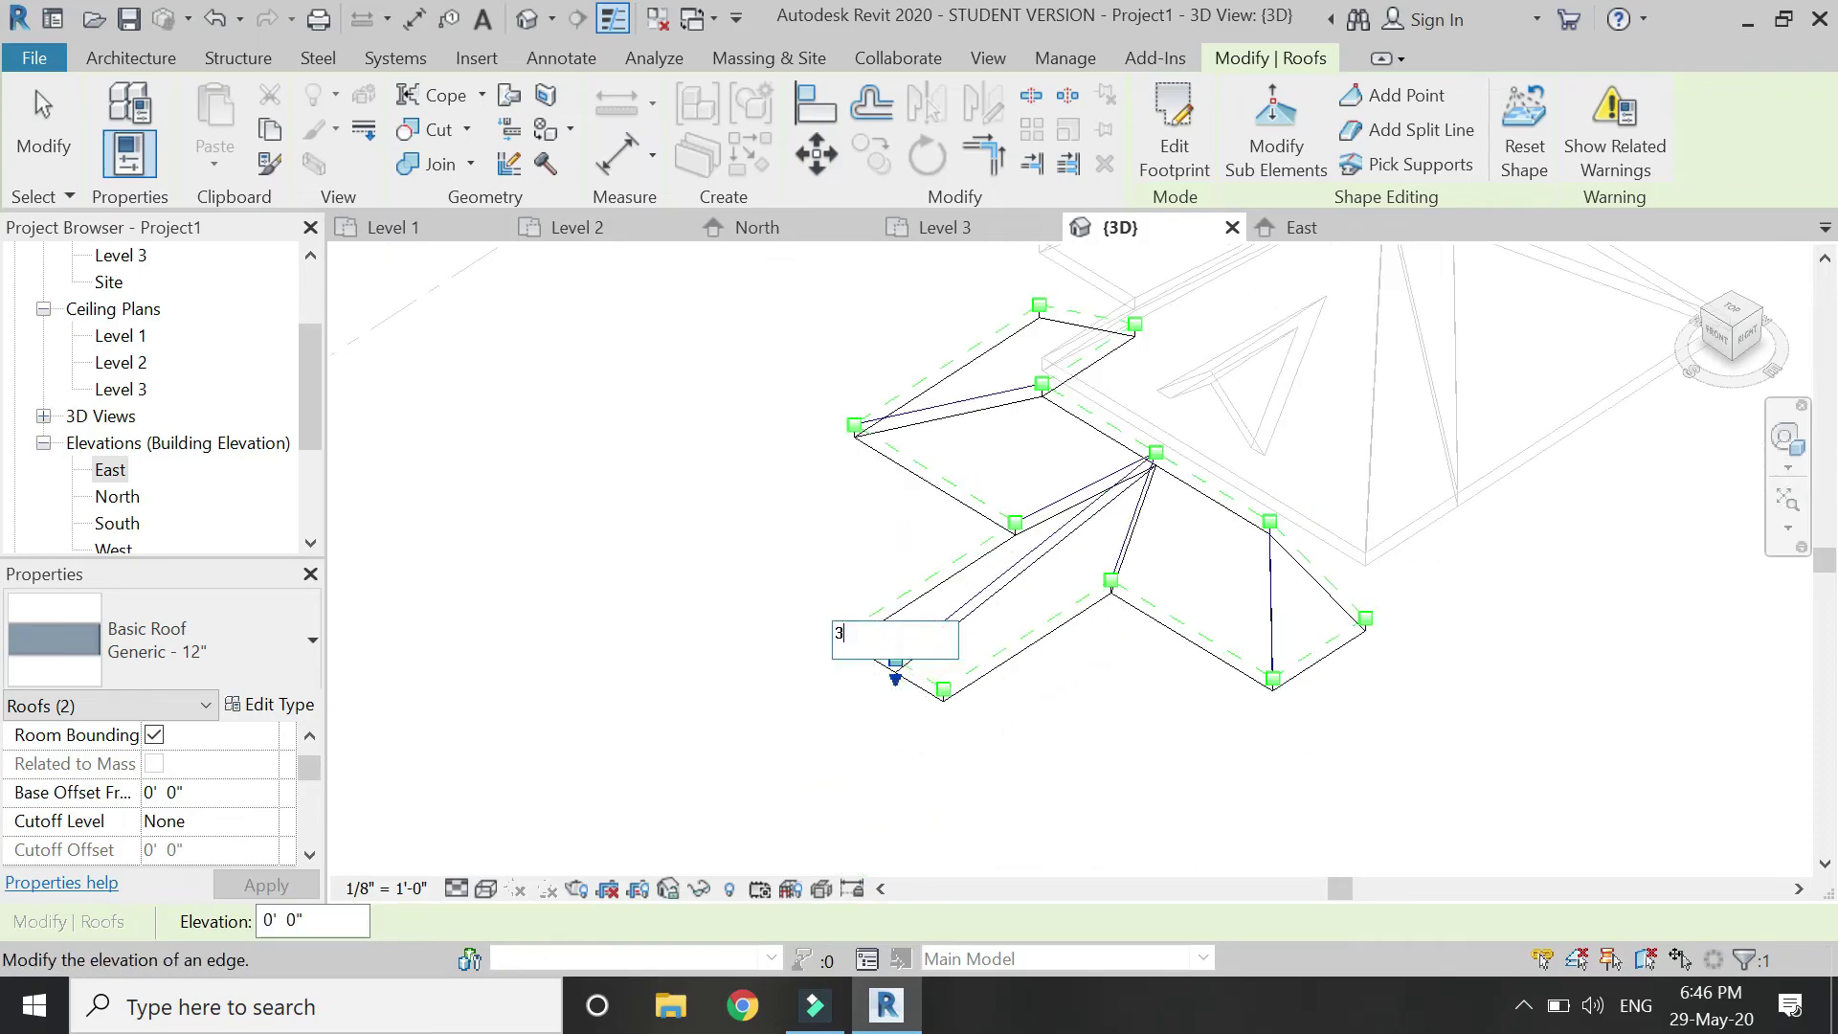
pyautogui.write('3')
pyautogui.press('Return')
pyautogui.click(1110, 710)
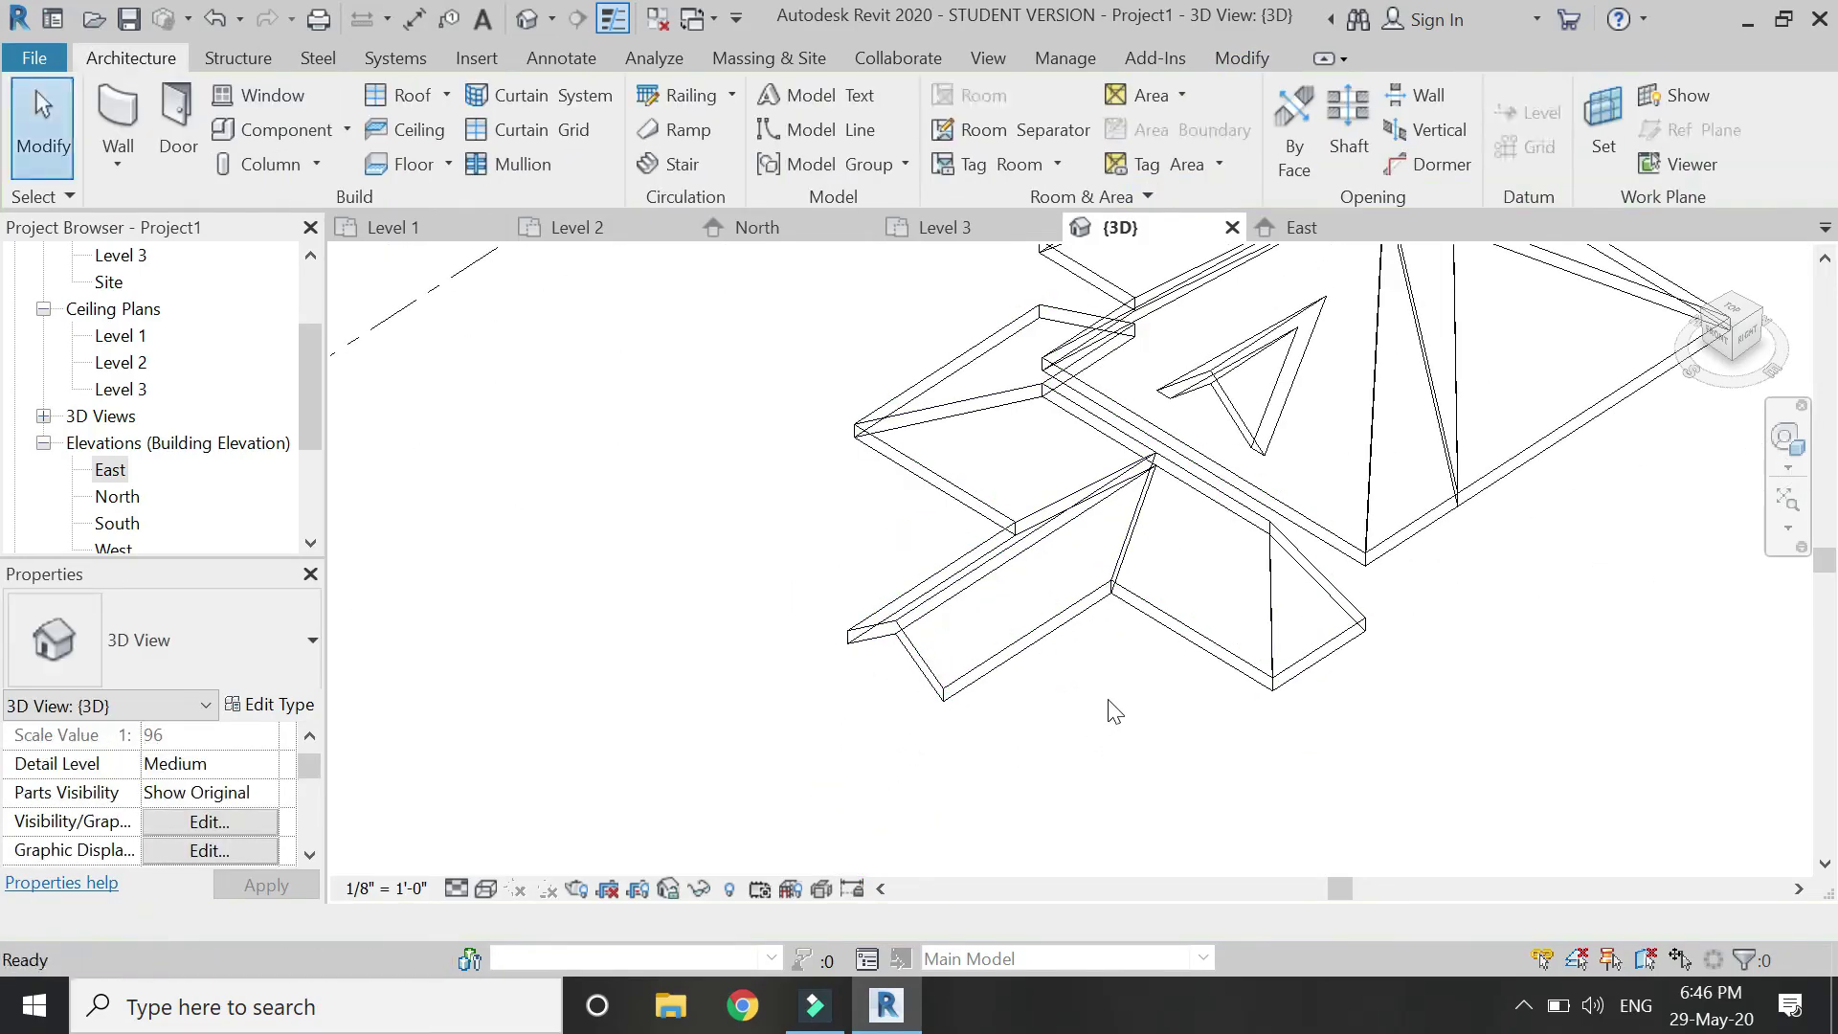
pyautogui.click(486, 888)
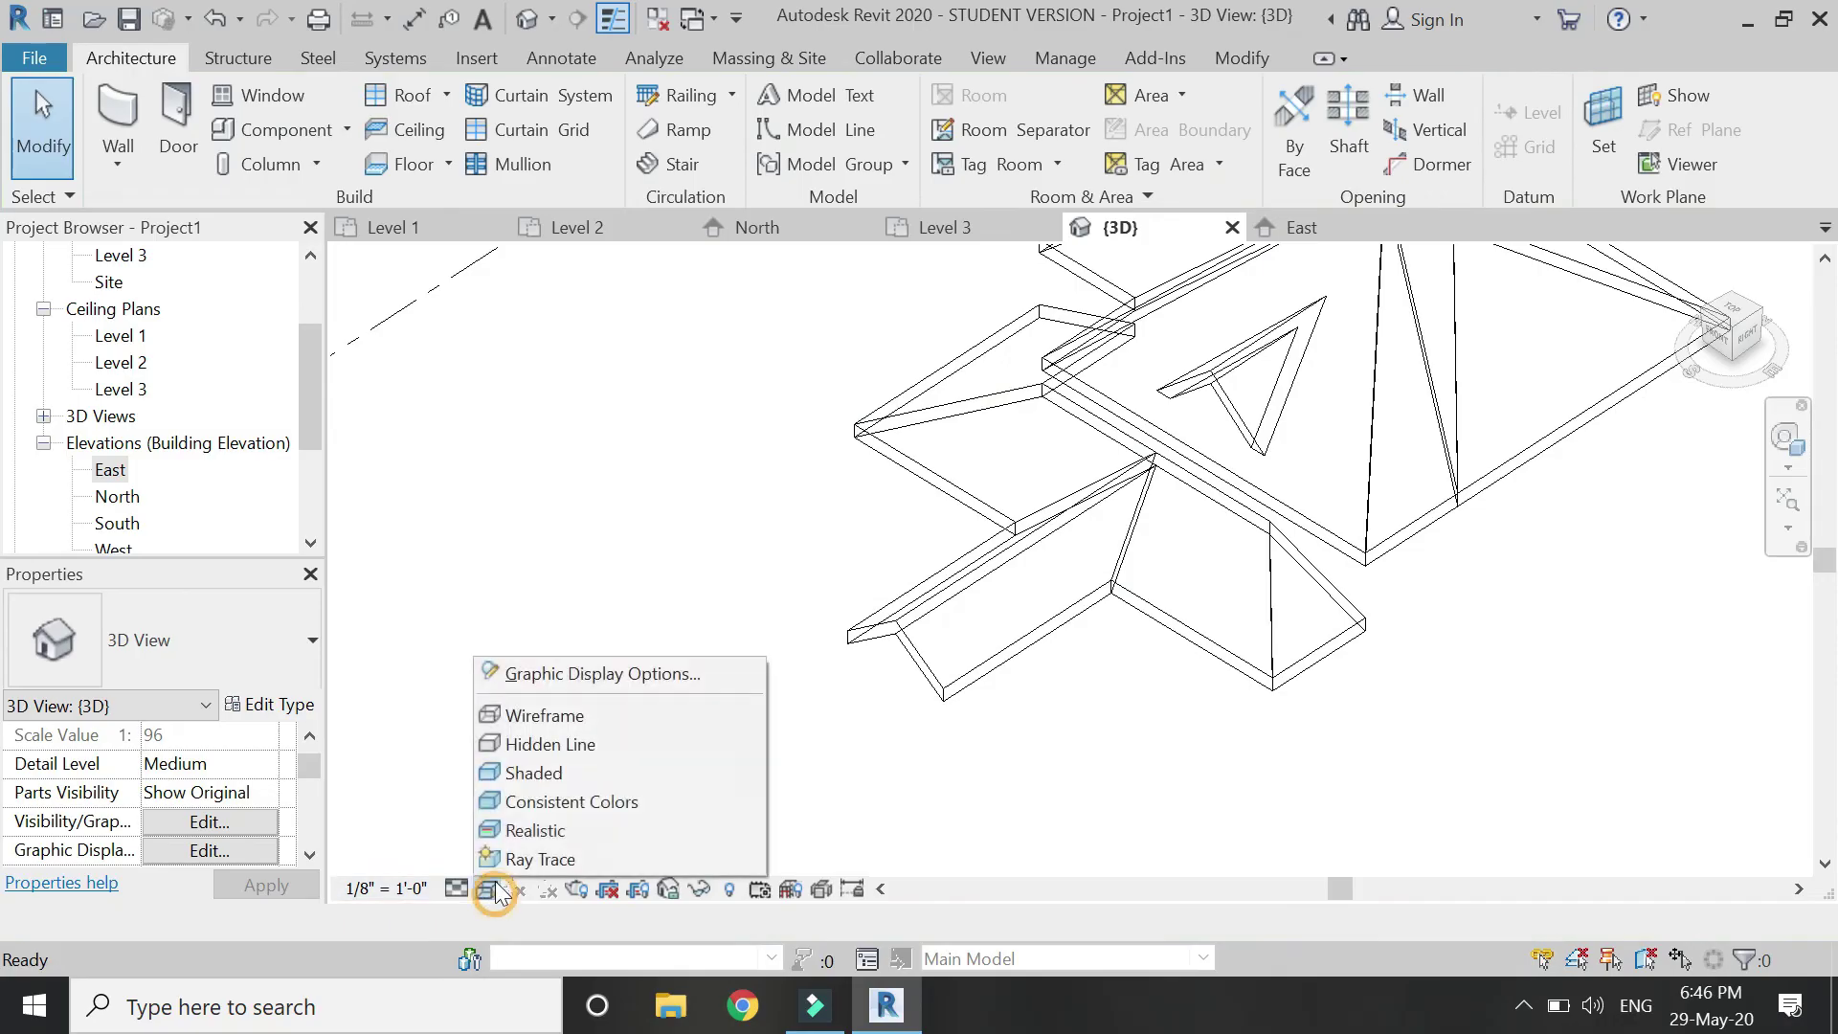
# Use Hidden Line style, orbit, then zoom in on the roof openings from the front
pyautogui.click(531, 745)
pyautogui.scroll(-2, 969, 616)
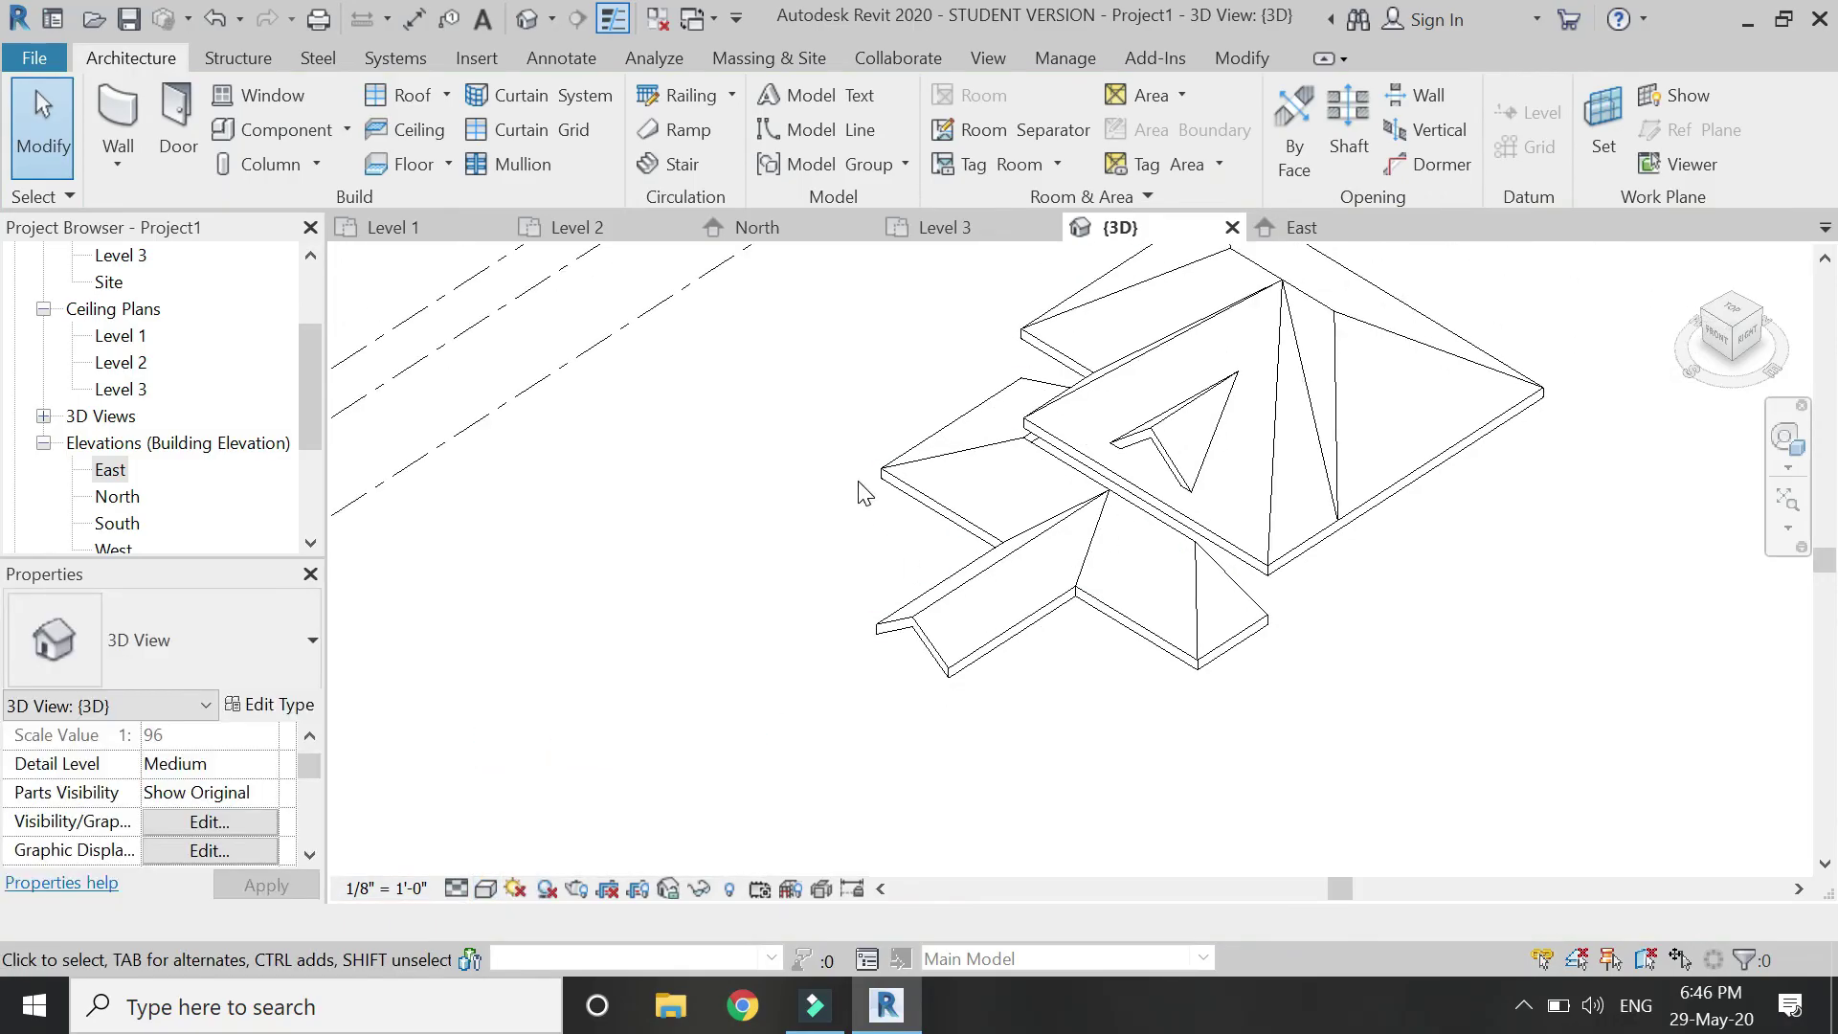
pyautogui.click(1786, 438)
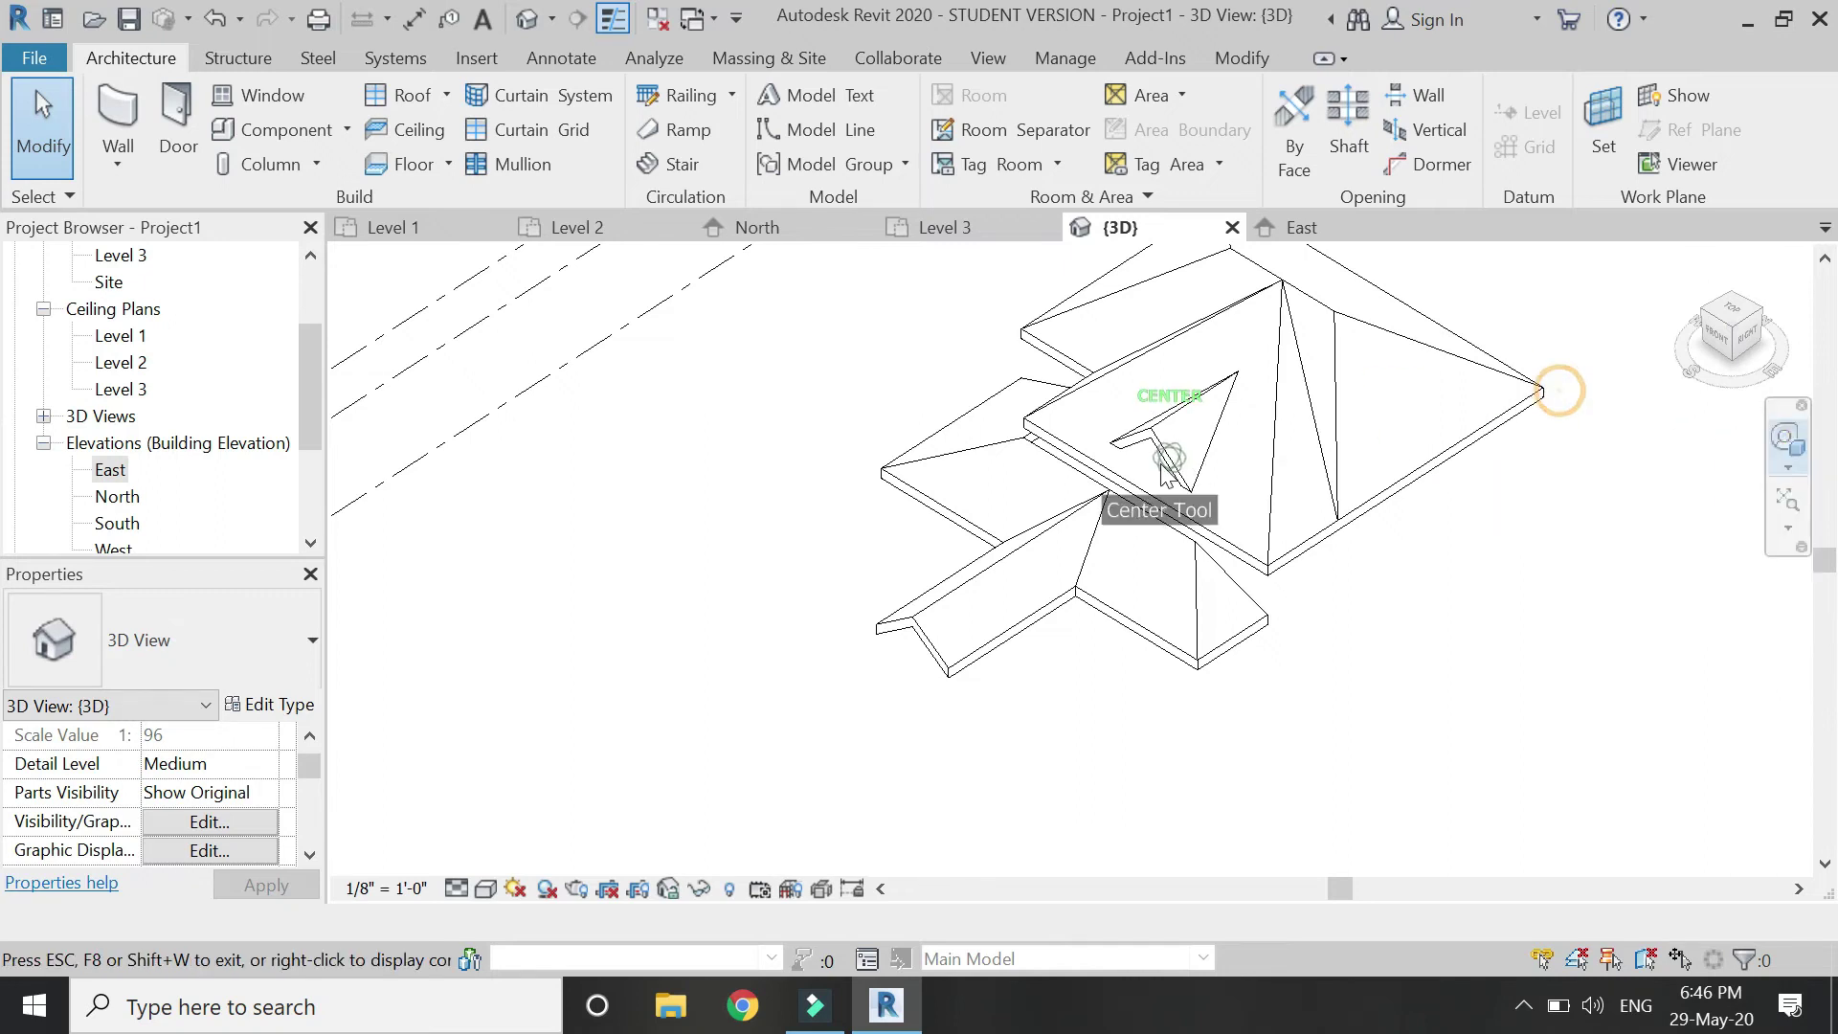
pyautogui.moveTo(1183, 460); pyautogui.dragTo(1190, 415)
pyautogui.moveTo(1150, 613); pyautogui.dragTo(1288, 528)
pyautogui.click(1718, 335)
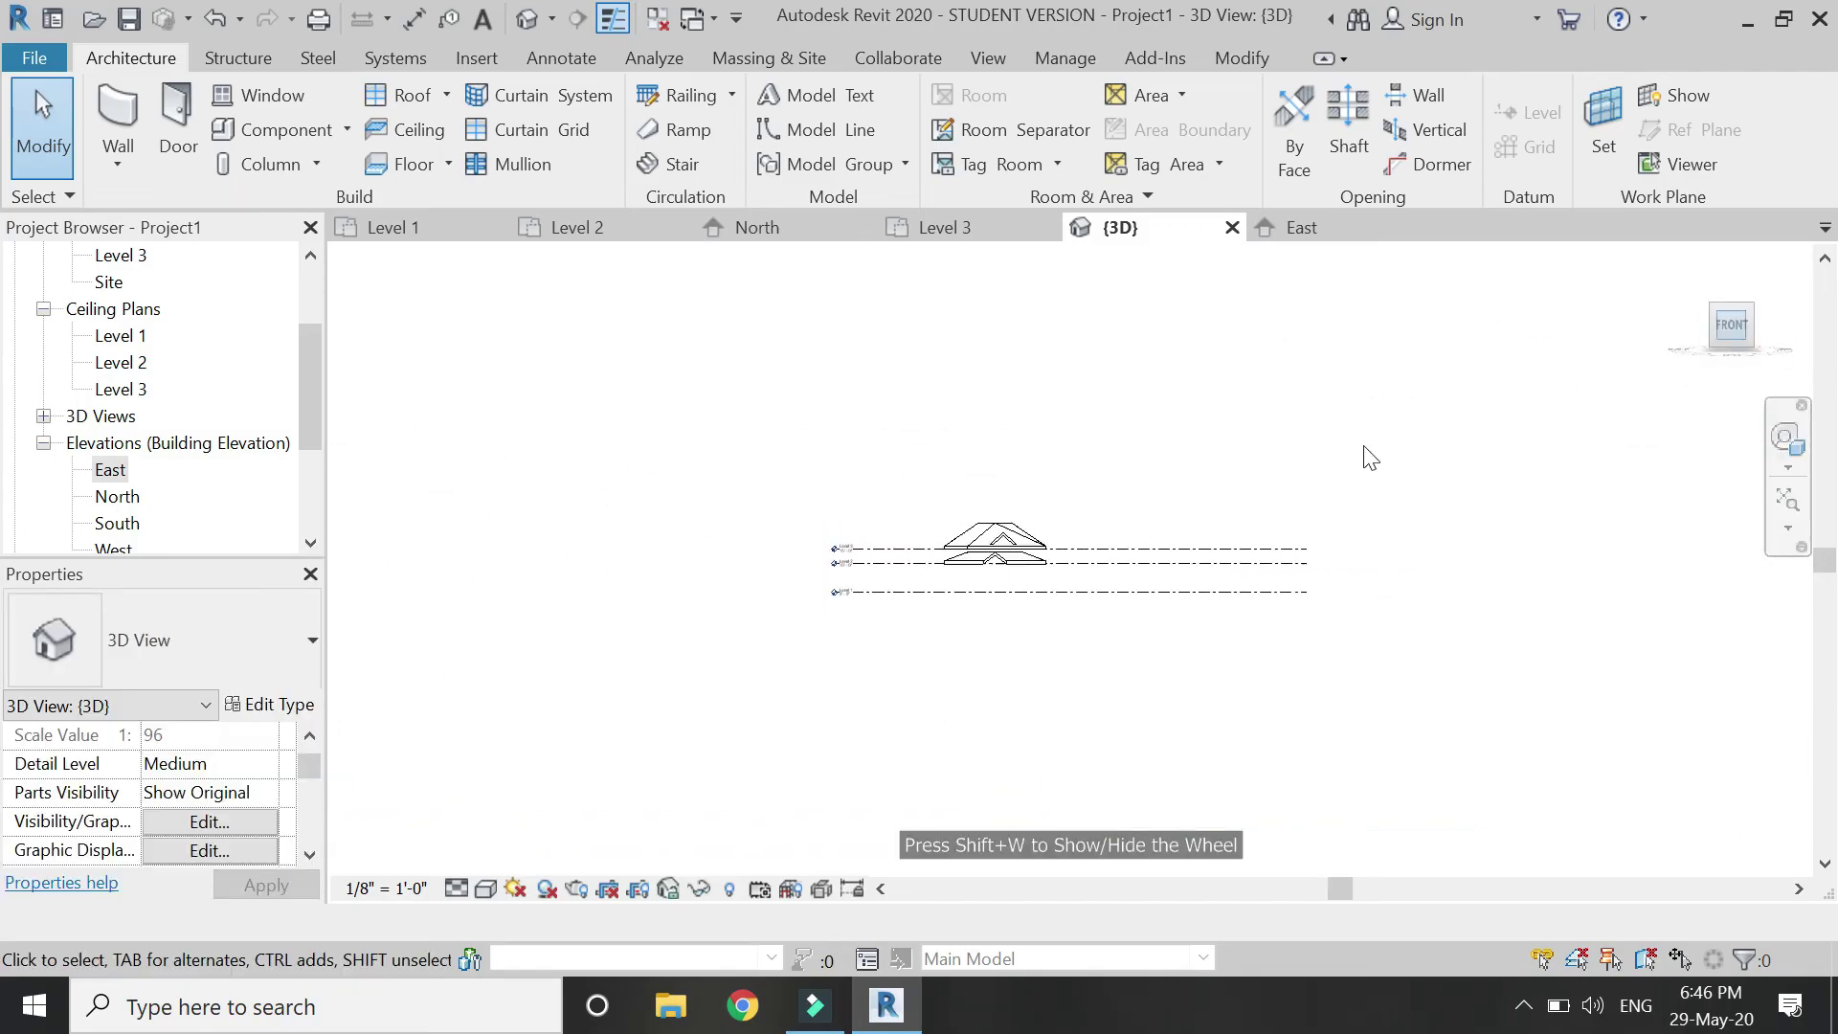
pyautogui.scroll(6, 1009, 568)
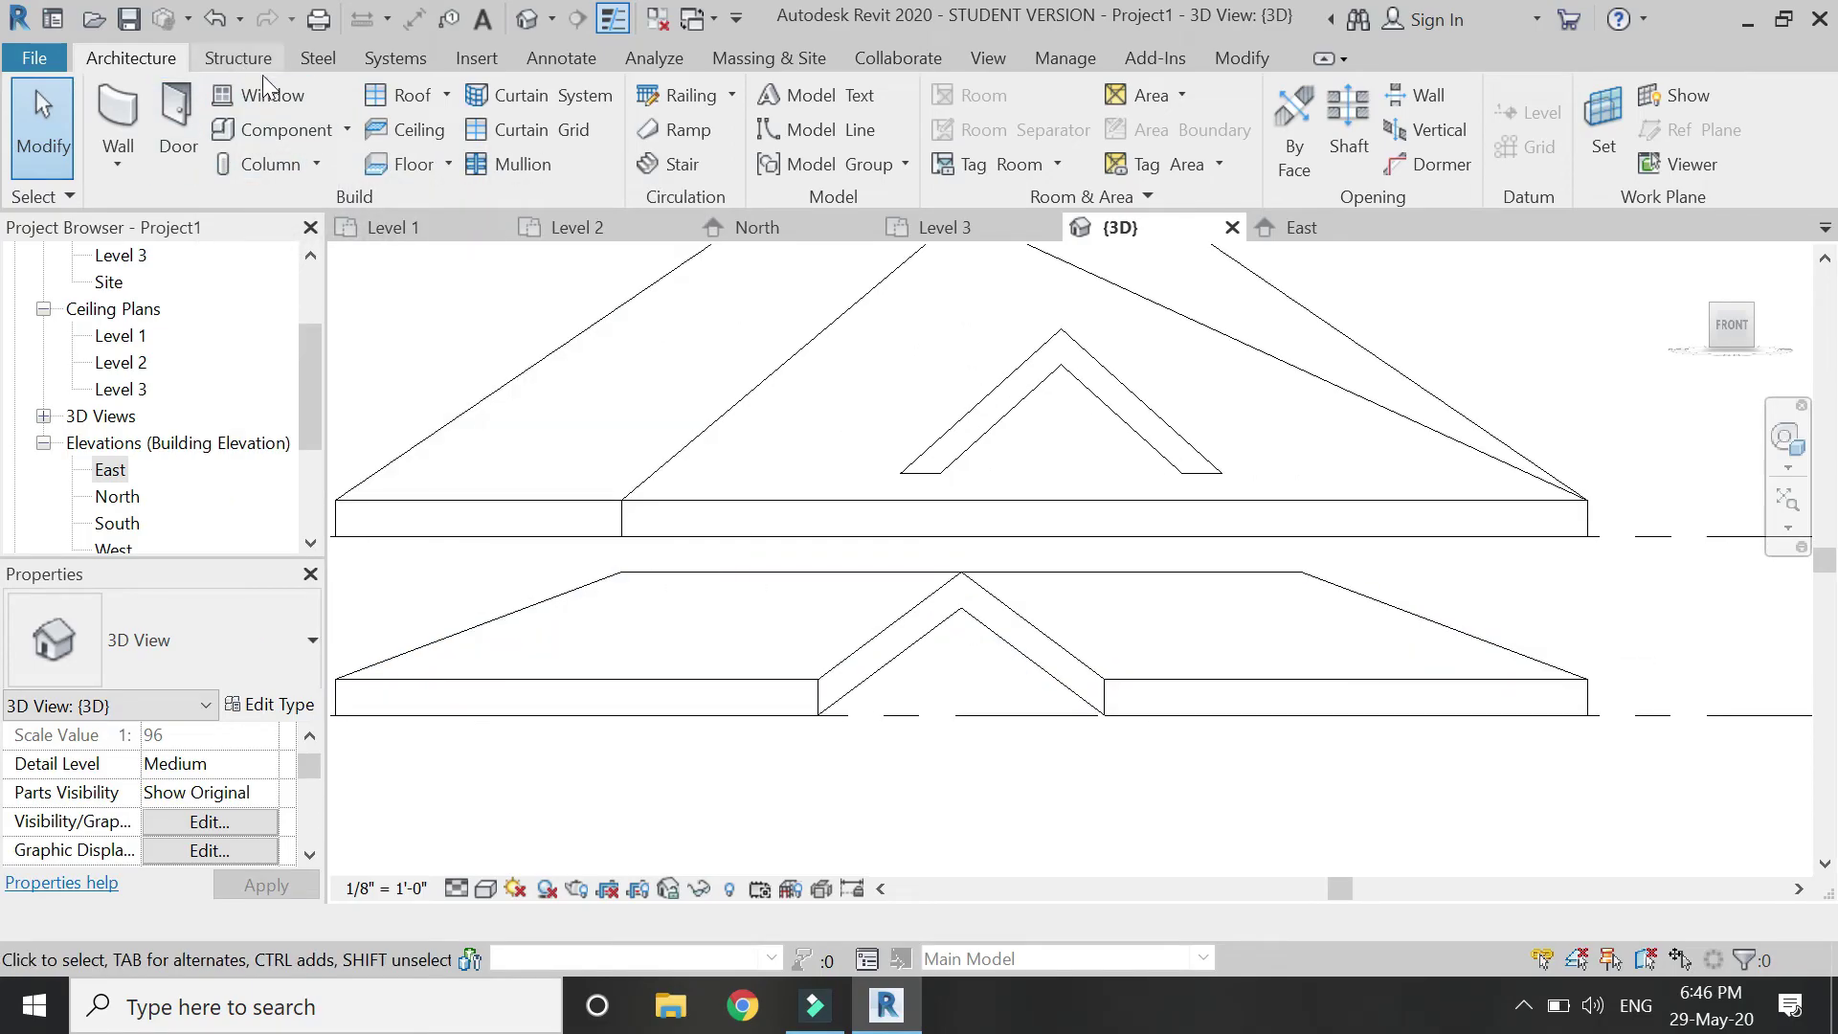
# Create a new in-place component in the Walls category named Walls 1
pyautogui.click(342, 135)
pyautogui.click(341, 245)
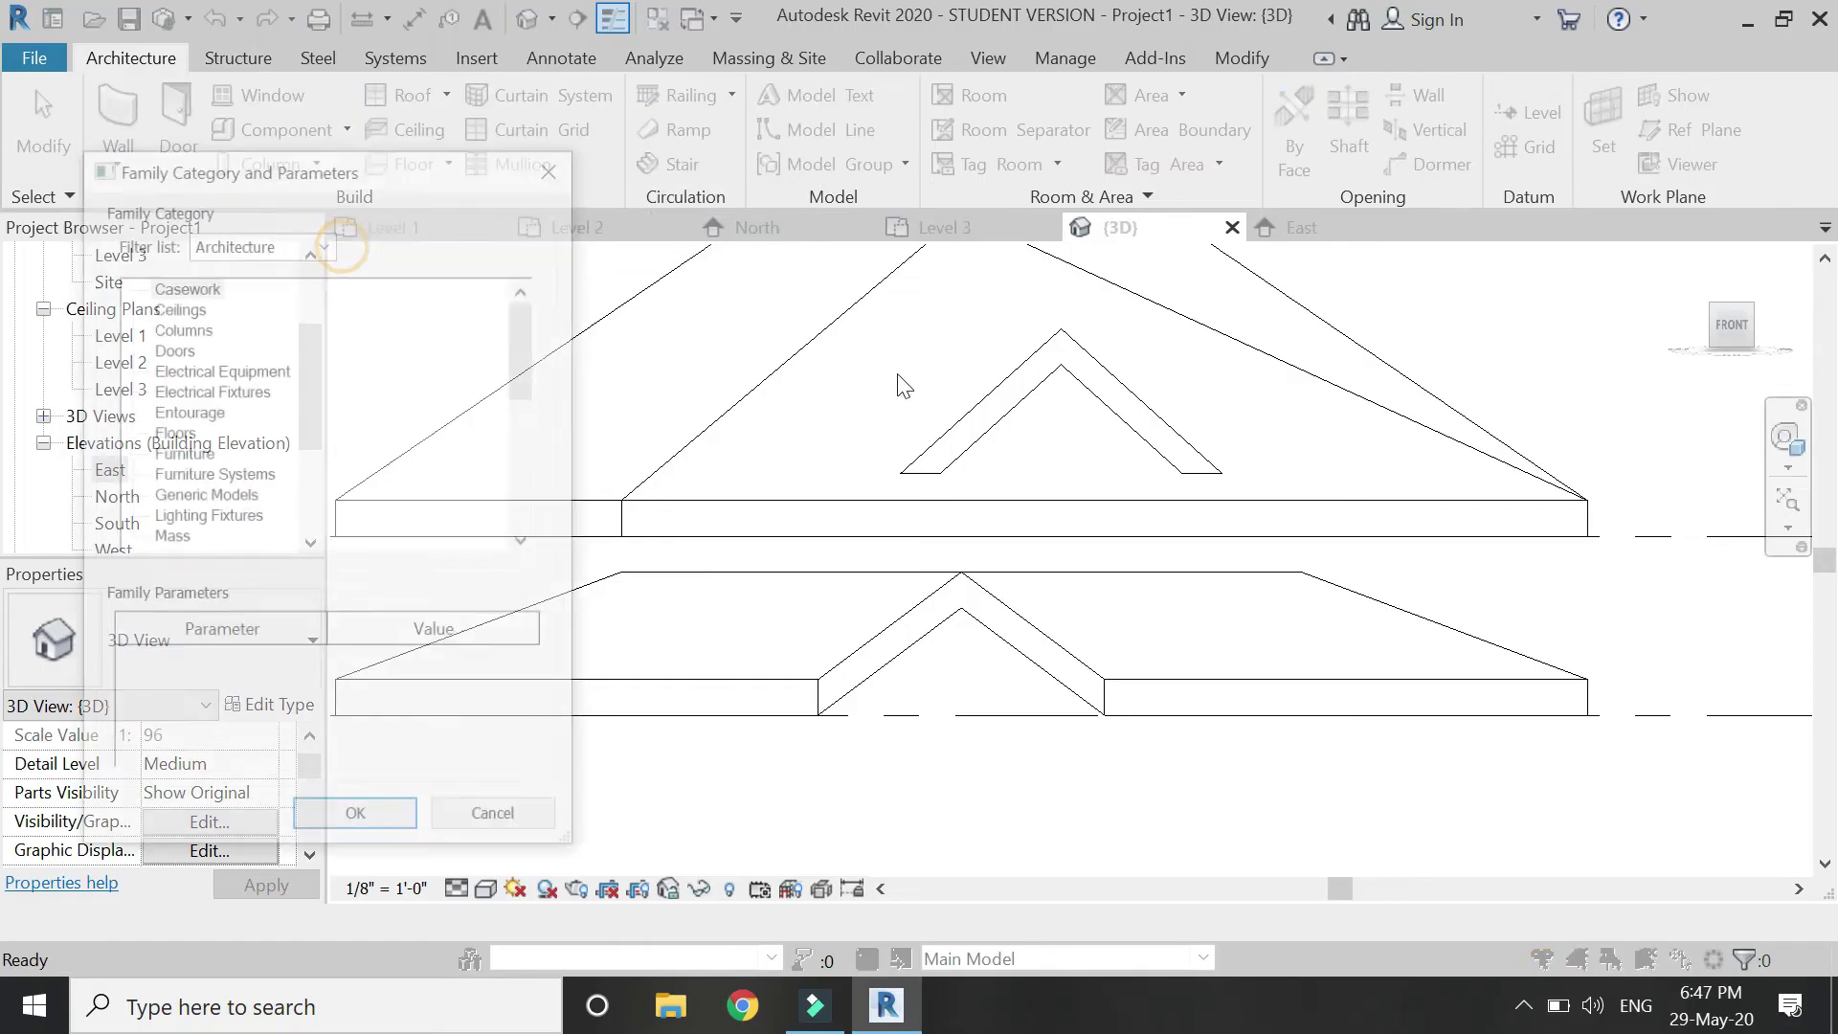
pyautogui.scroll(-6, 170, 518)
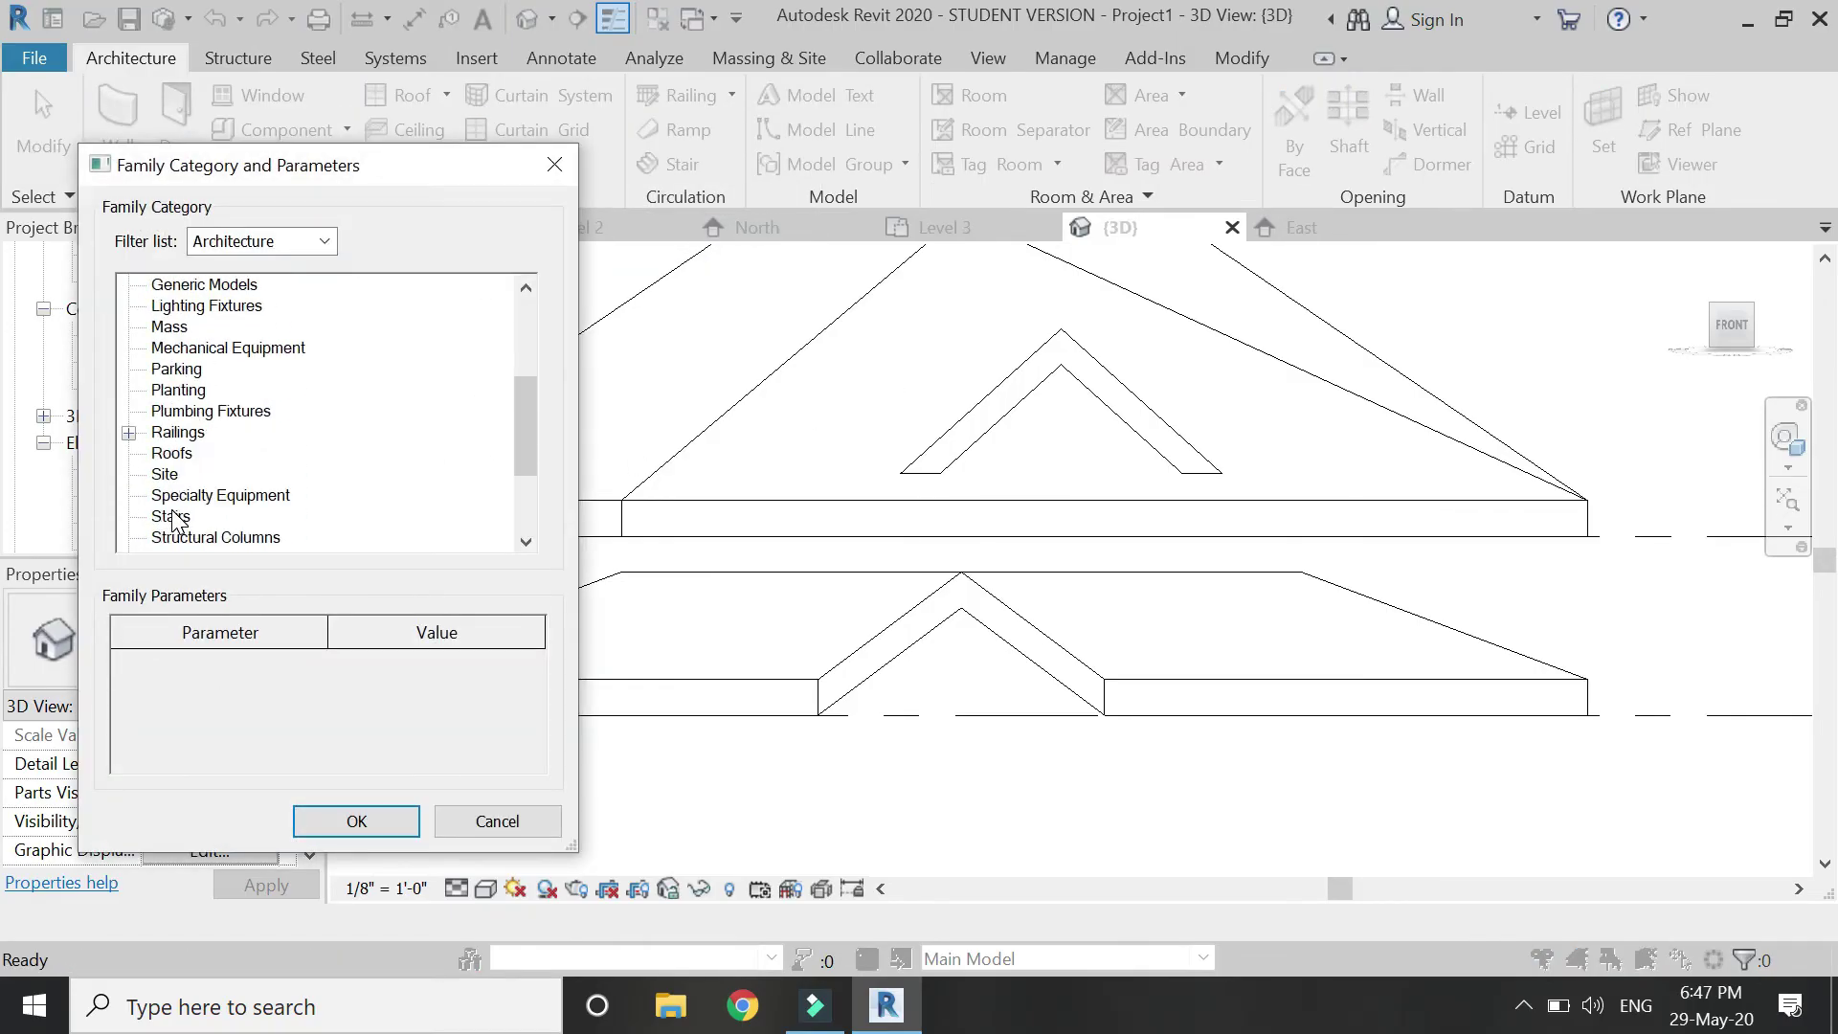
pyautogui.click(356, 820)
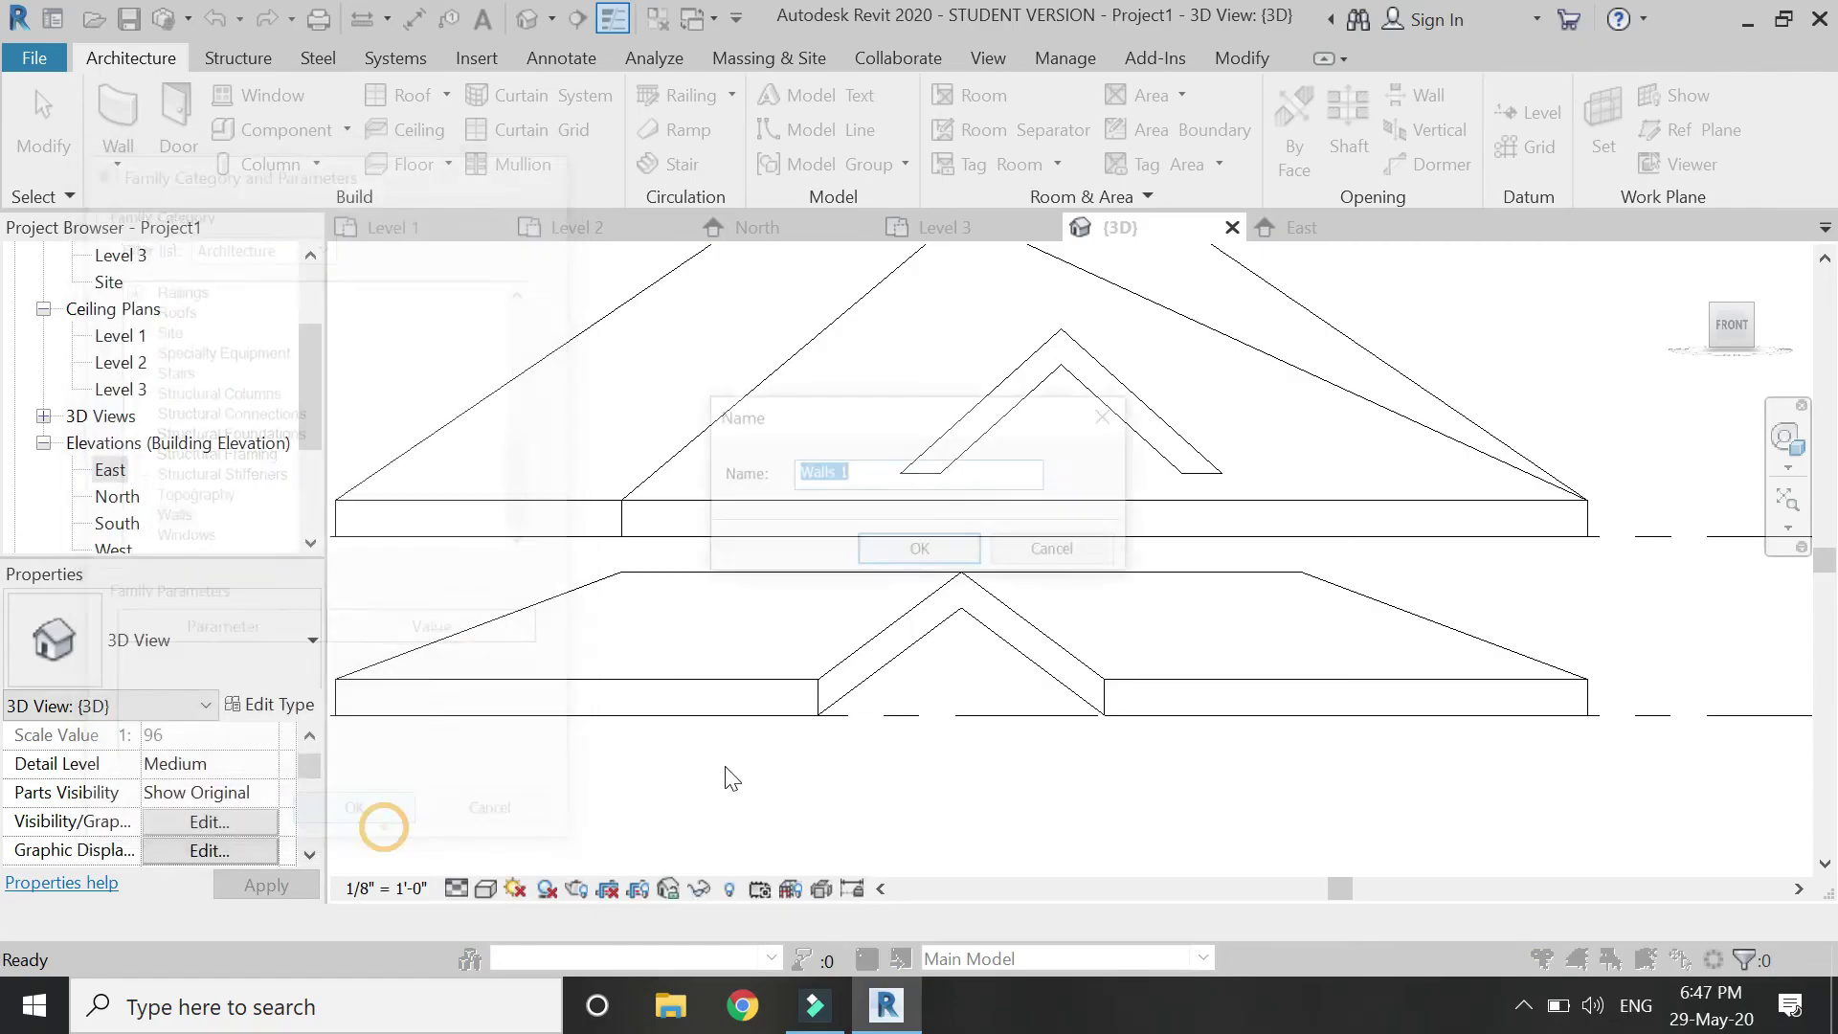
pyautogui.click(919, 551)
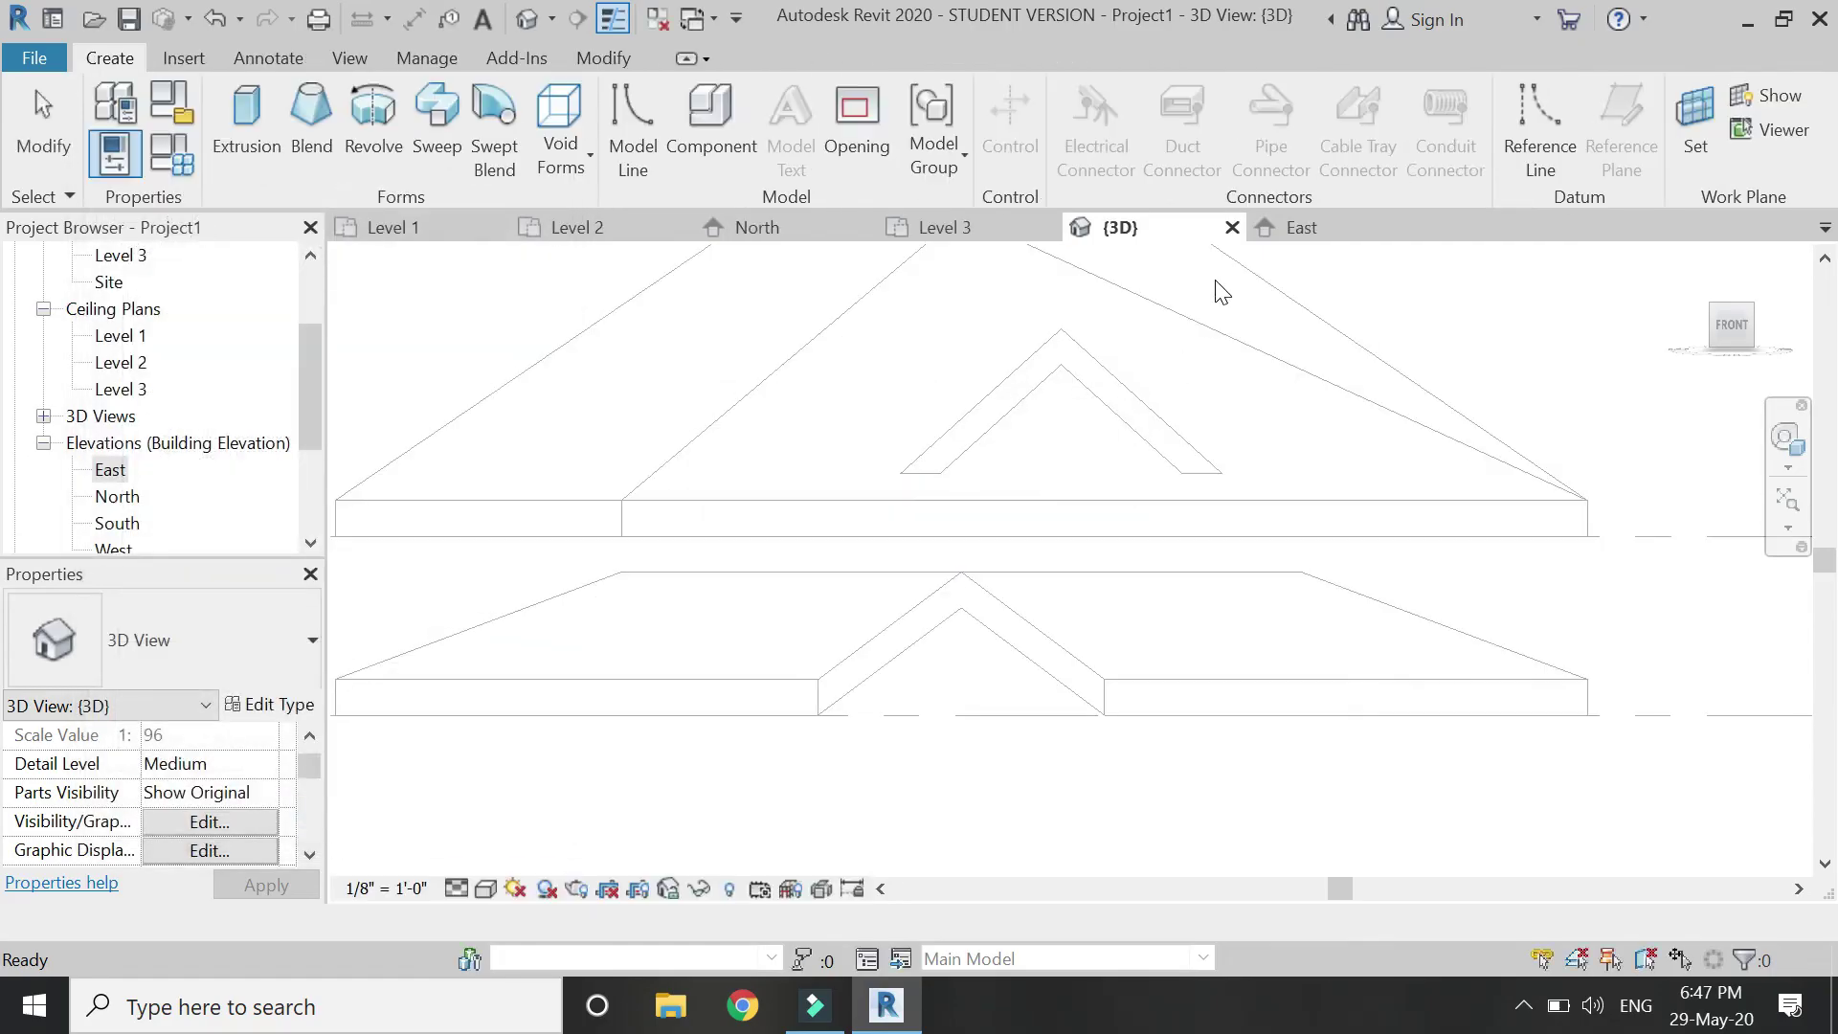
# Start an extrusion on the roof face and sketch a triangle filling the upper opening
pyautogui.click(247, 153)
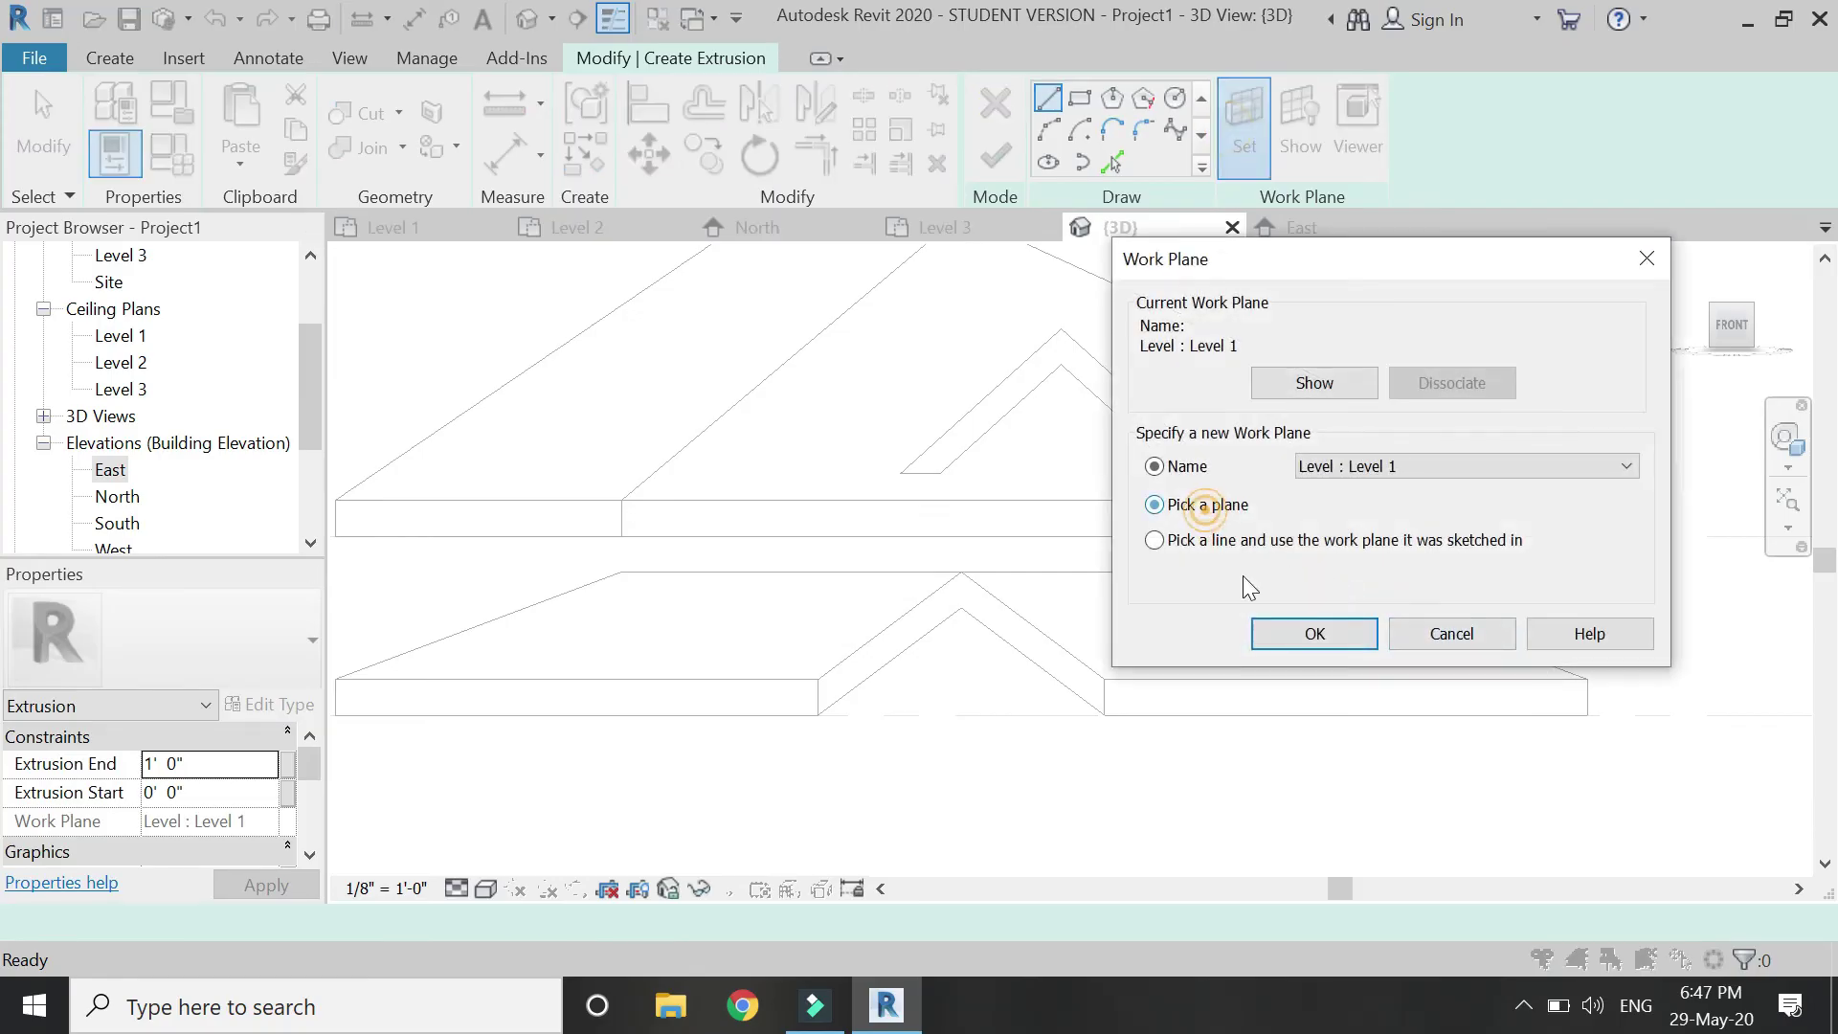
pyautogui.click(1312, 641)
pyautogui.click(1017, 379)
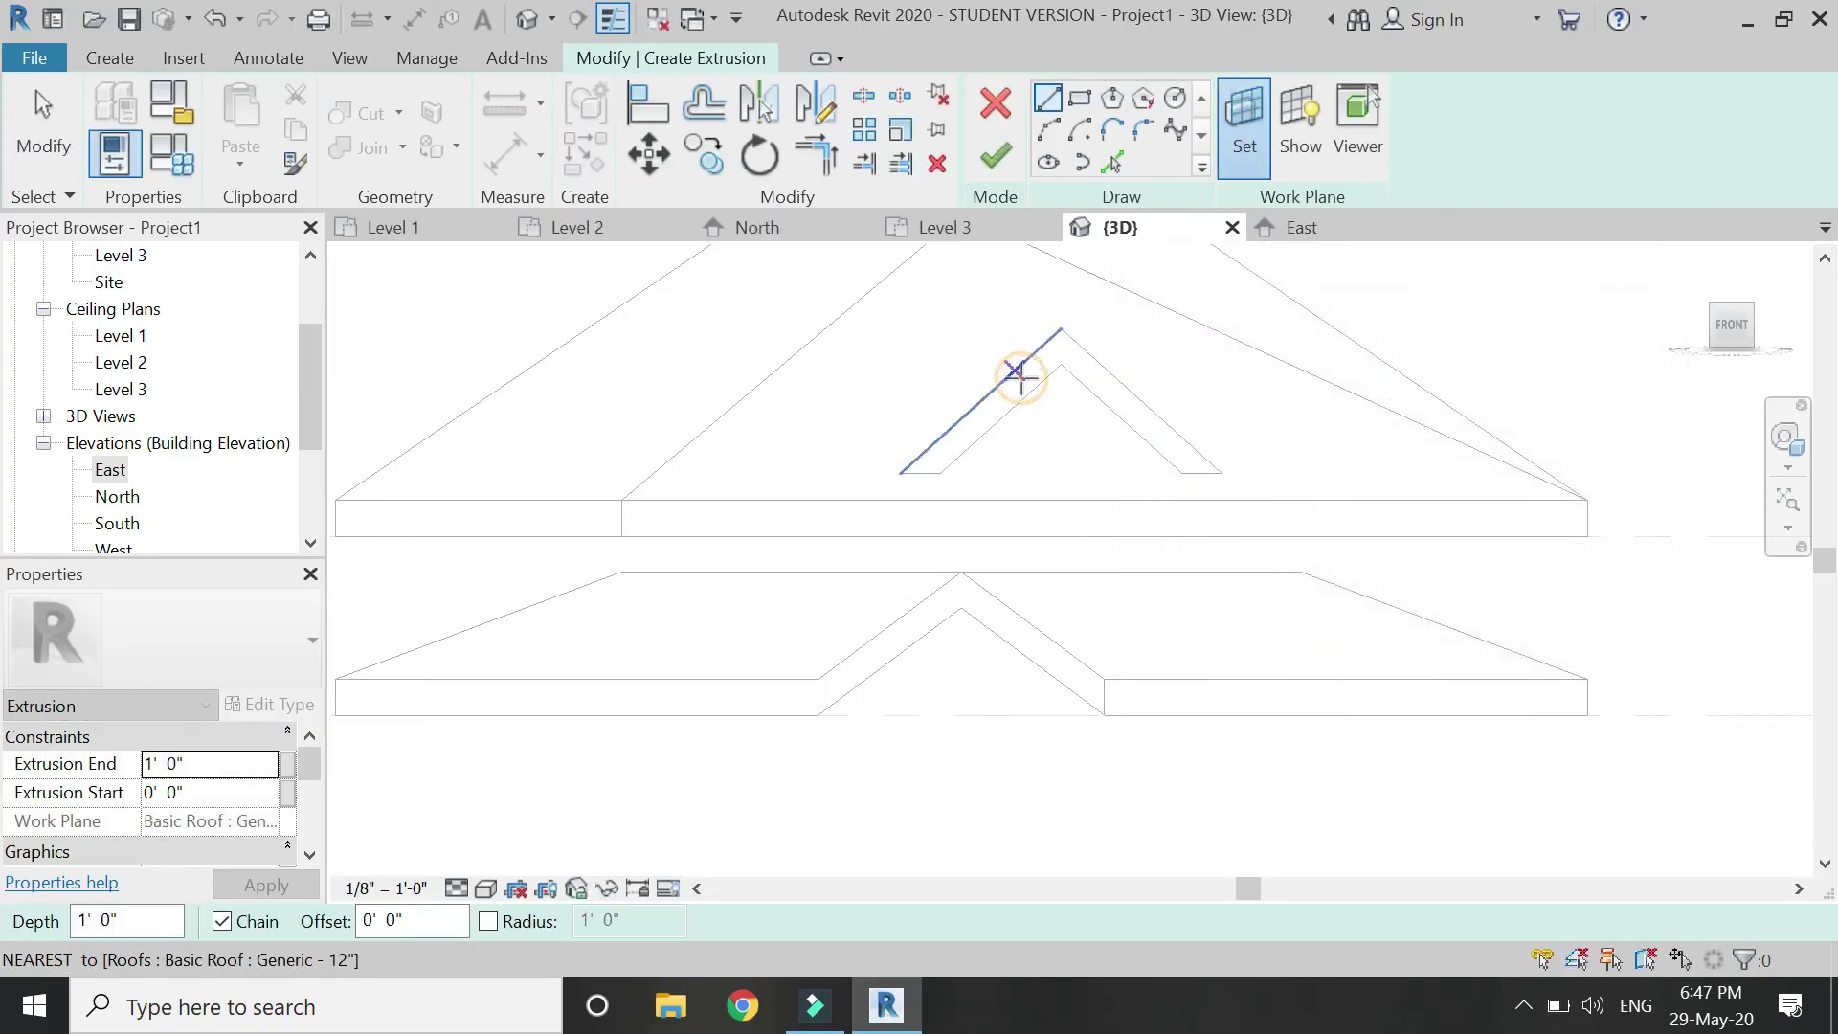
pyautogui.scroll(2, 986, 460)
pyautogui.click(890, 532)
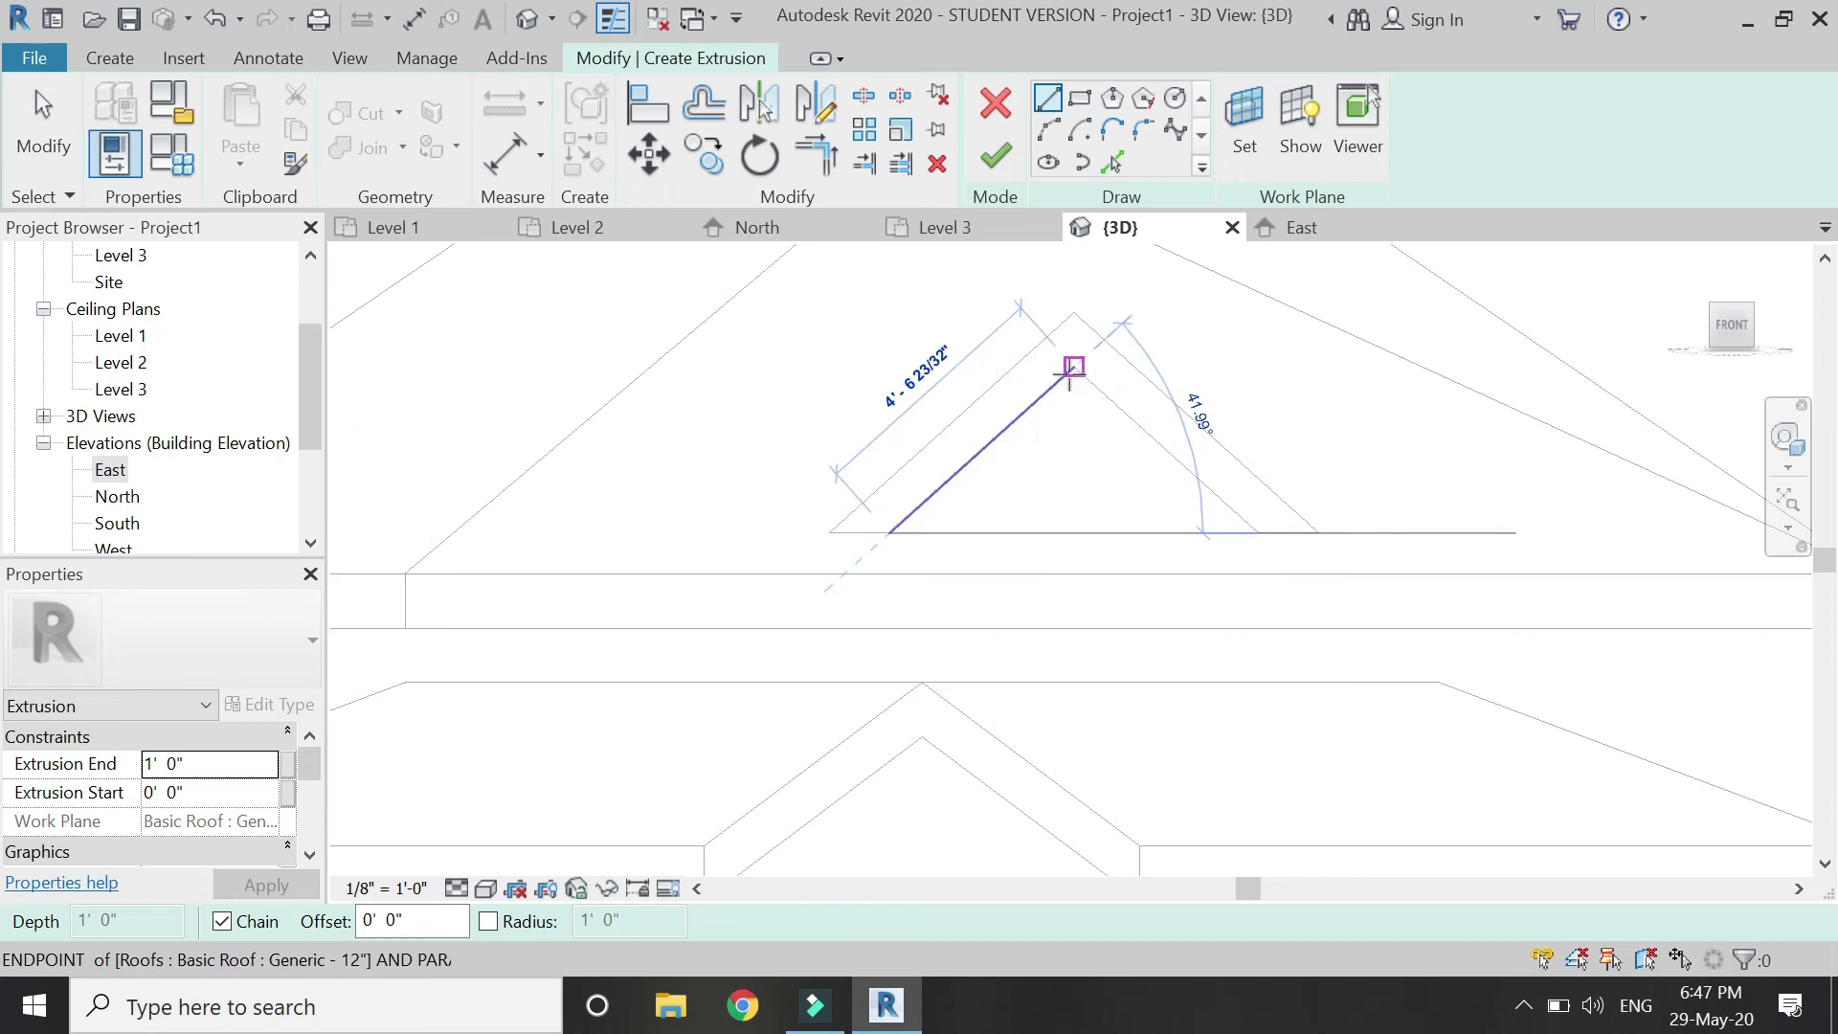
pyautogui.click(1073, 369)
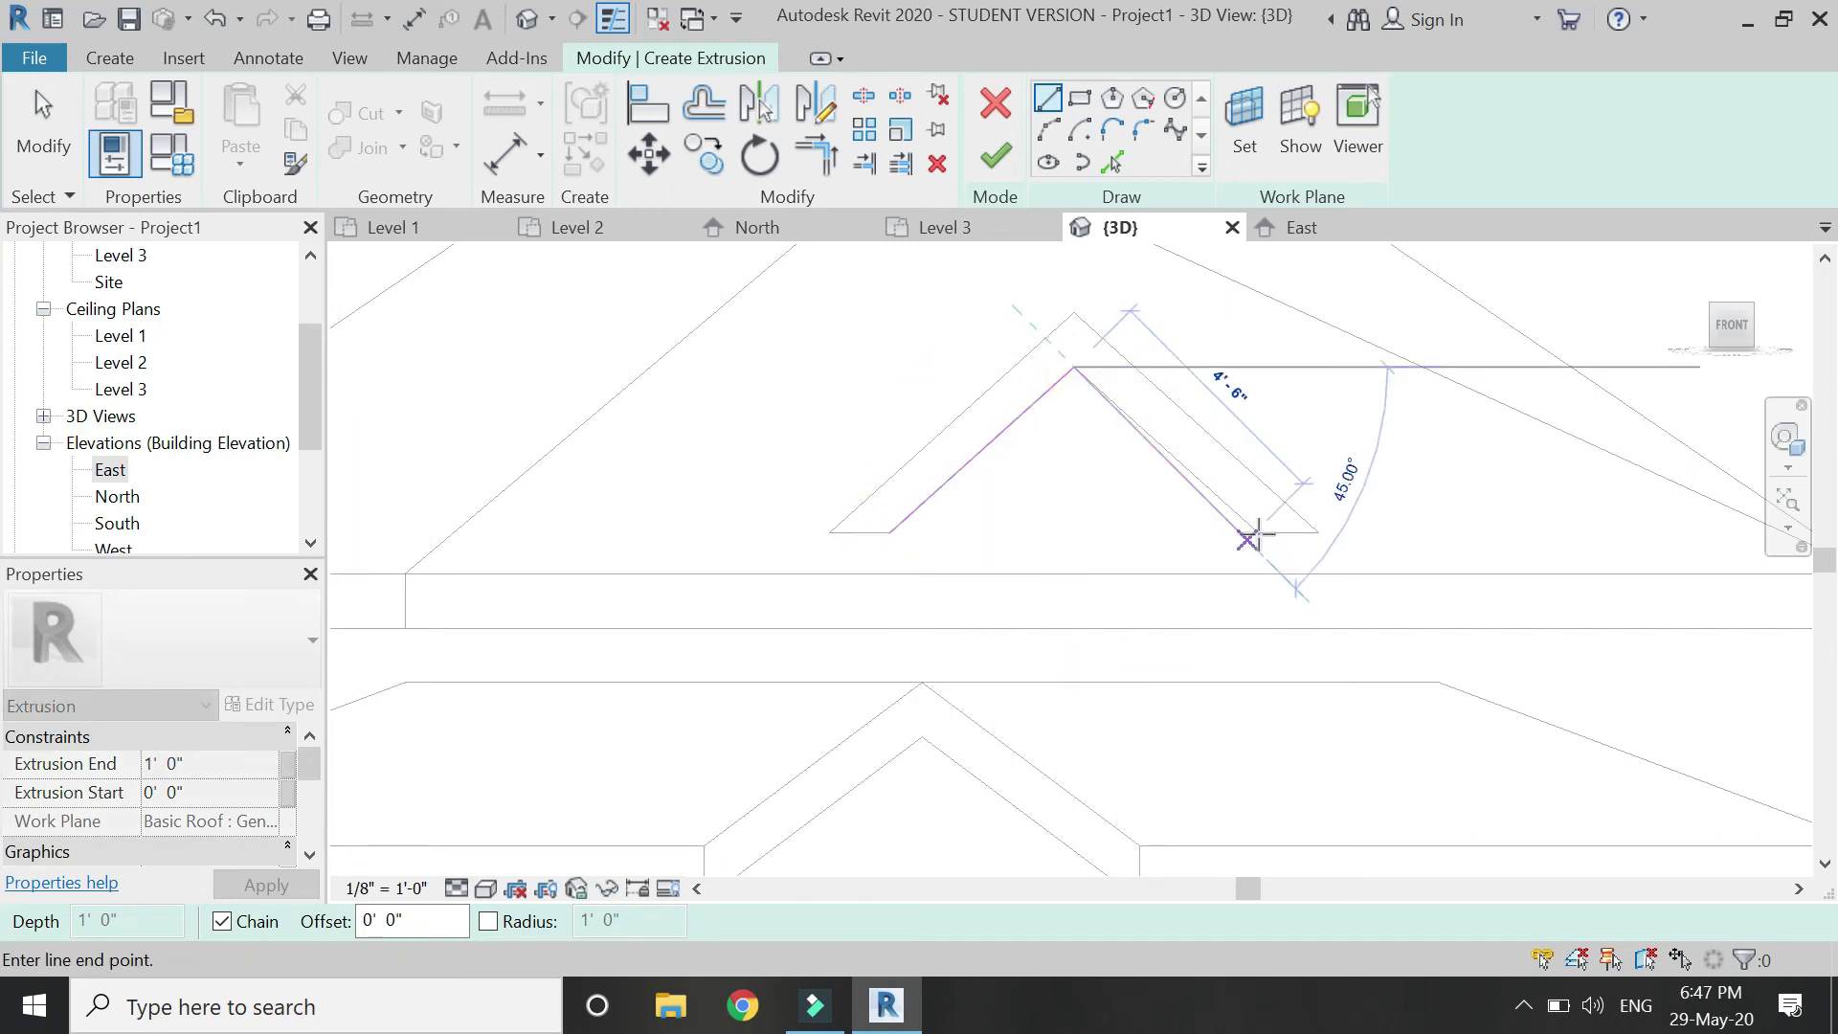
pyautogui.click(1260, 533)
pyautogui.click(888, 529)
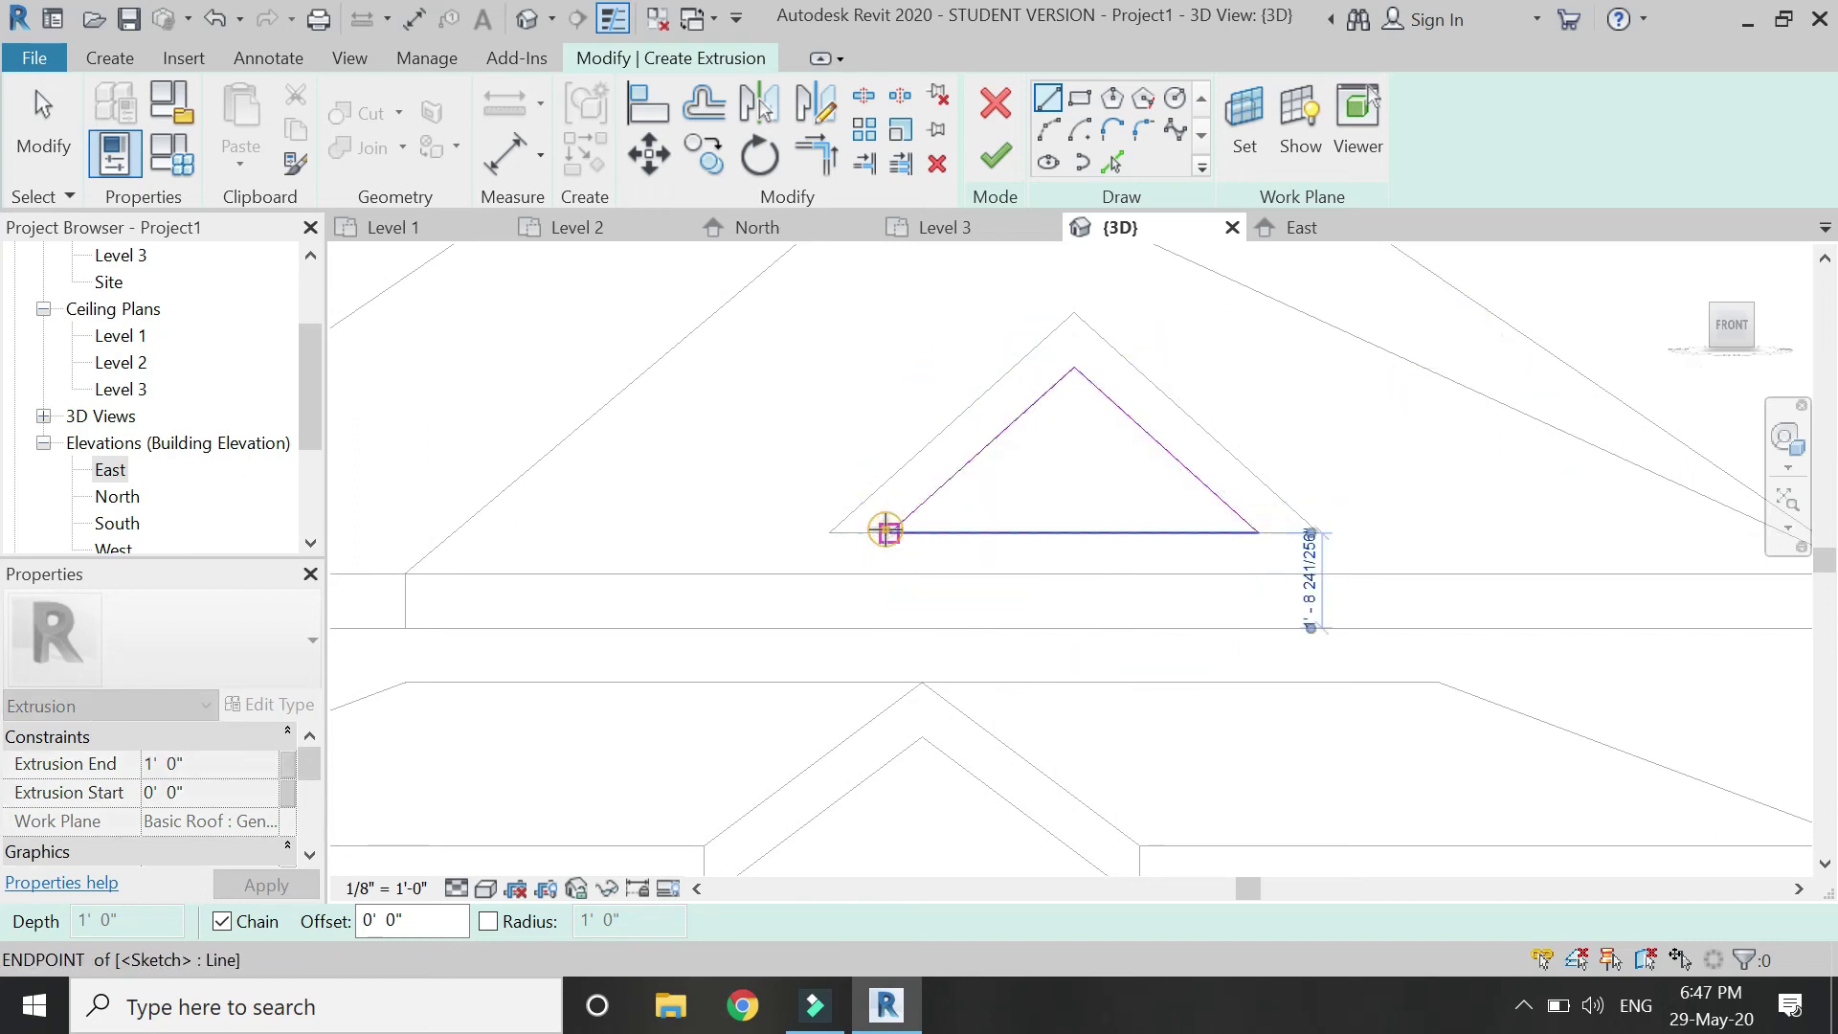
pyautogui.scroll(-2, 941, 427)
pyautogui.scroll(-1, 940, 428)
pyautogui.press('Escape')
pyautogui.press('Escape')
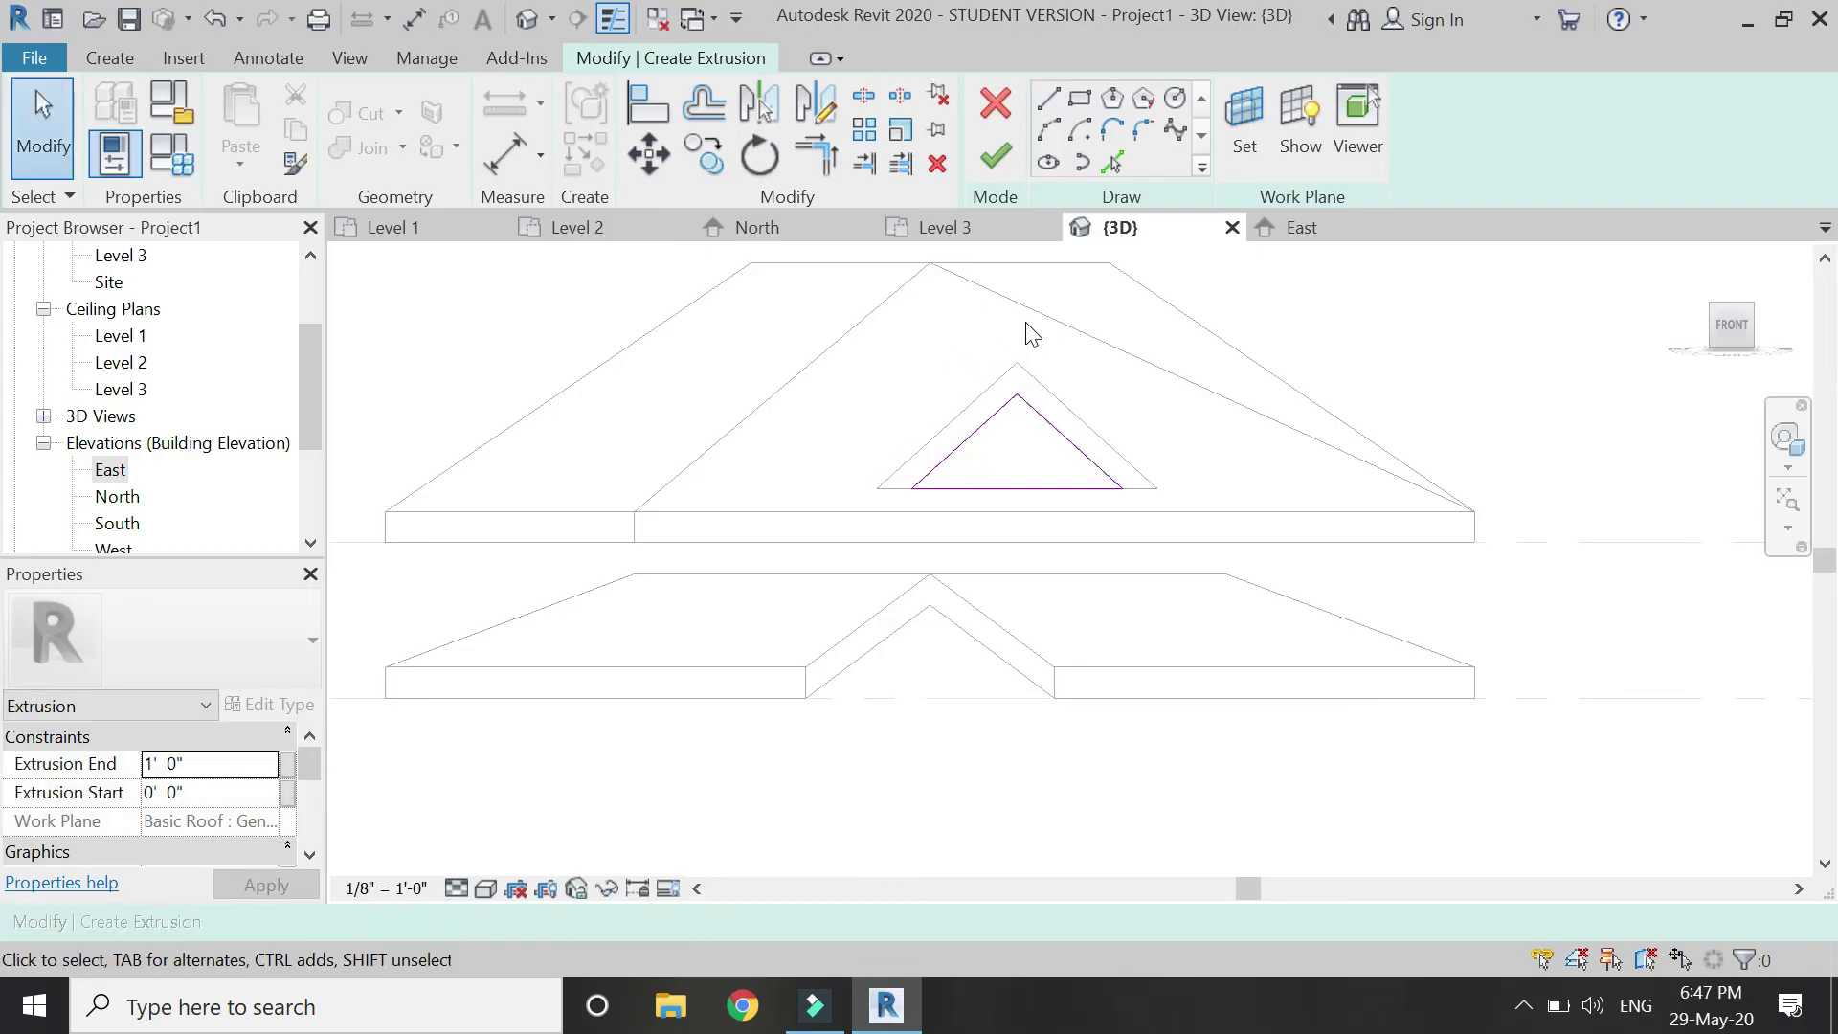
# Finish the triangle sketch and set the extrusion to run from 0' 3" to 0' 6"
pyautogui.click(204, 769)
pyautogui.click(997, 155)
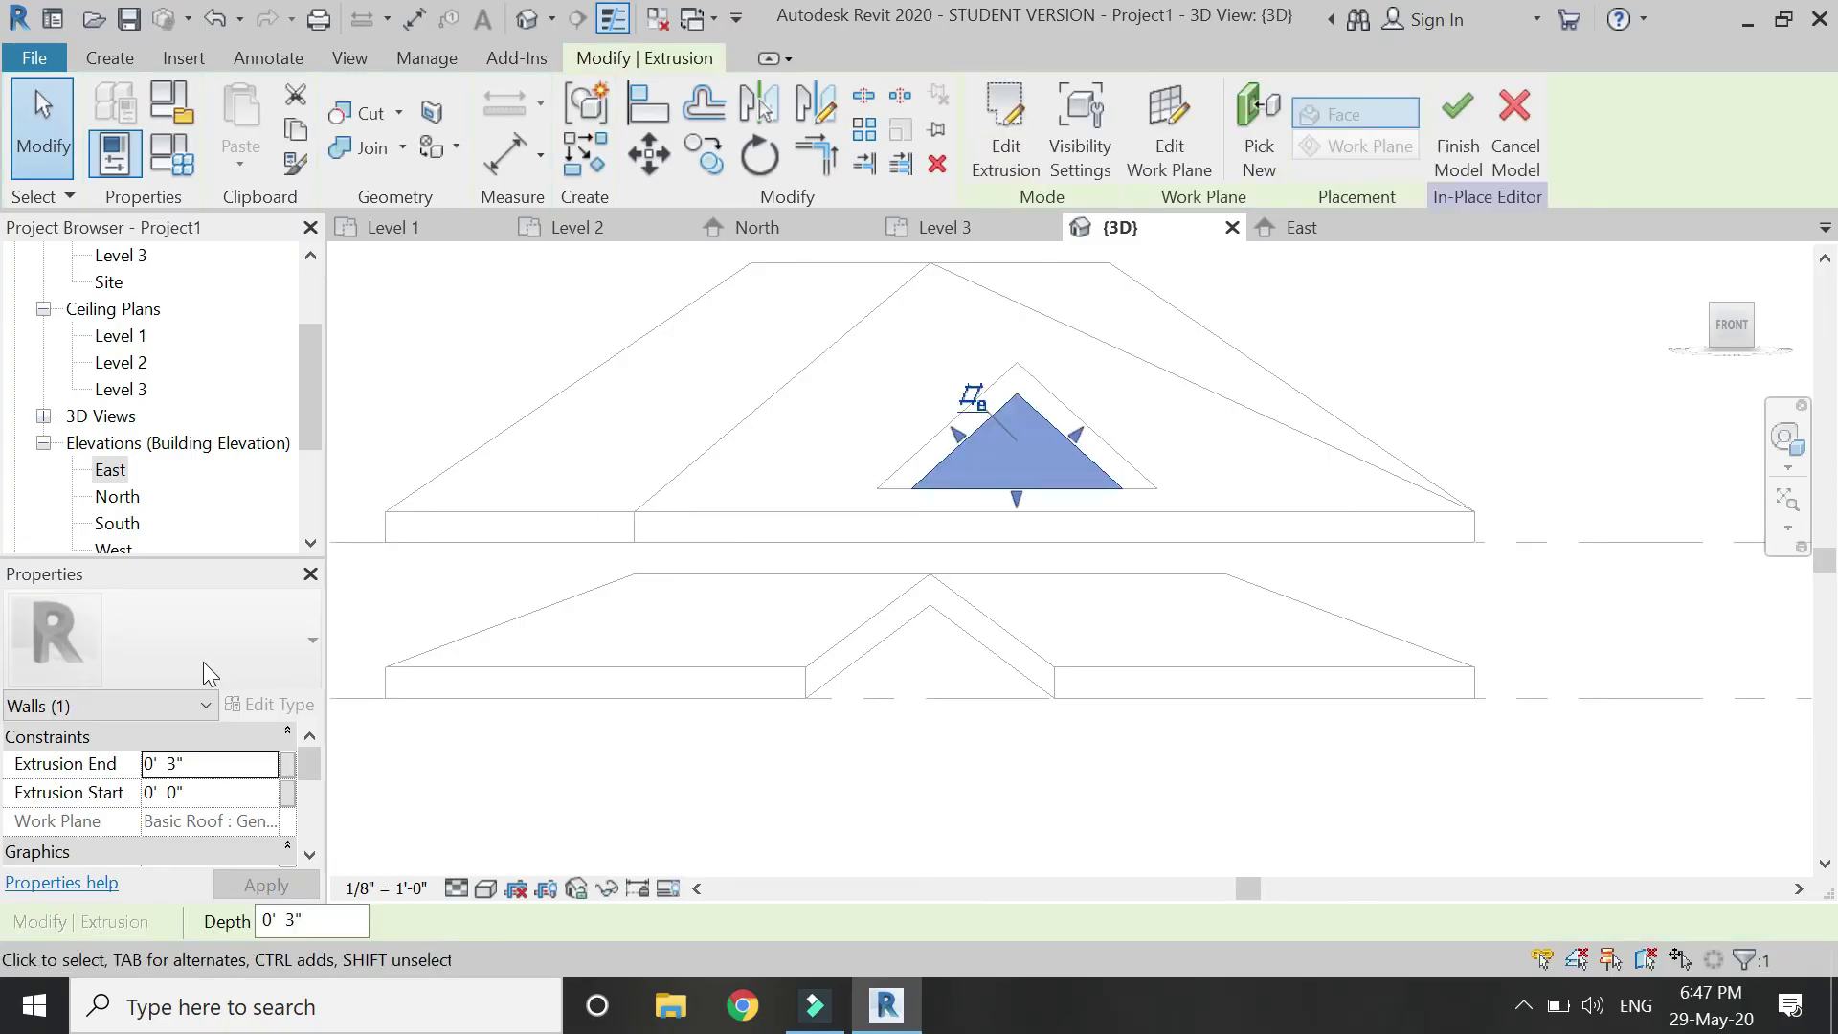
pyautogui.click(216, 765)
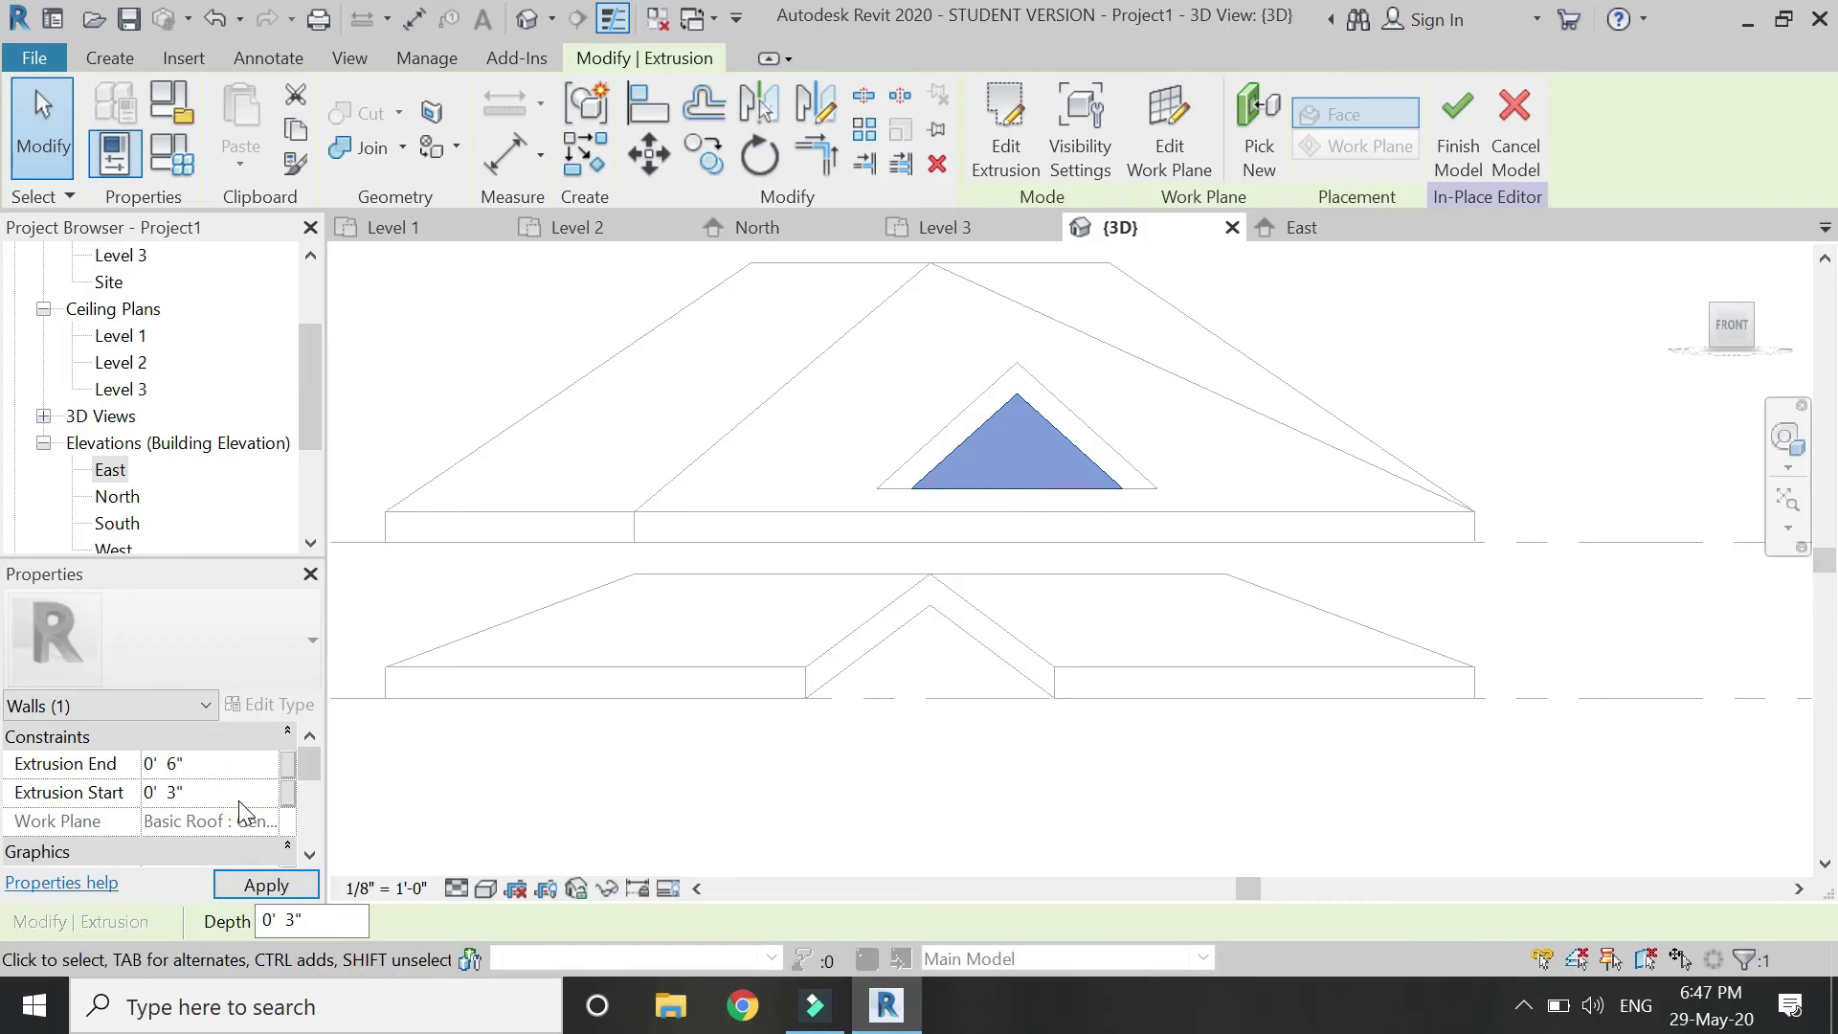
pyautogui.click(266, 884)
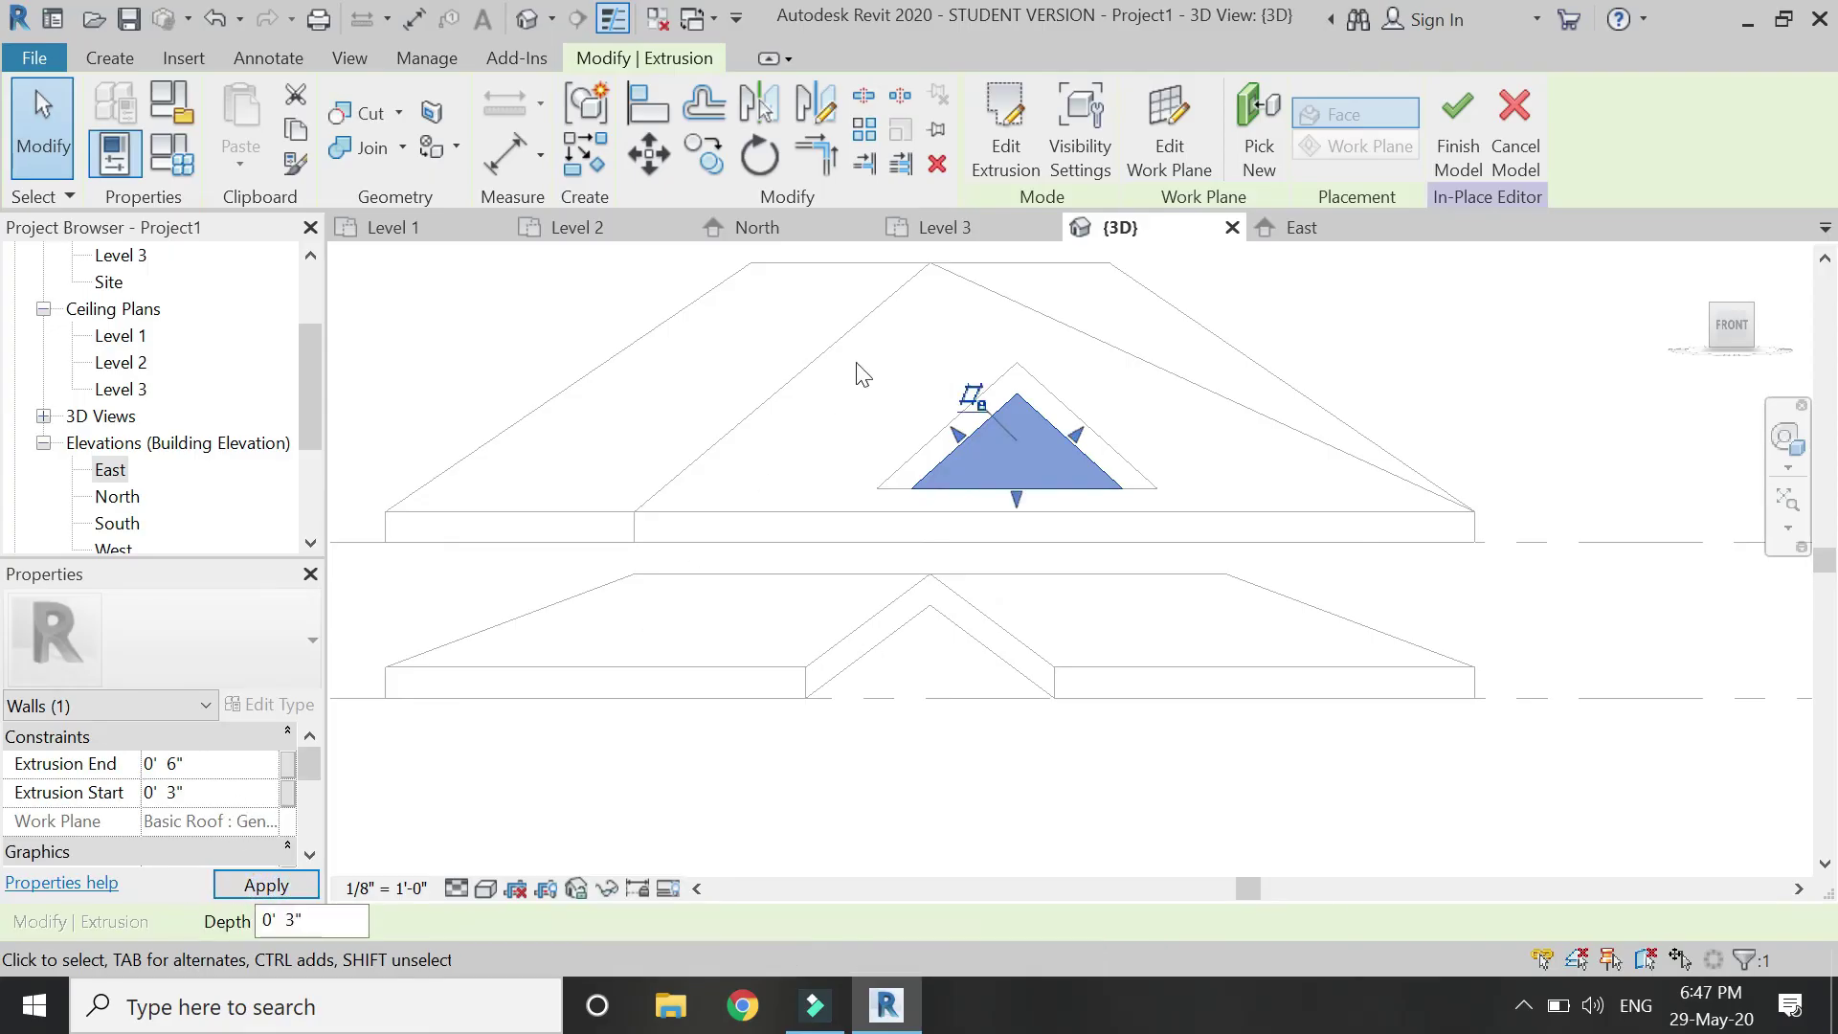
pyautogui.click(893, 646)
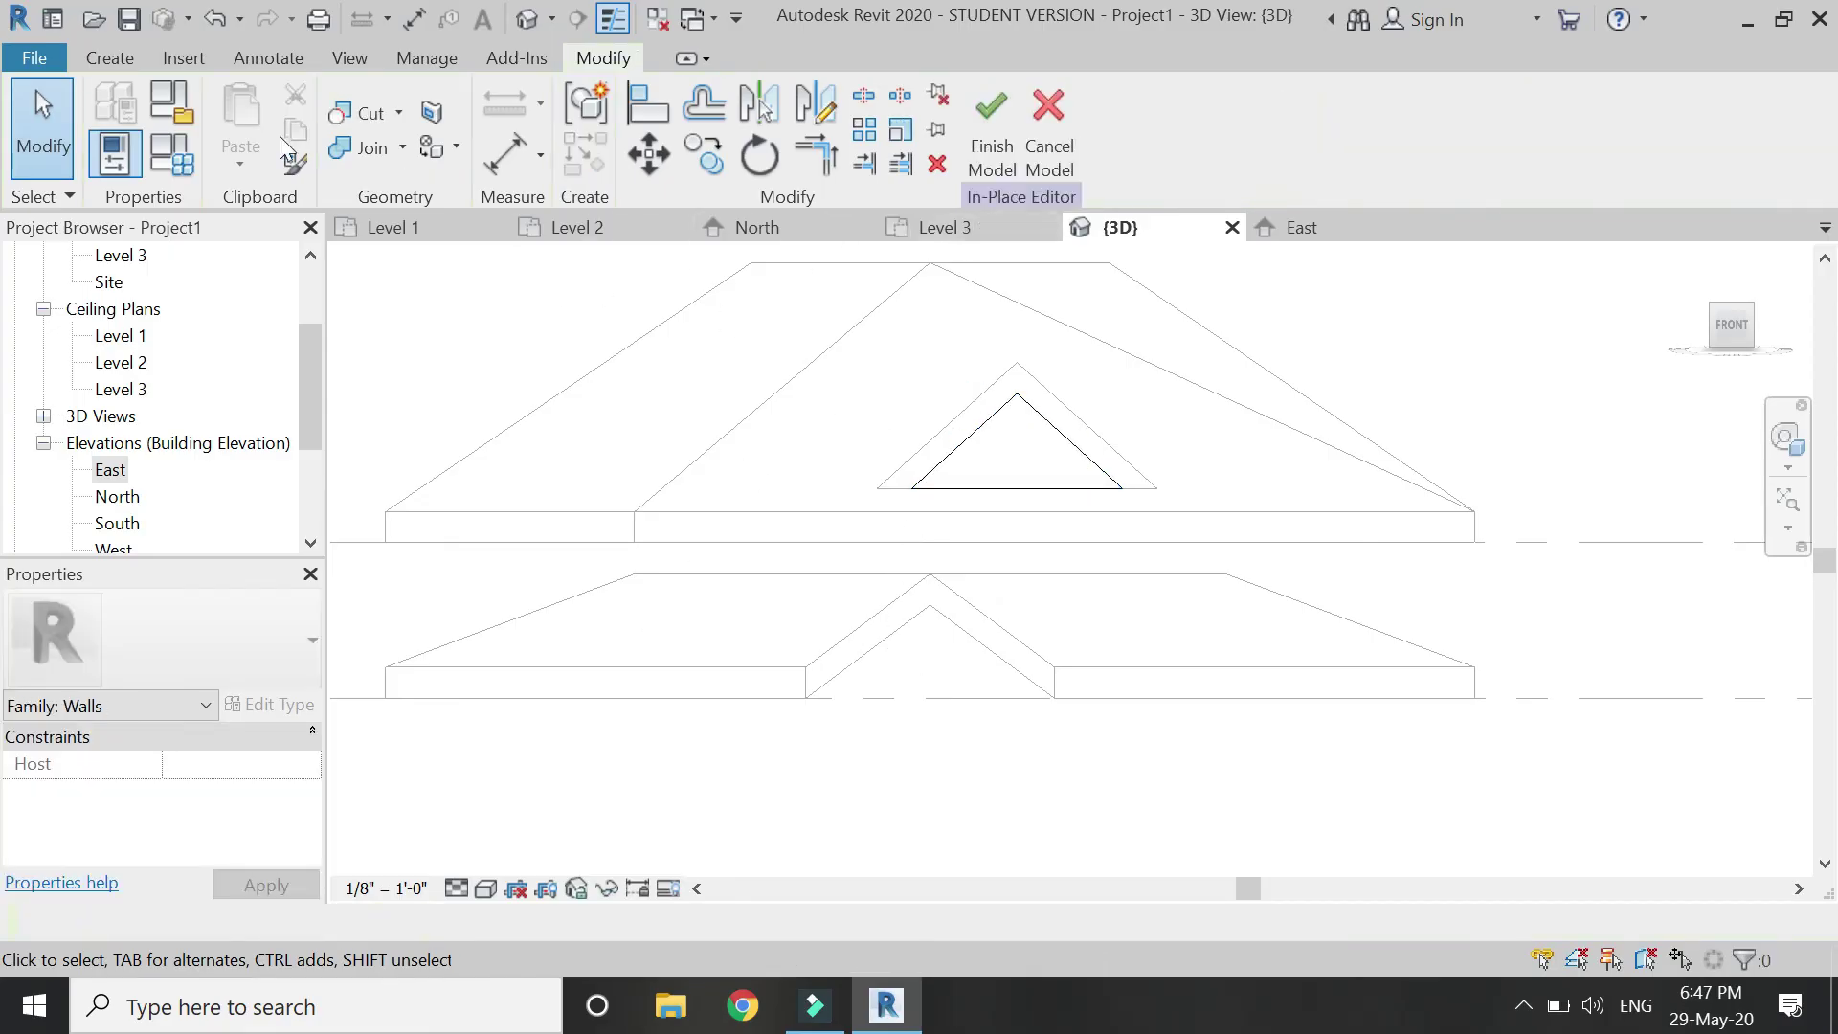
pyautogui.click(91, 59)
# Start a new extrusion using the lower roof face as its work plane
pyautogui.click(244, 134)
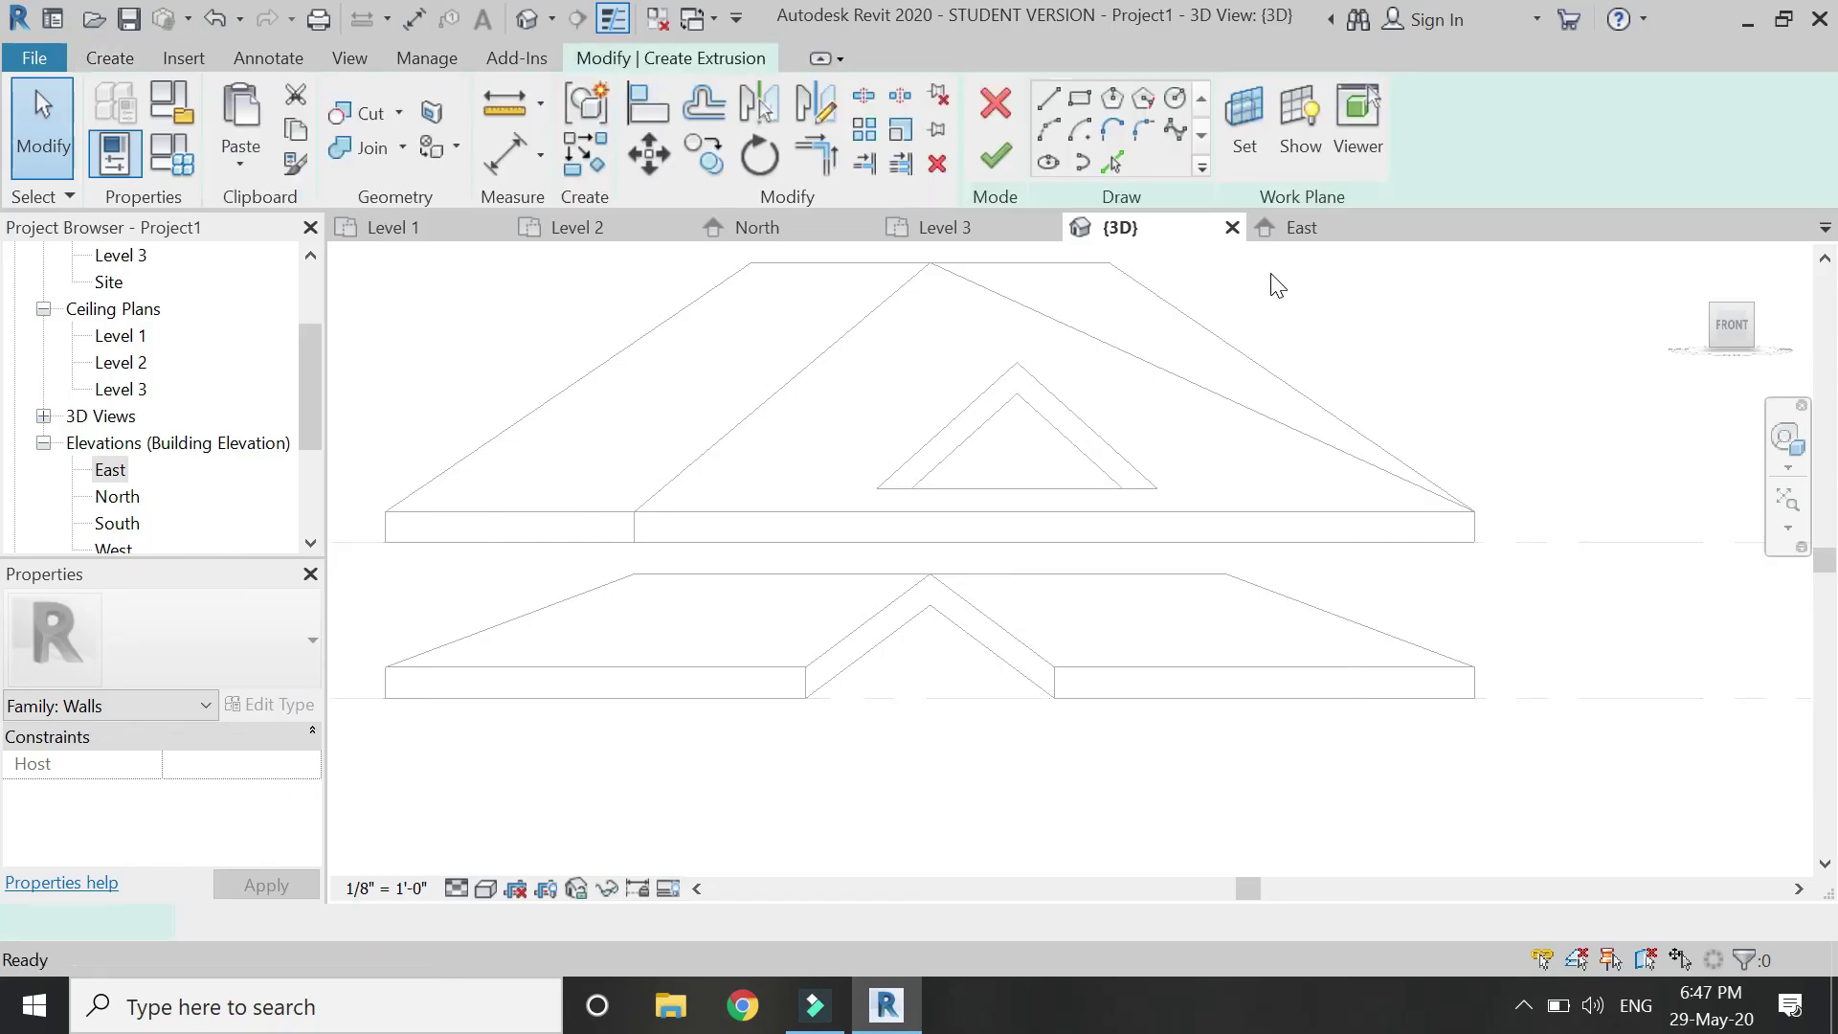
pyautogui.click(1249, 122)
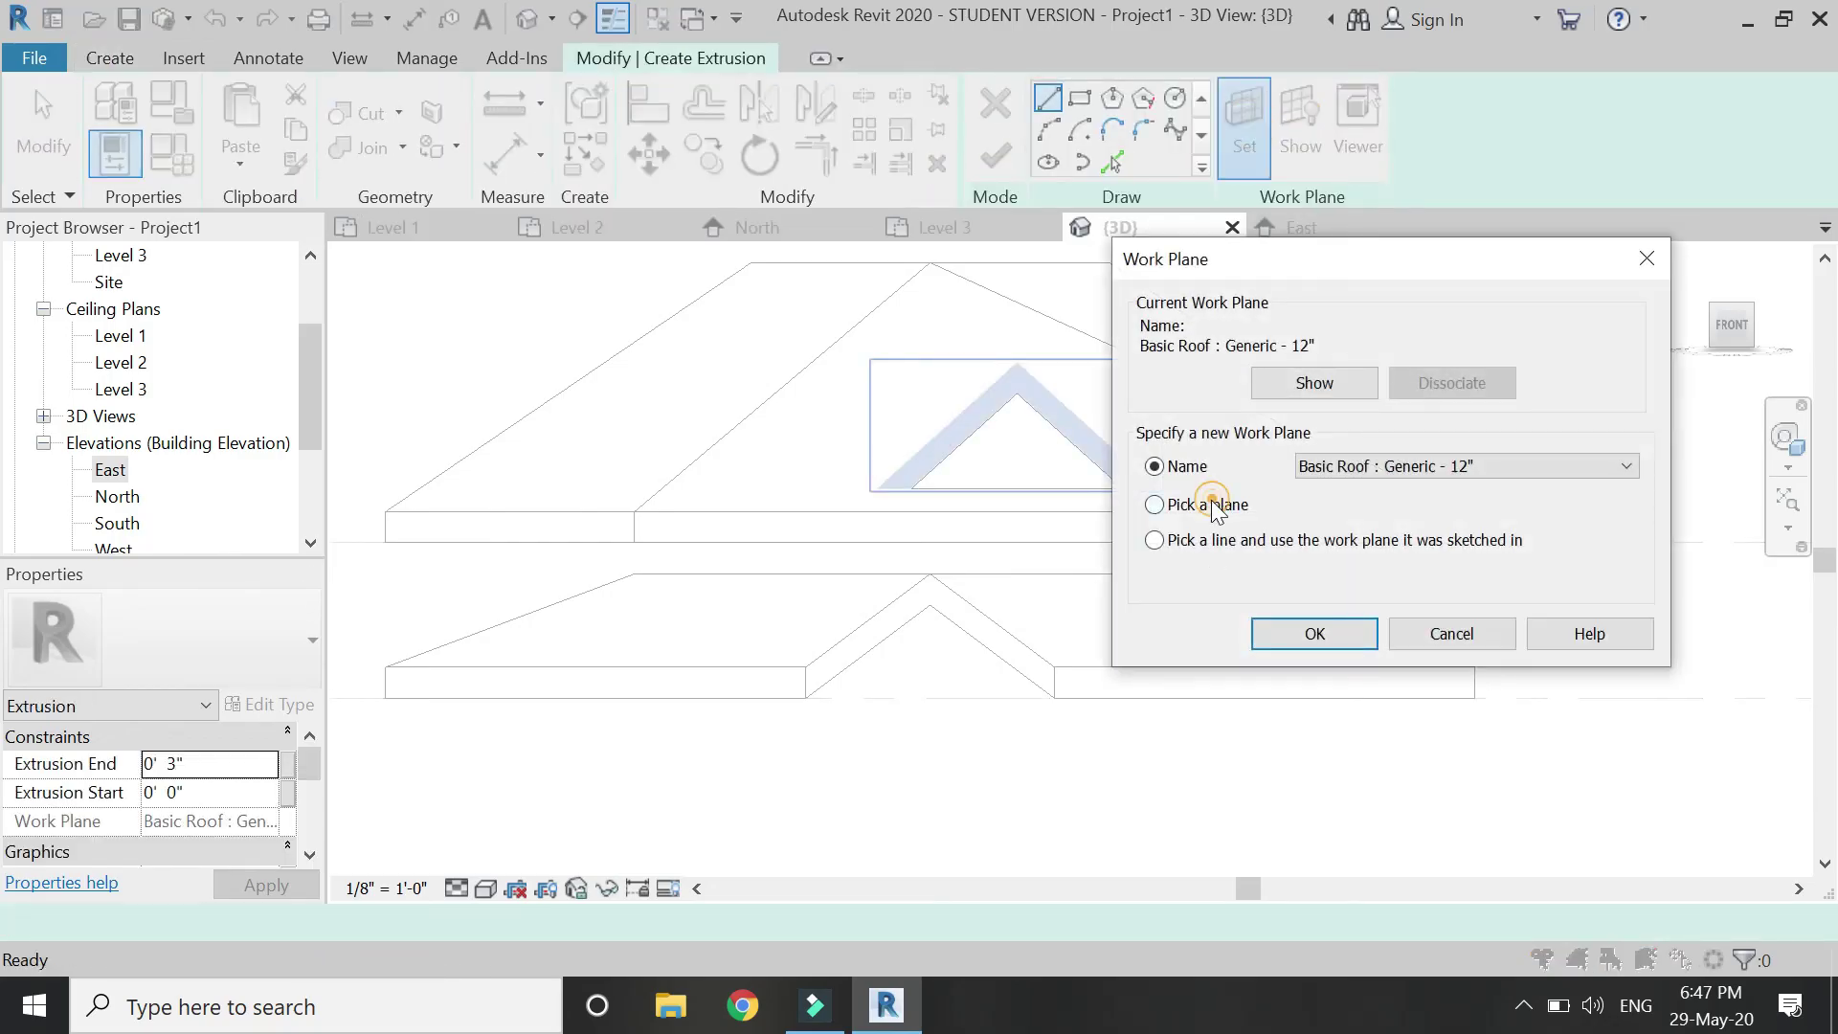
pyautogui.click(1281, 633)
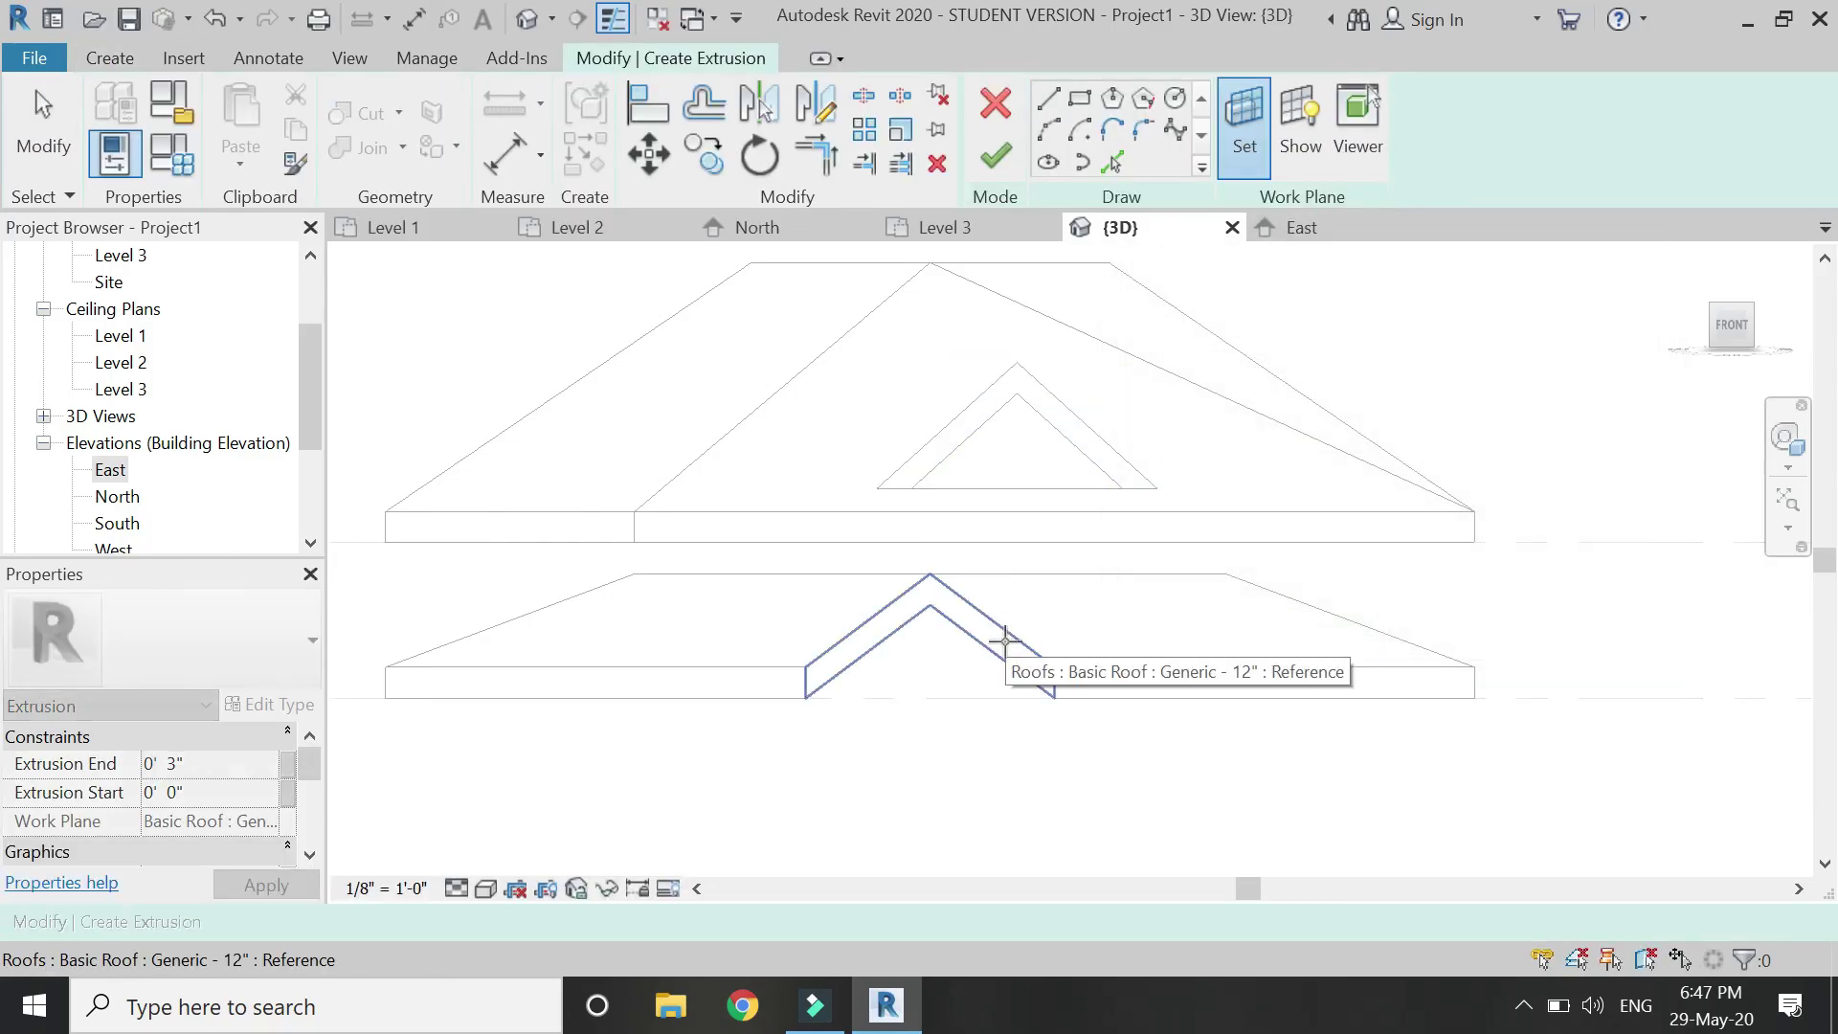
pyautogui.click(1000, 640)
pyautogui.scroll(2, 805, 698)
# Sketch a triangle across the lower ridge opening, extruded 0' 3" to 0' 6"
pyautogui.click(805, 698)
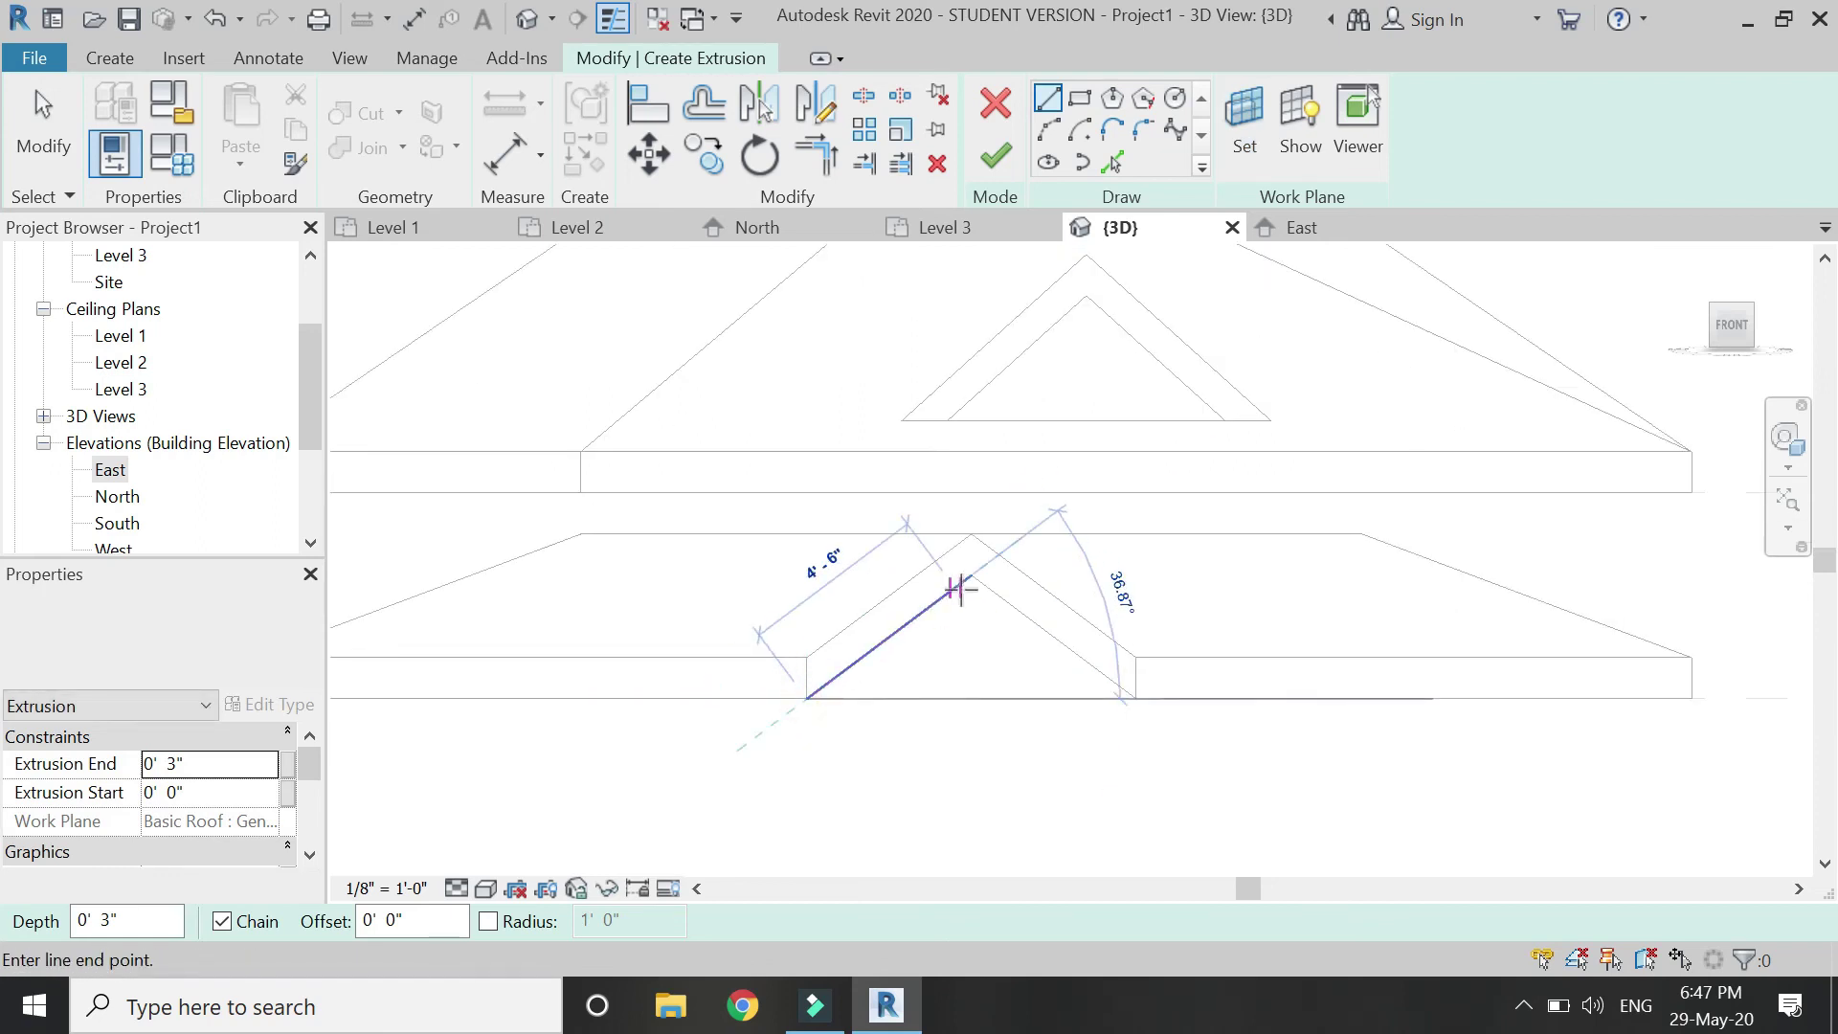
pyautogui.click(972, 574)
pyautogui.click(1133, 697)
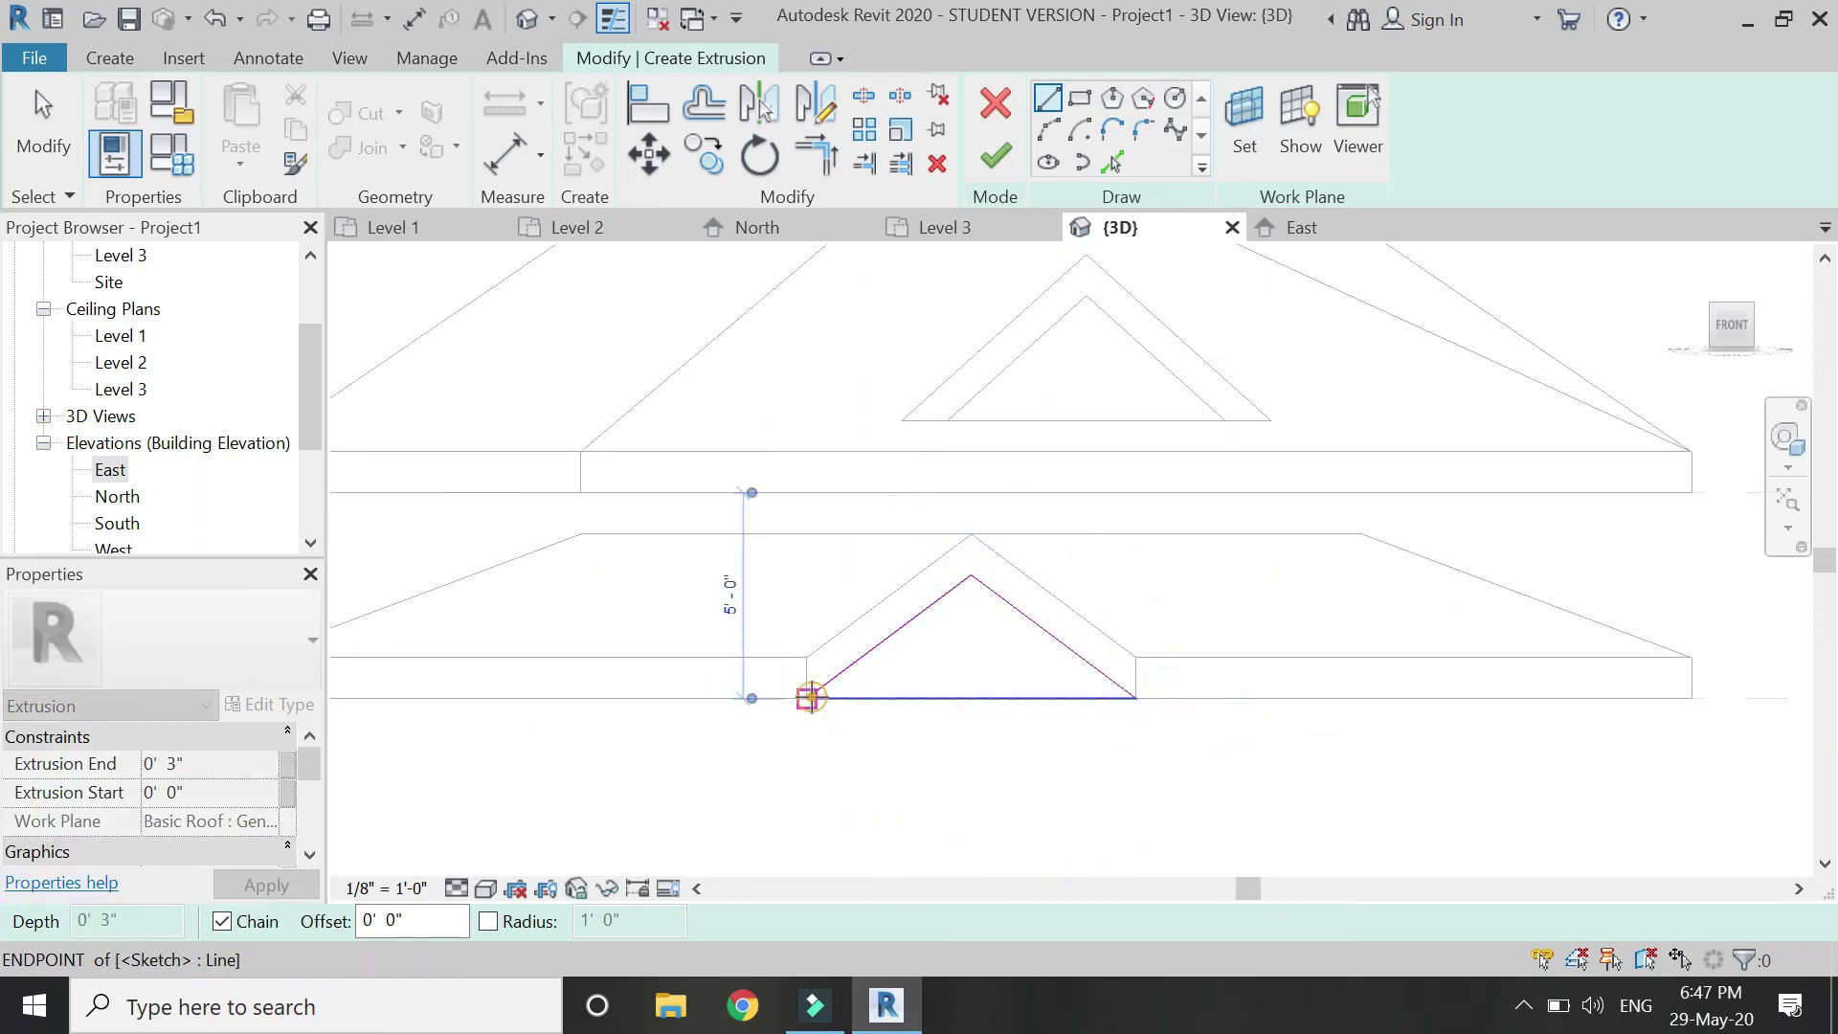
pyautogui.click(807, 698)
pyautogui.press('Escape')
pyautogui.press('Escape')
pyautogui.click(204, 766)
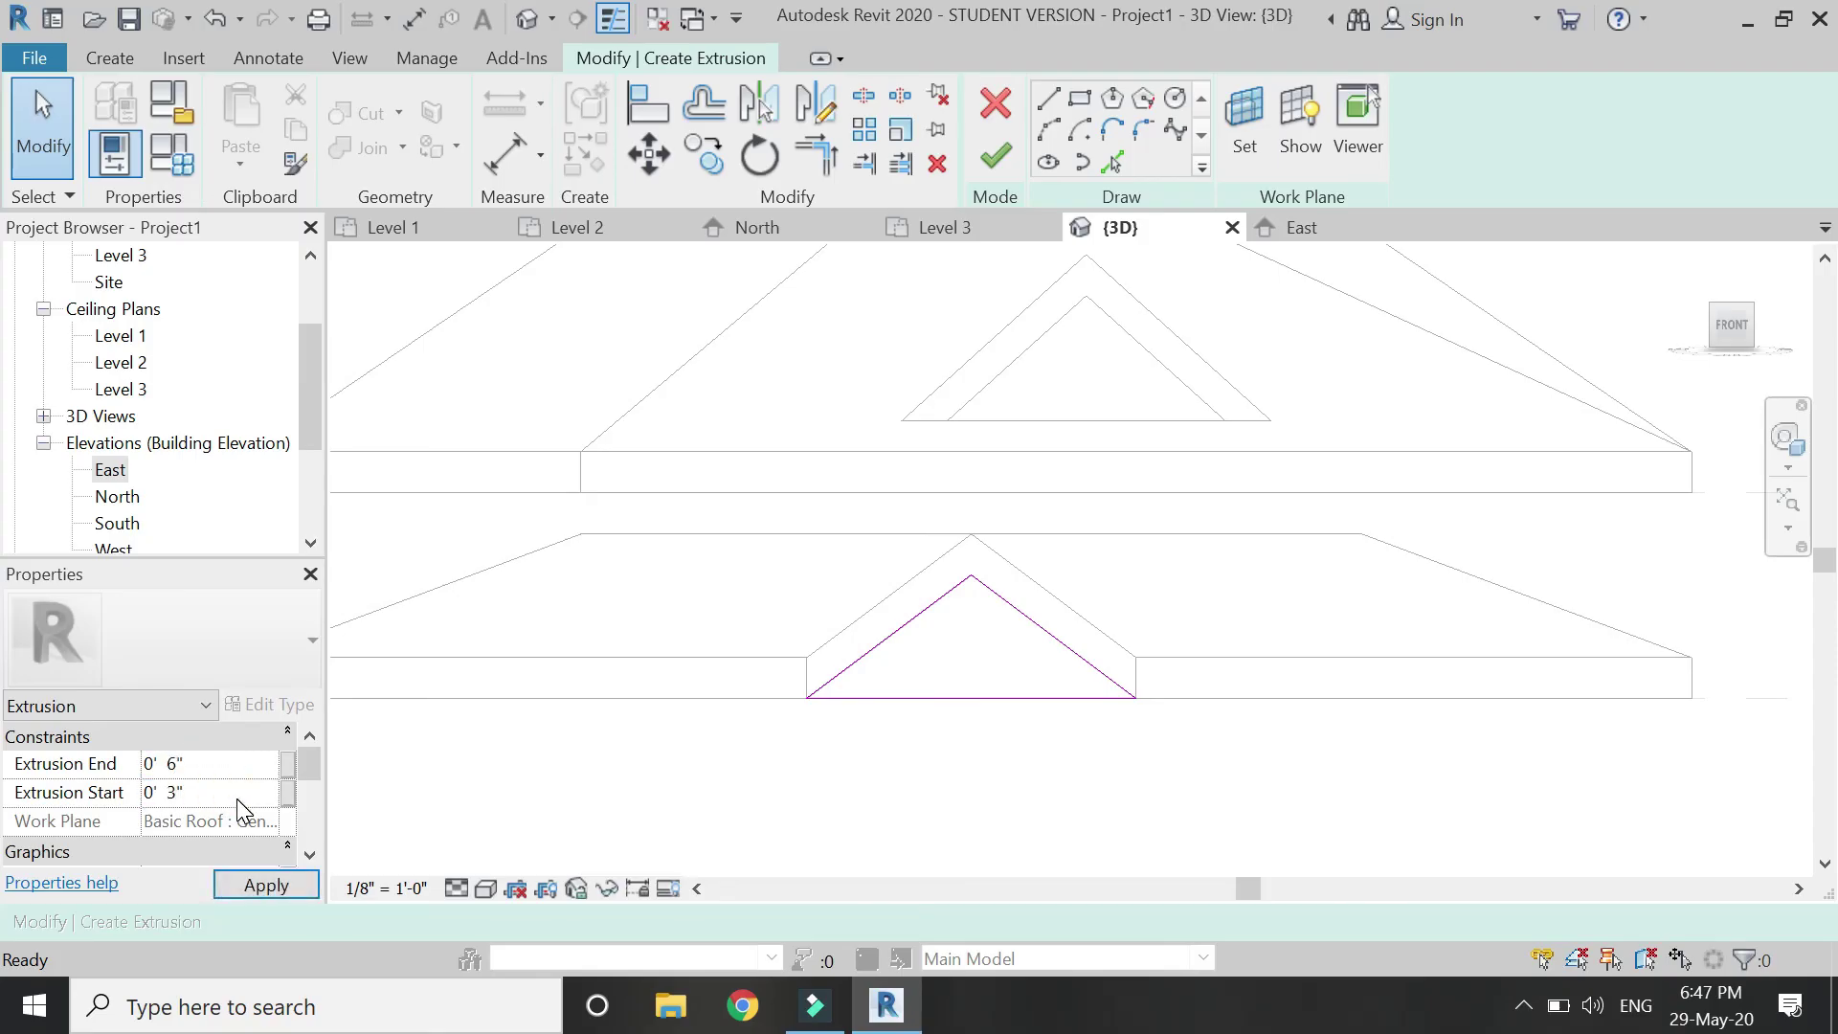
pyautogui.click(994, 157)
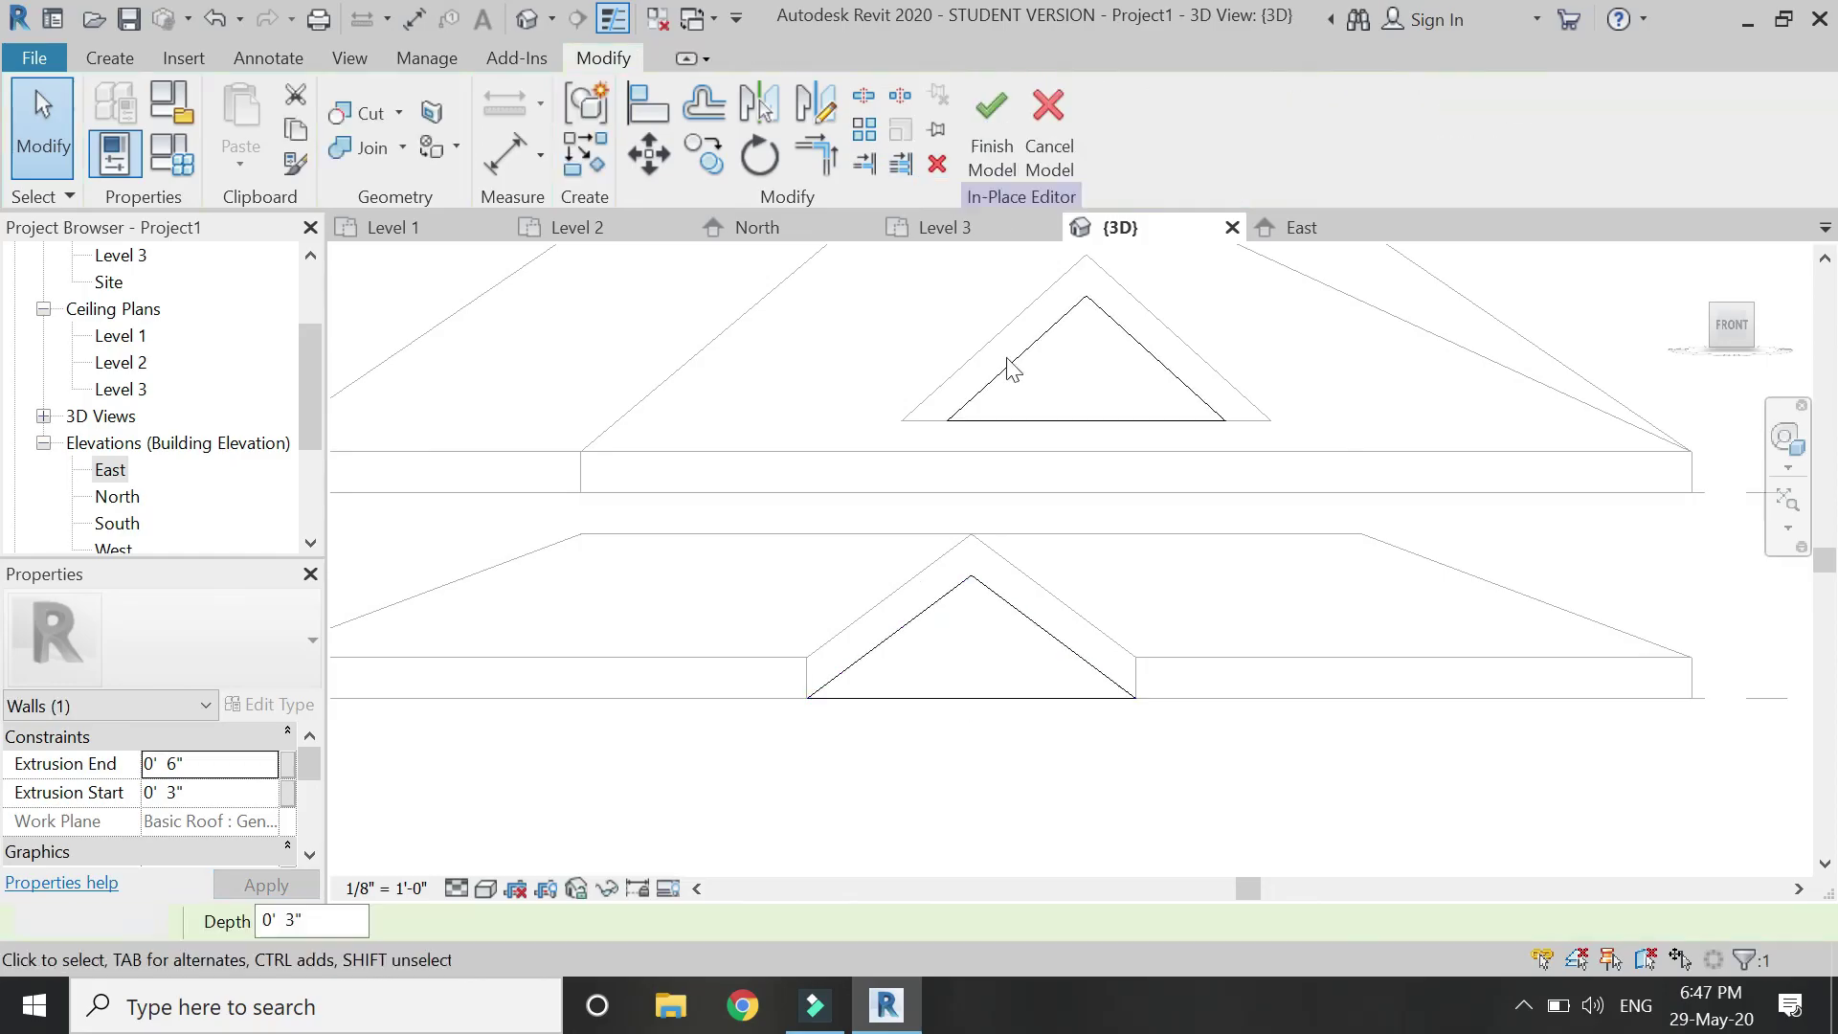
# Finish the in-place wall model and return to an isometric default 3D view
pyautogui.click(991, 139)
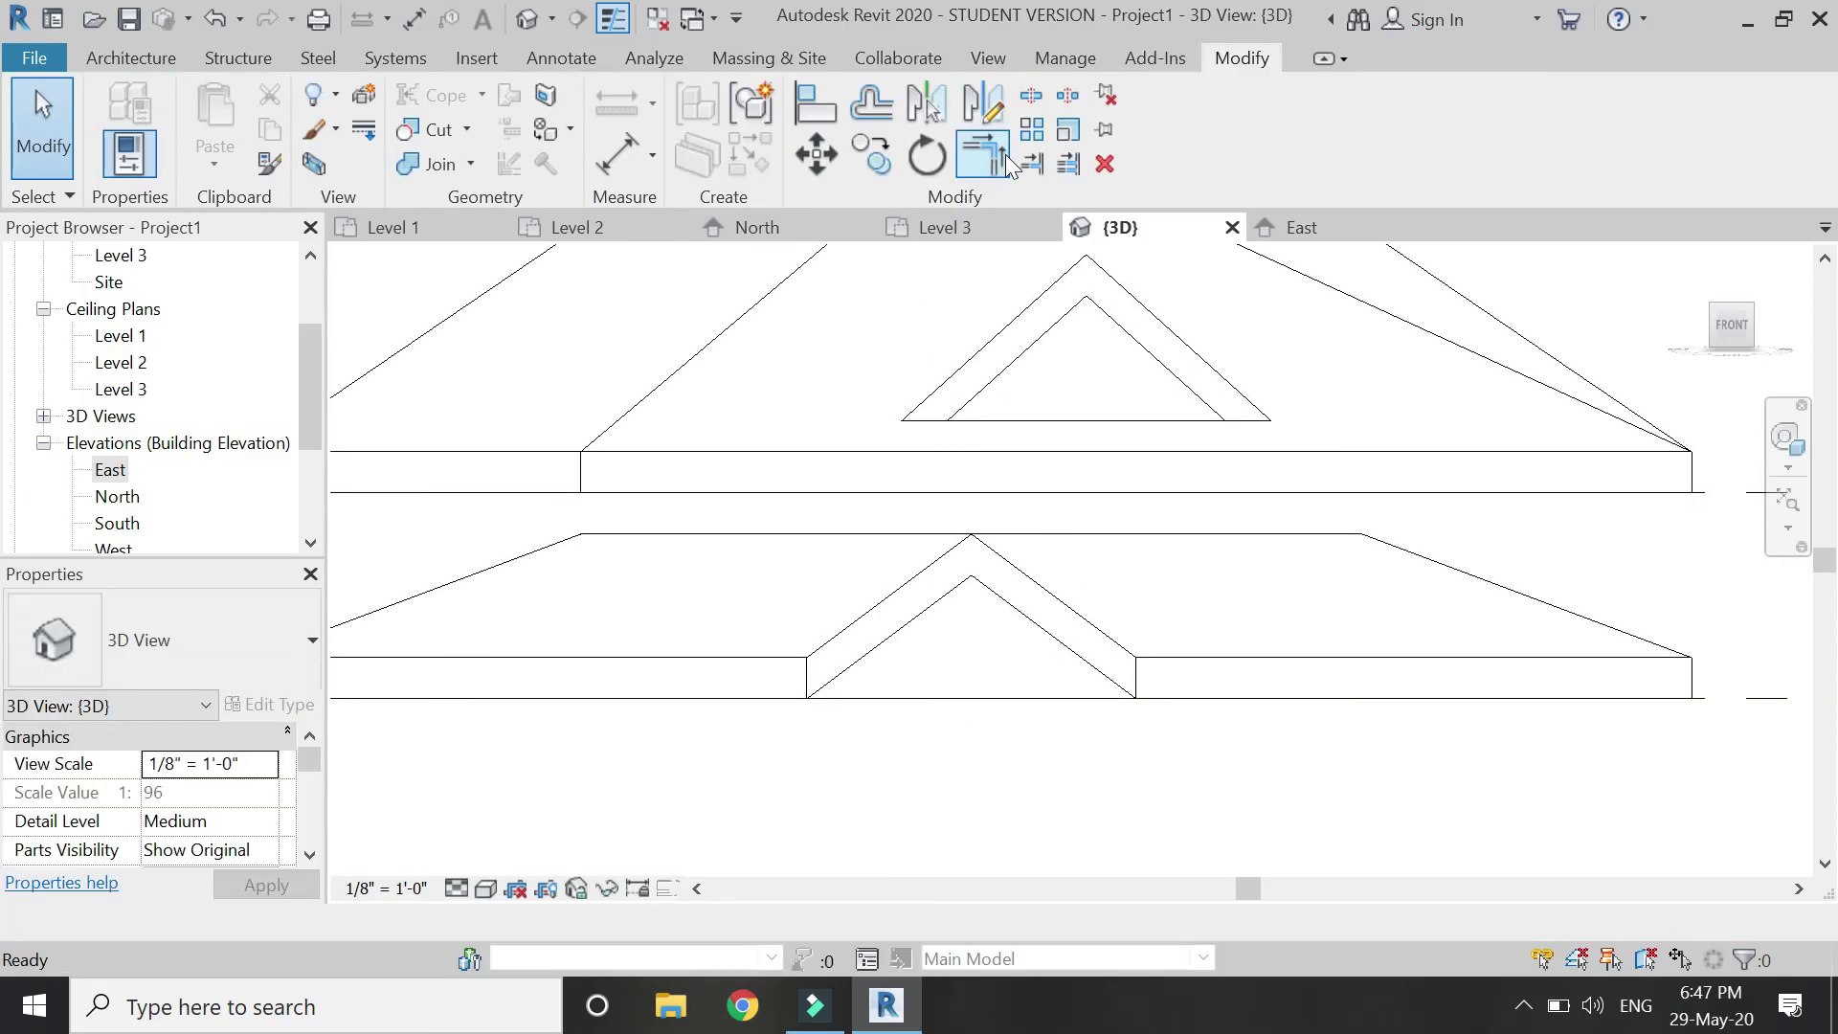
pyautogui.click(709, 304)
pyautogui.click(528, 21)
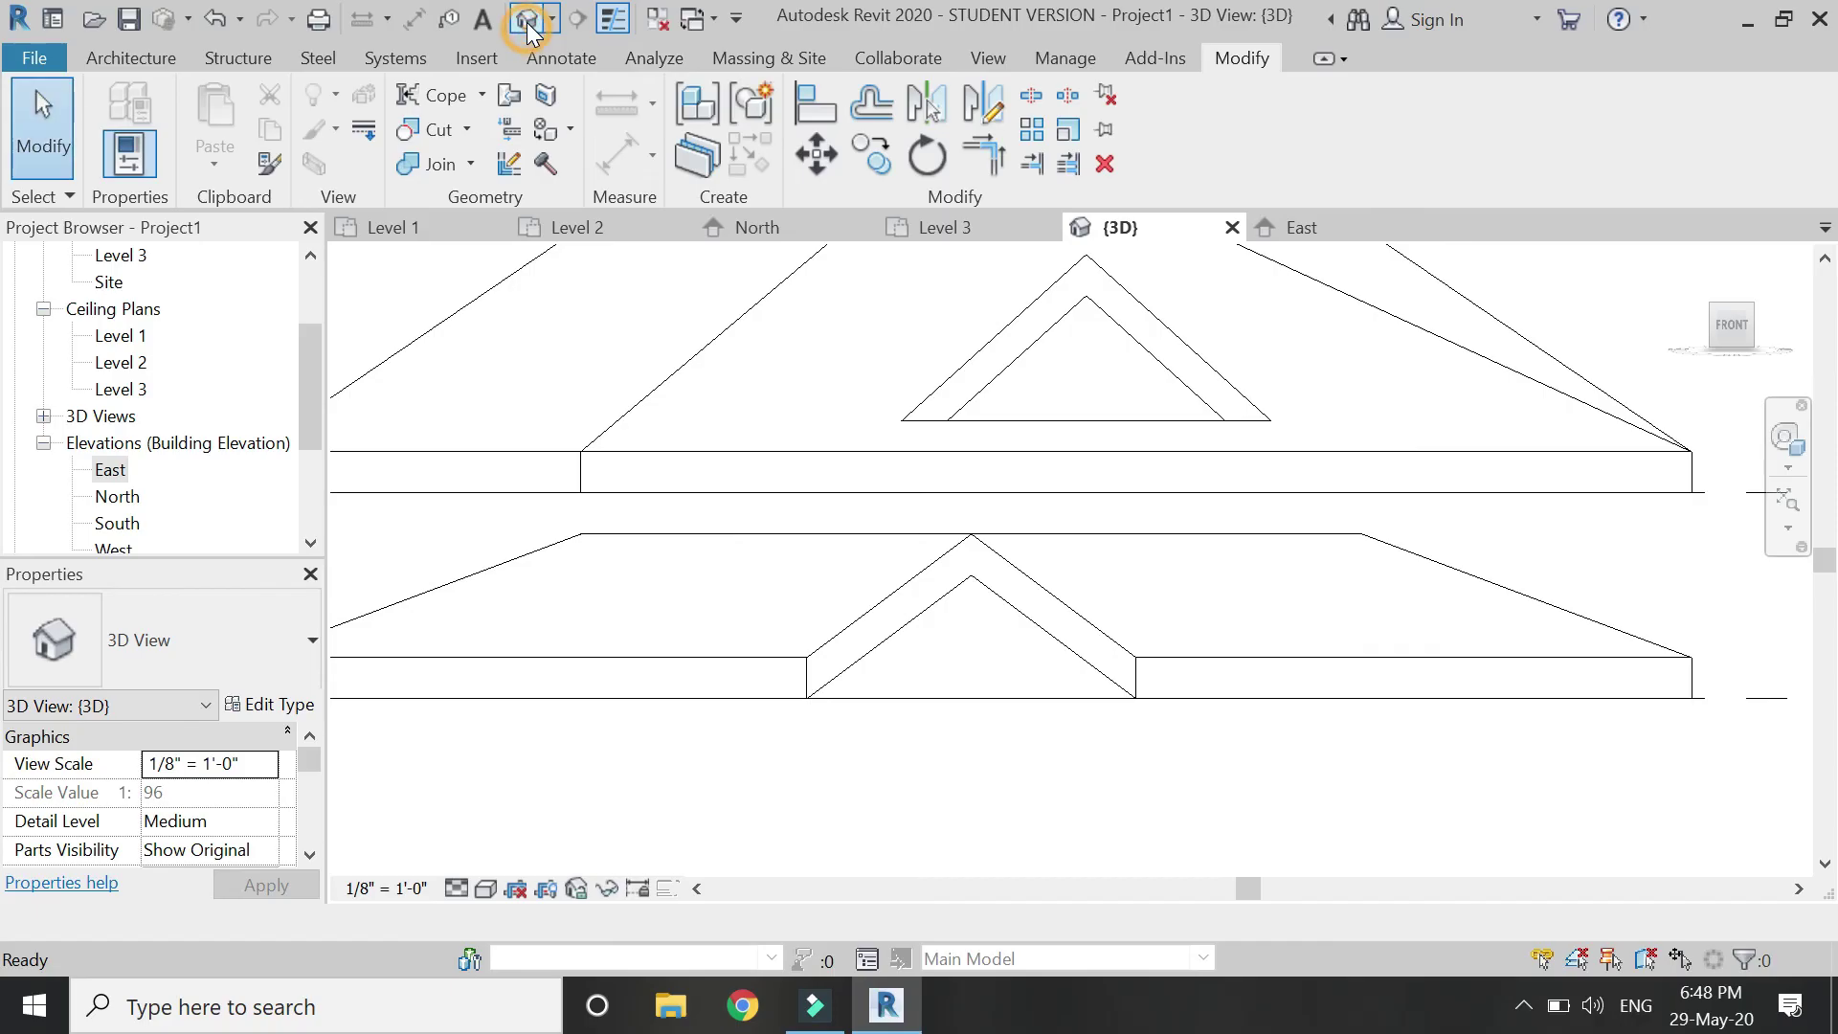
pyautogui.click(1749, 312)
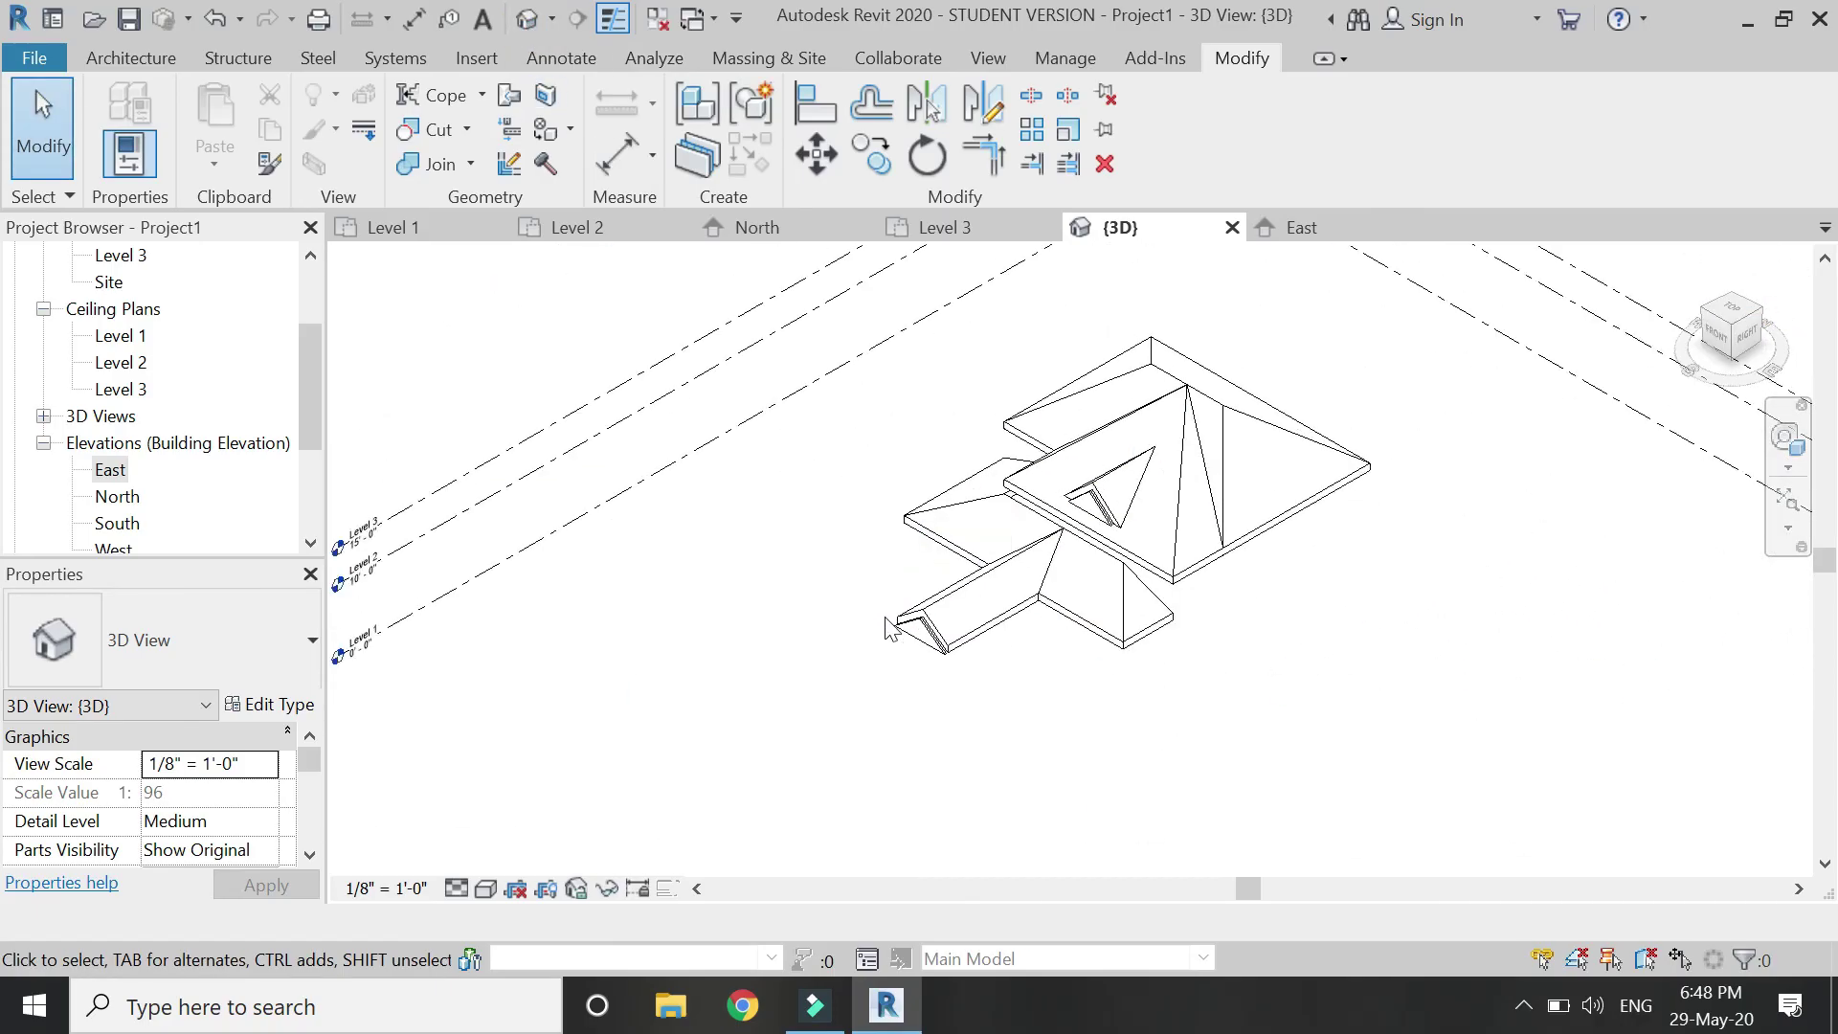
pyautogui.scroll(2, 888, 627)
pyautogui.scroll(2, 905, 659)
pyautogui.scroll(-1, 843, 699)
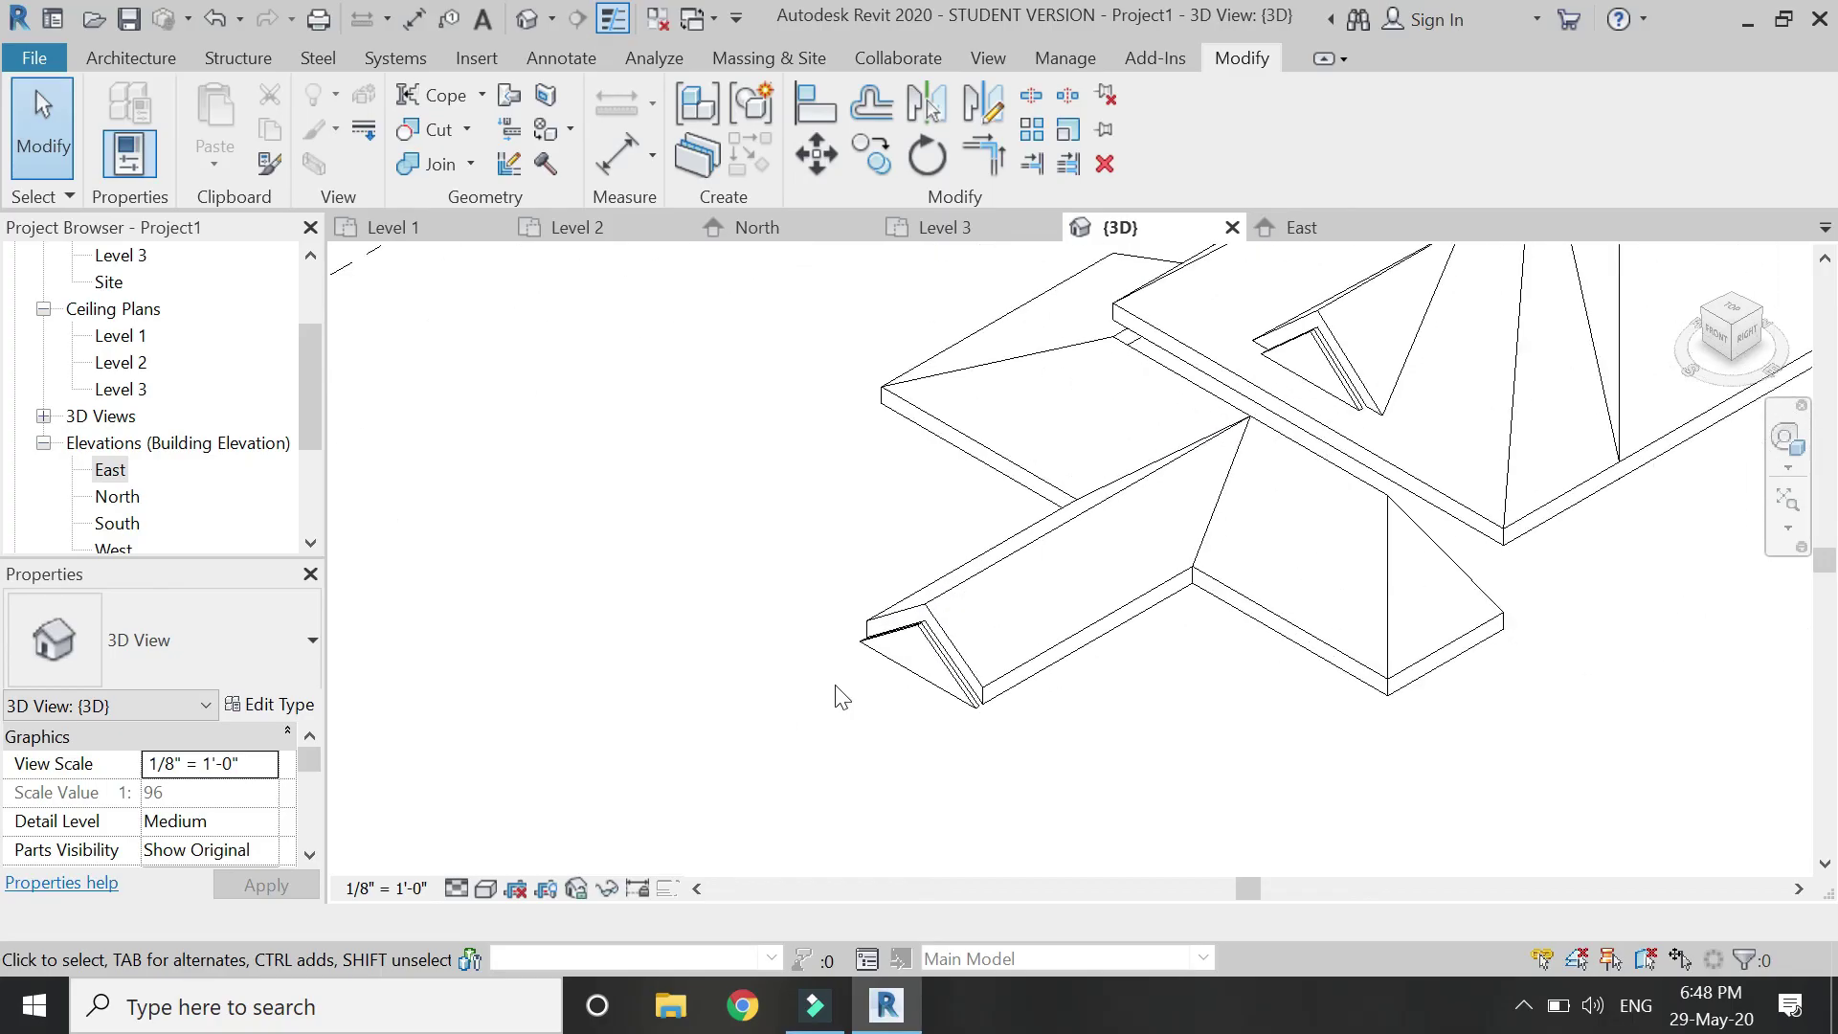
pyautogui.scroll(1, 900, 657)
# Reverse the lower gable wall's extrusion to run from -0' 3" to -0' 6"
pyautogui.click(914, 624)
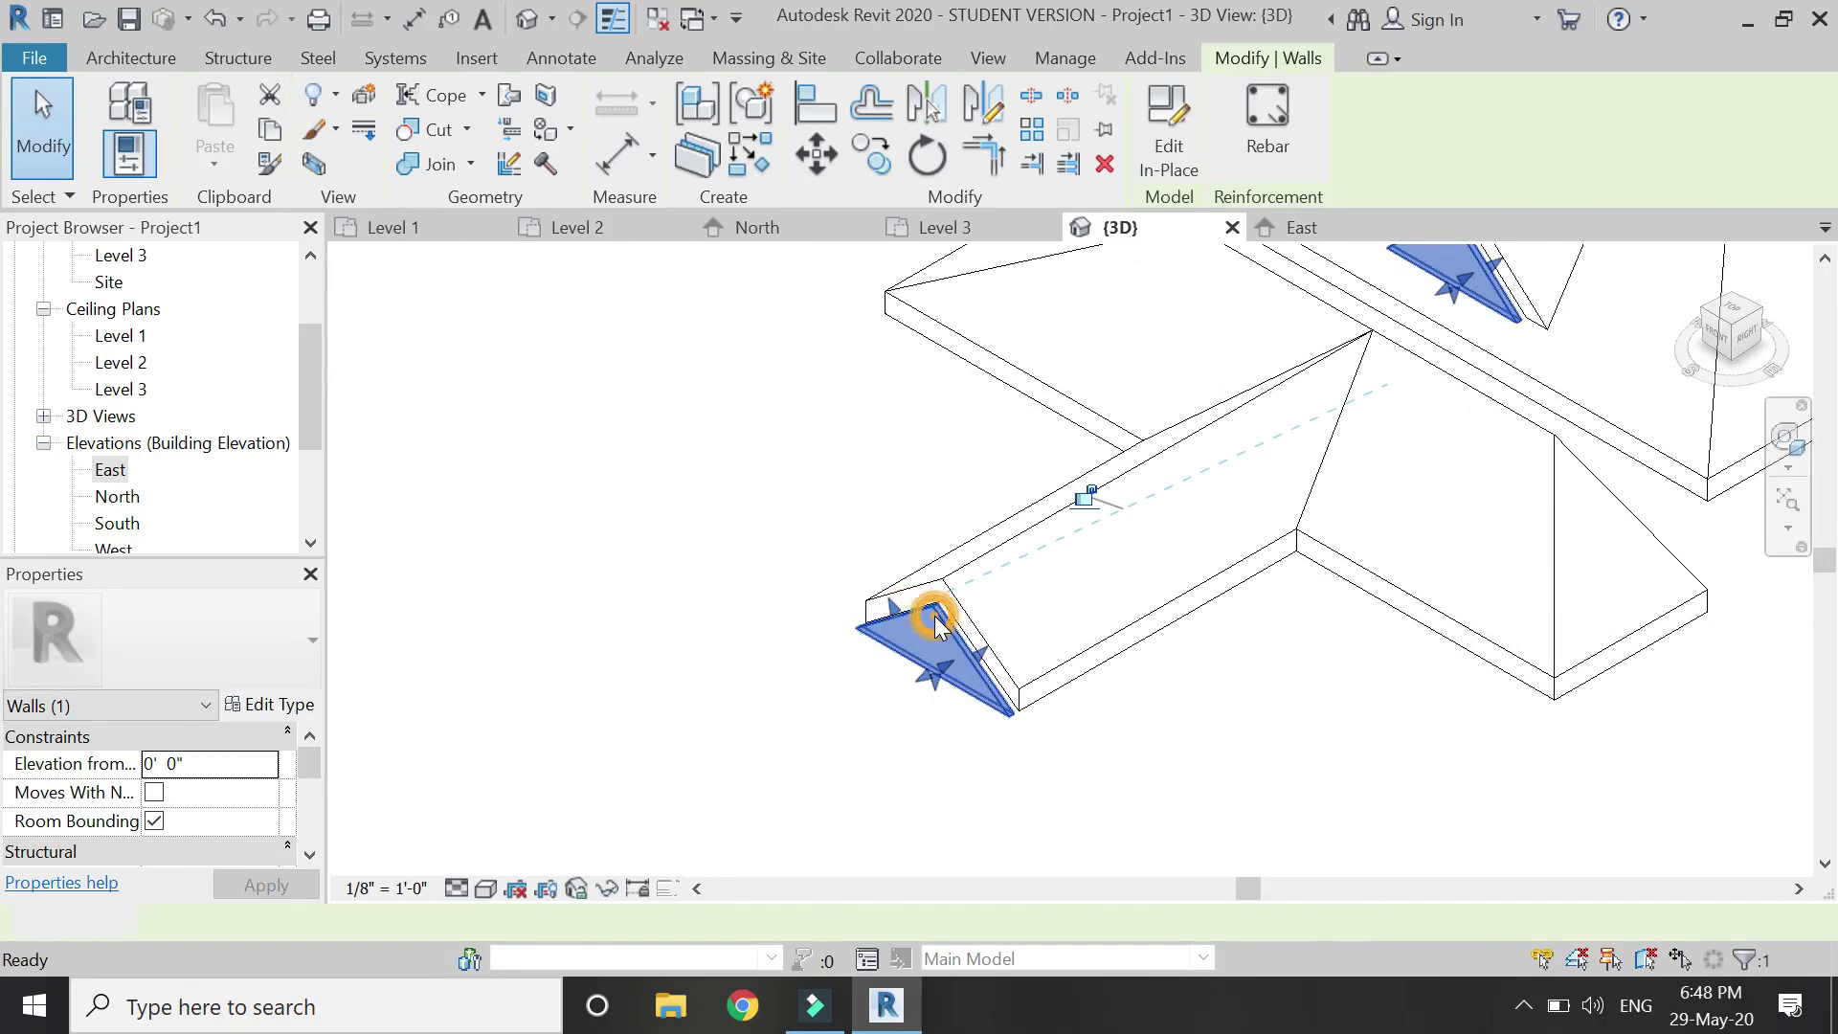
pyautogui.doubleClick(933, 620)
pyautogui.click(955, 632)
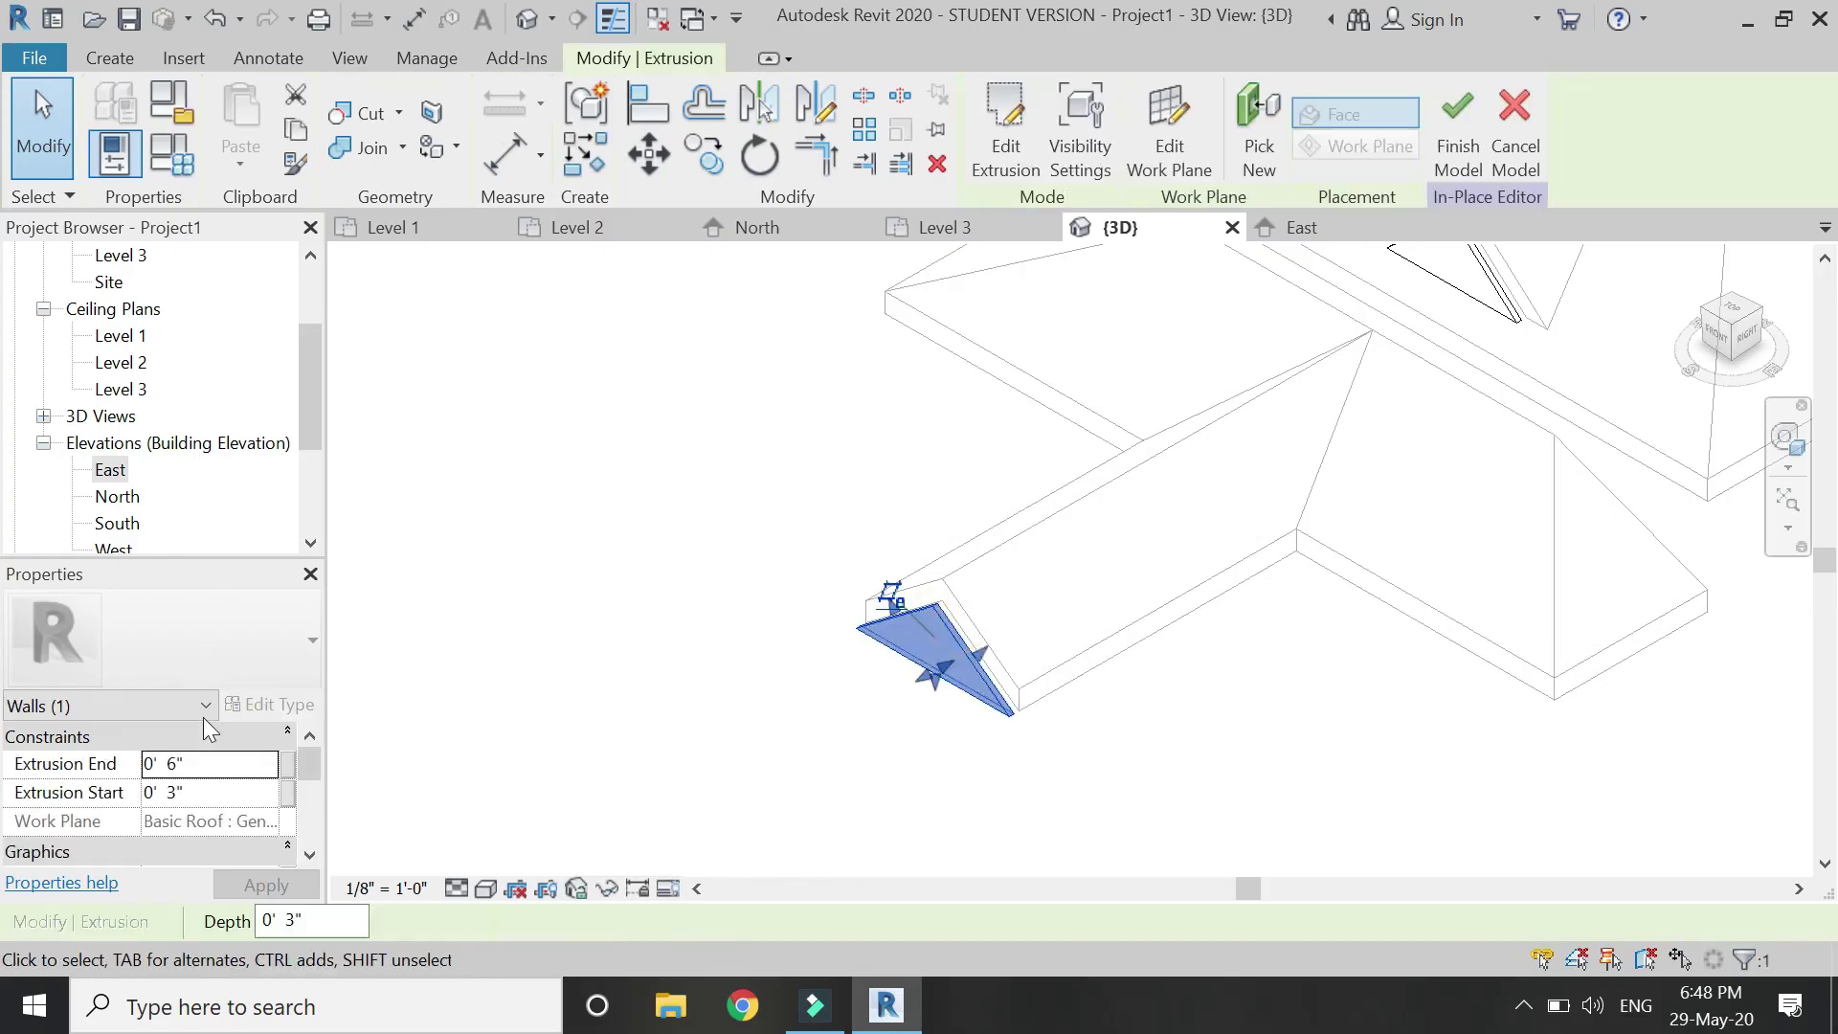
pyautogui.click(147, 764)
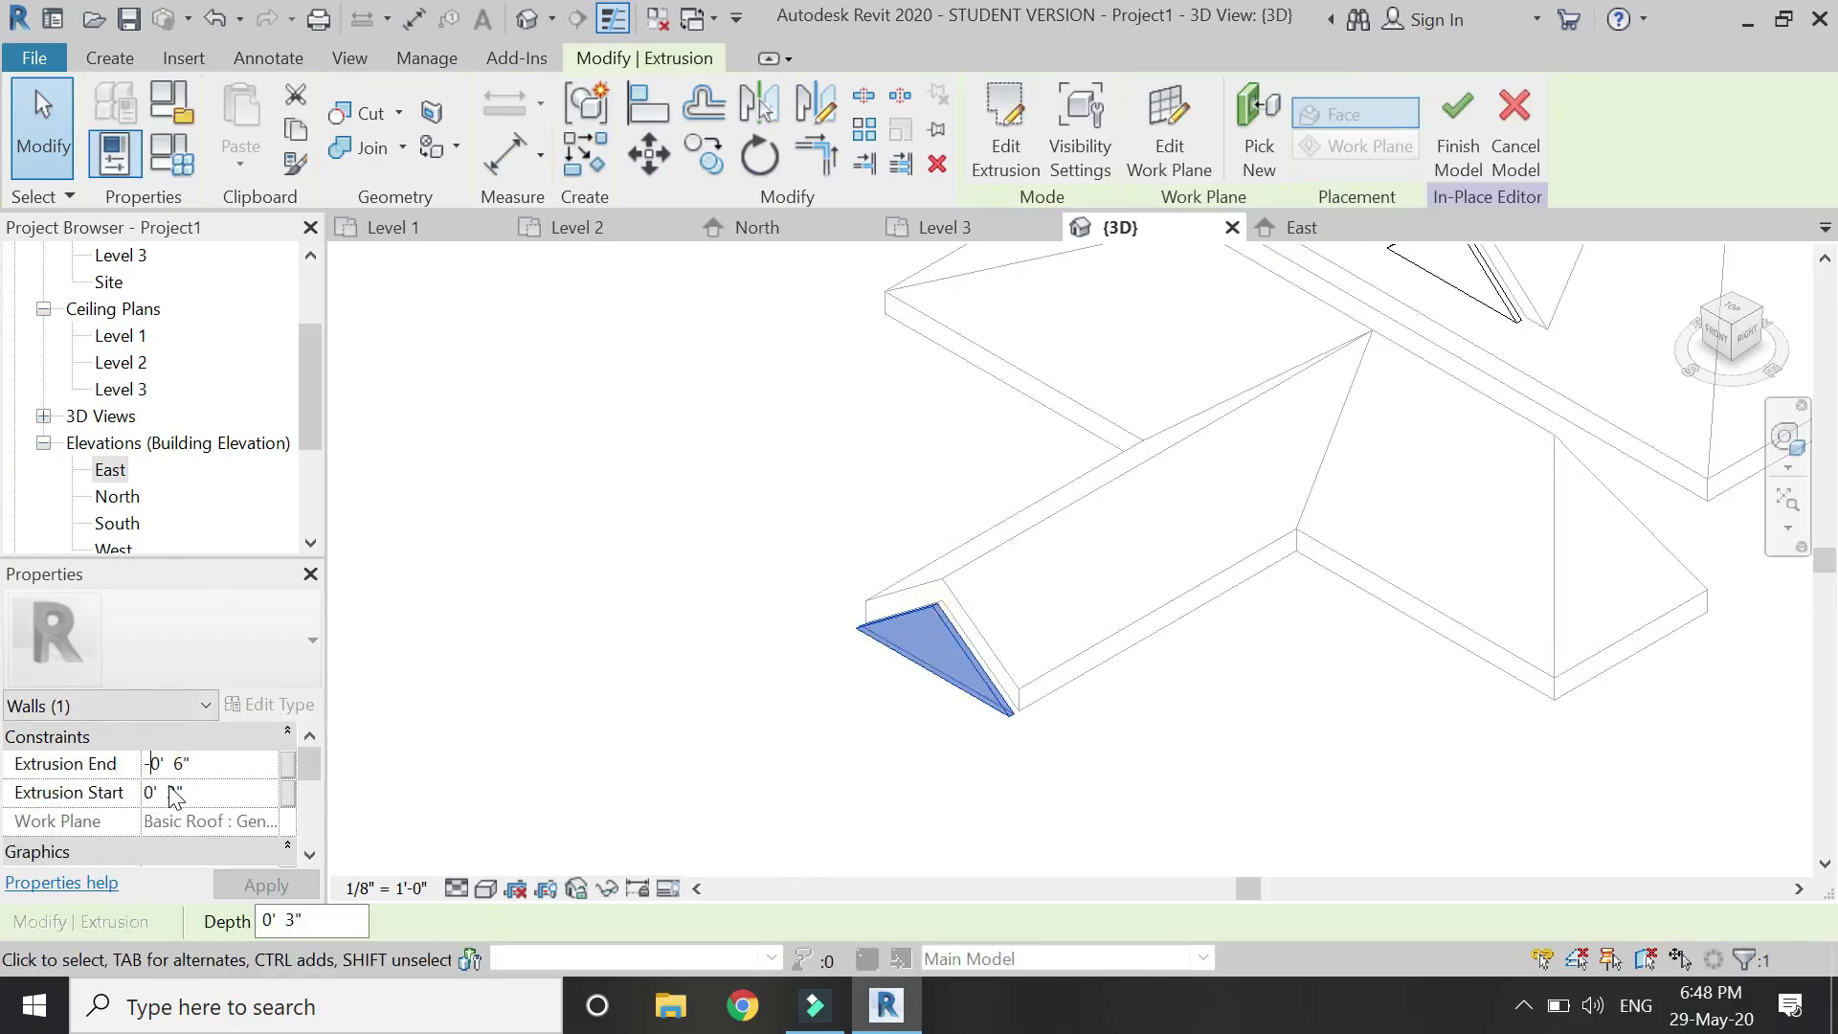
pyautogui.click(261, 886)
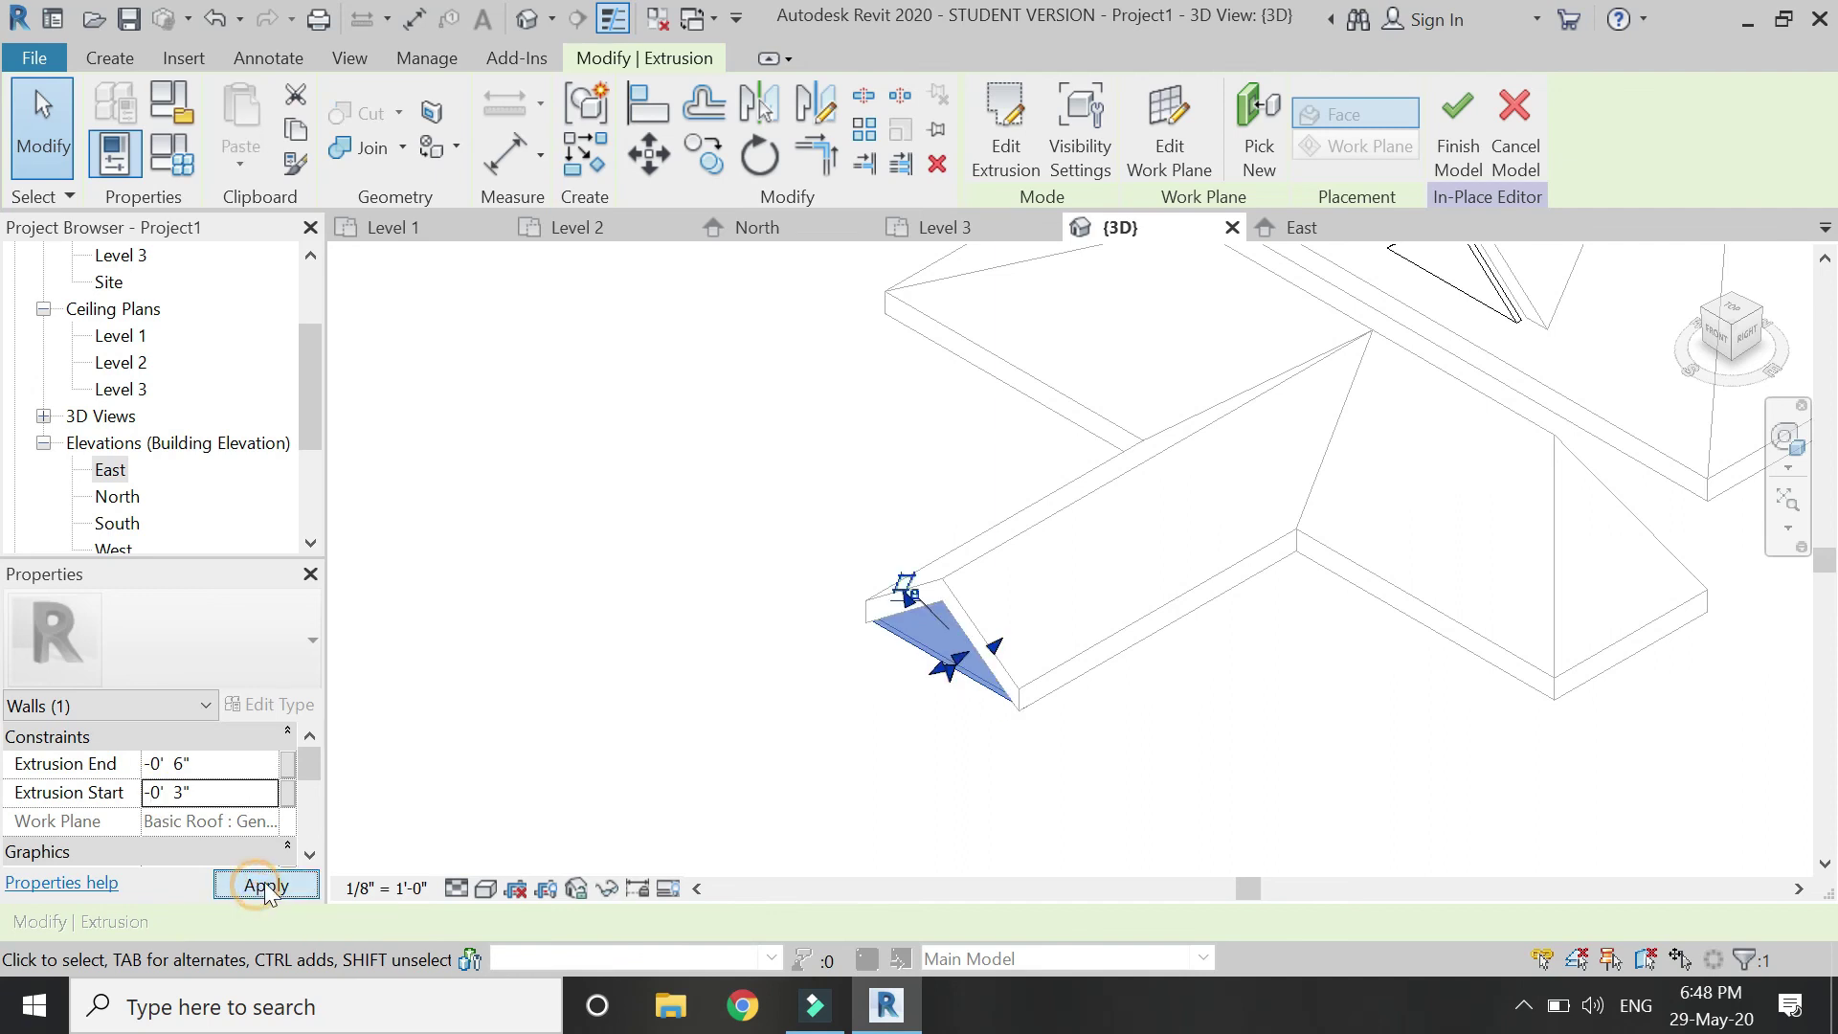
# Reverse the upper gable's extrusion to -0' 3" to -0' 6" and finish the model
pyautogui.scroll(-5, 448, 753)
pyautogui.scroll(5, 1107, 475)
pyautogui.moveTo(383, 823); pyautogui.dragTo(722, 656, button='middle')
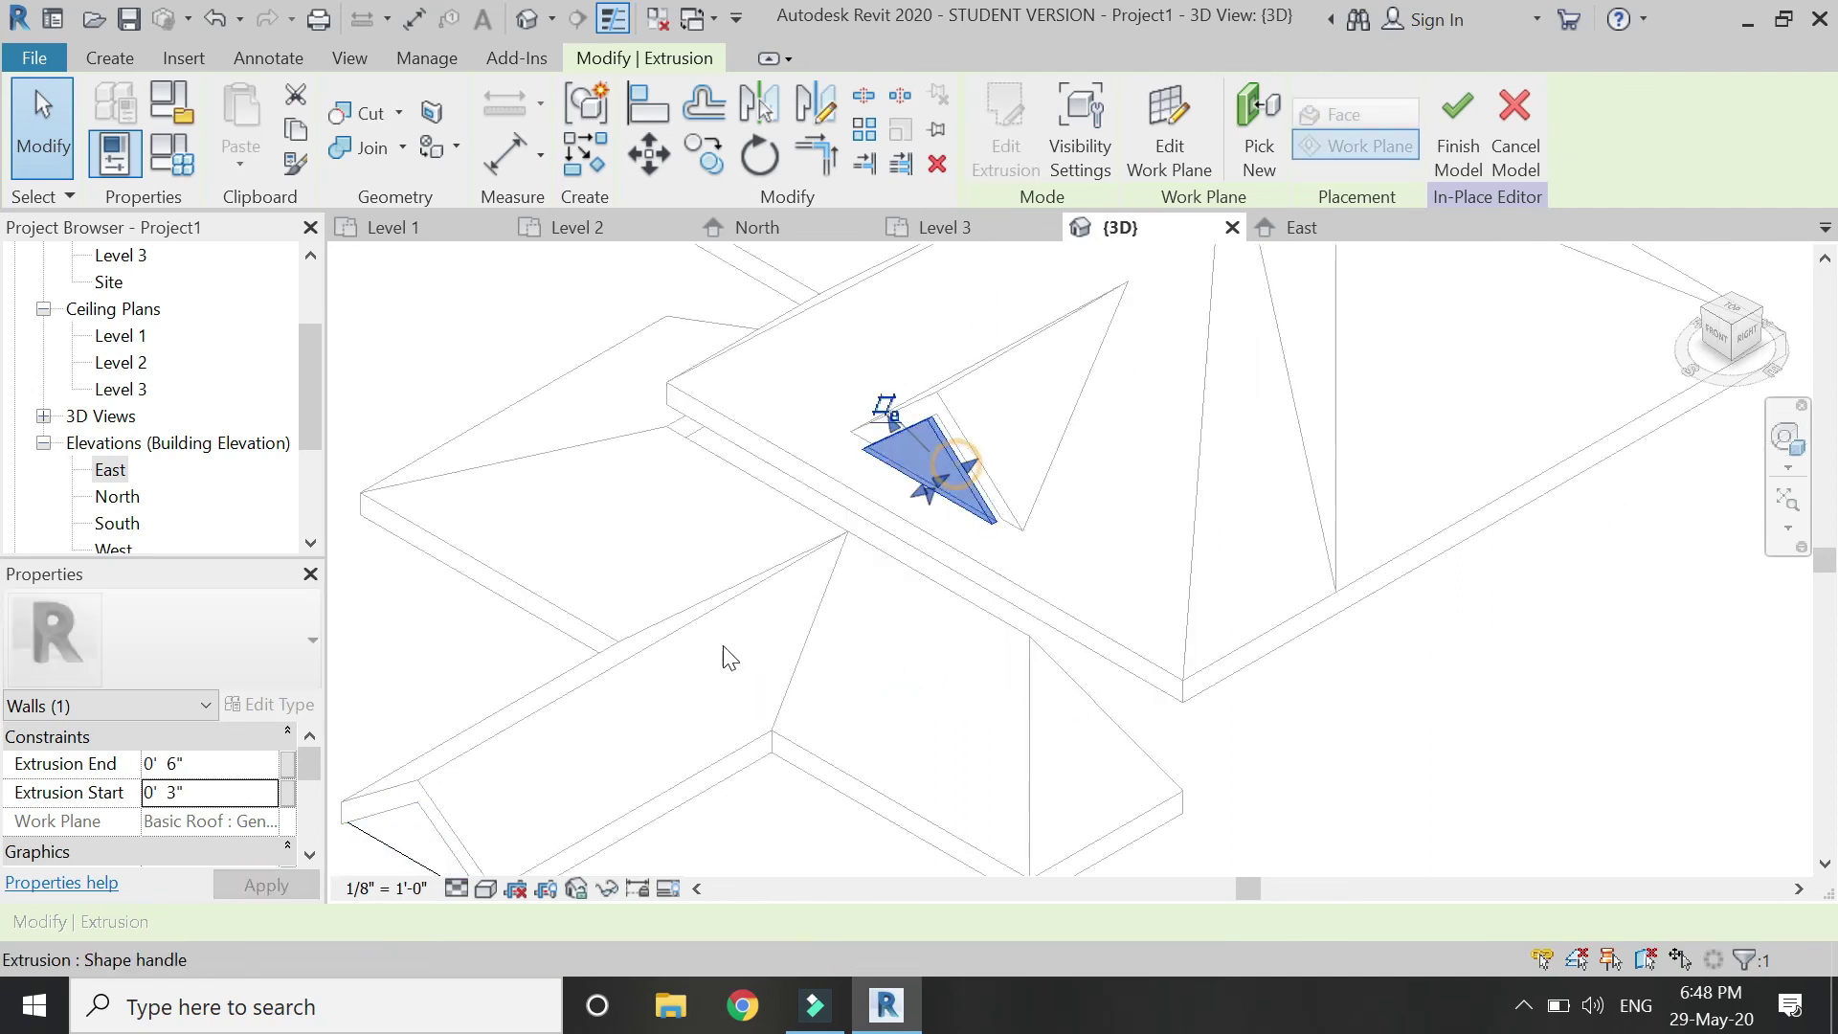
pyautogui.click(146, 764)
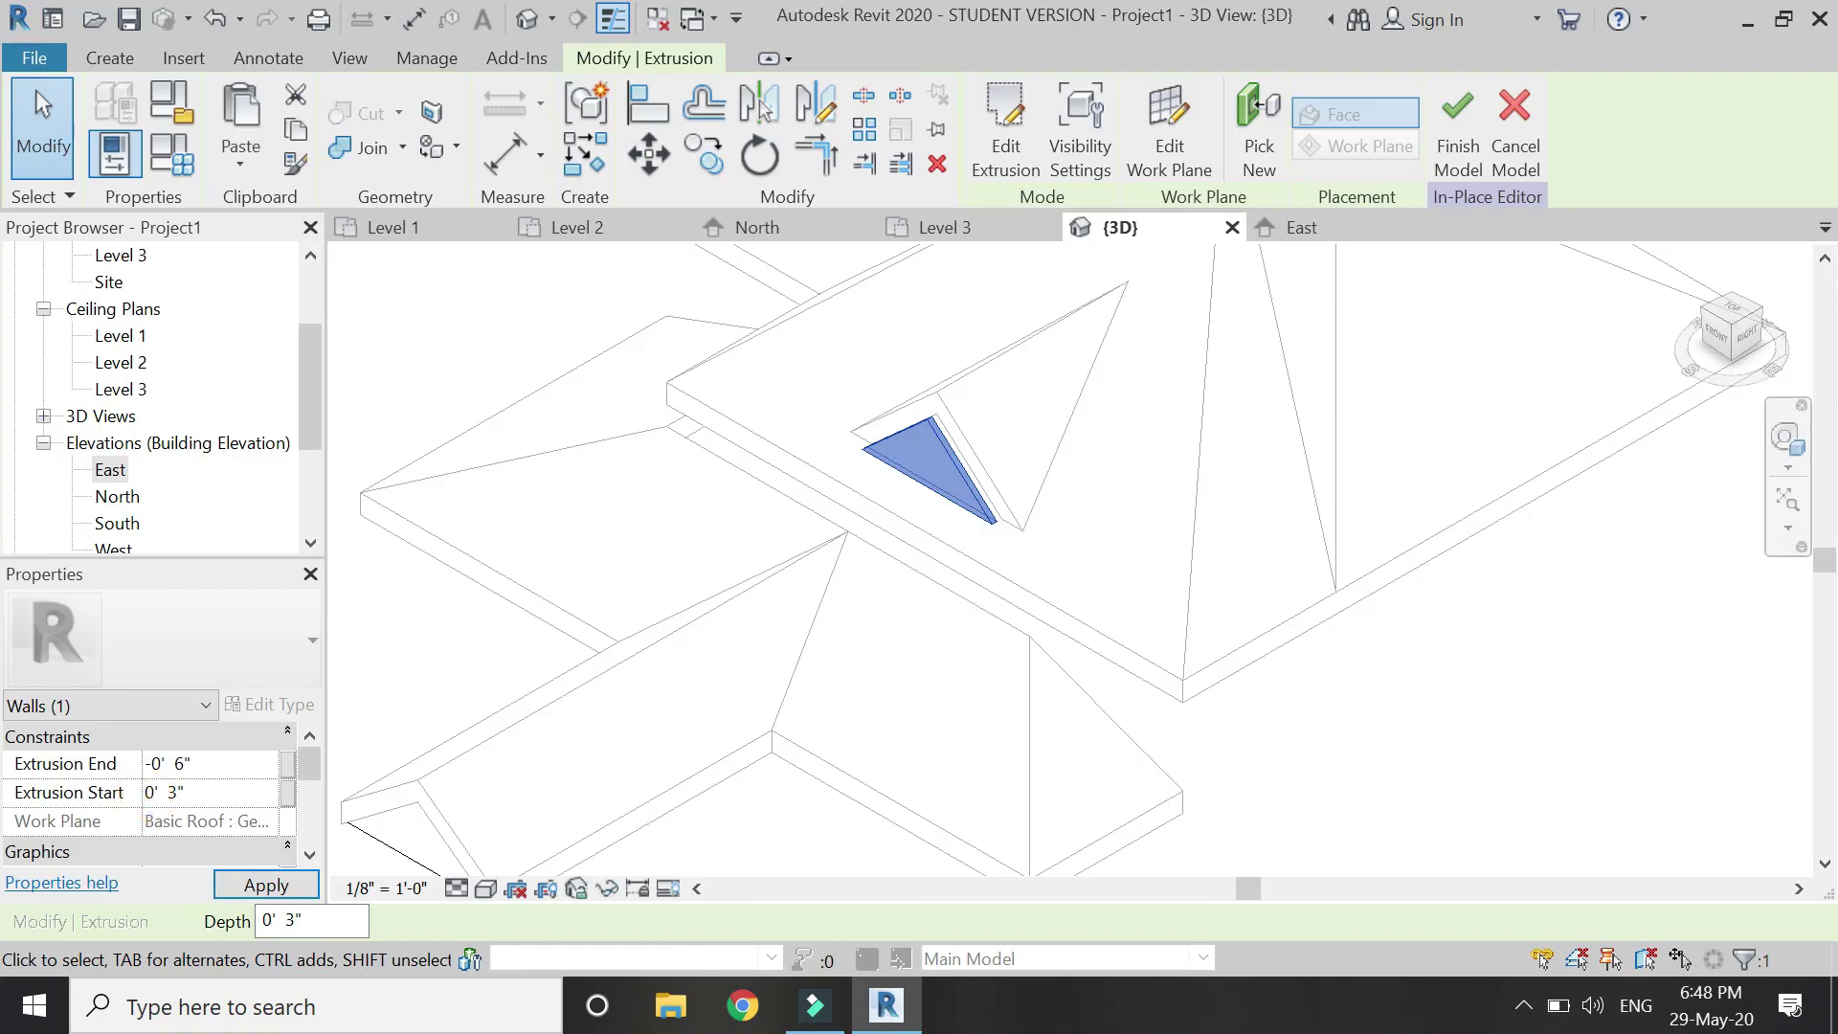
pyautogui.click(230, 880)
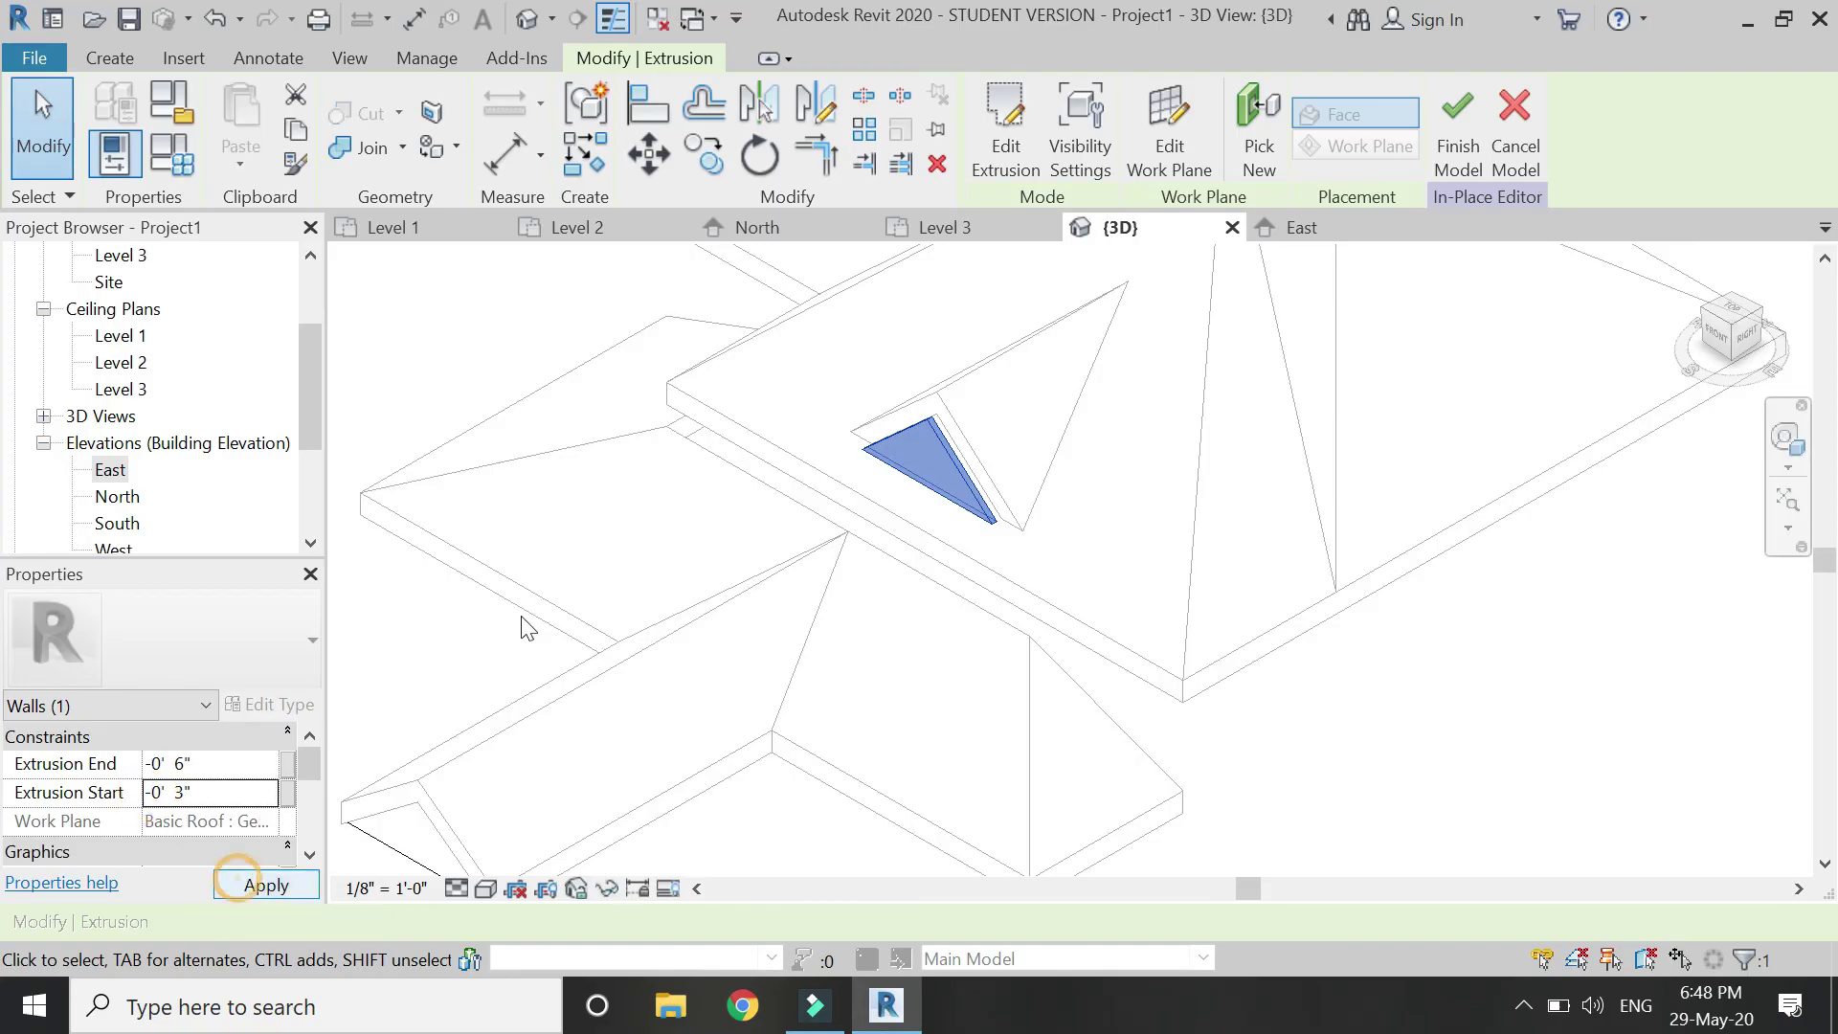
pyautogui.click(1474, 162)
pyautogui.scroll(-2, 1474, 388)
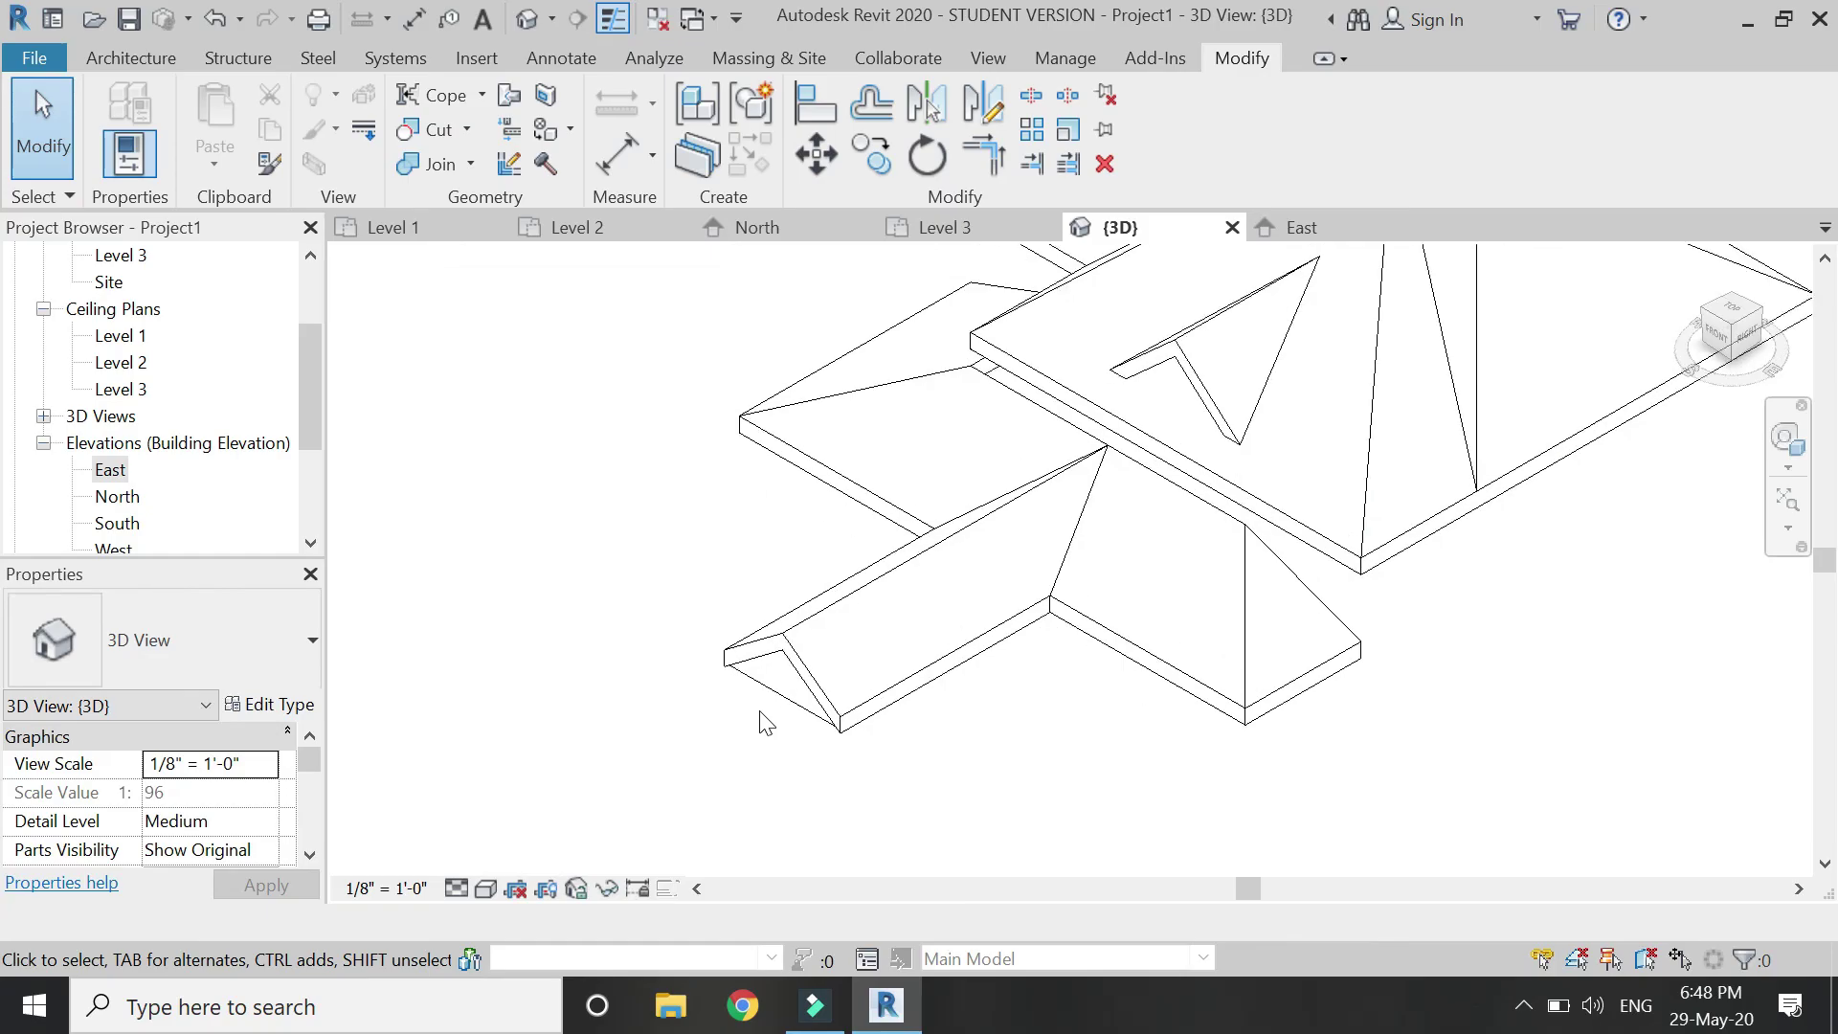
# Recentre and orbit the 3D view with the SteeringWheel so the roofs' gable ends face the viewer
pyautogui.scroll(-2, 662, 766)
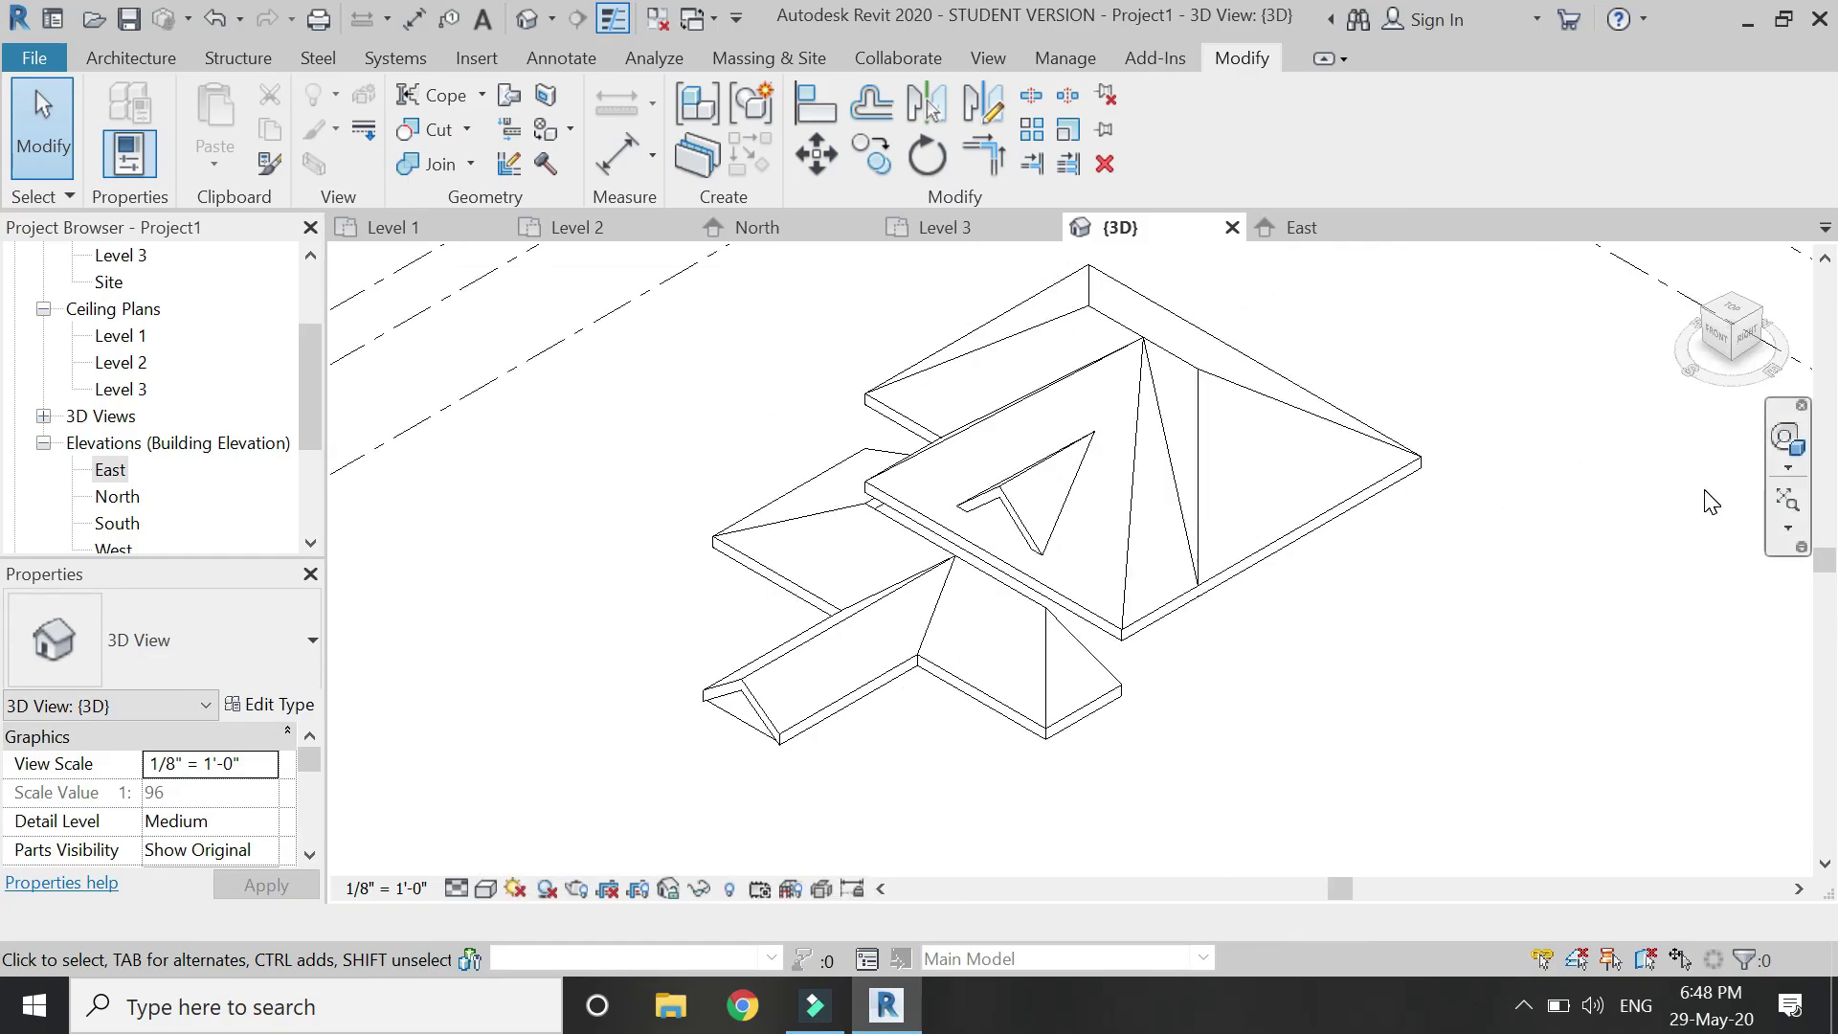
pyautogui.click(1786, 438)
pyautogui.moveTo(1443, 395); pyautogui.dragTo(936, 563)
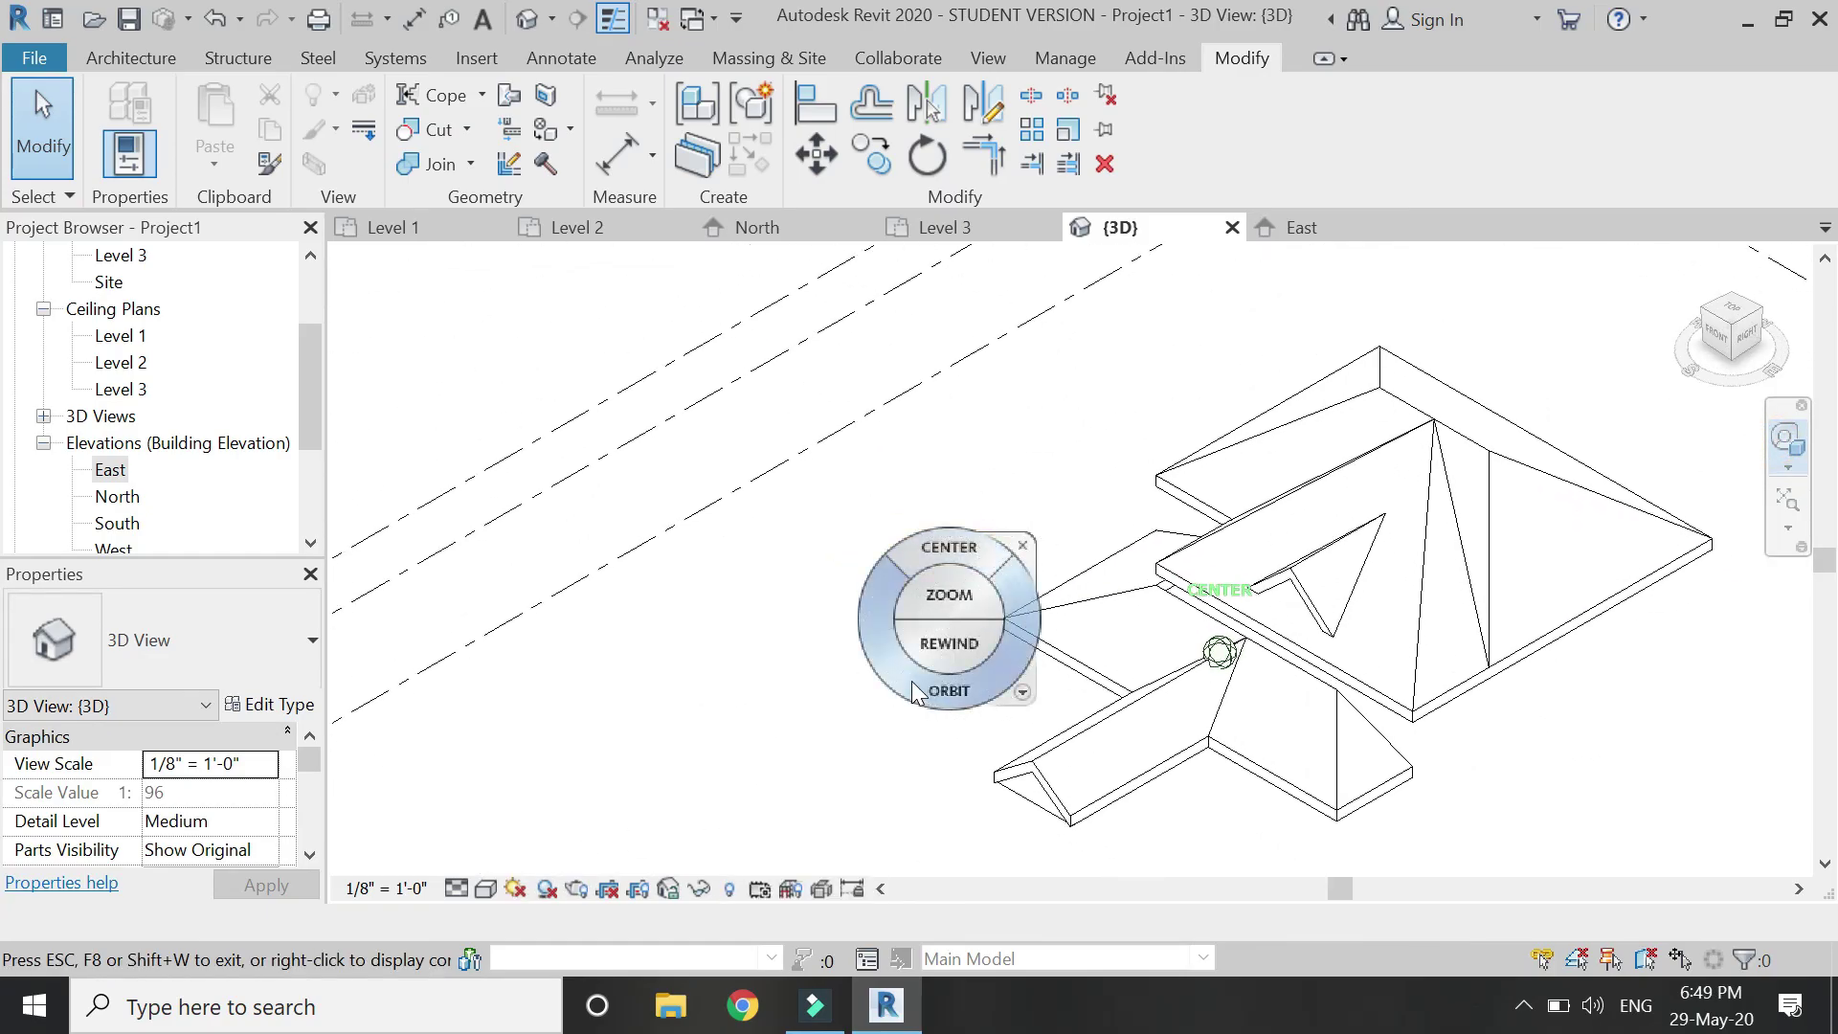
pyautogui.moveTo(912, 675); pyautogui.dragTo(958, 670)
pyautogui.press('Escape')
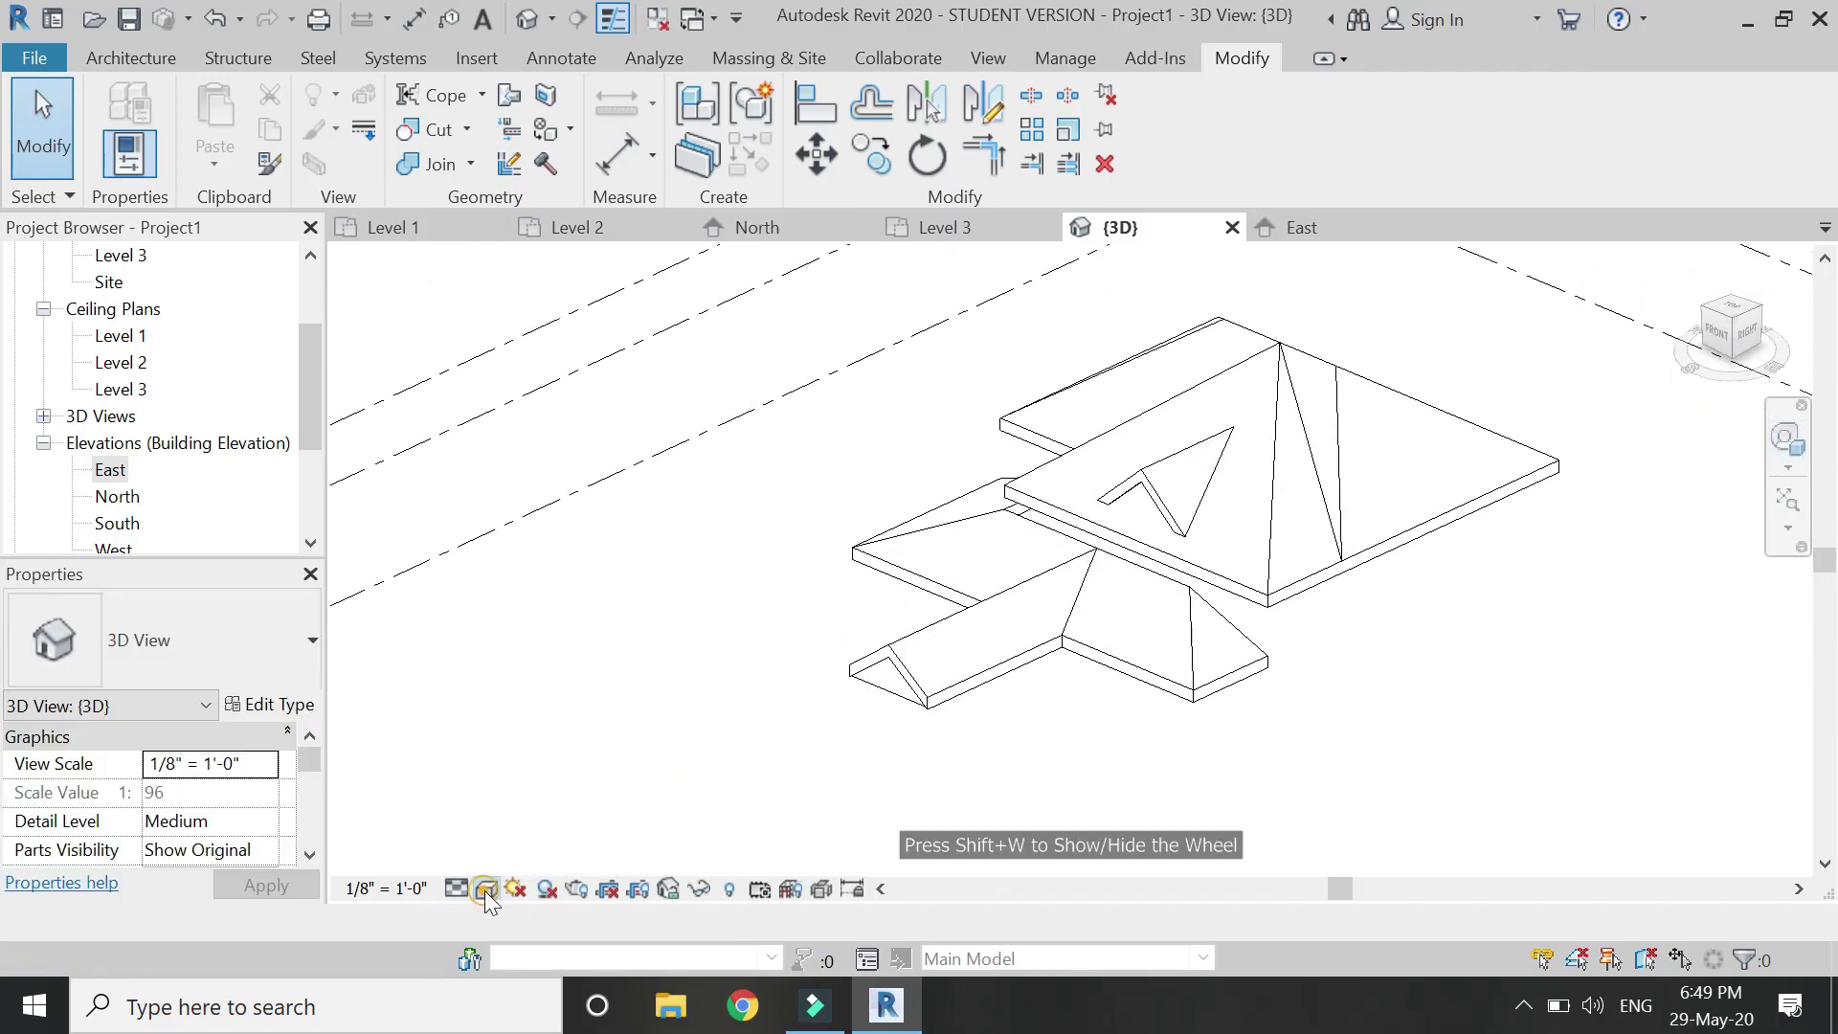
# Set the 3D view's visual style to Shaded
pyautogui.click(484, 888)
pyautogui.click(524, 773)
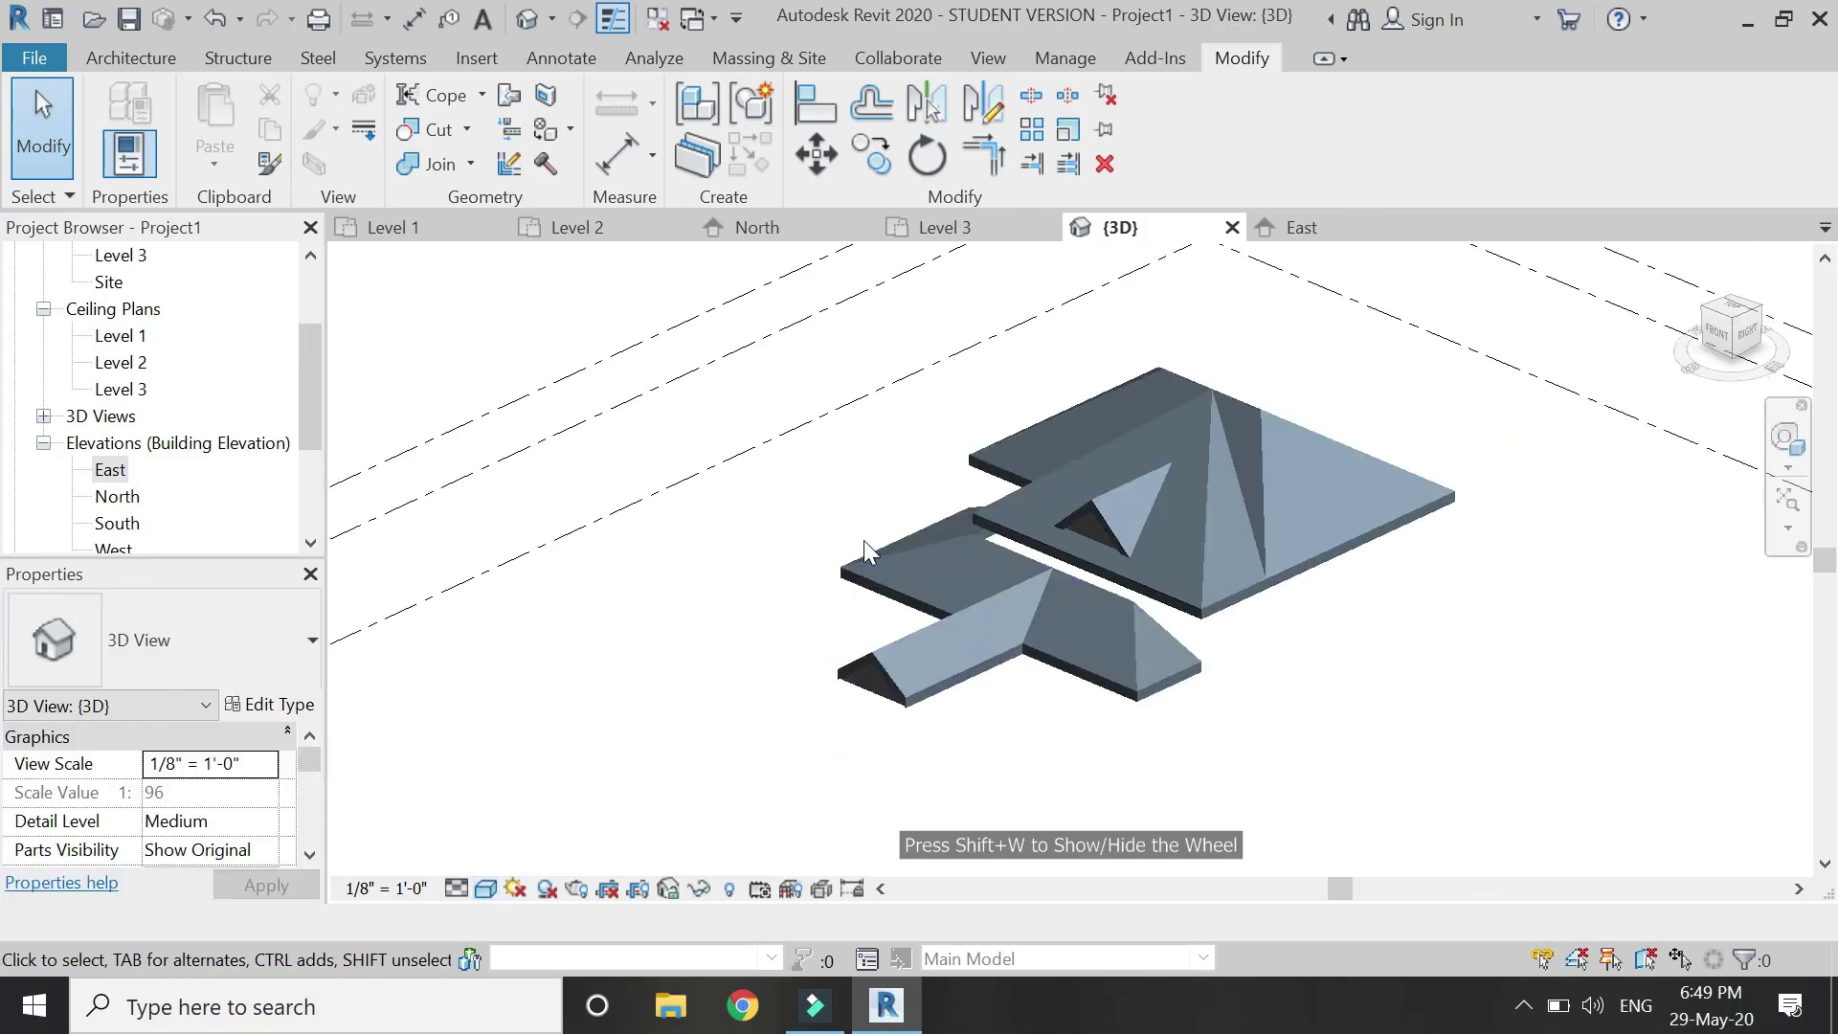
pyautogui.scroll(1, 864, 547)
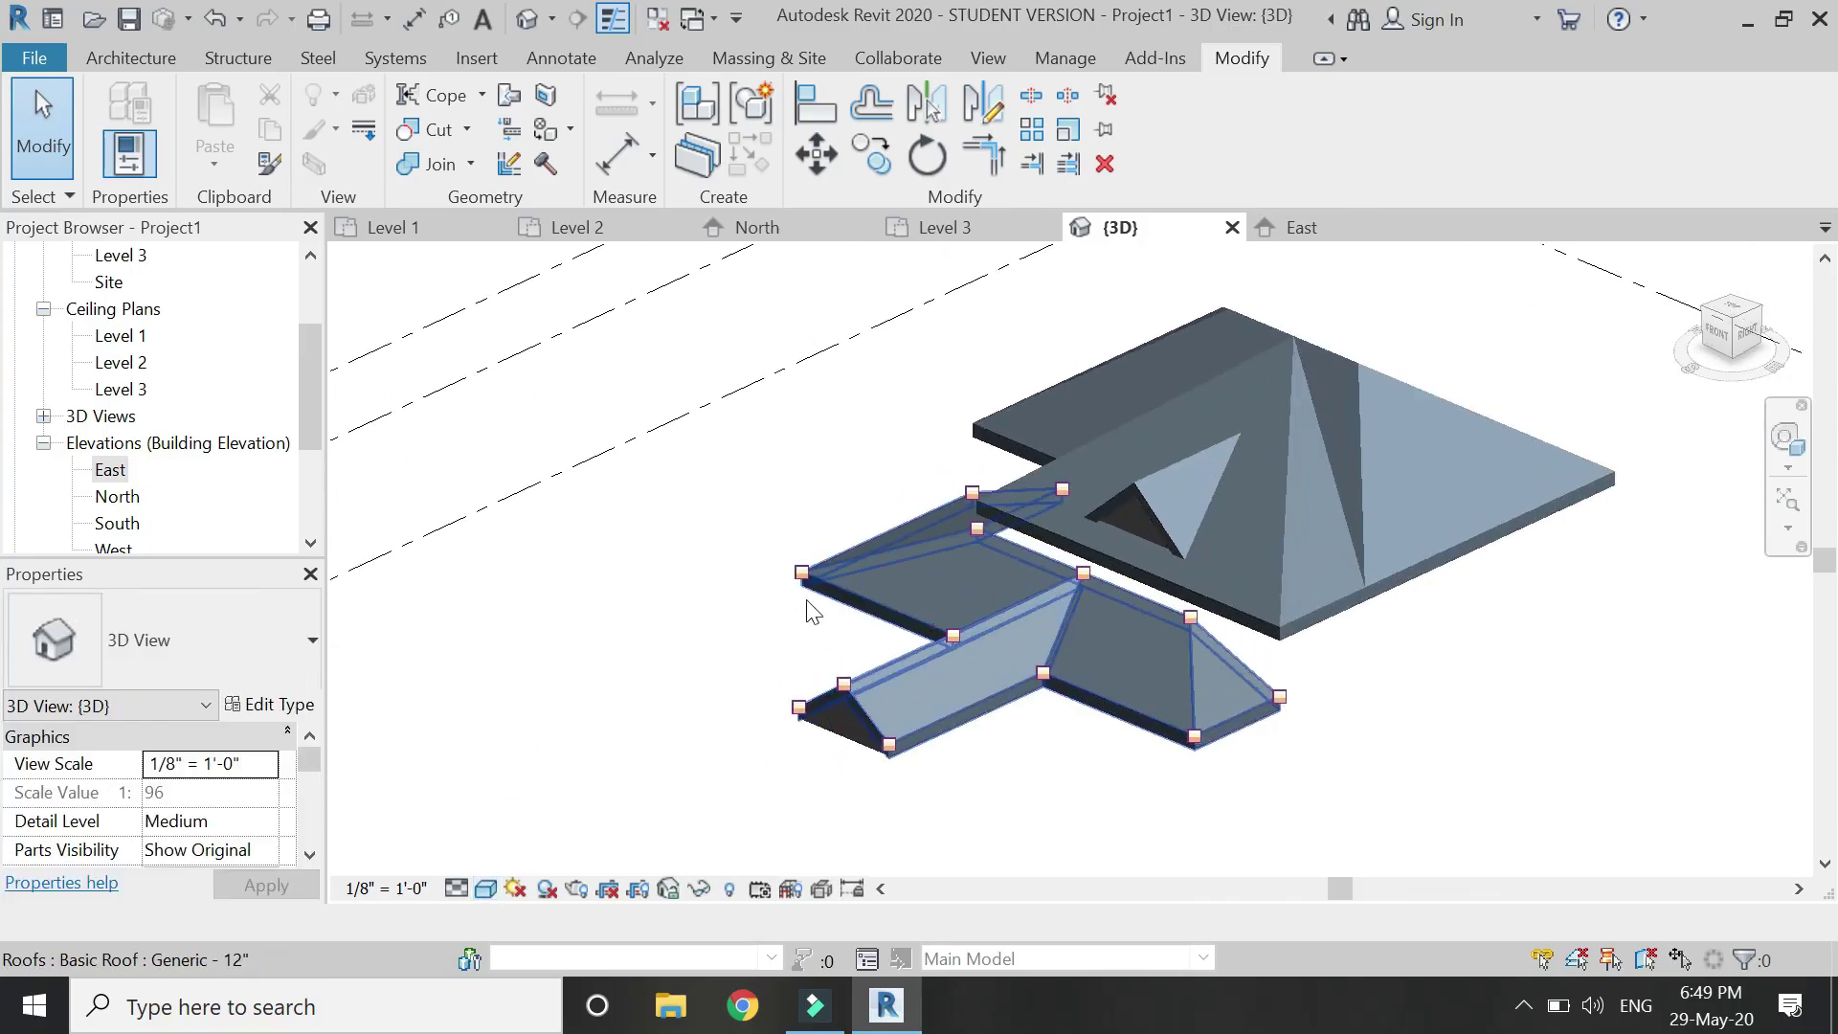